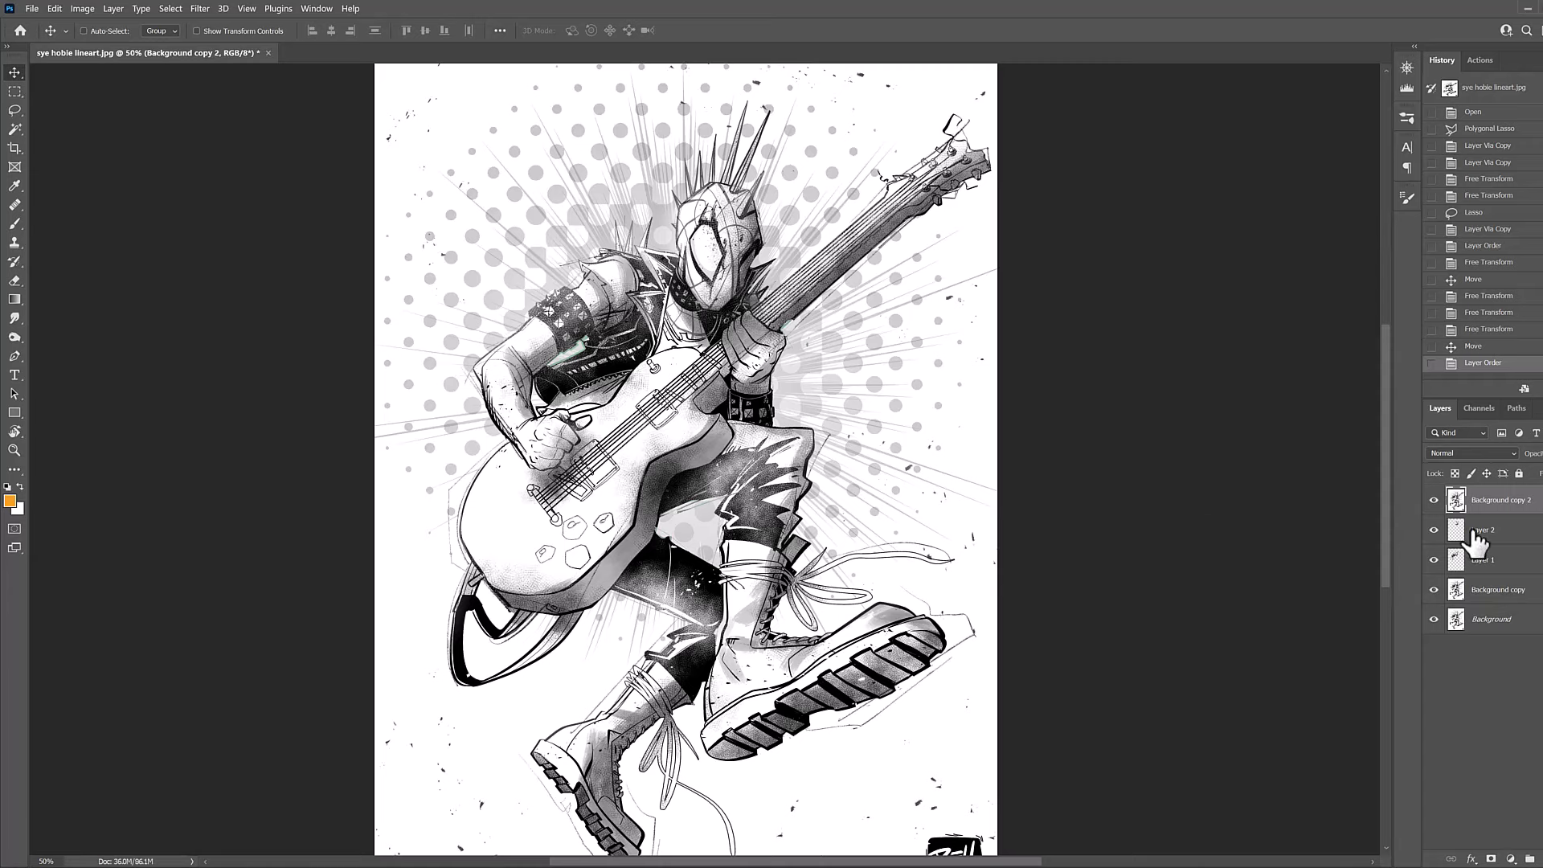
# Compare the reworked guitarist with the original drawing on Background copy 2, leaving that layer hidden.
pyautogui.click(1434, 502)
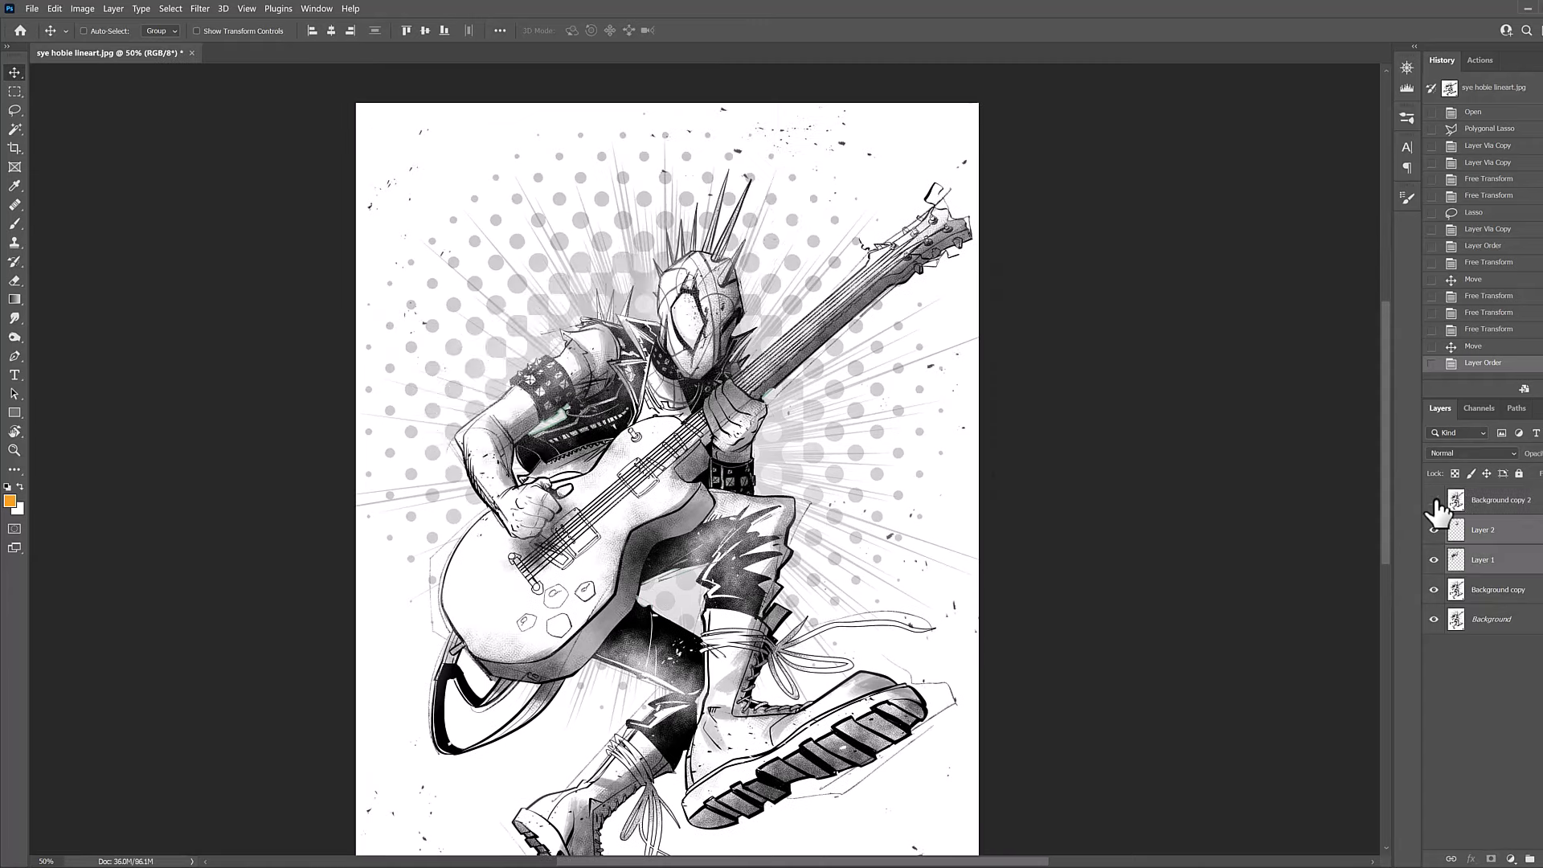
pyautogui.click(1434, 500)
pyautogui.click(1433, 499)
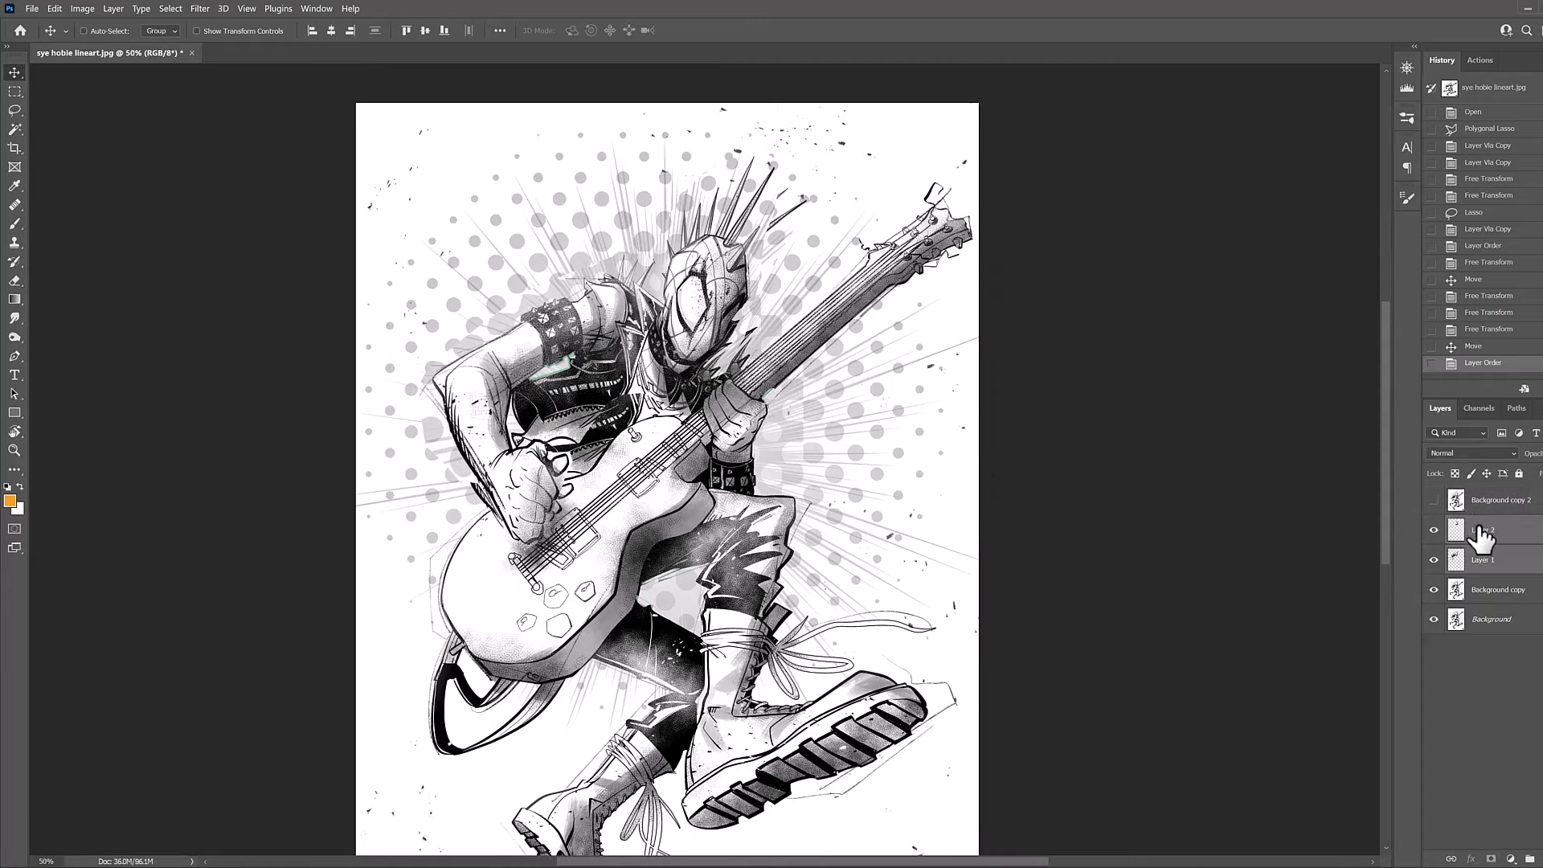
# Reposition the arm on Layer 1 and scale the head on Layer 2 to 92.52% with a 2.40° rotation.
pyautogui.click(1487, 563)
pyautogui.hotkey('ctrl', 't')
pyautogui.moveTo(621, 198); pyautogui.dragTo(621, 208)
pyautogui.moveTo(414, 392)
pyautogui.mouseDown()
pyautogui.moveTo(414, 369)
pyautogui.moveTo(414, 390)
pyautogui.mouseUp()
pyautogui.moveTo(714, 322); pyautogui.dragTo(731, 290)
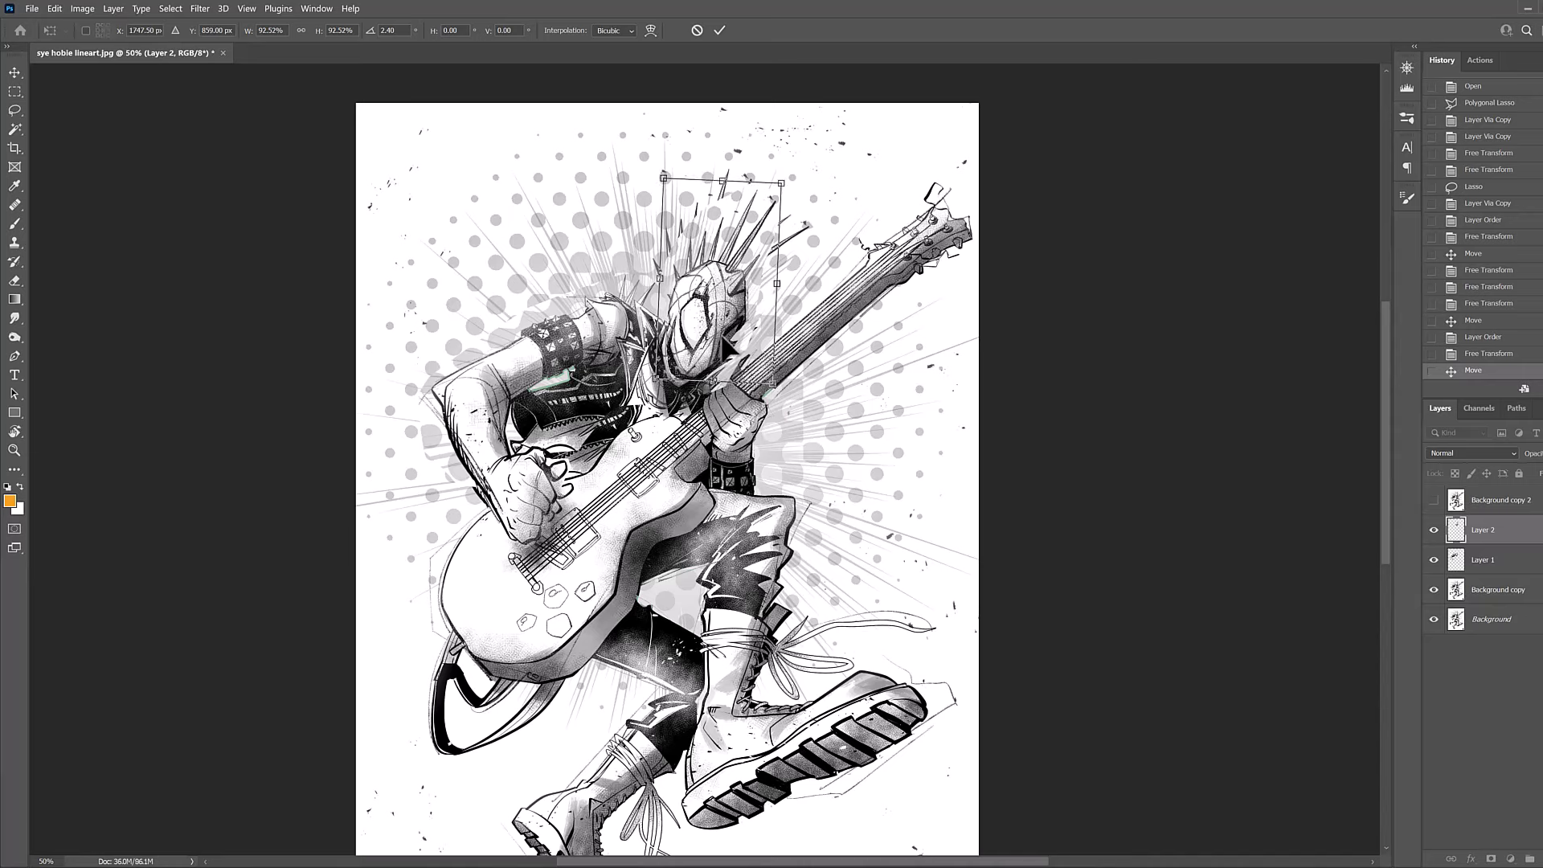
pyautogui.press('Return')
# Compare the transformed head and arm with the original pose by toggling the visibility of Background copy 2.
pyautogui.hotkey('ctrl', '-')
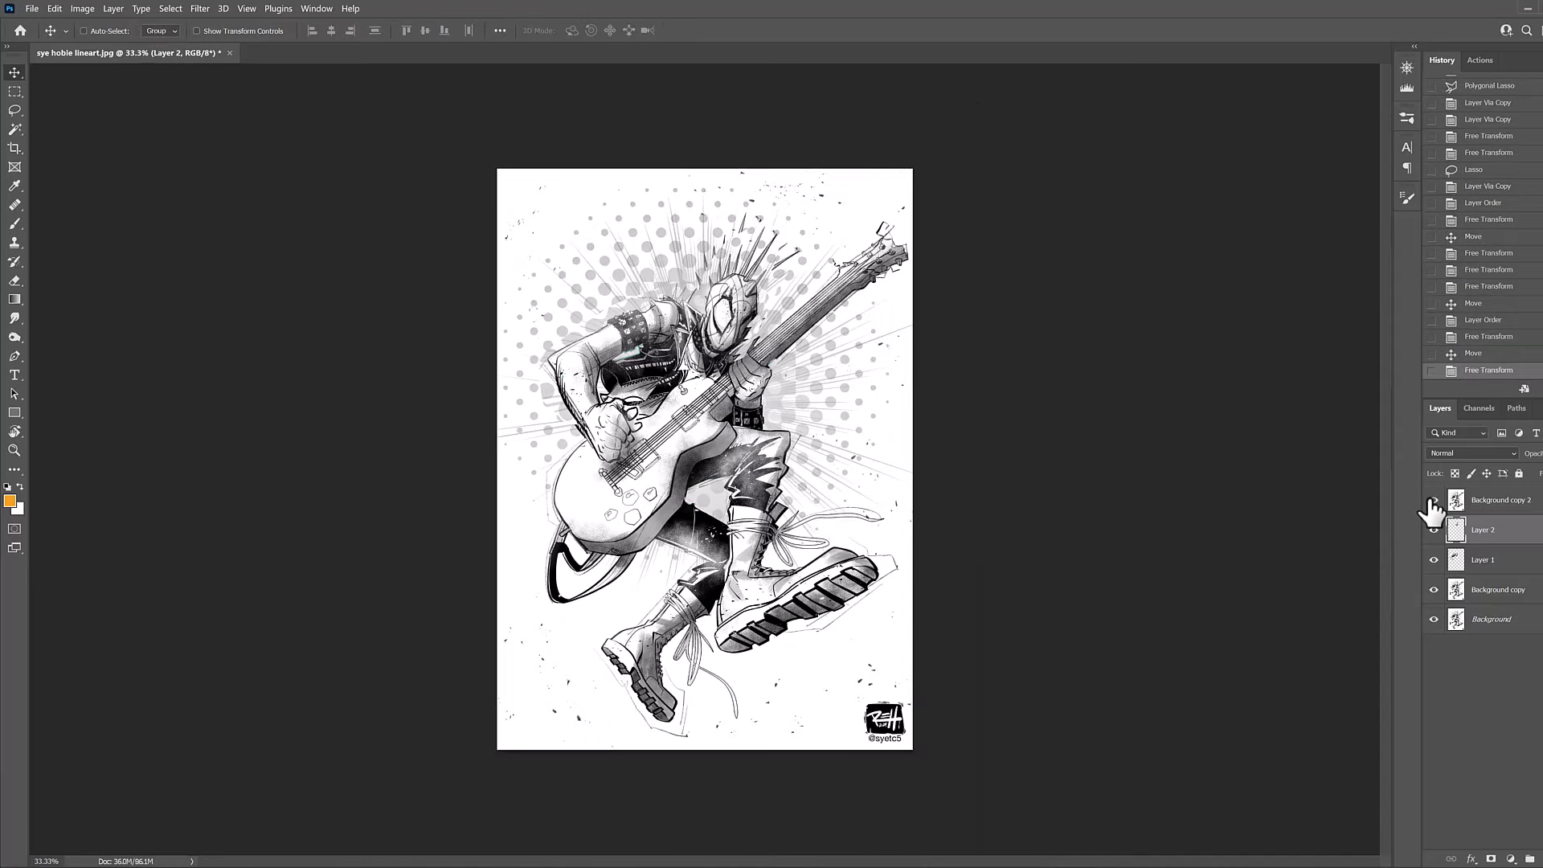
pyautogui.click(1433, 501)
pyautogui.click(1434, 503)
pyautogui.hotkey('ctrl', '+')
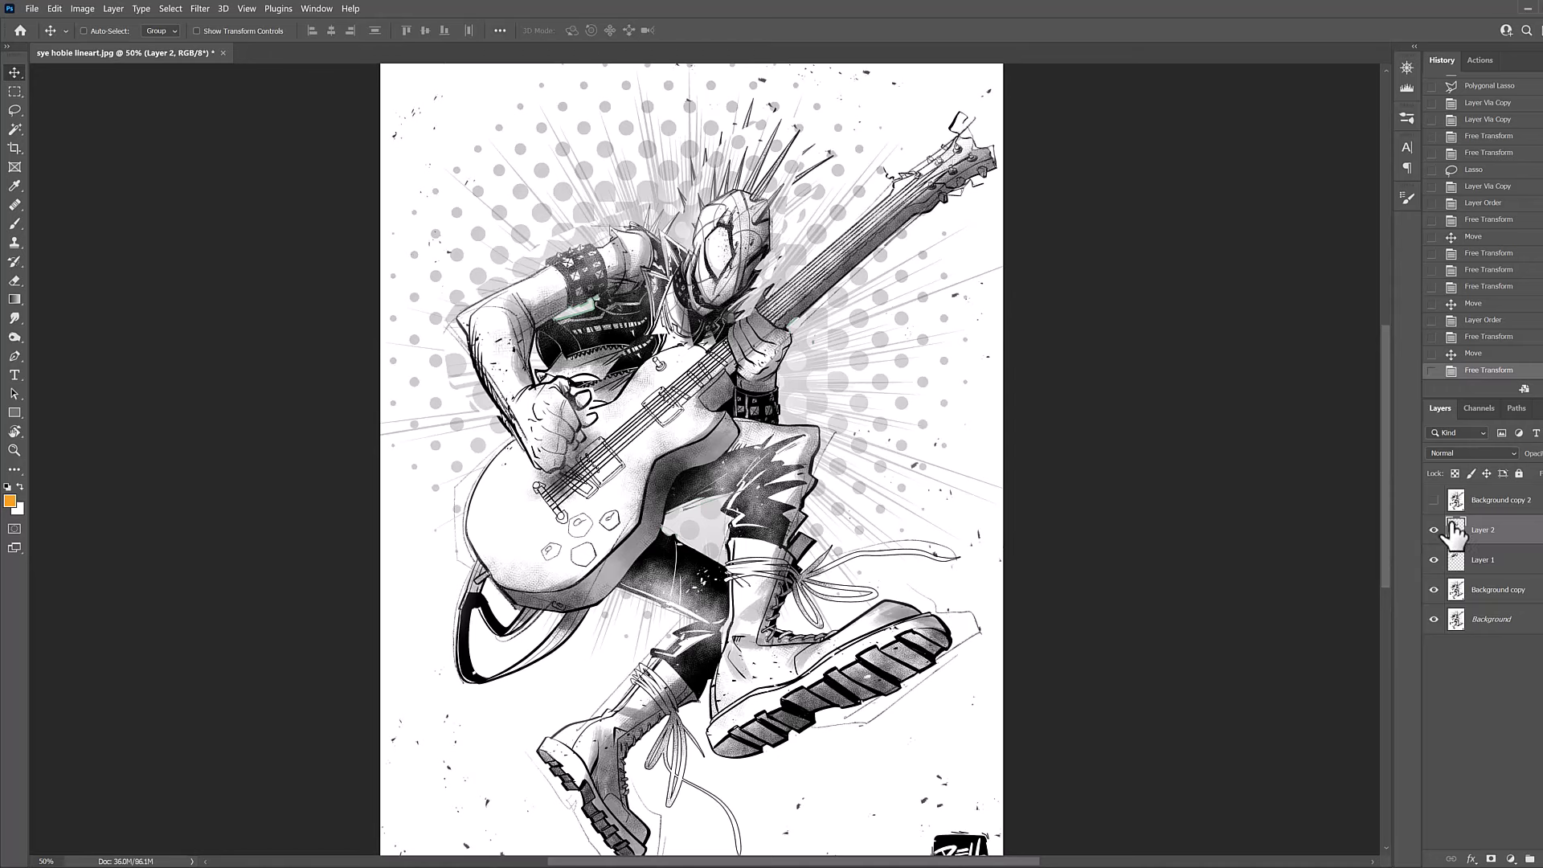
pyautogui.click(1434, 501)
pyautogui.click(1436, 500)
pyautogui.click(1435, 502)
pyautogui.click(1434, 502)
# Erase a stray spot on Layer 1 near the hand on the guitar neck and merge the working layers into Layer 2.
pyautogui.click(1488, 565)
pyautogui.press('e')
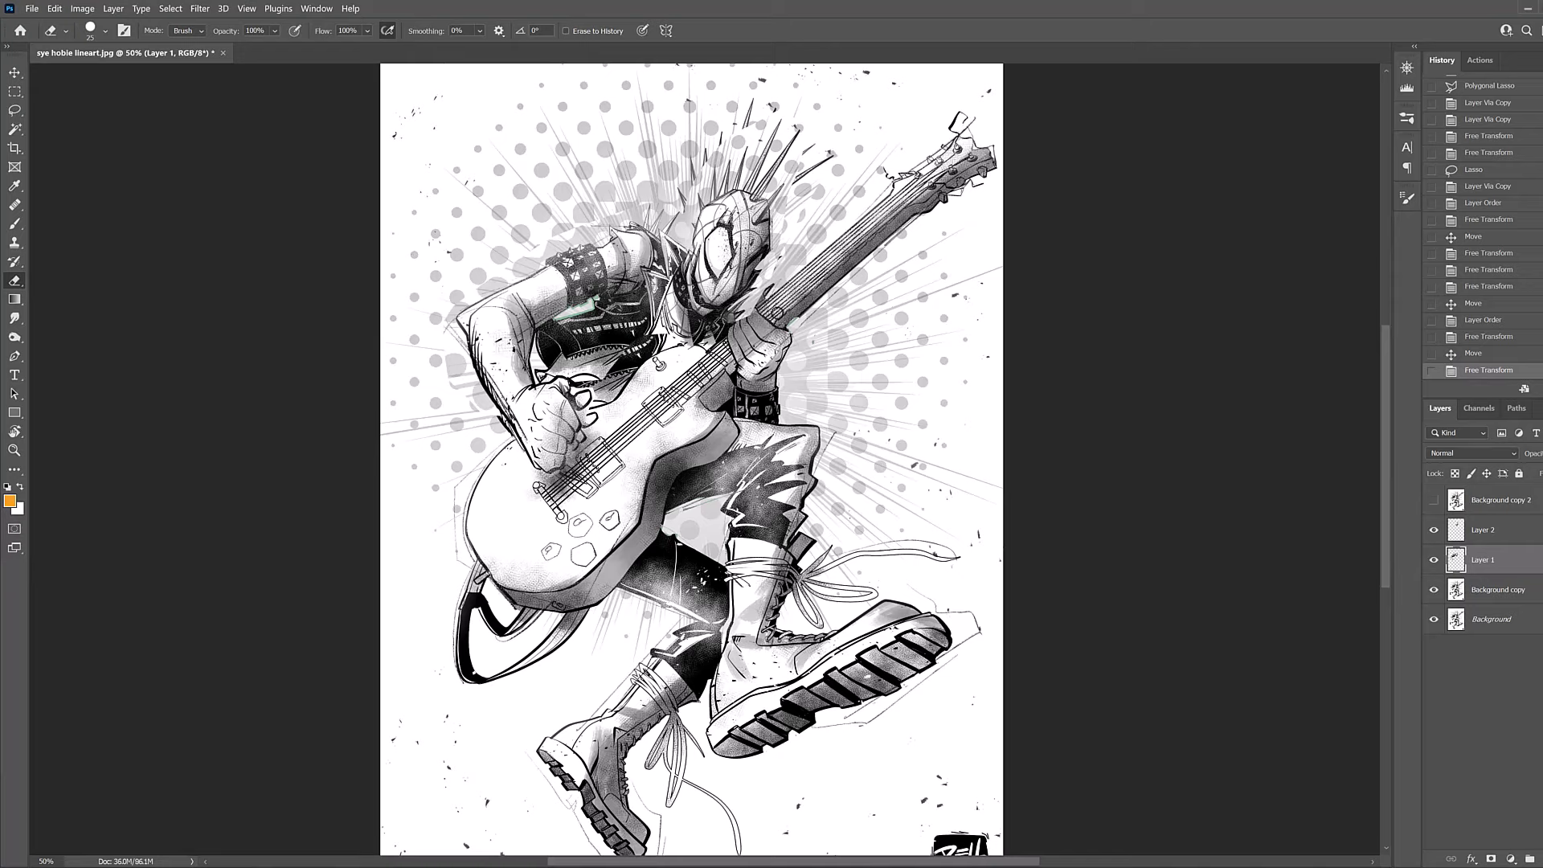
pyautogui.click(757, 315)
pyautogui.hotkey('ctrl', '-')
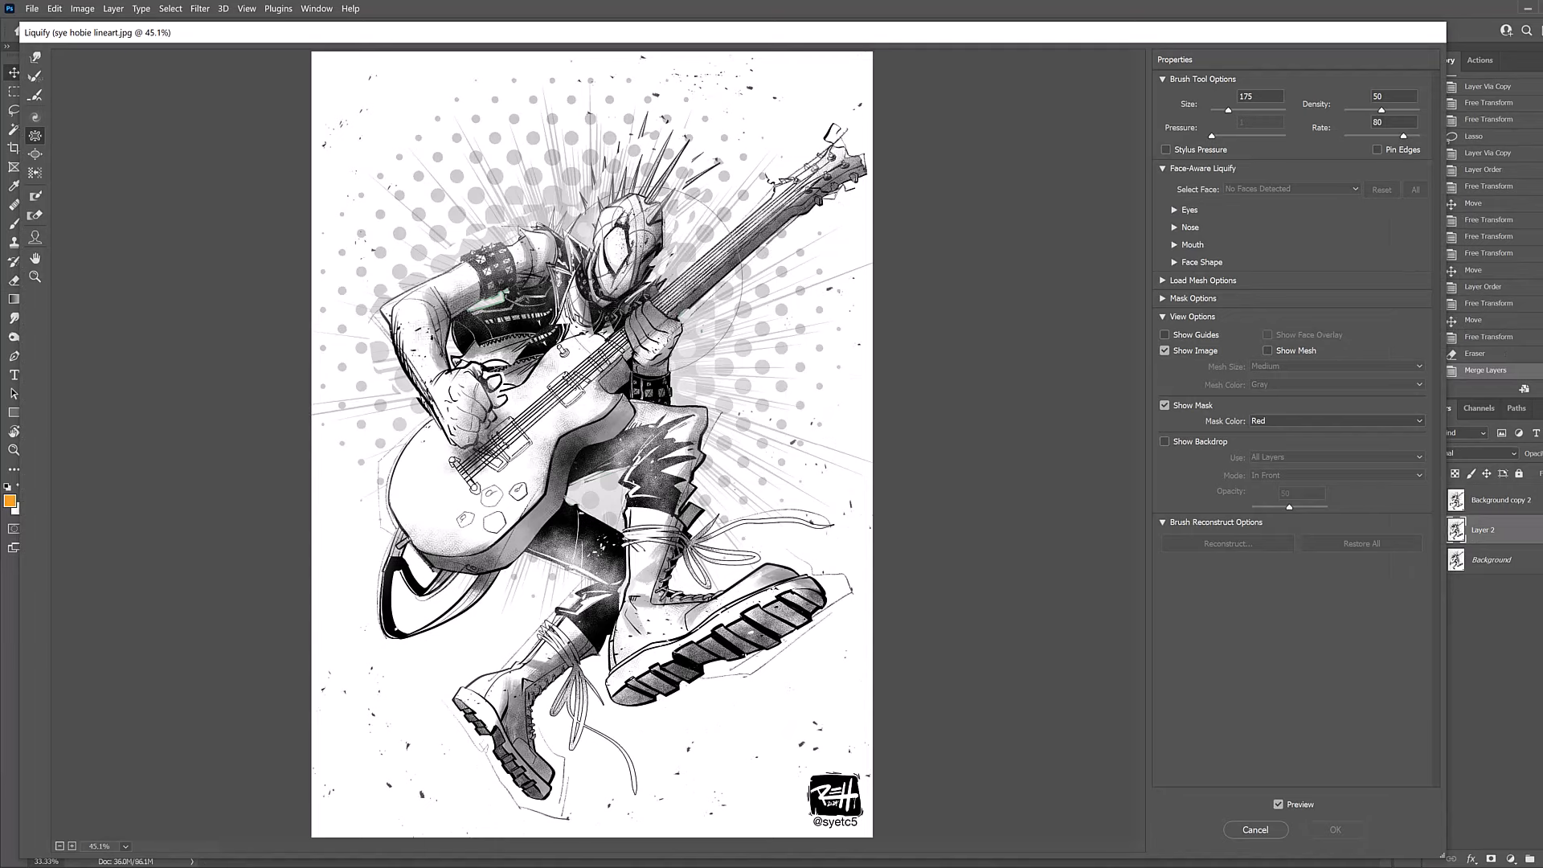
# Shrink the guitarist's upper body in Liquify using the Pucker tool with a 4700 brush, and apply the filter.
pyautogui.press(']')
pyautogui.press(']')
pyautogui.press(']')
pyautogui.press(']')
pyautogui.press(']')
pyautogui.press(']')
pyautogui.press(']')
pyautogui.press(']')
pyautogui.click(562, 315)
pyautogui.hotkey('ctrl', 'z')
pyautogui.click(563, 320)
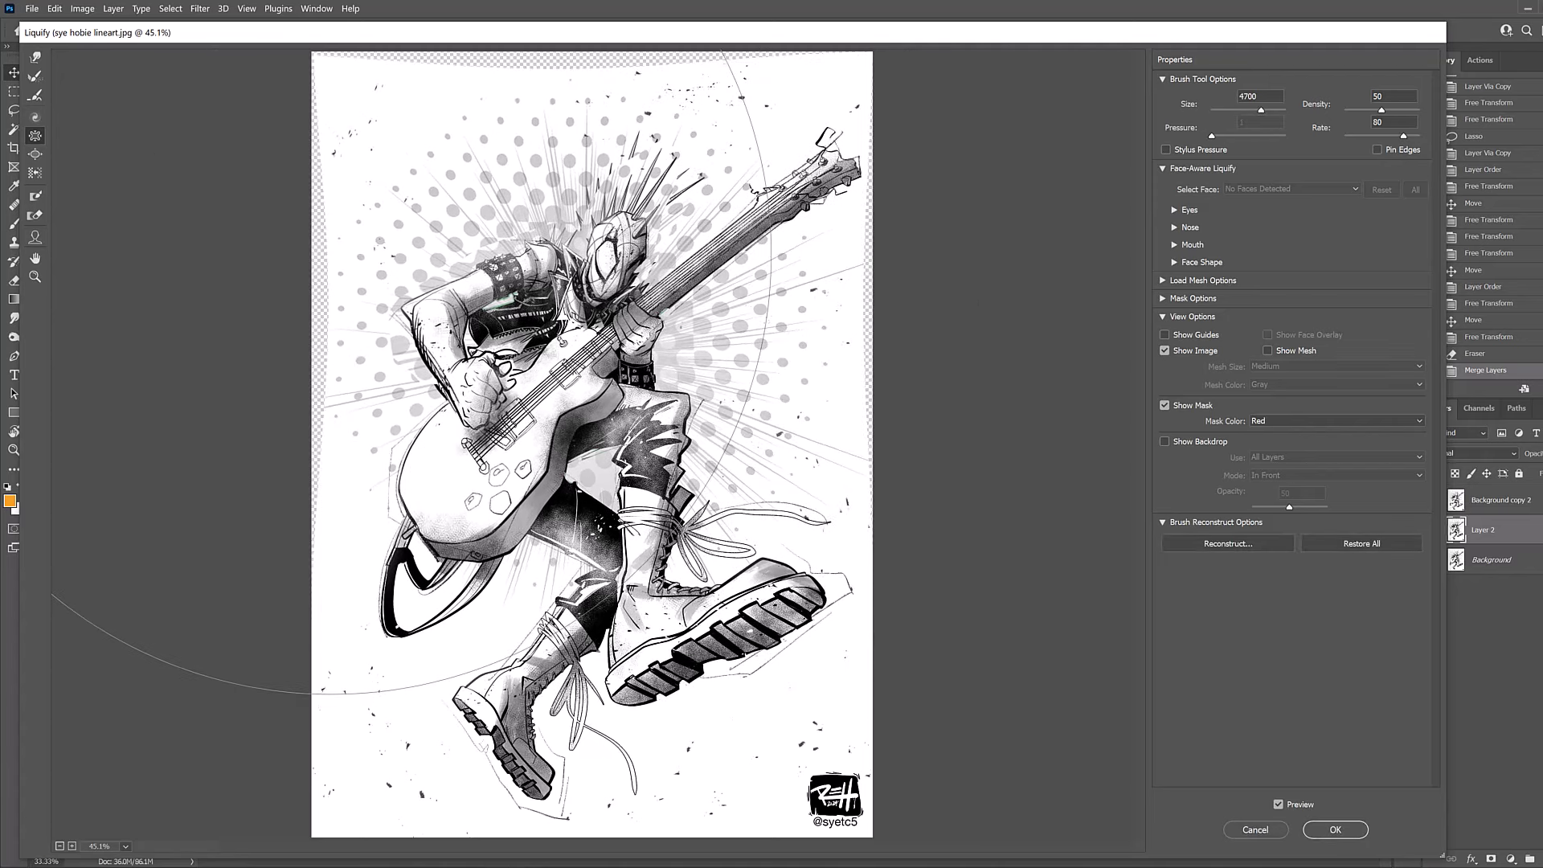
pyautogui.click(330, 252)
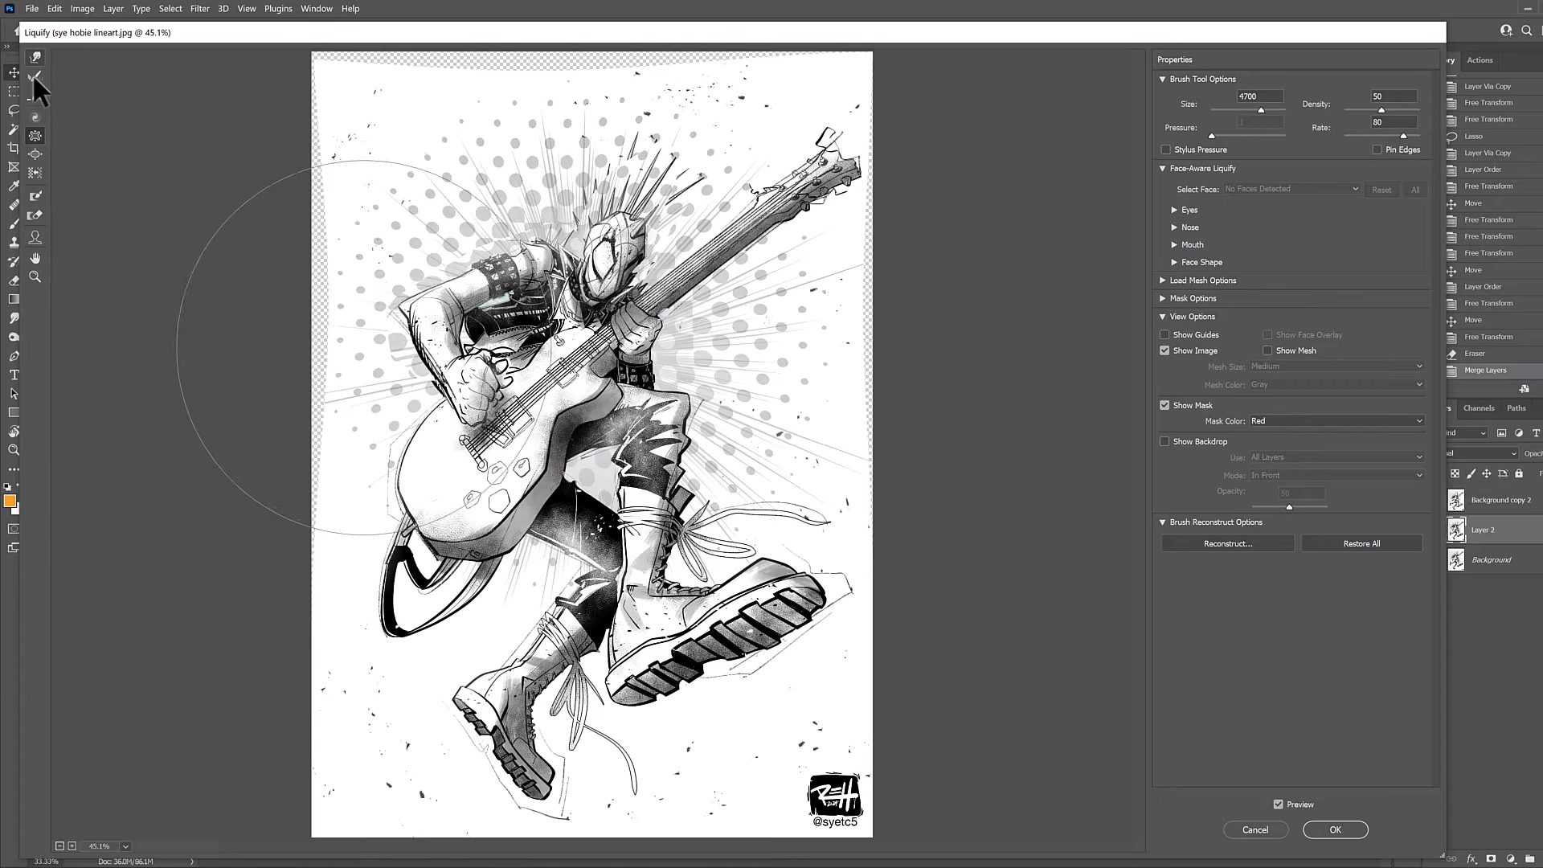
pyautogui.press('Return')
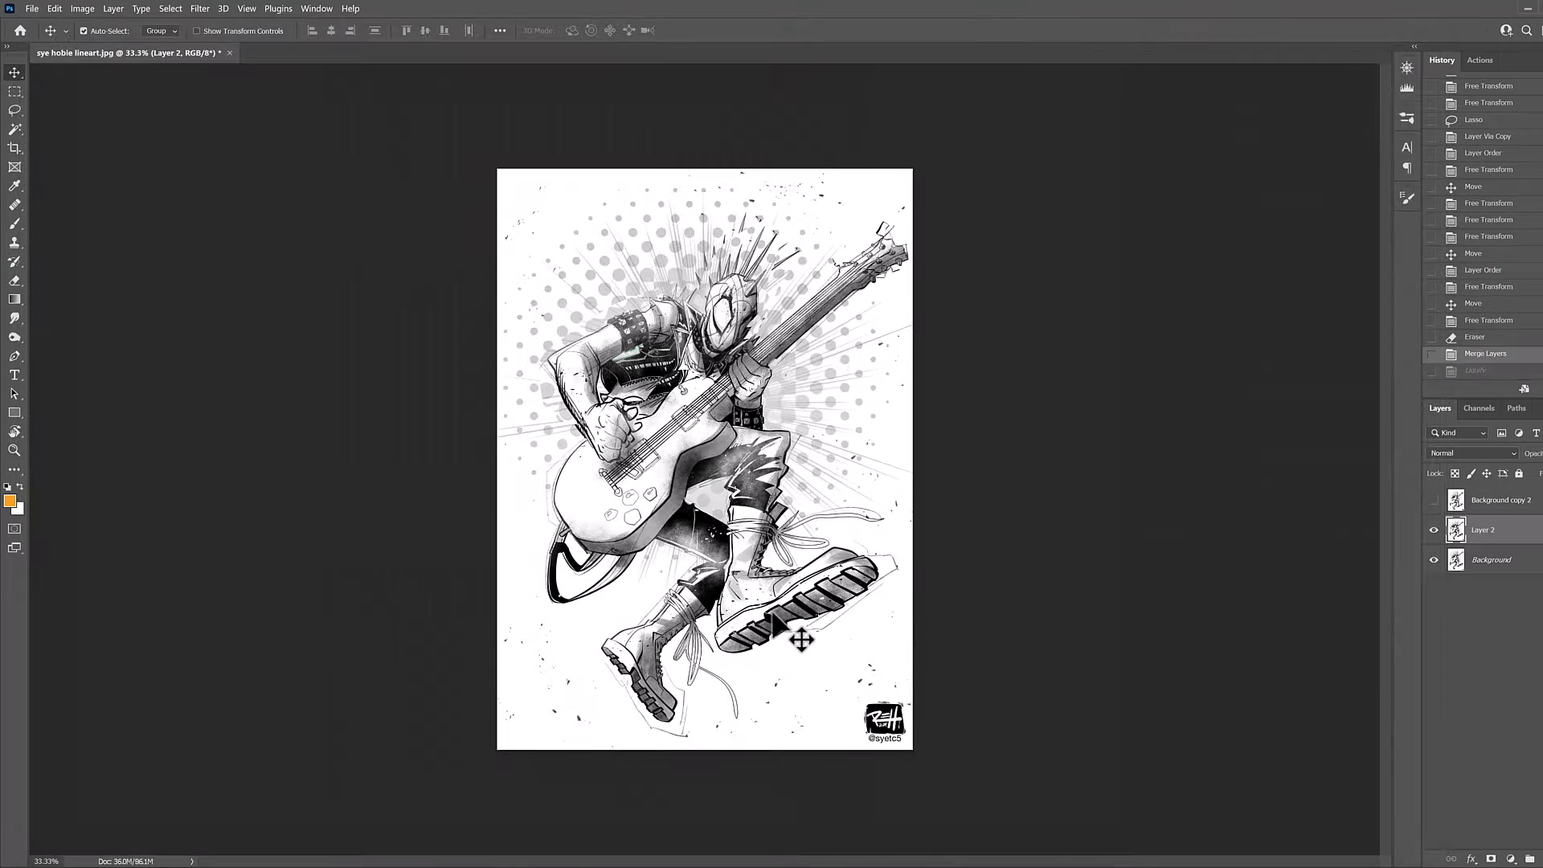
# Compare the guitarist before and after the Liquify edit by undoing and redoing it.
pyautogui.hotkey('ctrl', 'shift', 'z')
pyautogui.hotkey('ctrl', 'z')
pyautogui.hotkey('ctrl', 'shift', 'z')
pyautogui.hotkey('ctrl', '+')
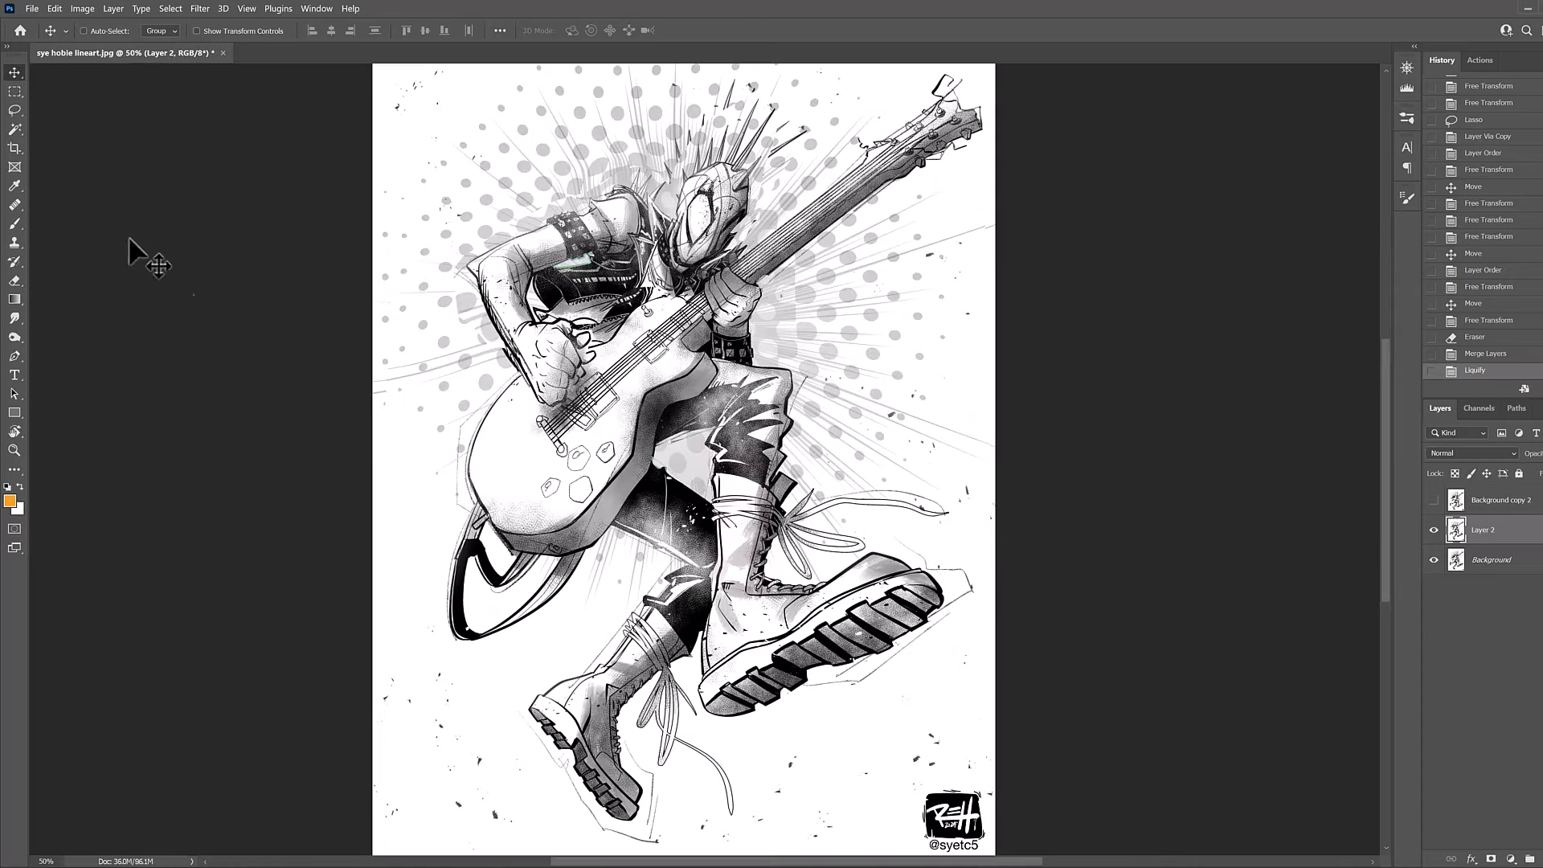
pyautogui.hotkey('ctrl', '-')
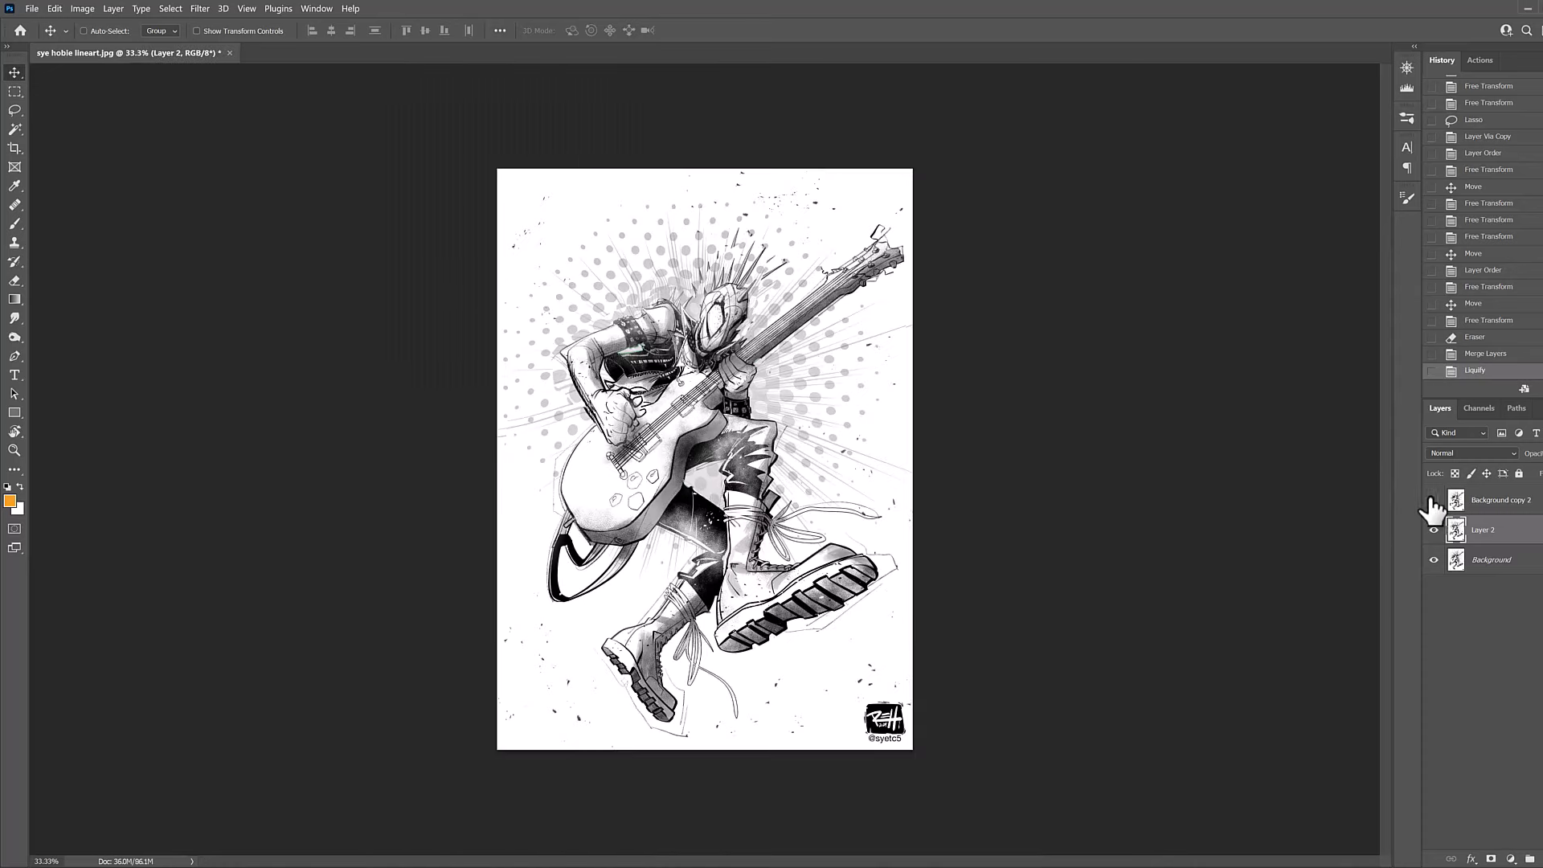
# Compare the liquified figure on Layer 2 with the original proportions by repeatedly toggling Background copy 2.
pyautogui.click(1434, 500)
pyautogui.click(1434, 501)
pyautogui.click(1434, 504)
pyautogui.click(1434, 503)
pyautogui.keyDown('ctrl'); pyautogui.click(741, 536); pyautogui.keyUp('ctrl')
pyautogui.moveTo(746, 544); pyautogui.dragTo(733, 581)
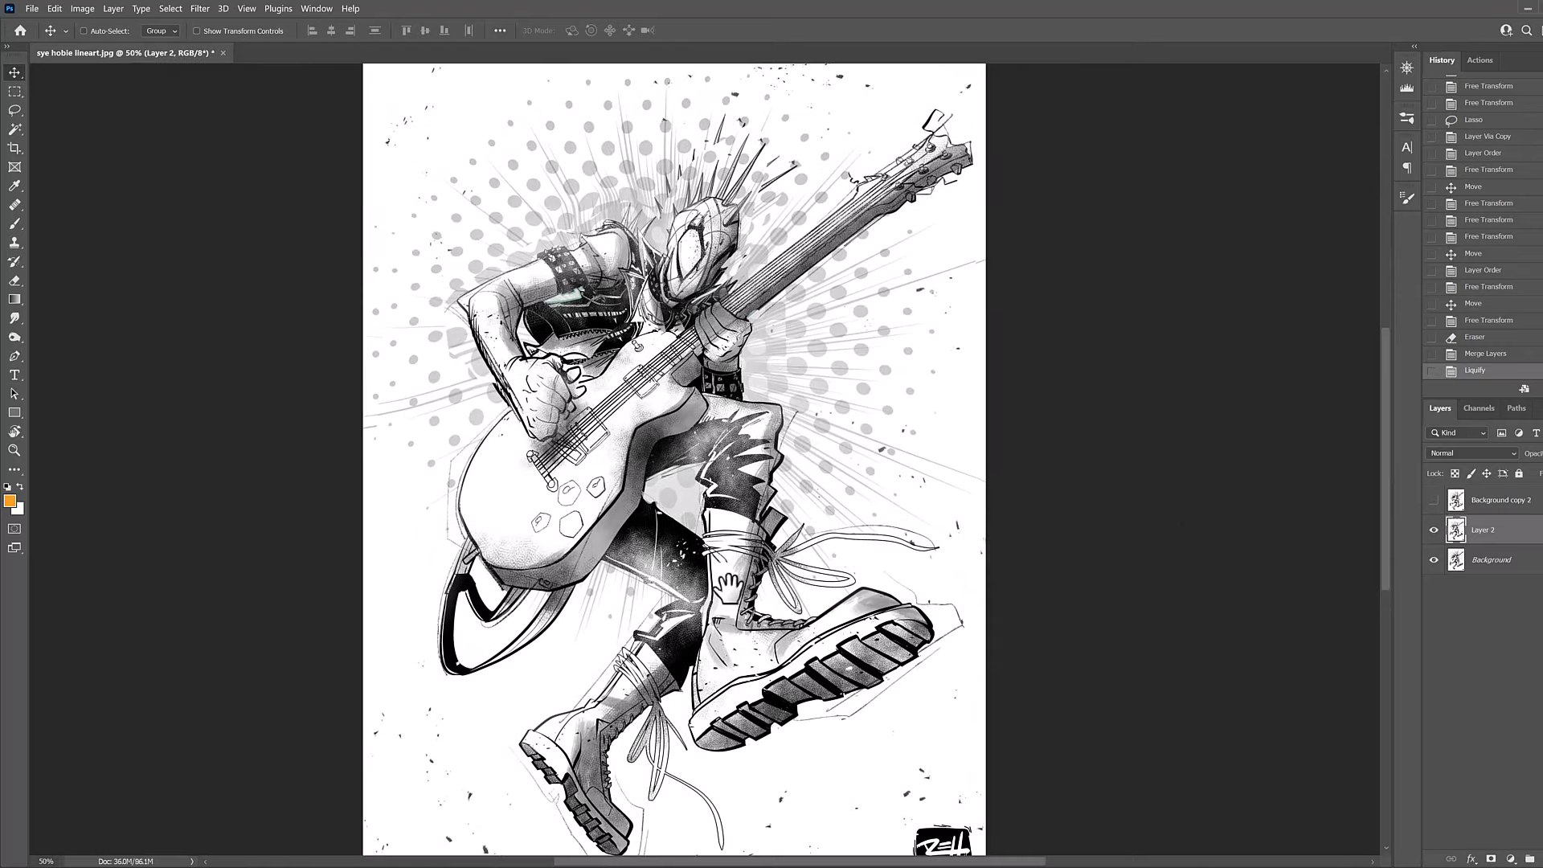
pyautogui.click(1434, 501)
pyautogui.click(1434, 502)
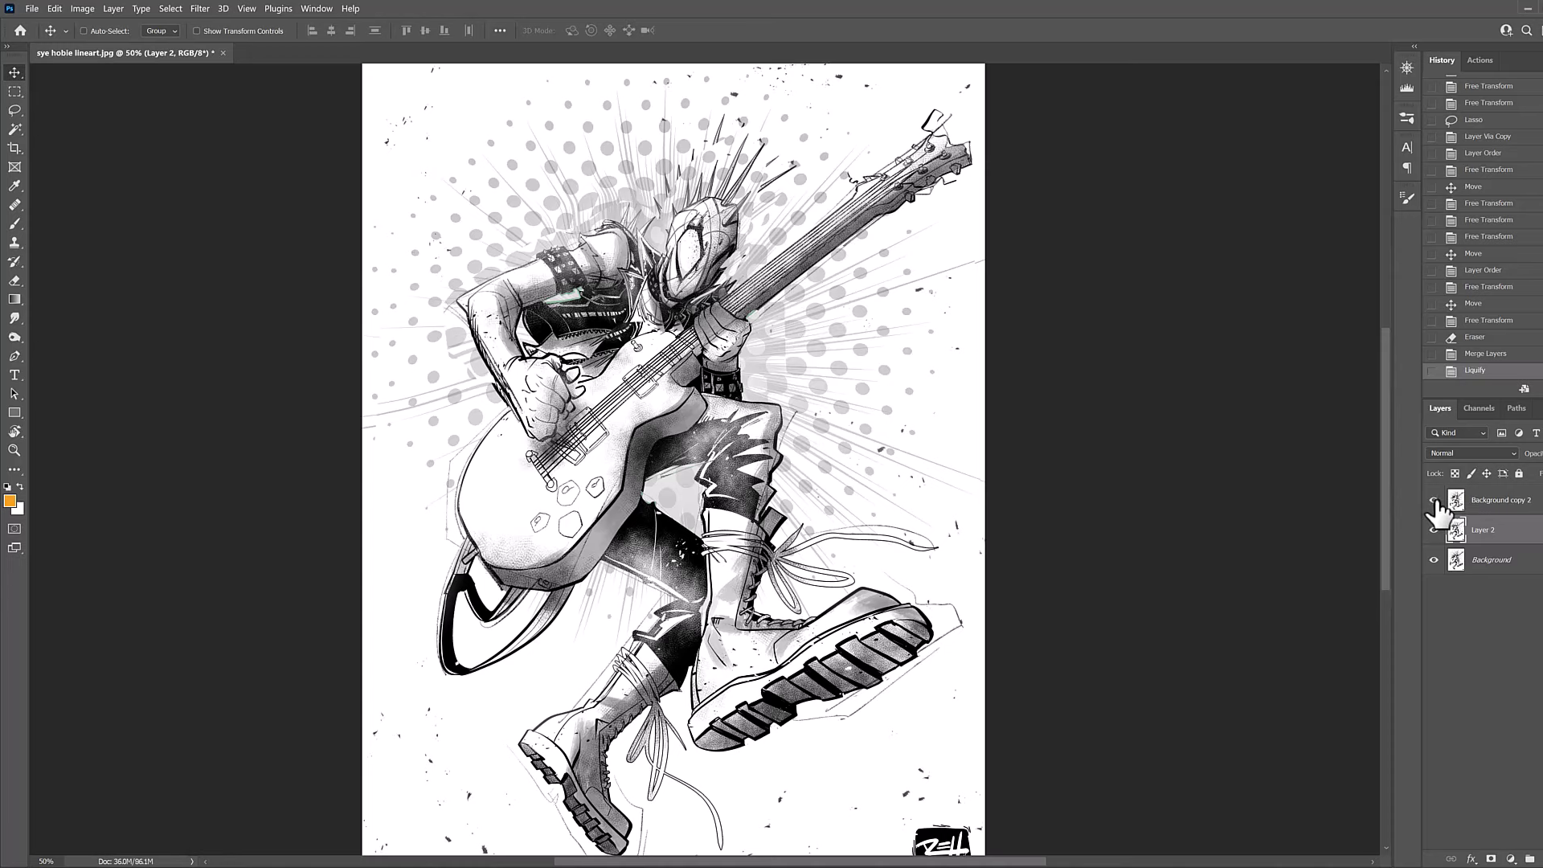
pyautogui.click(1434, 501)
pyautogui.click(1435, 501)
pyautogui.click(1435, 501)
pyautogui.click(1434, 501)
pyautogui.click(1436, 501)
pyautogui.click(1436, 501)
pyautogui.hotkey('ctrl', '-')
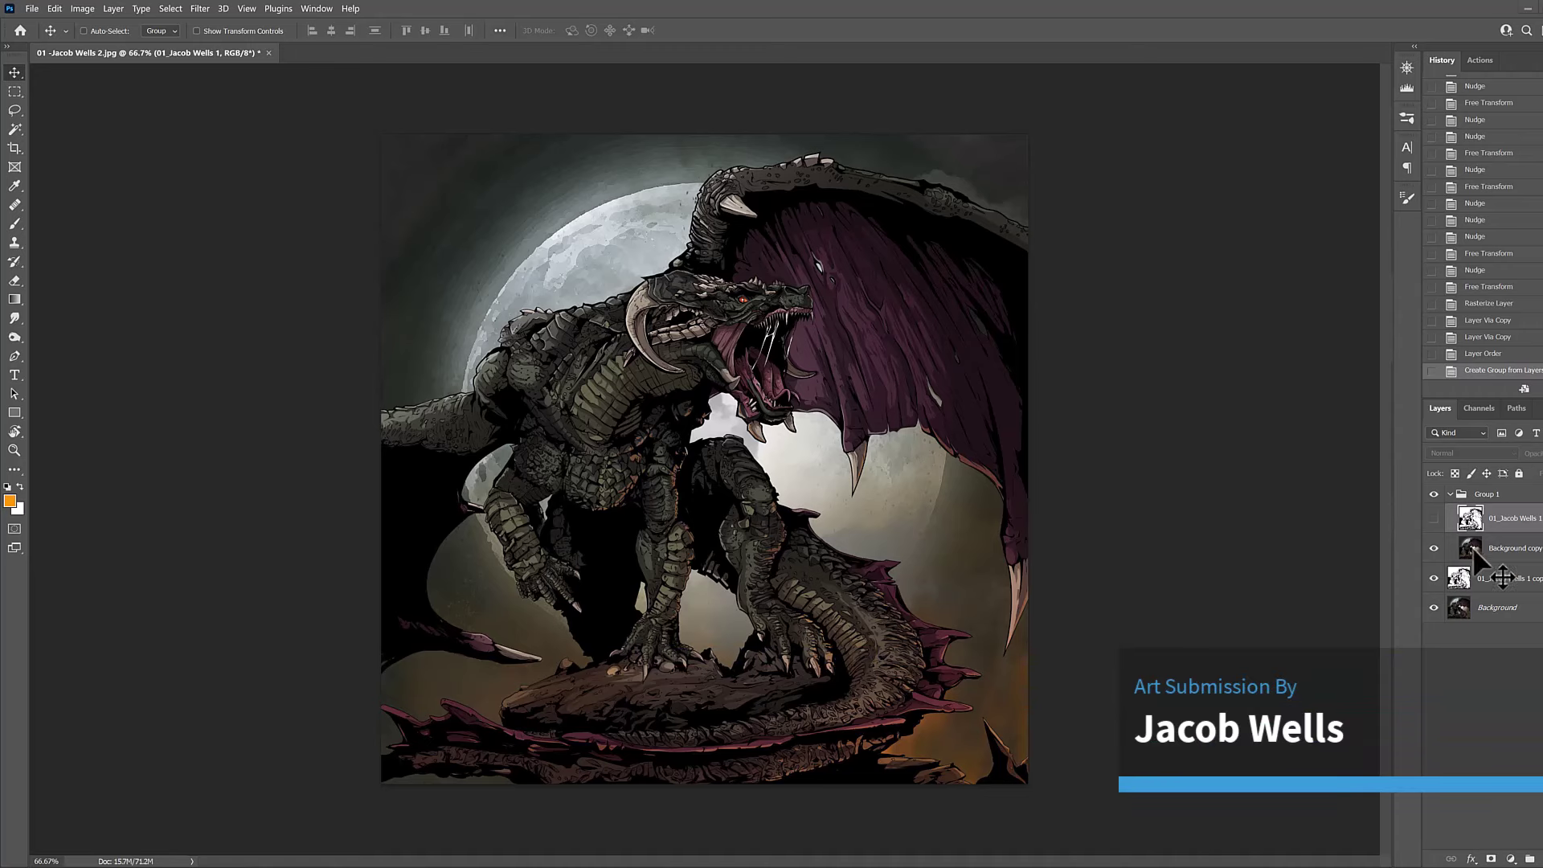
# Hide and collapse Group 1, and examine the line art of the dragon's head, body and wing up close.
pyautogui.click(1434, 493)
pyautogui.click(1450, 493)
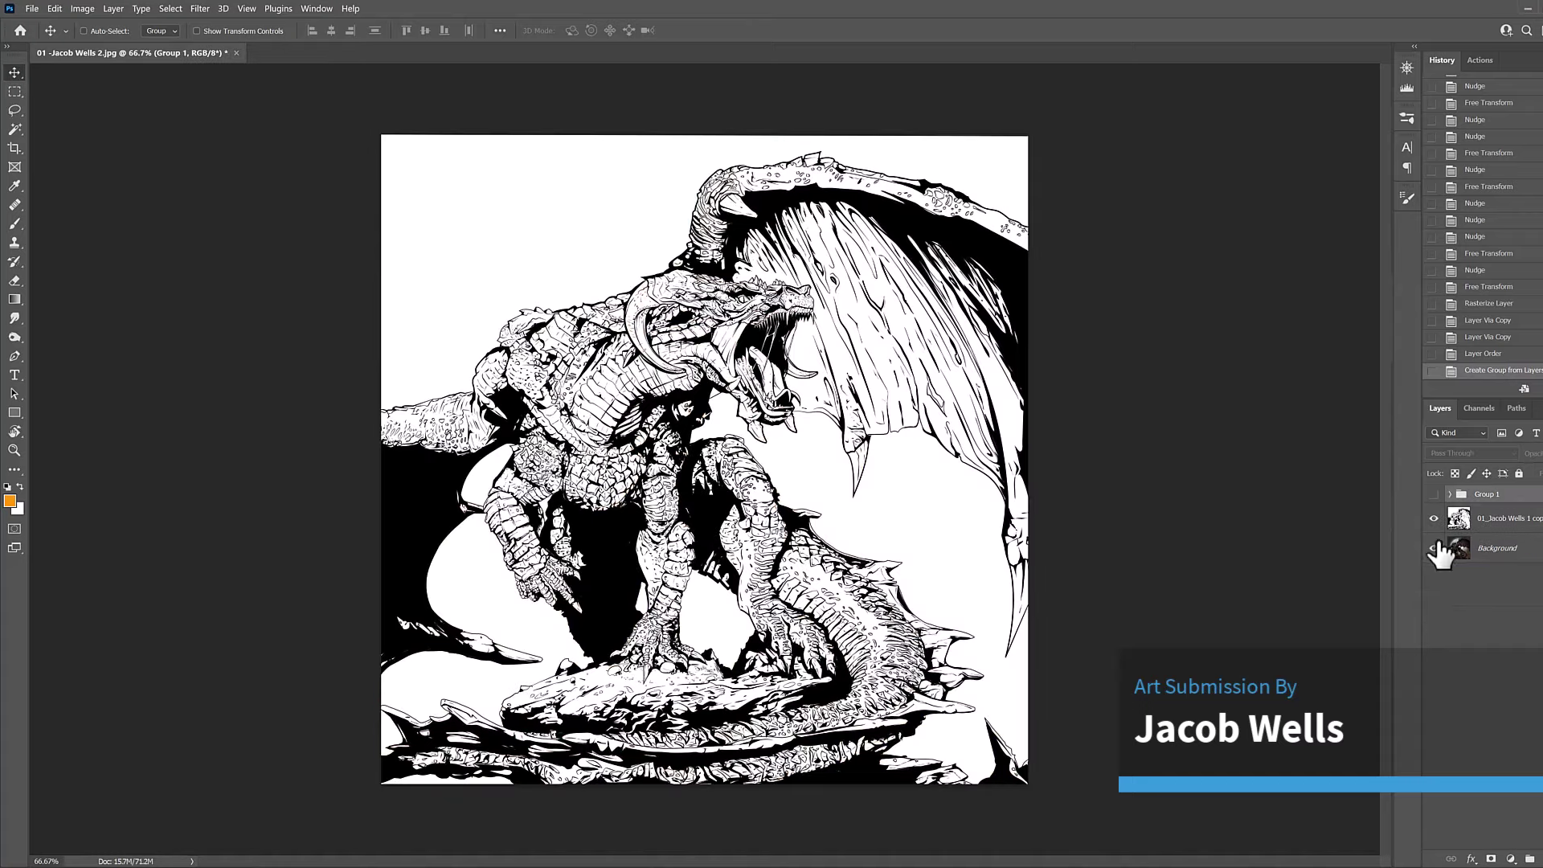
pyautogui.keyDown('ctrl'); pyautogui.click(775, 371); pyautogui.keyUp('ctrl')
pyautogui.moveTo(750, 500); pyautogui.dragTo(760, 516)
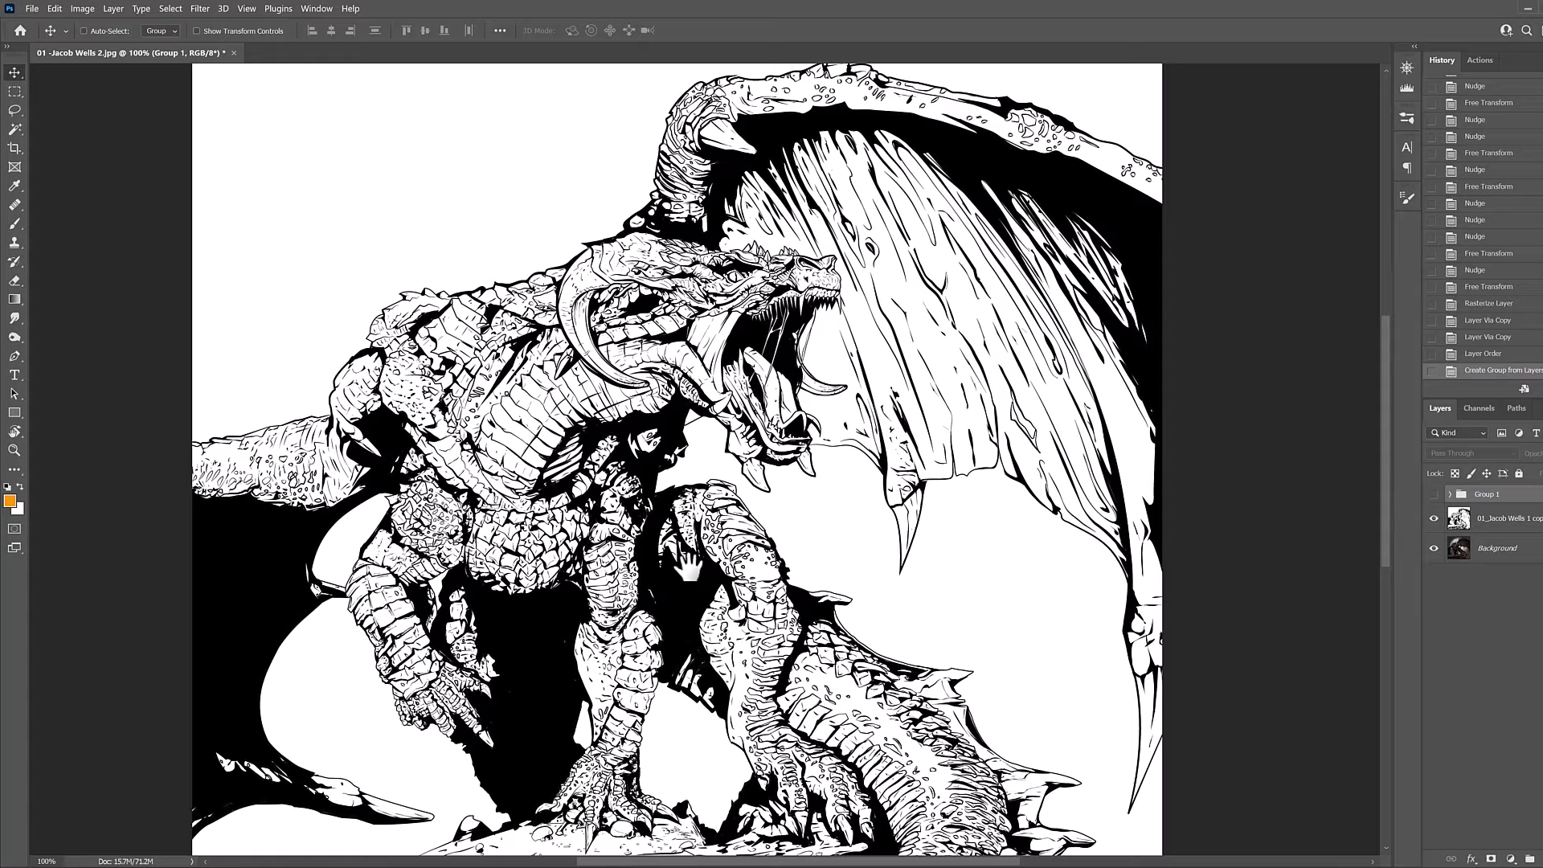
pyautogui.keyDown('ctrl'); pyautogui.click(481, 440); pyautogui.keyUp('ctrl')
pyautogui.moveTo(583, 359); pyautogui.dragTo(516, 561)
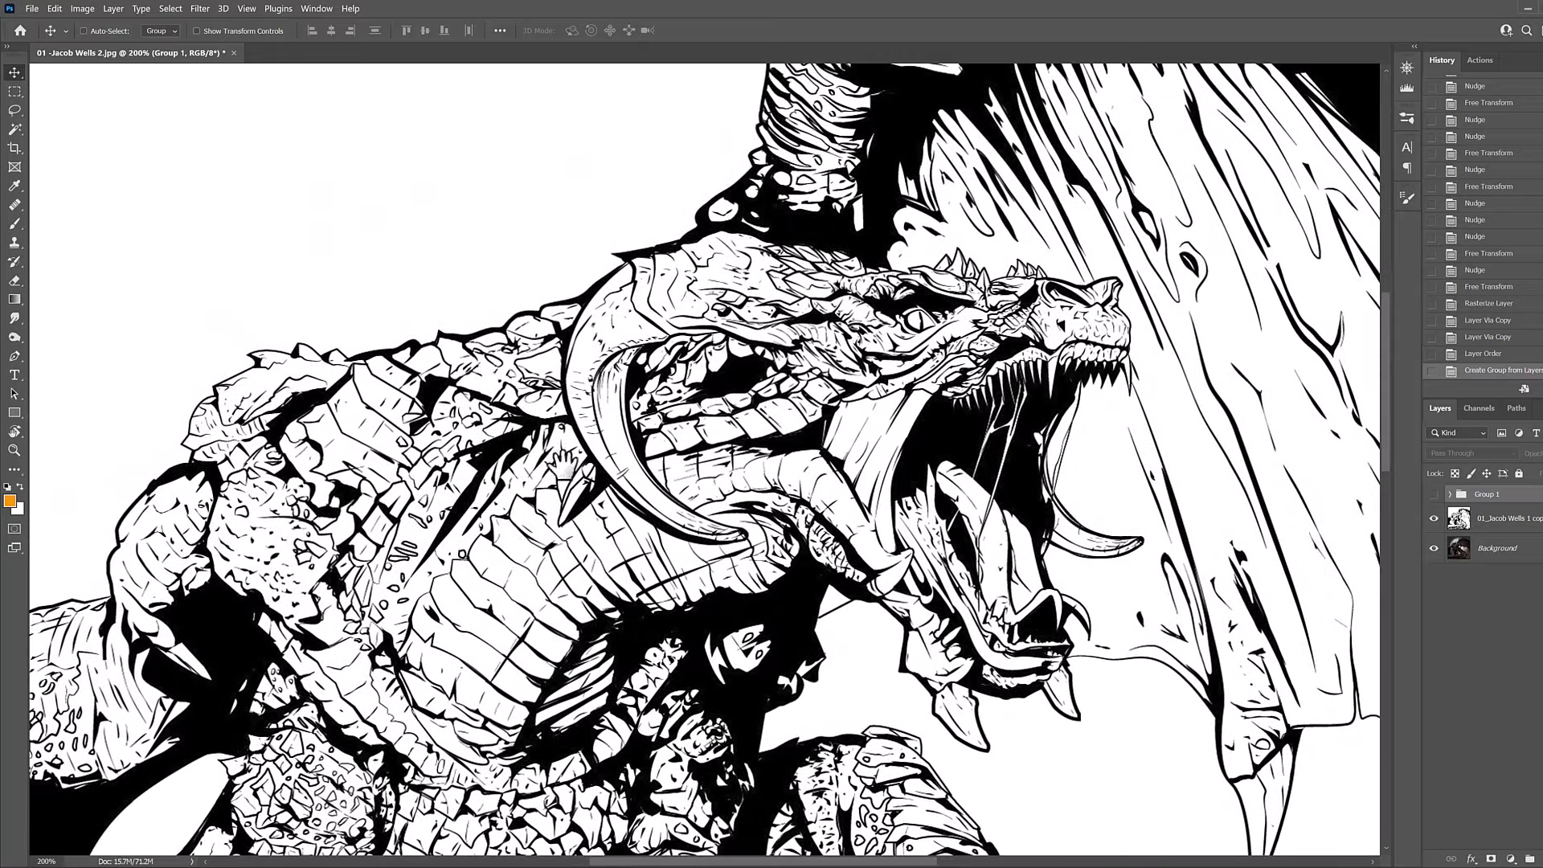
pyautogui.moveTo(786, 315); pyautogui.dragTo(620, 455)
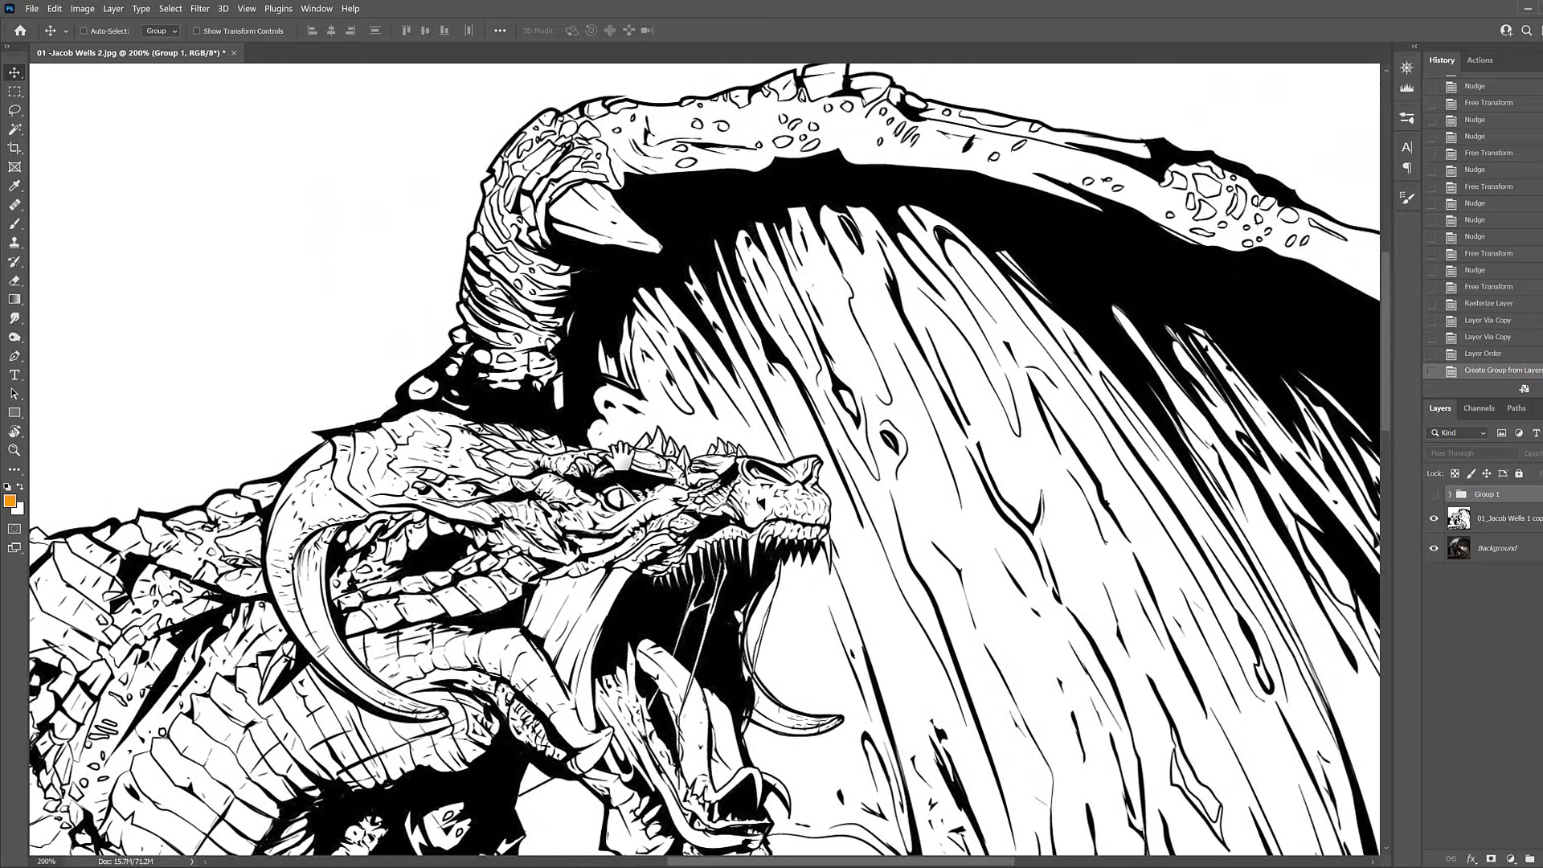
pyautogui.keyDown('alt'); pyautogui.click(707, 505); pyautogui.keyUp('alt')
pyautogui.moveTo(707, 504); pyautogui.dragTo(775, 252)
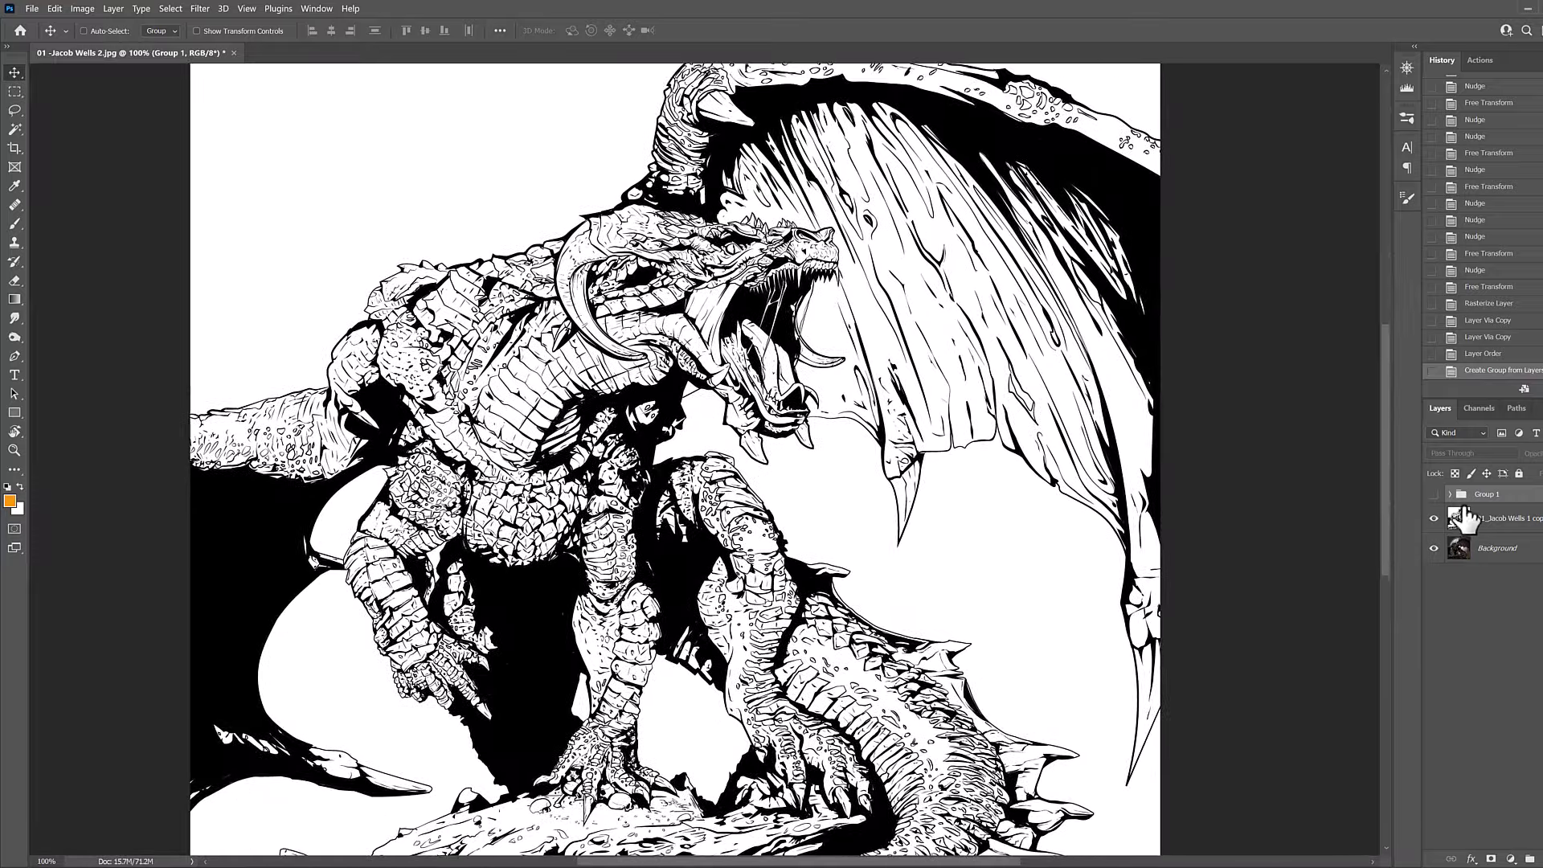
# Compare the dragon's line art with the coloured Background version by hiding and reshowing the line-art copy.
pyautogui.click(1436, 521)
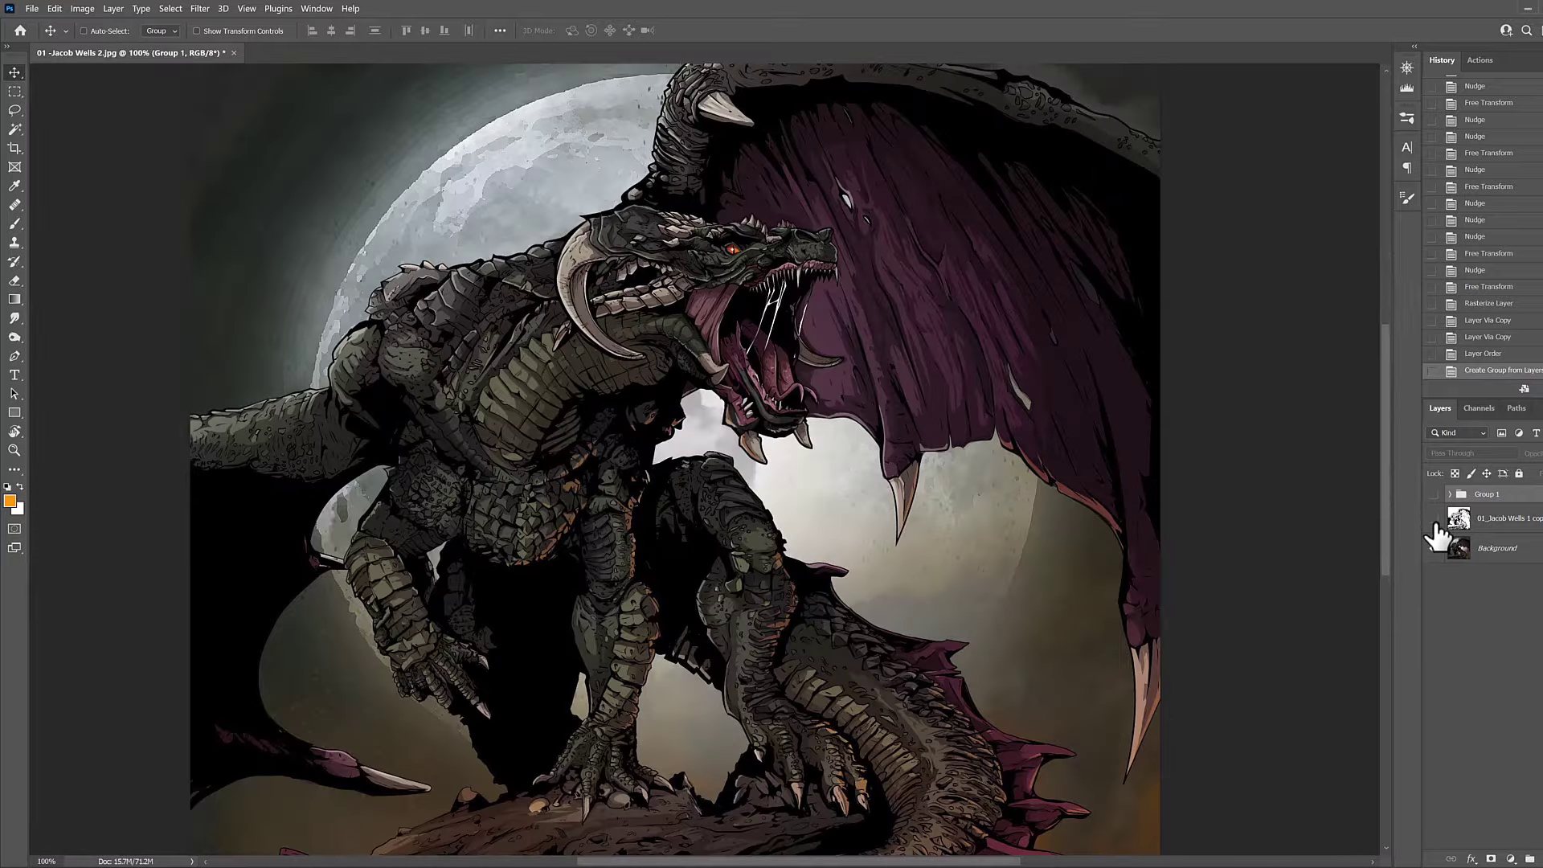
pyautogui.moveTo(907, 630); pyautogui.dragTo(878, 499)
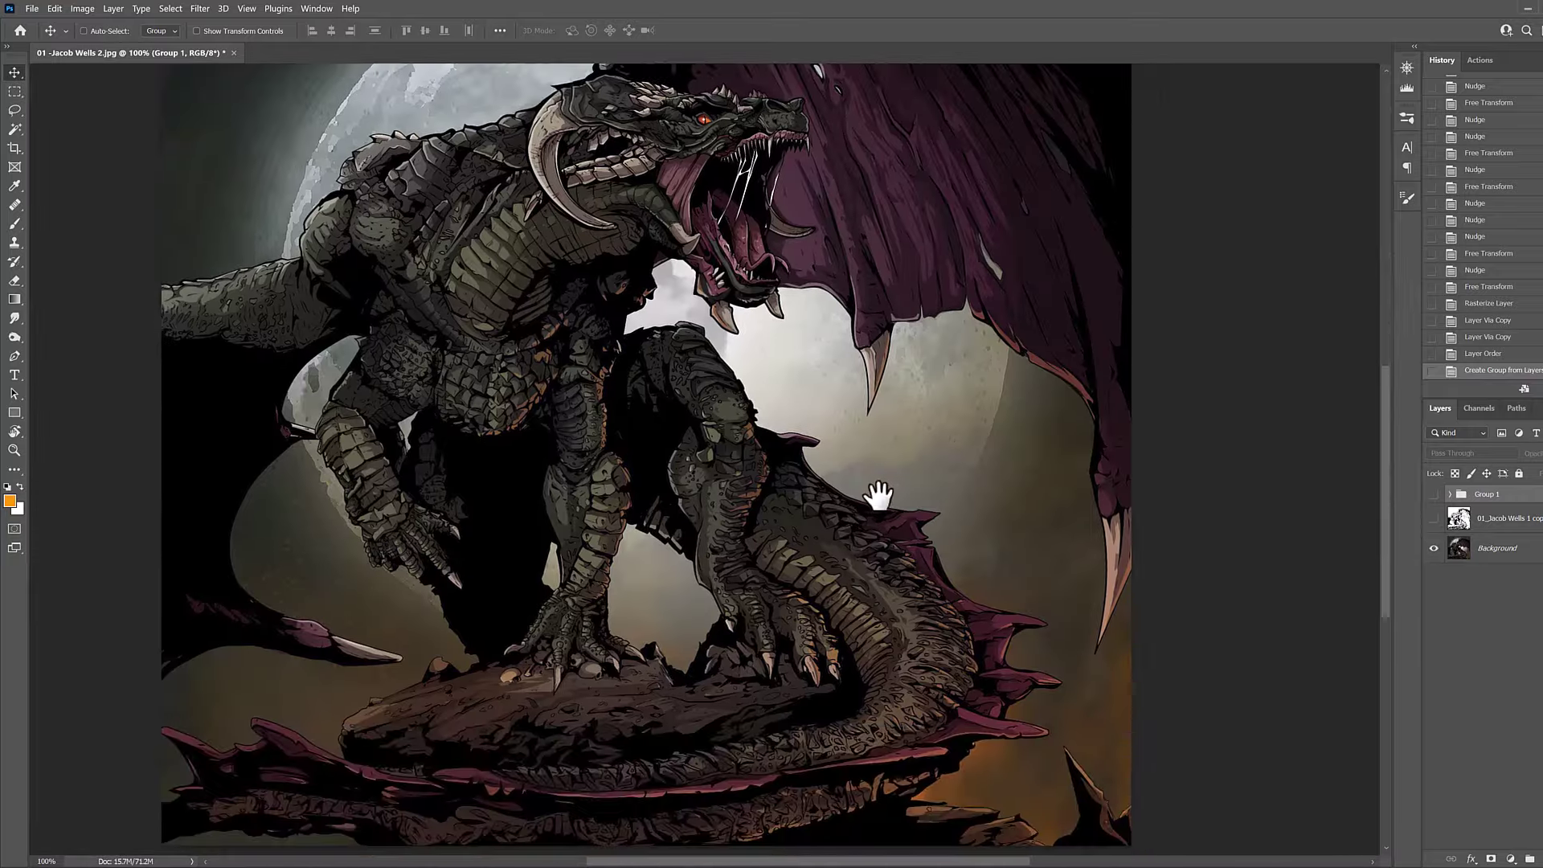
pyautogui.click(1436, 521)
# Examine the inking of the dragon's rock, claws, tail, head and legs at close range and as a whole.
pyautogui.moveTo(600, 733); pyautogui.dragTo(623, 615)
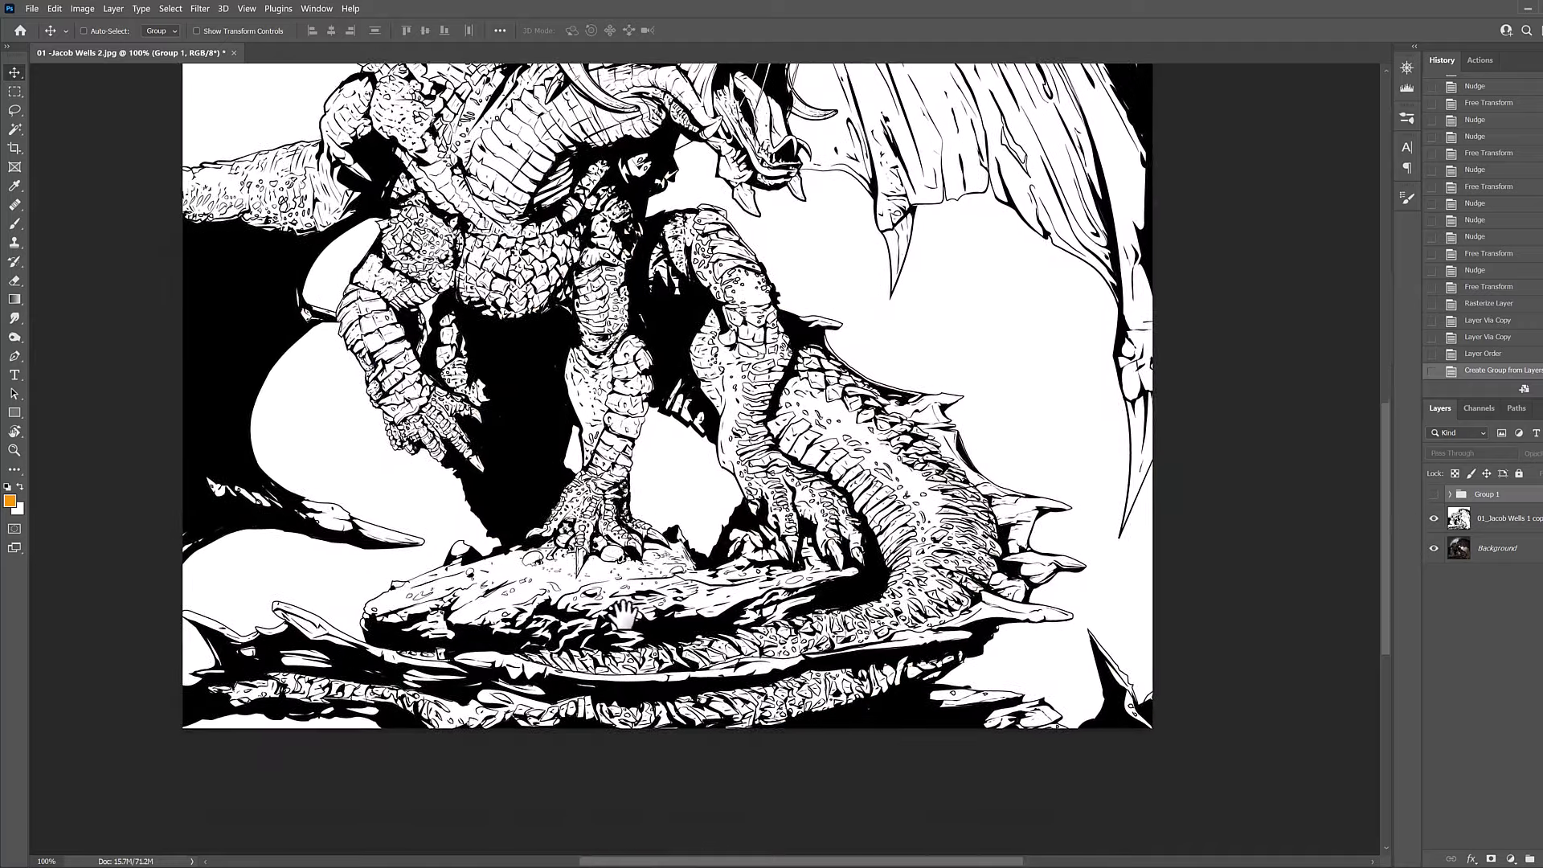
pyautogui.click(615, 636)
pyautogui.moveTo(607, 679); pyautogui.dragTo(780, 567)
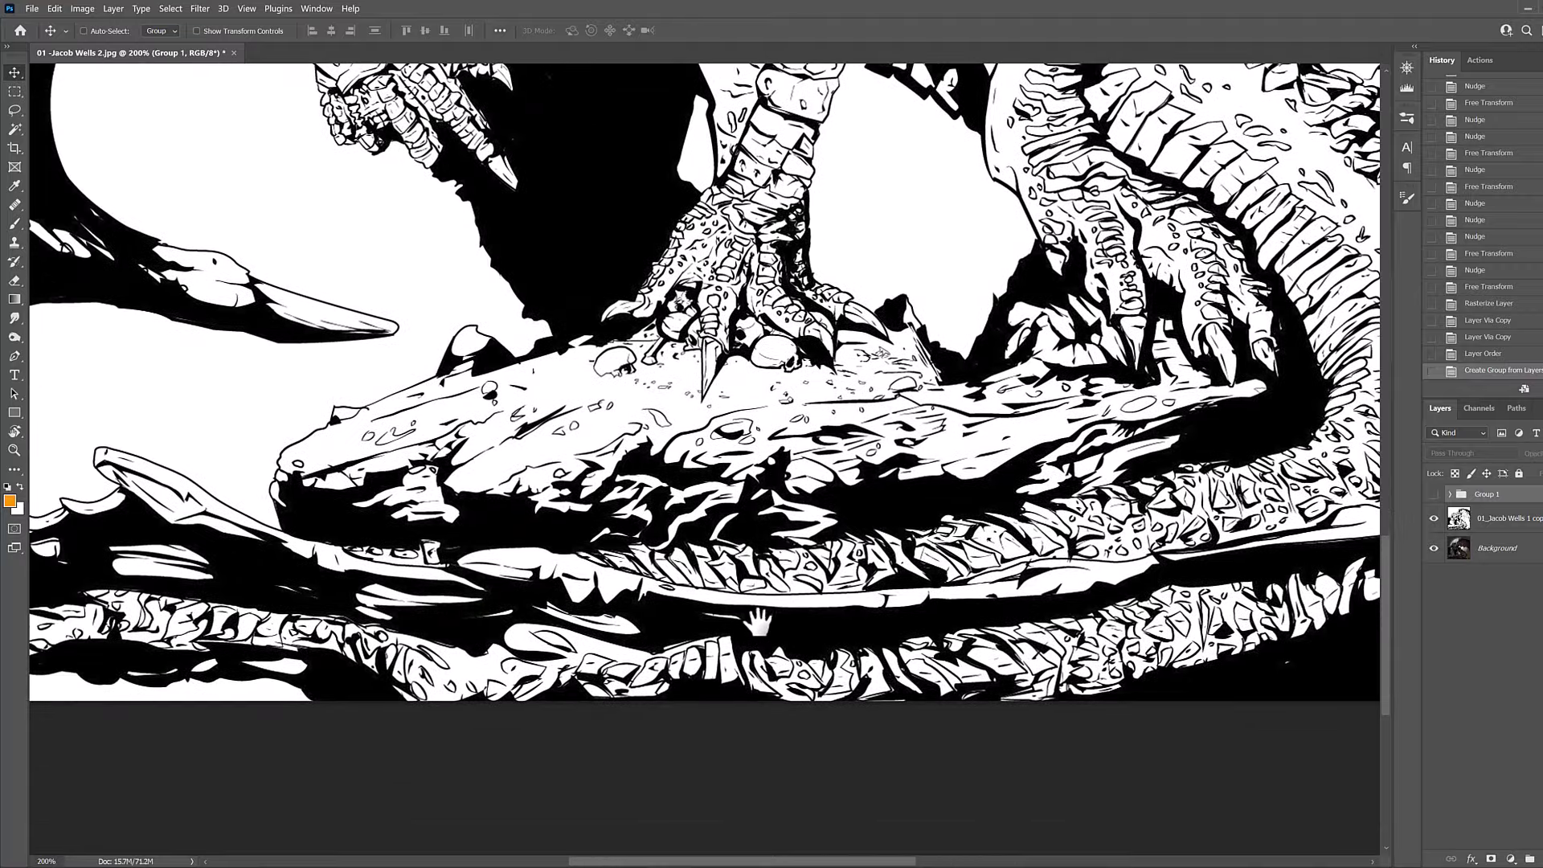
pyautogui.moveTo(759, 622); pyautogui.dragTo(316, 670)
pyautogui.click(424, 604)
pyautogui.moveTo(1294, 392); pyautogui.dragTo(770, 553)
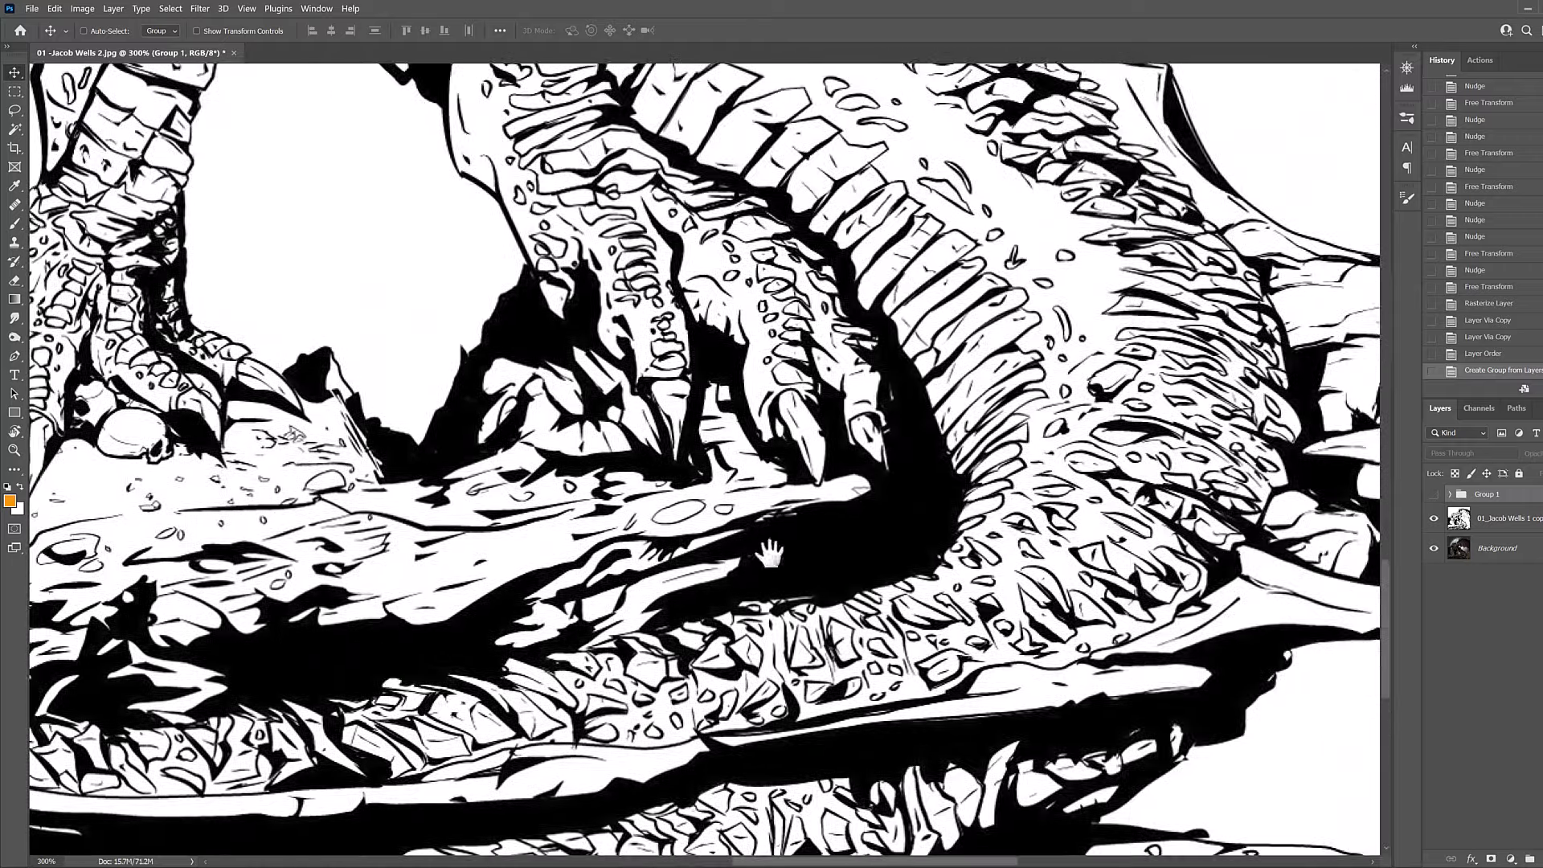
pyautogui.moveTo(875, 596); pyautogui.dragTo(681, 586)
pyautogui.moveTo(971, 450); pyautogui.dragTo(930, 528)
pyautogui.moveTo(938, 473); pyautogui.dragTo(909, 588)
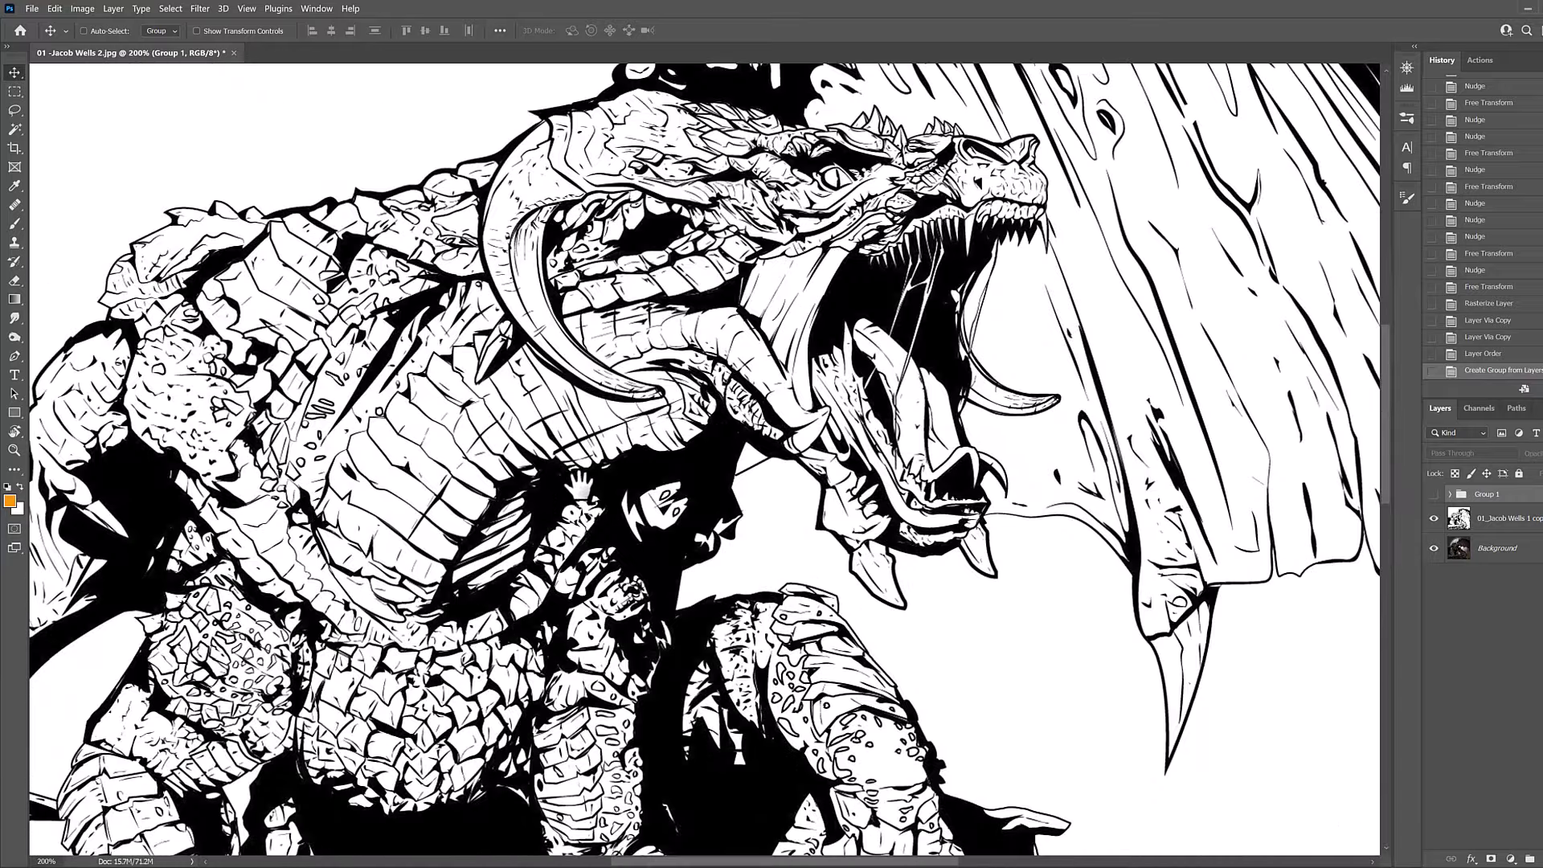
pyautogui.scroll(-2, 693, 436)
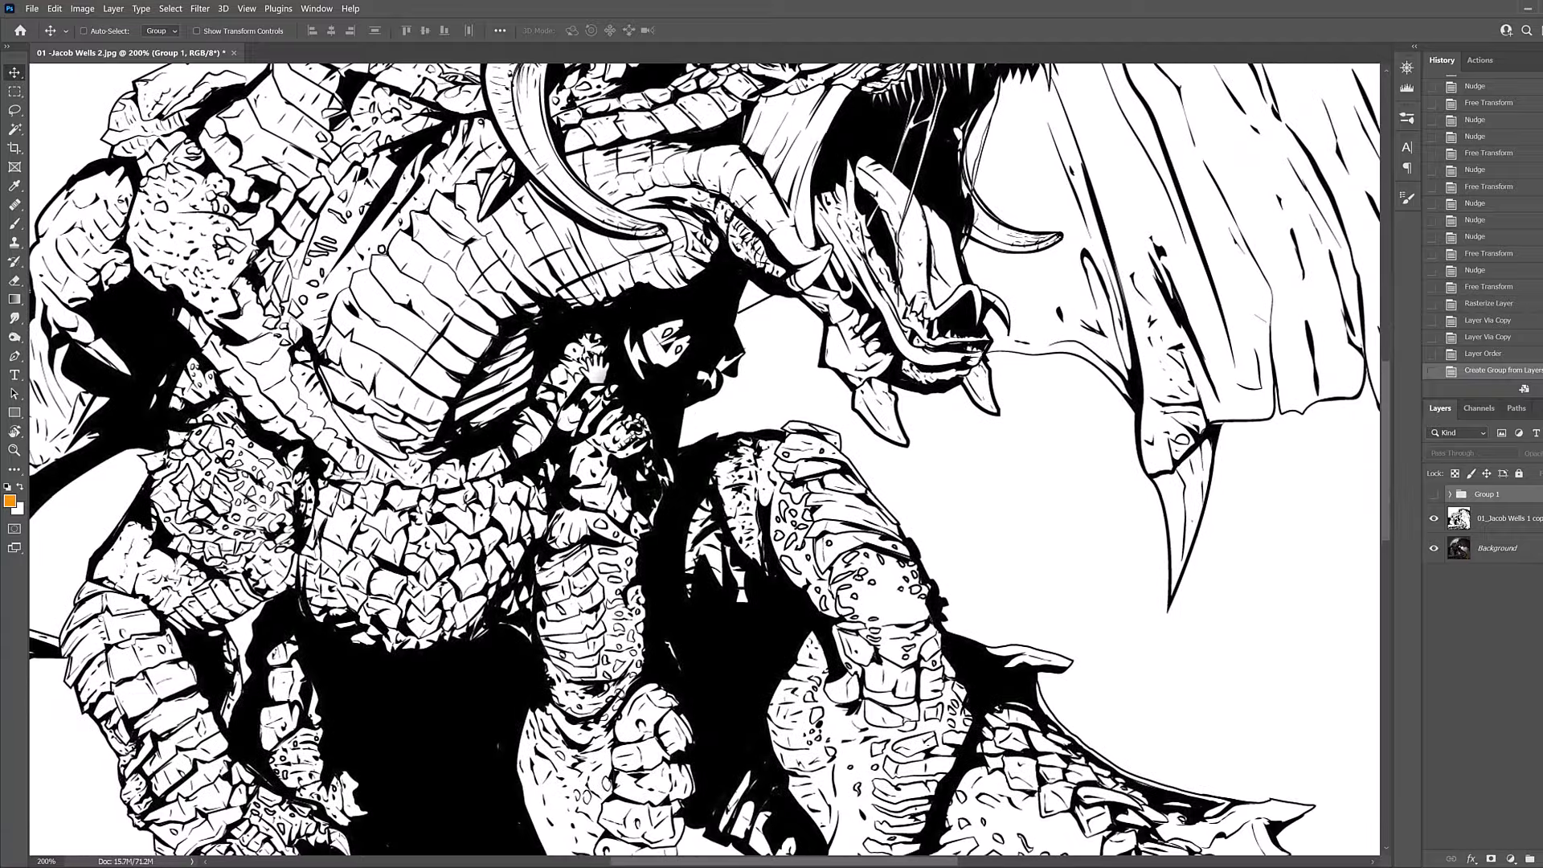
pyautogui.scroll(-1, 595, 368)
pyautogui.hotkey('ctrl', '-')
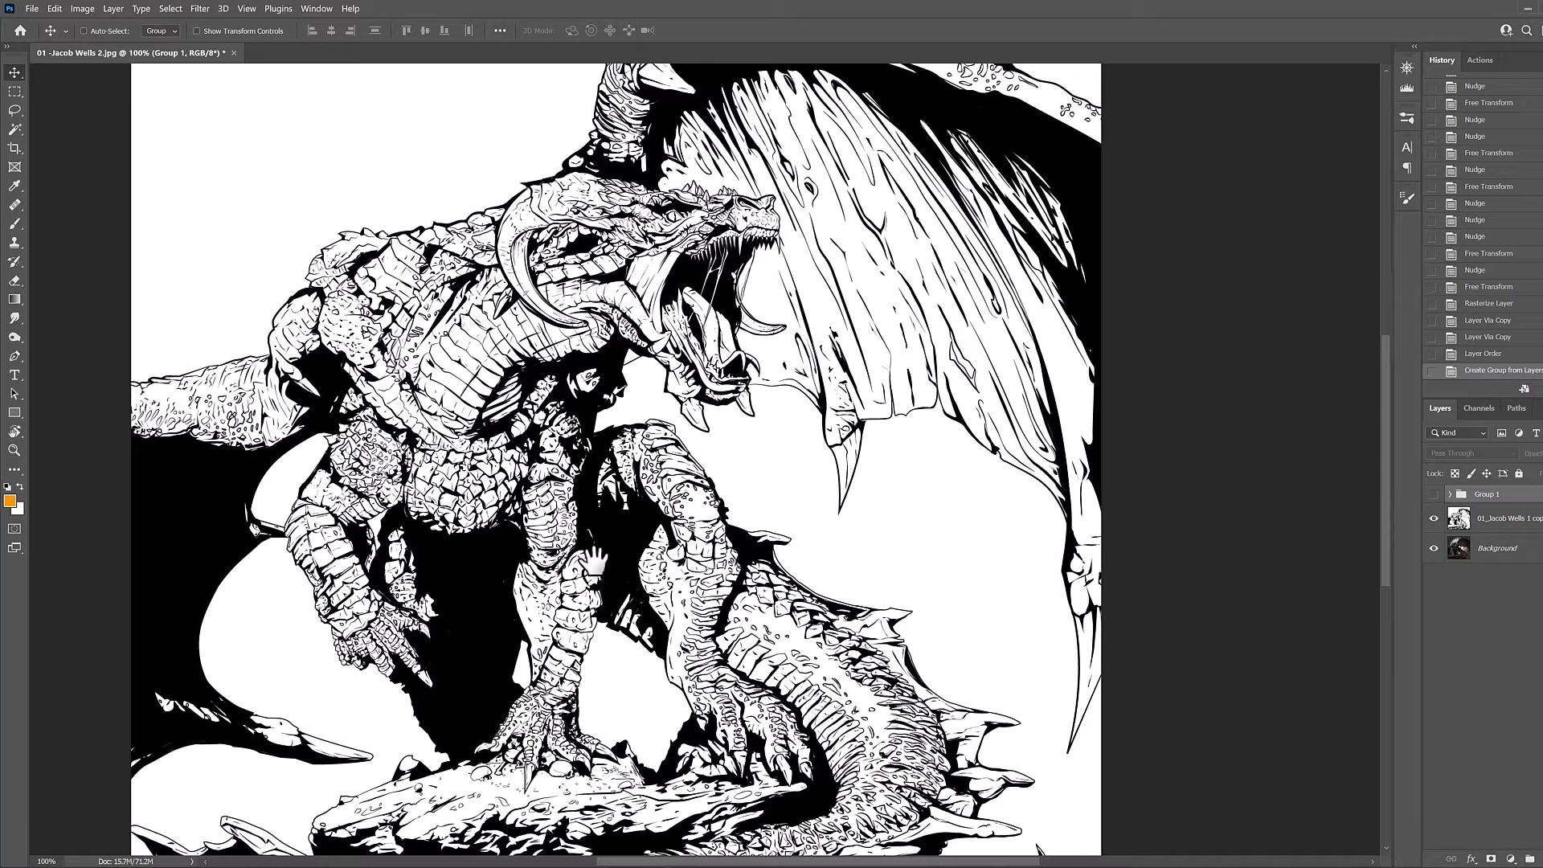
pyautogui.moveTo(595, 561); pyautogui.dragTo(583, 595)
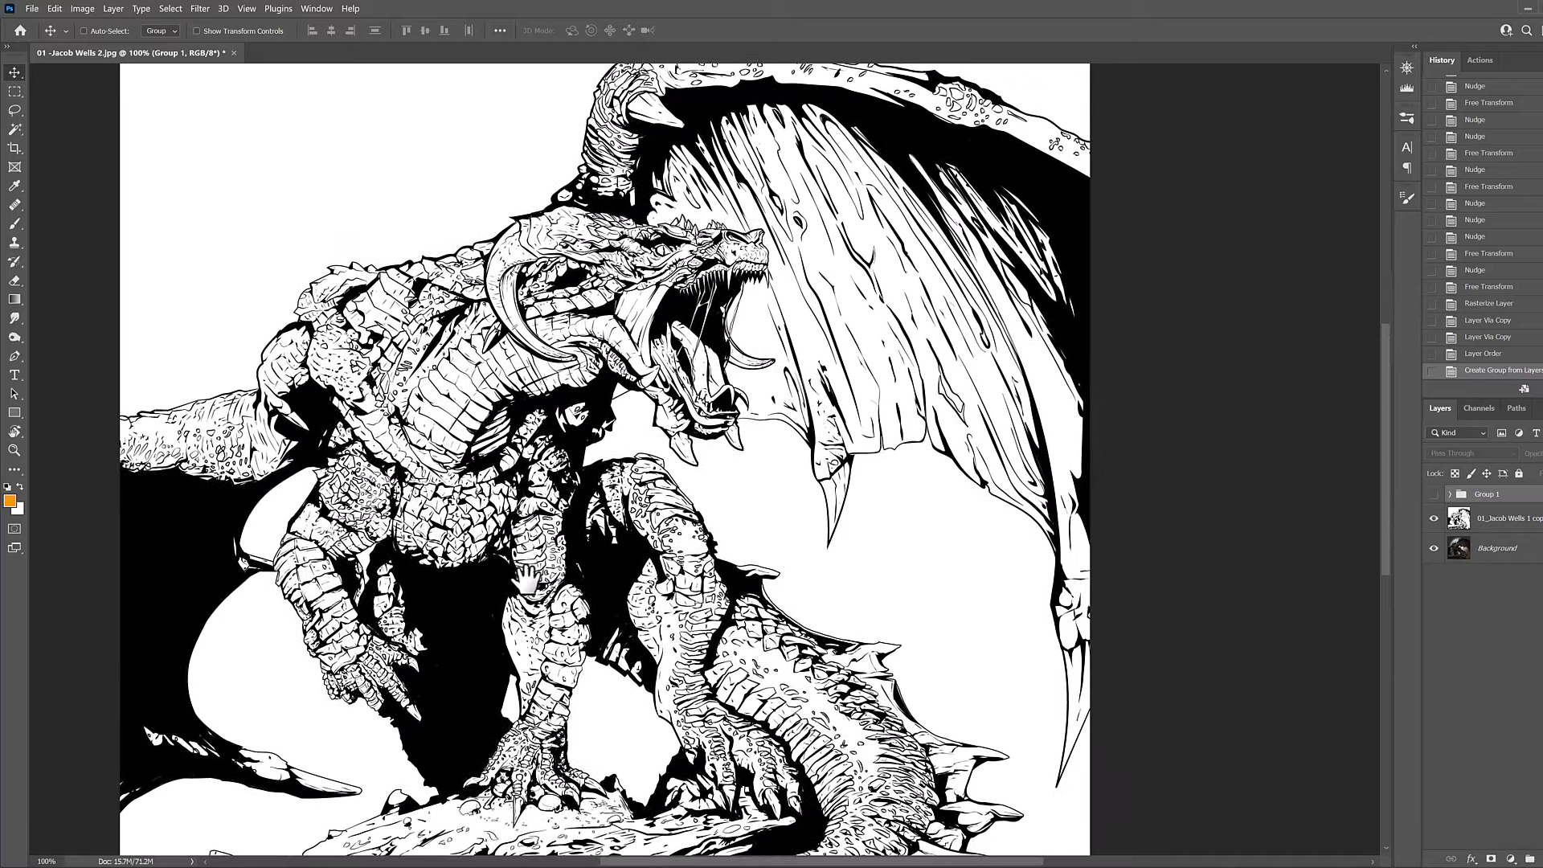
pyautogui.hotkey('ctrl', '-')
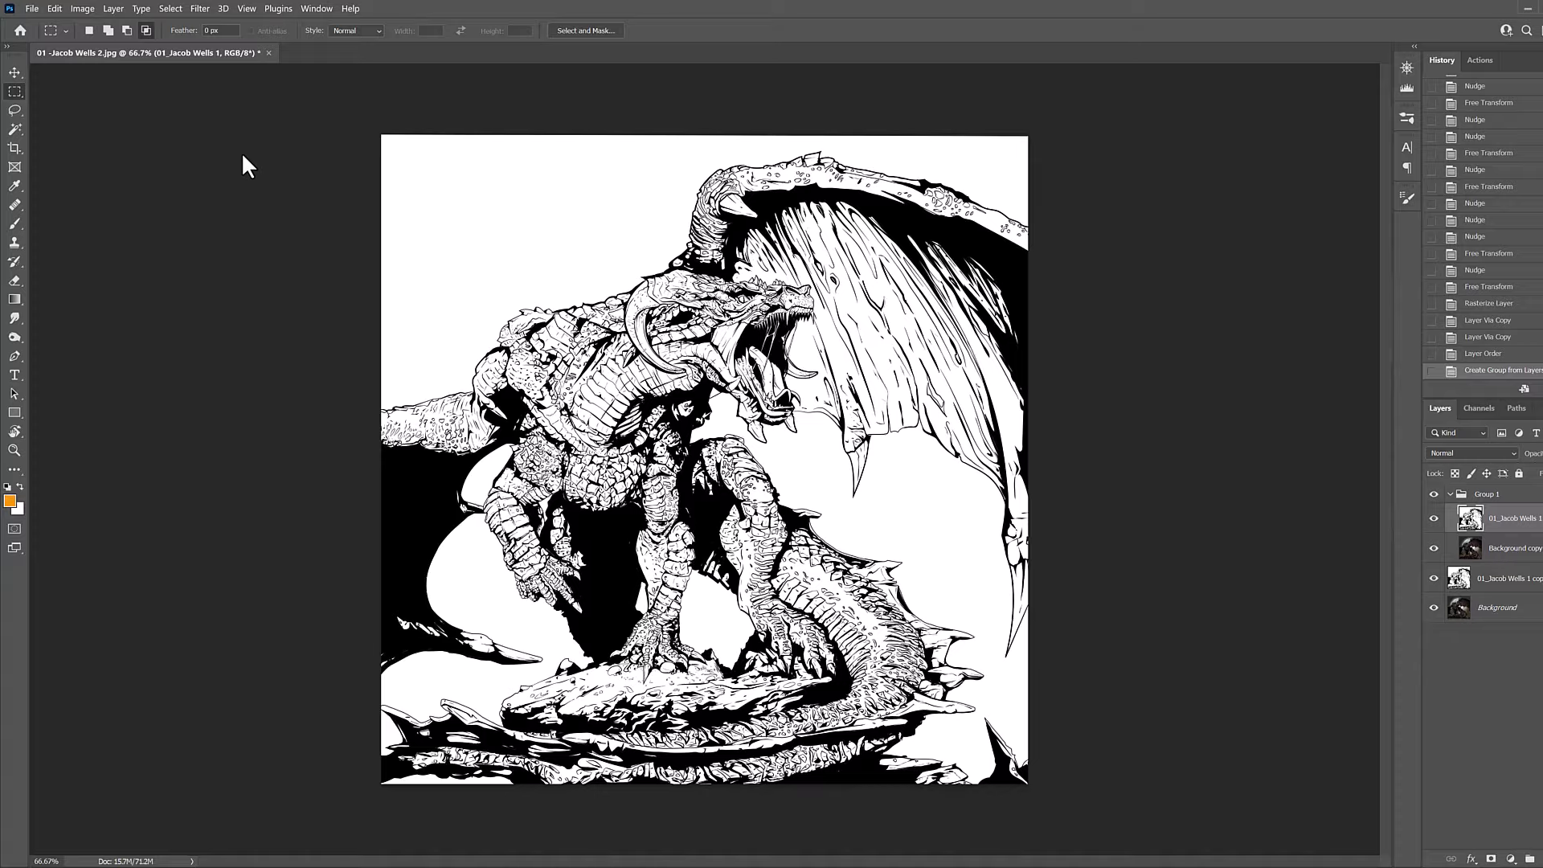
# Try to reshape the dragon's shoulder and foreleg with Liquify's Forward Warp, starting with a 1600 brush, and revert to the Create Group from Layers state.
pyautogui.hotkey('ctrl', 'shift', 'x')
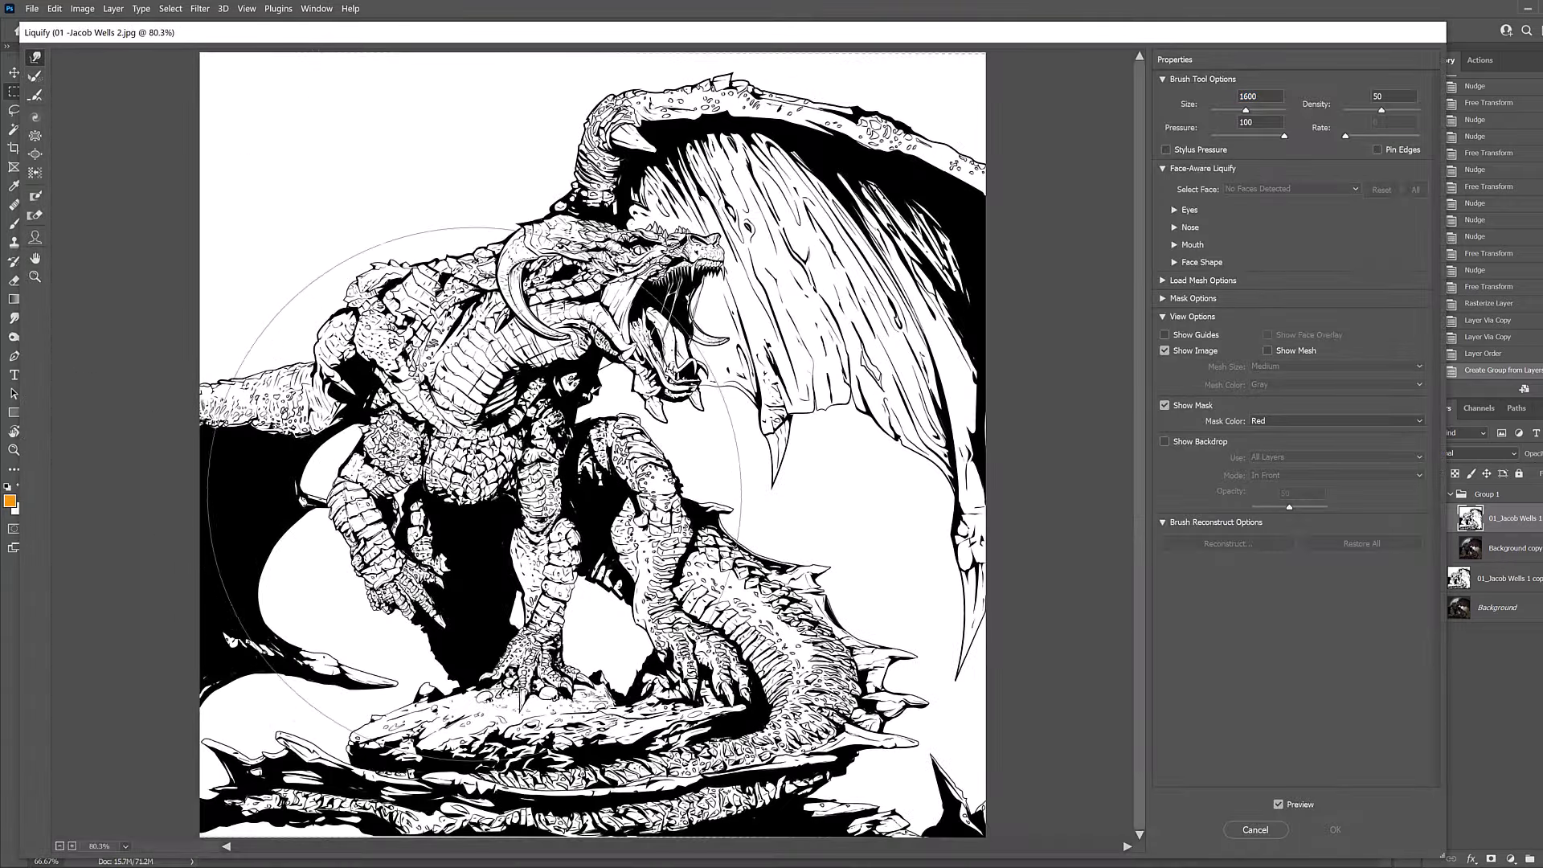
pyautogui.hotkey('ctrl', '+')
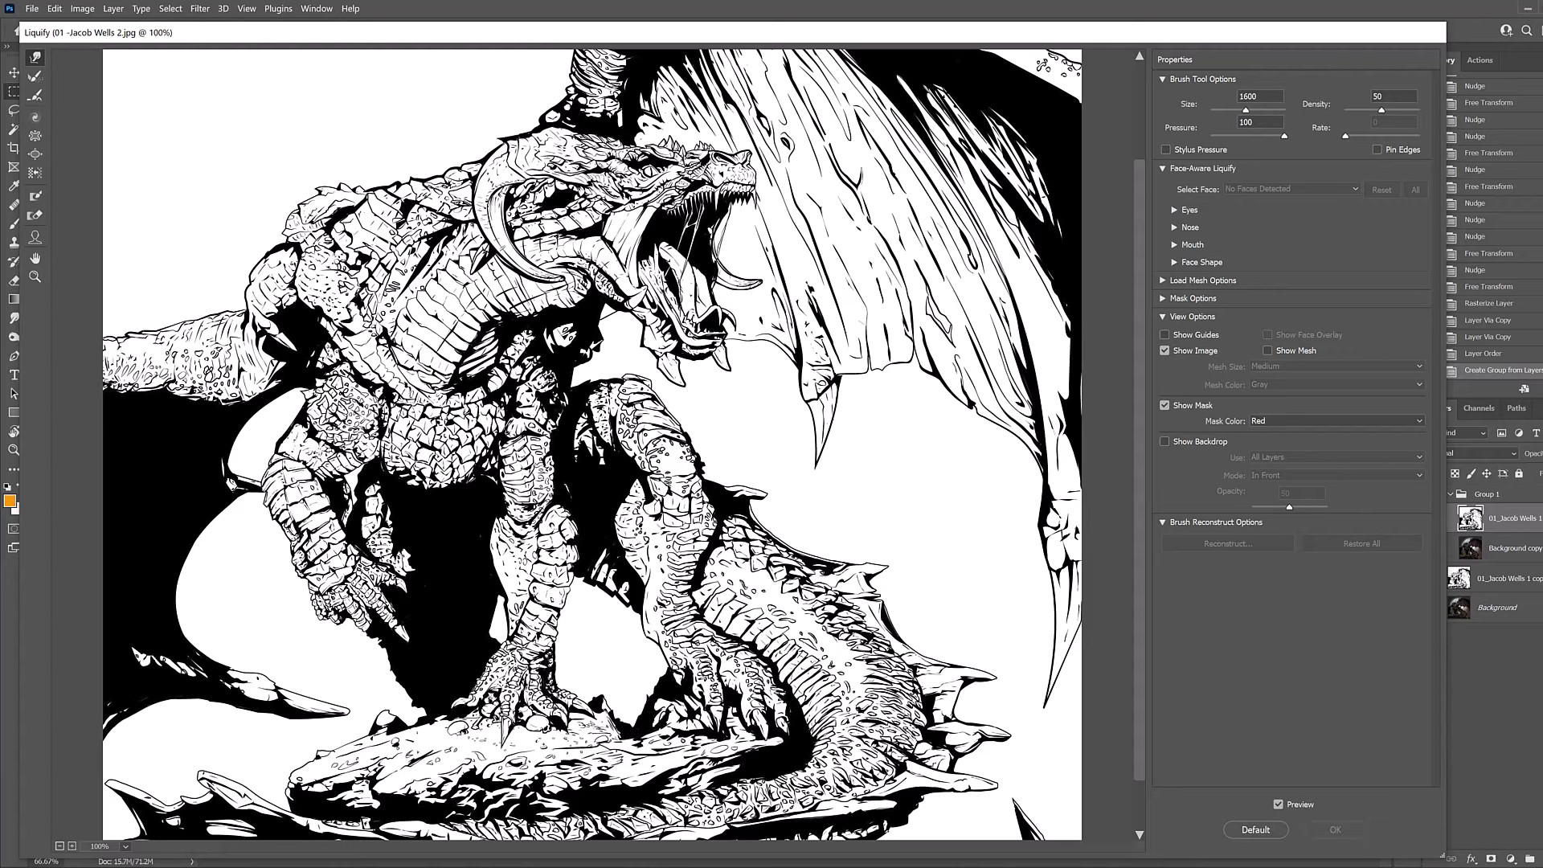
pyautogui.hotkey('ctrl', '-')
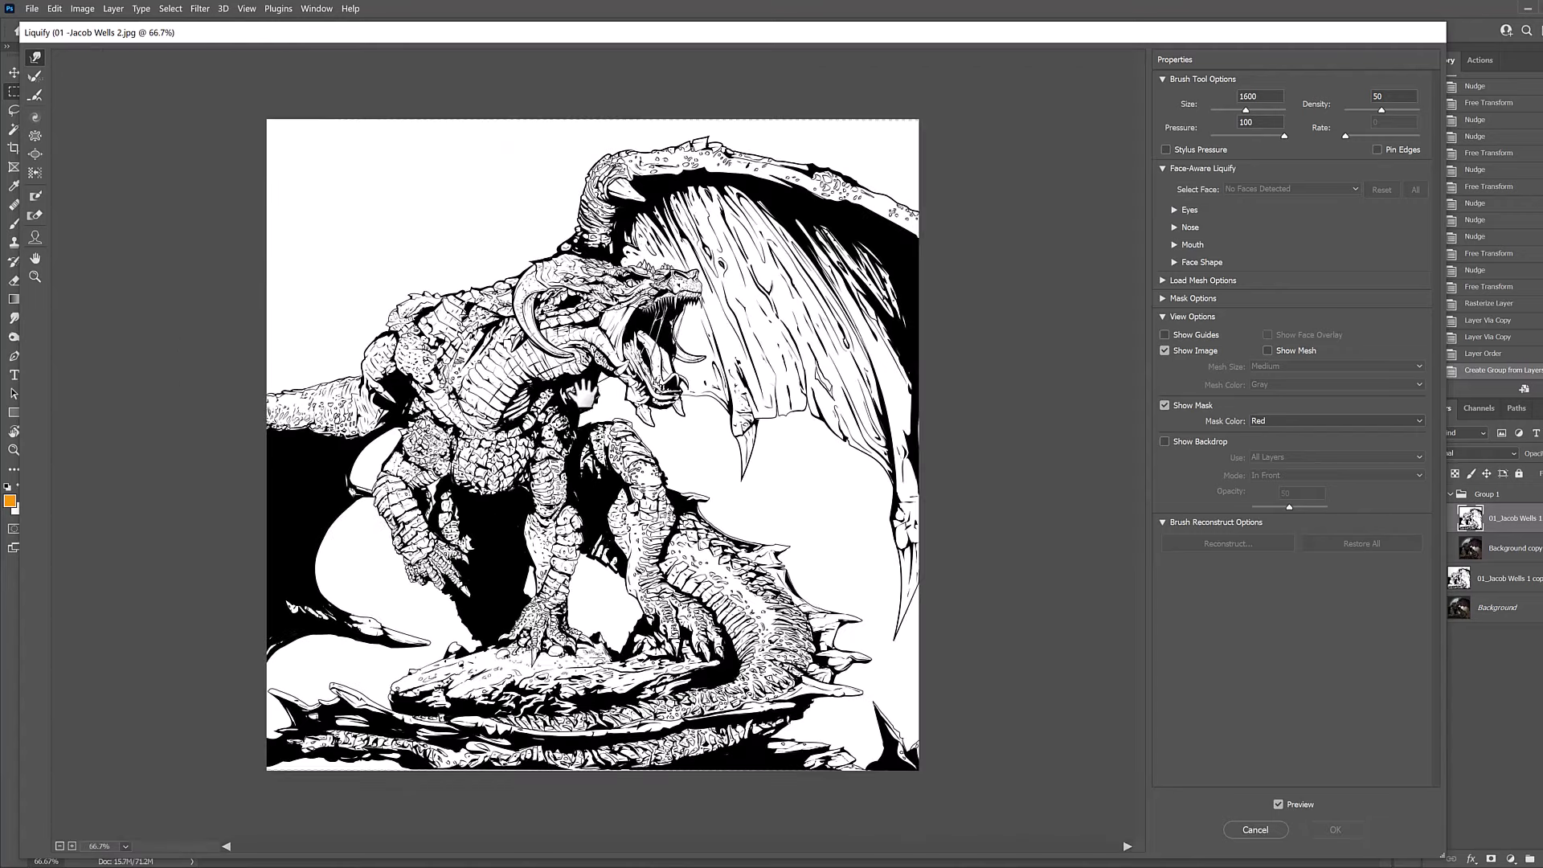
pyautogui.moveTo(402, 458); pyautogui.dragTo(372, 434)
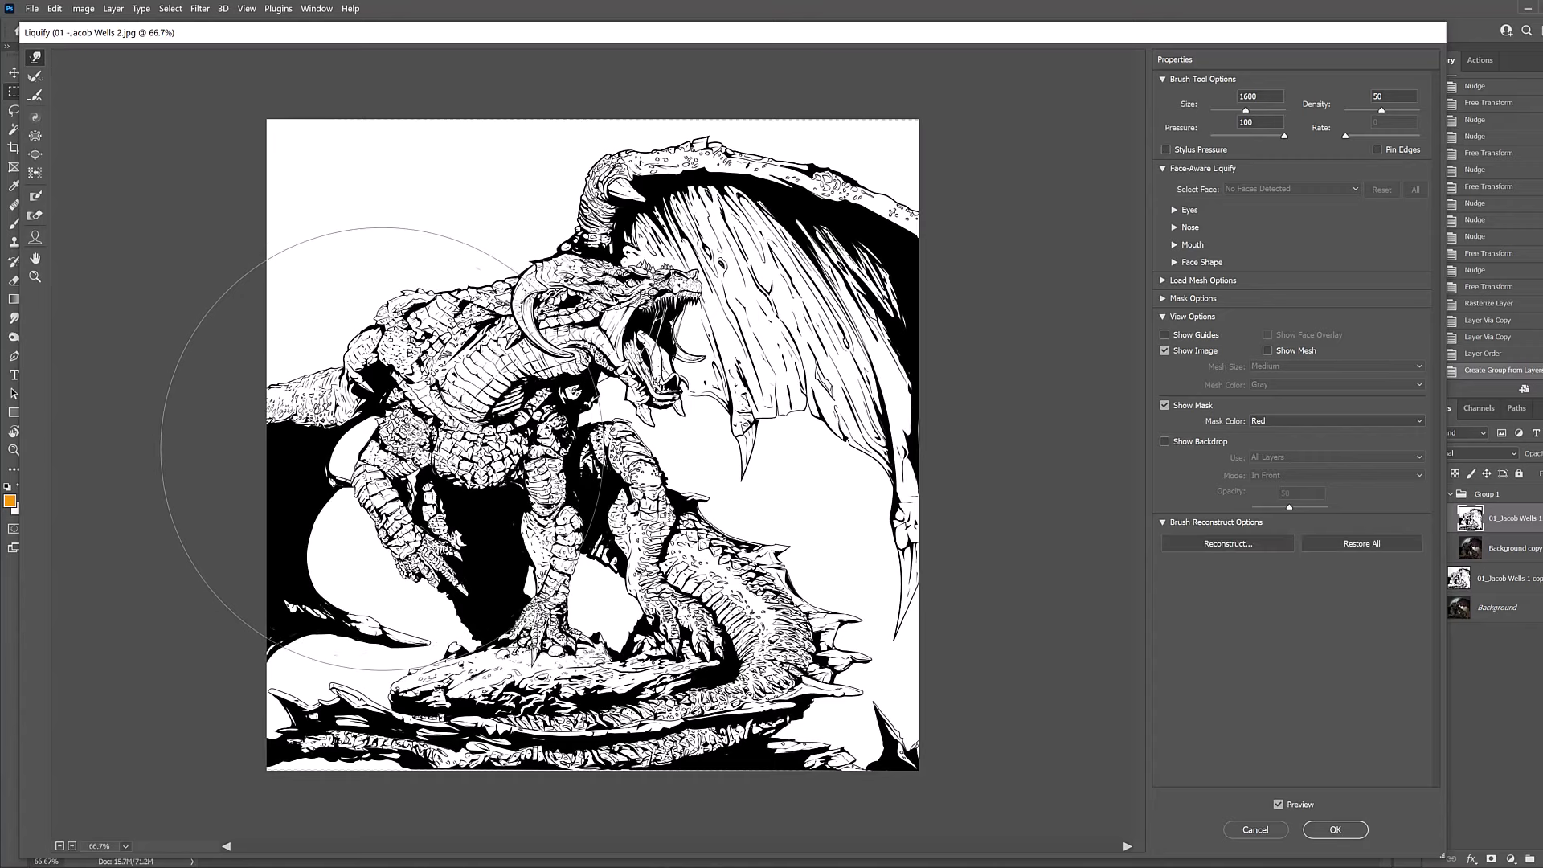
pyautogui.press('[')
pyautogui.press('[')
pyautogui.press('[')
pyautogui.moveTo(397, 521); pyautogui.dragTo(383, 490)
pyautogui.press('Return')
pyautogui.click(1487, 337)
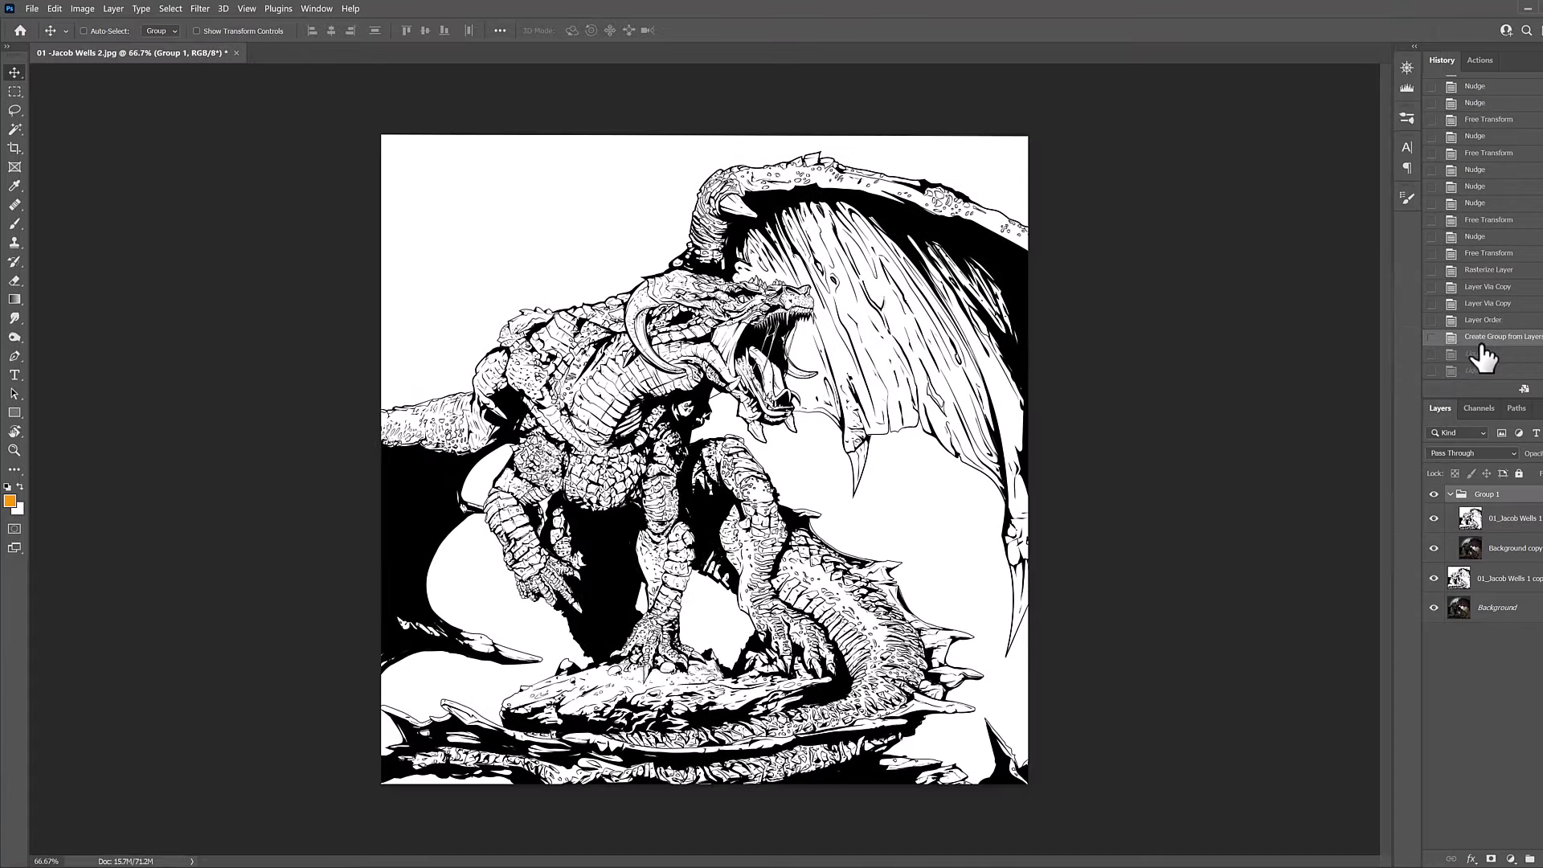
# Compare the dragon's line art before and after the Liquify reshaping by switching history states, ending on the last Liquify state.
pyautogui.click(1479, 369)
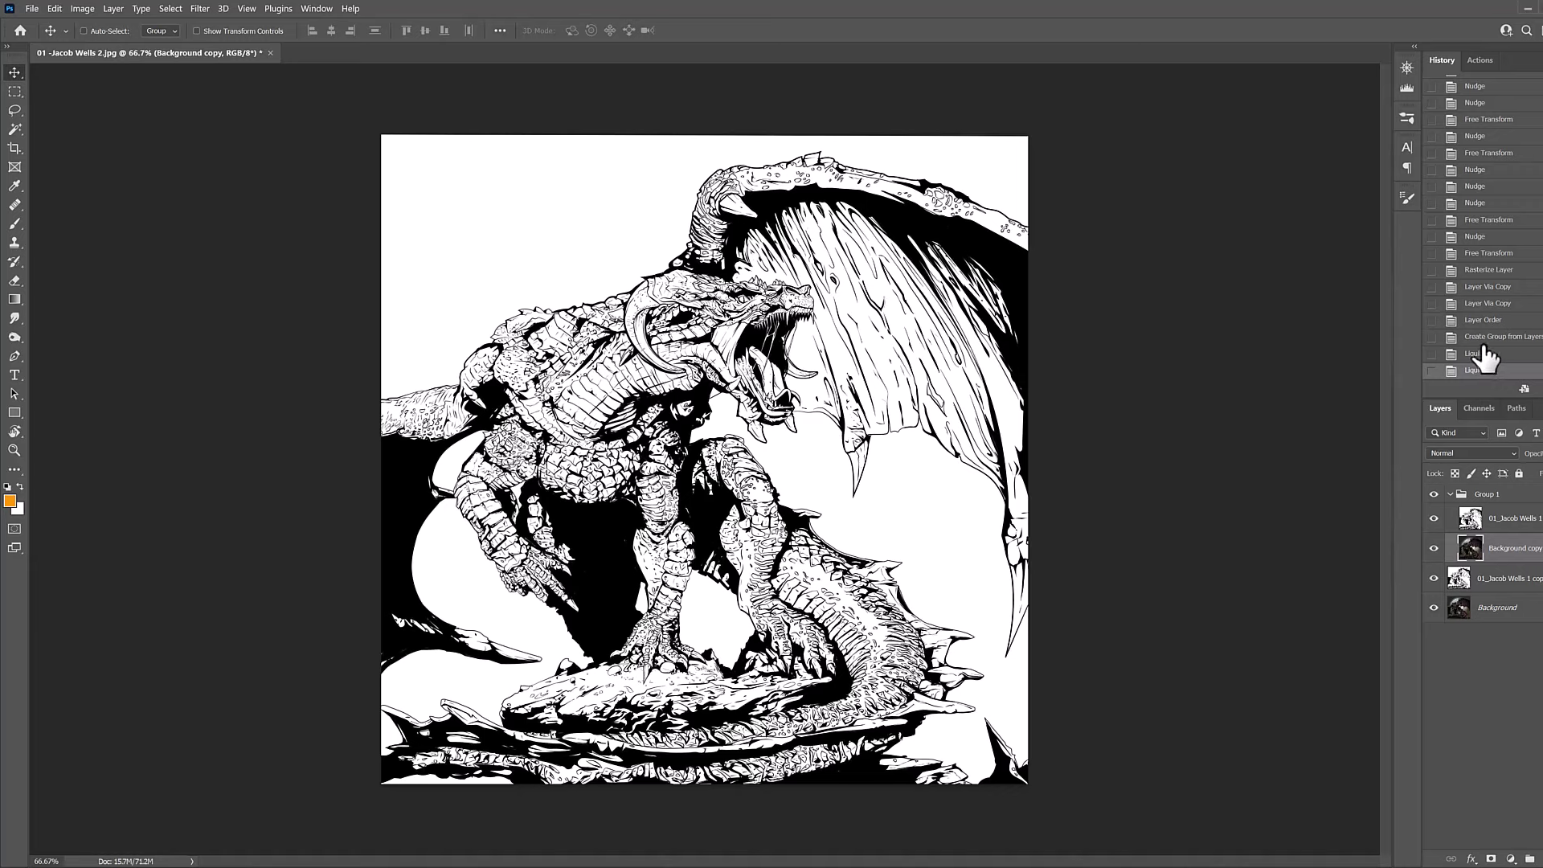
pyautogui.click(1484, 338)
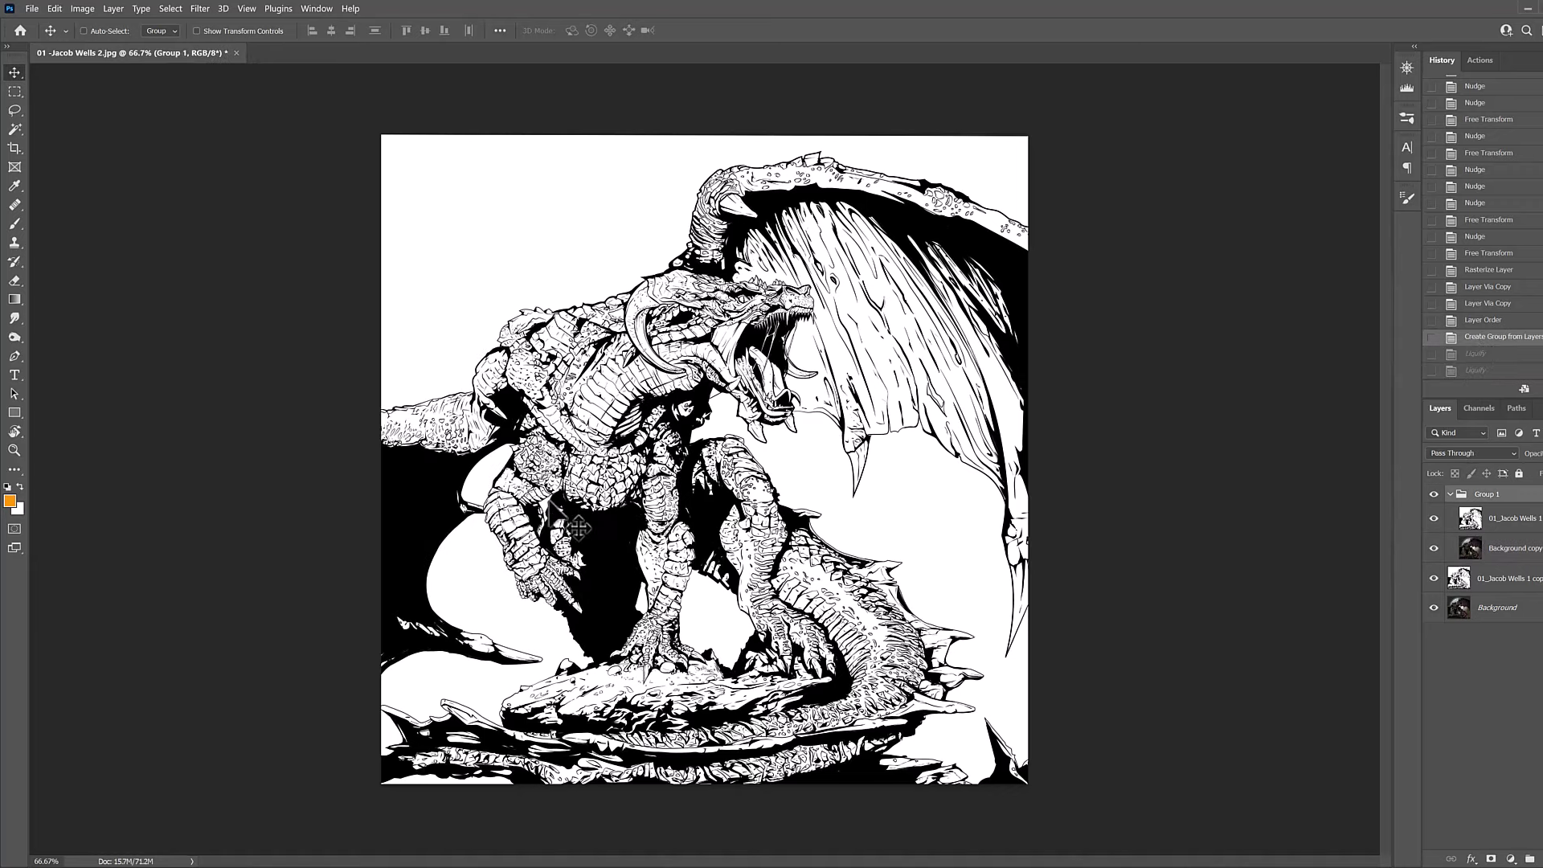
pyautogui.scroll(1, 593, 465)
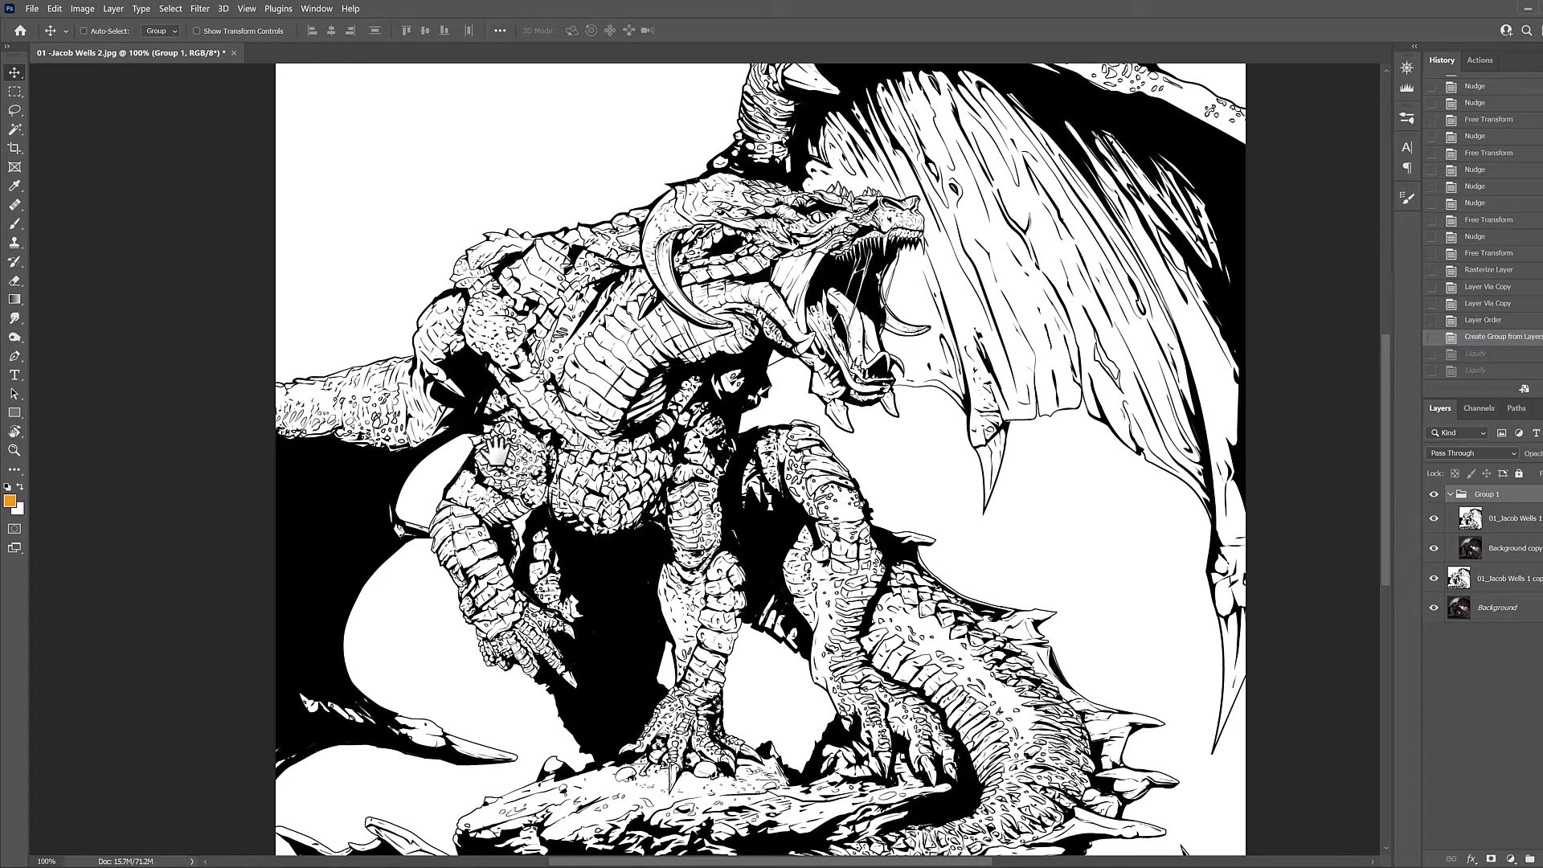
pyautogui.click(1484, 372)
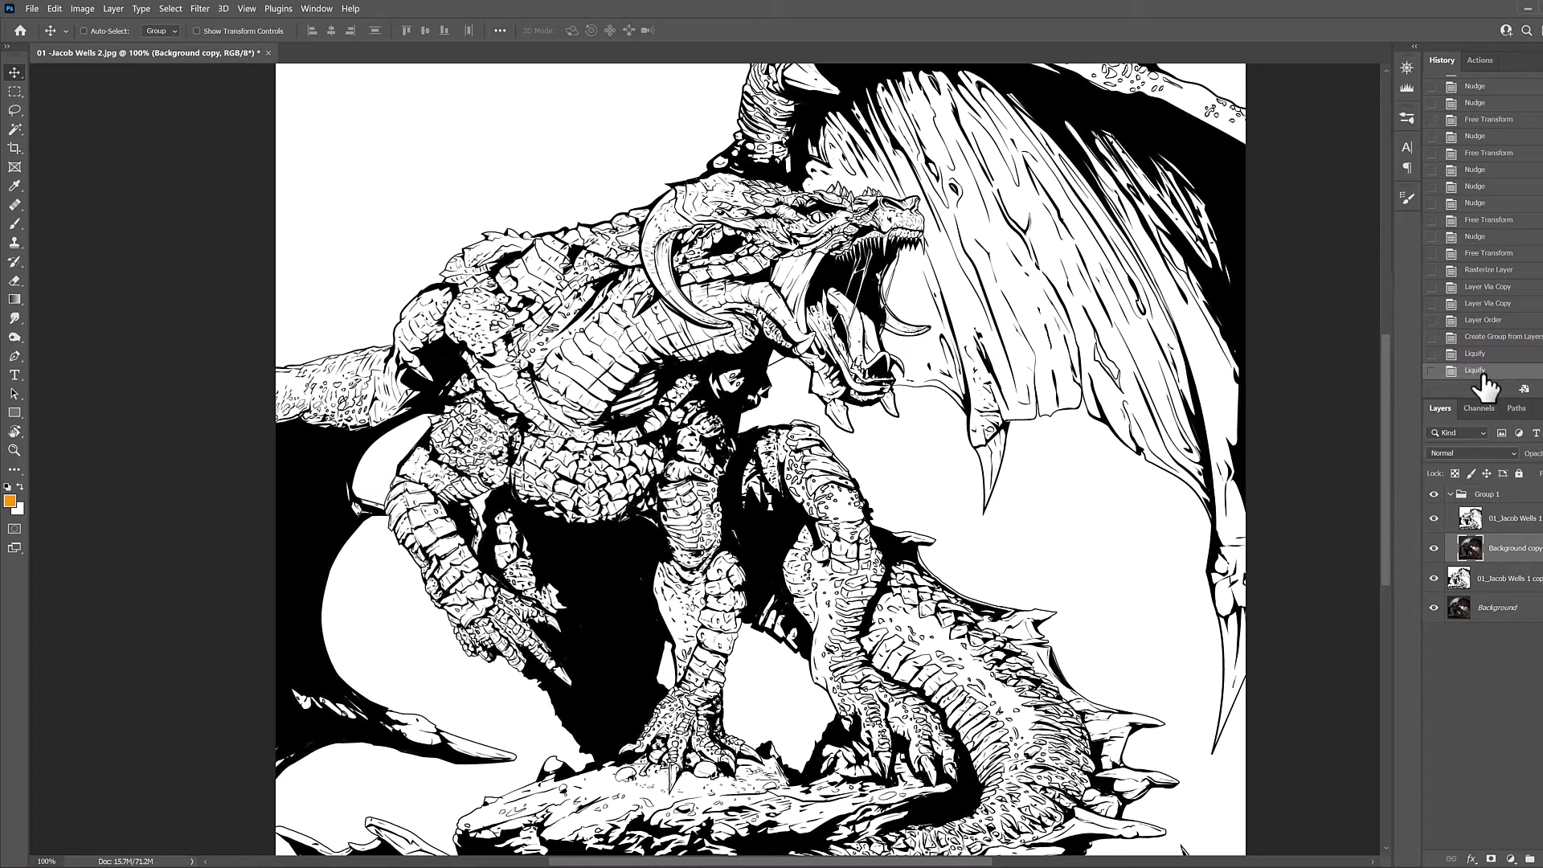
pyautogui.click(1481, 354)
pyautogui.click(1481, 368)
pyautogui.click(1487, 340)
pyautogui.click(1477, 371)
pyautogui.keyDown('ctrl'); pyautogui.keyDown('alt'); pyautogui.click(677, 537); pyautogui.keyUp('alt'); pyautogui.keyUp('ctrl')
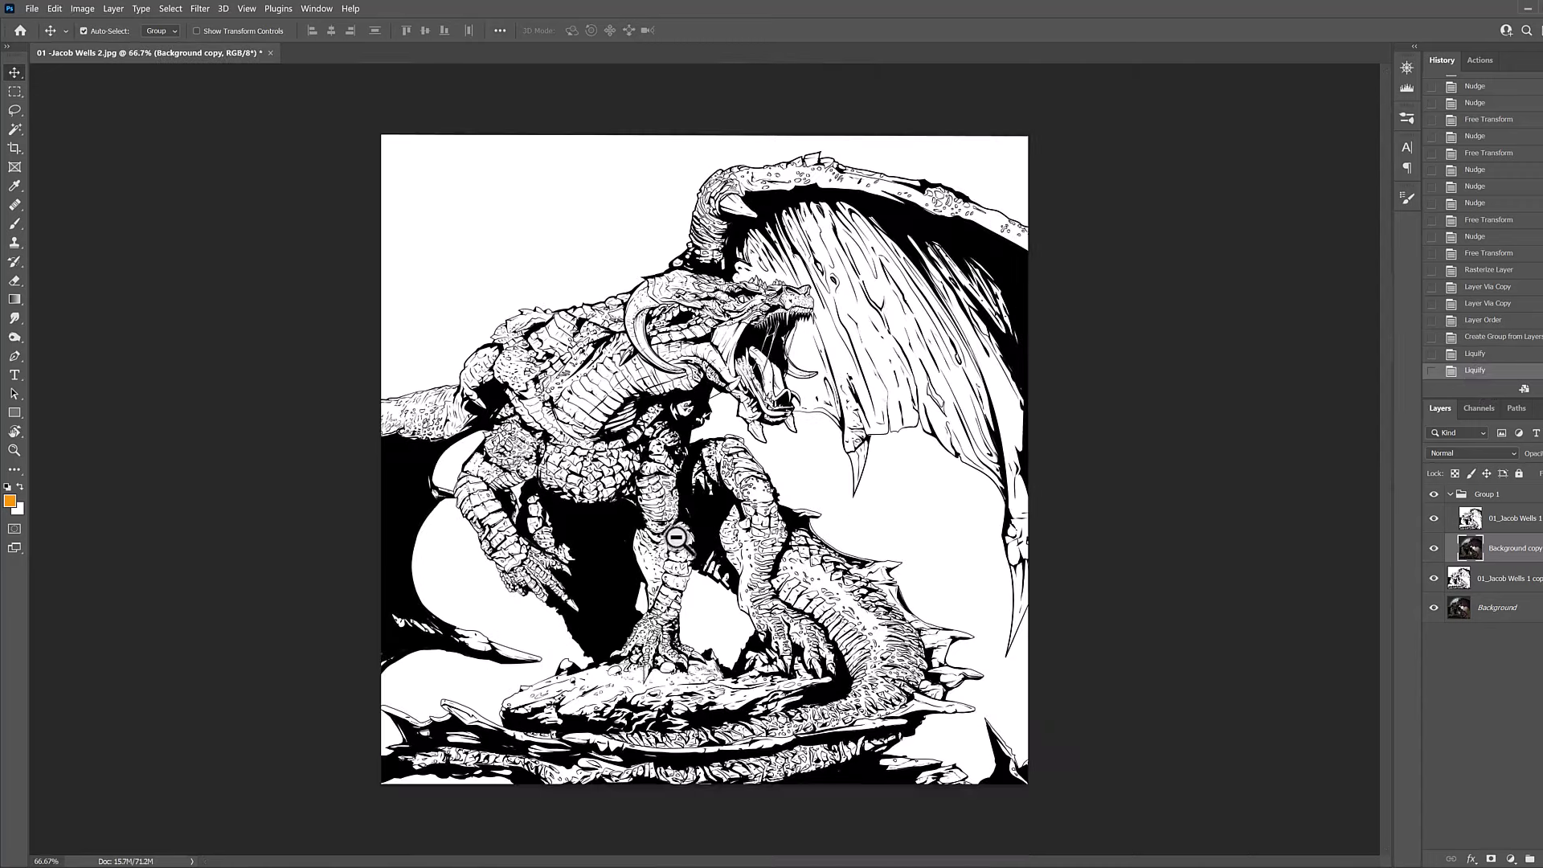
# Hide the line-art layer in Group 1, select Background copy, and examine the coloured dragon's head, mouth, wing and body up close.
pyautogui.click(1496, 521)
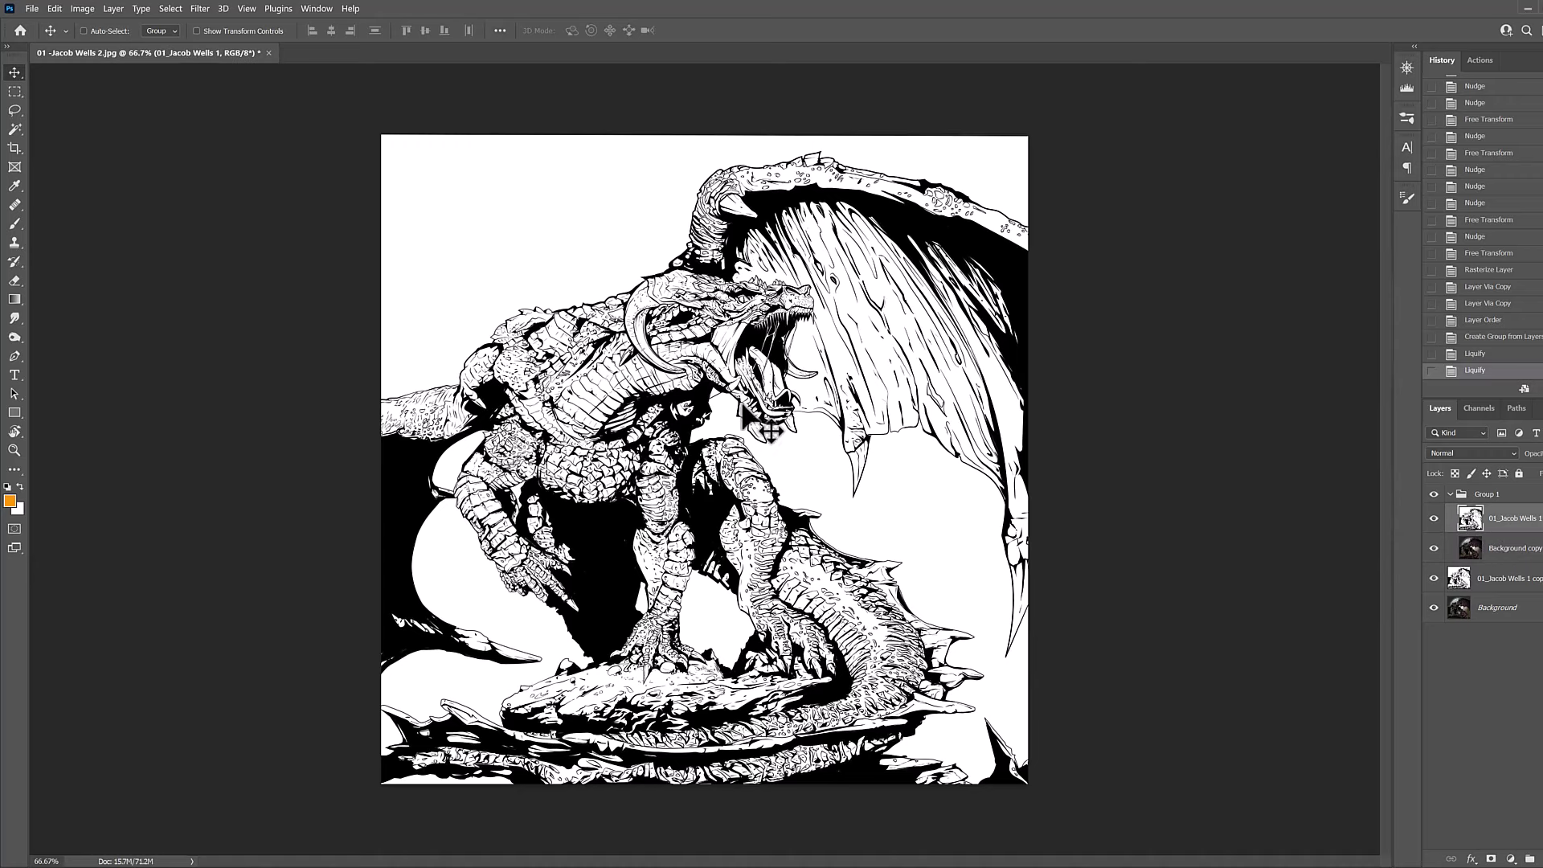
pyautogui.click(1483, 550)
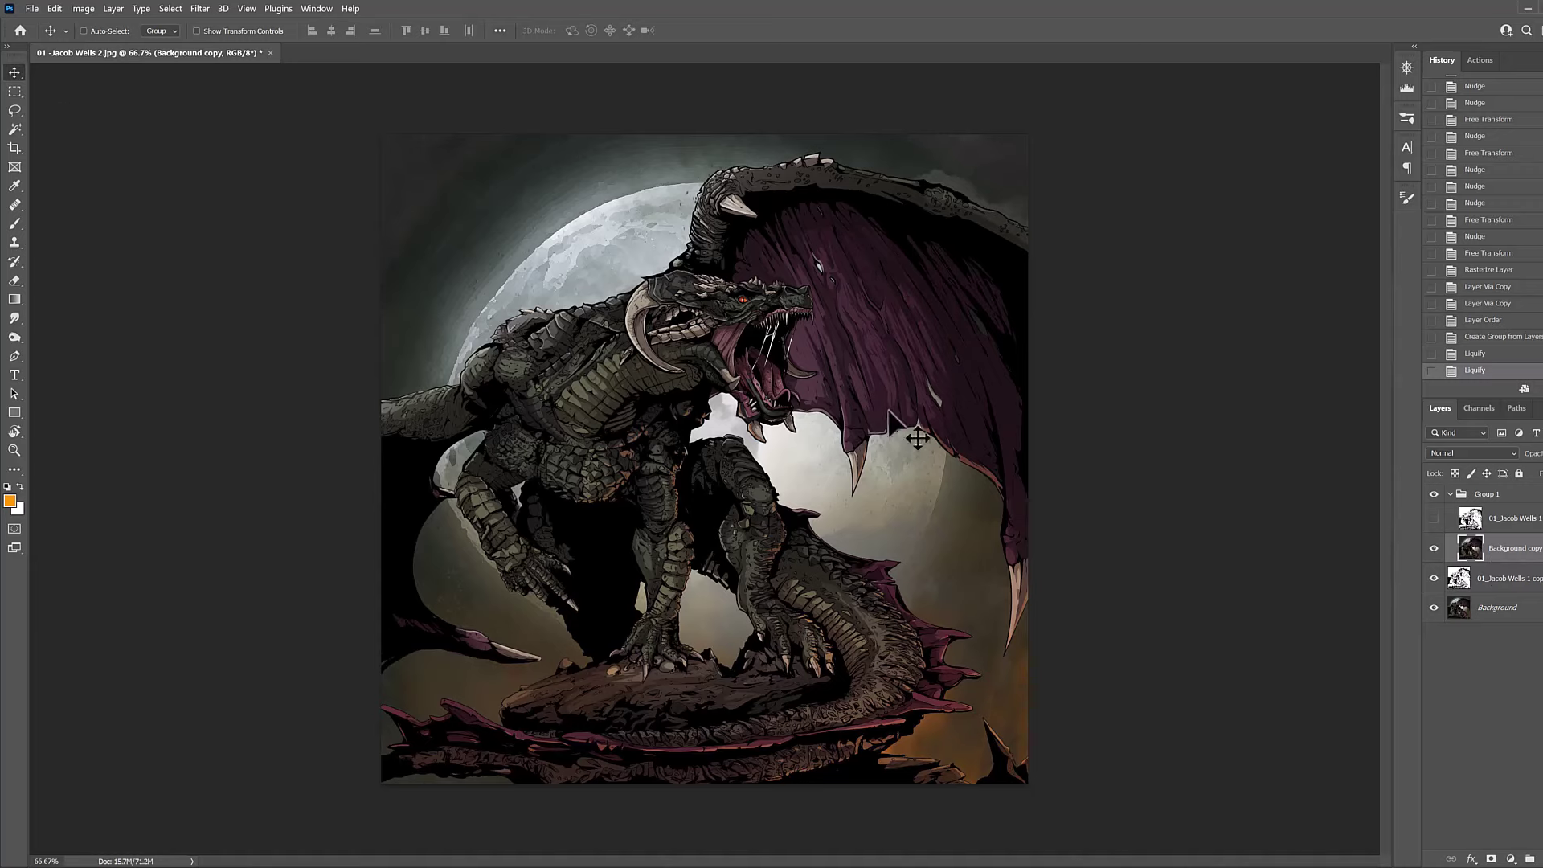
pyautogui.keyDown('ctrl'); pyautogui.click(738, 551); pyautogui.keyUp('ctrl')
pyautogui.moveTo(759, 396); pyautogui.dragTo(770, 521)
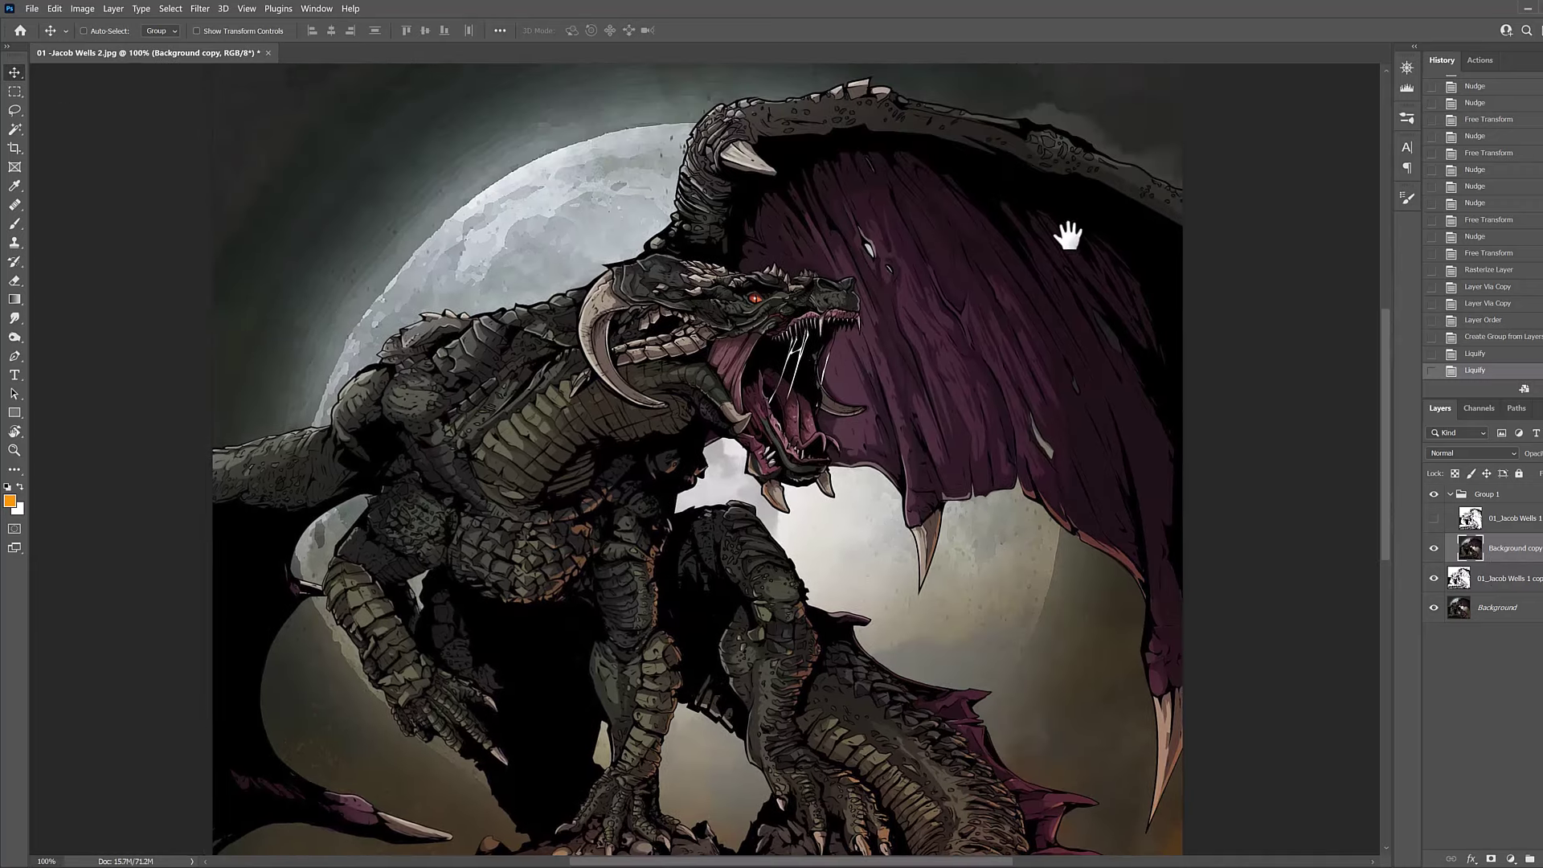
pyautogui.keyDown('ctrl'); pyautogui.click(774, 360); pyautogui.keyUp('ctrl')
pyautogui.moveTo(737, 394); pyautogui.dragTo(672, 467)
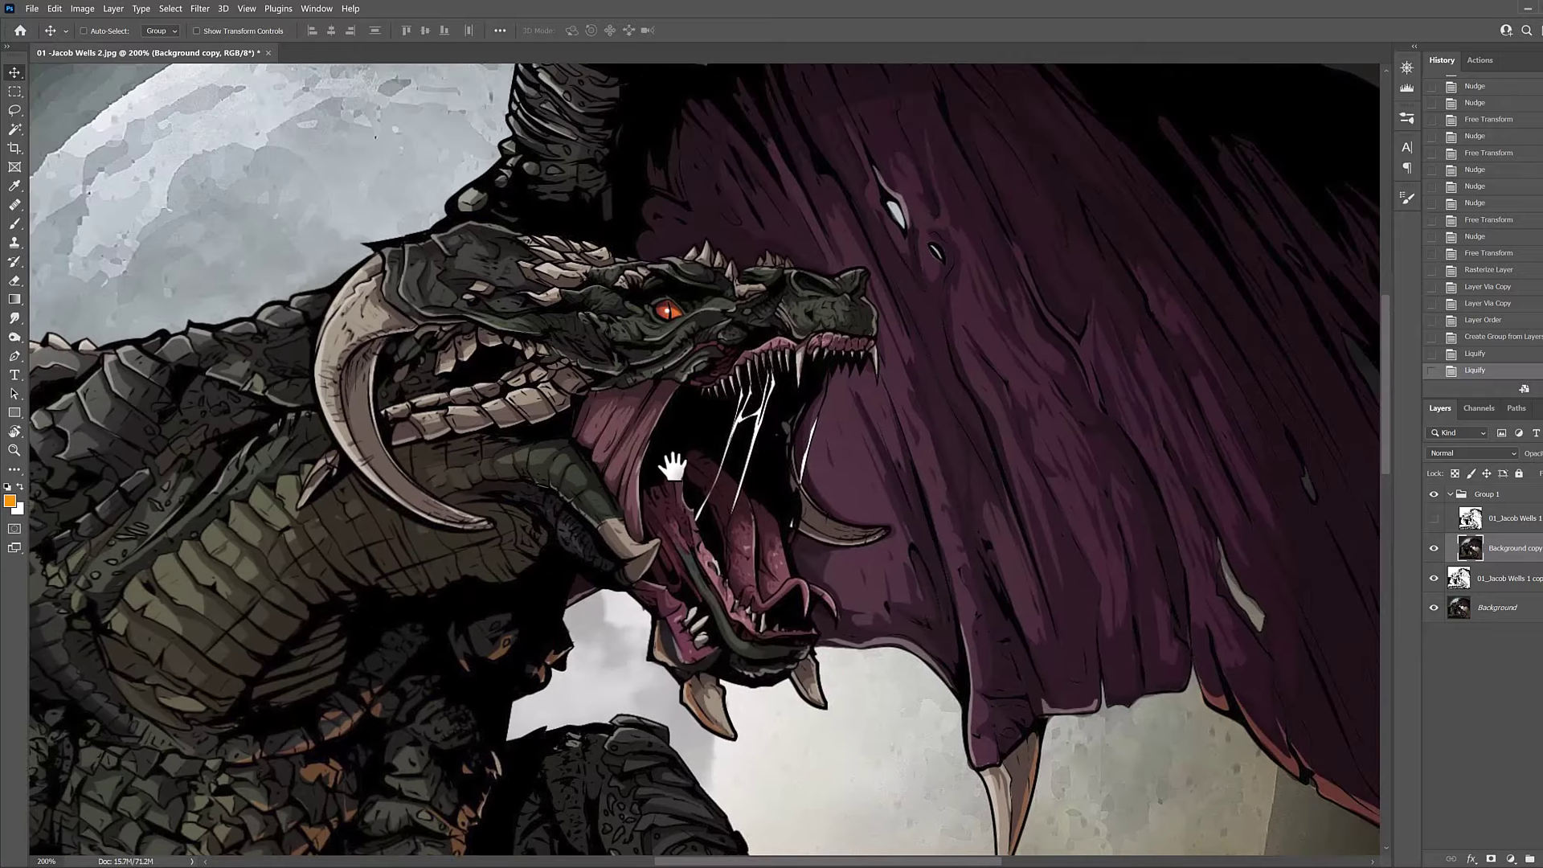
pyautogui.scroll(-4, 862, 397)
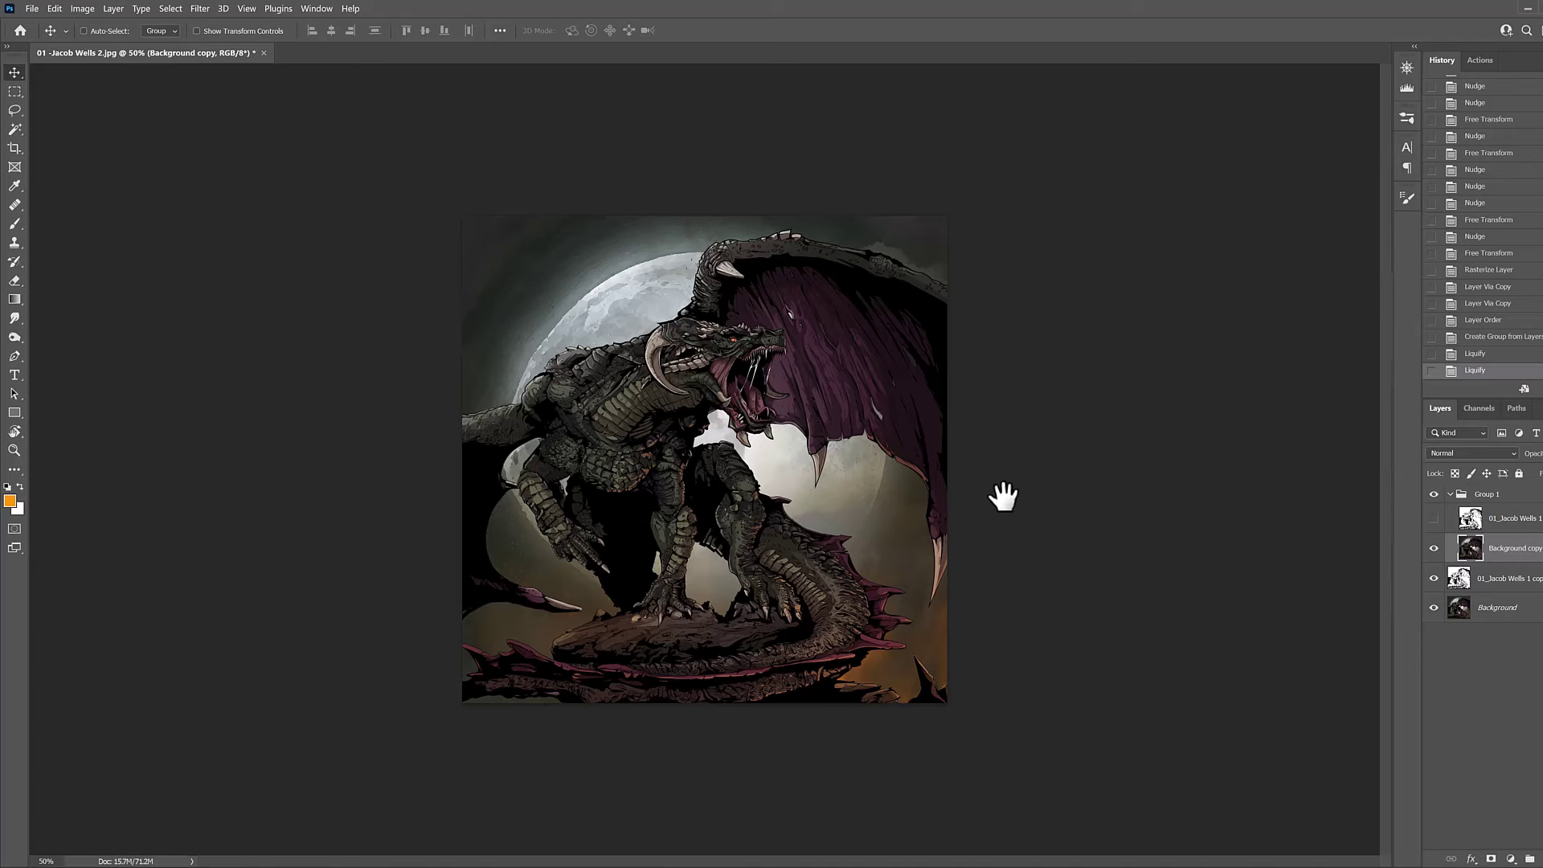
pyautogui.scroll(1, 753, 413)
pyautogui.keyDown('ctrl'); pyautogui.click(585, 379); pyautogui.keyUp('ctrl')
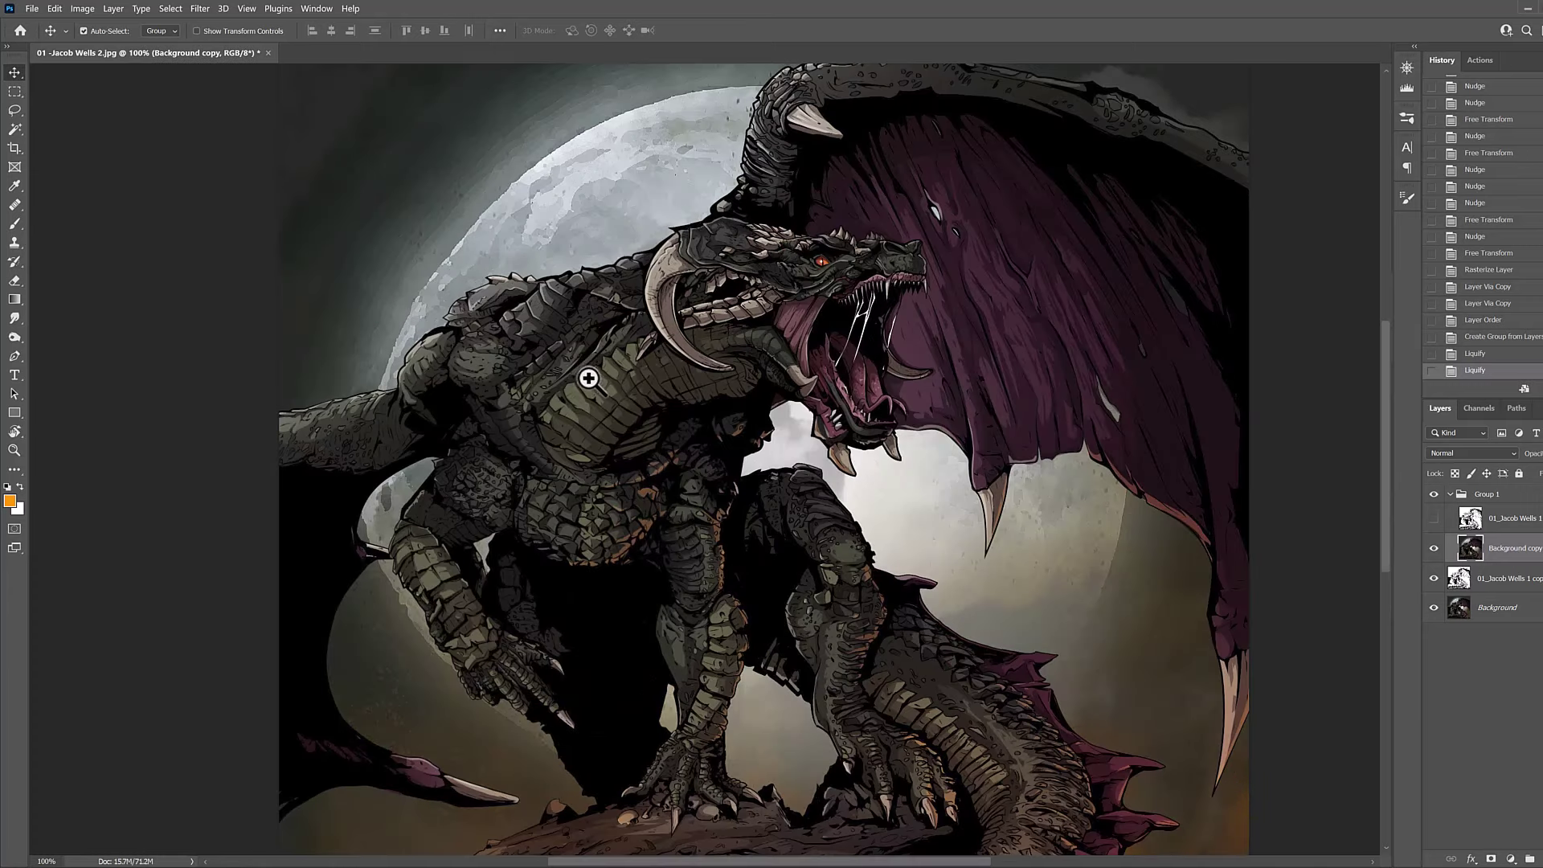
pyautogui.moveTo(575, 420); pyautogui.dragTo(577, 470)
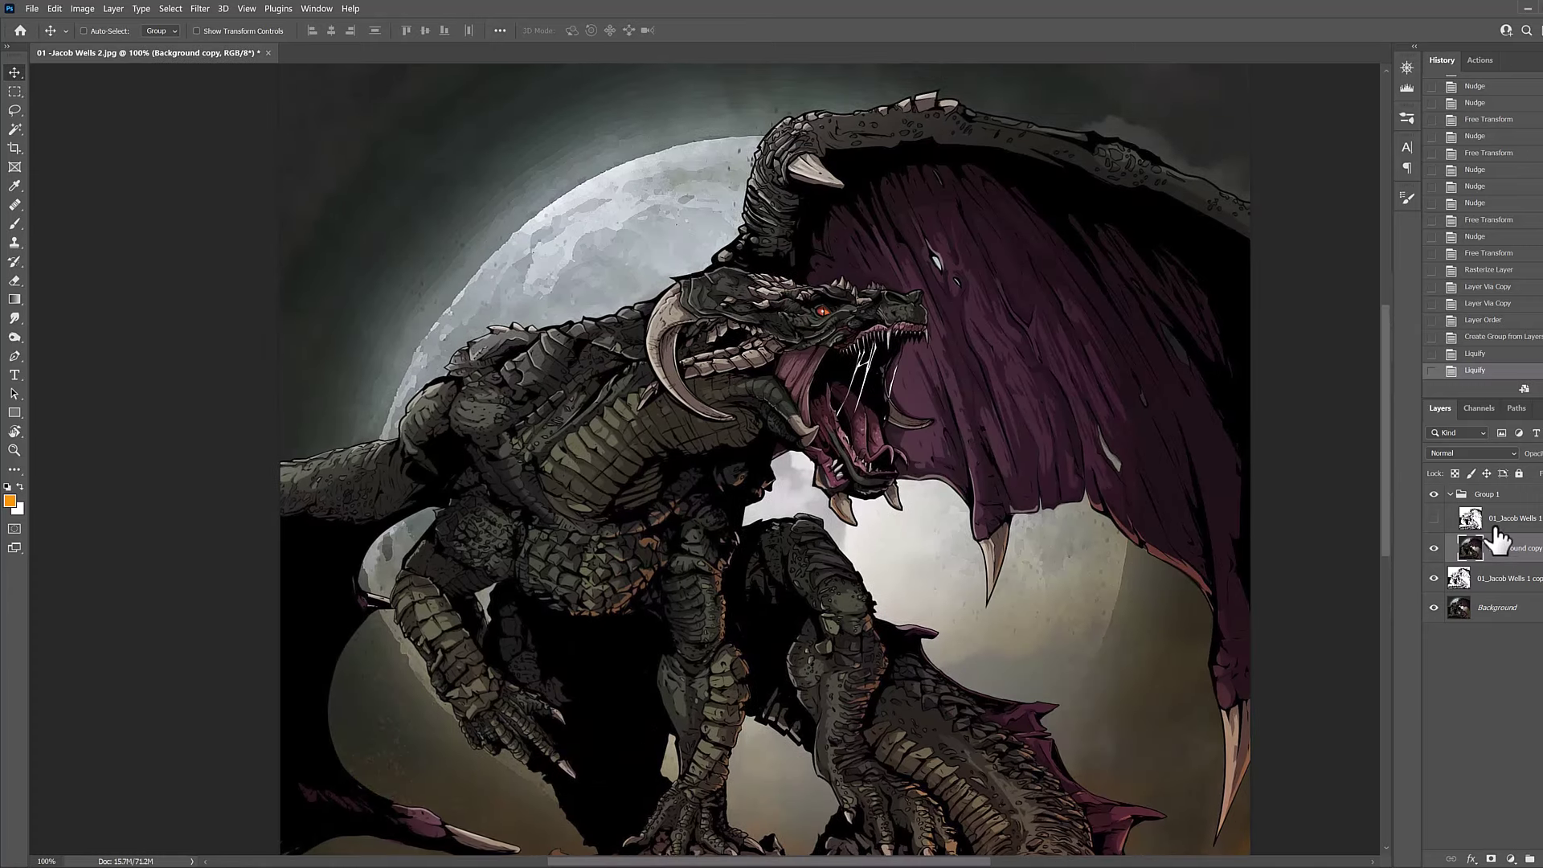
# Paint out the old tail and lower wing claw in the lassoed background beside the raised foreleg on Background copy, and deselect.
pyautogui.press('l')
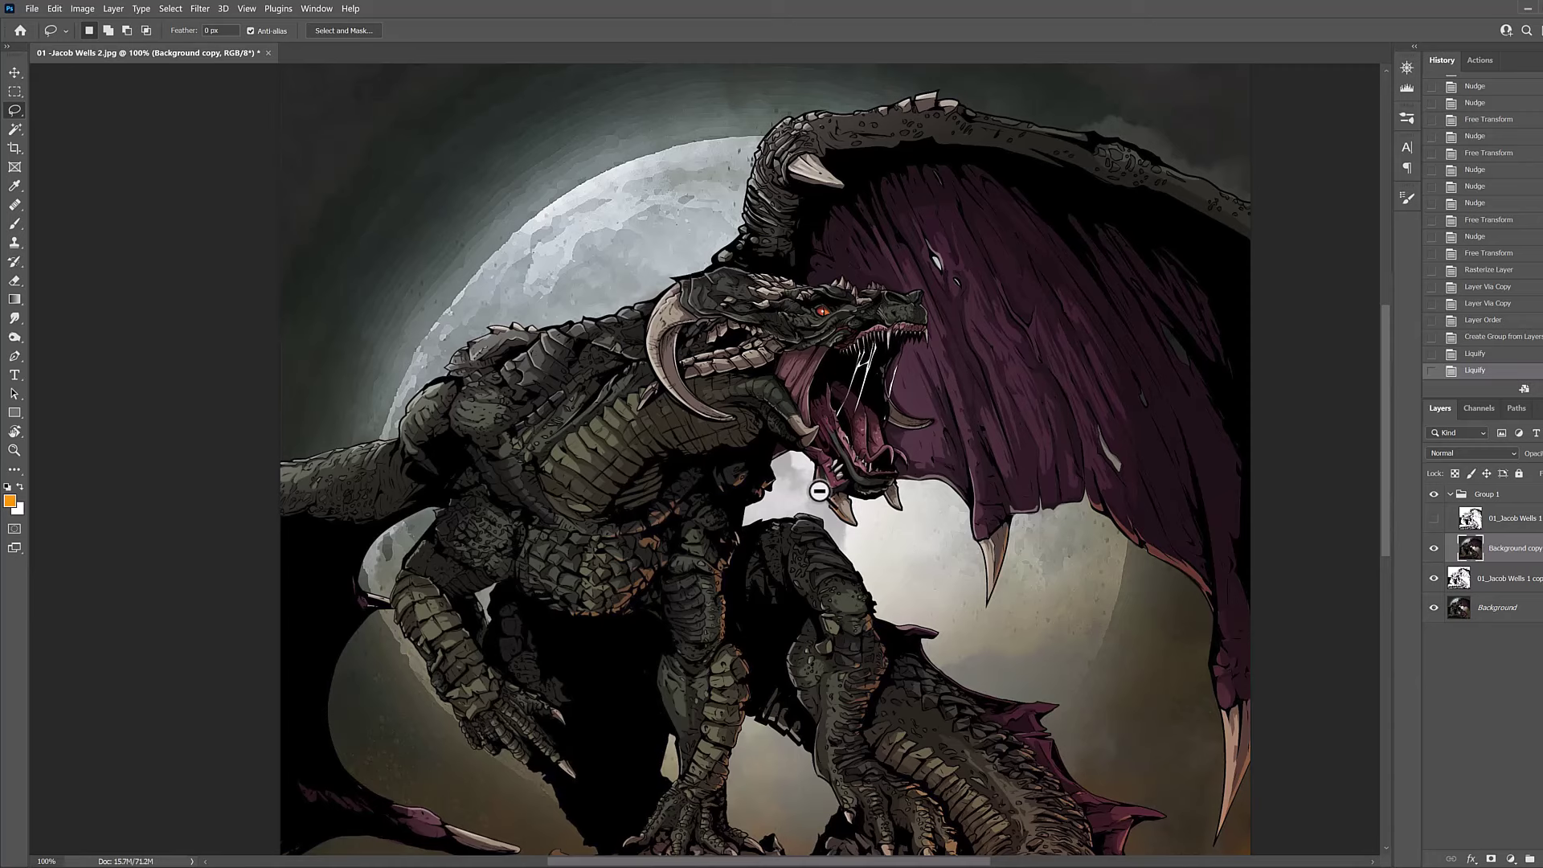
pyautogui.hotkey('ctrl', '-')
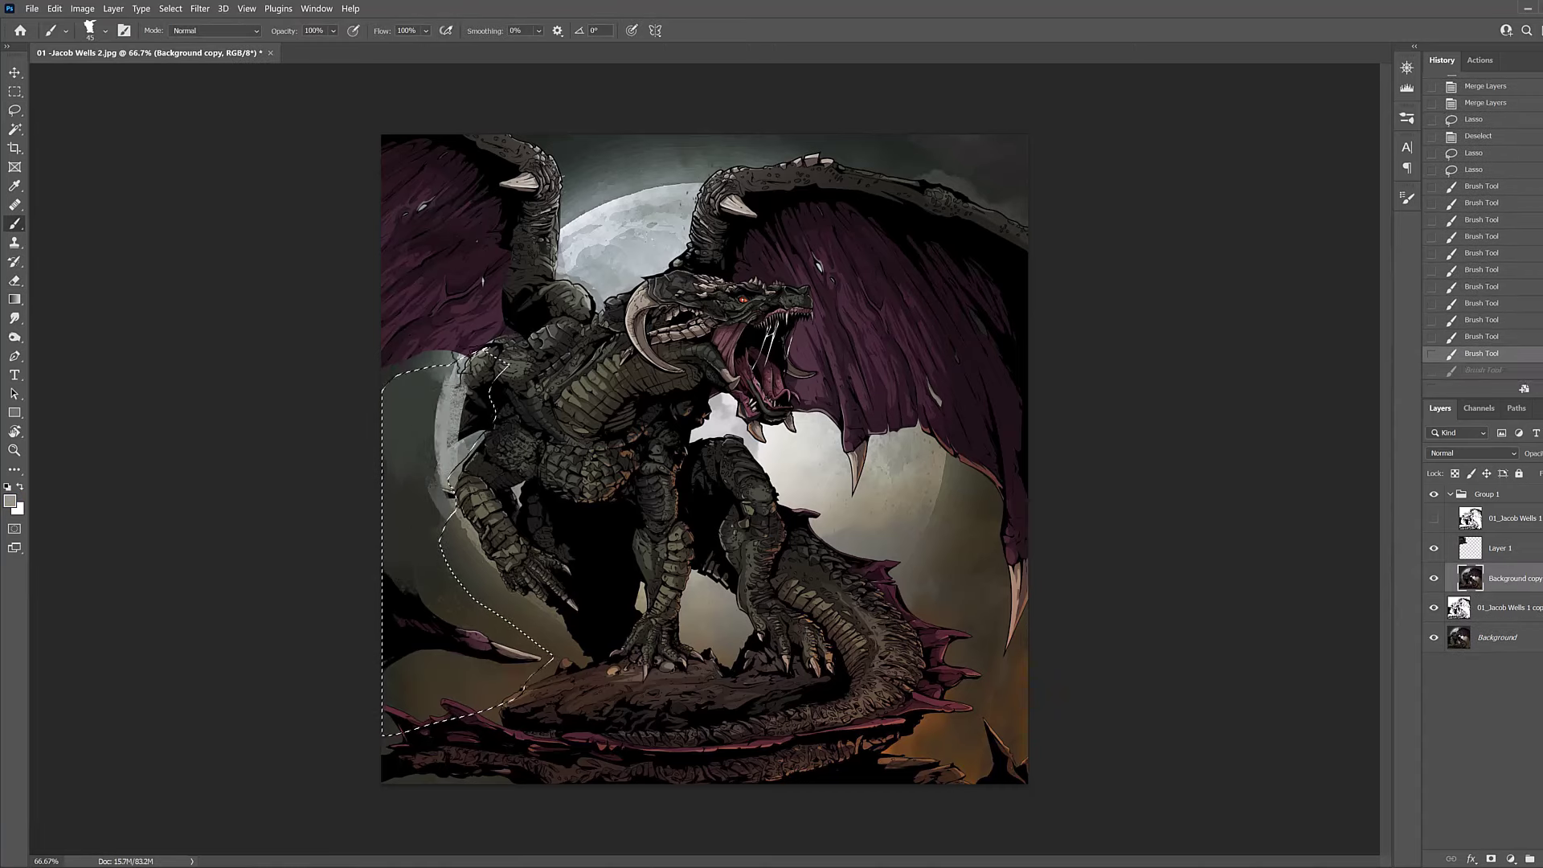
pyautogui.moveTo(470, 378)
pyautogui.mouseDown()
pyautogui.moveTo(451, 462)
pyautogui.moveTo(457, 548)
pyautogui.mouseUp()
pyautogui.hotkey('ctrl', 'd')
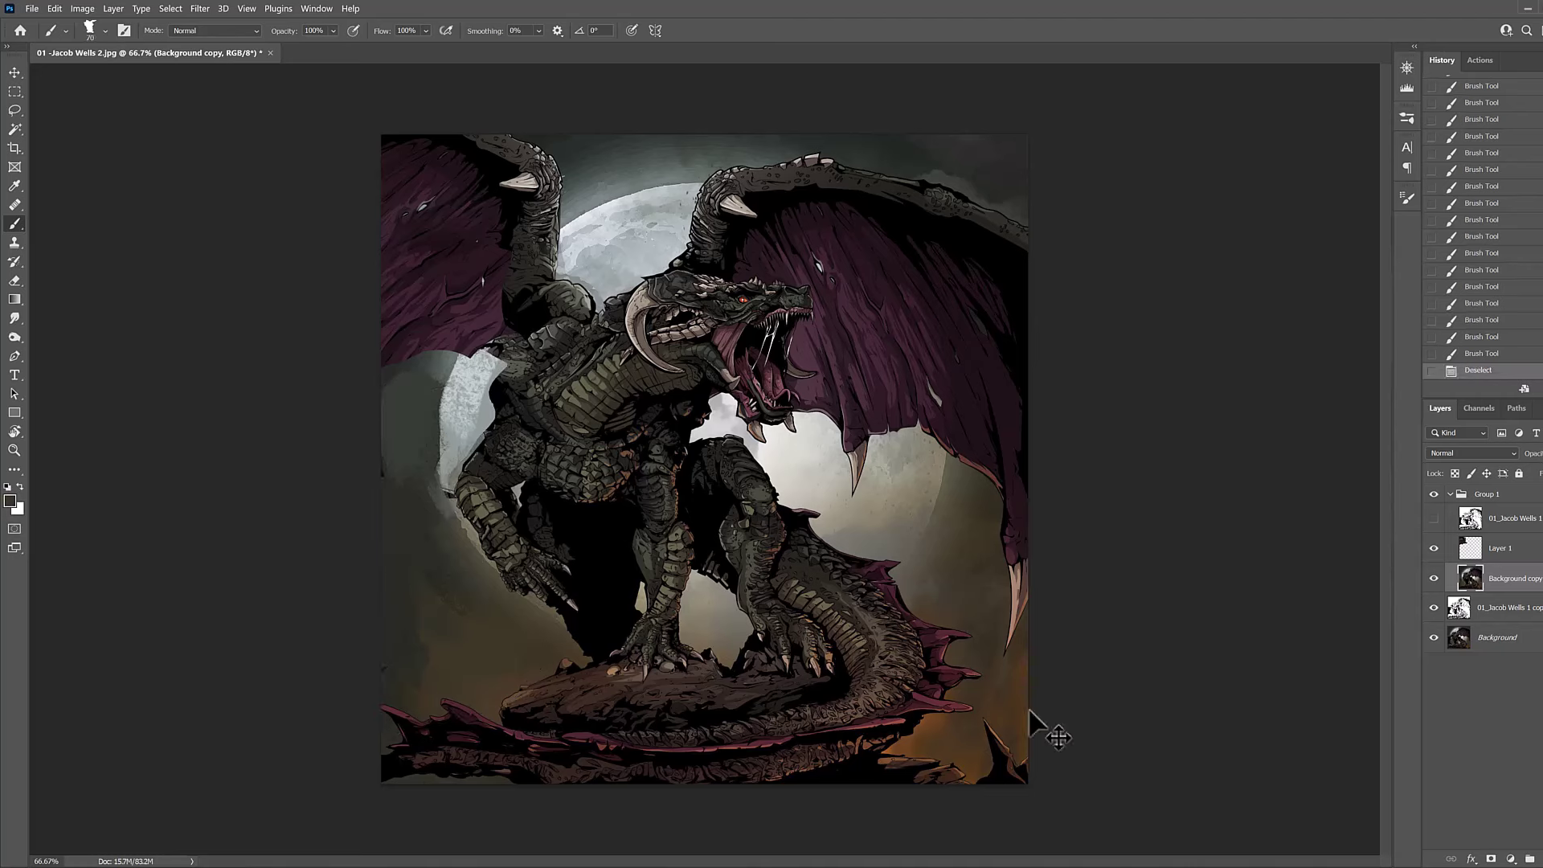
# Extend the moon's pale rim down behind the raised foreleg with a sampled colour, cleaning up the edge with the Eraser.
pyautogui.keyDown('alt'); pyautogui.click(454, 494); pyautogui.keyUp('alt')
pyautogui.moveTo(450, 490); pyautogui.dragTo(470, 550)
pyautogui.hotkey('ctrl', 'z')
pyautogui.press('e')
pyautogui.press('l')
pyautogui.hotkey('ctrl', 'z')
pyautogui.hotkey('ctrl', 'z')
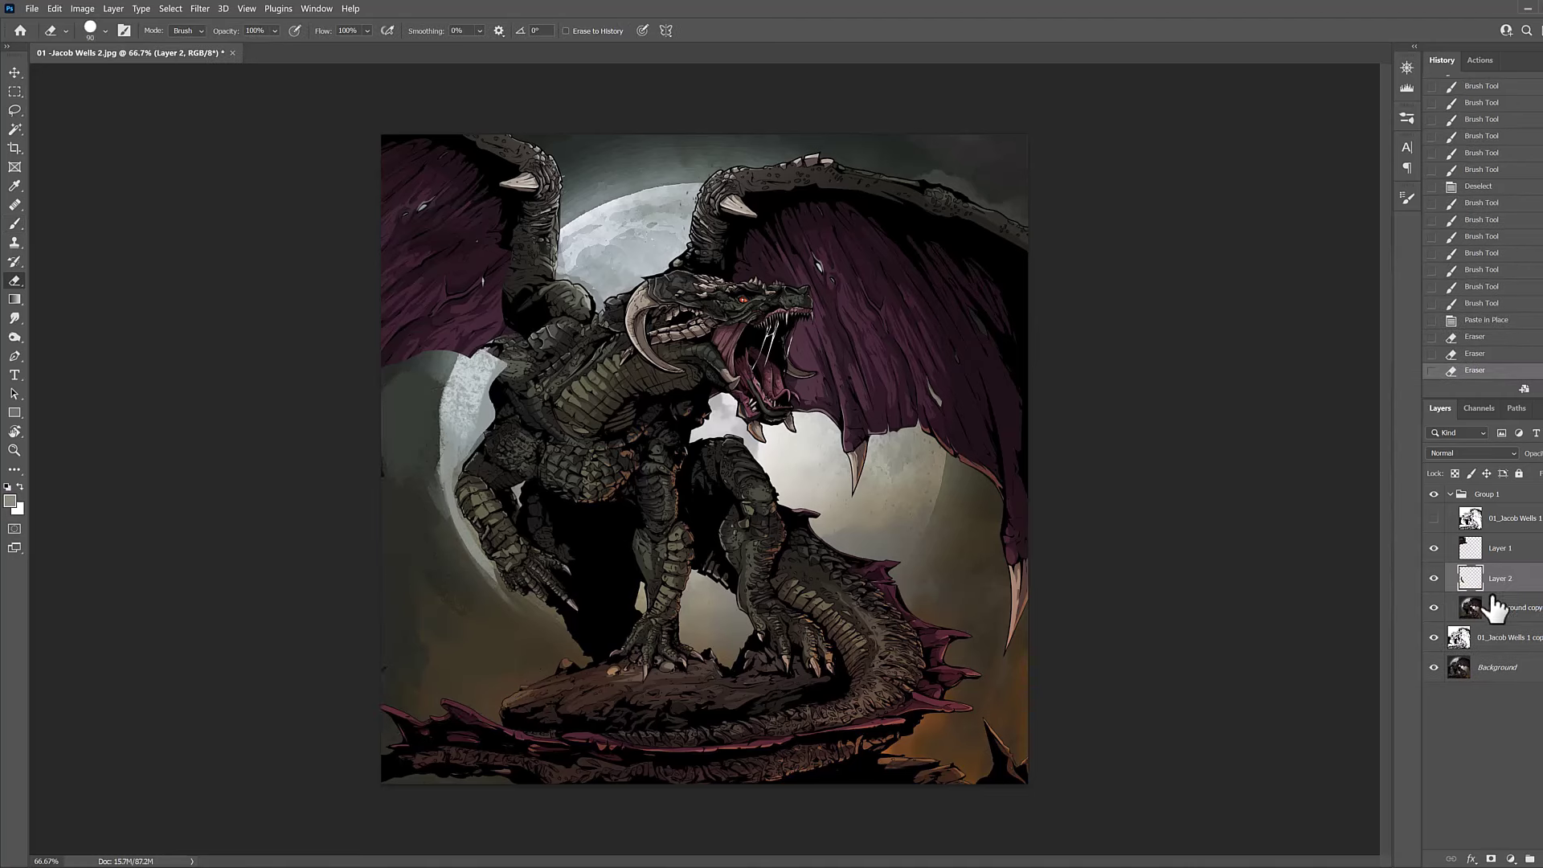
# Hide the lower line-art copy and compare the two-winged repaint with the original Background by repeatedly hiding and reshowing Group 1.
pyautogui.keyDown('alt'); pyautogui.click(1434, 519); pyautogui.keyUp('alt')
pyautogui.keyDown('alt'); pyautogui.click(1434, 518); pyautogui.keyUp('alt')
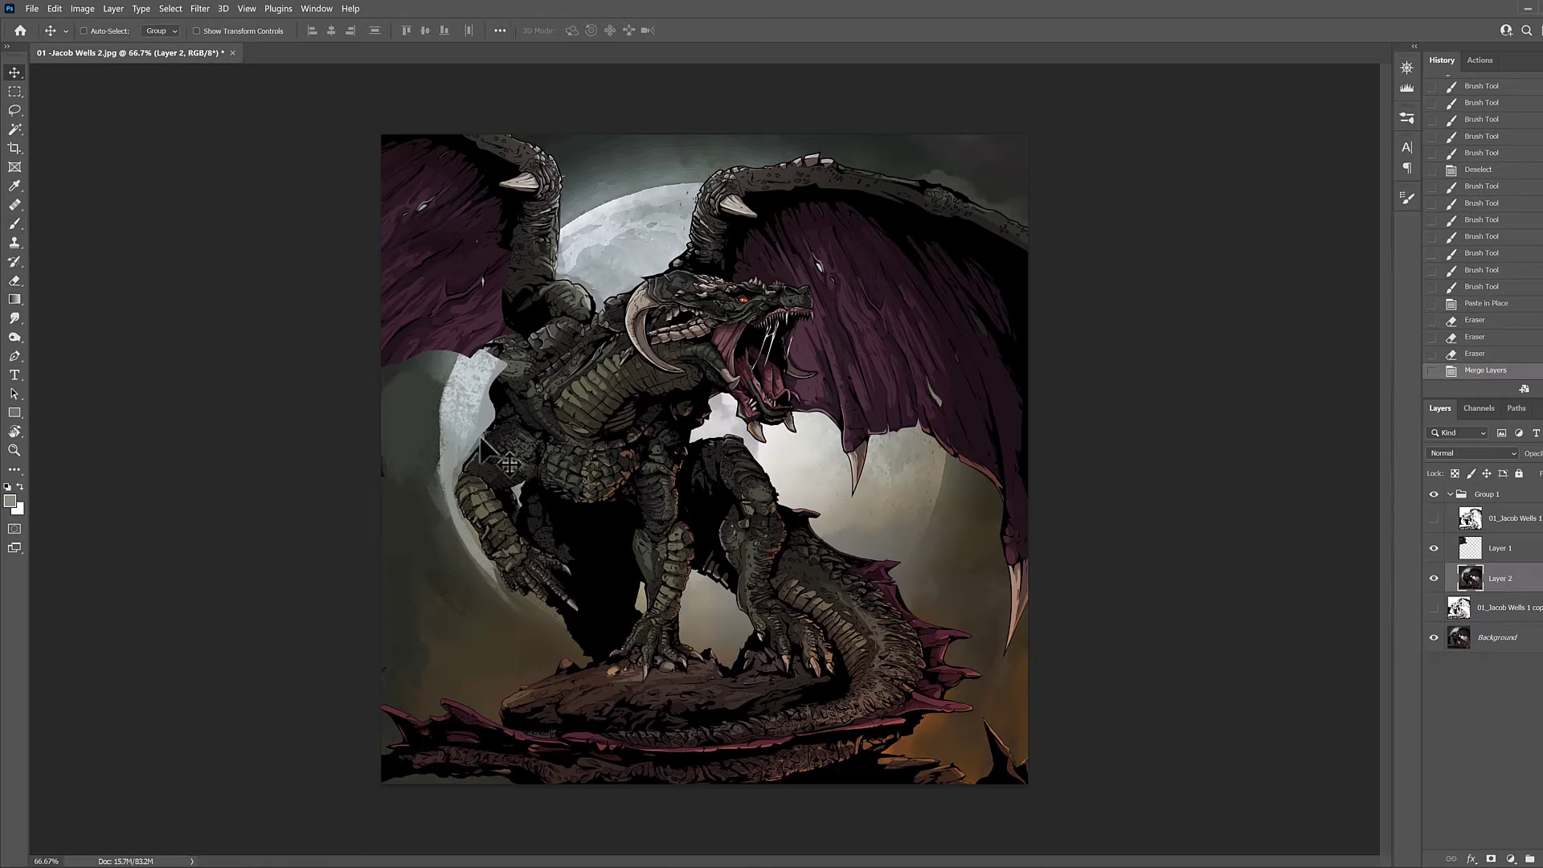
pyautogui.click(1434, 495)
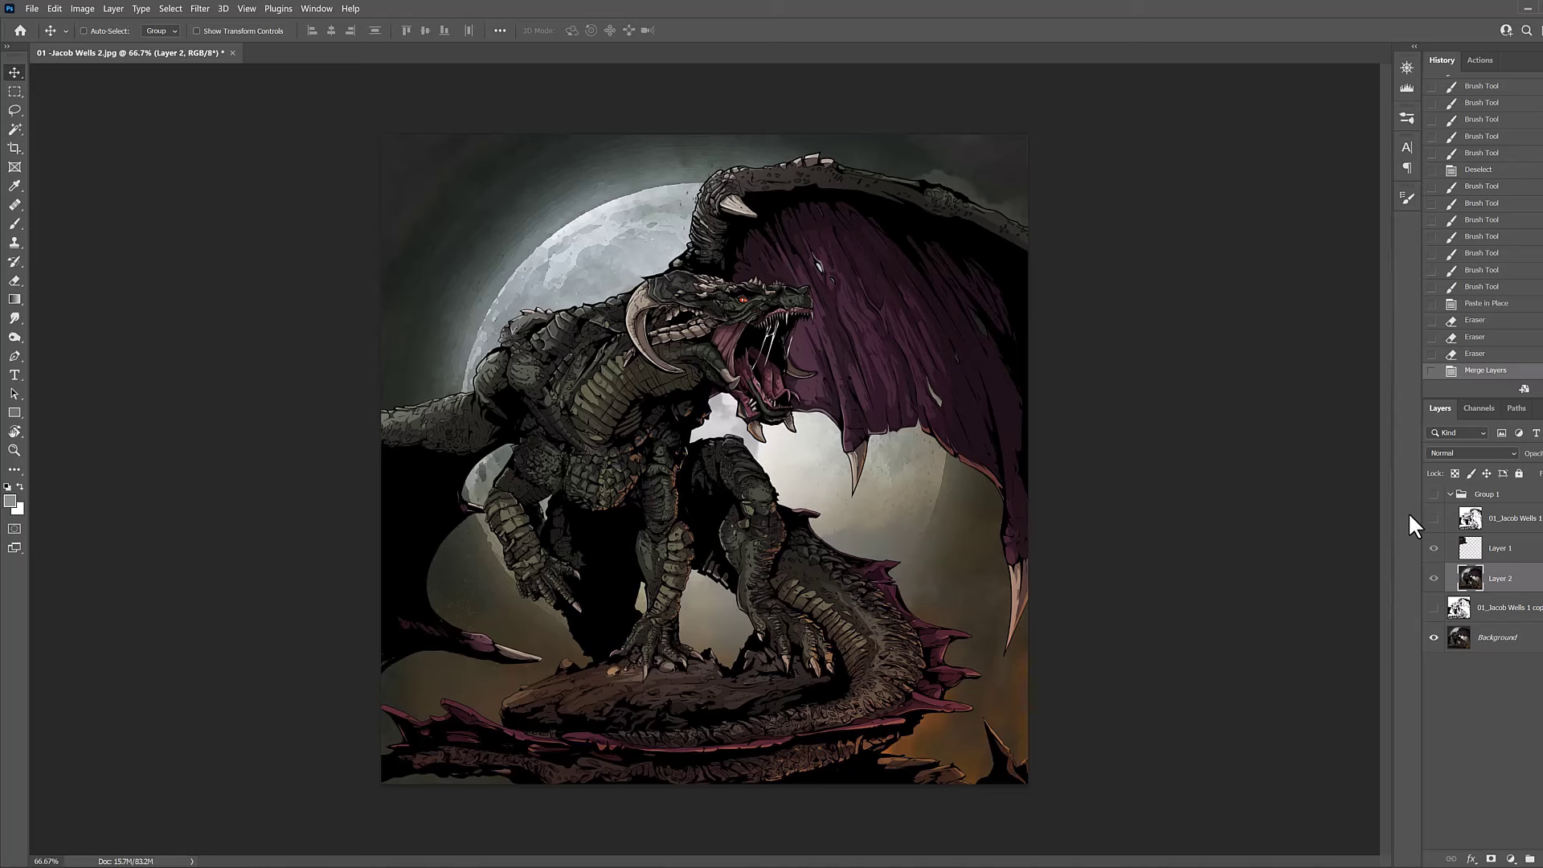
pyautogui.click(1434, 495)
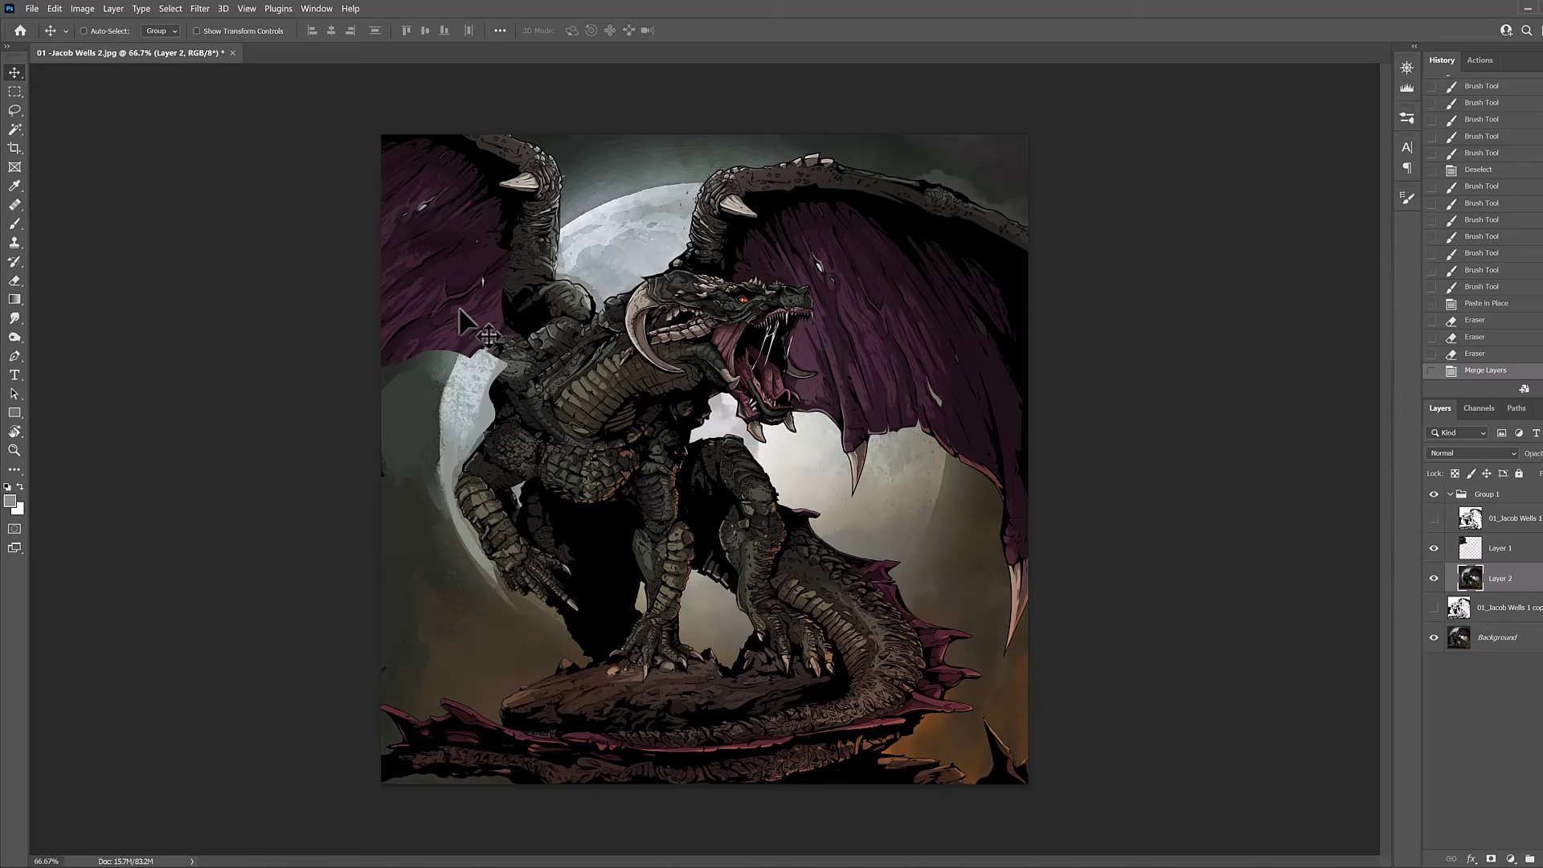
pyautogui.click(1435, 496)
pyautogui.click(1435, 495)
pyautogui.click(1435, 495)
pyautogui.click(1434, 495)
pyautogui.click(1435, 495)
pyautogui.click(1435, 495)
pyautogui.click(1435, 496)
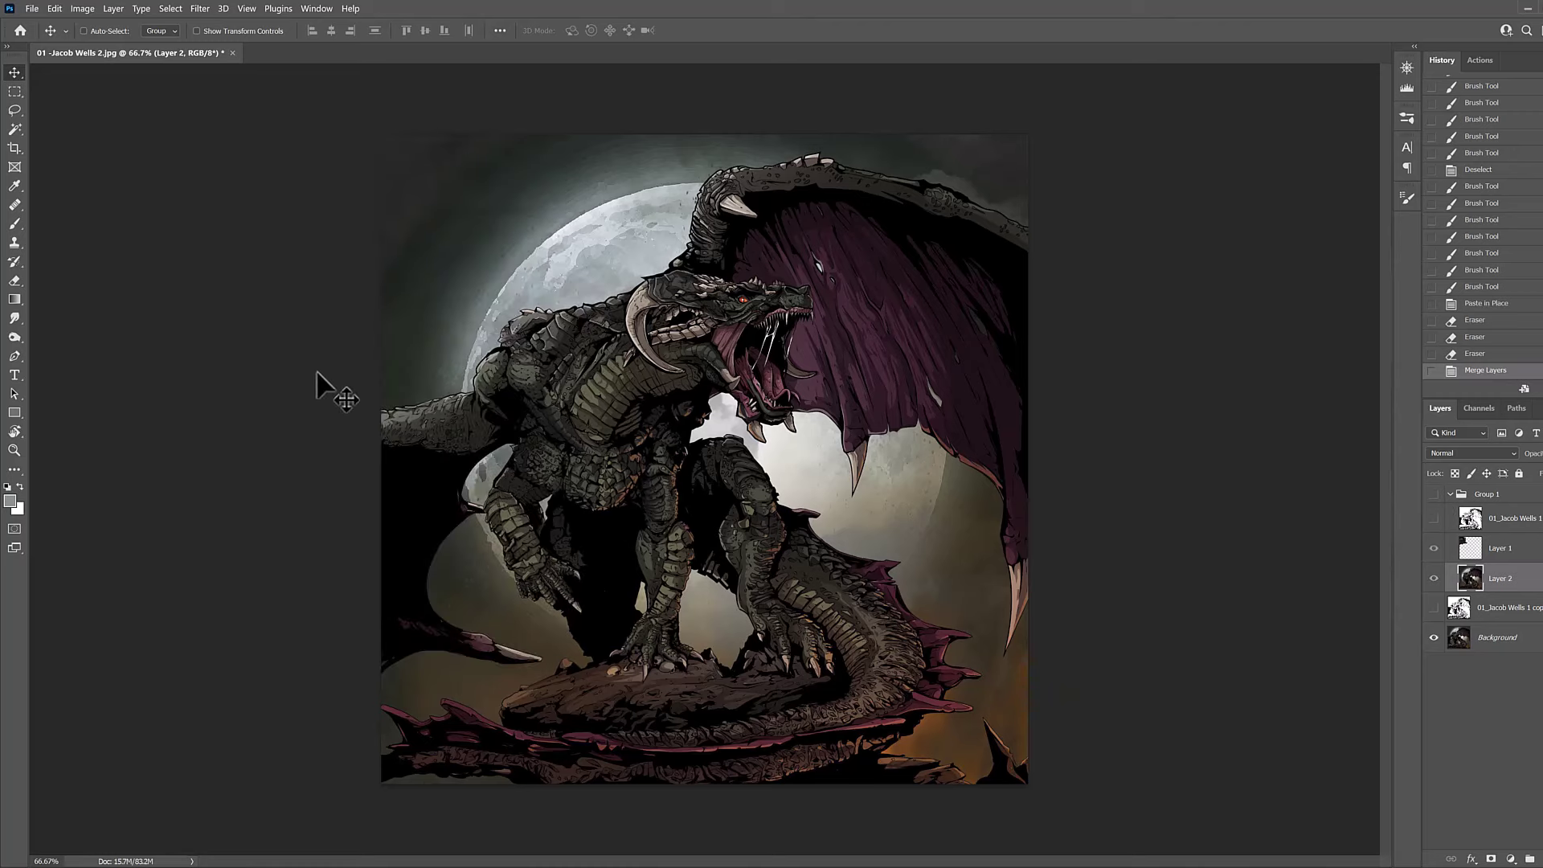
pyautogui.click(1435, 495)
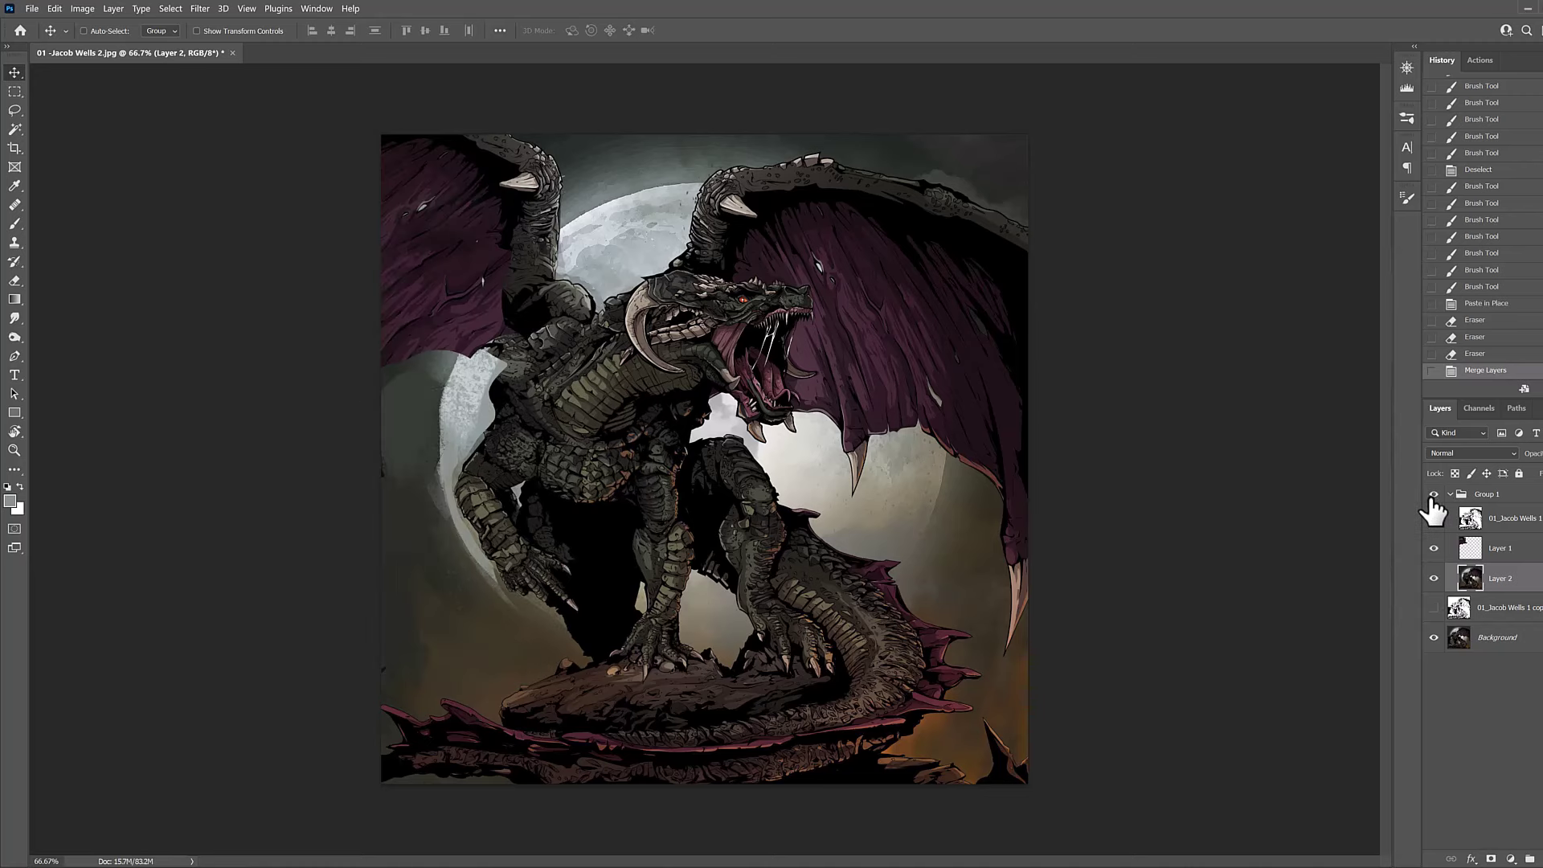
pyautogui.click(1434, 496)
pyautogui.click(1435, 495)
pyautogui.click(1435, 495)
pyautogui.click(1435, 495)
pyautogui.click(1434, 495)
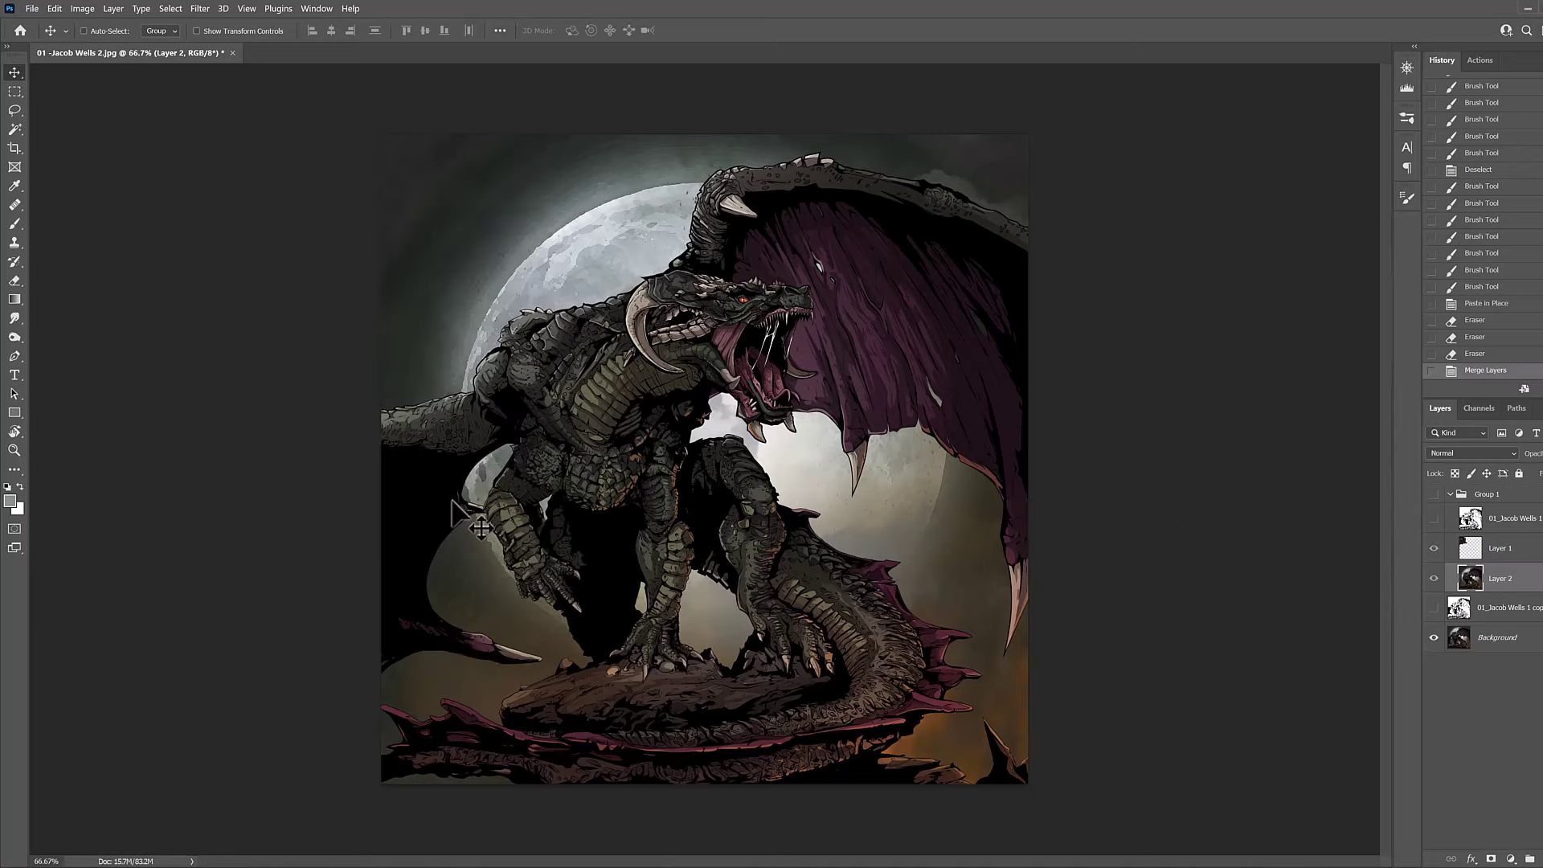
pyautogui.click(1435, 495)
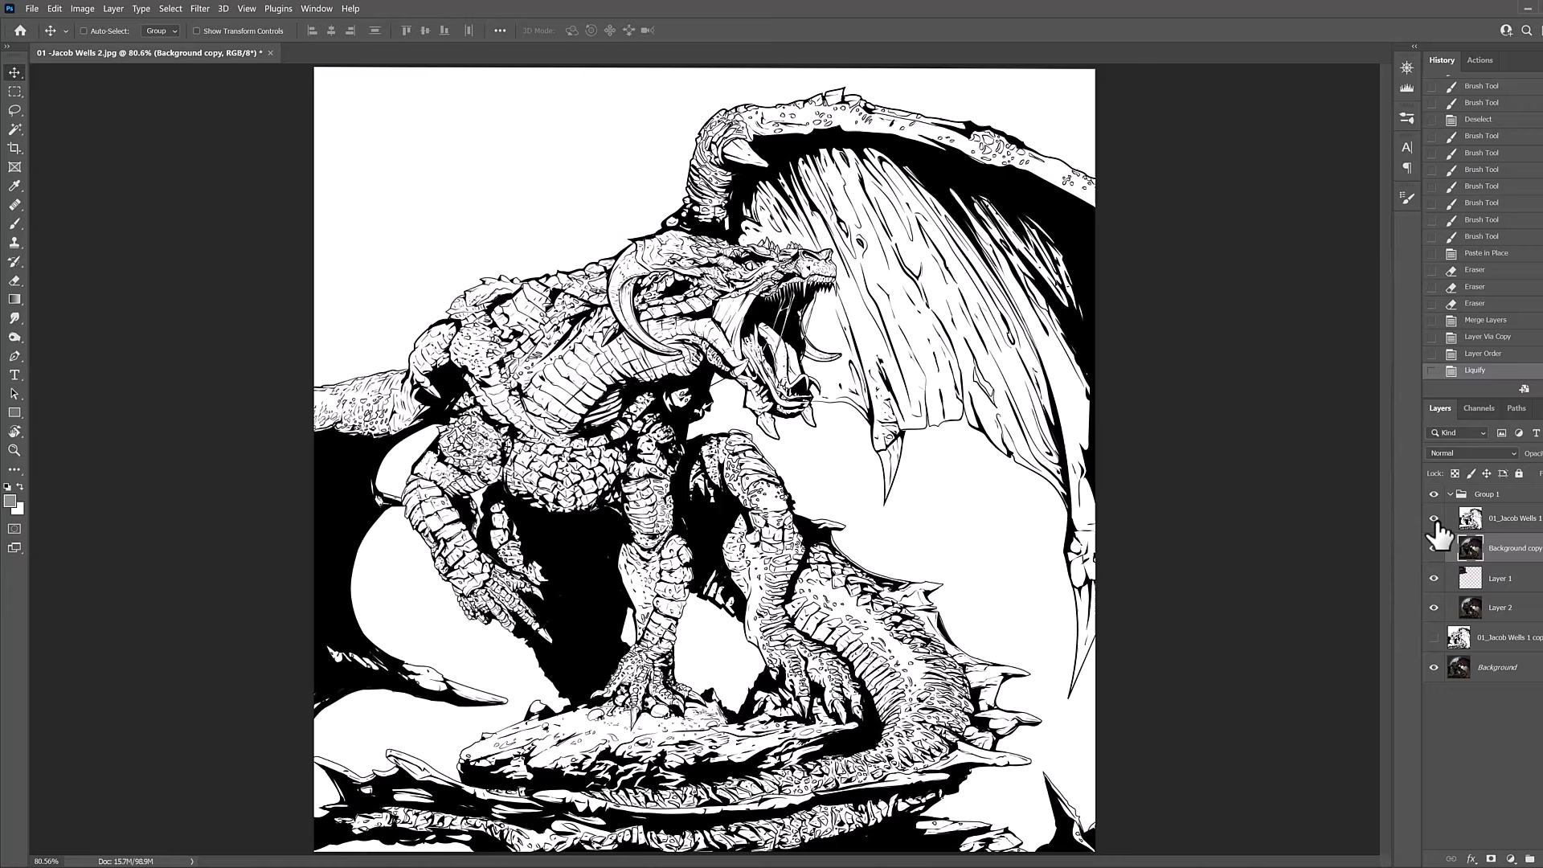
# Compare the line-art layer in Group 1 with the coloured Background copy by toggling its visibility, leaving the line art hidden.
pyautogui.click(1435, 519)
pyautogui.click(1435, 518)
pyautogui.click(1434, 519)
pyautogui.click(1435, 519)
# Duplicate the coloured Background copy layer and apply a Levels adjustment to the duplicate.
pyautogui.hotkey('ctrl', 'j')
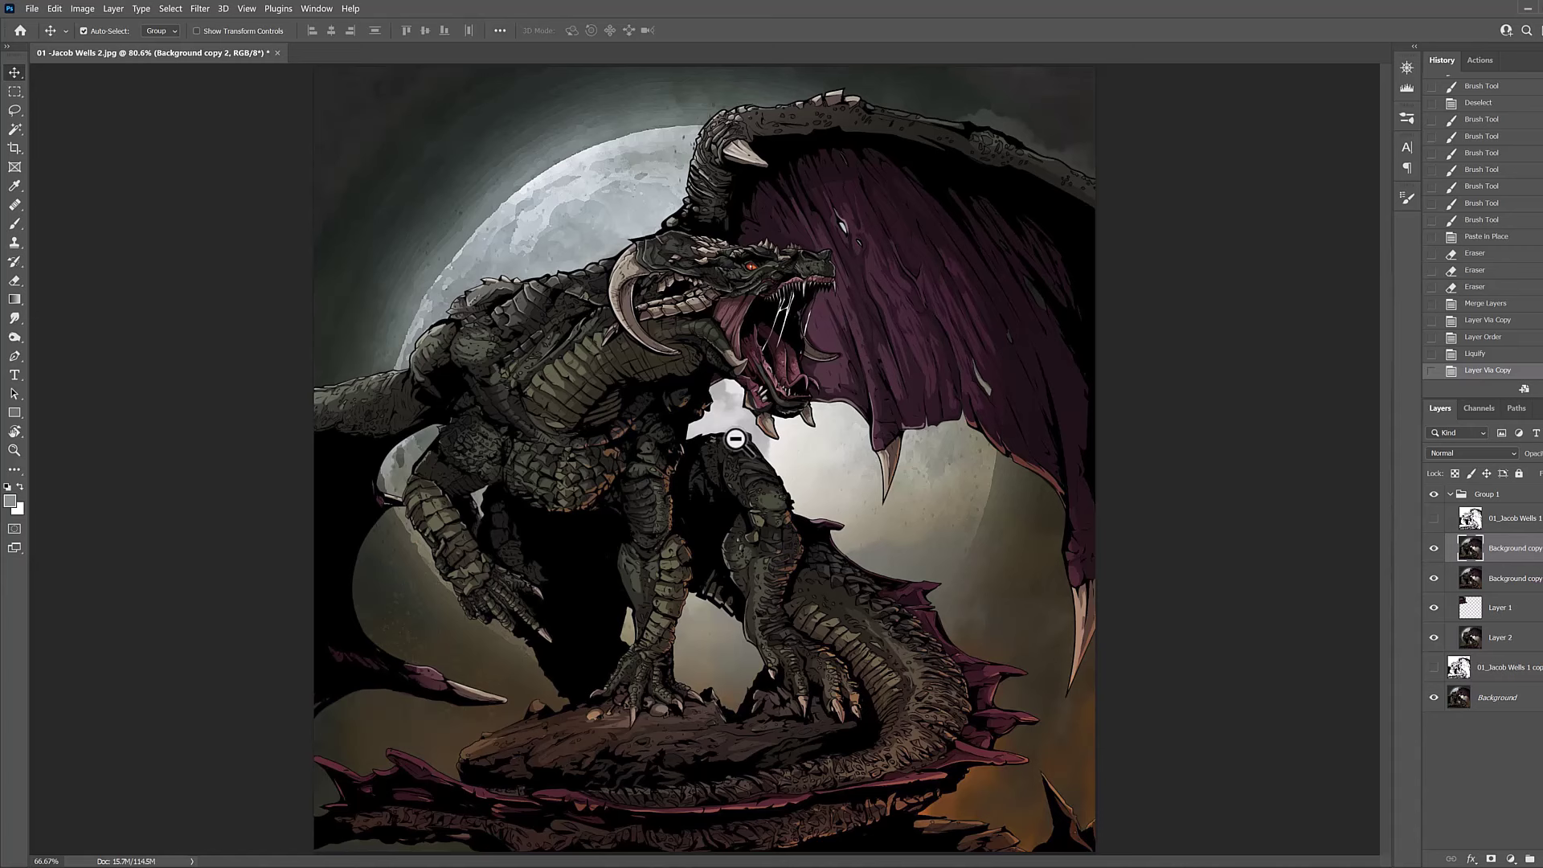
pyautogui.keyDown('alt'); pyautogui.click(736, 446); pyautogui.keyUp('alt')
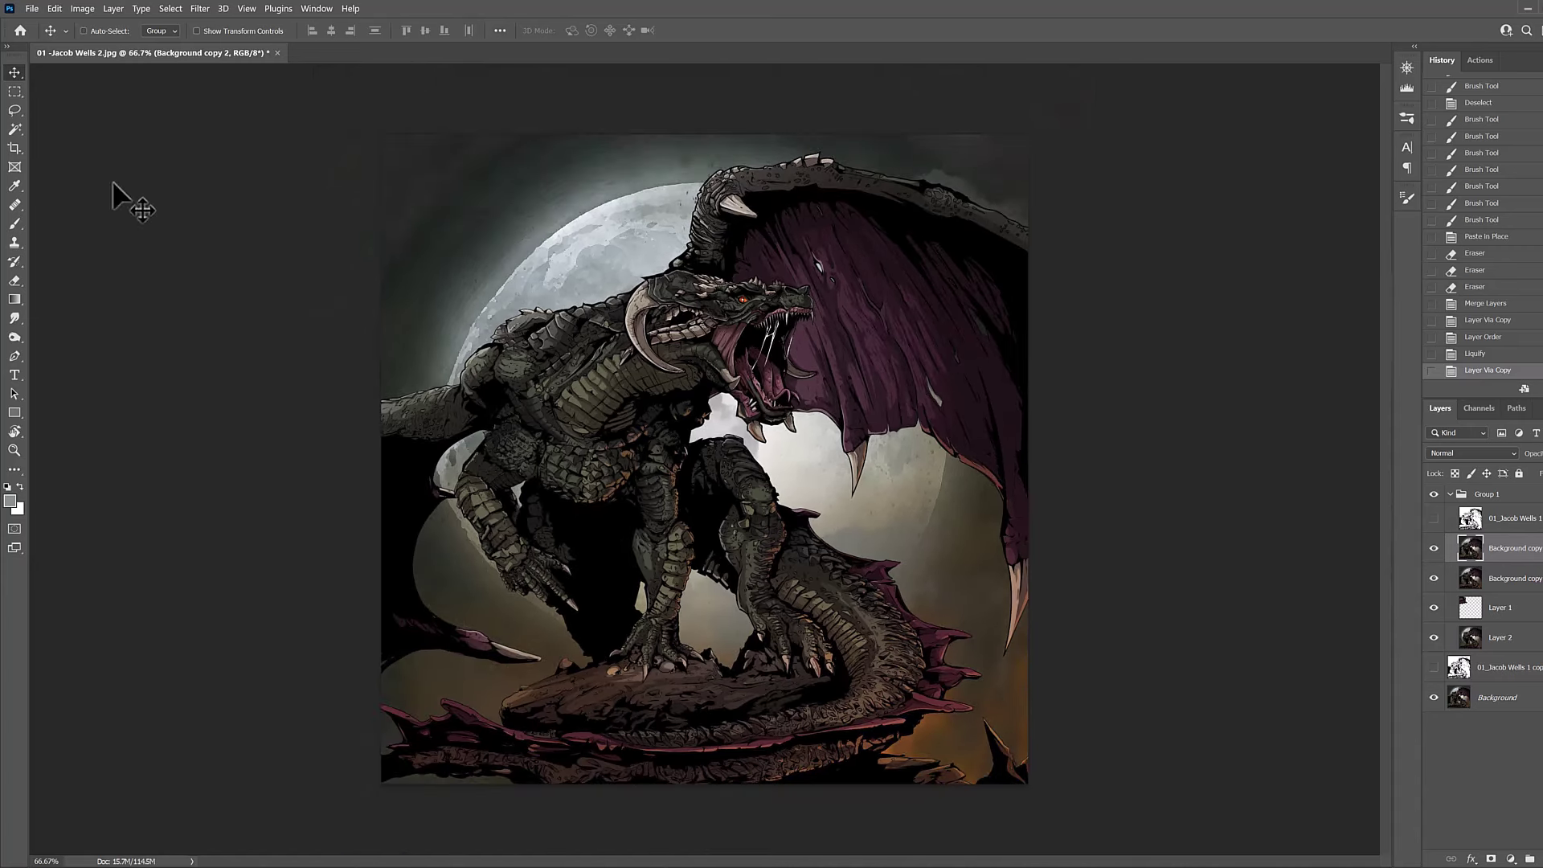
pyautogui.press('ctrl')
pyautogui.hotkey('ctrl', 'l')
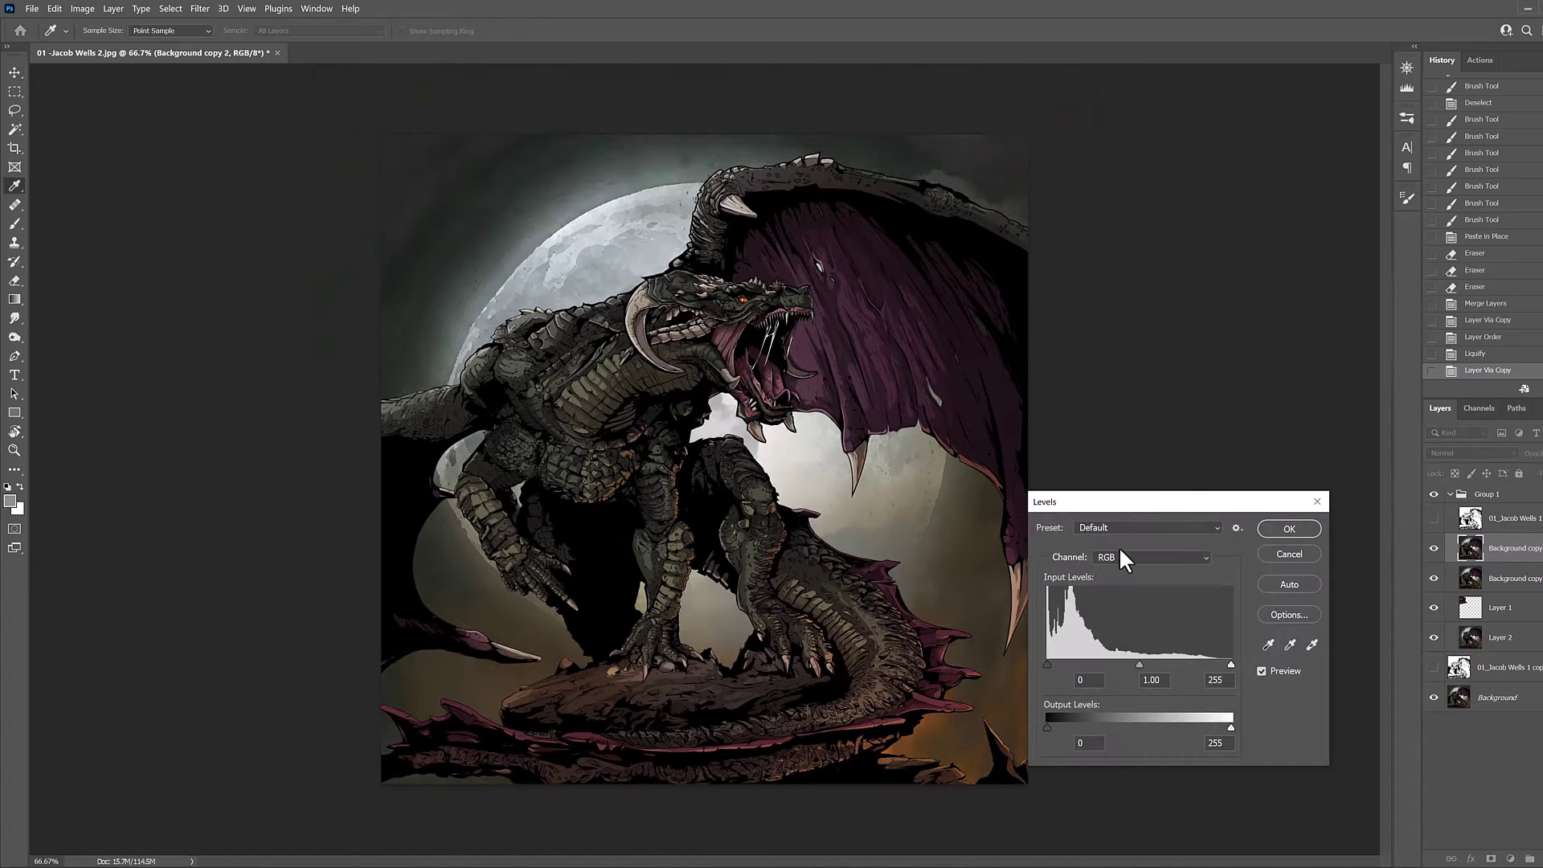
pyautogui.moveTo(1147, 503)
pyautogui.mouseDown()
pyautogui.moveTo(1137, 437)
pyautogui.moveTo(1169, 327)
pyautogui.moveTo(1156, 481)
pyautogui.moveTo(1137, 482)
pyautogui.mouseUp()
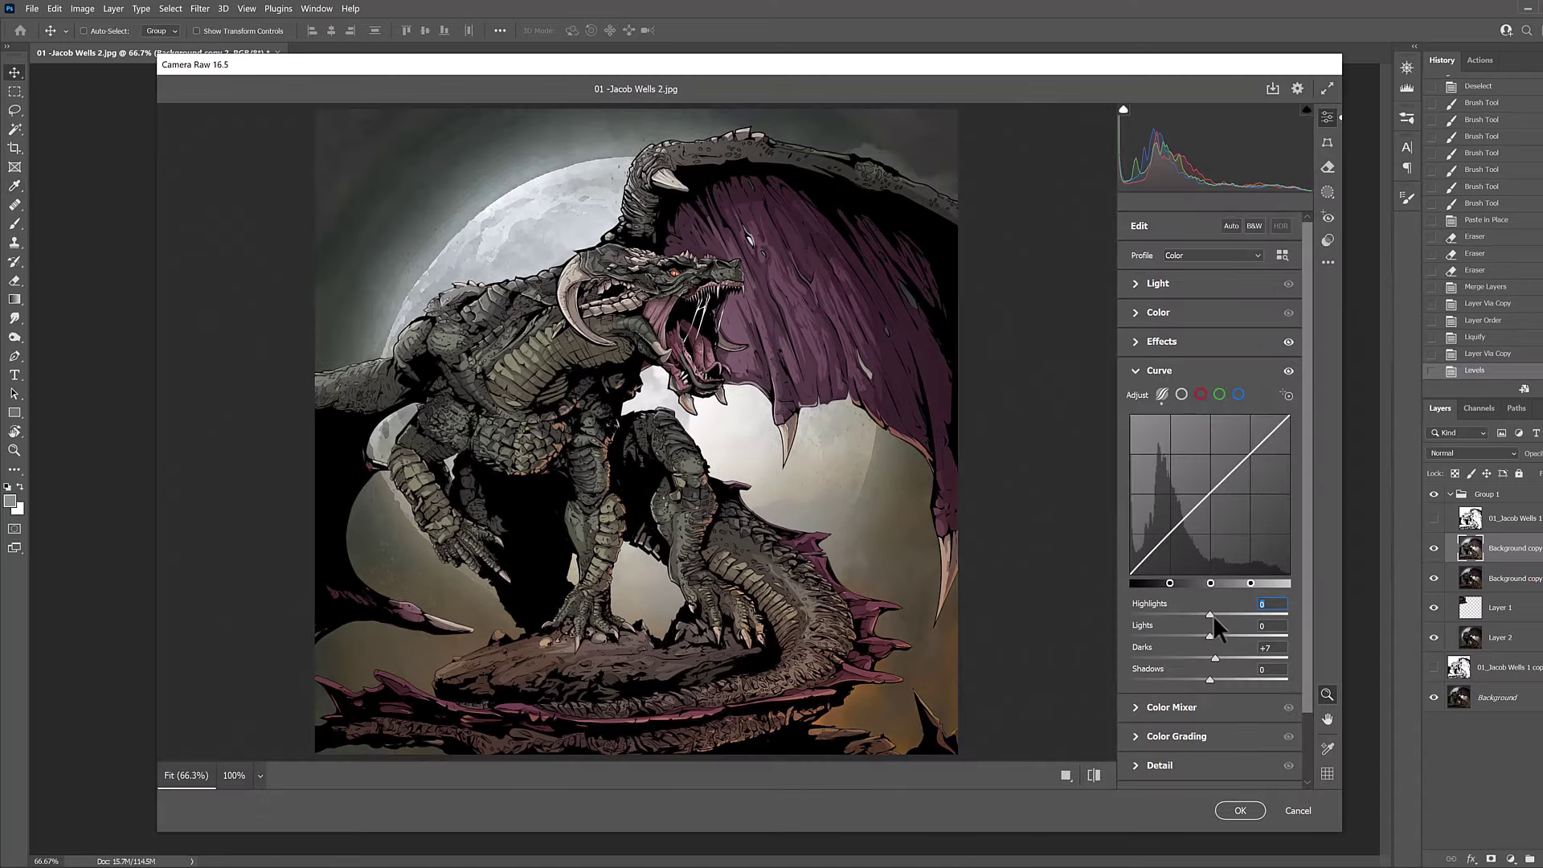
# Raise the Camera Raw curve's Highlights to +100, fine-tune Lights, and apply the filter to Background copy 2.
pyautogui.moveTo(1212, 615); pyautogui.dragTo(1290, 616)
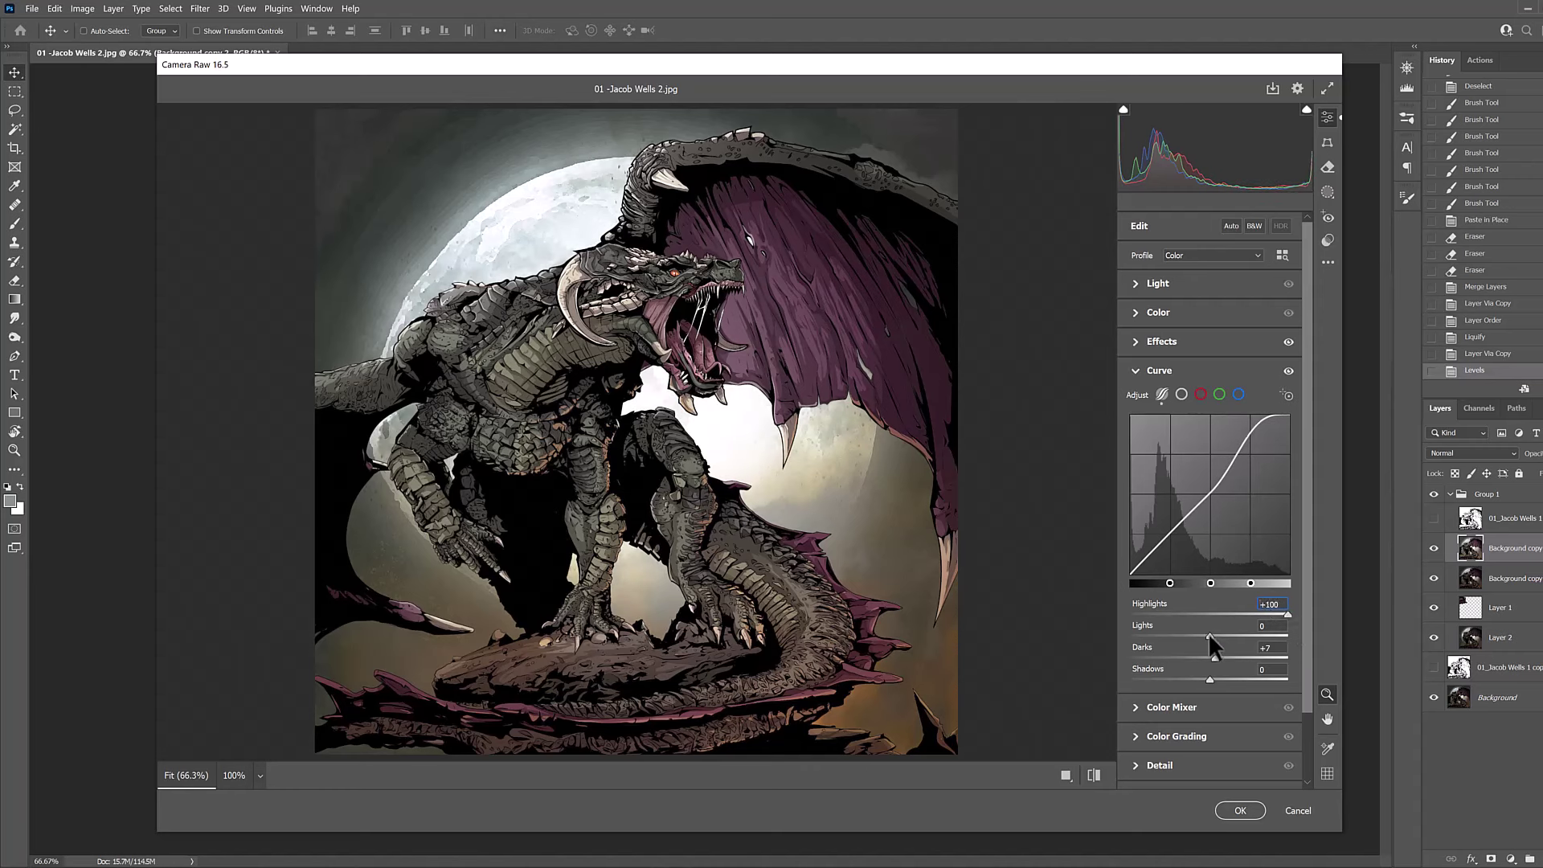
pyautogui.moveTo(1208, 633)
pyautogui.mouseDown()
pyautogui.moveTo(1246, 632)
pyautogui.moveTo(1211, 635)
pyautogui.mouseUp()
pyautogui.click(1240, 811)
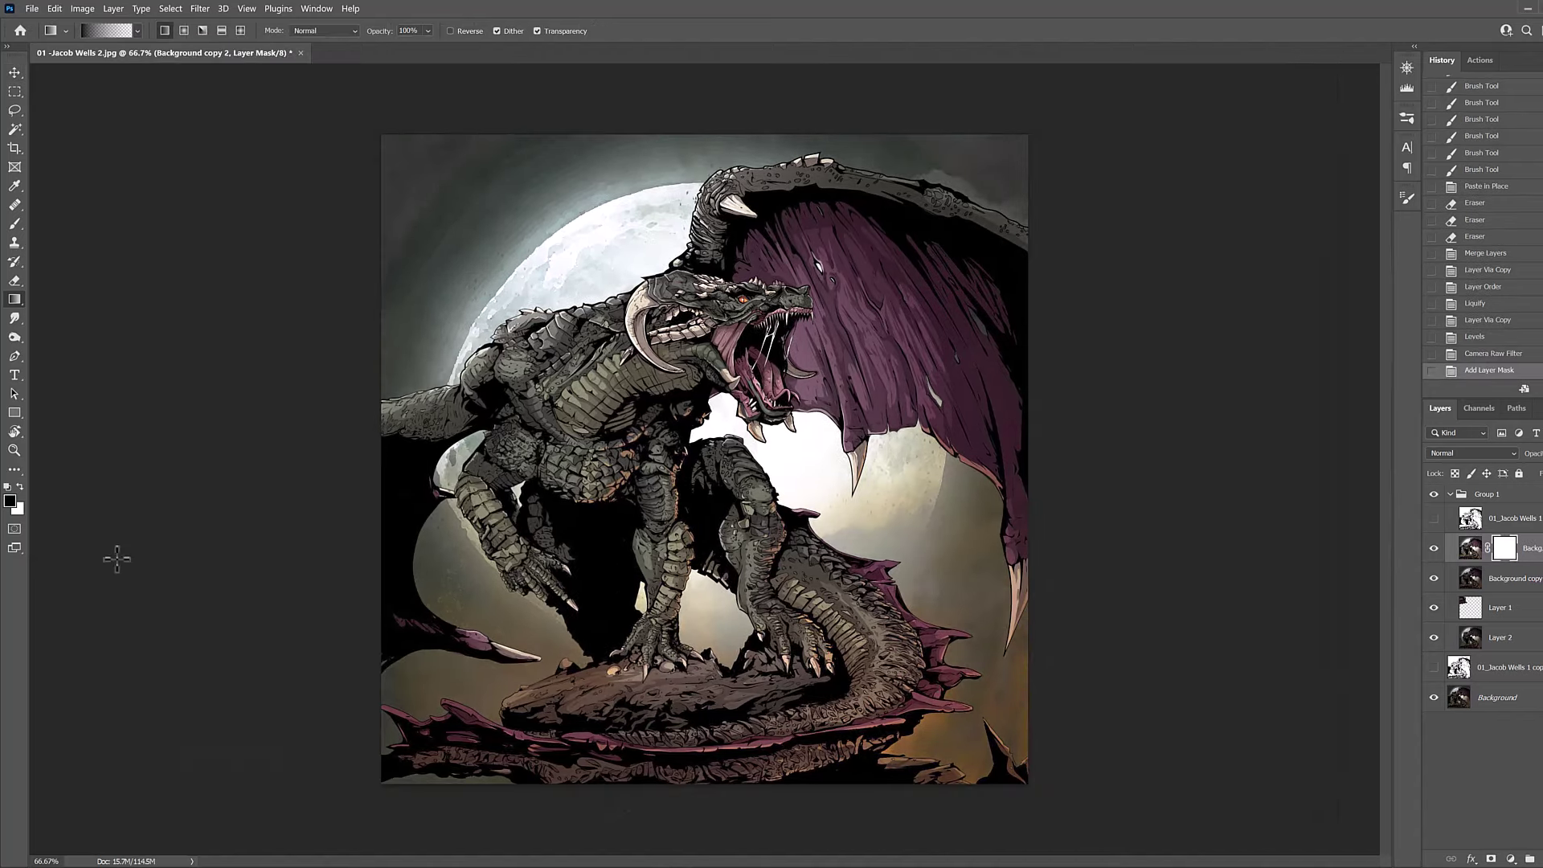
# Fade the outer edges of Background copy 2 with gradients on its layer mask, and compare the artwork with that layer hidden and shown.
pyautogui.moveTo(117, 559); pyautogui.dragTo(442, 489)
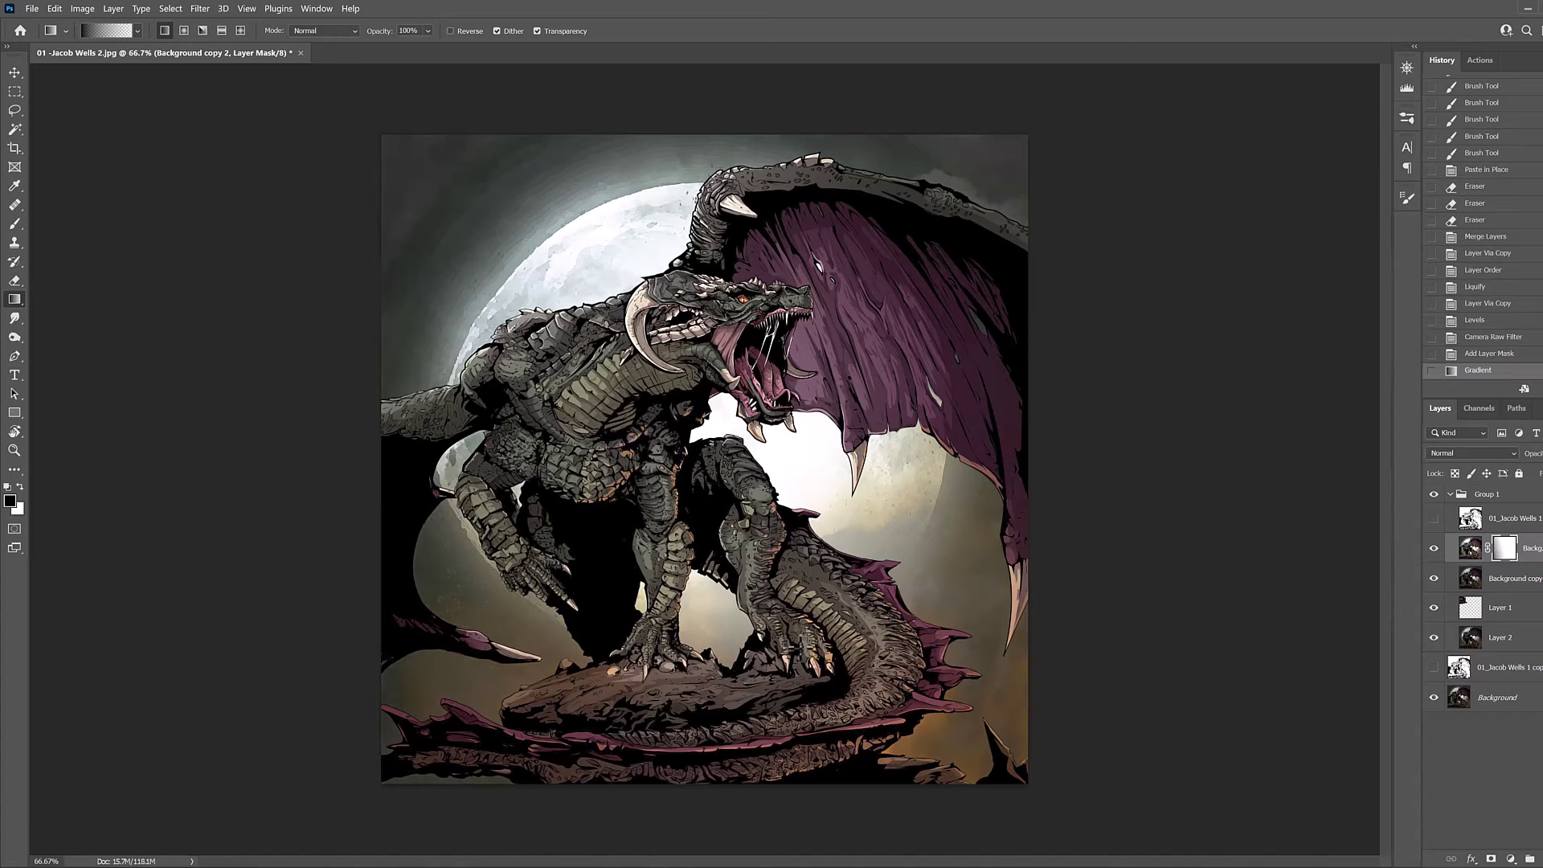
pyautogui.click(1434, 578)
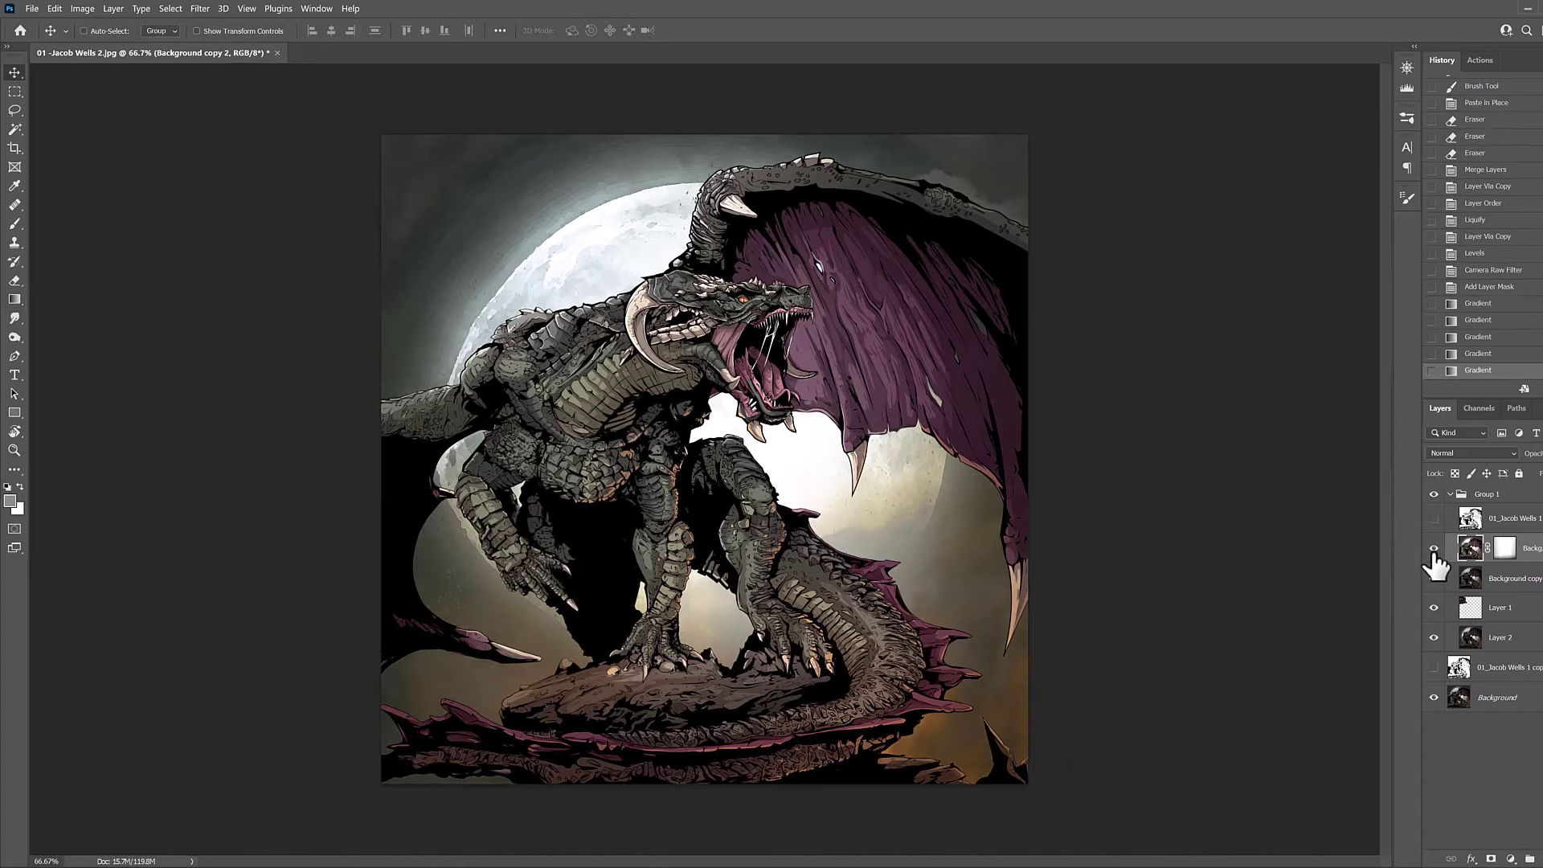
pyautogui.click(1433, 551)
pyautogui.click(1436, 553)
pyautogui.scroll(1, 659, 422)
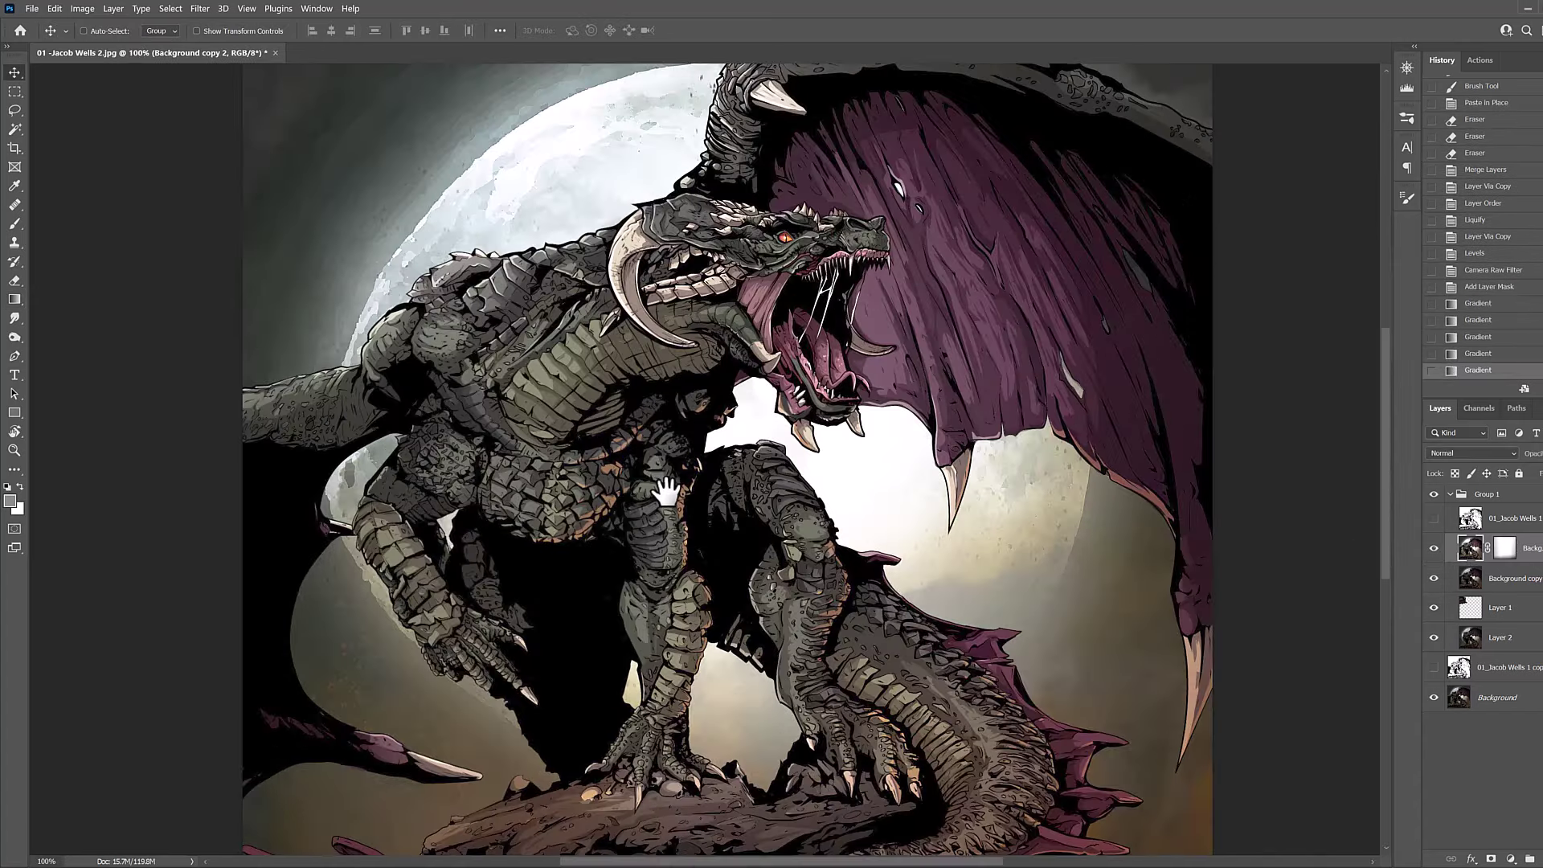
# Show the line-art layer in Group 1 and examine the inking of the dragon's body, wing and open-mouthed head up close.
pyautogui.click(1434, 519)
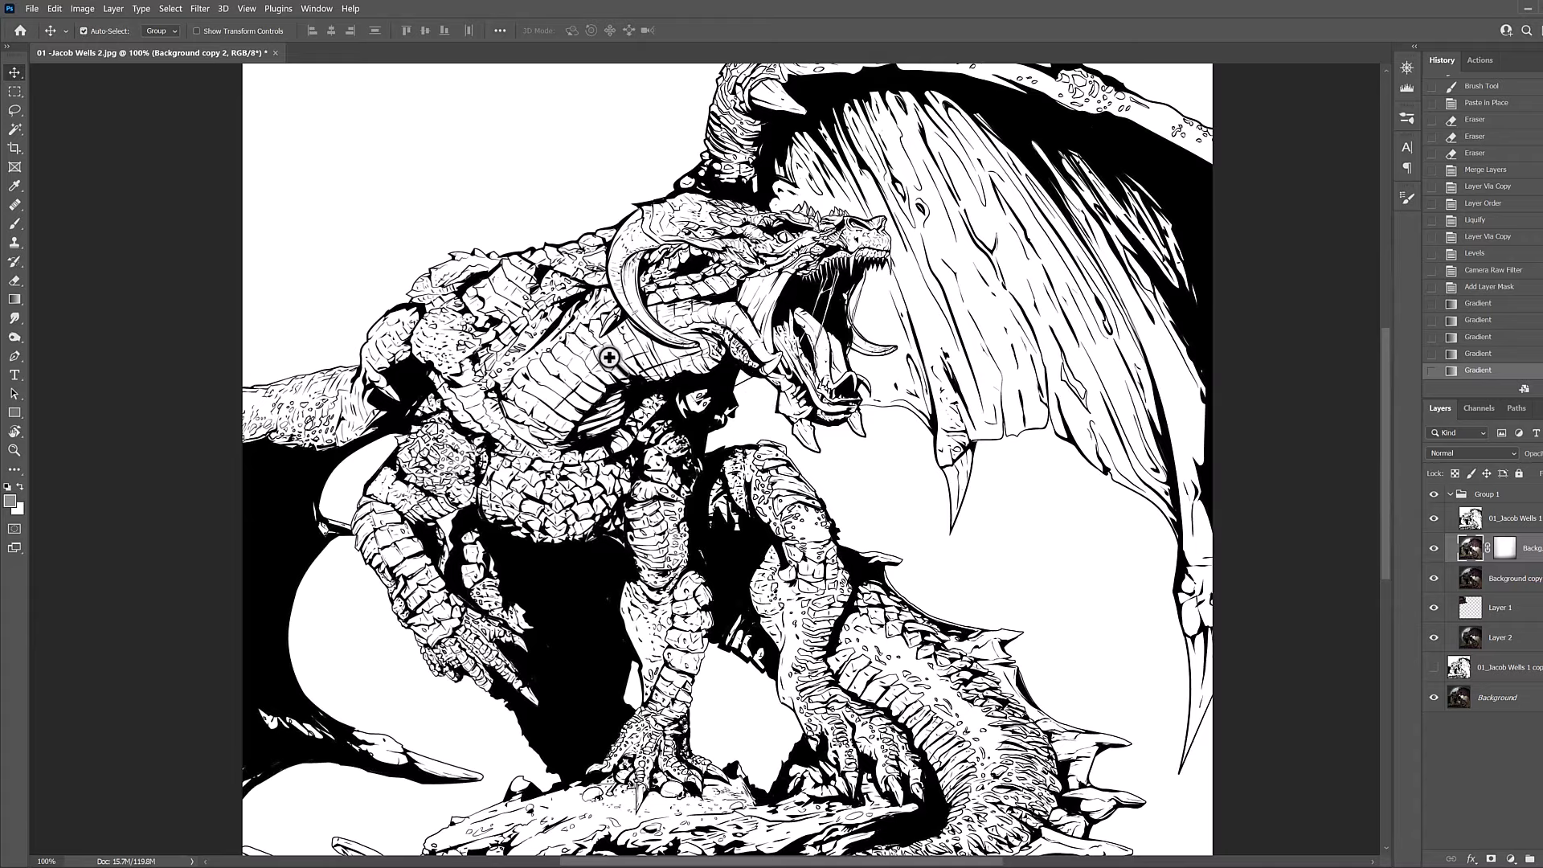
pyautogui.scroll(1, 619, 362)
pyautogui.scroll(1, 650, 463)
pyautogui.keyDown('ctrl'); pyautogui.keyDown('alt'); pyautogui.click(650, 464); pyautogui.keyUp('alt'); pyautogui.keyUp('ctrl')
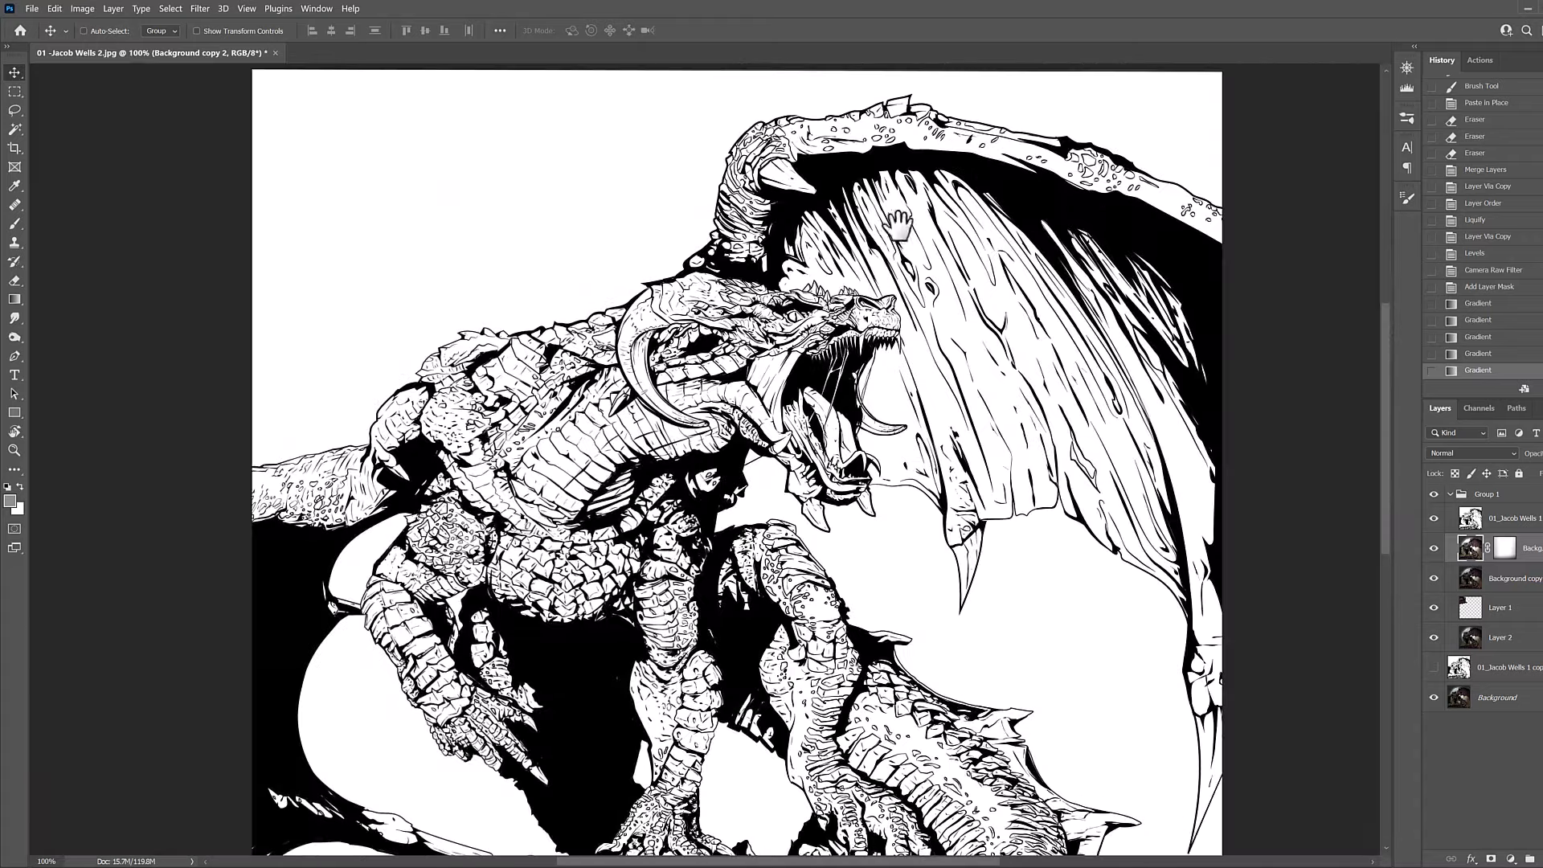
pyautogui.keyDown('ctrl'); pyautogui.click(786, 342); pyautogui.keyUp('ctrl')
pyautogui.moveTo(769, 476); pyautogui.dragTo(781, 401)
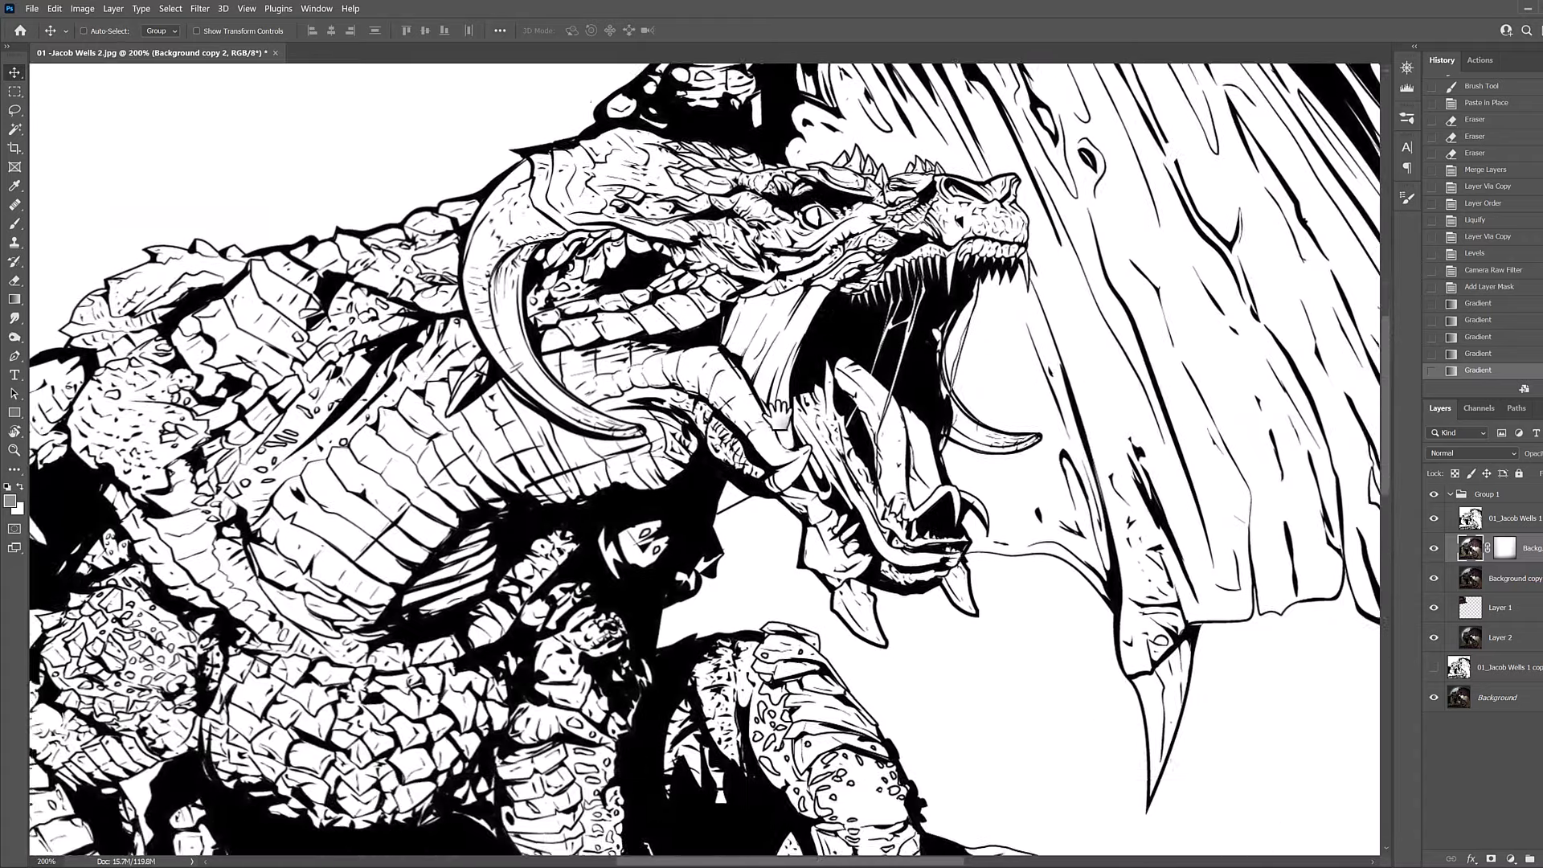
# Compare the edited artwork with the original by hiding and showing Group 1 at several magnifications.
pyautogui.click(1434, 494)
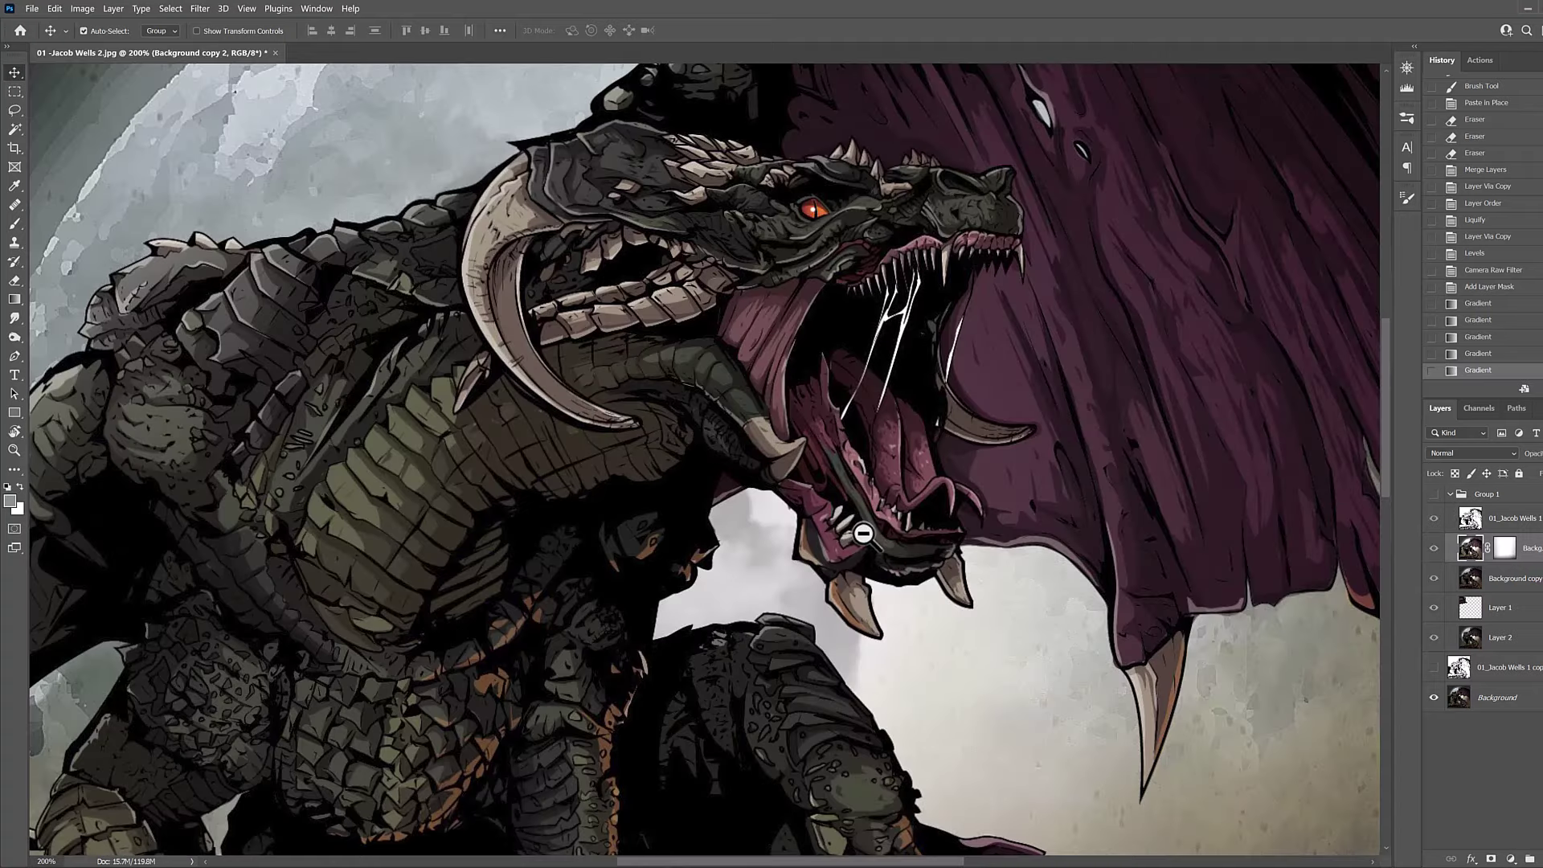
pyautogui.hotkey('ctrl', '-')
pyautogui.hotkey('ctrl', '-')
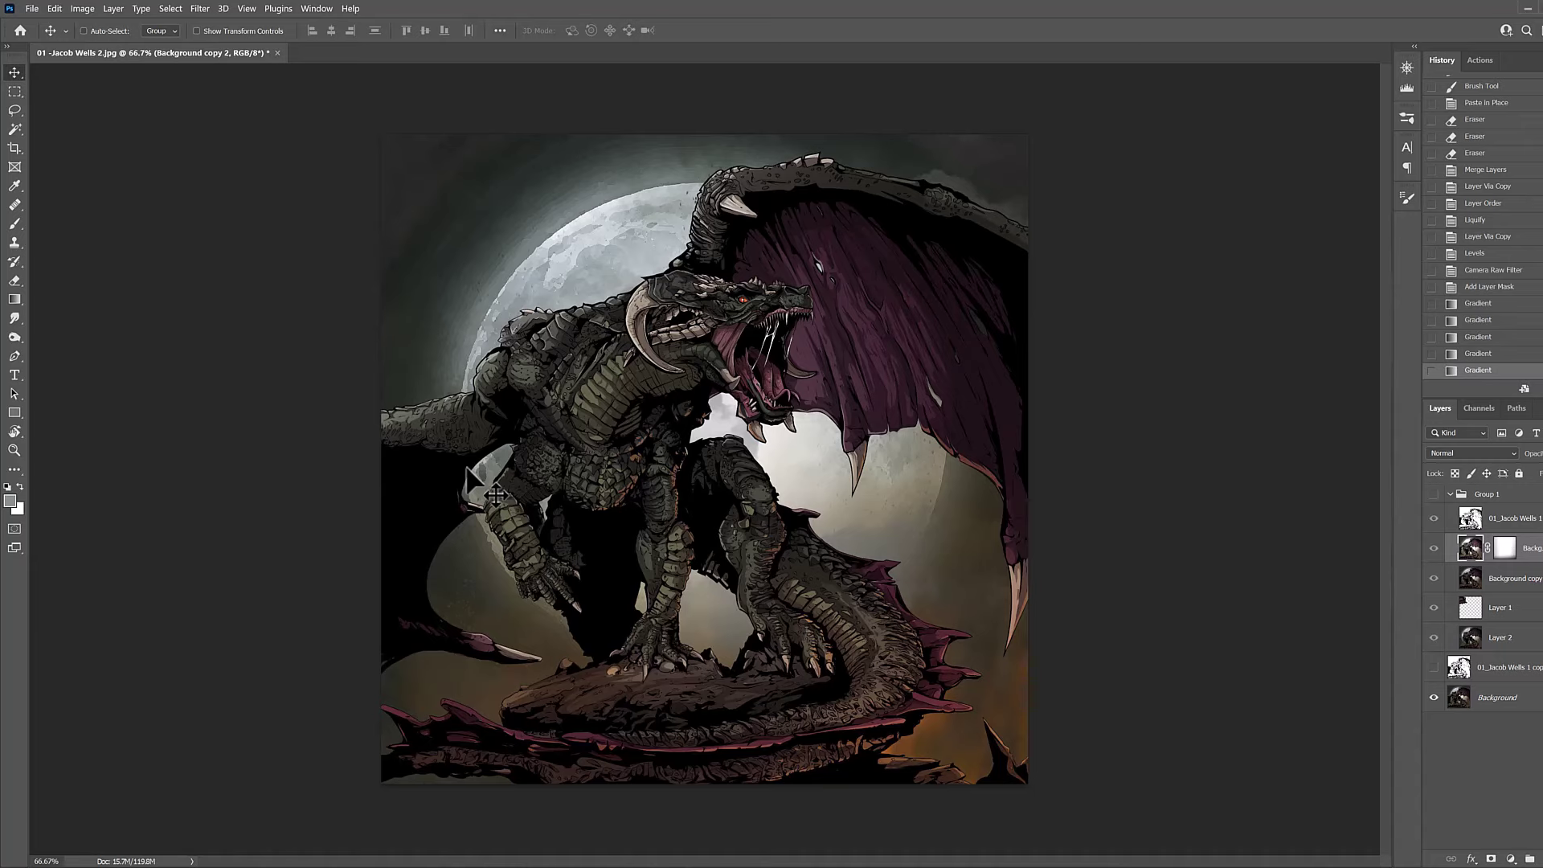
pyautogui.hotkey('ctrl', '+')
pyautogui.click(1434, 496)
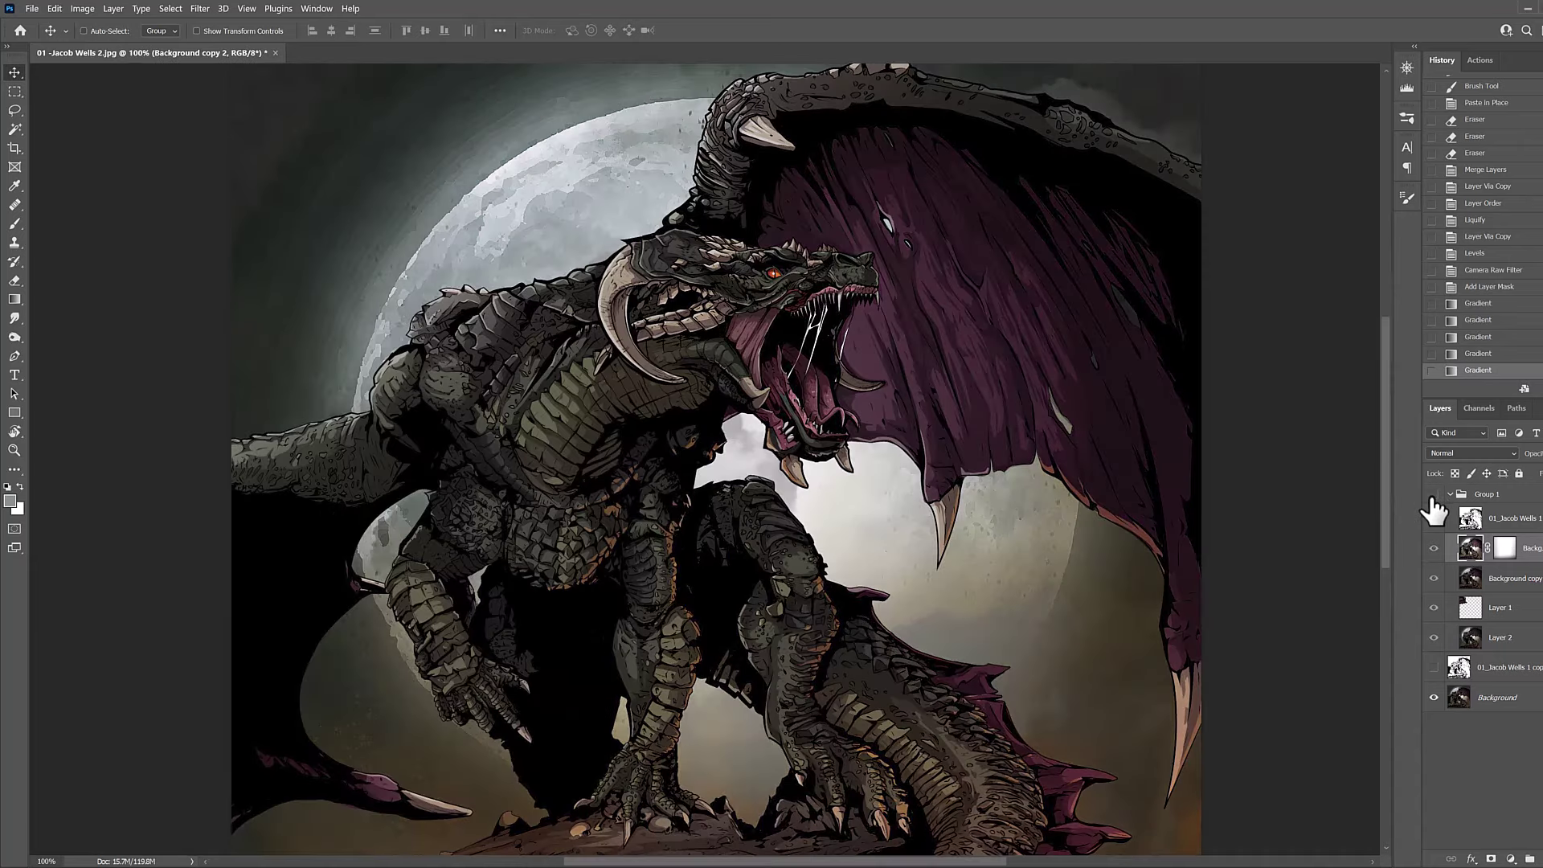
pyautogui.click(1434, 497)
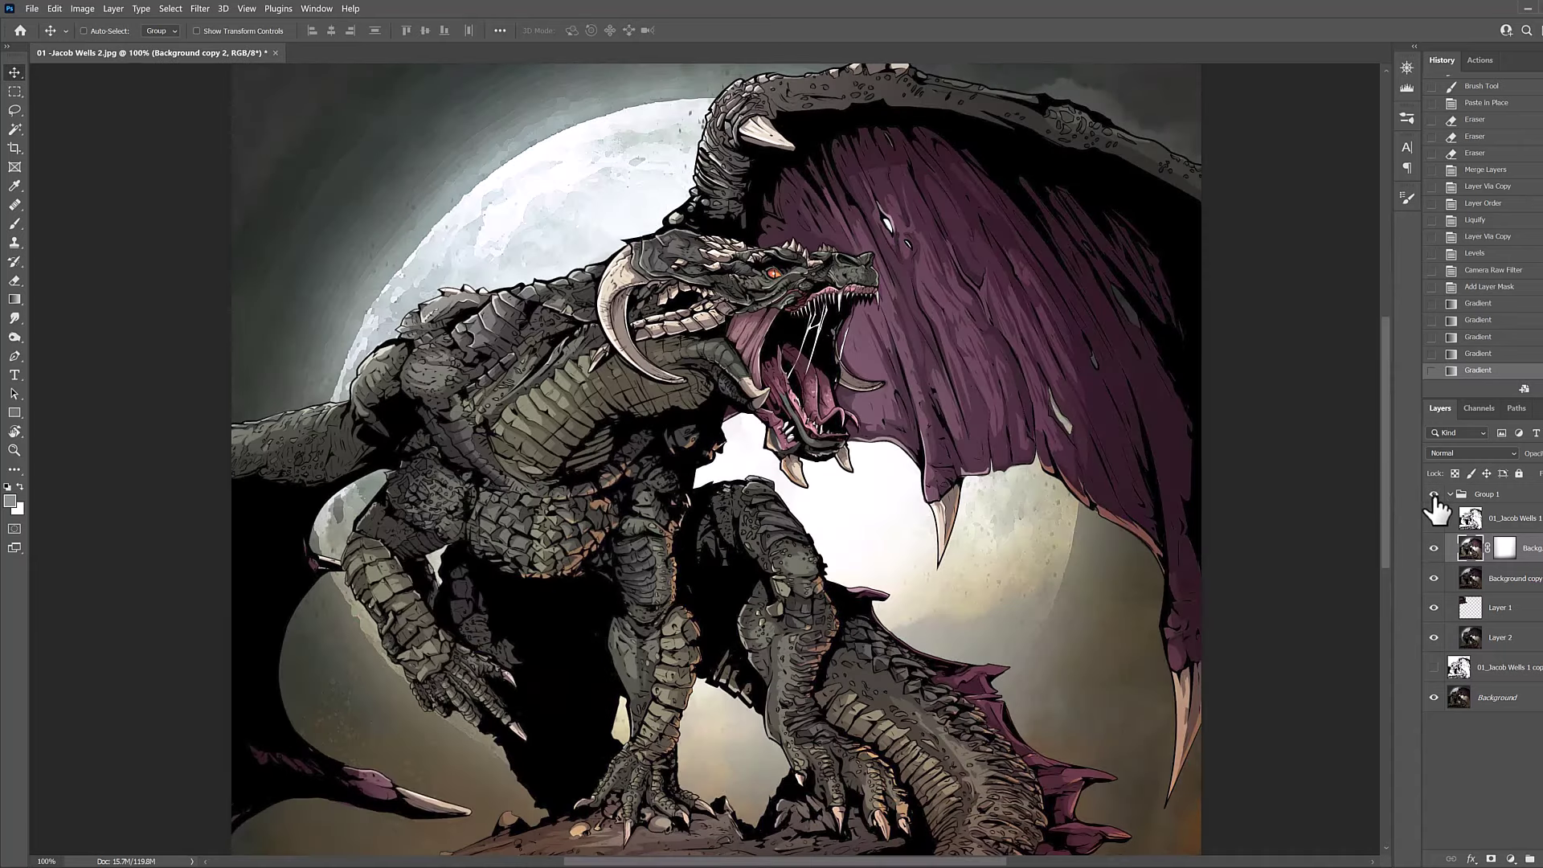
pyautogui.click(1434, 495)
pyautogui.click(1434, 495)
pyautogui.click(1434, 496)
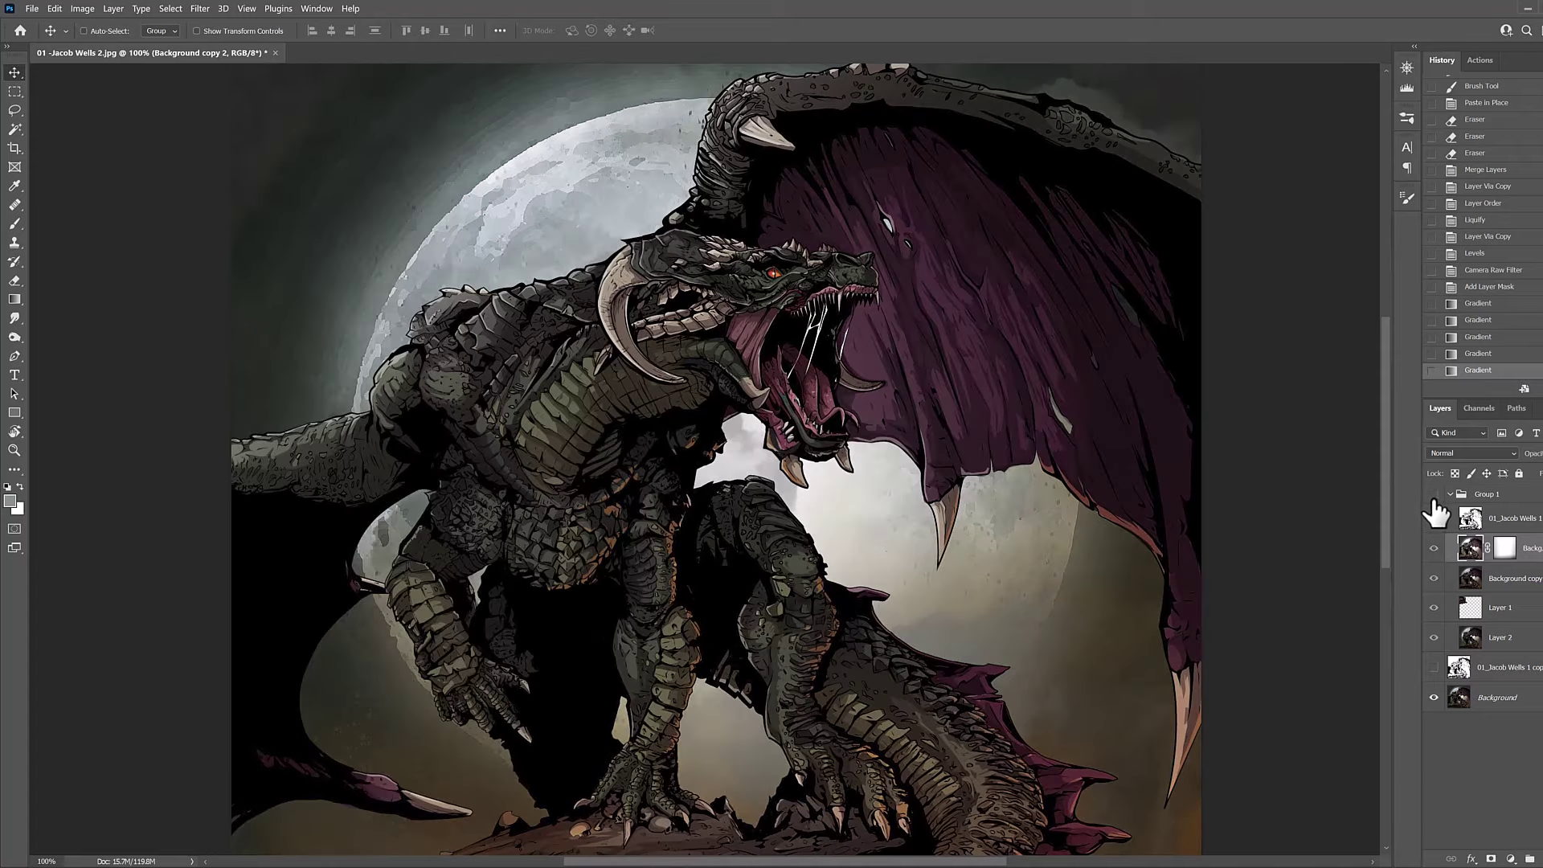
pyautogui.click(1434, 497)
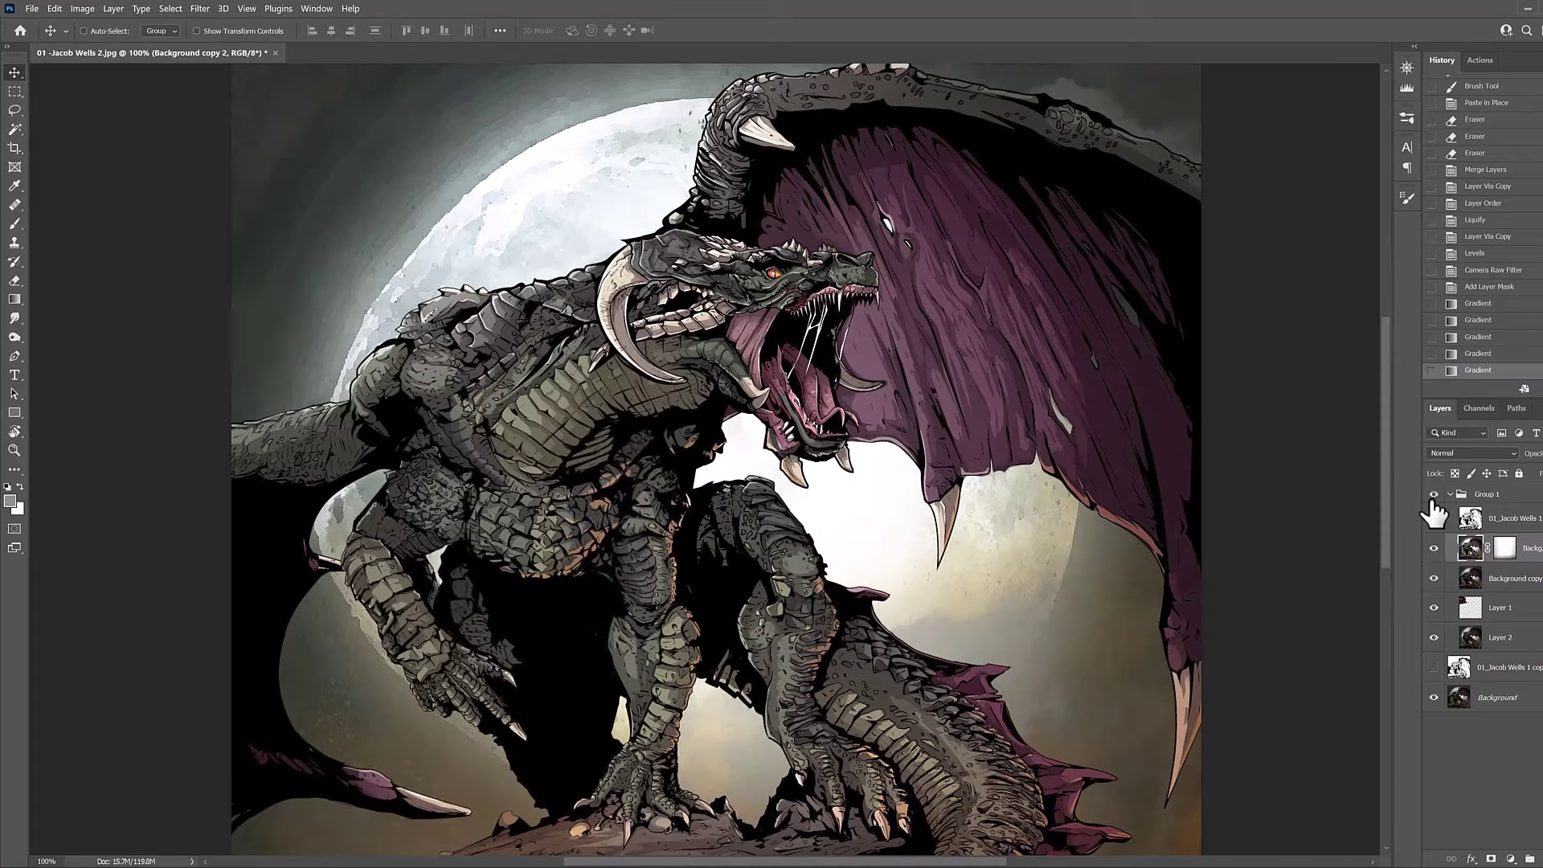
pyautogui.click(1434, 496)
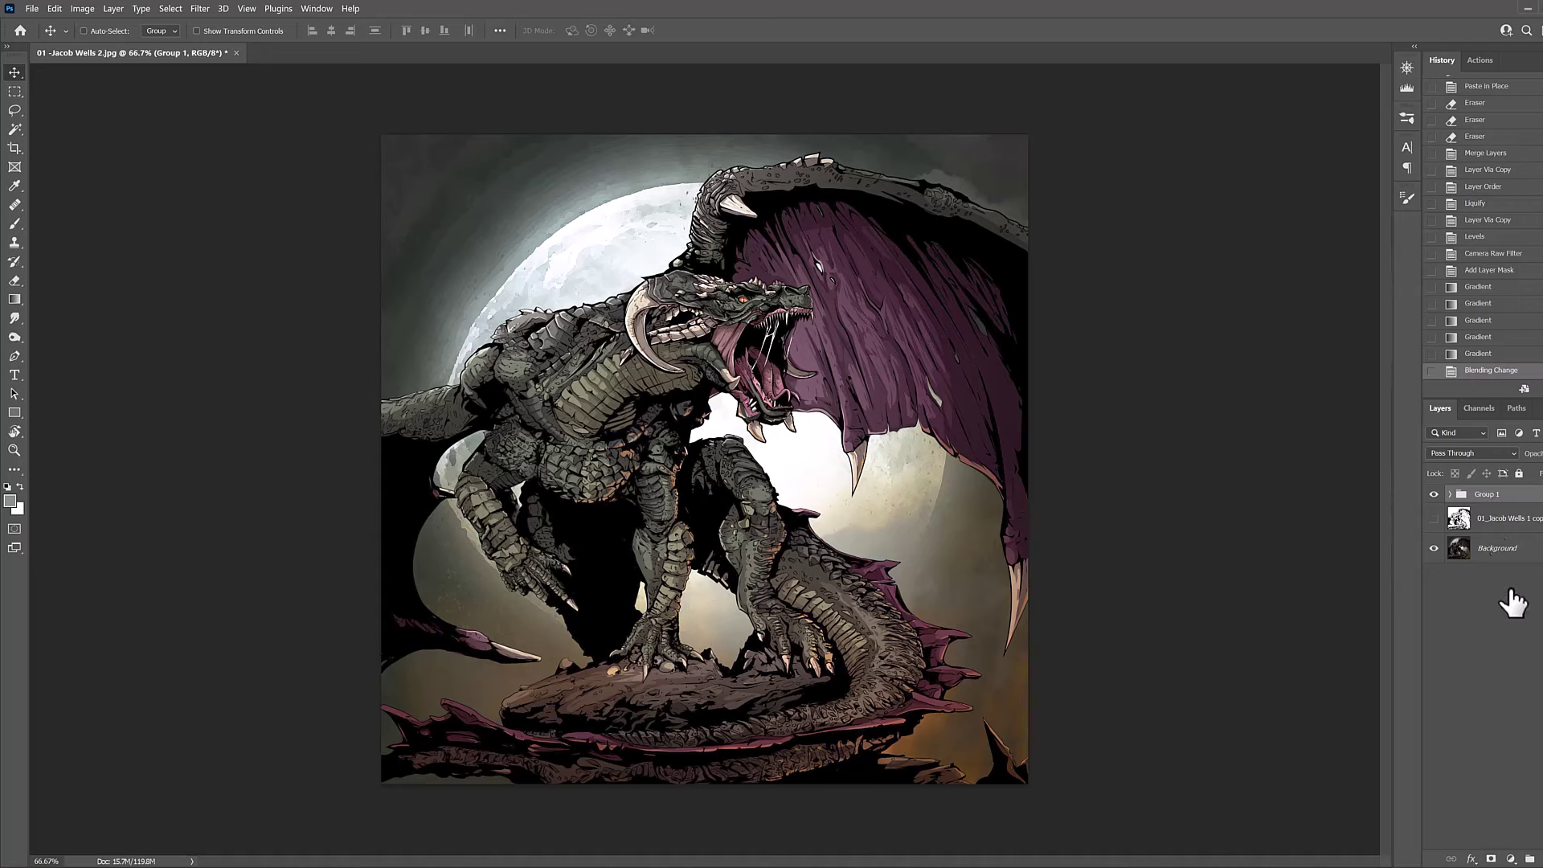
# Add a new layer above Group 1 and set its blend mode to Screen.
pyautogui.hotkey('ctrl', 'shift', 'alt', 'n')
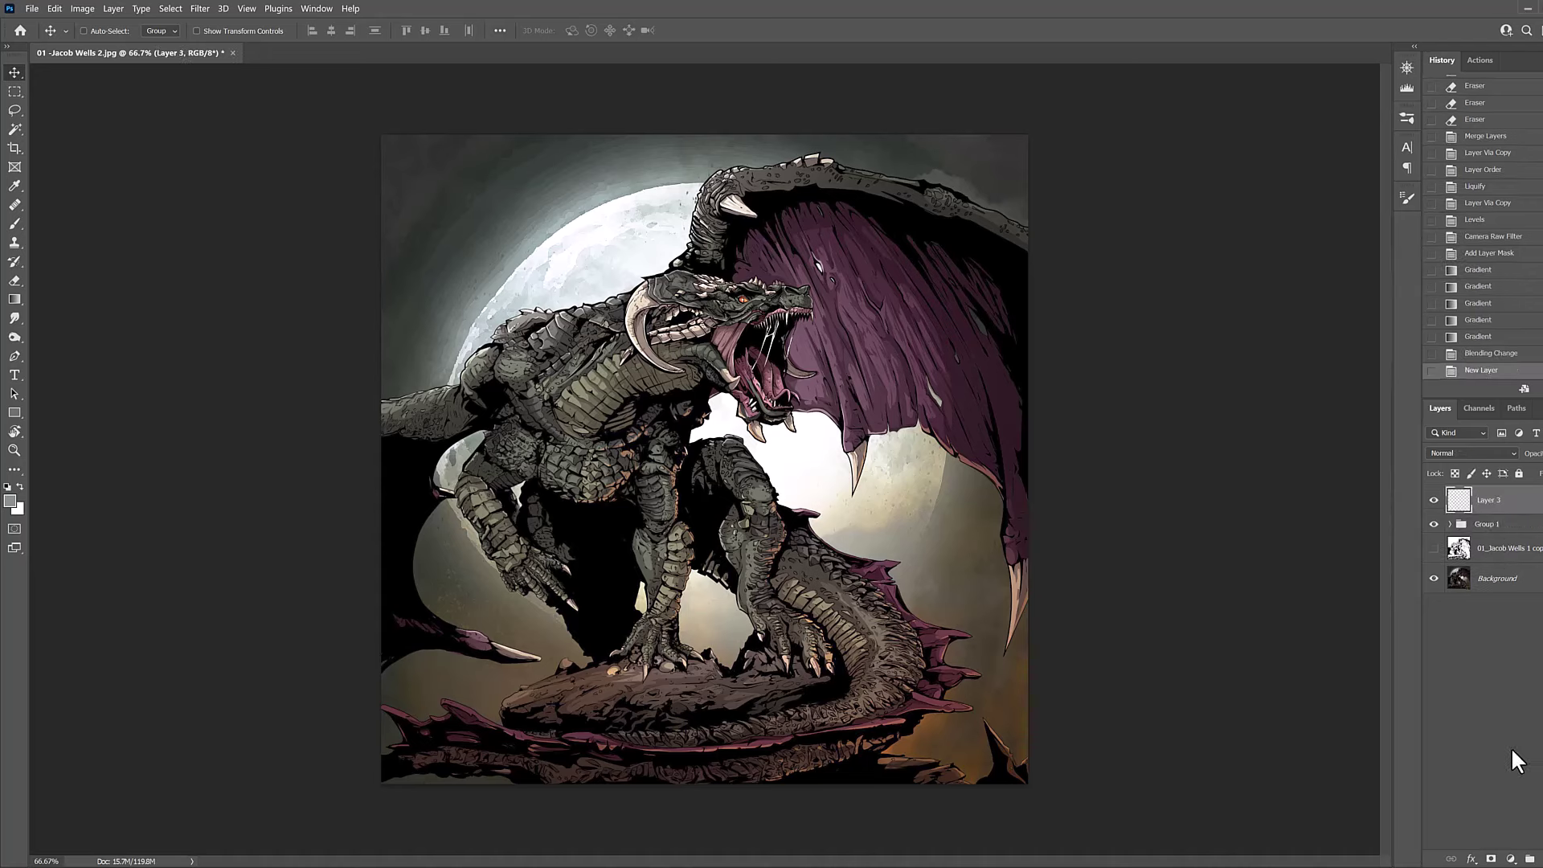
pyautogui.click(1441, 455)
pyautogui.click(1438, 578)
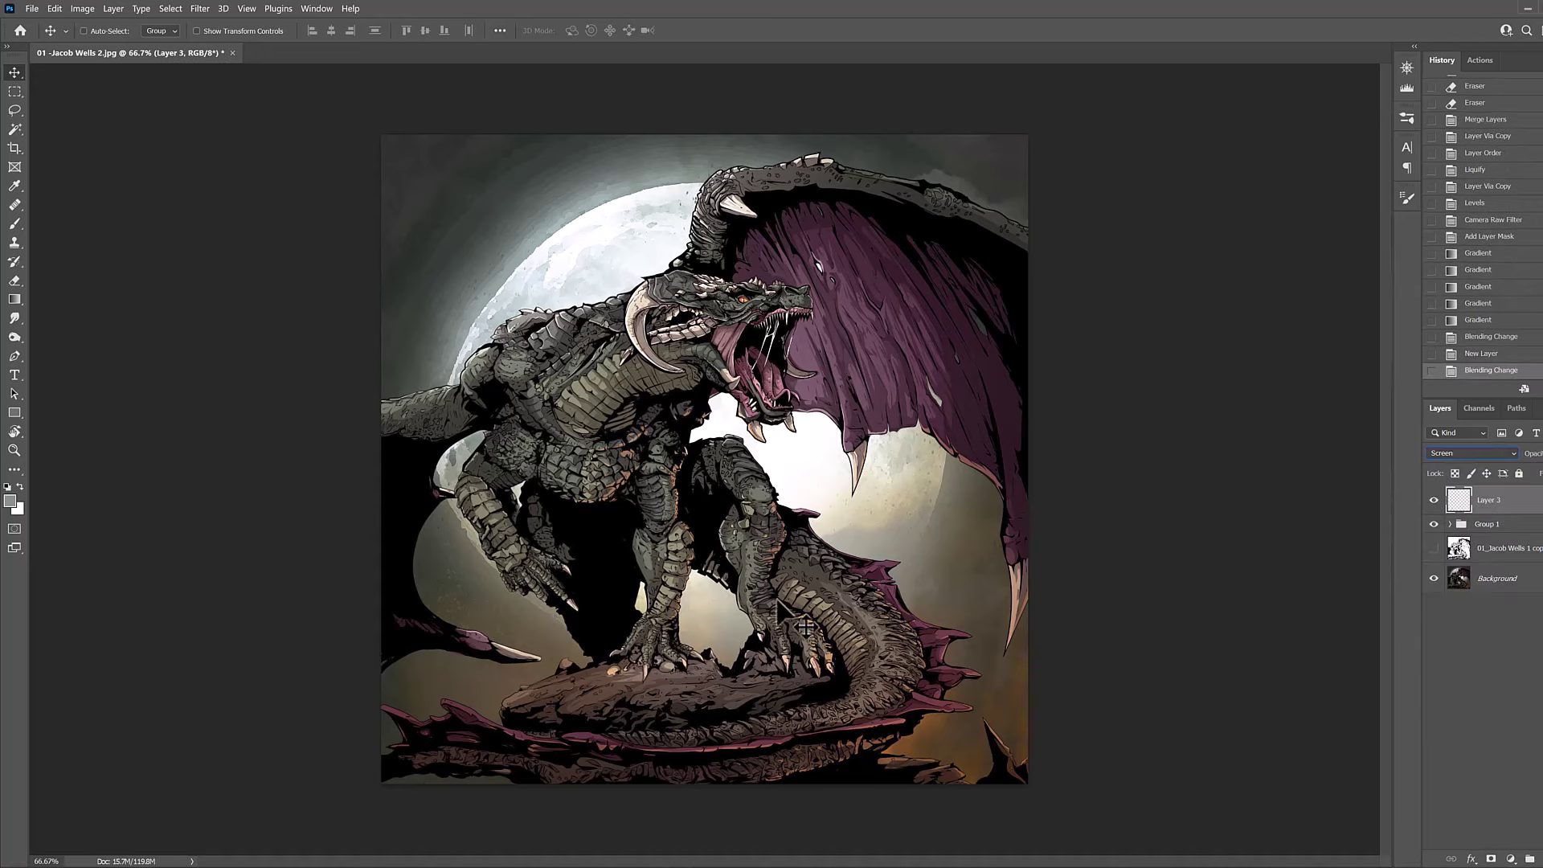
# Choose the PB colouring soft brush, sample the moon's colour and adjust the foreground colour to pale cyan cfffff.
pyautogui.click(15, 223)
pyautogui.click(106, 31)
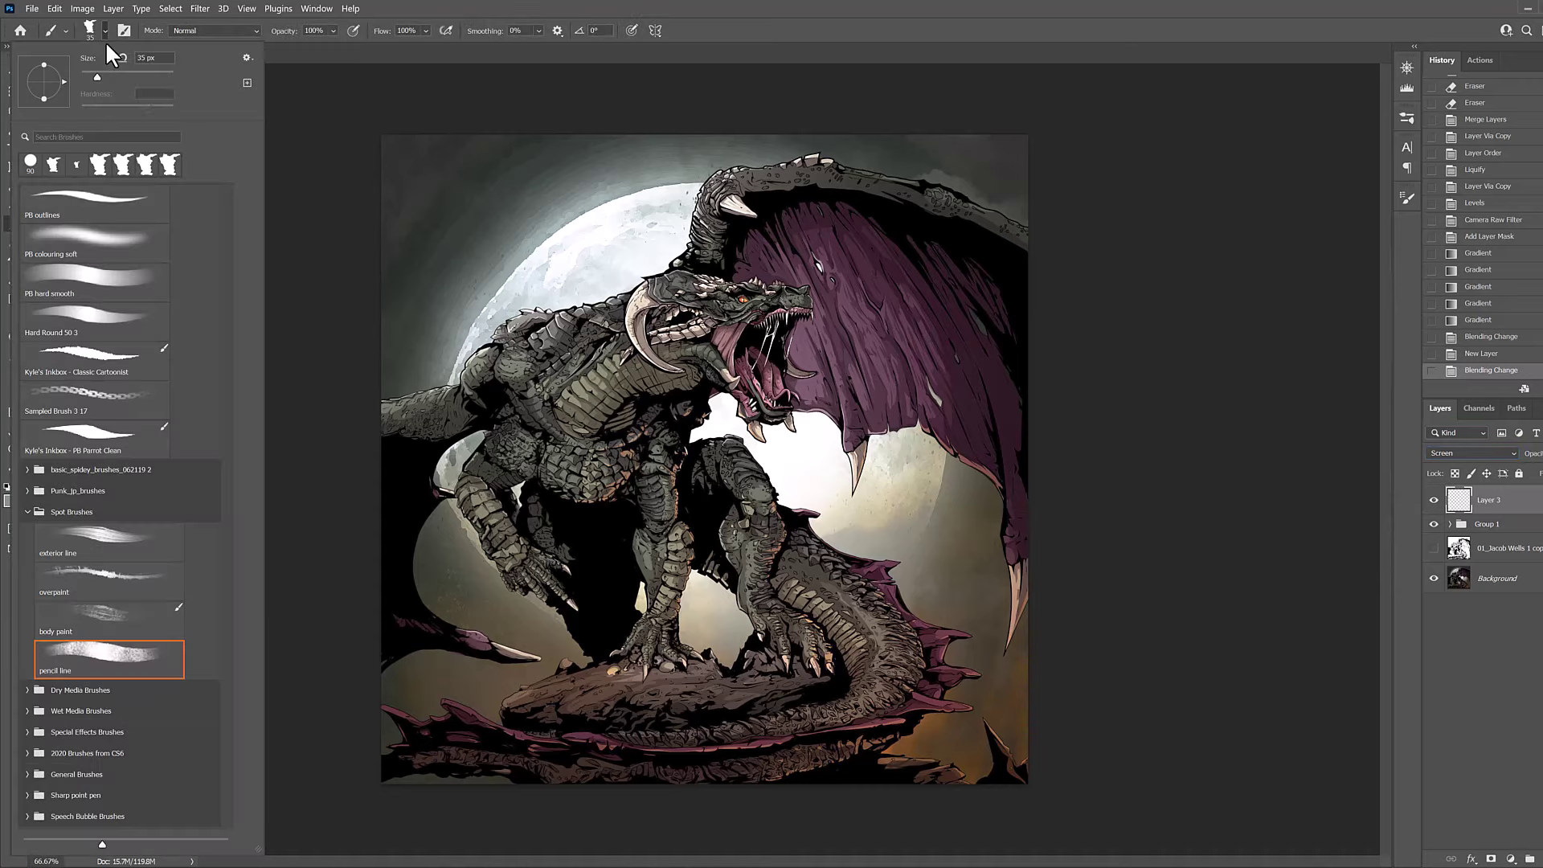
pyautogui.doubleClick(111, 255)
pyautogui.hotkey('ctrl', '1')
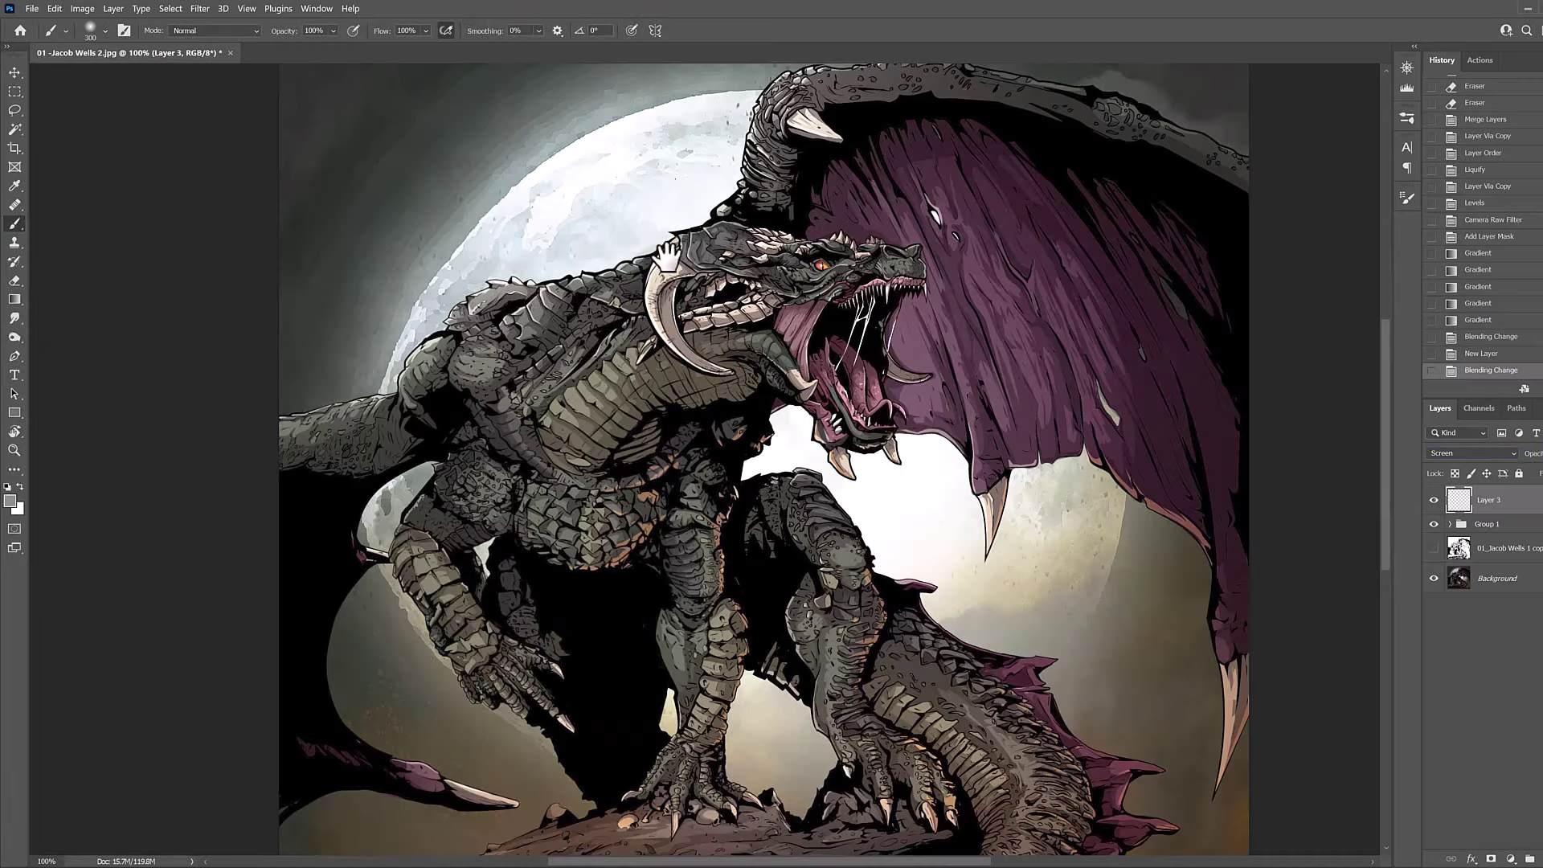
pyautogui.keyDown('alt'); pyautogui.click(569, 231); pyautogui.keyUp('alt')
pyautogui.click(12, 500)
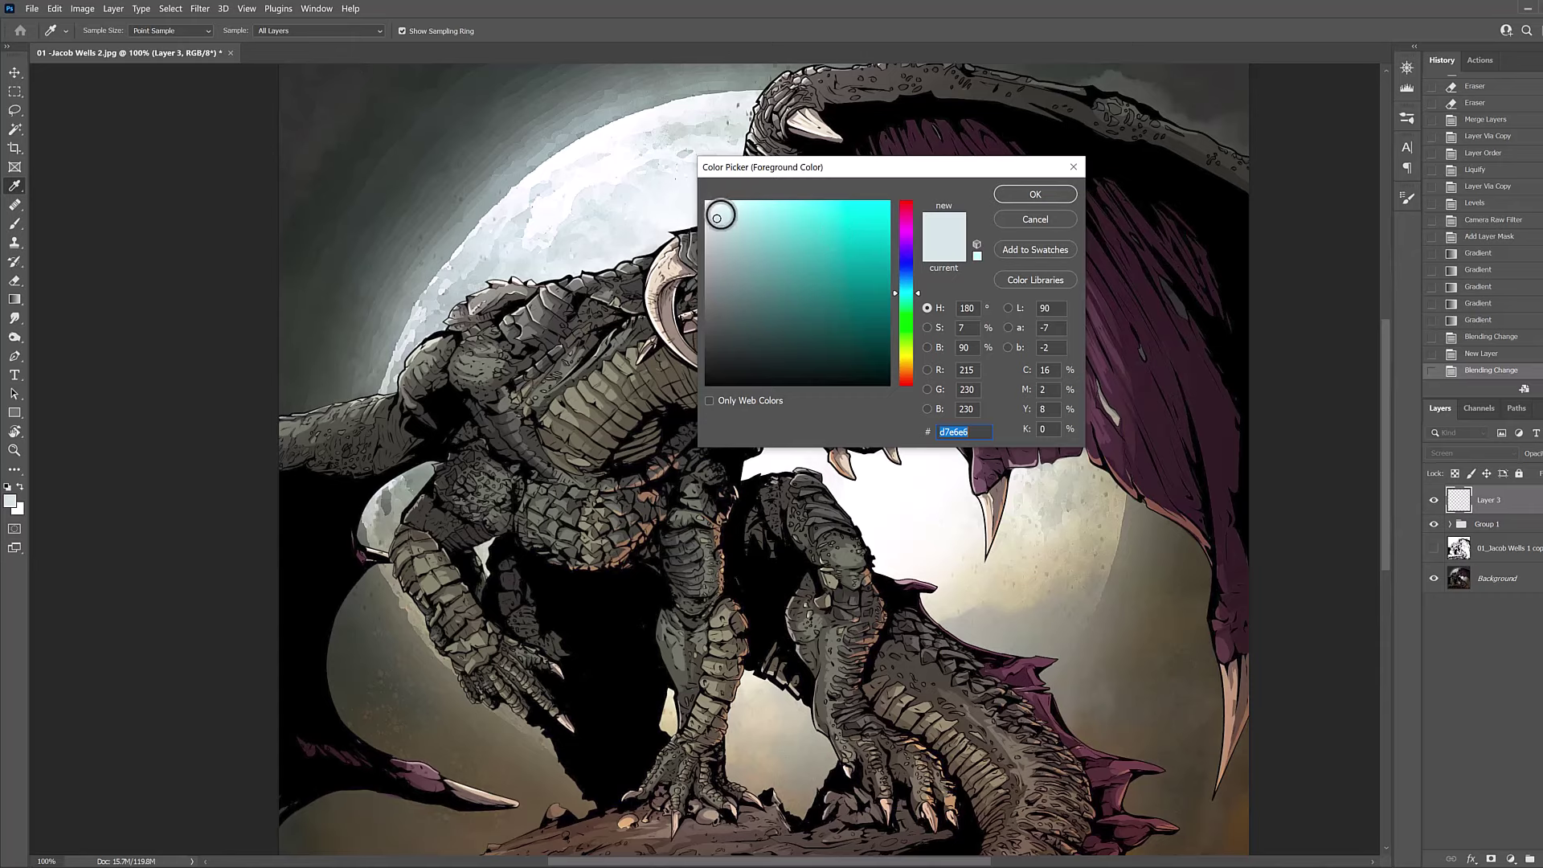
pyautogui.moveTo(717, 217); pyautogui.dragTo(741, 193)
pyautogui.click(1014, 194)
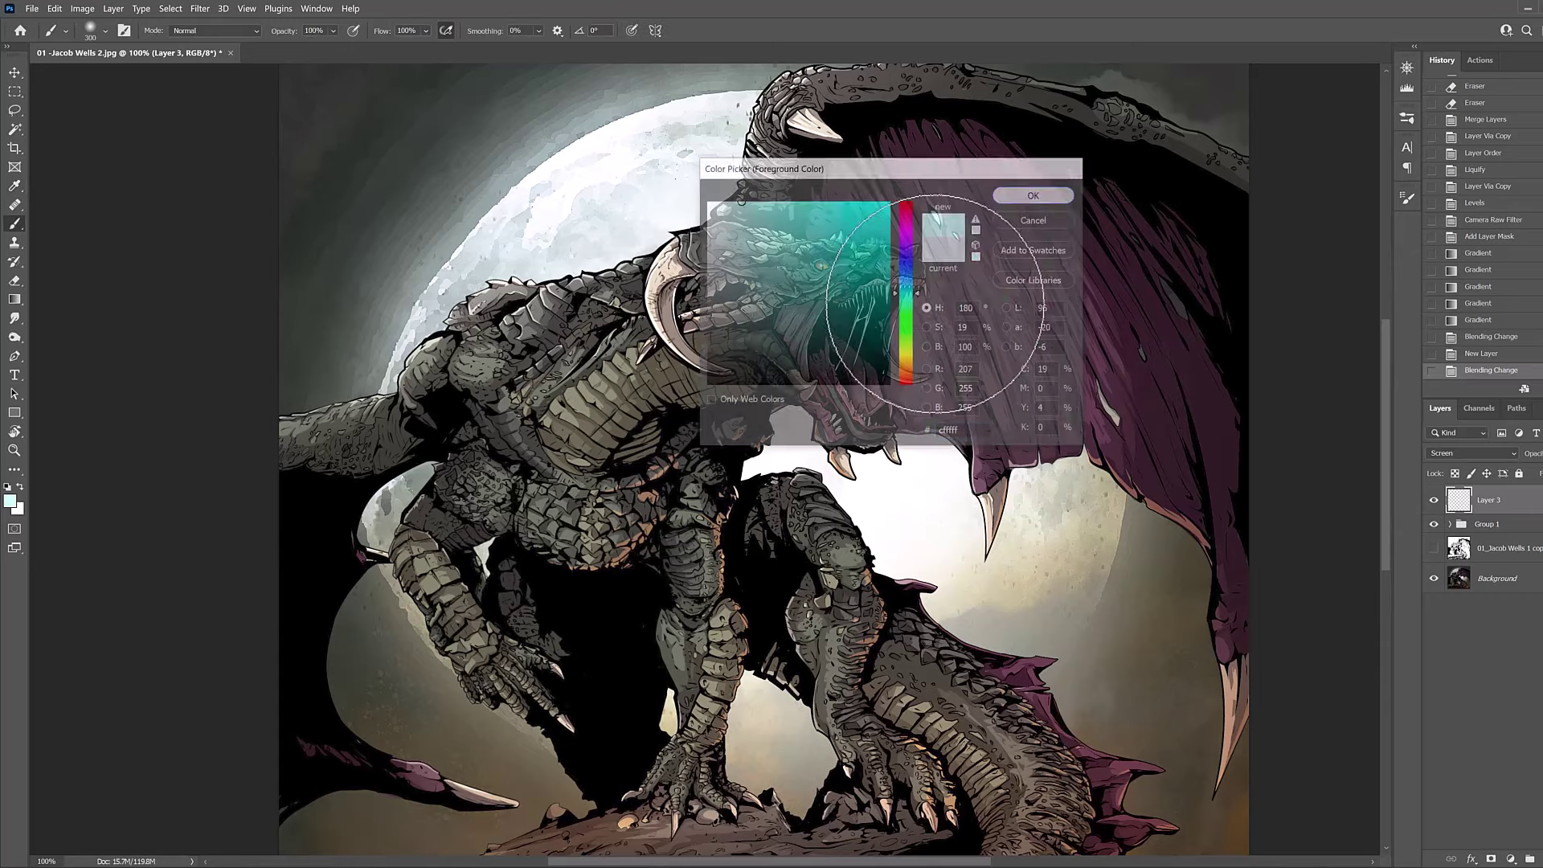
# Paint a broad pale glow over the moon and the dragon's back on Layer 3 with a 600 px brush.
pyautogui.hotkey('ctrl', '-')
pyautogui.press(']')
pyautogui.press(']')
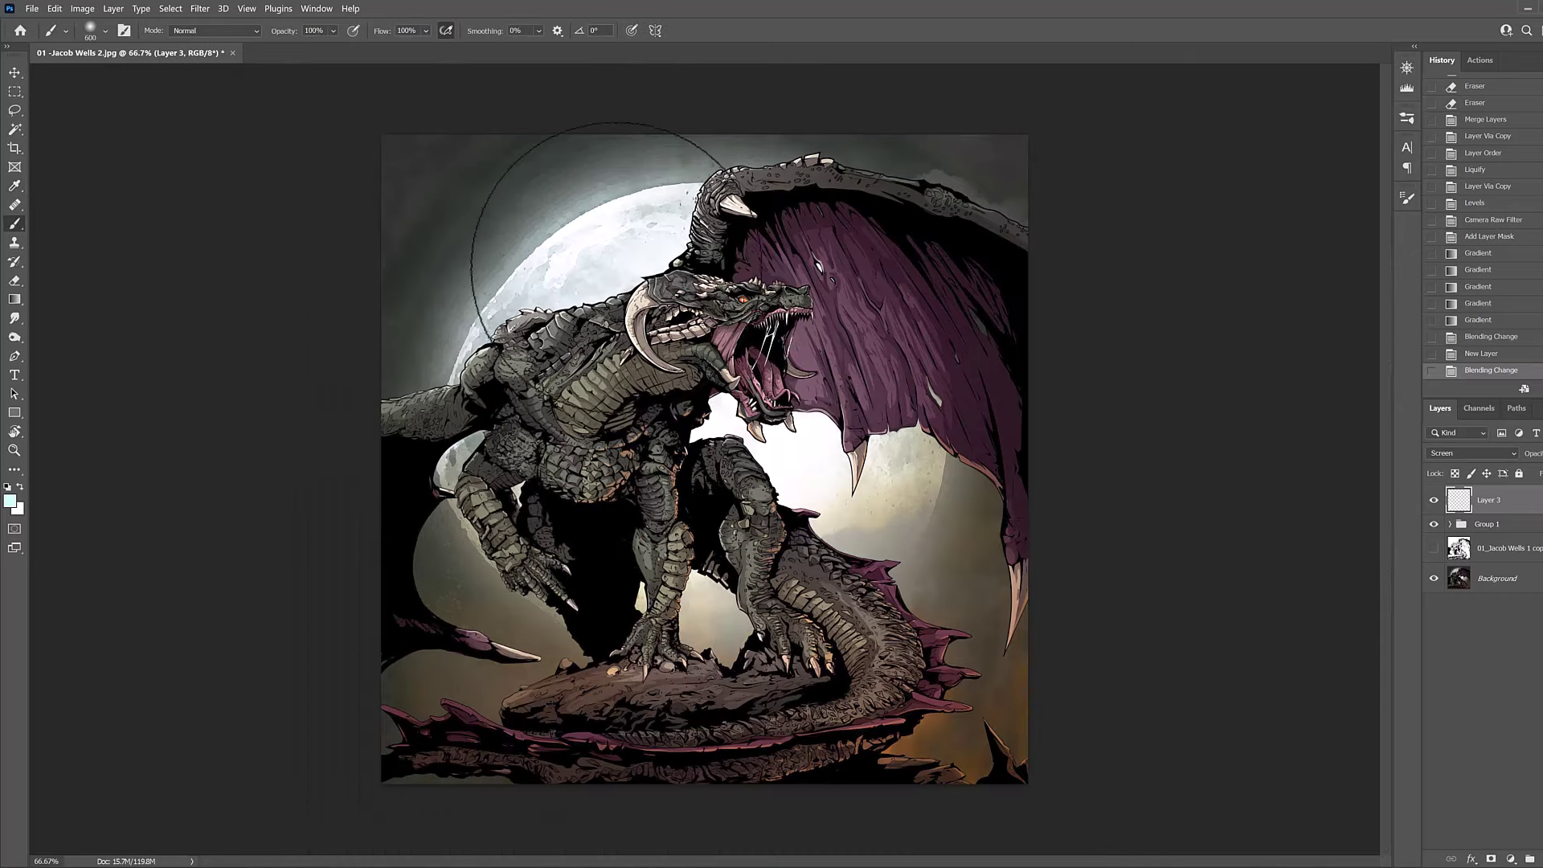
pyautogui.moveTo(648, 234)
pyautogui.mouseDown()
pyautogui.moveTo(507, 319)
pyautogui.moveTo(510, 386)
pyautogui.mouseUp()
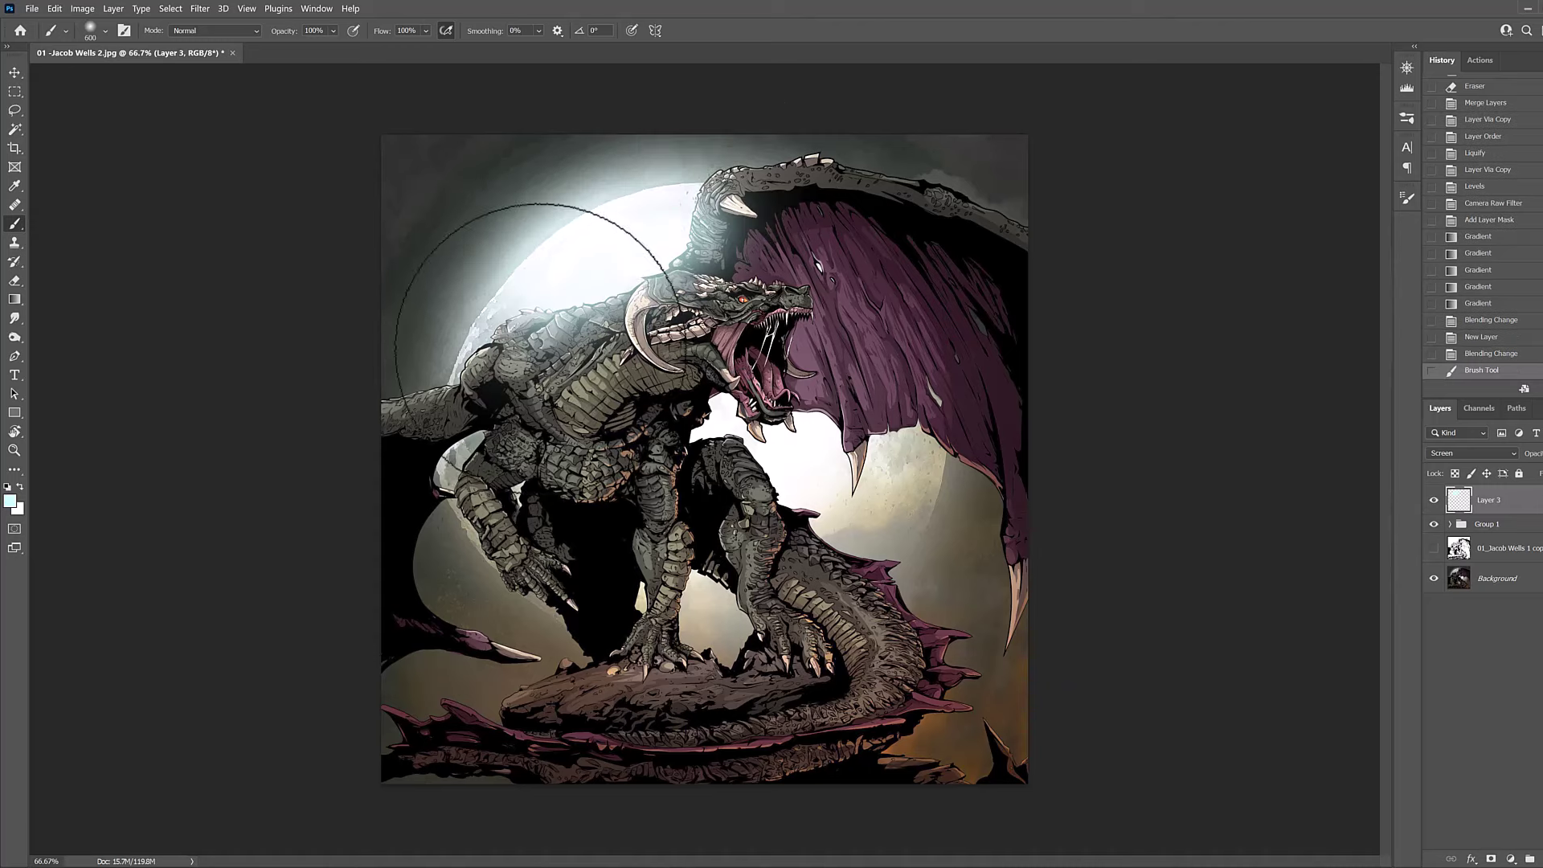
pyautogui.hotkey('ctrl', 'z')
pyautogui.hotkey('ctrl', 'shift', 'z')
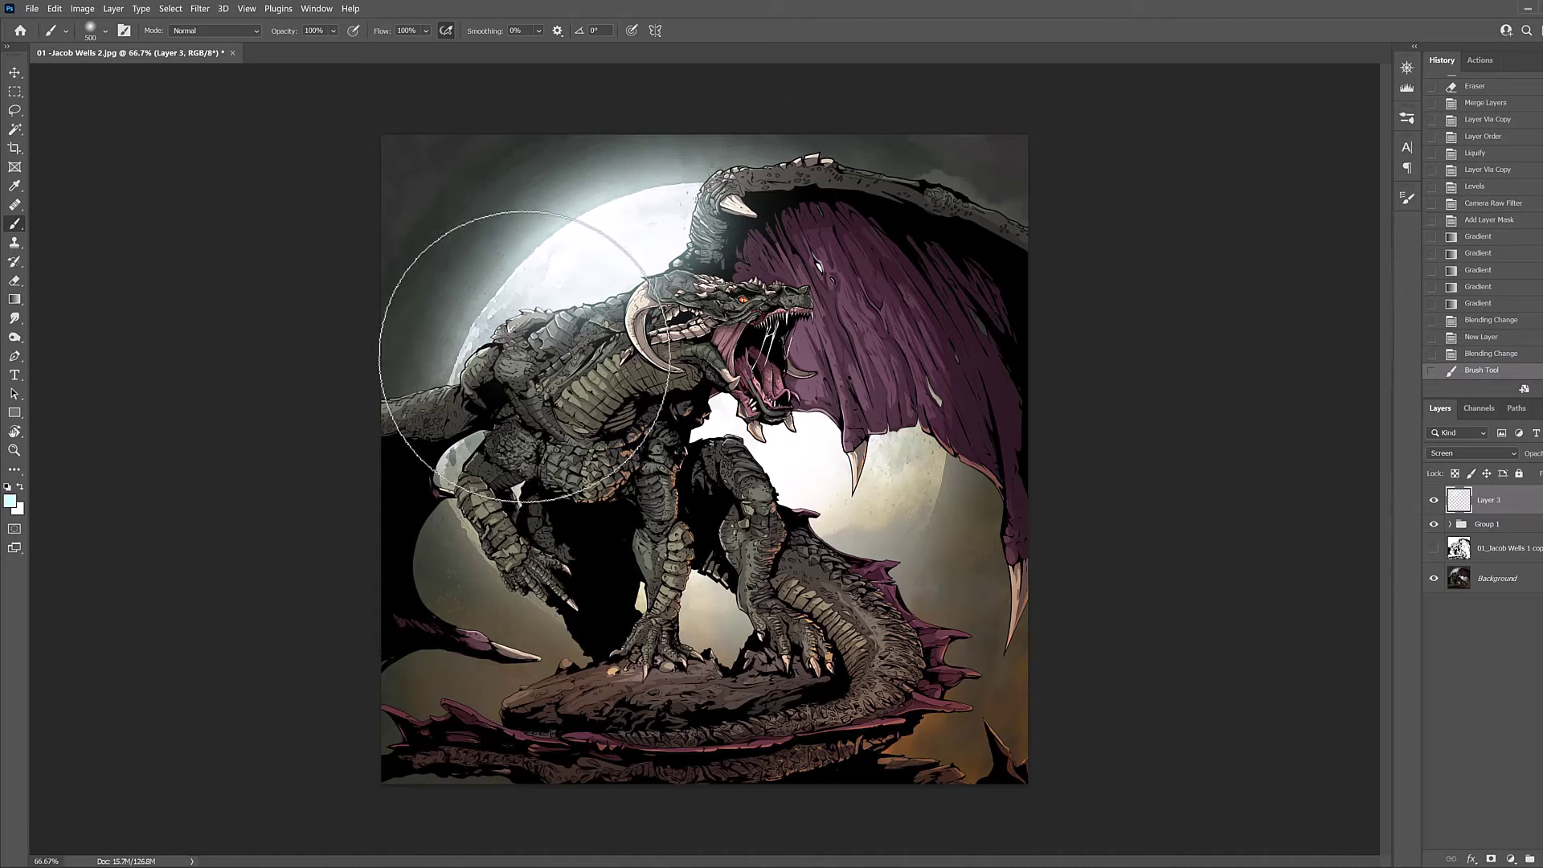
# Add a tighter glow along the moon's edge beside the dragon's shoulder with a 200 px brush.
pyautogui.press('[')
pyautogui.press('[')
pyautogui.press('[')
pyautogui.press('[')
pyautogui.moveTo(466, 347); pyautogui.dragTo(453, 448)
pyautogui.hotkey('ctrl', 'z')
pyautogui.hotkey('ctrl', 'shift', 'z')
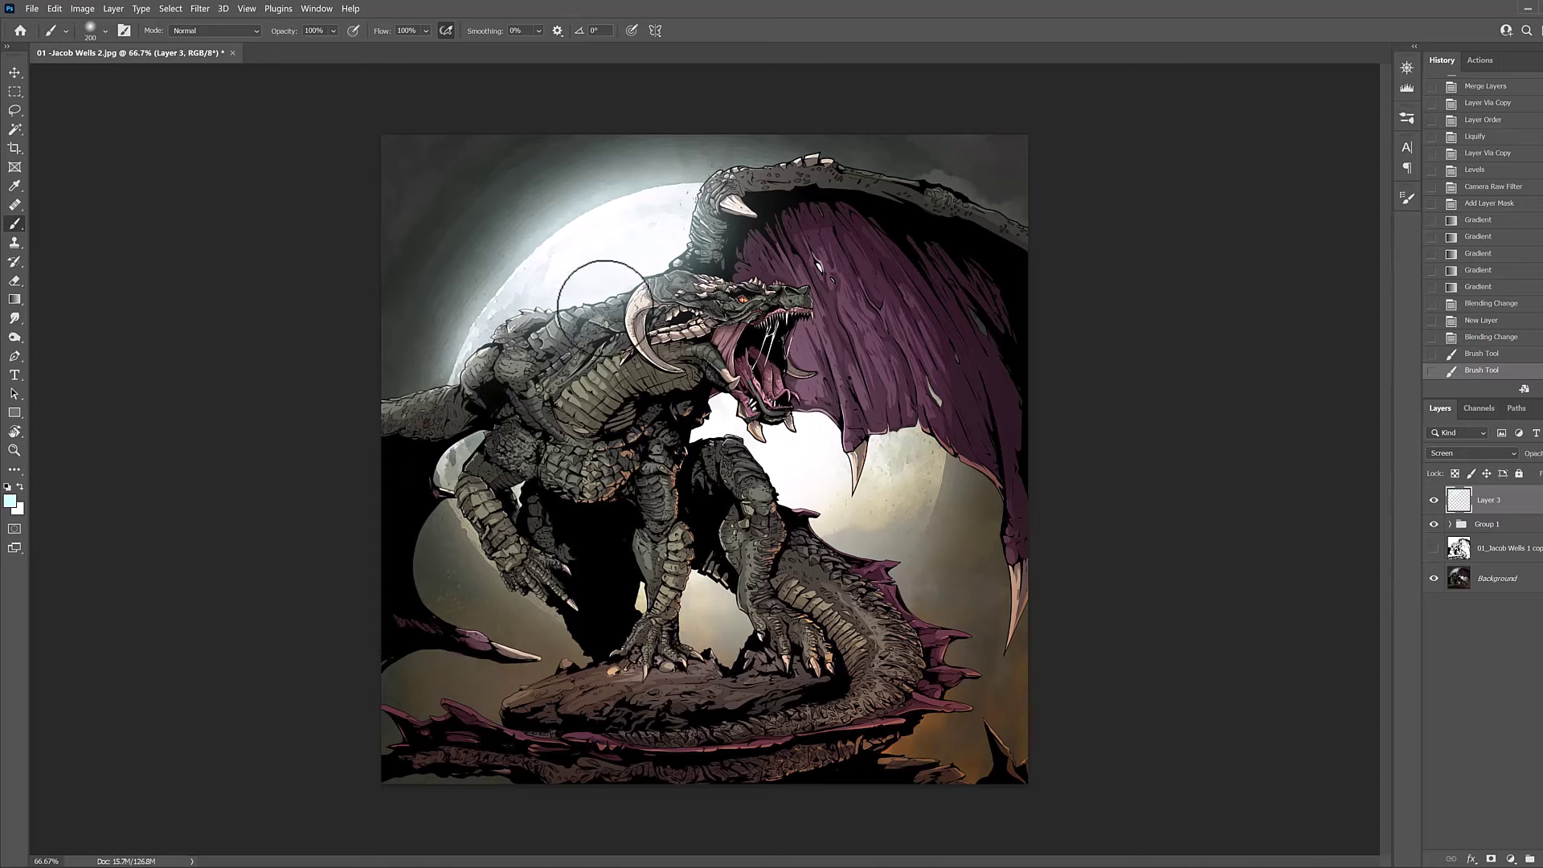
# Paint pale glow beneath the dragon's jaw and around its legs, enlarging the brush from 300 to 600 px.
pyautogui.click(712, 414)
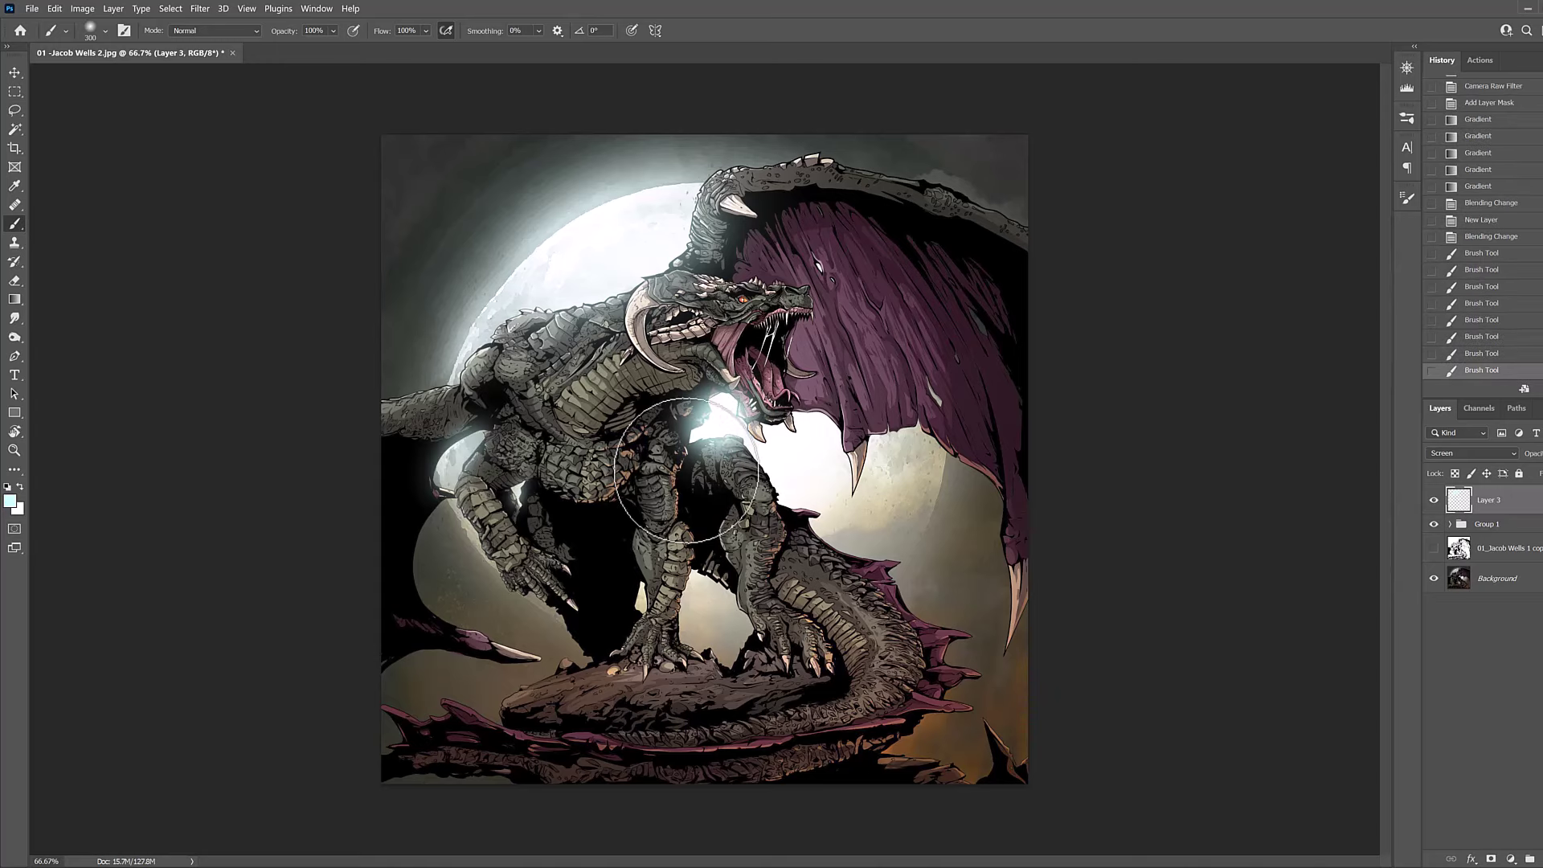
pyautogui.click(687, 471)
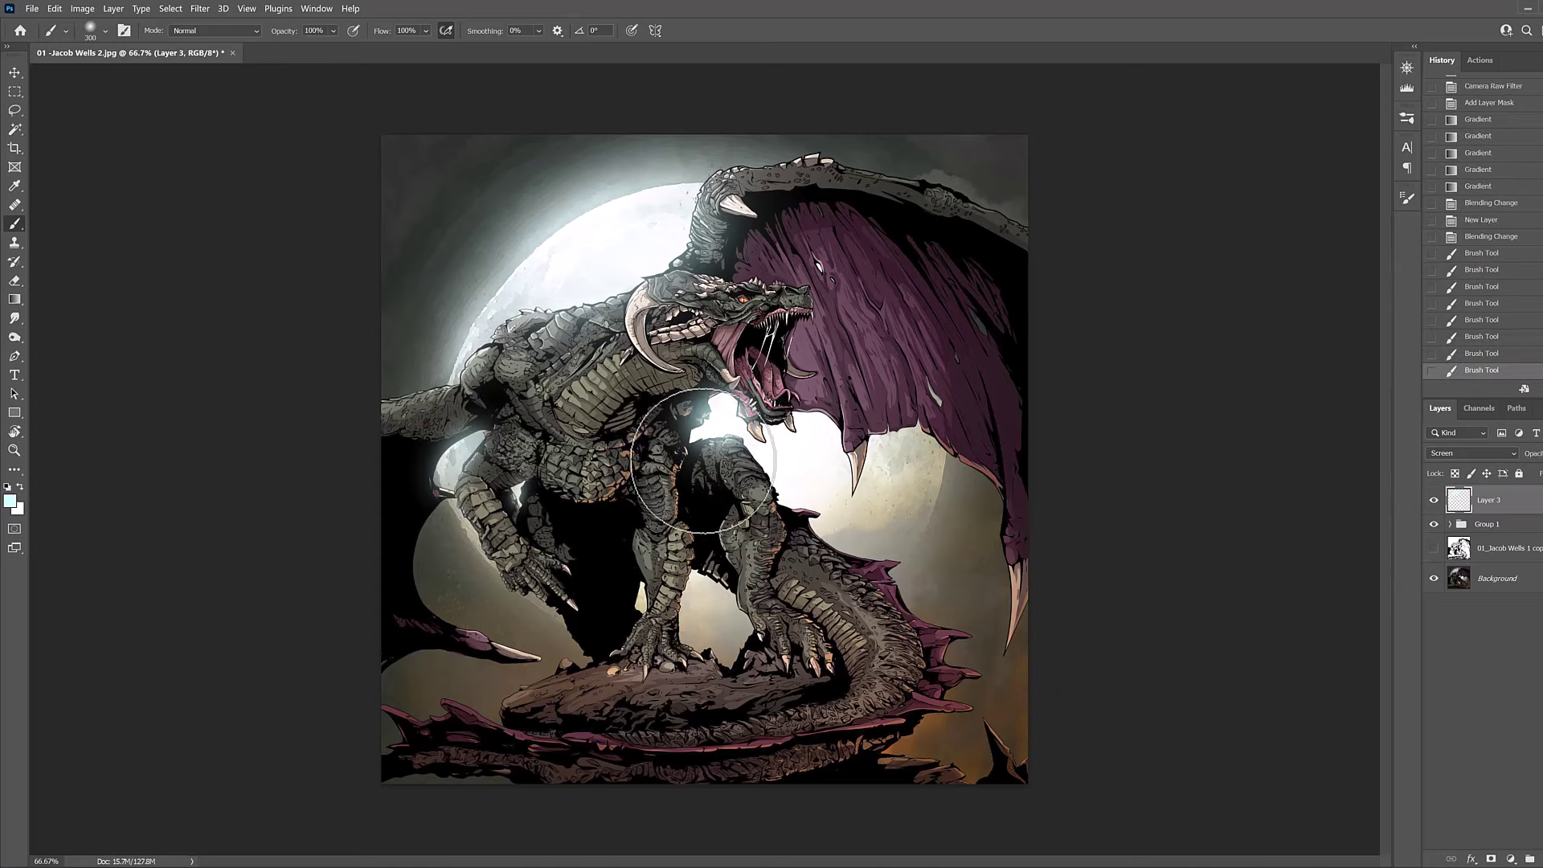
pyautogui.press(']')
pyautogui.press(']')
pyautogui.press(']')
pyautogui.press(']')
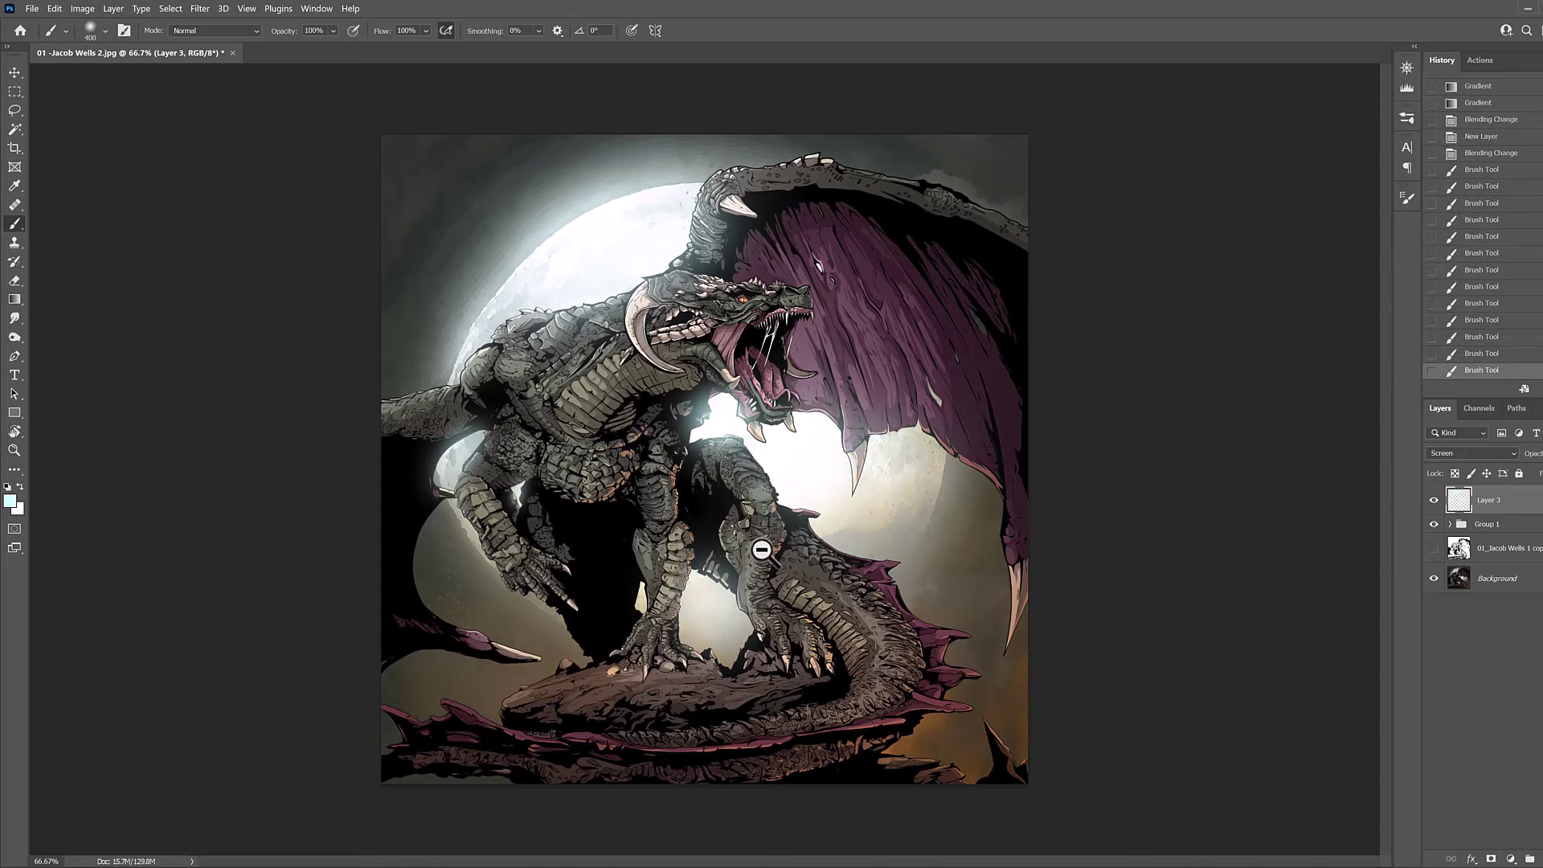
# Lower the opacity of Layer 3 and compare the artwork with the glow hidden and shown.
pyautogui.hotkey('ctrl', '-')
pyautogui.press('7')
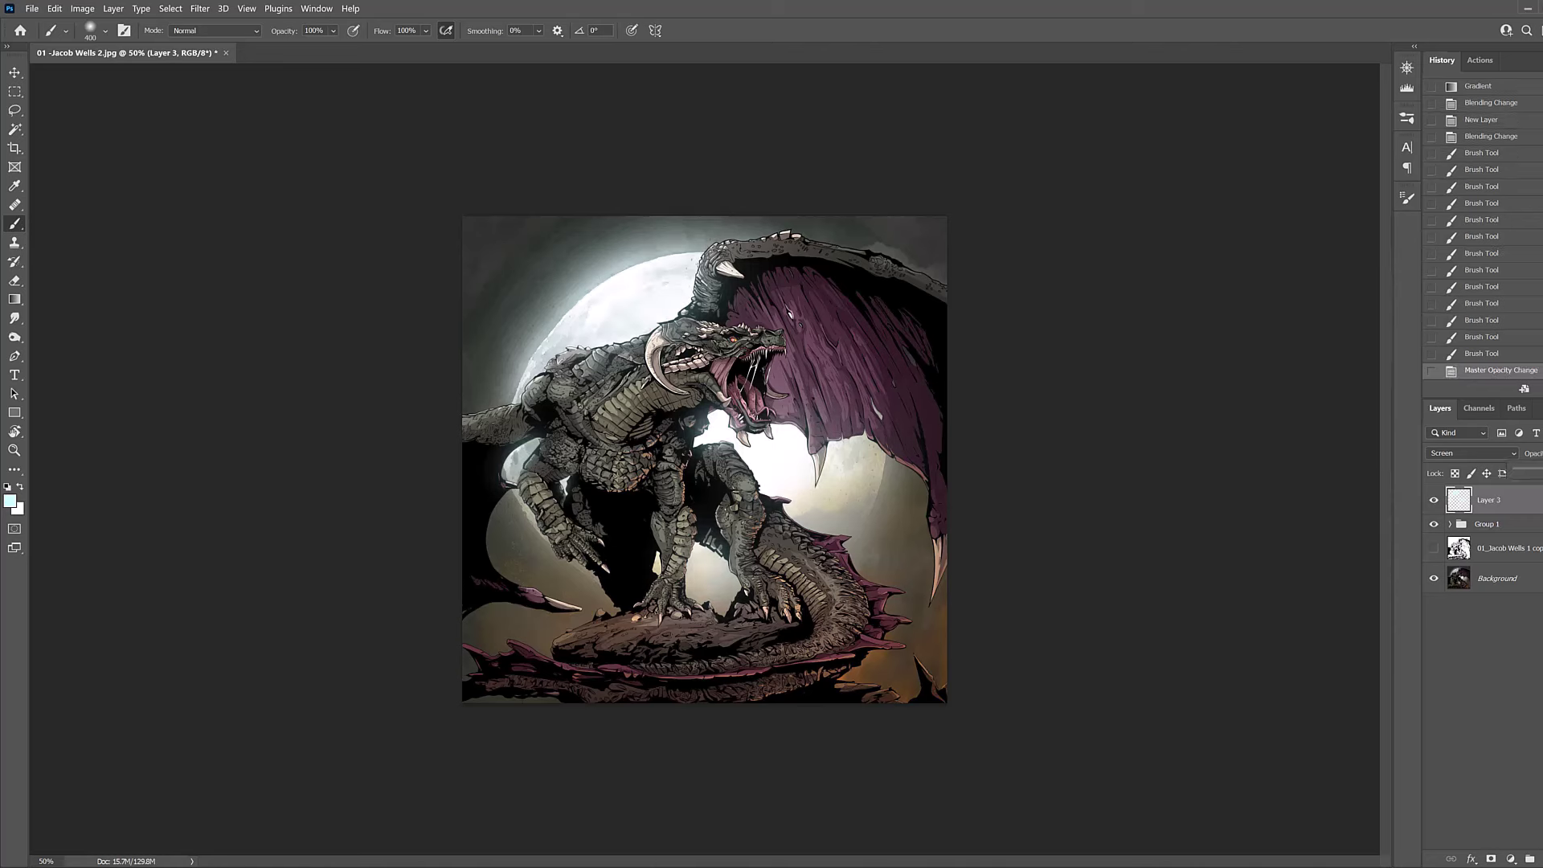
pyautogui.click(1434, 501)
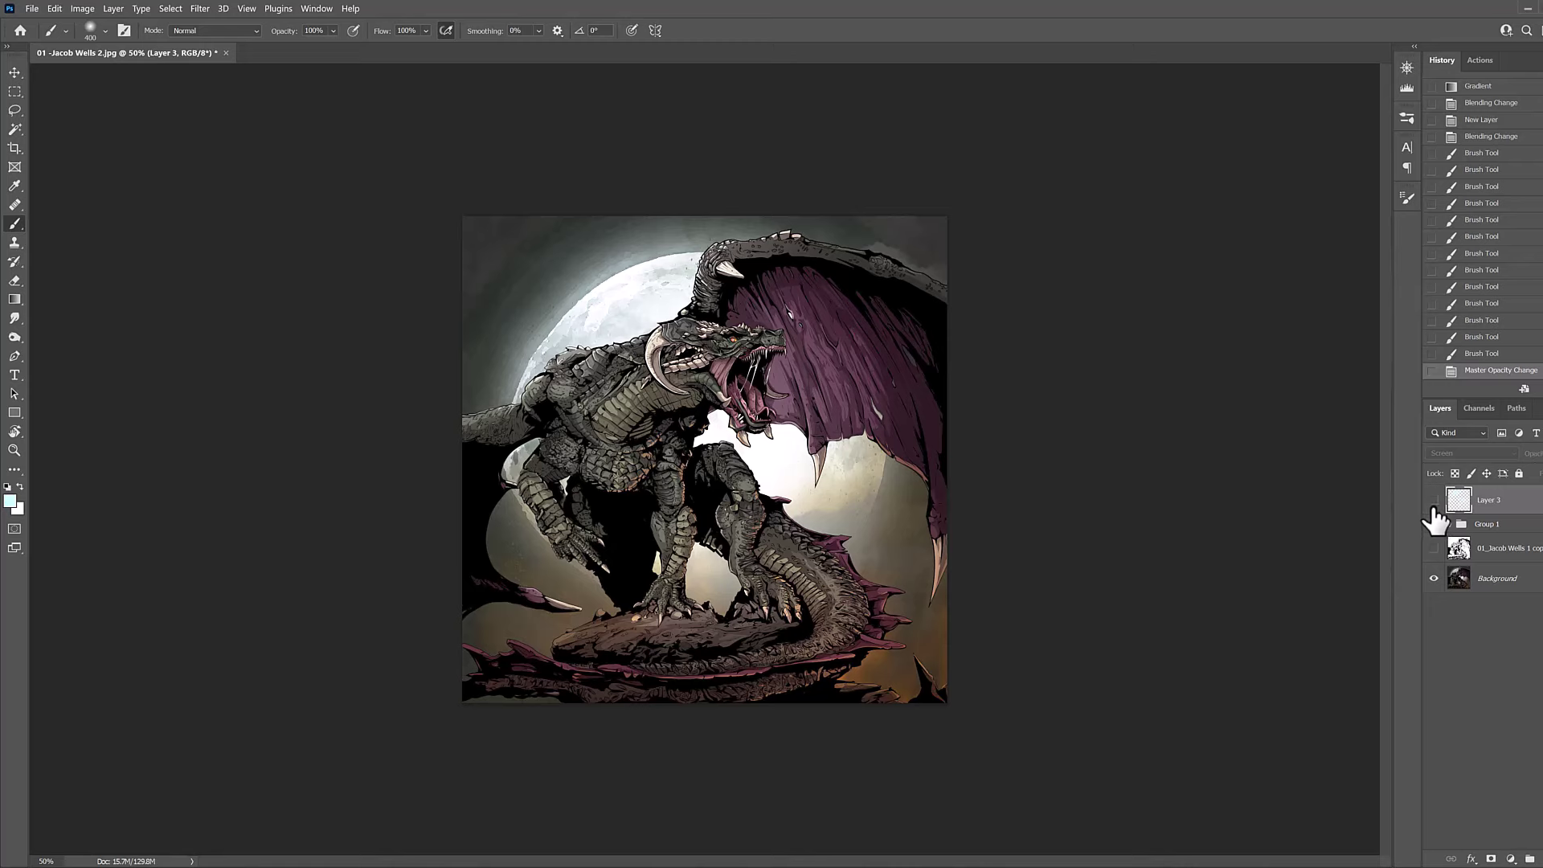
pyautogui.click(1434, 500)
pyautogui.click(1433, 507)
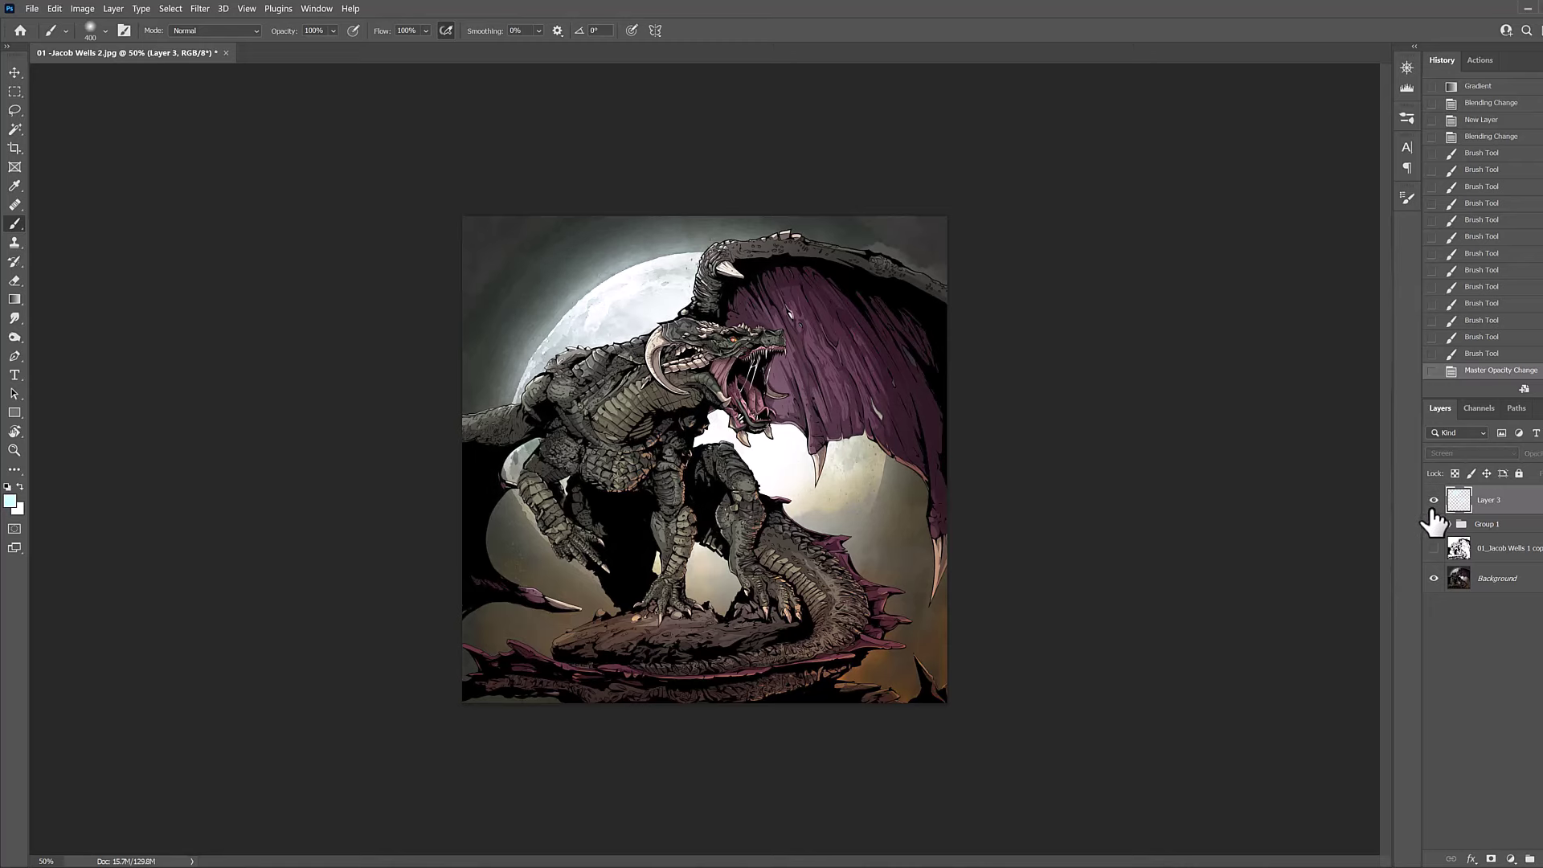
# Add a new layer above Layer 3 and set the foreground colour to pale yellow e9e0b9.
pyautogui.keyDown('ctrl'); pyautogui.click(704, 482); pyautogui.keyUp('ctrl')
pyautogui.click(14, 72)
pyautogui.keyDown('ctrl'); pyautogui.click(740, 434); pyautogui.keyUp('ctrl')
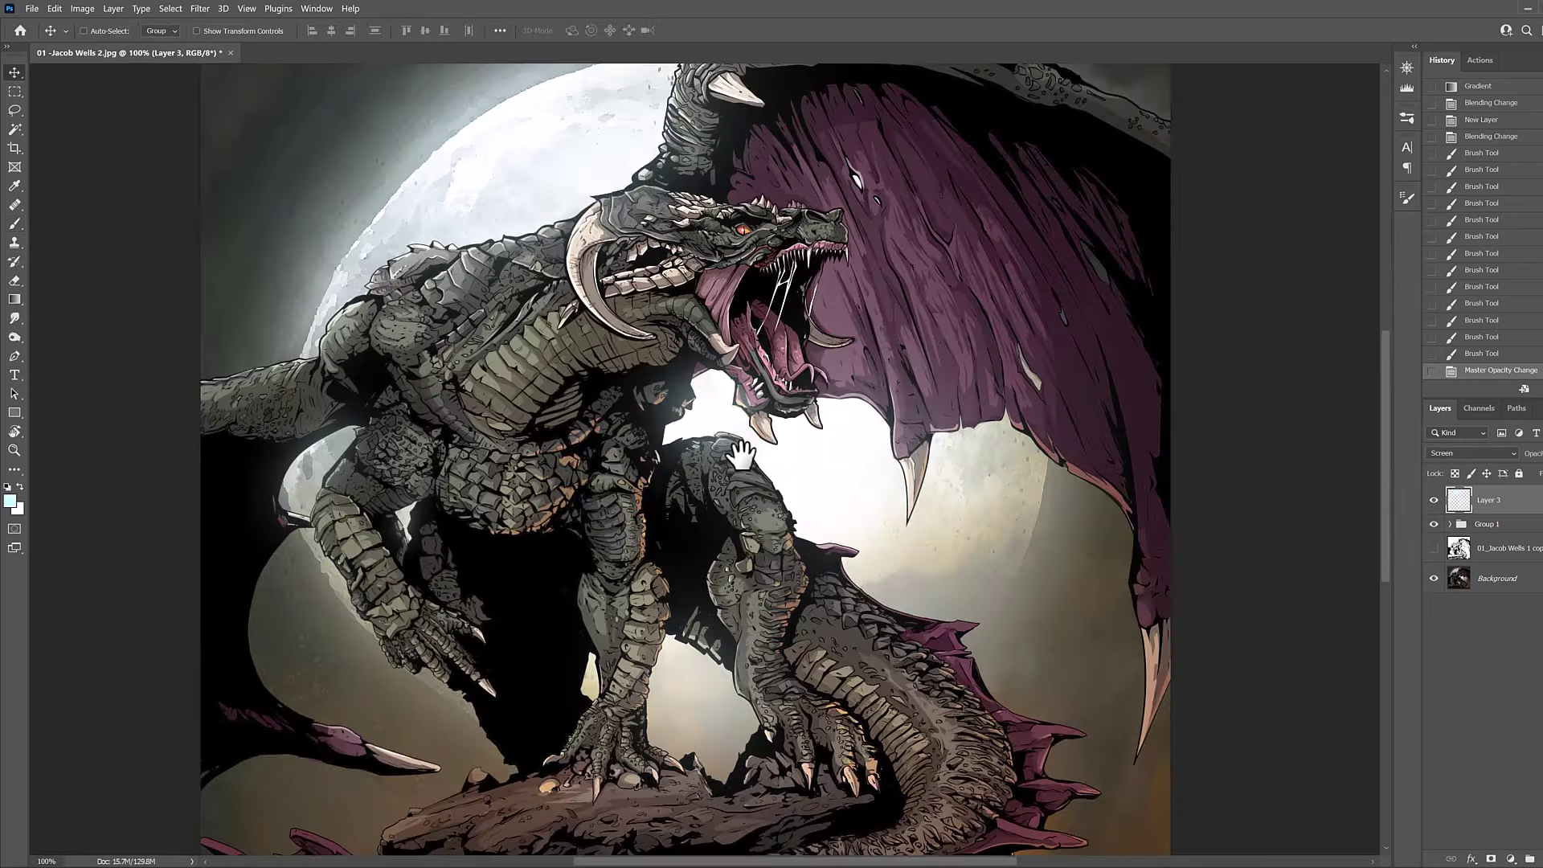
pyautogui.hotkey('ctrl', '-')
pyautogui.hotkey('ctrl', 'shift', 'alt', 'n')
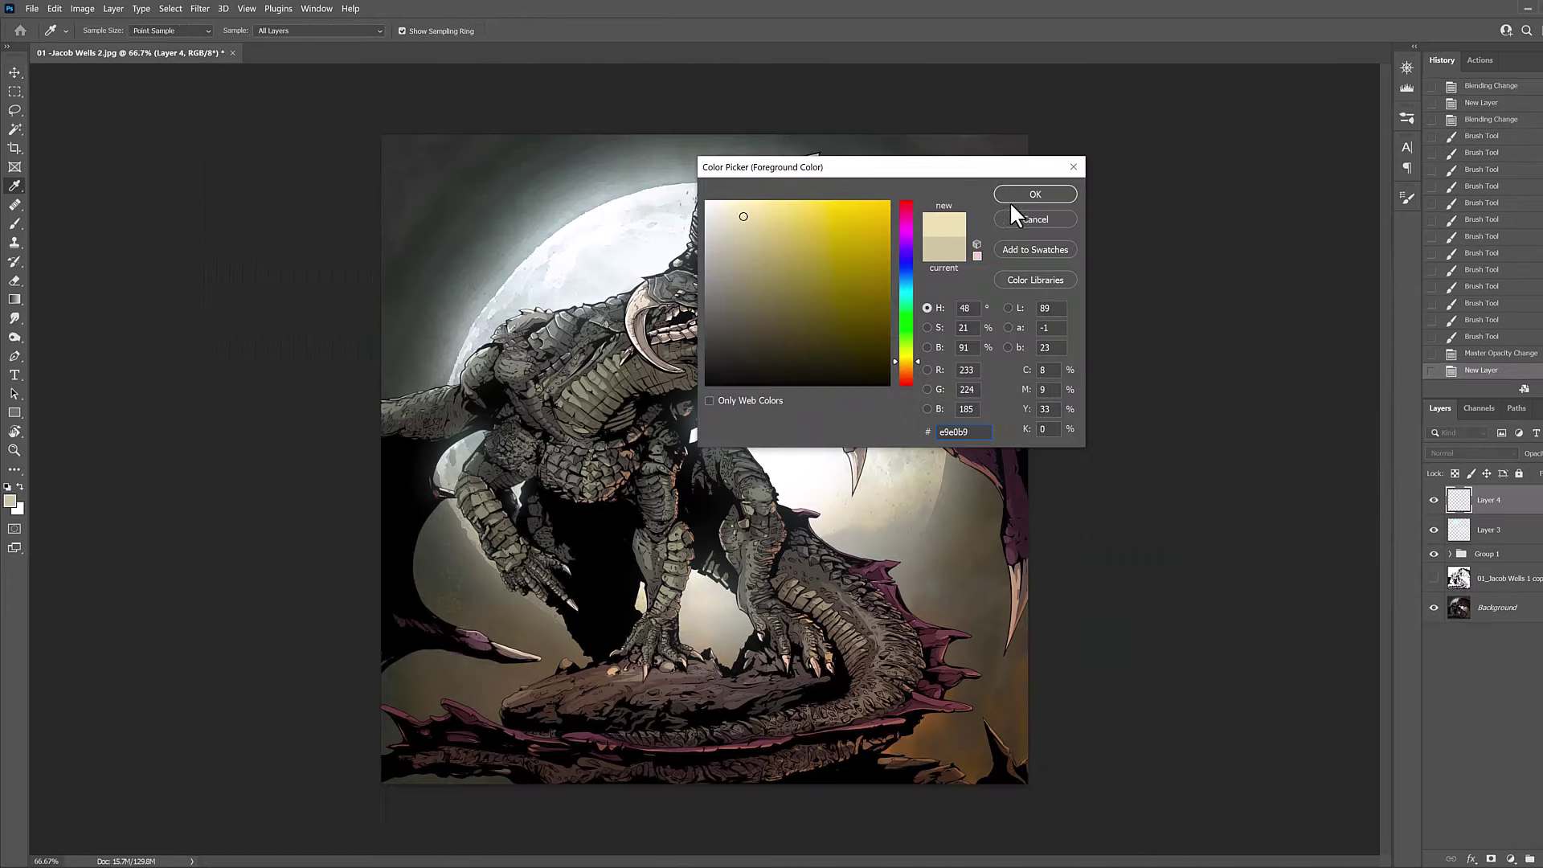
pyautogui.click(1044, 193)
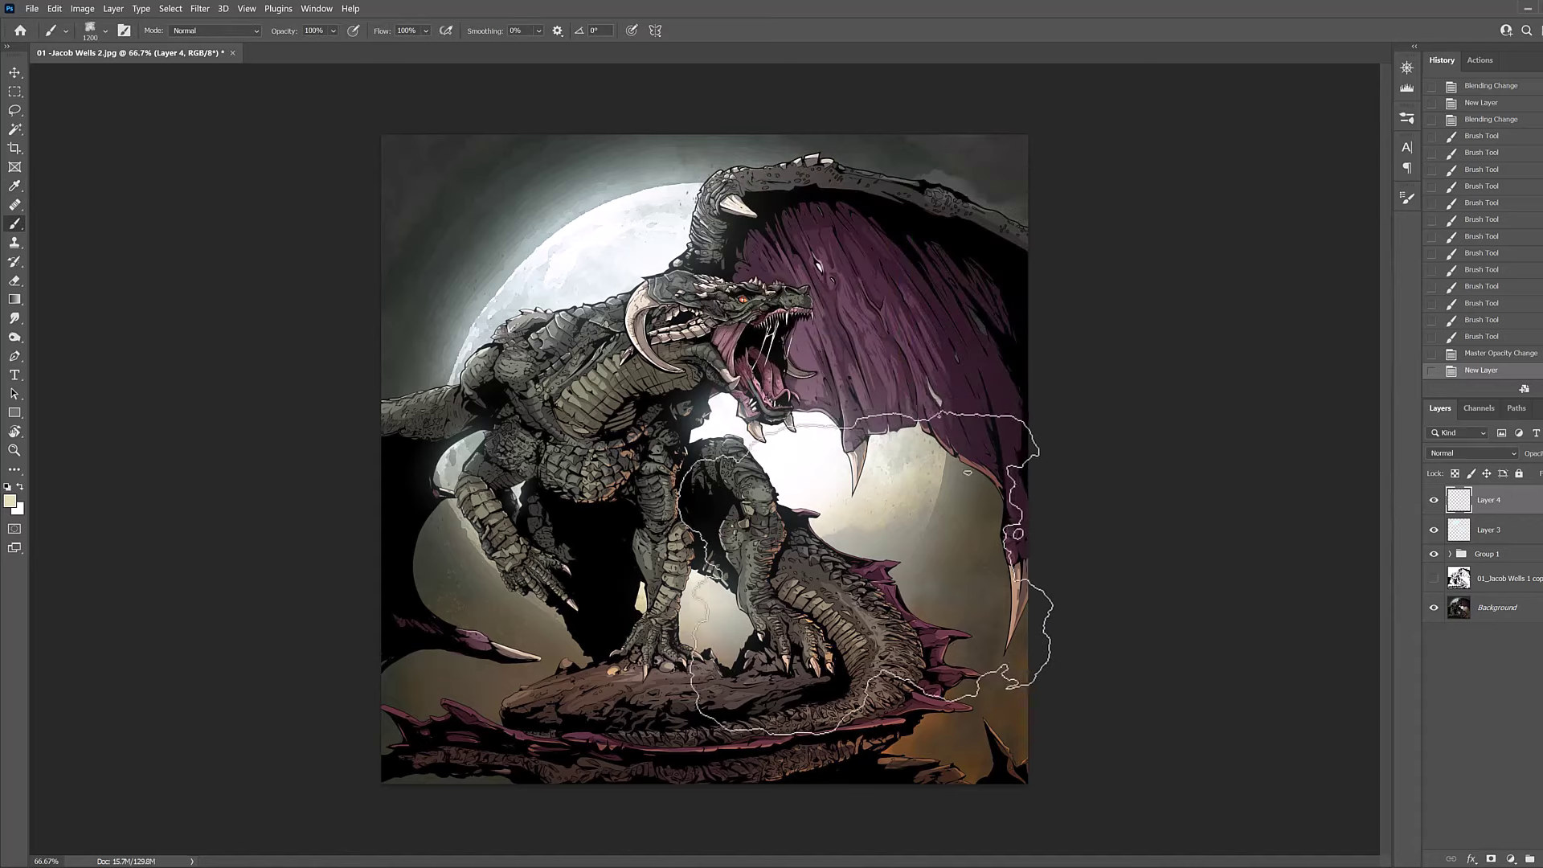
# Try pale dust clouds over the tail, rocks and bottom of the artwork with a large cloud-shaped brush, undoing each attempt.
pyautogui.click(876, 627)
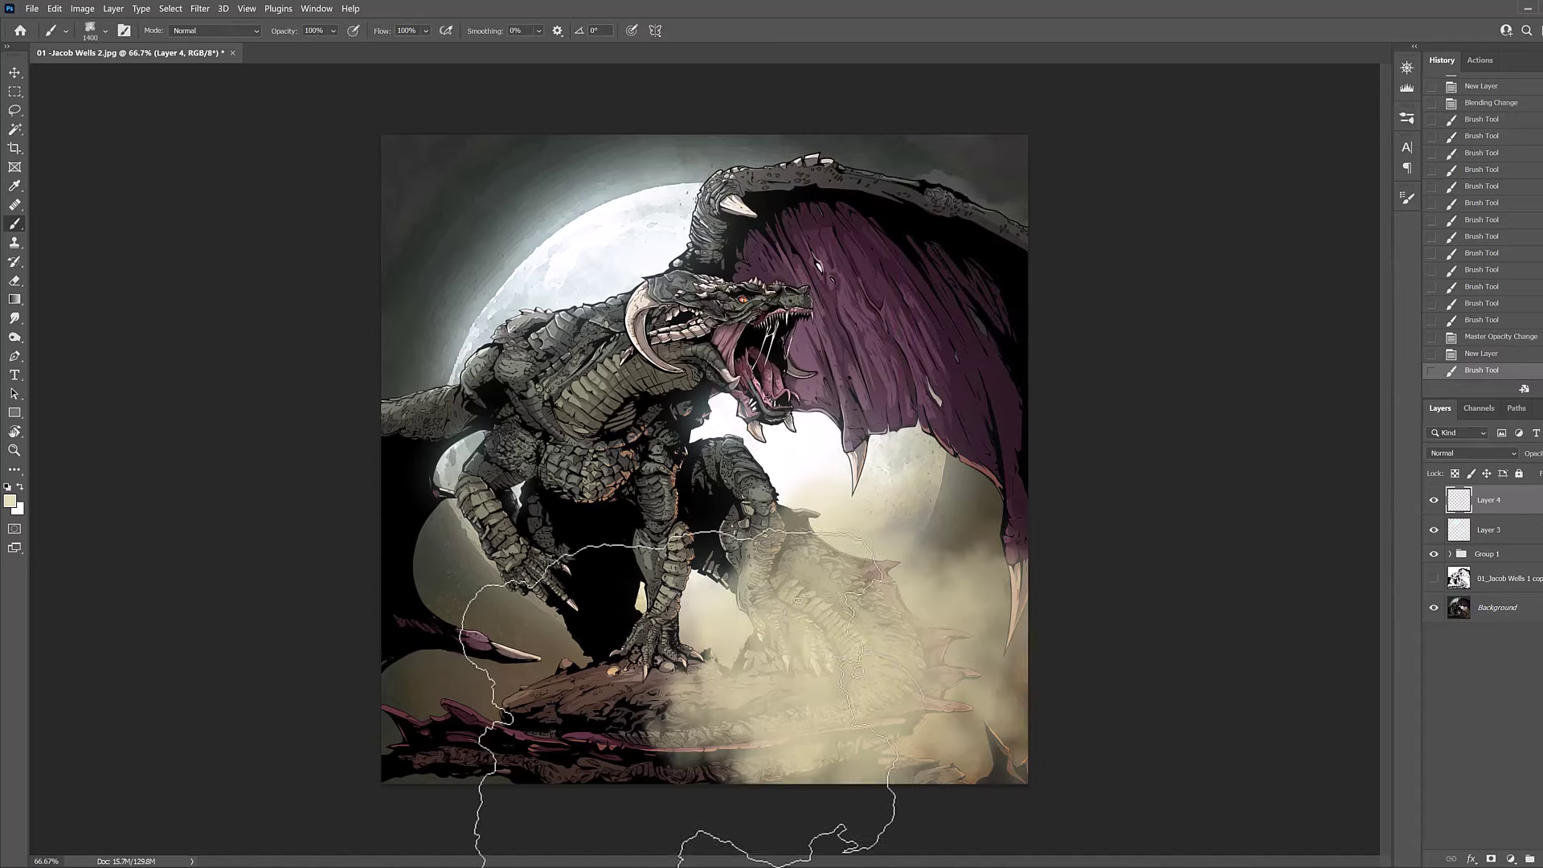
pyautogui.keyDown('alt'); pyautogui.click(842, 710); pyautogui.keyUp('alt')
pyautogui.hotkey('ctrl', 'z')
pyautogui.moveTo(964, 659); pyautogui.dragTo(562, 836)
pyautogui.hotkey('ctrl', 'z')
pyautogui.moveTo(909, 615); pyautogui.dragTo(723, 808)
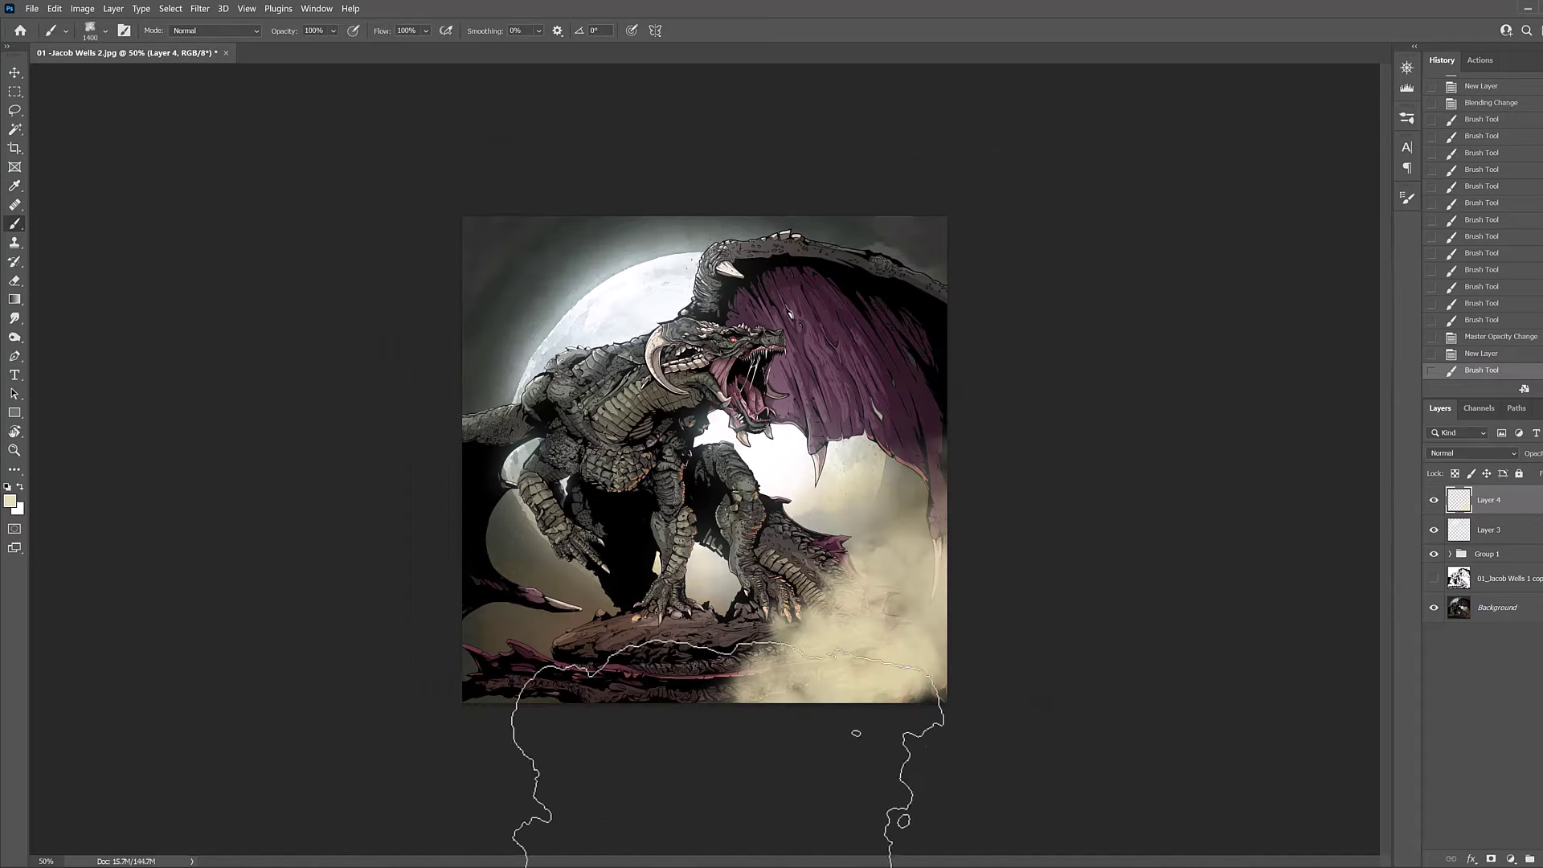
pyautogui.hotkey('ctrl', 'z')
pyautogui.moveTo(908, 691); pyautogui.dragTo(490, 808)
pyautogui.hotkey('ctrl', 'z')
pyautogui.moveTo(812, 708); pyautogui.dragTo(563, 812)
pyautogui.hotkey('ctrl', 'z')
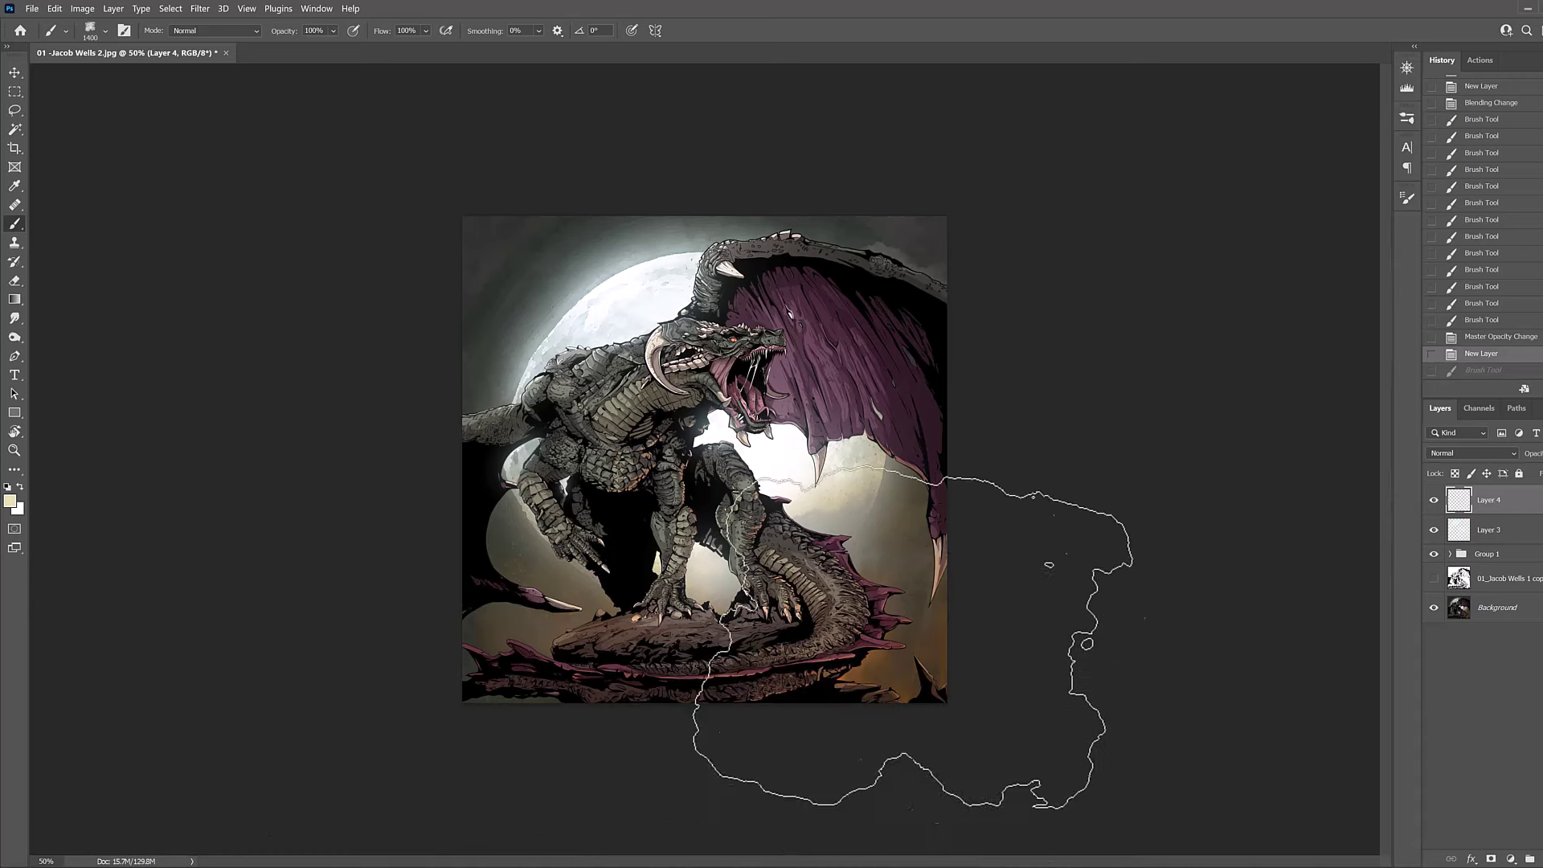
pyautogui.moveTo(912, 640); pyautogui.dragTo(830, 857)
pyautogui.hotkey('ctrl', 'z')
pyautogui.hotkey('ctrl', 'z')
pyautogui.moveTo(820, 683); pyautogui.dragTo(660, 860)
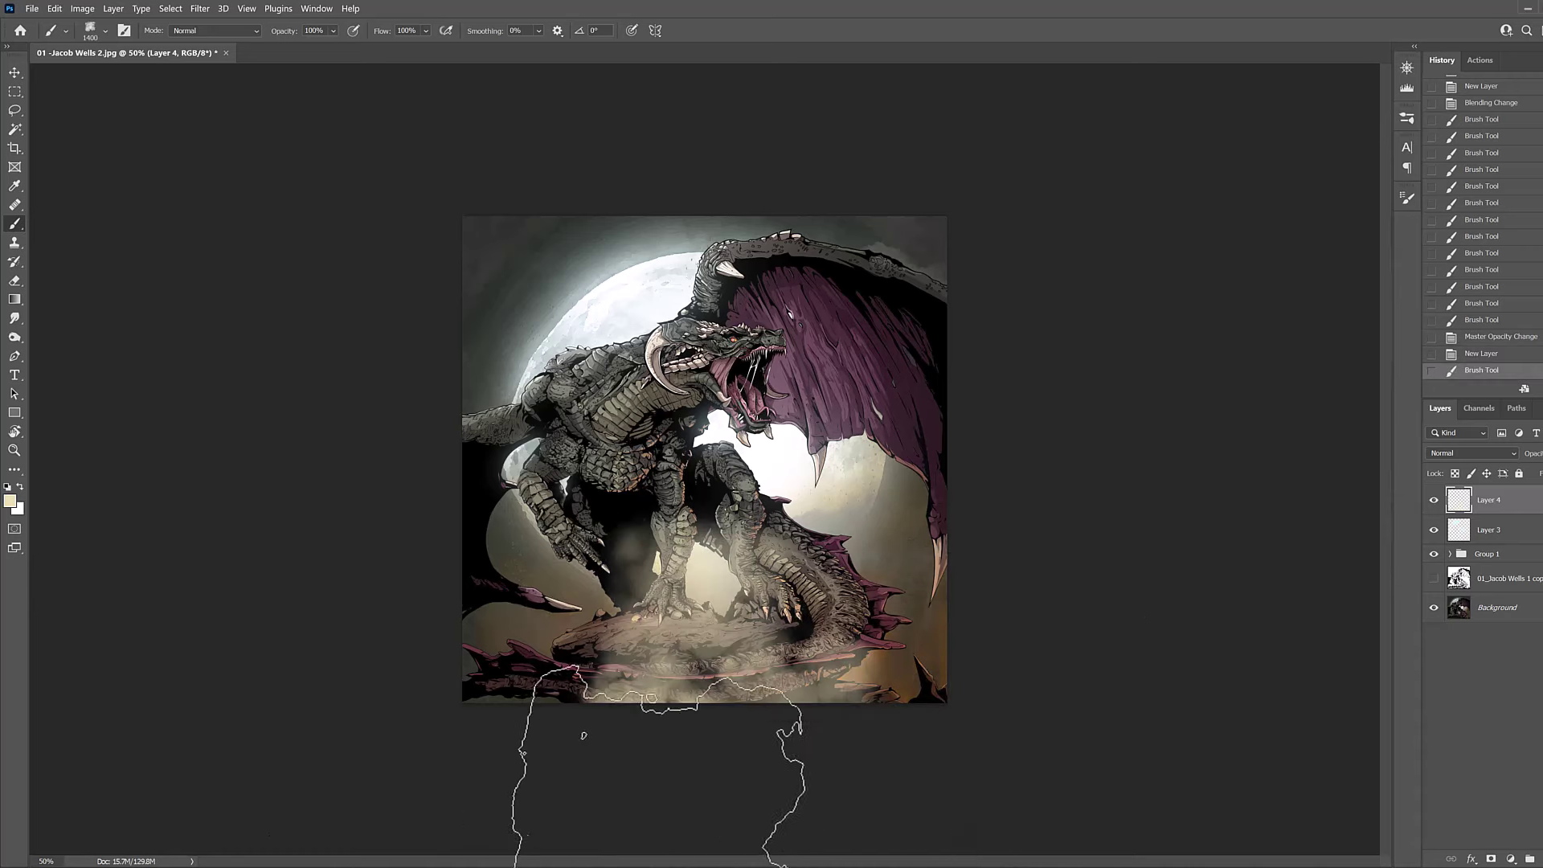
pyautogui.hotkey('ctrl', 'z')
pyautogui.moveTo(737, 579); pyautogui.dragTo(314, 812)
pyautogui.hotkey('ctrl', 'z')
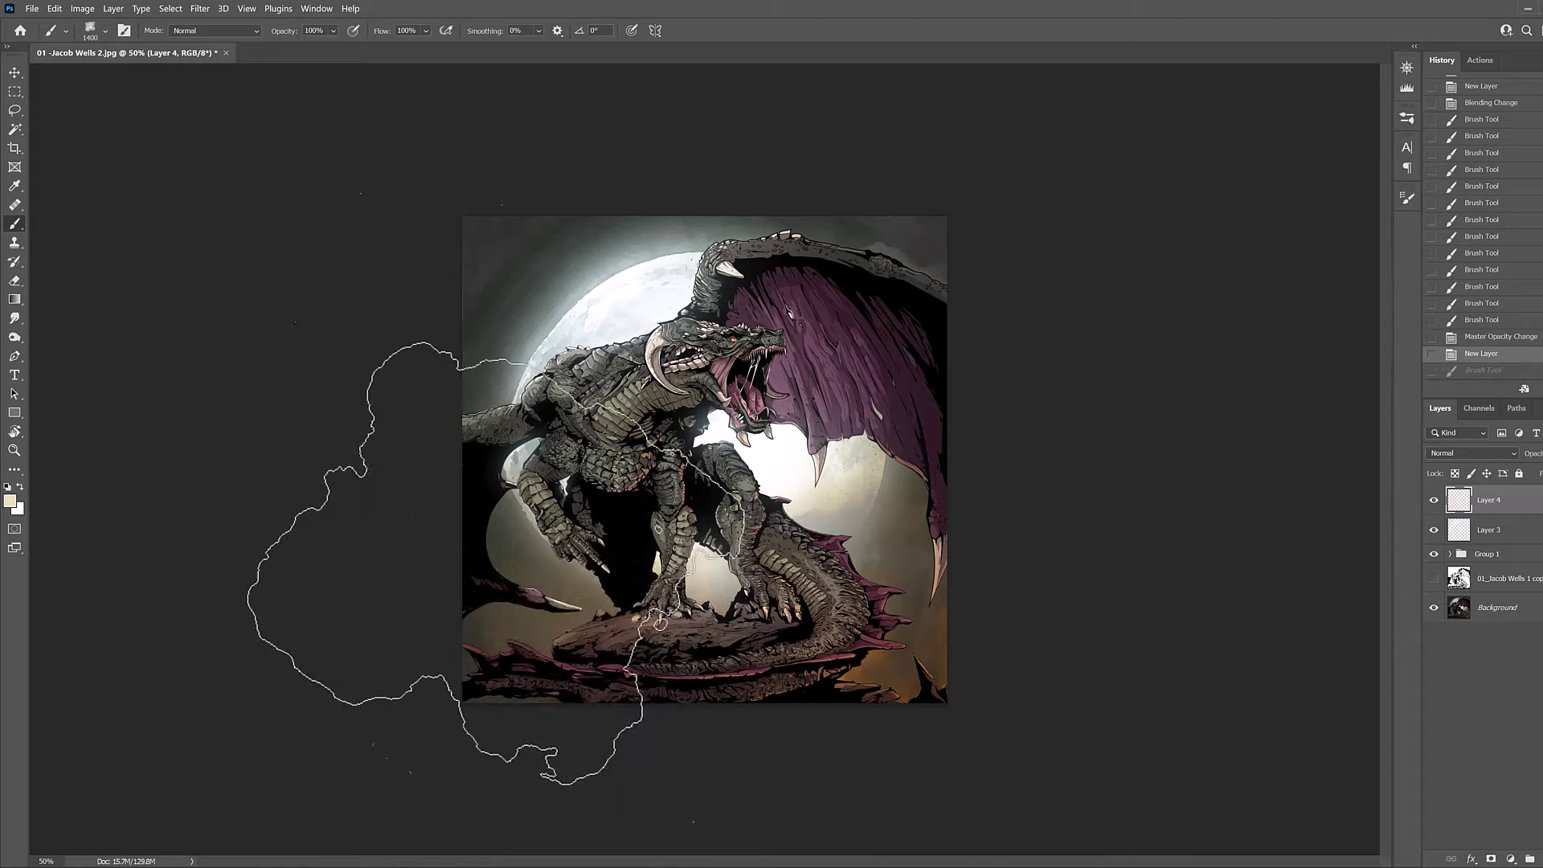
# Try dust clouds from the artwork's lower-left corner across the ground with a 1300 px brush, undoing each attempt.
pyautogui.click(490, 563)
pyautogui.hotkey('ctrl', 'z')
pyautogui.press('[')
pyautogui.click(474, 639)
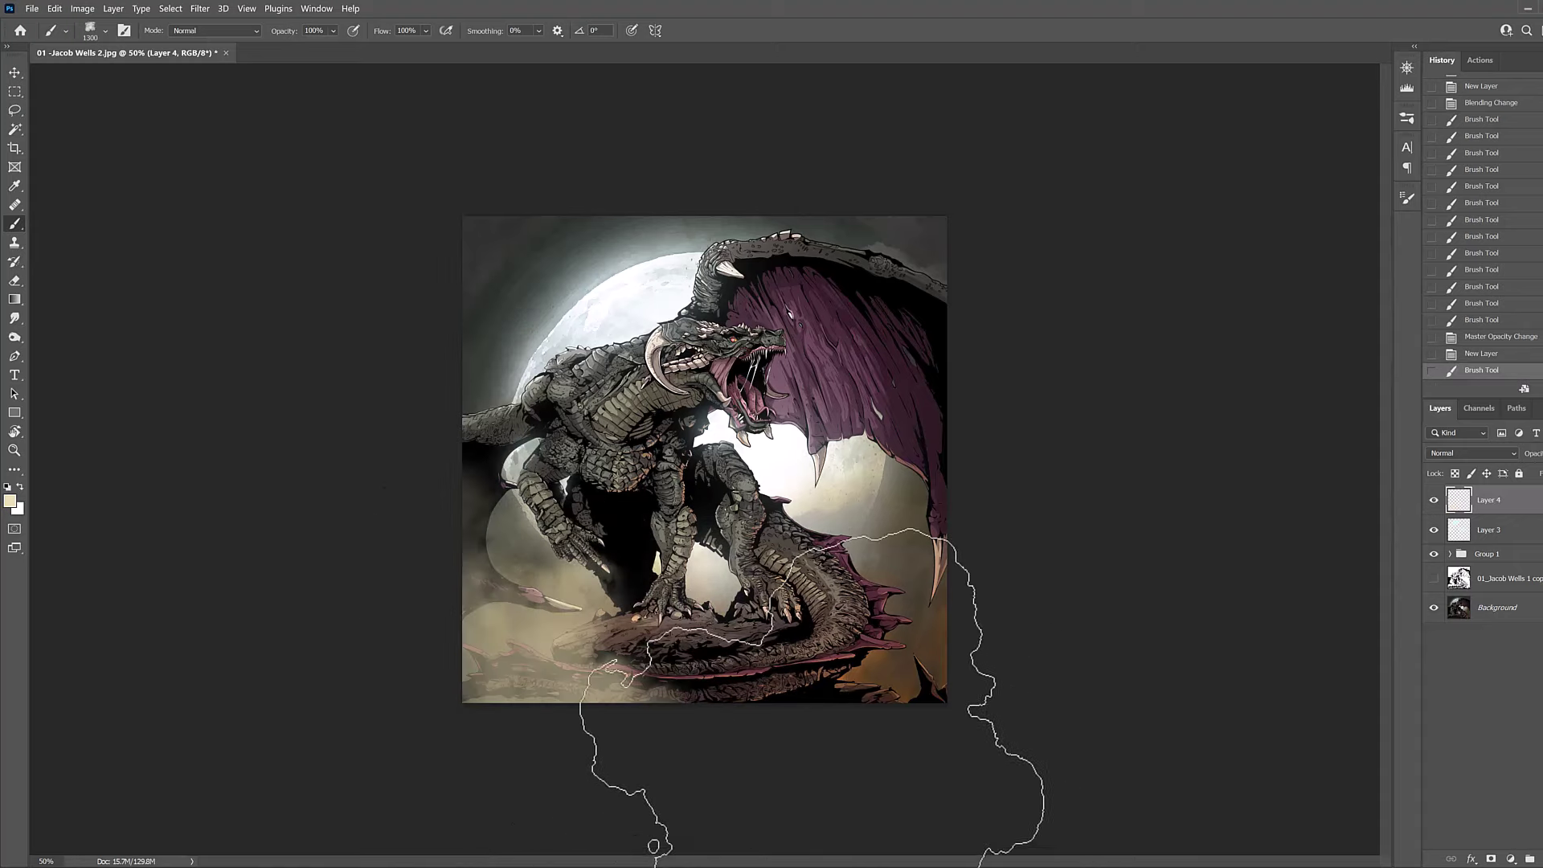
pyautogui.hotkey('ctrl', 'z')
pyautogui.click(470, 607)
pyautogui.hotkey('ctrl', 'z')
pyautogui.moveTo(347, 651); pyautogui.dragTo(1049, 672)
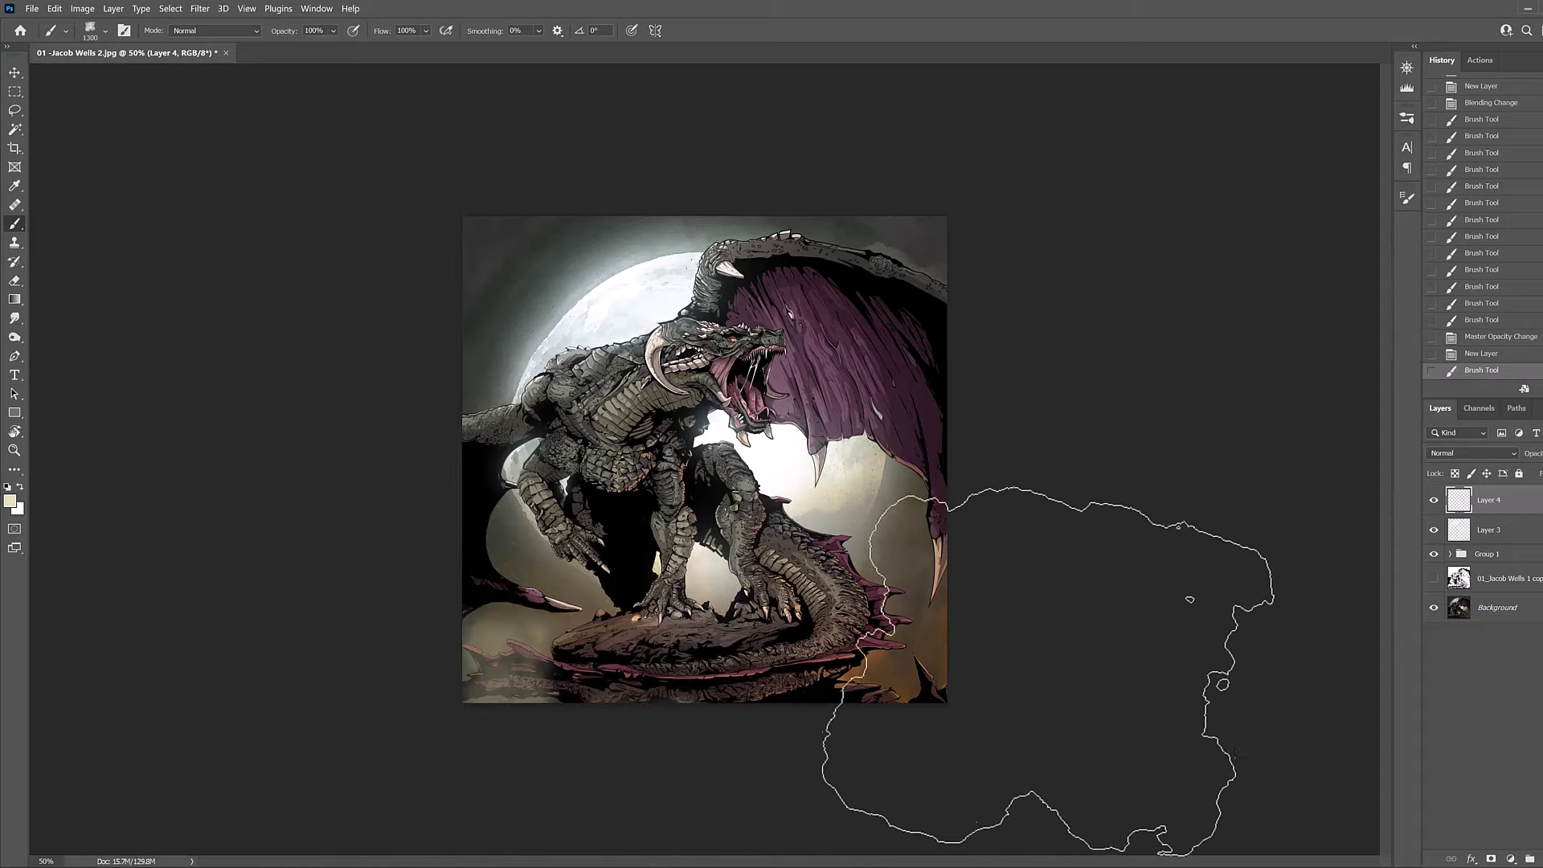
pyautogui.hotkey('ctrl', 'z')
pyautogui.moveTo(482, 669); pyautogui.dragTo(1089, 715)
pyautogui.hotkey('ctrl', 'z')
# Paint dust over the rocks and tail spikes in the artwork's lower-right corner with a 1300 px brush, and undo the extra 1200 px stroke.
pyautogui.moveTo(804, 723); pyautogui.dragTo(1026, 523)
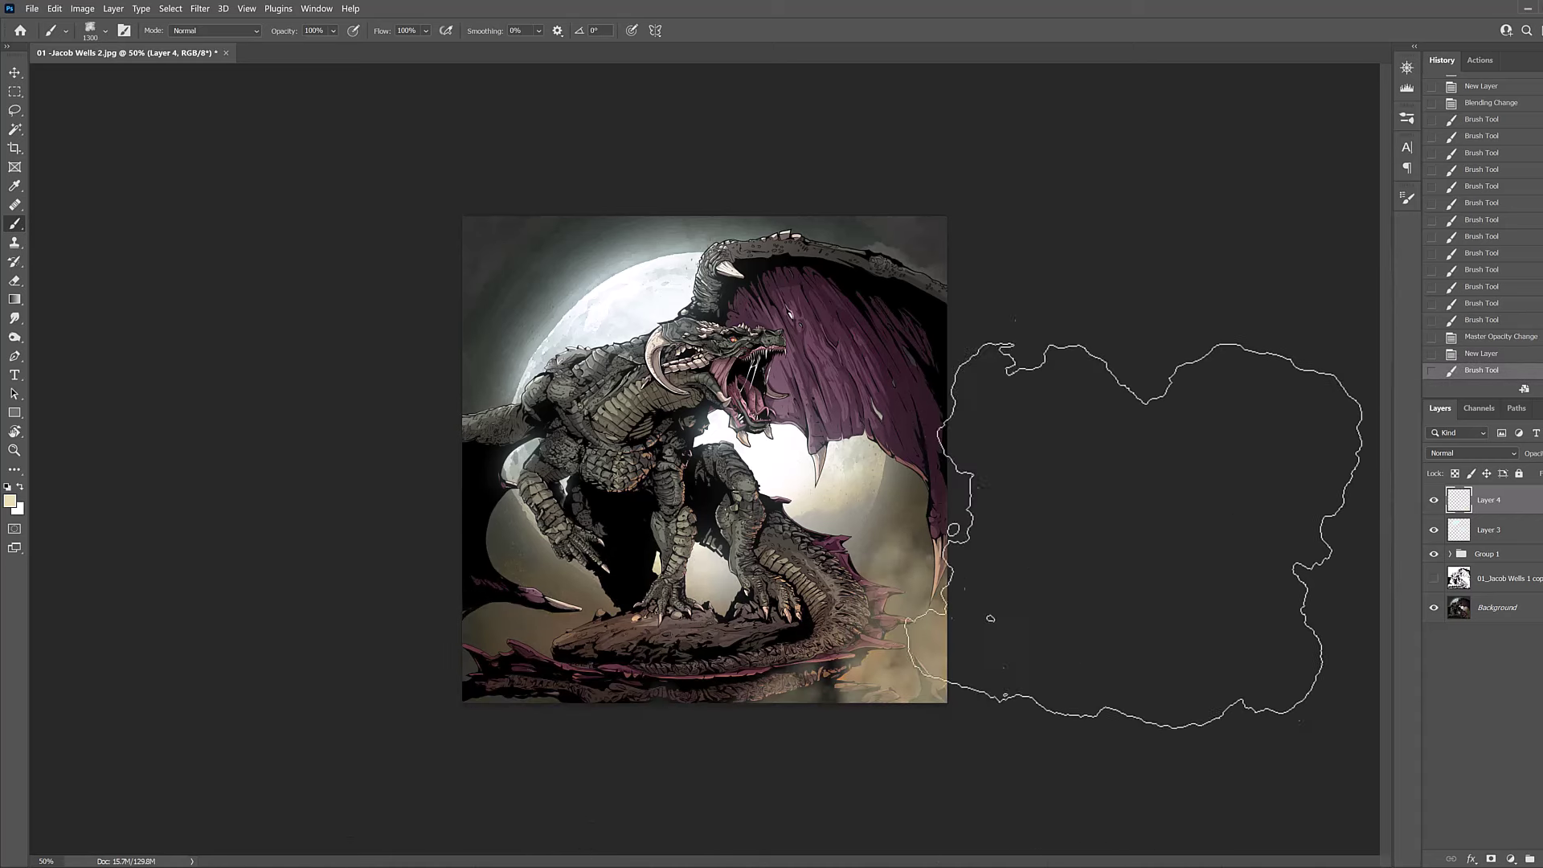
pyautogui.press('[')
pyautogui.moveTo(619, 776); pyautogui.dragTo(951, 571)
pyautogui.hotkey('ctrl', 'z')
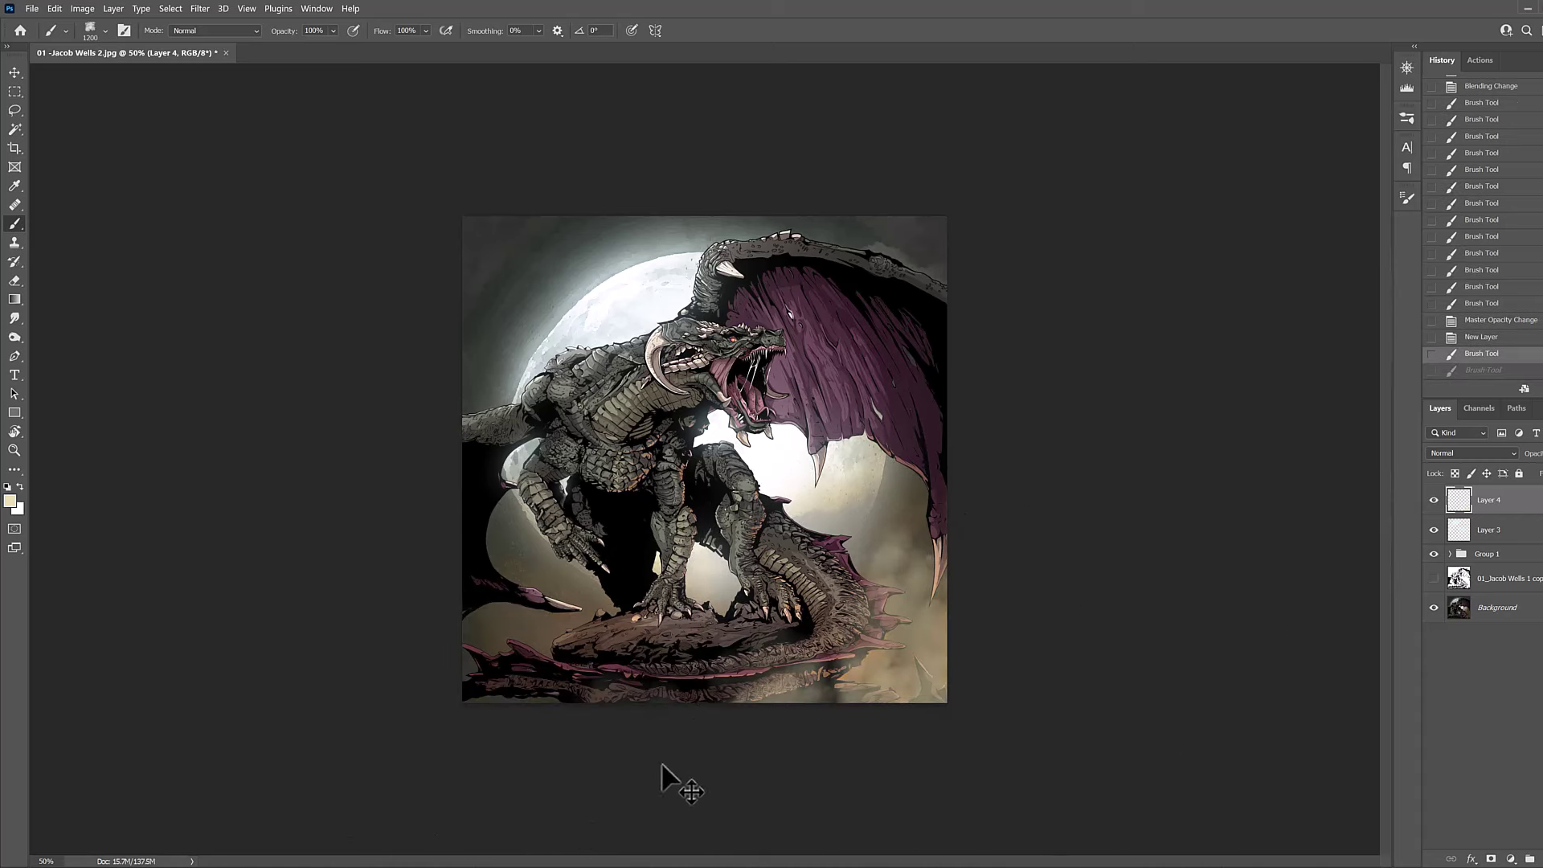
# Try dust clouds rising from below the artwork across the tail with a 1200 px brush, undoing each attempt.
pyautogui.moveTo(667, 763); pyautogui.dragTo(1008, 555)
pyautogui.hotkey('ctrl', 'z')
pyautogui.moveTo(844, 715); pyautogui.dragTo(892, 514)
pyautogui.hotkey('ctrl', 'z')
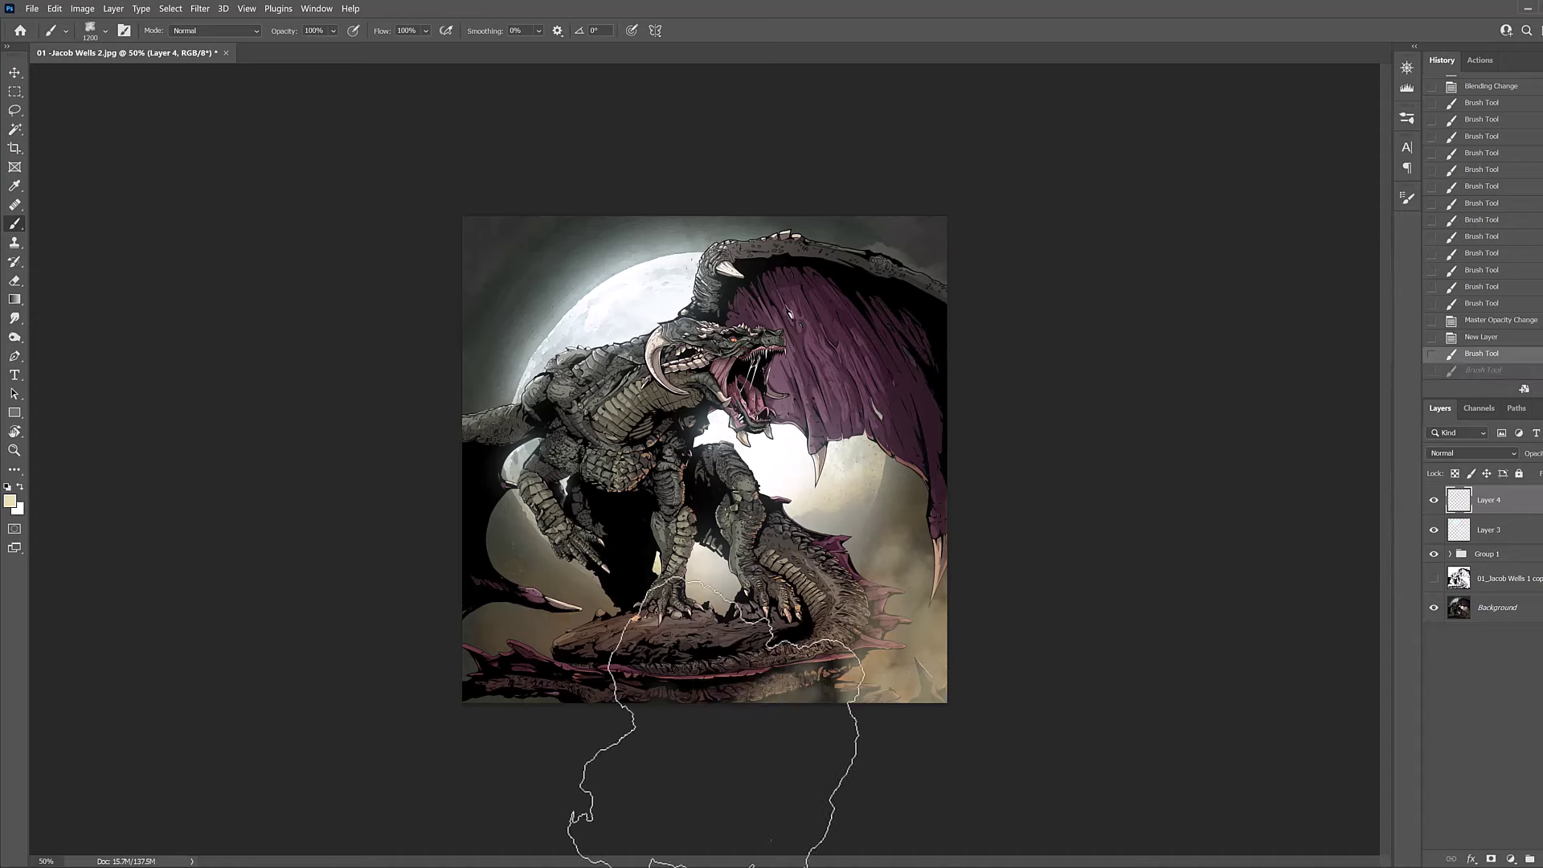
# Paint pale dust up the artwork's right edge over the wing and tail spikes, and undo the extra stroke.
pyautogui.moveTo(716, 792); pyautogui.dragTo(904, 454)
pyautogui.moveTo(631, 808)
pyautogui.mouseDown()
pyautogui.moveTo(885, 563)
pyautogui.moveTo(944, 361)
pyautogui.mouseUp()
pyautogui.click(952, 627)
pyautogui.click(925, 595)
pyautogui.hotkey('ctrl', 'z')
# Reduce the cloud brush to 600 px and sample white from the moon as the painting colour.
pyautogui.hotkey('ctrl', '+')
pyautogui.press('[')
pyautogui.press('[')
pyautogui.press('[')
pyautogui.press('[')
pyautogui.press('[')
pyautogui.press('[')
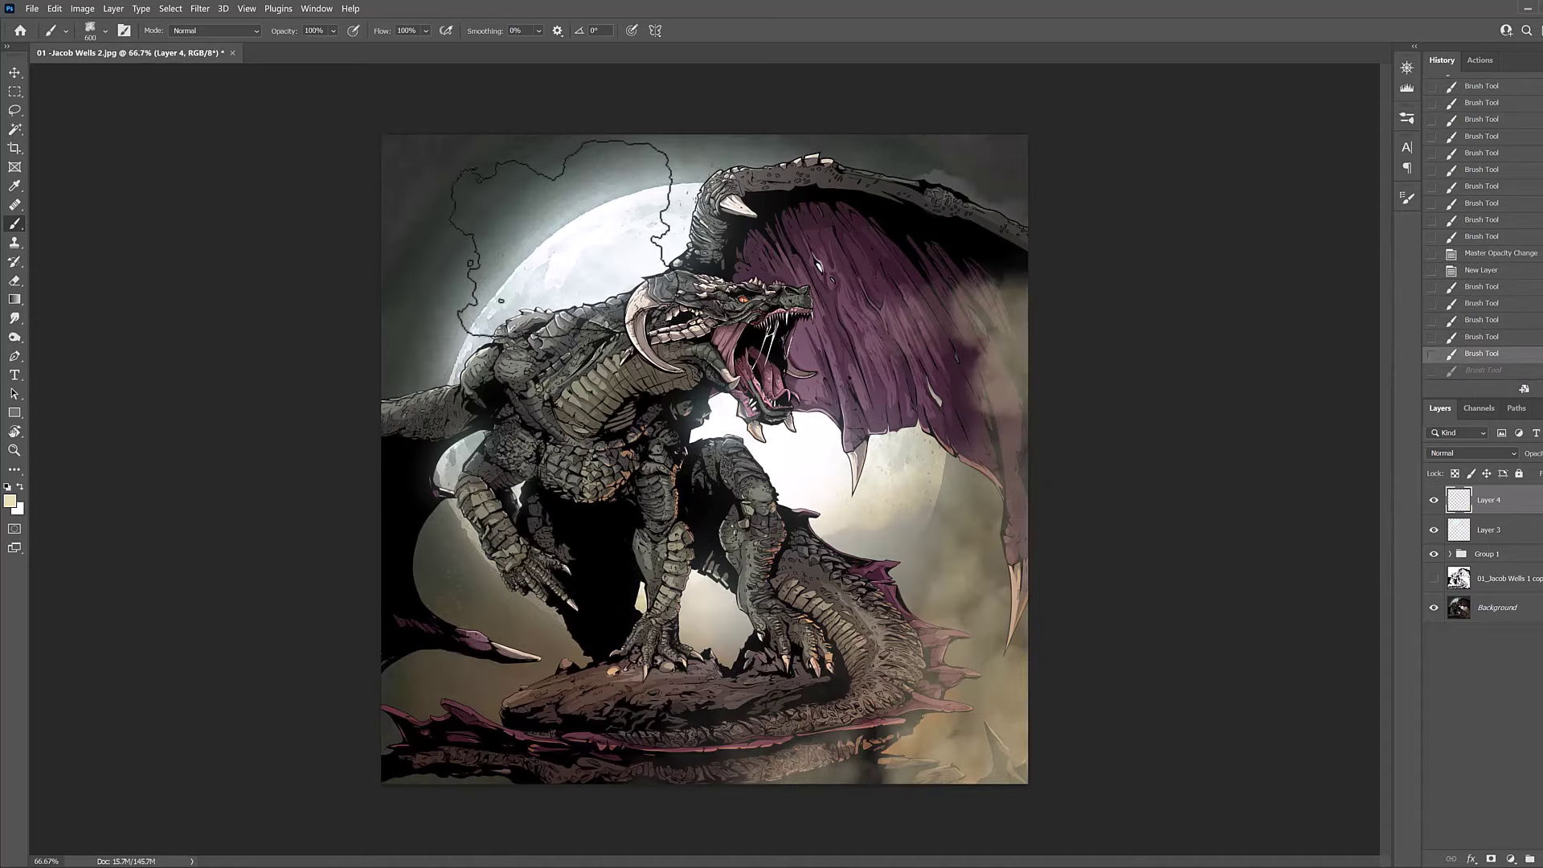
pyautogui.keyDown('alt'); pyautogui.click(545, 271); pyautogui.keyUp('alt')
pyautogui.keyDown('ctrl'); pyautogui.click(811, 362); pyautogui.keyUp('ctrl')
pyautogui.moveTo(750, 409); pyautogui.dragTo(562, 526)
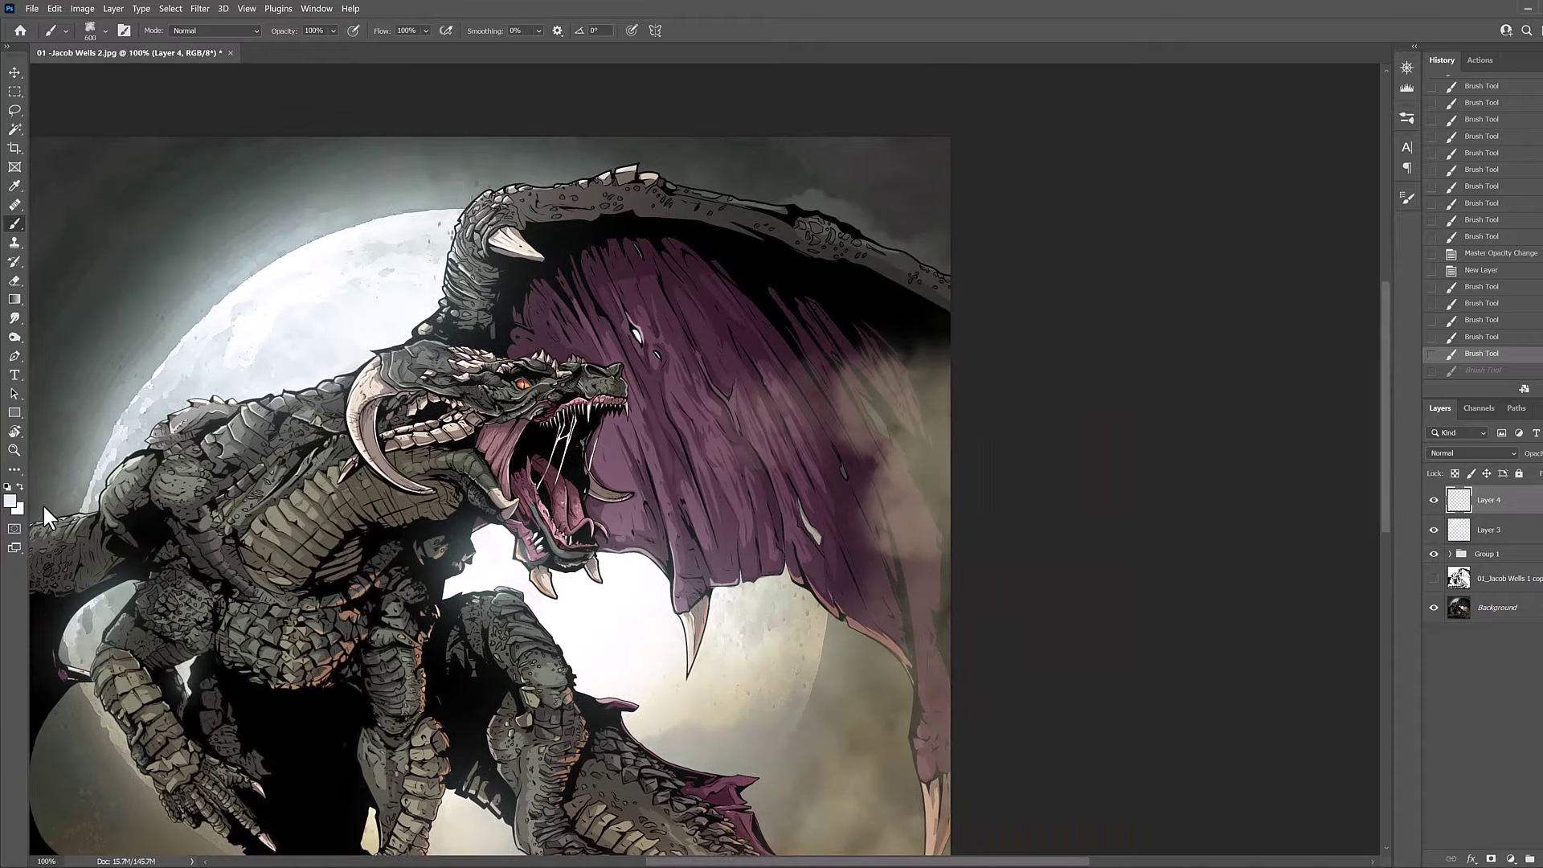
# Try white breath mist over the wing in front of the dragon's mouth with a 400 to 500 px brush, undoing the attempts.
pyautogui.press('[')
pyautogui.press('[')
pyautogui.press('[')
pyautogui.press('[')
pyautogui.press('[')
pyautogui.press('[')
pyautogui.click(683, 357)
pyautogui.press(']')
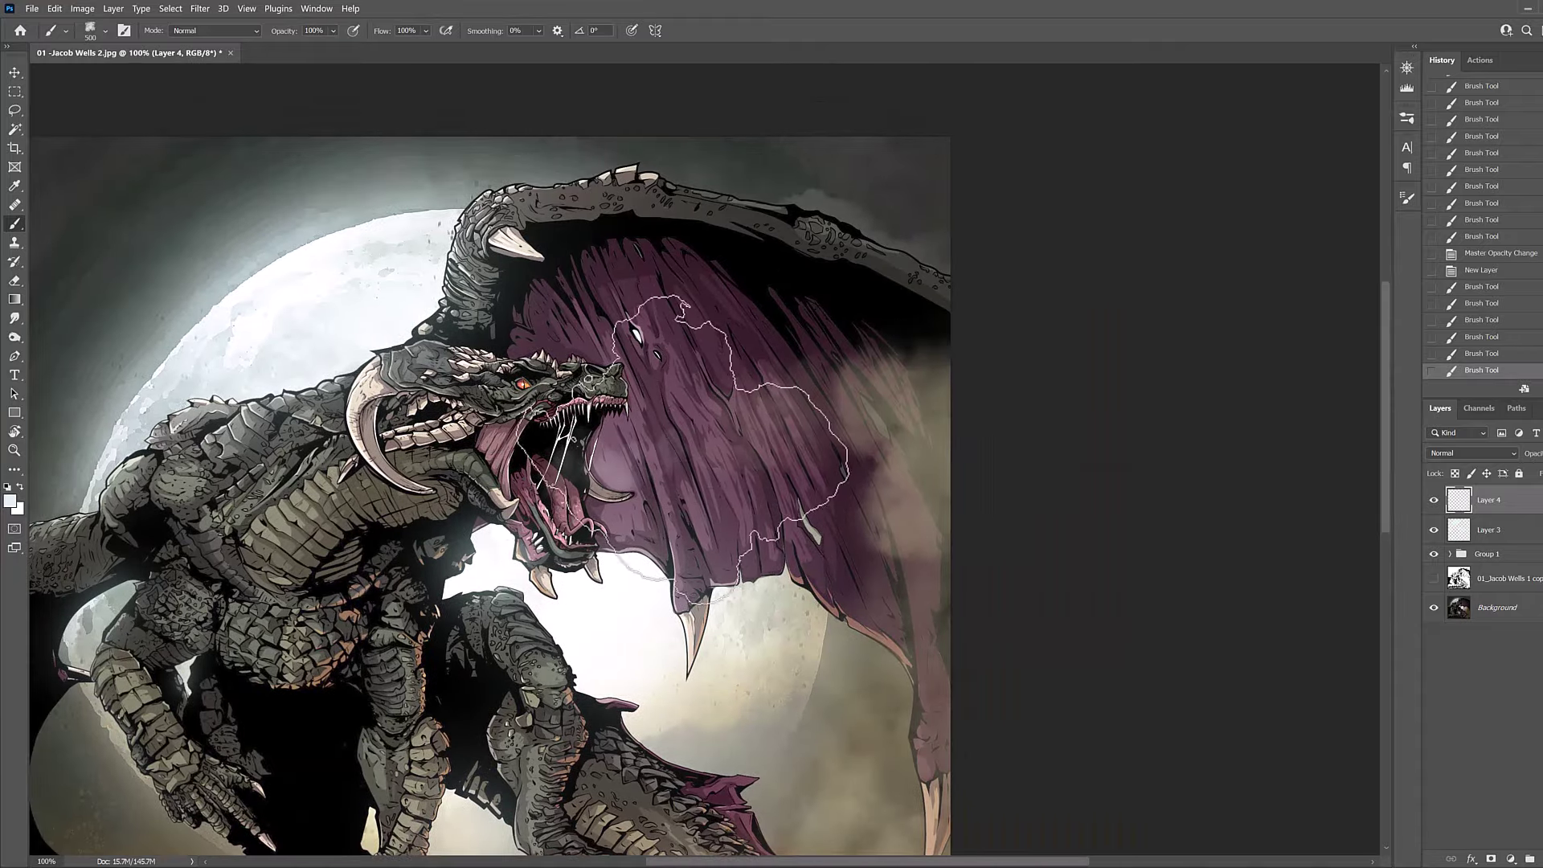
pyautogui.moveTo(716, 434)
pyautogui.mouseDown()
pyautogui.moveTo(696, 374)
pyautogui.moveTo(700, 386)
pyautogui.mouseUp()
pyautogui.hotkey('ctrl', 'z')
pyautogui.click(681, 450)
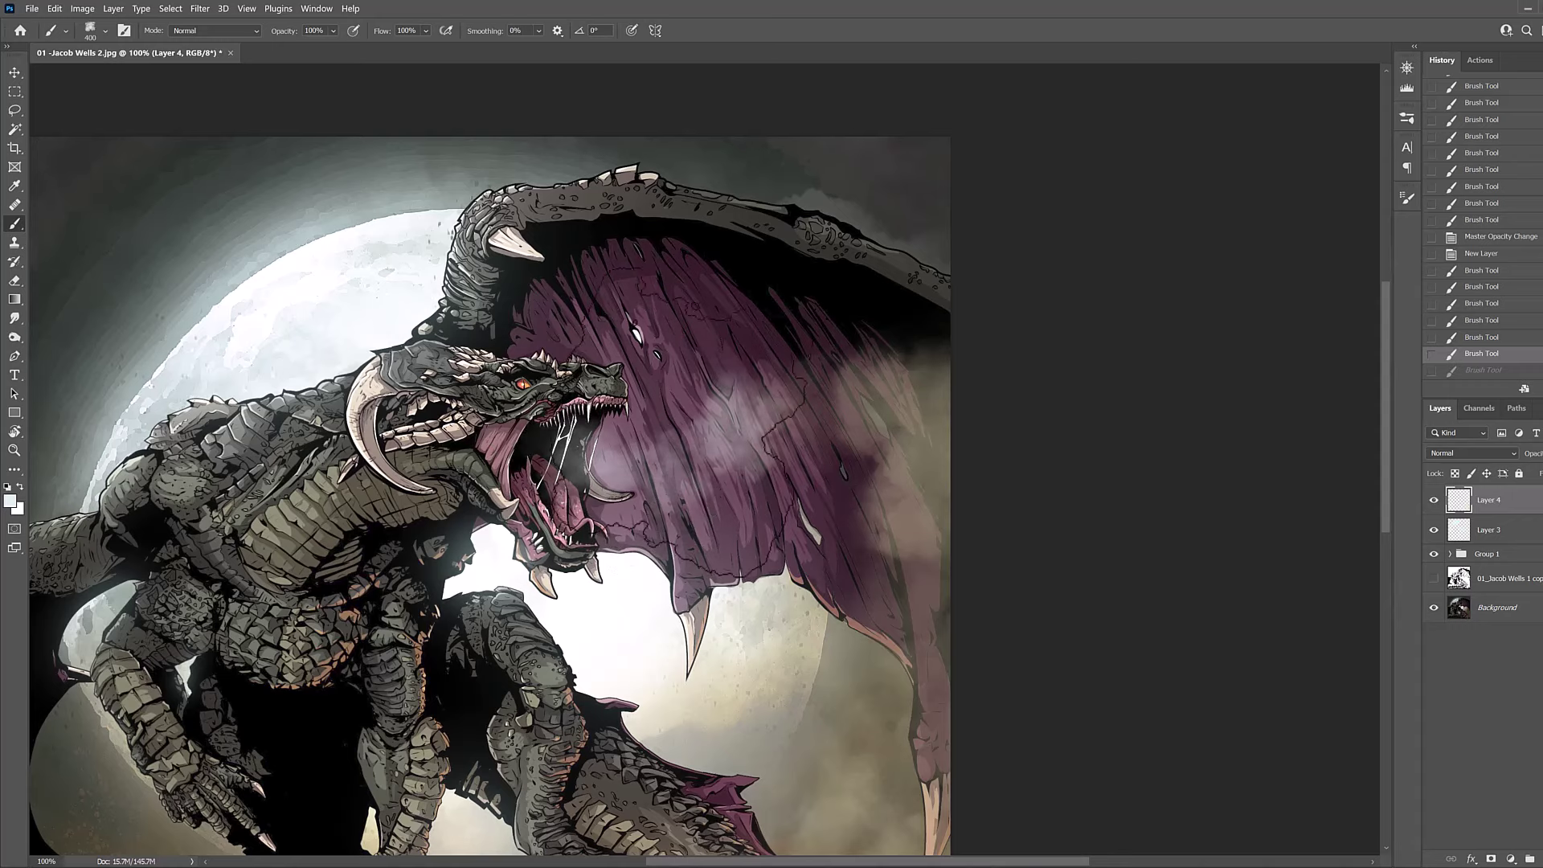
pyautogui.hotkey('ctrl', 'z')
# Paint a soft puff of white breath mist coming out of the dragon's open mouth, undoing the misplaced puffs.
pyautogui.click(647, 426)
pyautogui.hotkey('ctrl', 'z')
pyautogui.click(714, 386)
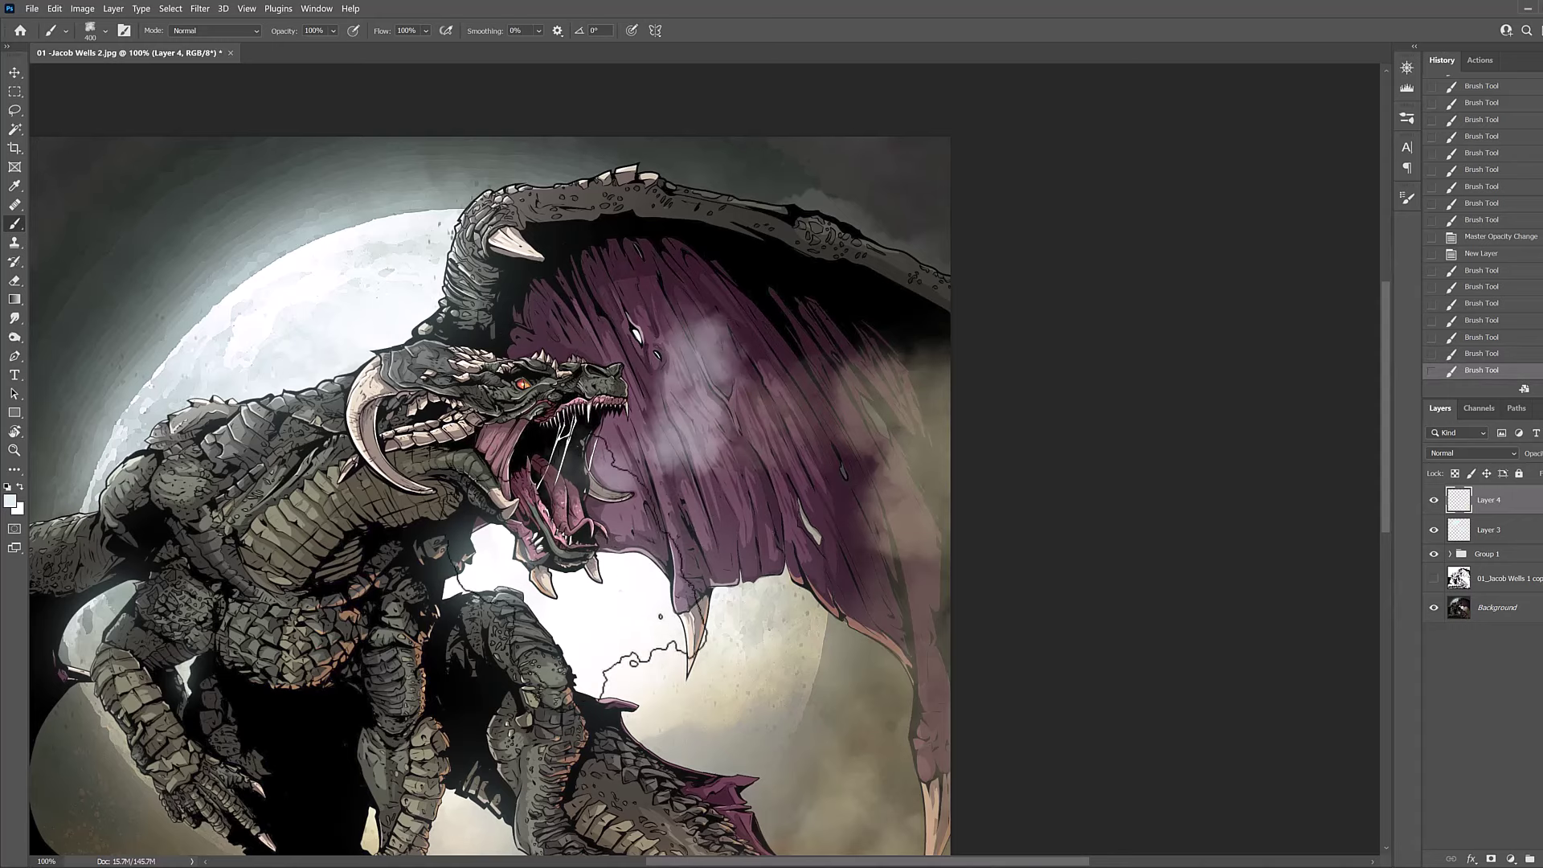
pyautogui.hotkey('ctrl', 'z')
pyautogui.click(603, 442)
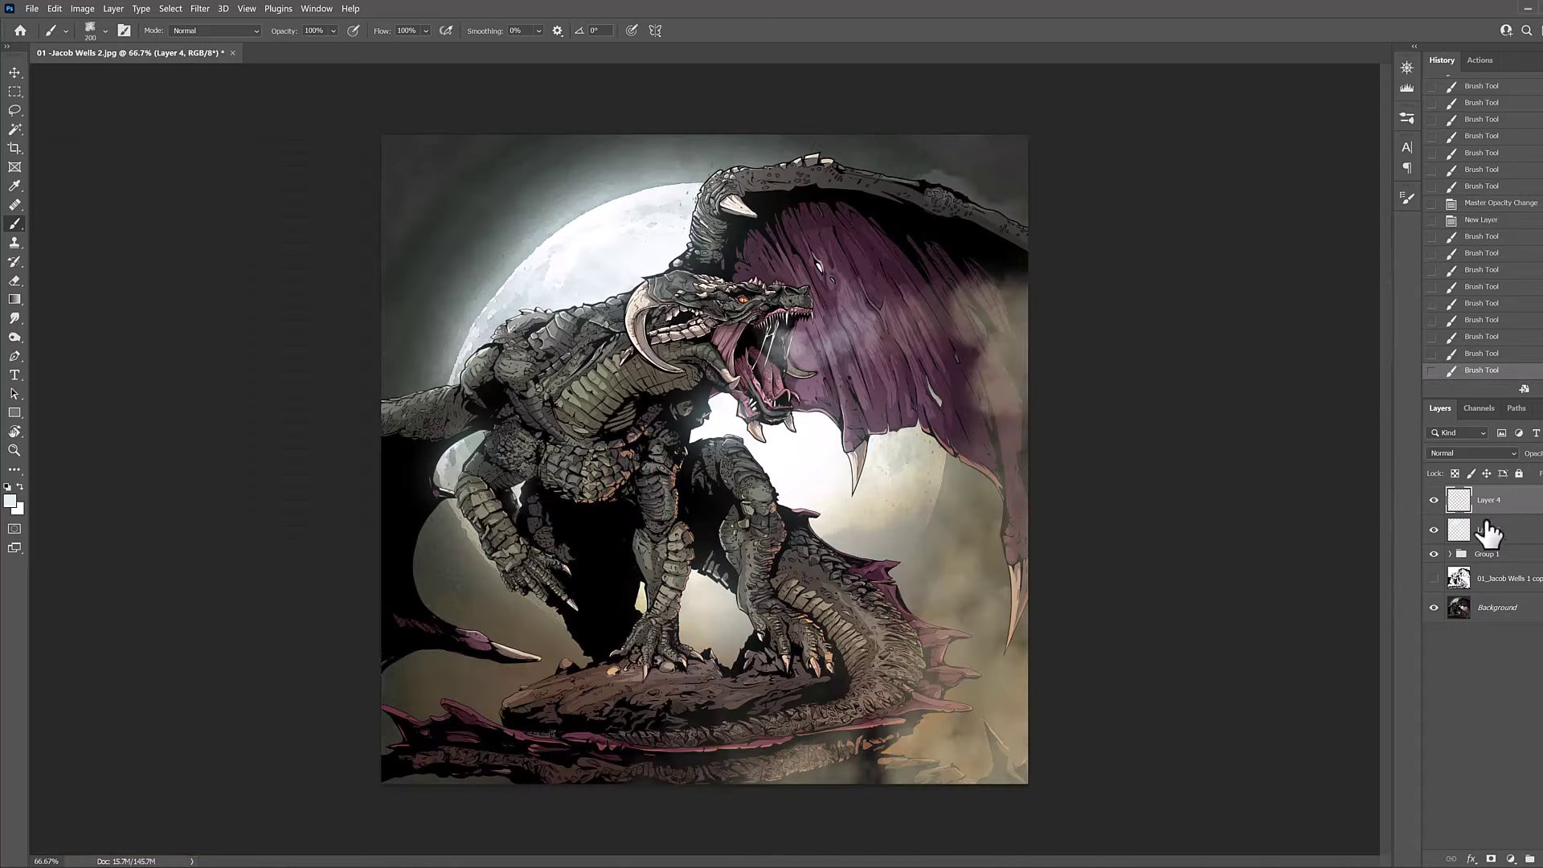
# Compare the artwork with and without the dust and mist on Layer 4.
pyautogui.click(1434, 503)
pyautogui.click(1434, 503)
pyautogui.click(1433, 504)
pyautogui.click(1434, 503)
pyautogui.click(16, 76)
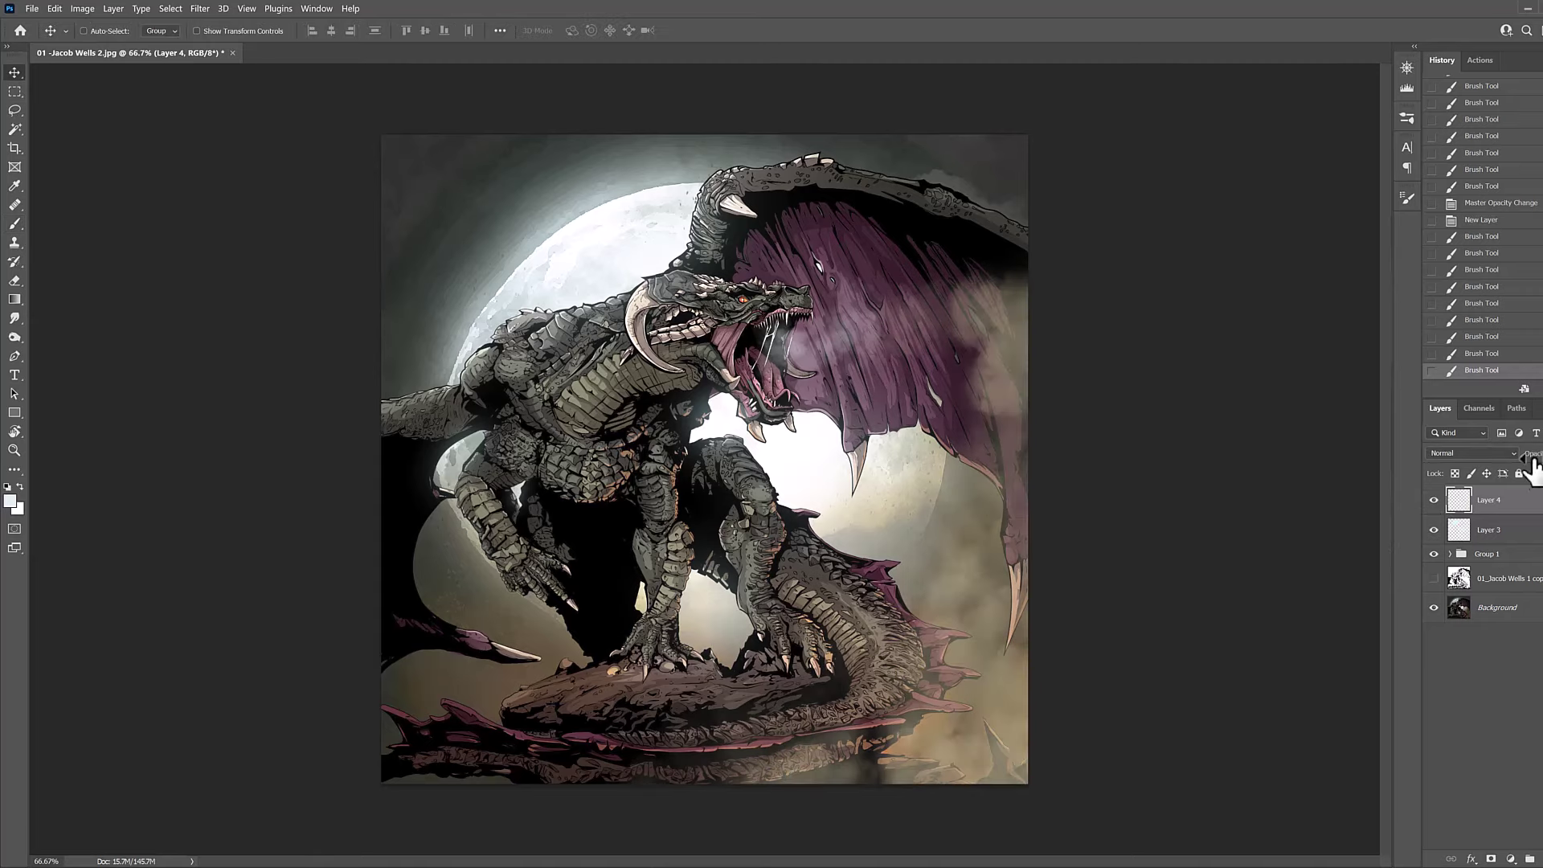
# Try pale droplets around the dragon's mouth and wing with a speckle brush at 300 and 250 px, undoing each attempt.
pyautogui.scroll(1, 804, 406)
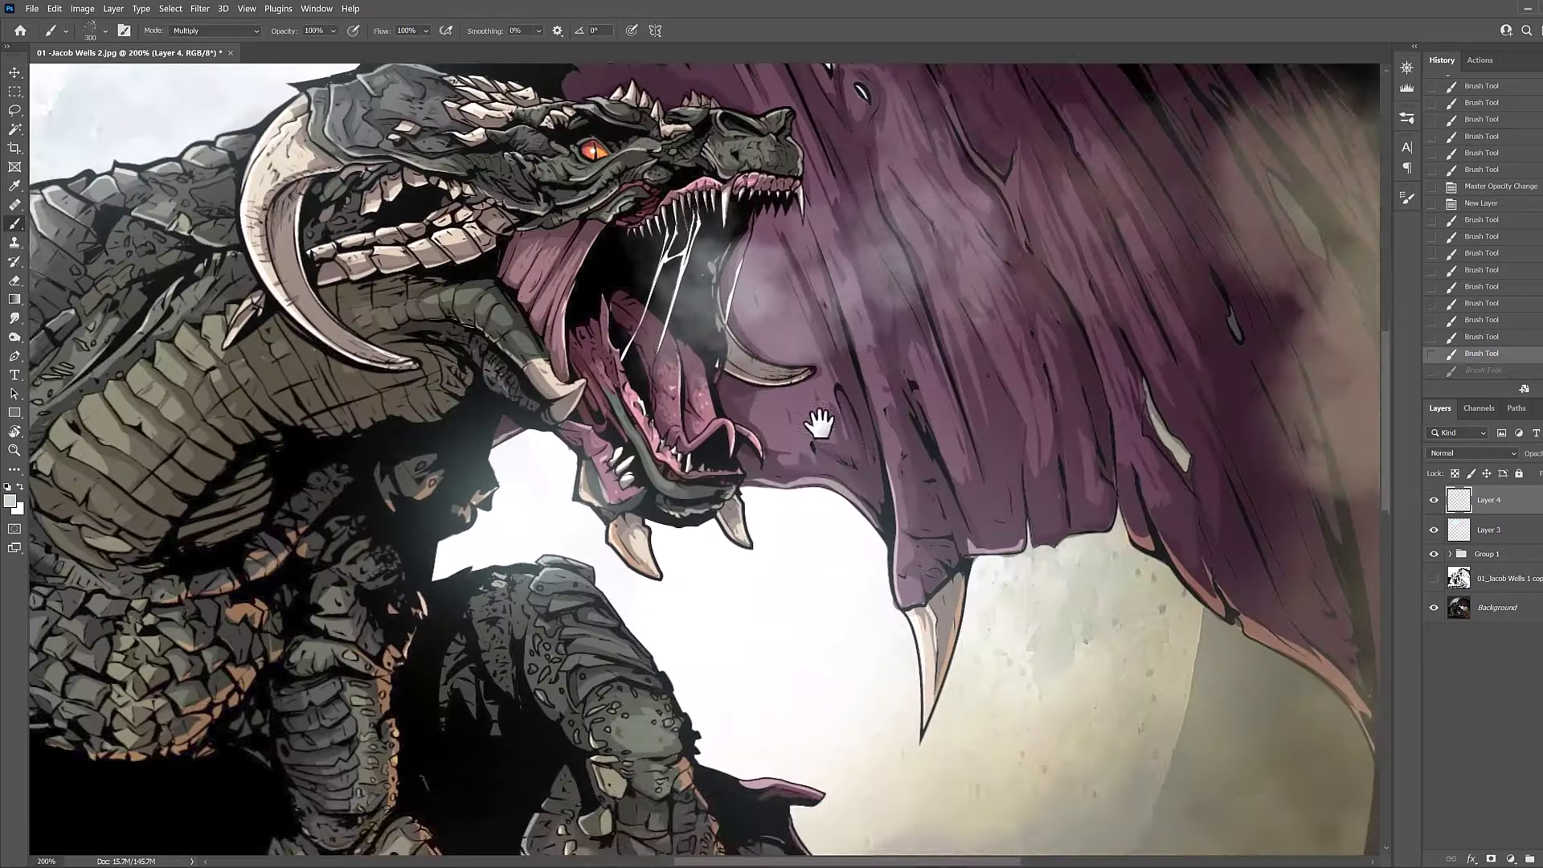
pyautogui.moveTo(819, 424); pyautogui.dragTo(807, 523)
pyautogui.moveTo(643, 376); pyautogui.dragTo(824, 377)
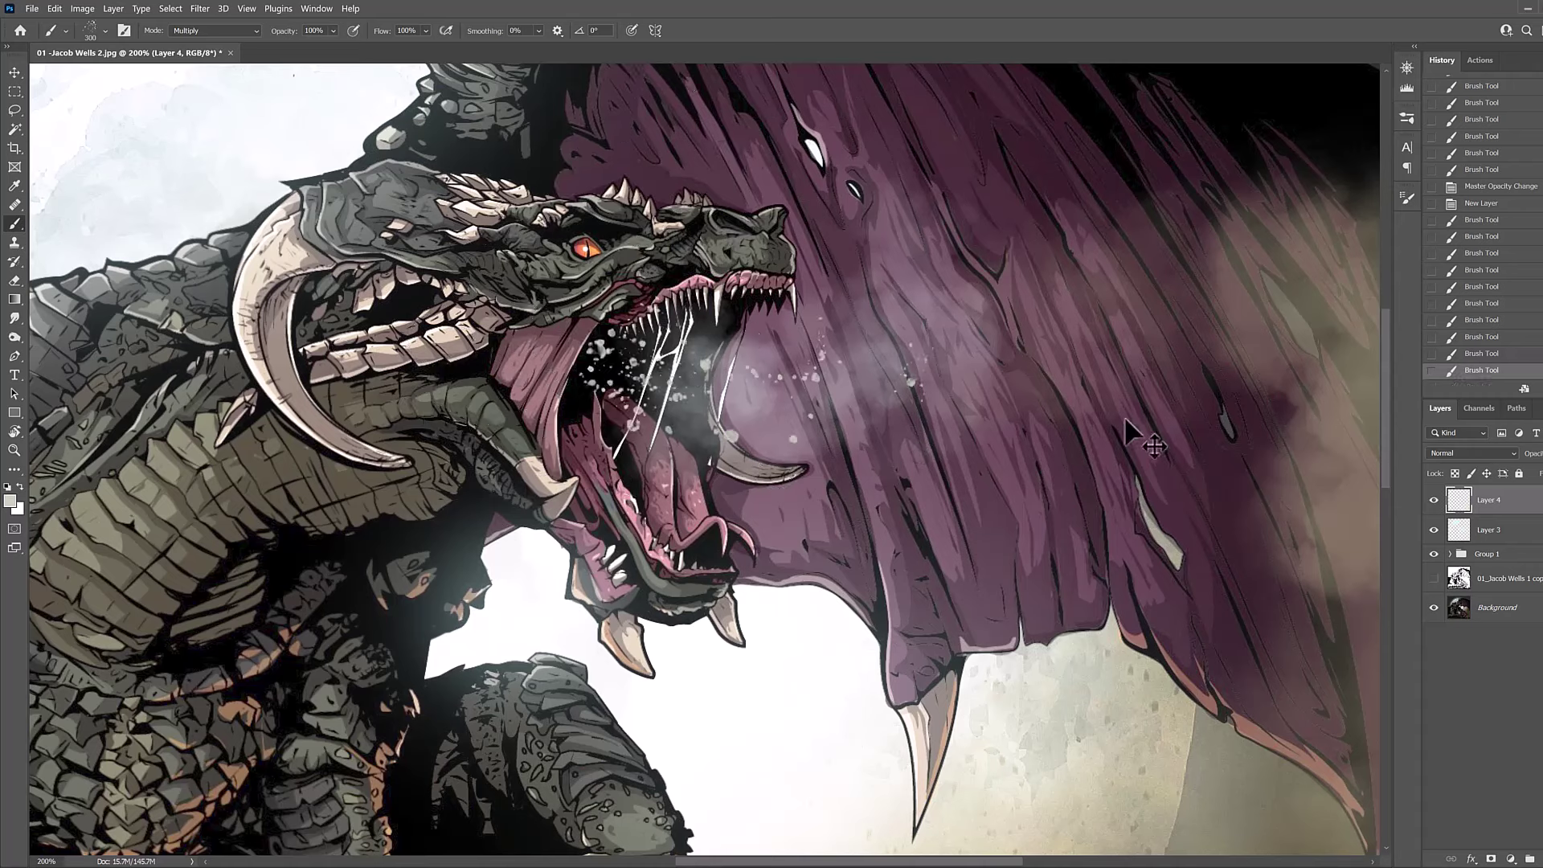
pyautogui.hotkey('ctrl', 'z')
pyautogui.moveTo(945, 301); pyautogui.dragTo(932, 207)
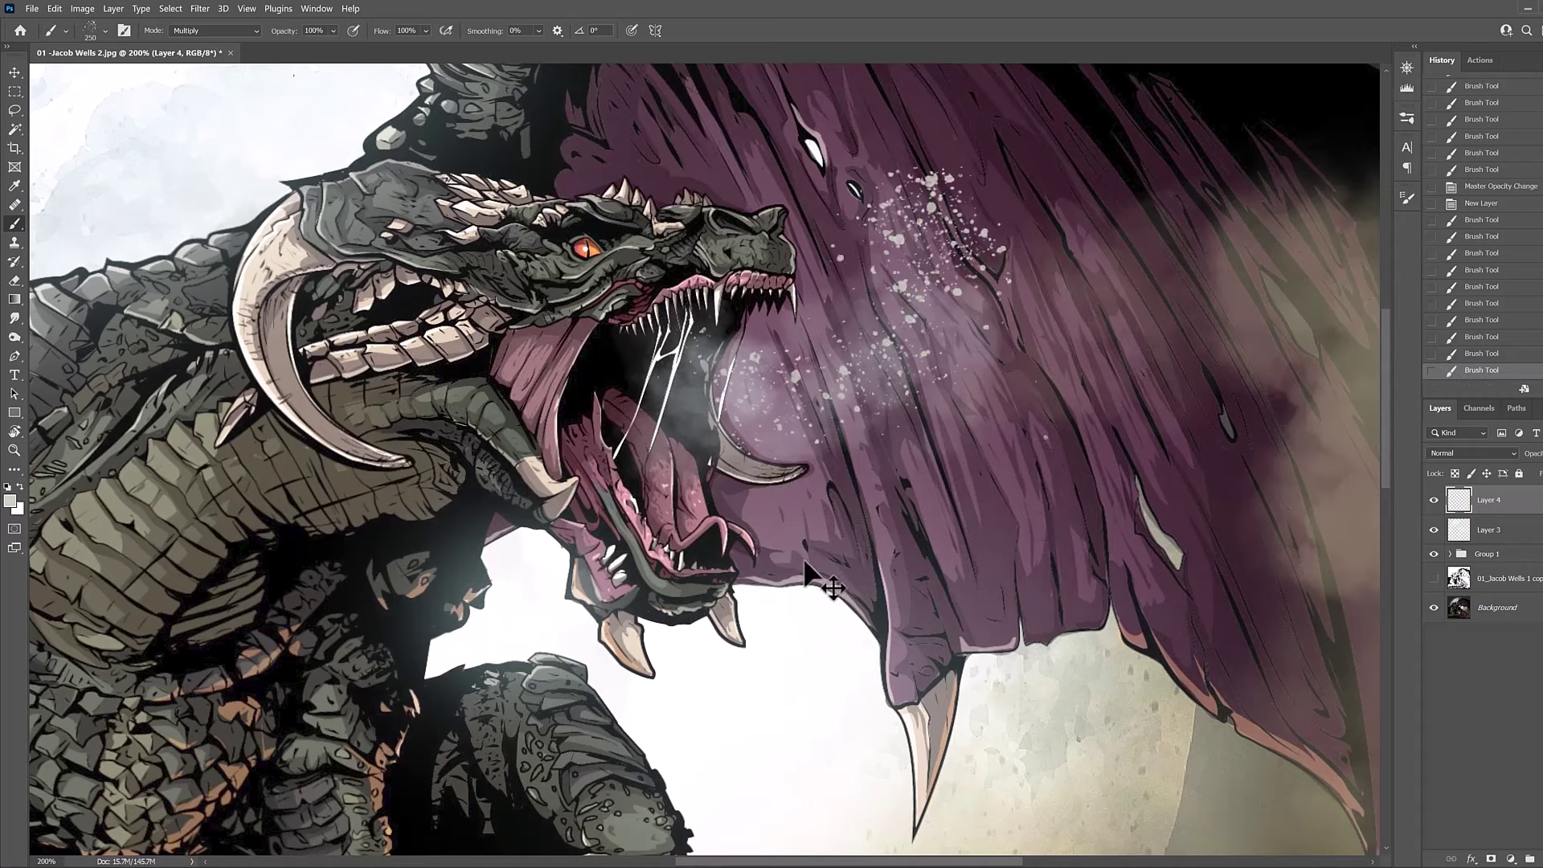
pyautogui.hotkey('ctrl', 'z')
pyautogui.click(675, 410)
pyautogui.hotkey('ctrl', 'z')
pyautogui.click(820, 398)
pyautogui.hotkey('ctrl', 'z')
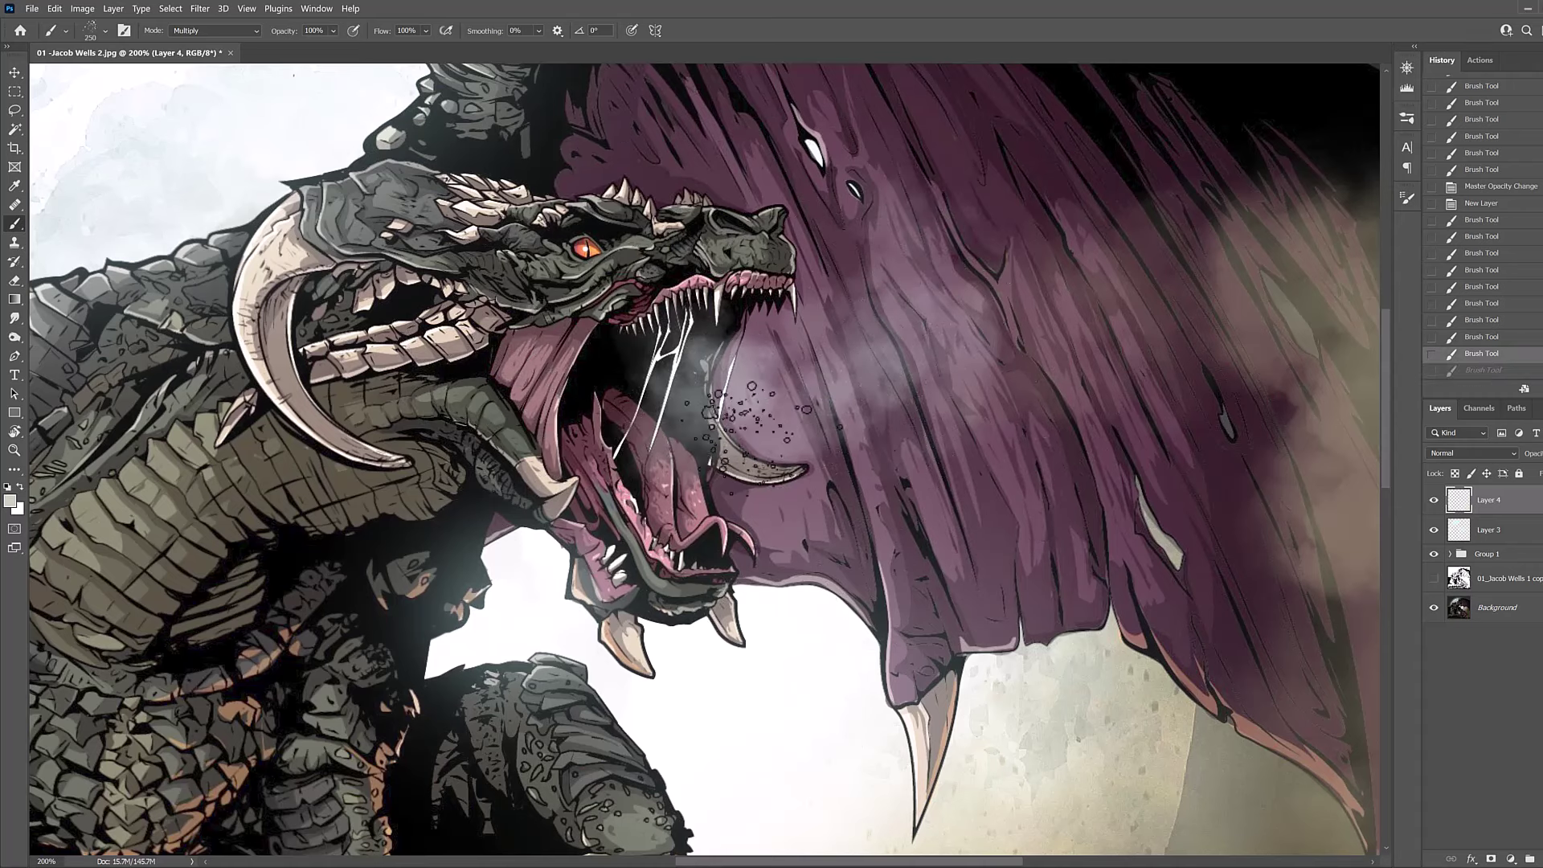
# Sample white from the saliva strands and paint fine droplets inside the dragon's open mouth with the 250 px speckle brush.
pyautogui.keyDown('alt'); pyautogui.click(681, 350); pyautogui.keyUp('alt')
pyautogui.moveTo(708, 362); pyautogui.dragTo(836, 426)
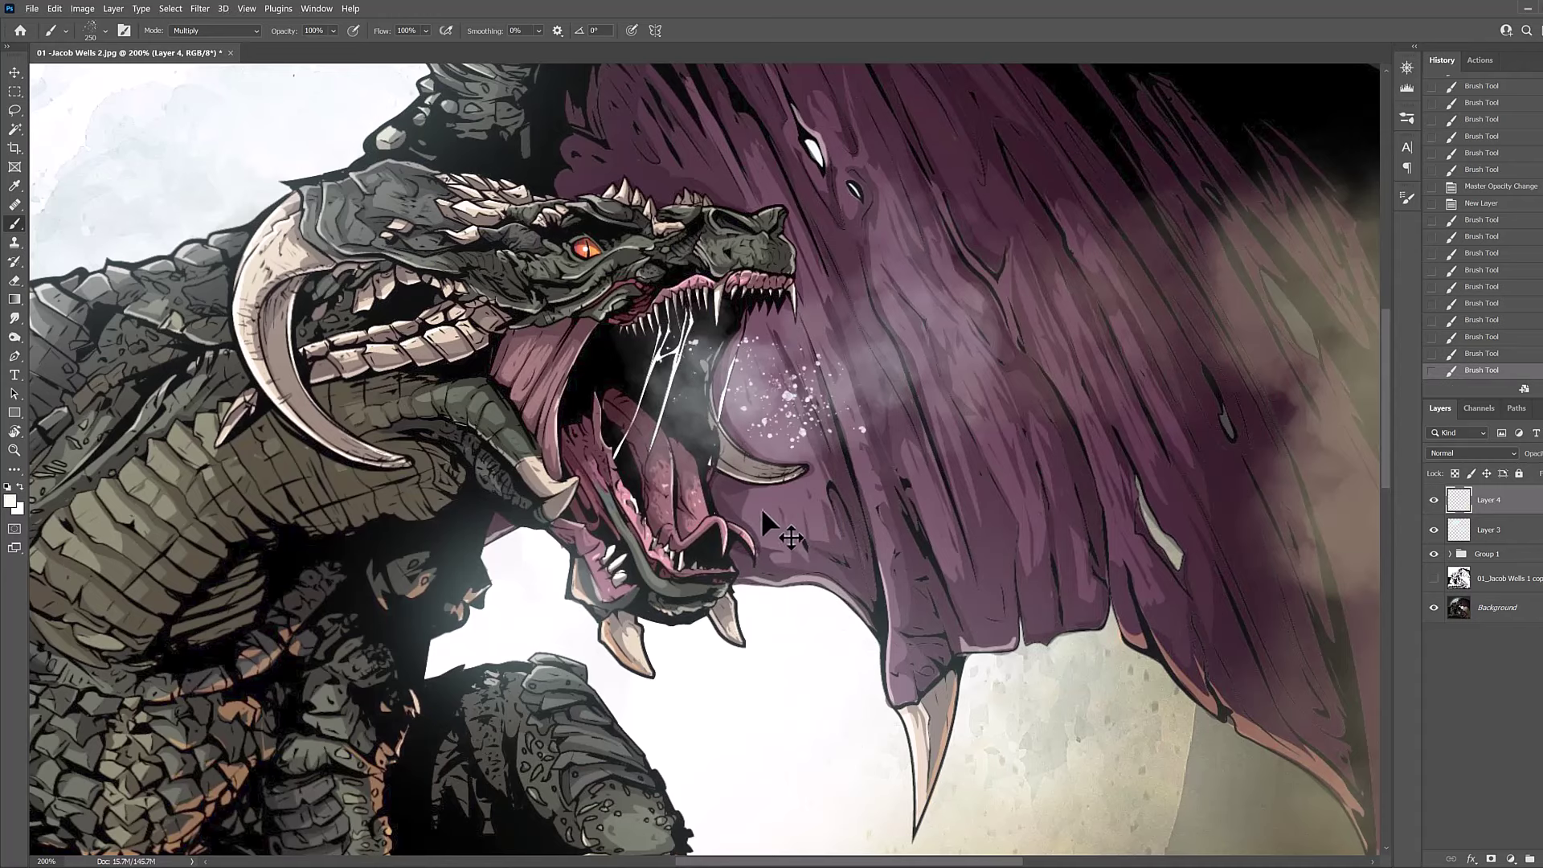
pyautogui.hotkey('ctrl', 'z')
pyautogui.moveTo(659, 353); pyautogui.dragTo(784, 438)
pyautogui.hotkey('ctrl', 'z')
pyautogui.click(718, 431)
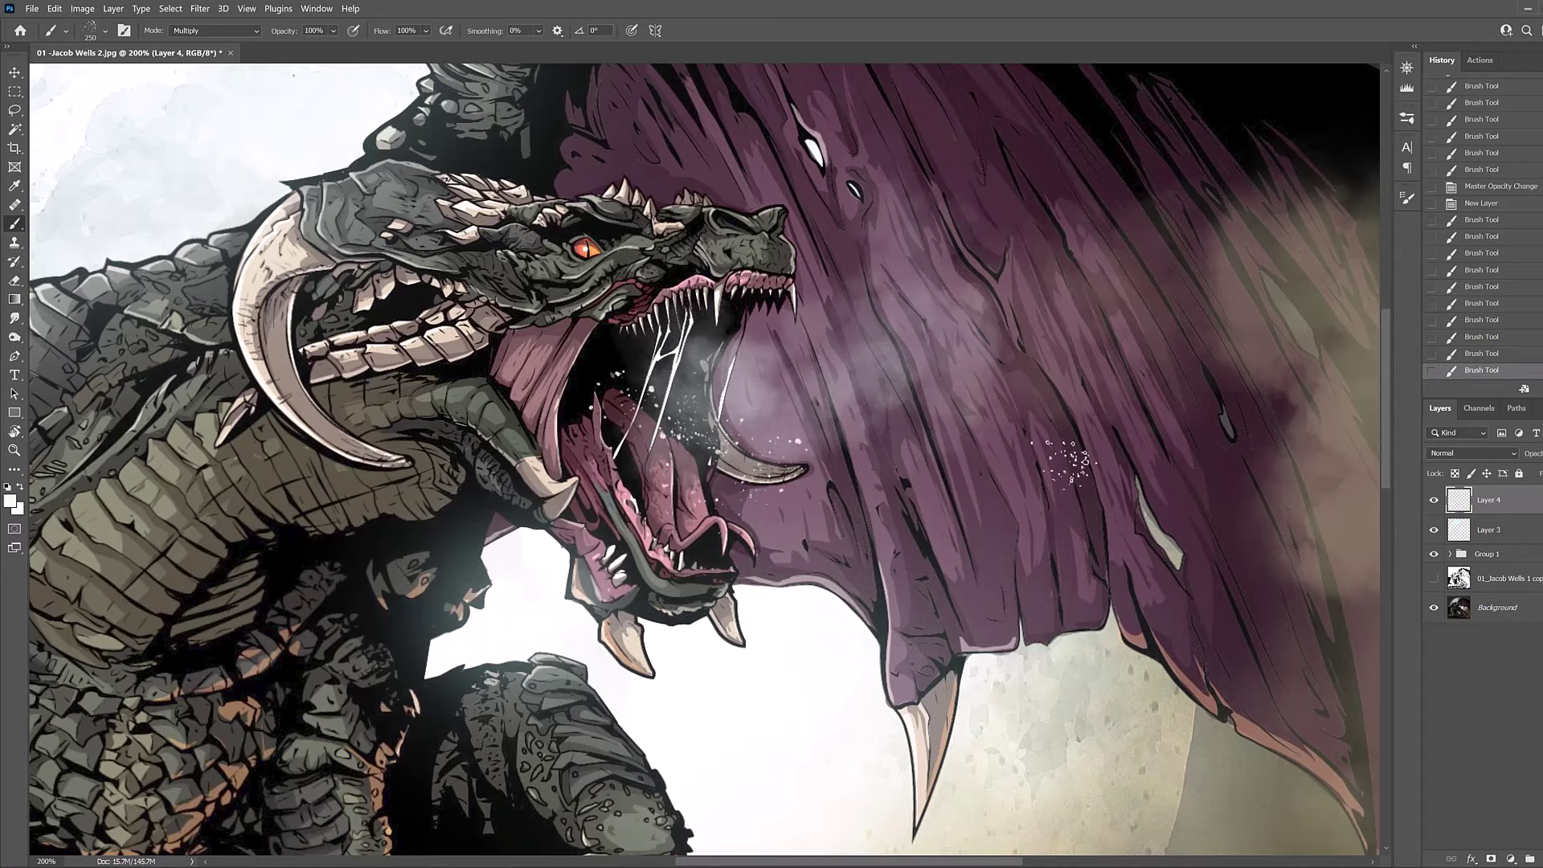
# Scatter white droplets through the breath mist in front of the wing, undoing the misplaced speckles.
pyautogui.click(874, 354)
pyautogui.hotkey('ctrl', 'z')
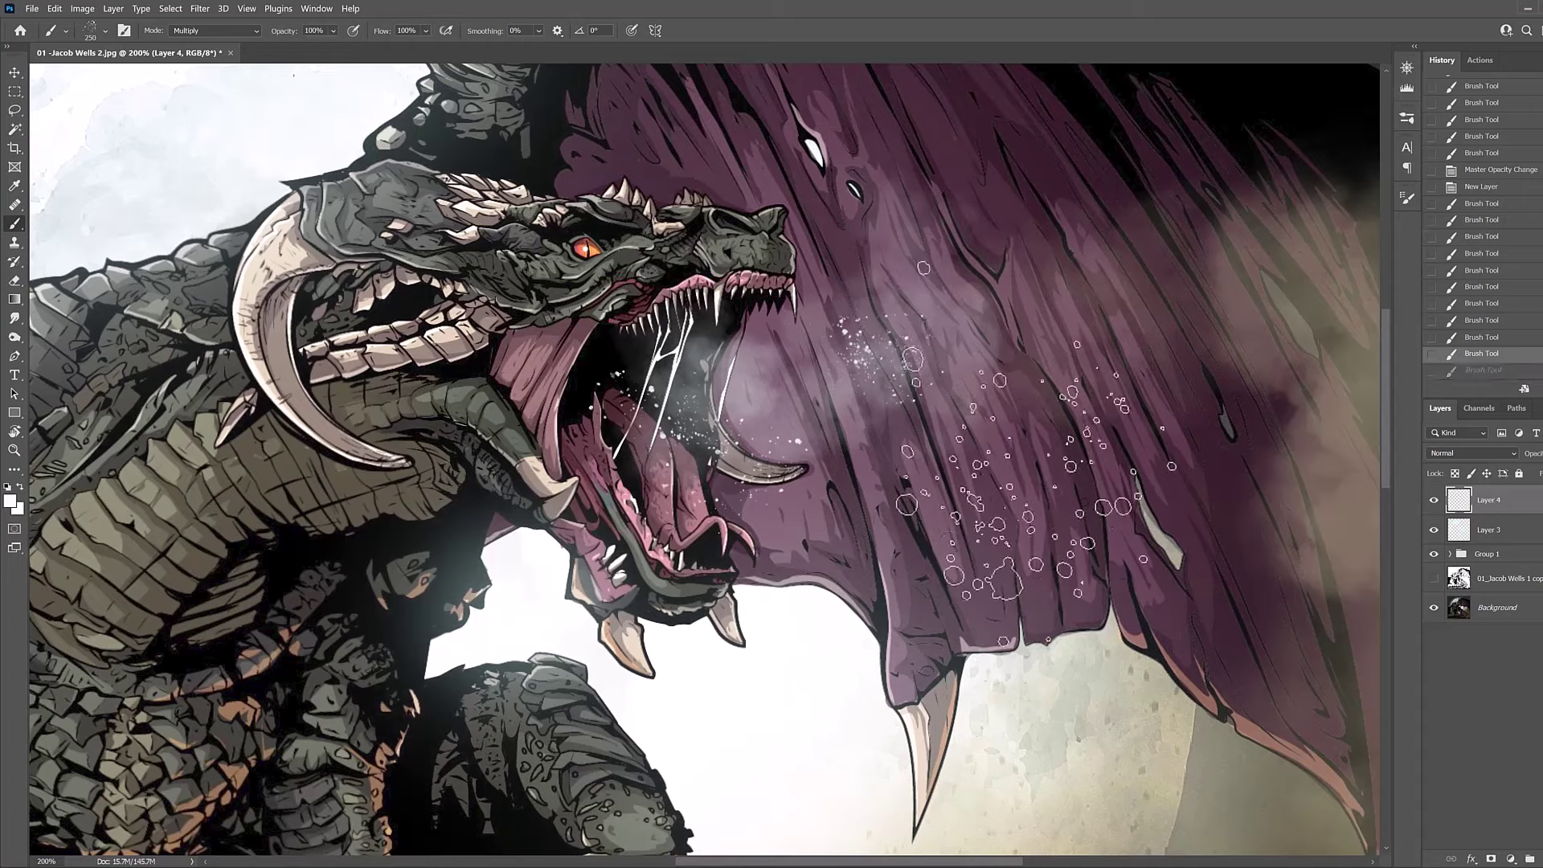
pyautogui.hotkey('ctrl', 'shift', 'z')
pyautogui.hotkey('ctrl', 'z')
pyautogui.click(844, 426)
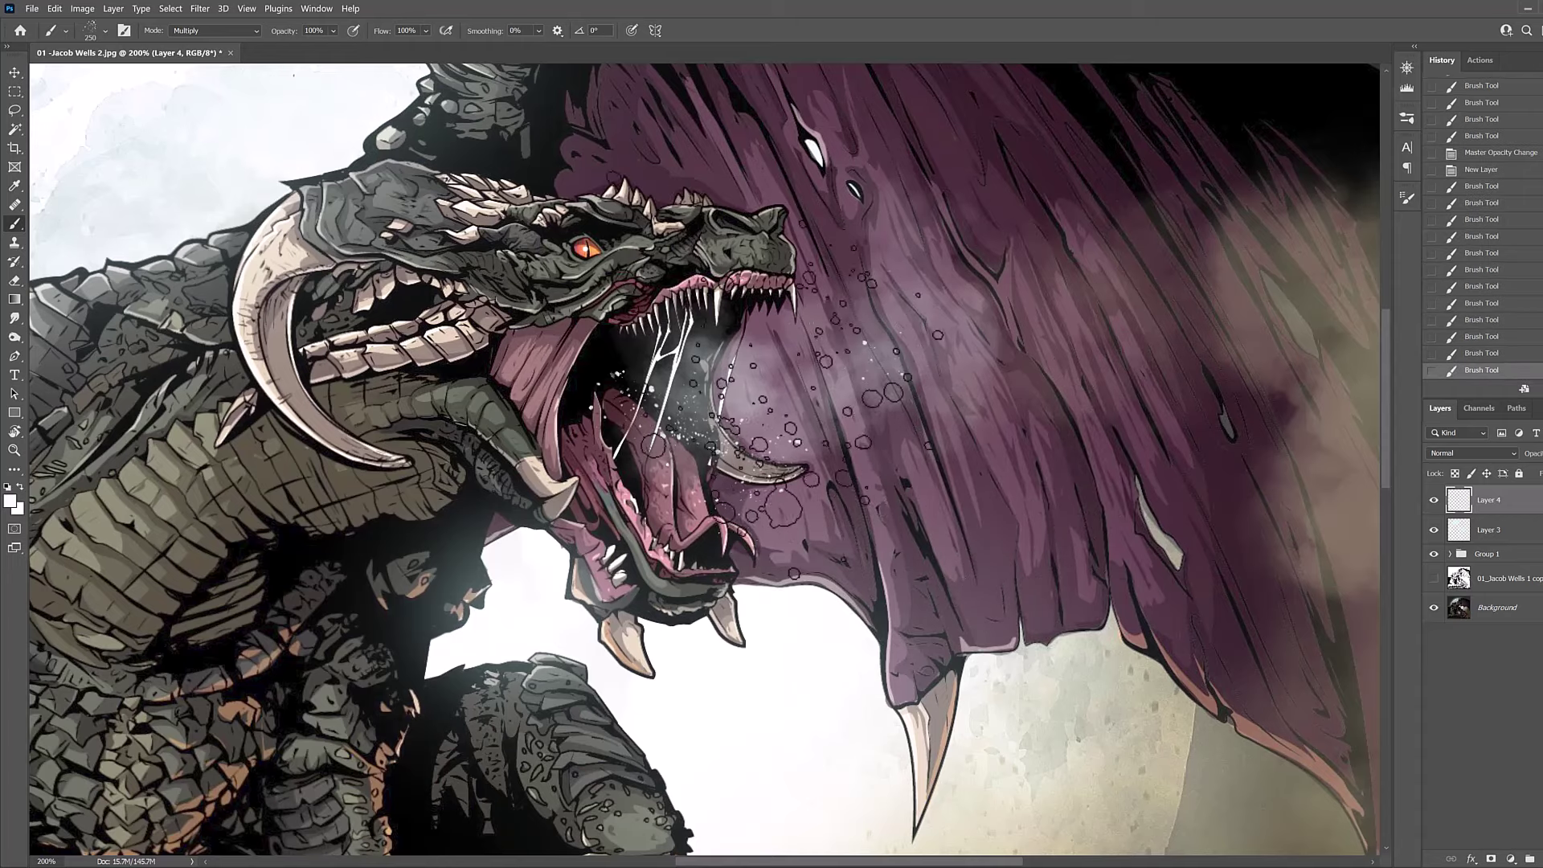
pyautogui.click(811, 522)
pyautogui.click(827, 643)
pyautogui.moveTo(811, 791); pyautogui.dragTo(867, 567)
pyautogui.keyDown('alt'); pyautogui.click(889, 569); pyautogui.keyUp('alt')
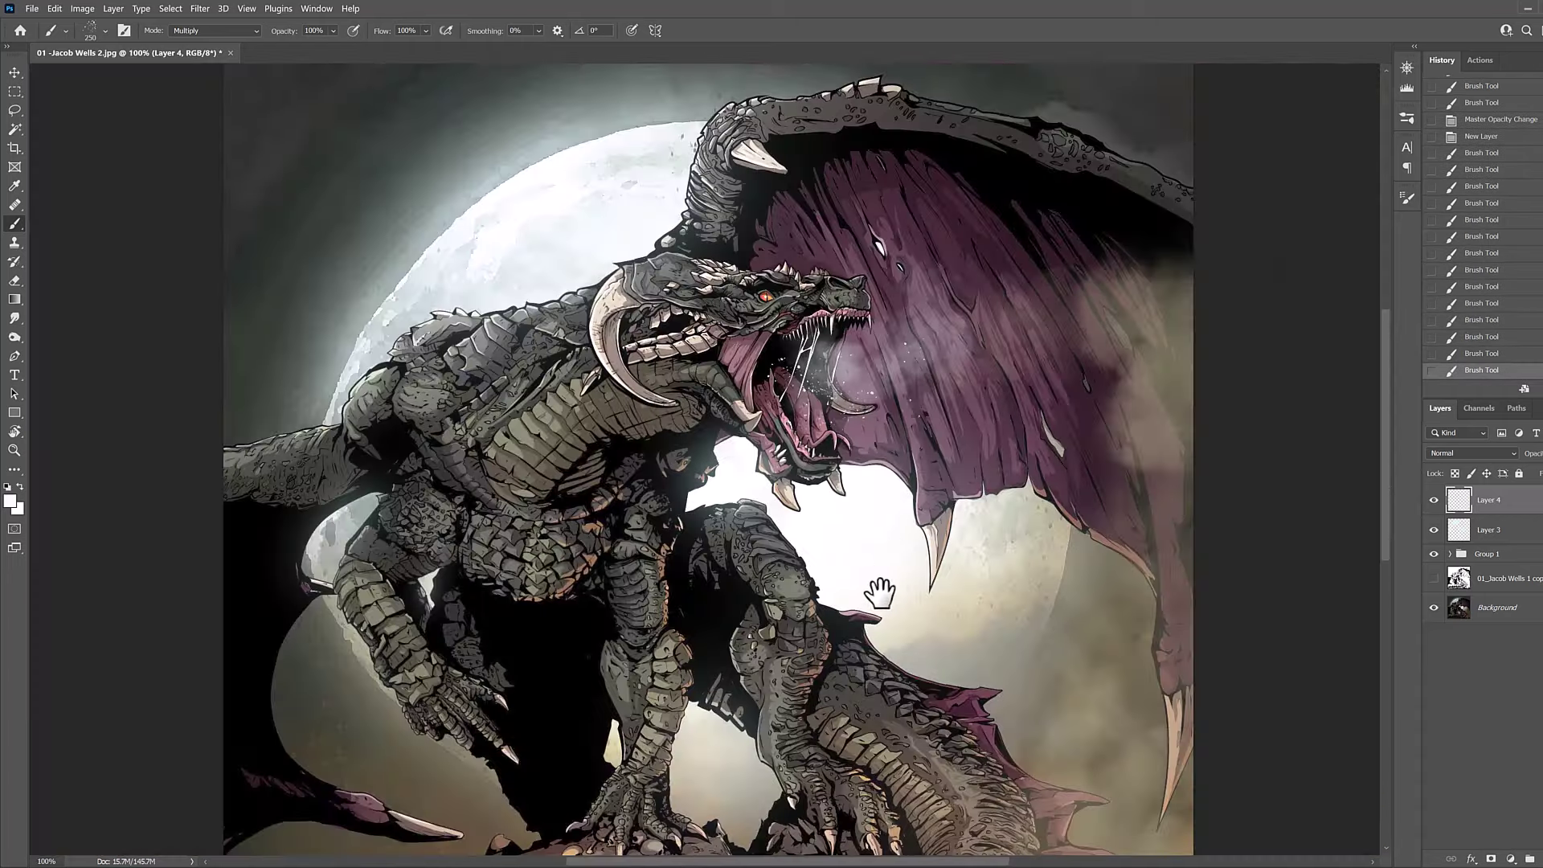
# Try white specks above the dragon's tail ridge with the speckle brush at 300 px, and undo the last stroke.
pyautogui.moveTo(931, 727)
pyautogui.mouseDown()
pyautogui.moveTo(882, 672)
pyautogui.moveTo(871, 620)
pyautogui.mouseUp()
pyautogui.press(']')
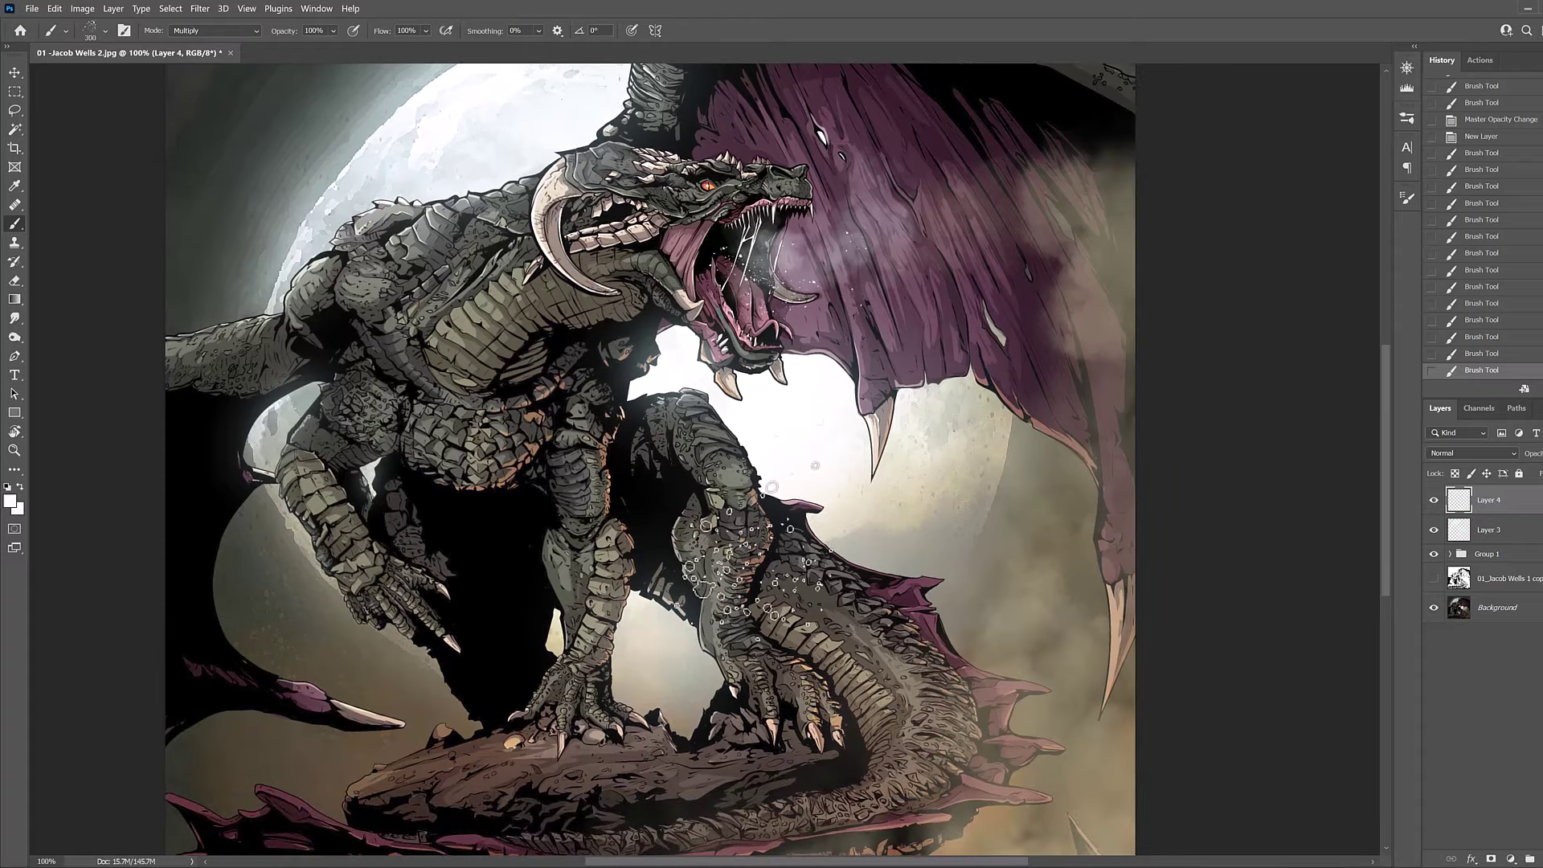
pyautogui.click(858, 635)
pyautogui.click(872, 631)
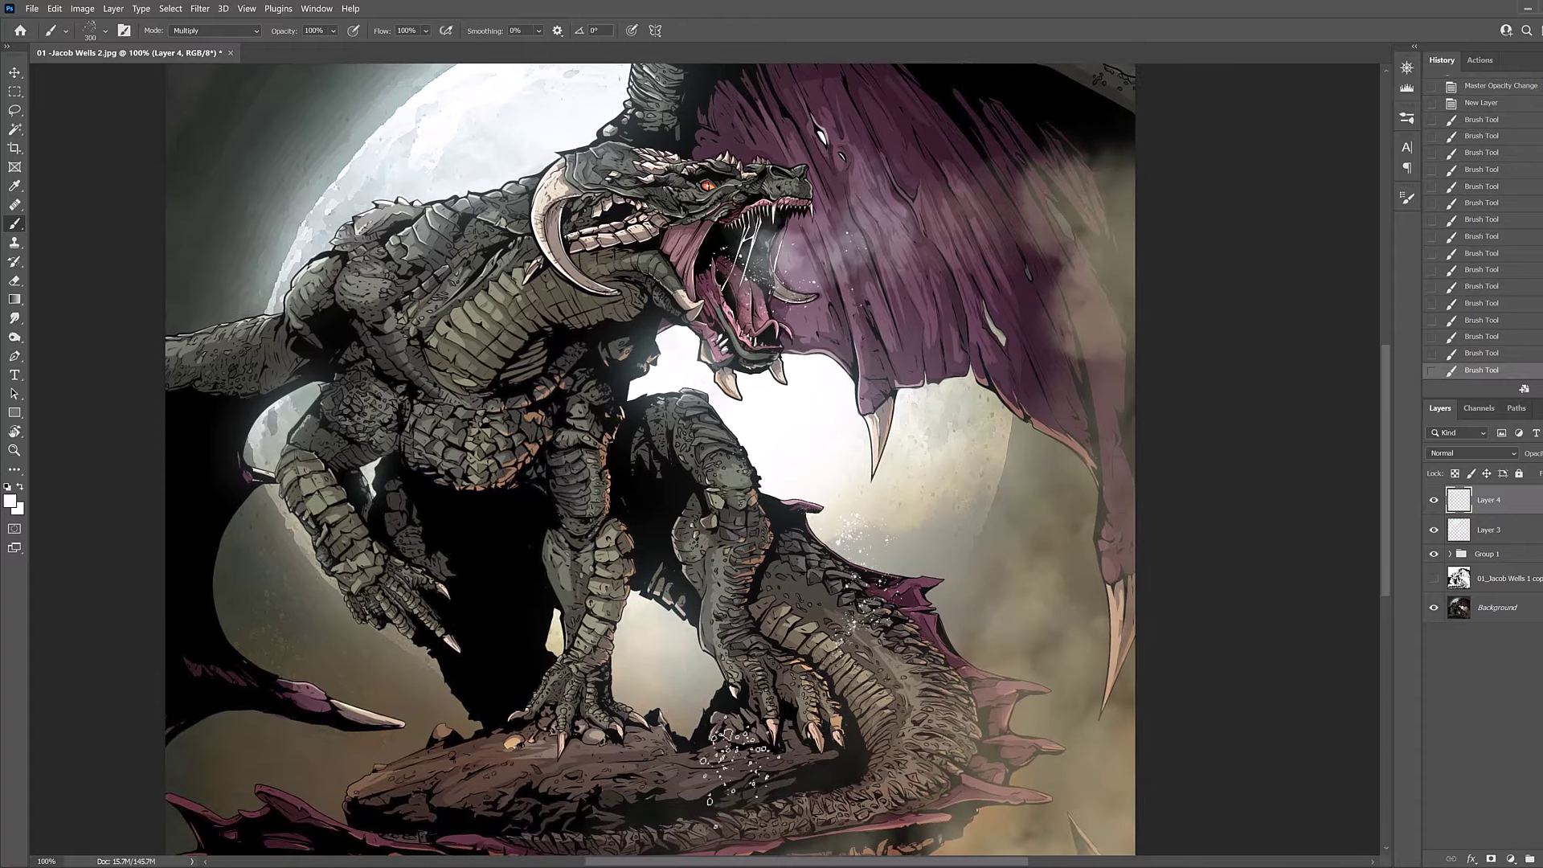
pyautogui.moveTo(932, 690); pyautogui.dragTo(986, 559)
pyautogui.hotkey('ctrl', 'z')
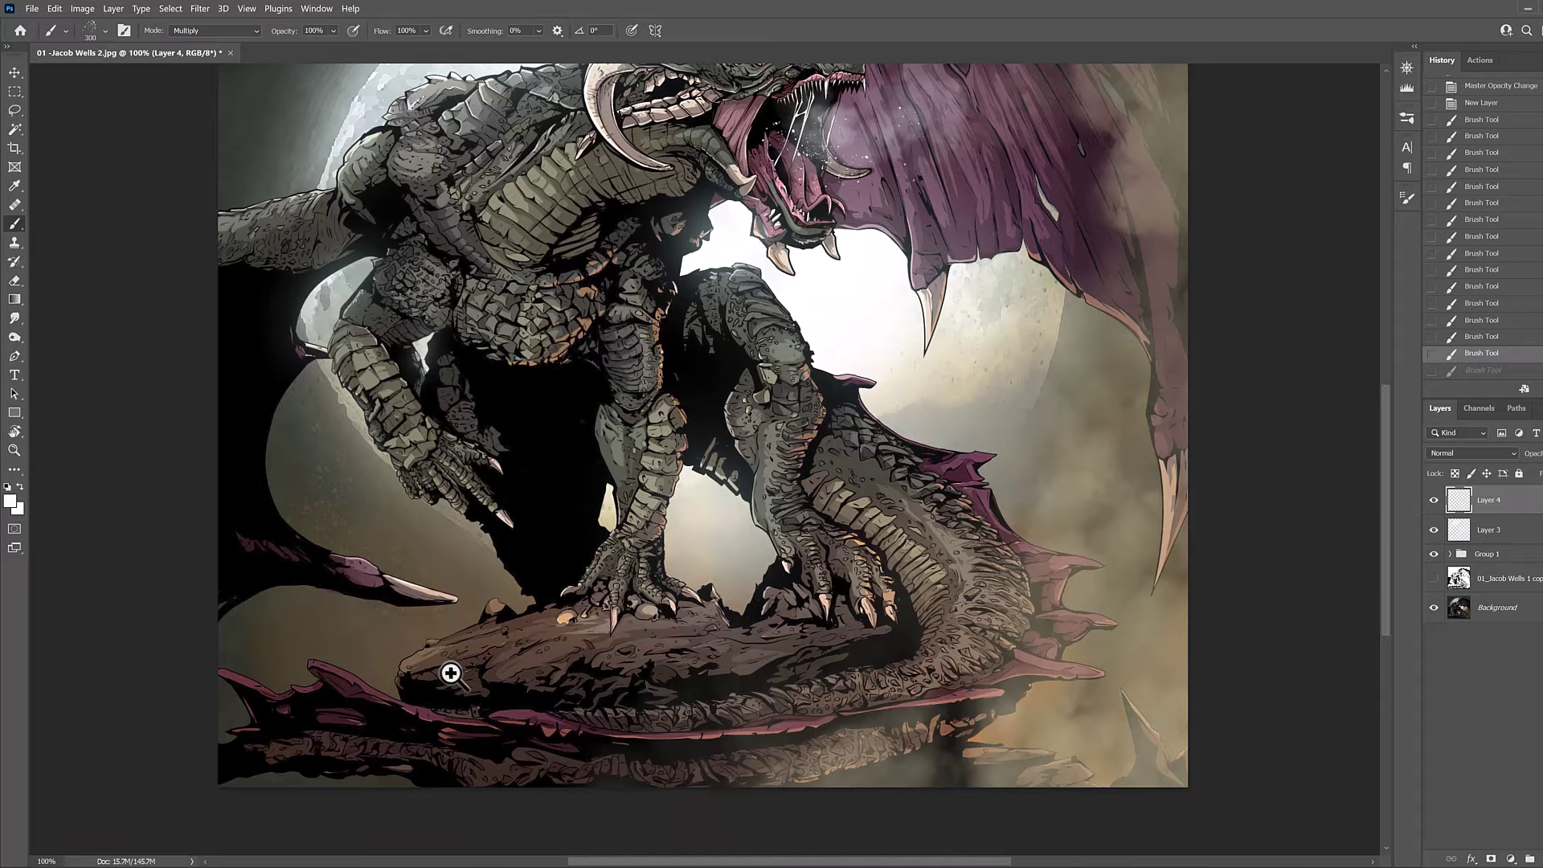
# Sample a dark brown from the rock and paint debris specks above it between the dragon's feet at 300 px.
pyautogui.click(451, 673)
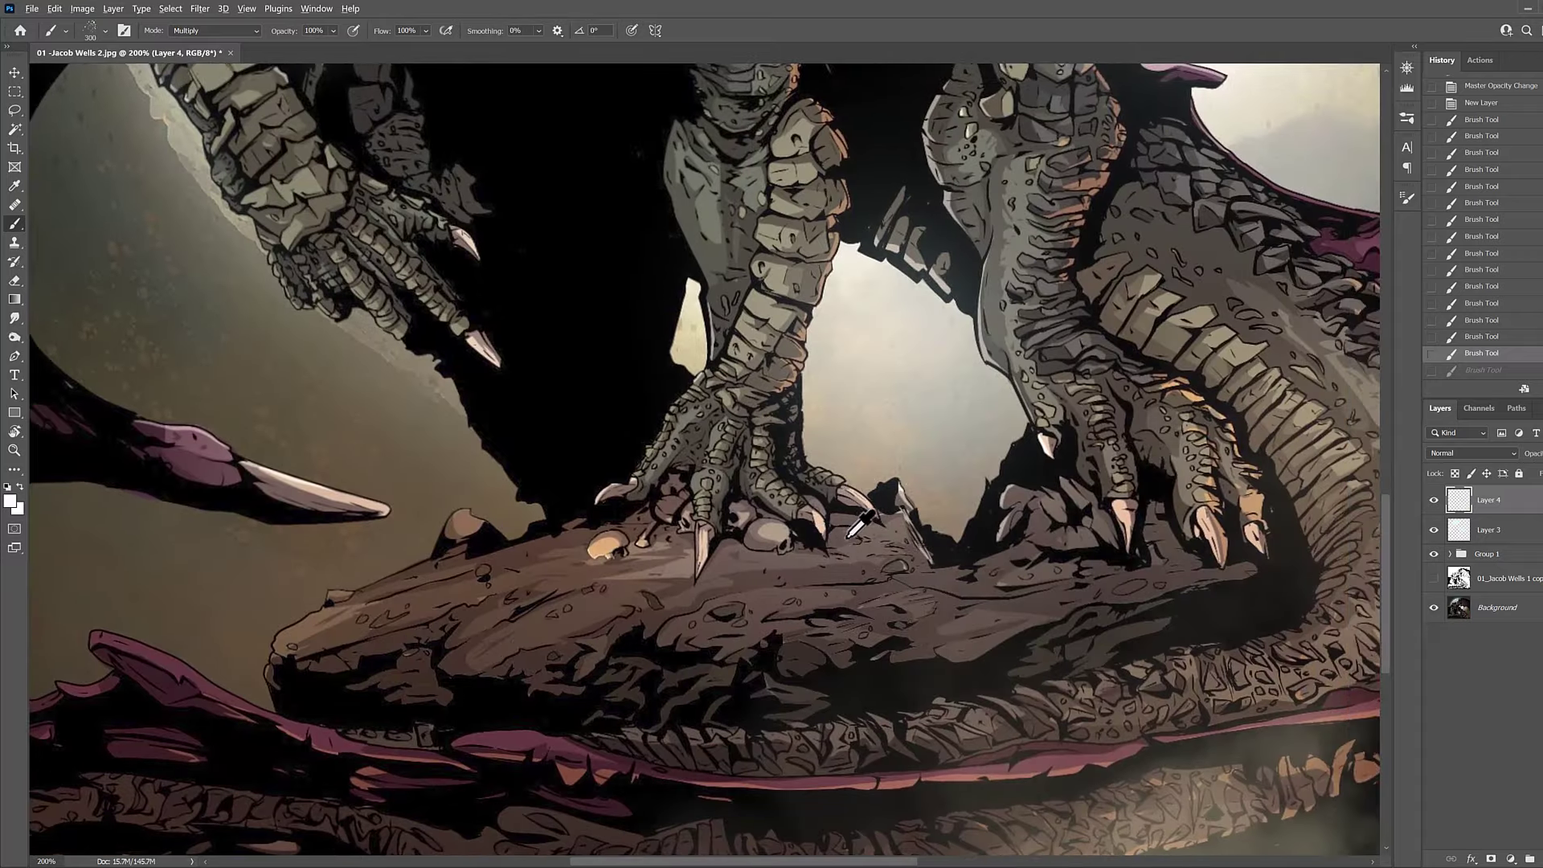
pyautogui.keyDown('alt'); pyautogui.click(848, 537); pyautogui.keyUp('alt')
pyautogui.moveTo(864, 523); pyautogui.dragTo(653, 603)
pyautogui.click(667, 530)
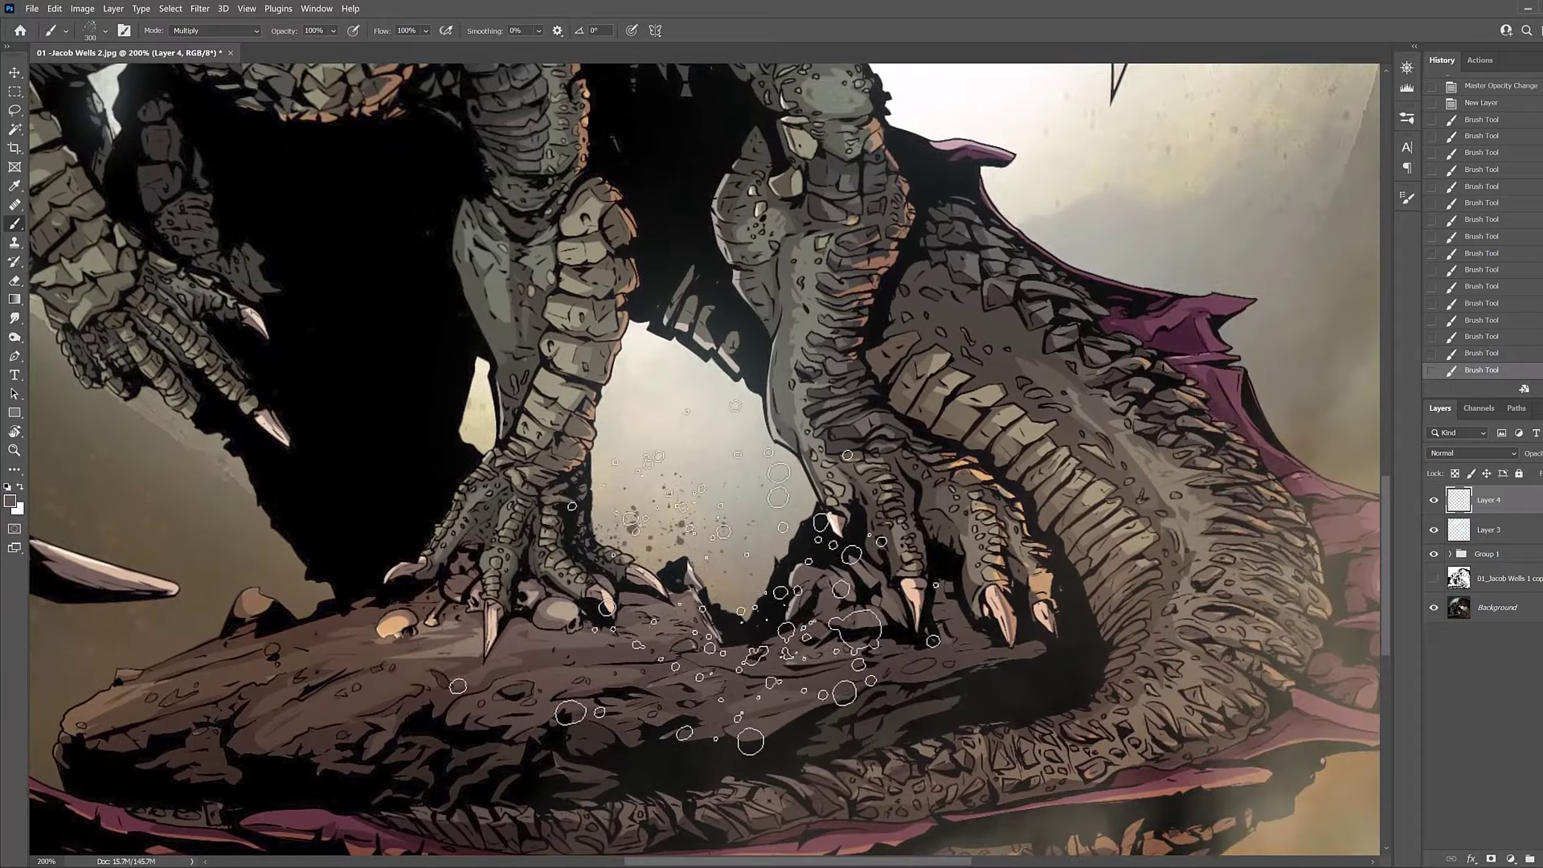
pyautogui.click(691, 547)
pyautogui.hotkey('ctrl', 'z')
pyautogui.hotkey('ctrl', 'shift', 'z')
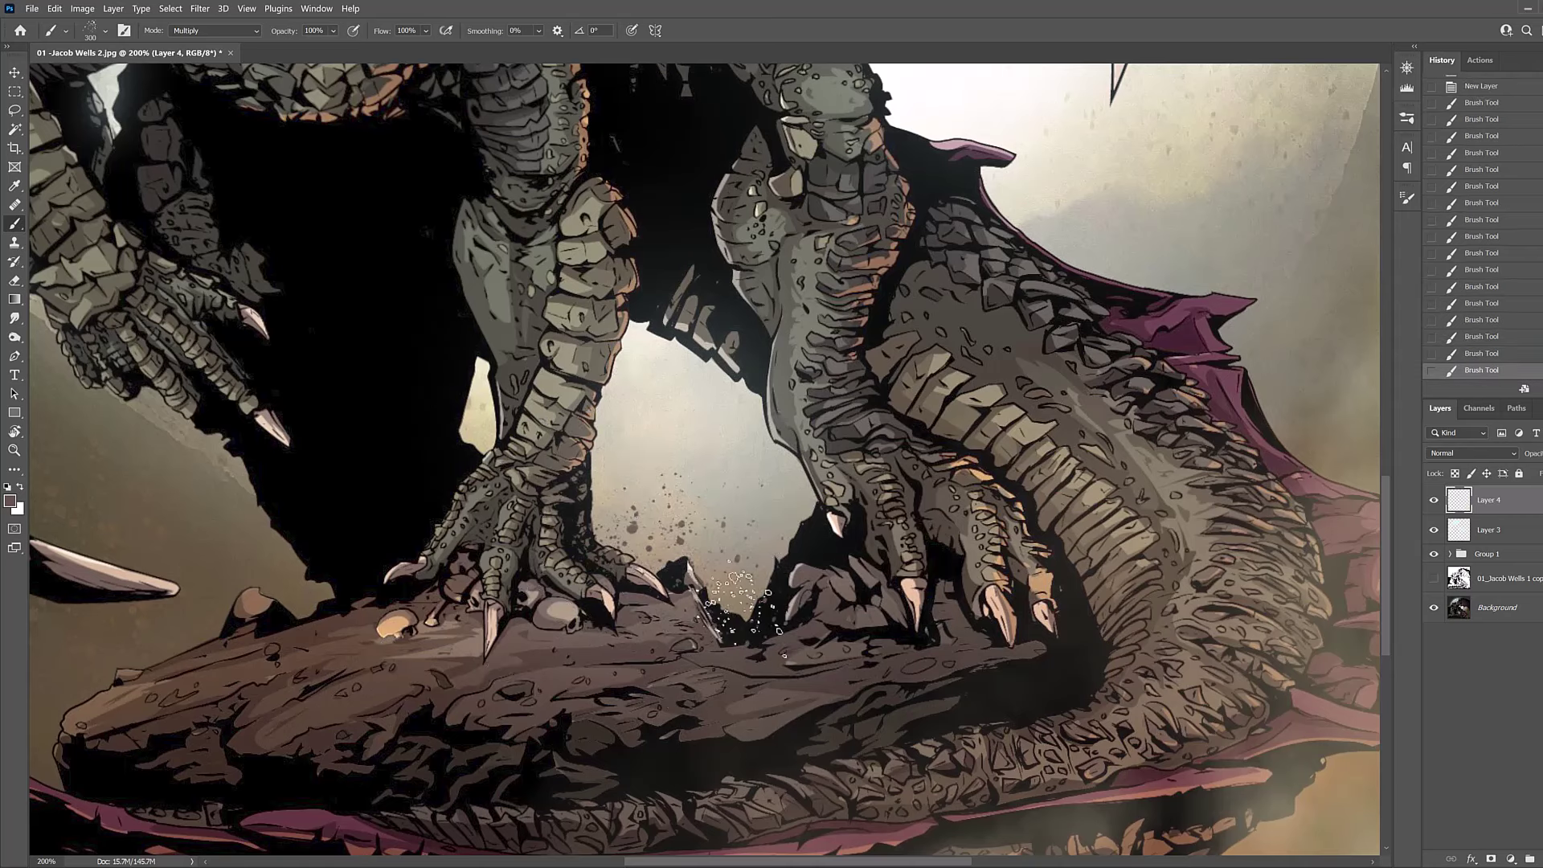
pyautogui.click(741, 606)
pyautogui.hotkey('ctrl', 'z')
pyautogui.hotkey('ctrl', 'shift', 'z')
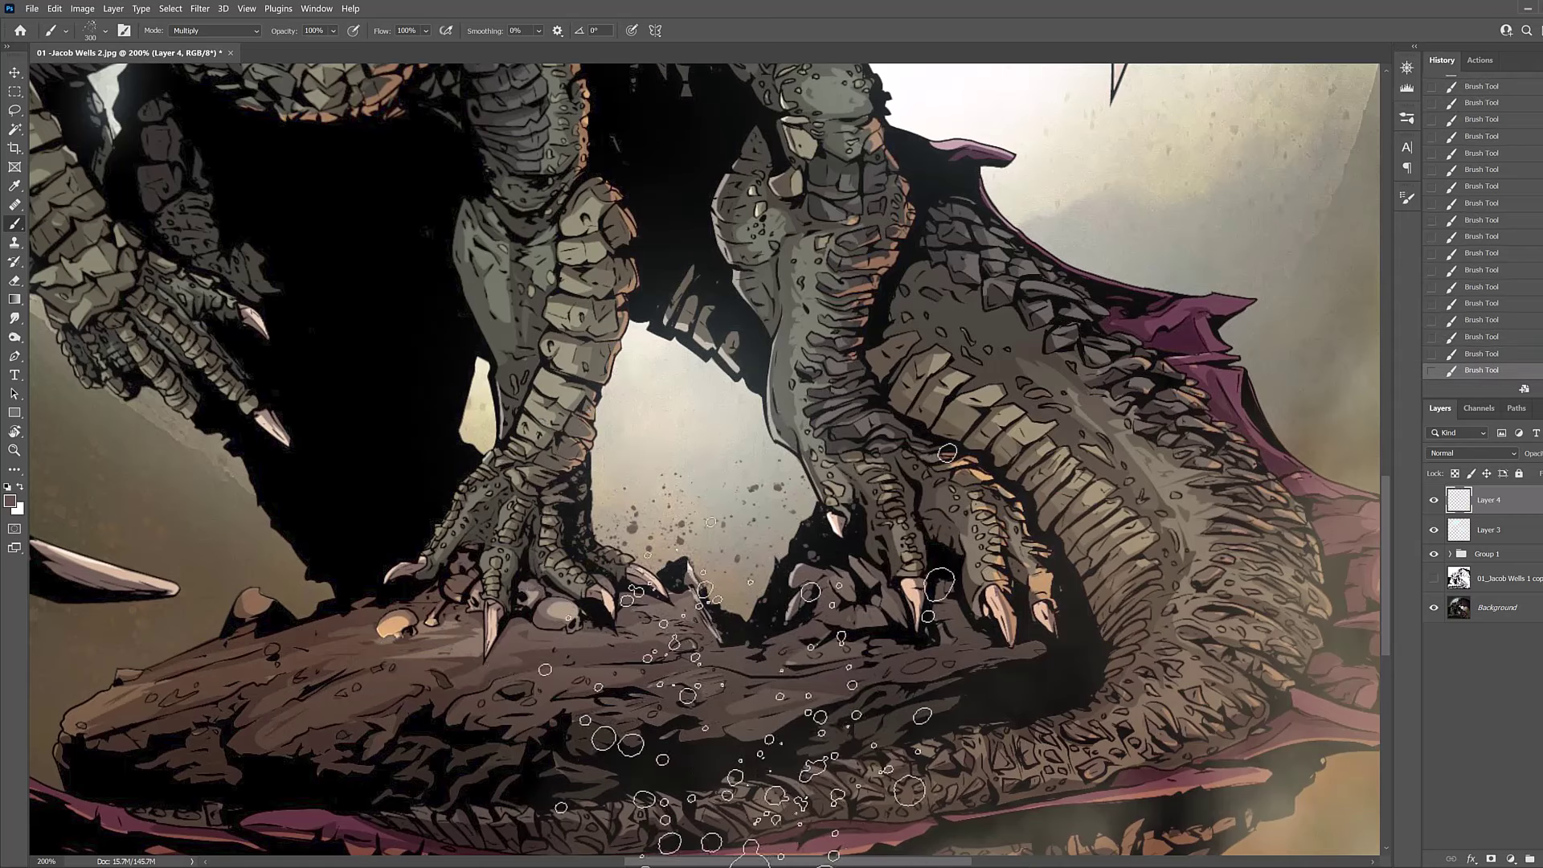
# Paint brown debris specks in the black area beside the dragon's front foot with a 250 px brush, undoing misplaced attempts.
pyautogui.press('[')
pyautogui.moveTo(586, 644); pyautogui.dragTo(722, 680)
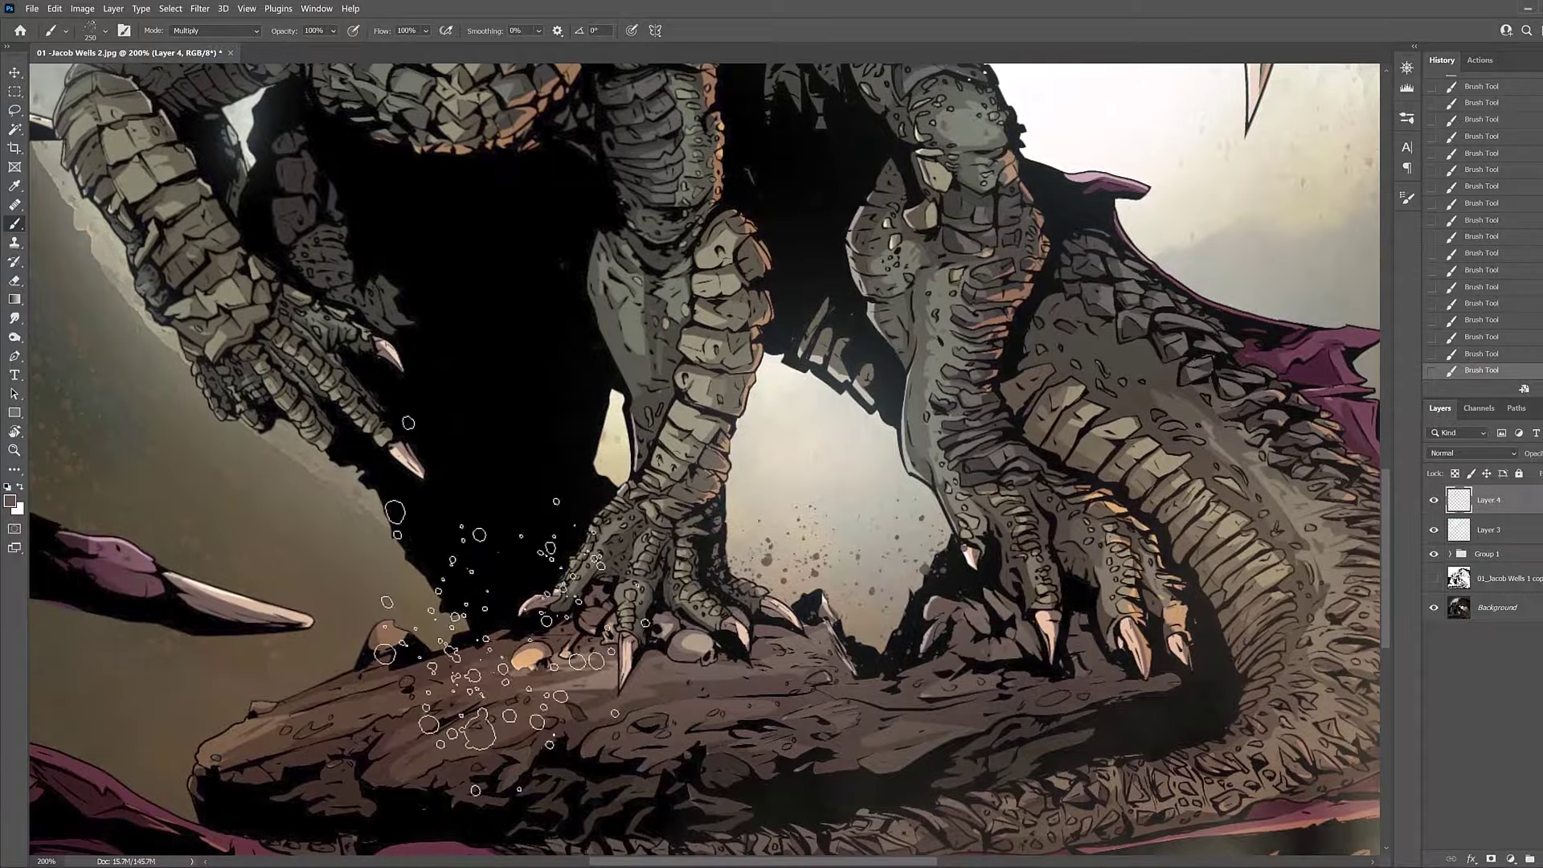
pyautogui.click(474, 667)
pyautogui.hotkey('ctrl', 'z')
pyautogui.click(506, 647)
pyautogui.hotkey('ctrl', 'z')
pyautogui.click(517, 595)
pyautogui.hotkey('ctrl', 'z')
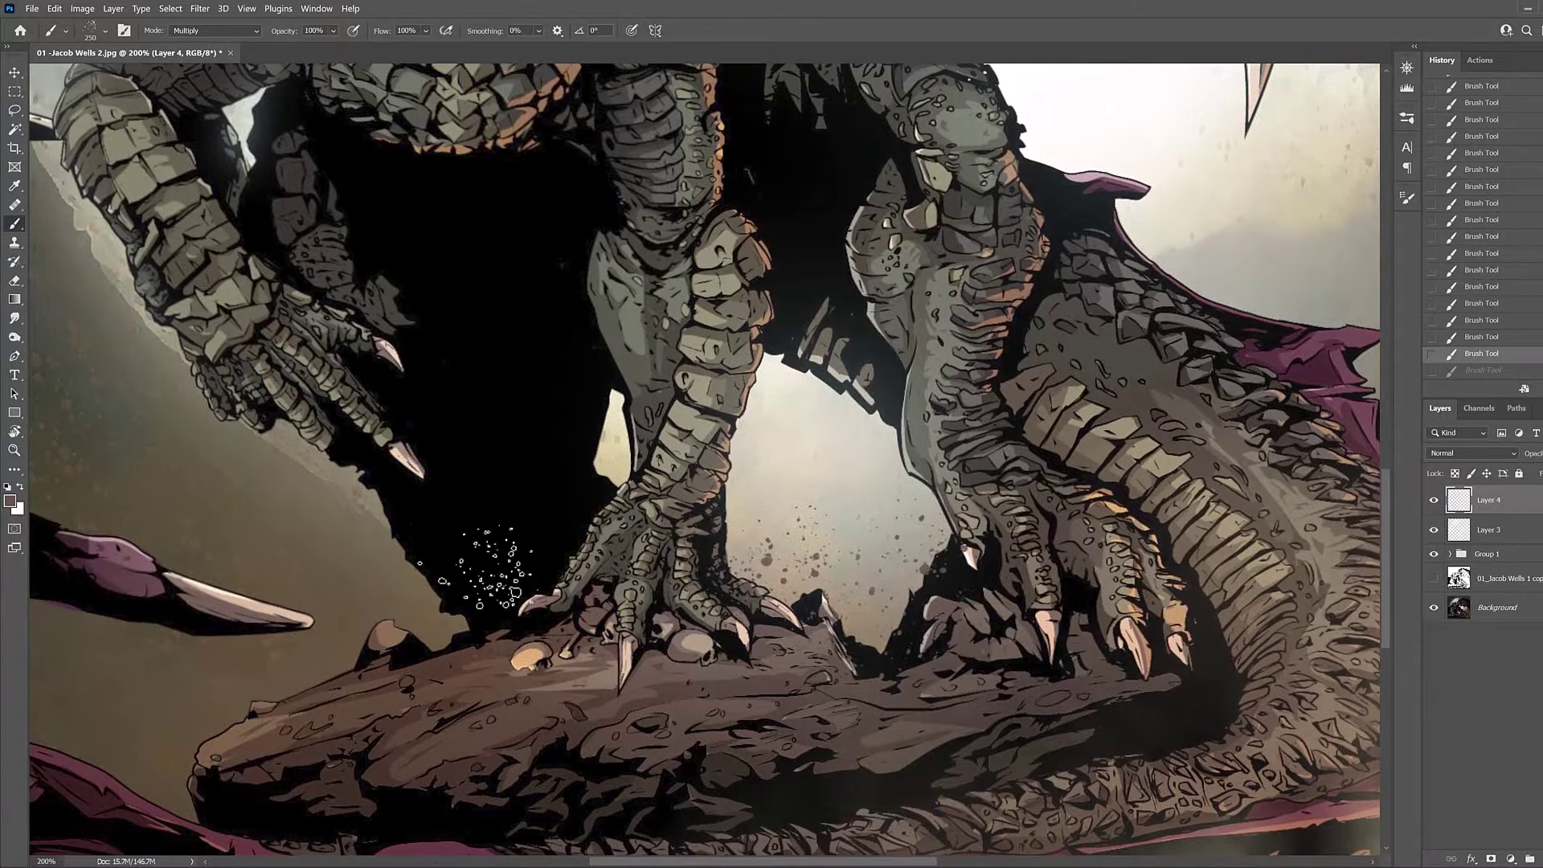
pyautogui.click(490, 568)
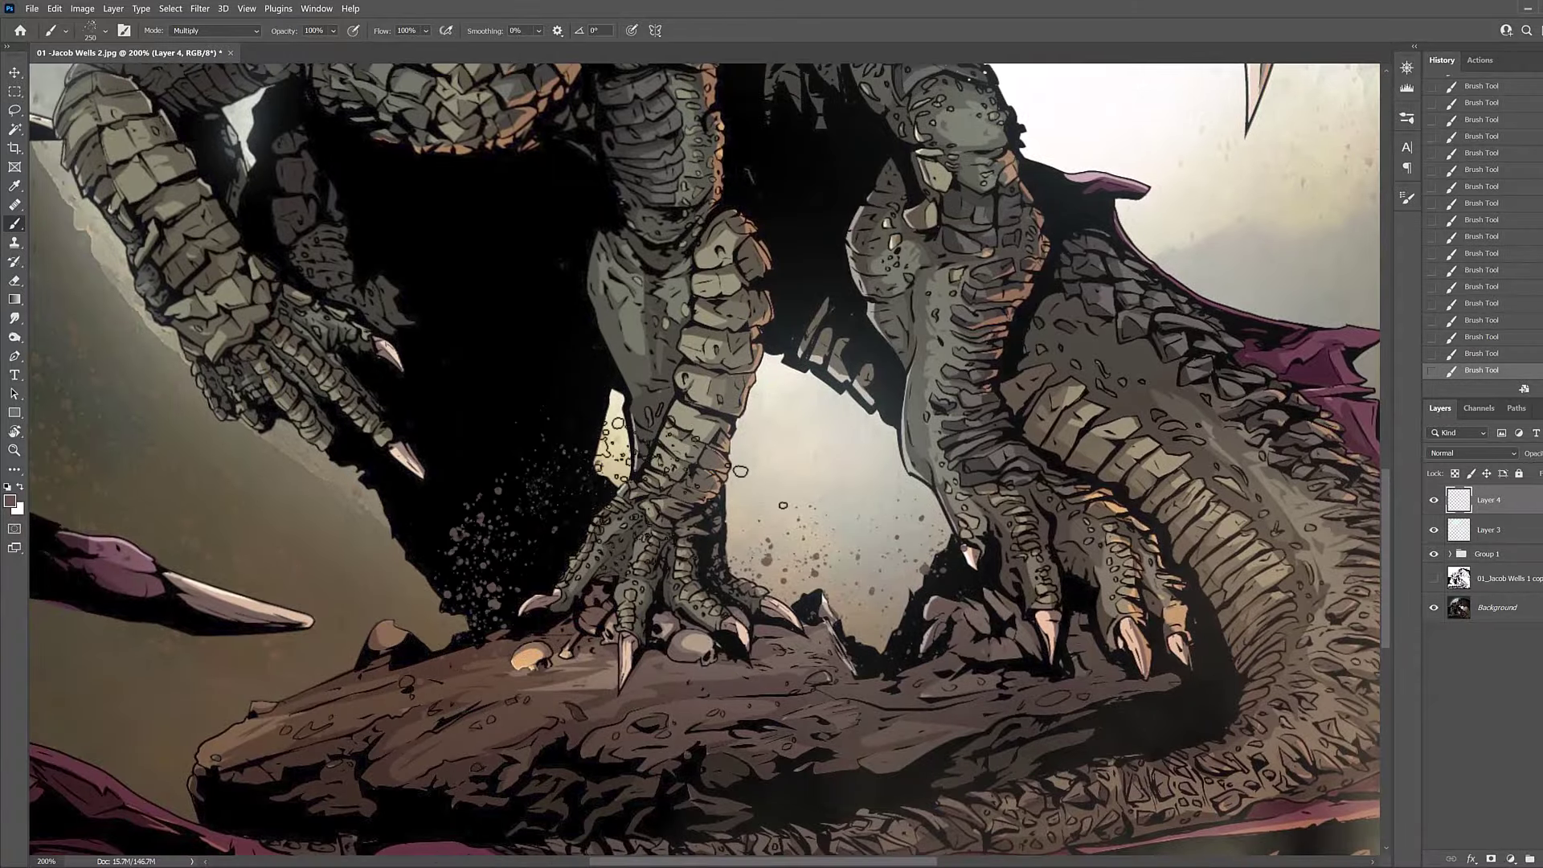
pyautogui.click(557, 595)
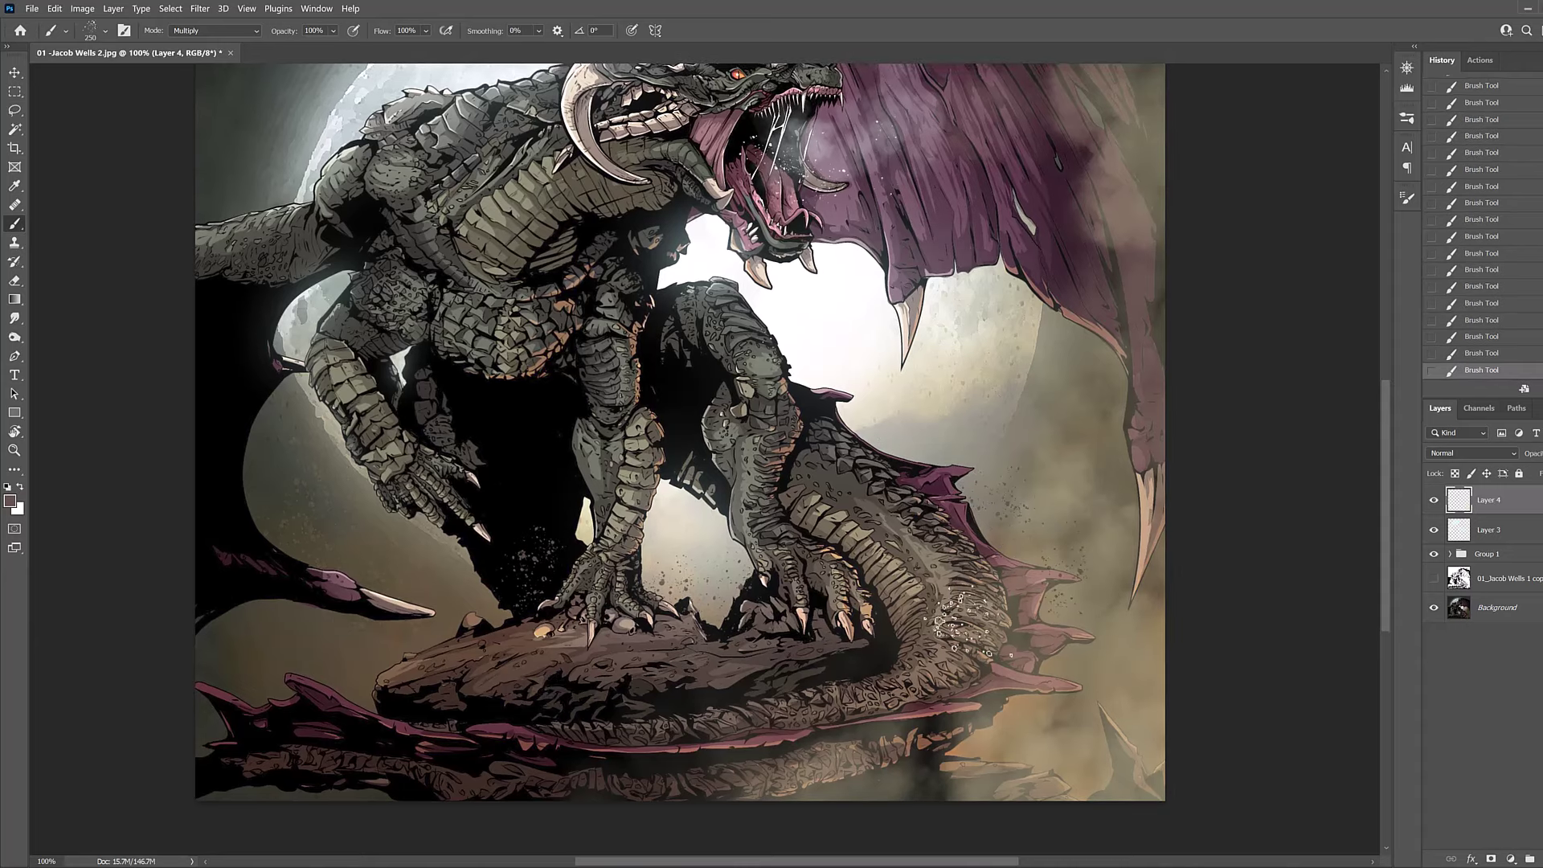
# Scatter brown debris specks in the air above the tail spikes, trying a 400 px brush and undoing unwanted strokes.
pyautogui.hotkey('ctrl', 'z')
pyautogui.press(']')
pyautogui.press(']')
pyautogui.press(']')
pyautogui.click(993, 547)
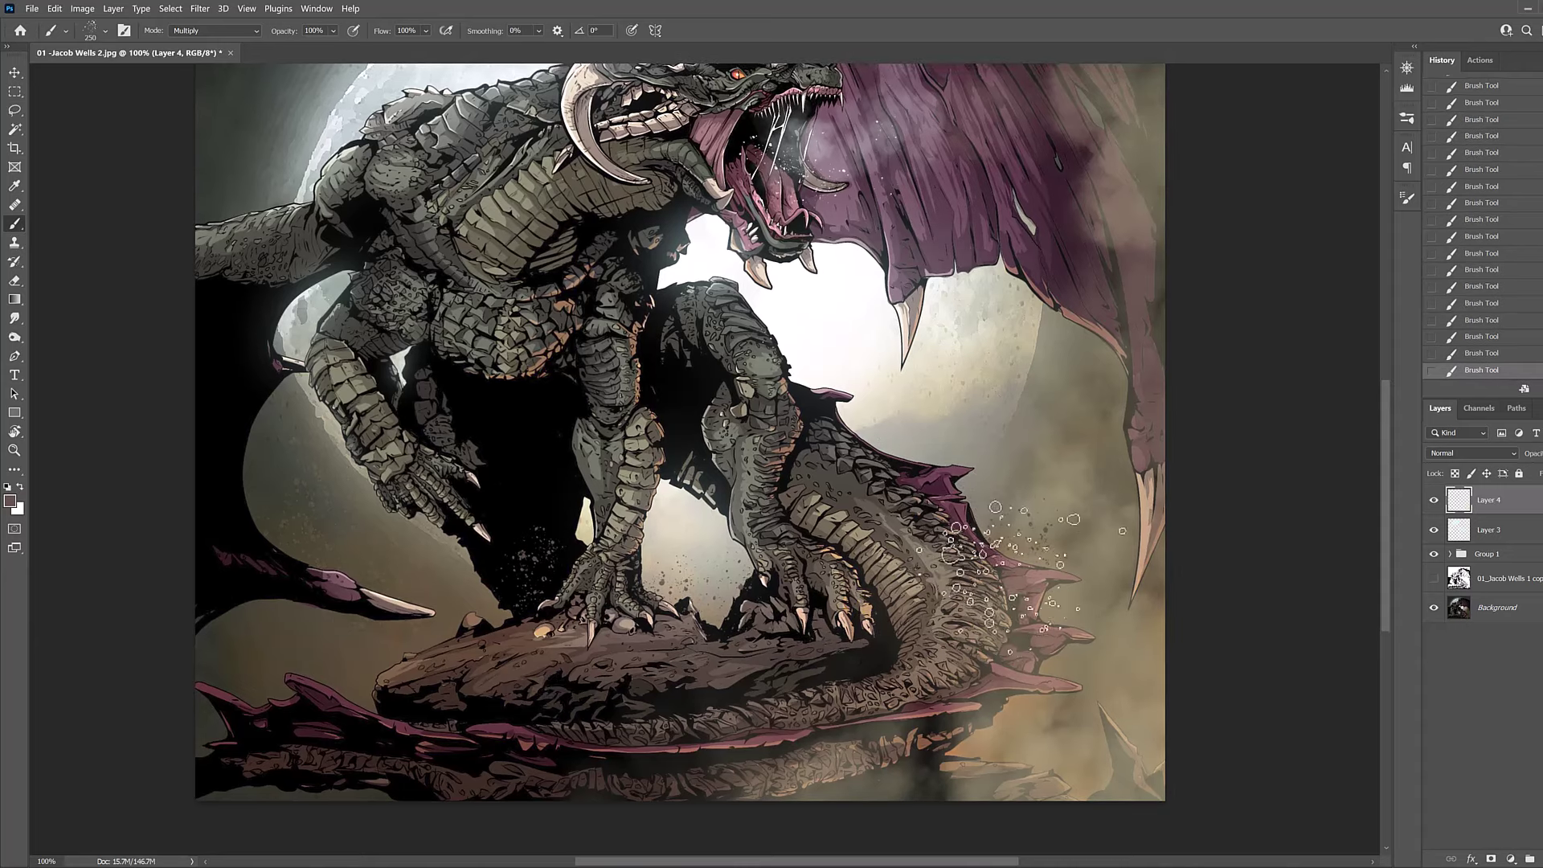
pyautogui.hotkey('ctrl', 'z')
pyautogui.click(1015, 502)
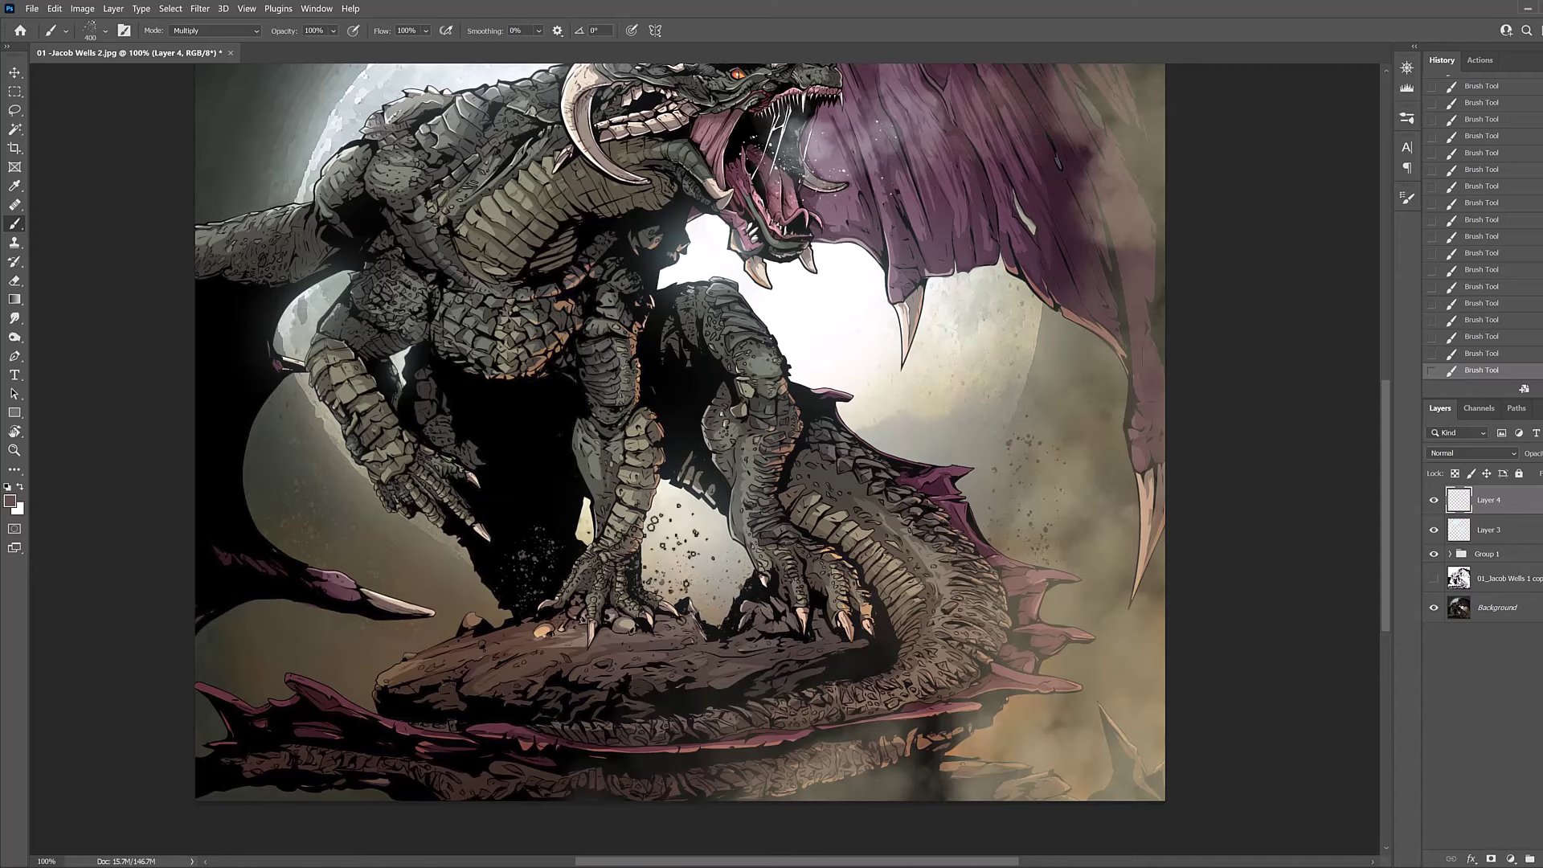
pyautogui.hotkey('ctrl', 'z')
pyautogui.hotkey('ctrl', '-')
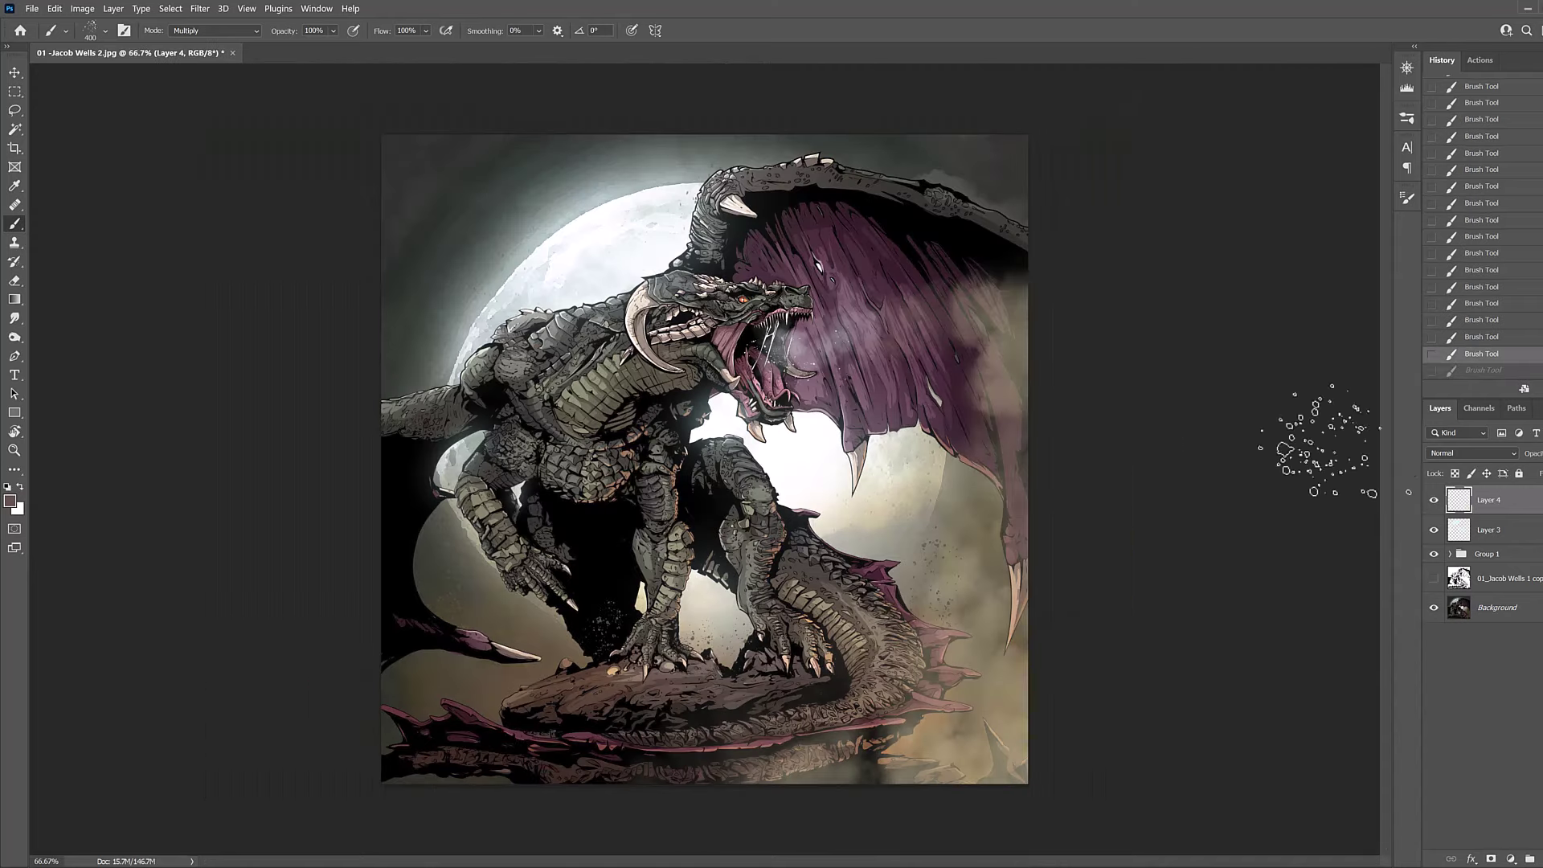
# Hide and show Layer 4 to compare the artwork before and after the dust, mist and debris.
pyautogui.click(1435, 501)
pyautogui.click(1435, 500)
pyautogui.click(1435, 501)
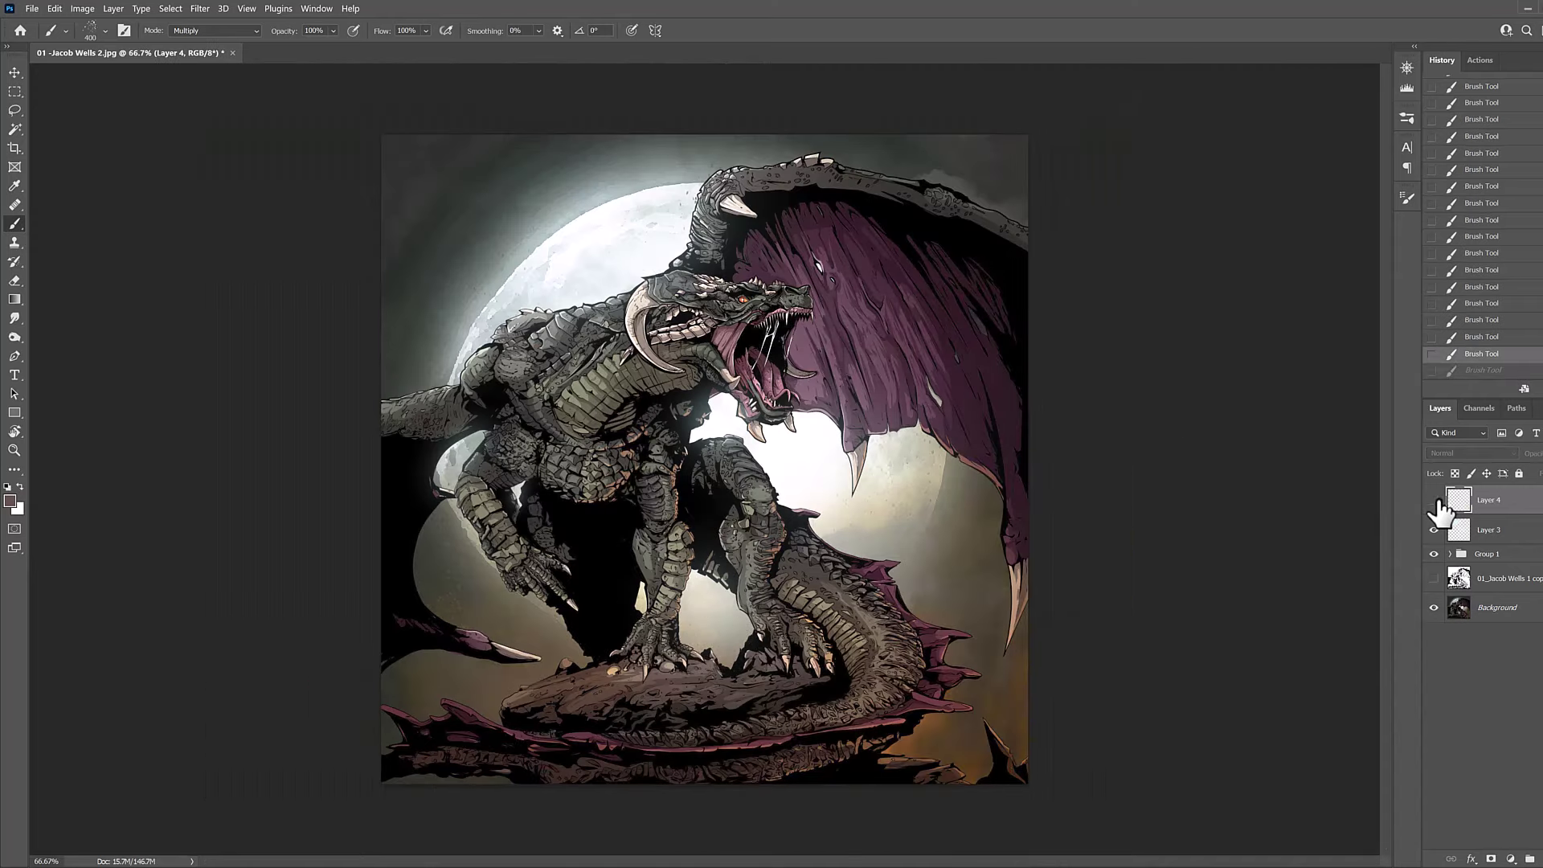
pyautogui.click(1435, 501)
# Merge layers into Background copy 2 inside Group 1 and try the Dodge tool on its highlights.
pyautogui.keyDown('ctrl'); pyautogui.click(834, 544); pyautogui.keyUp('ctrl')
pyautogui.click(14, 72)
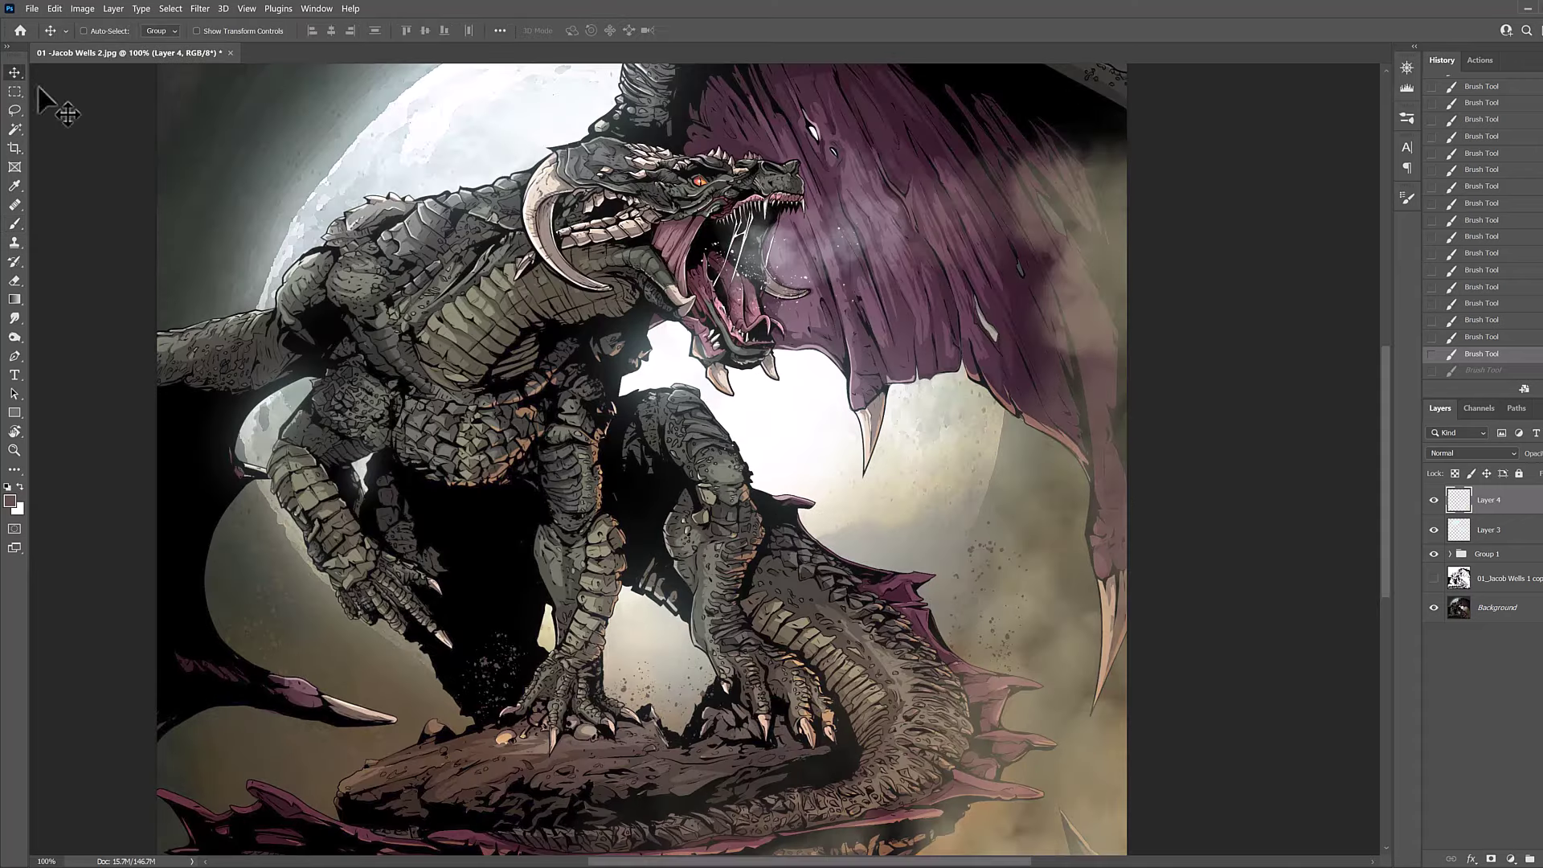
pyautogui.keyDown('alt'); pyautogui.click(689, 347); pyautogui.keyUp('alt')
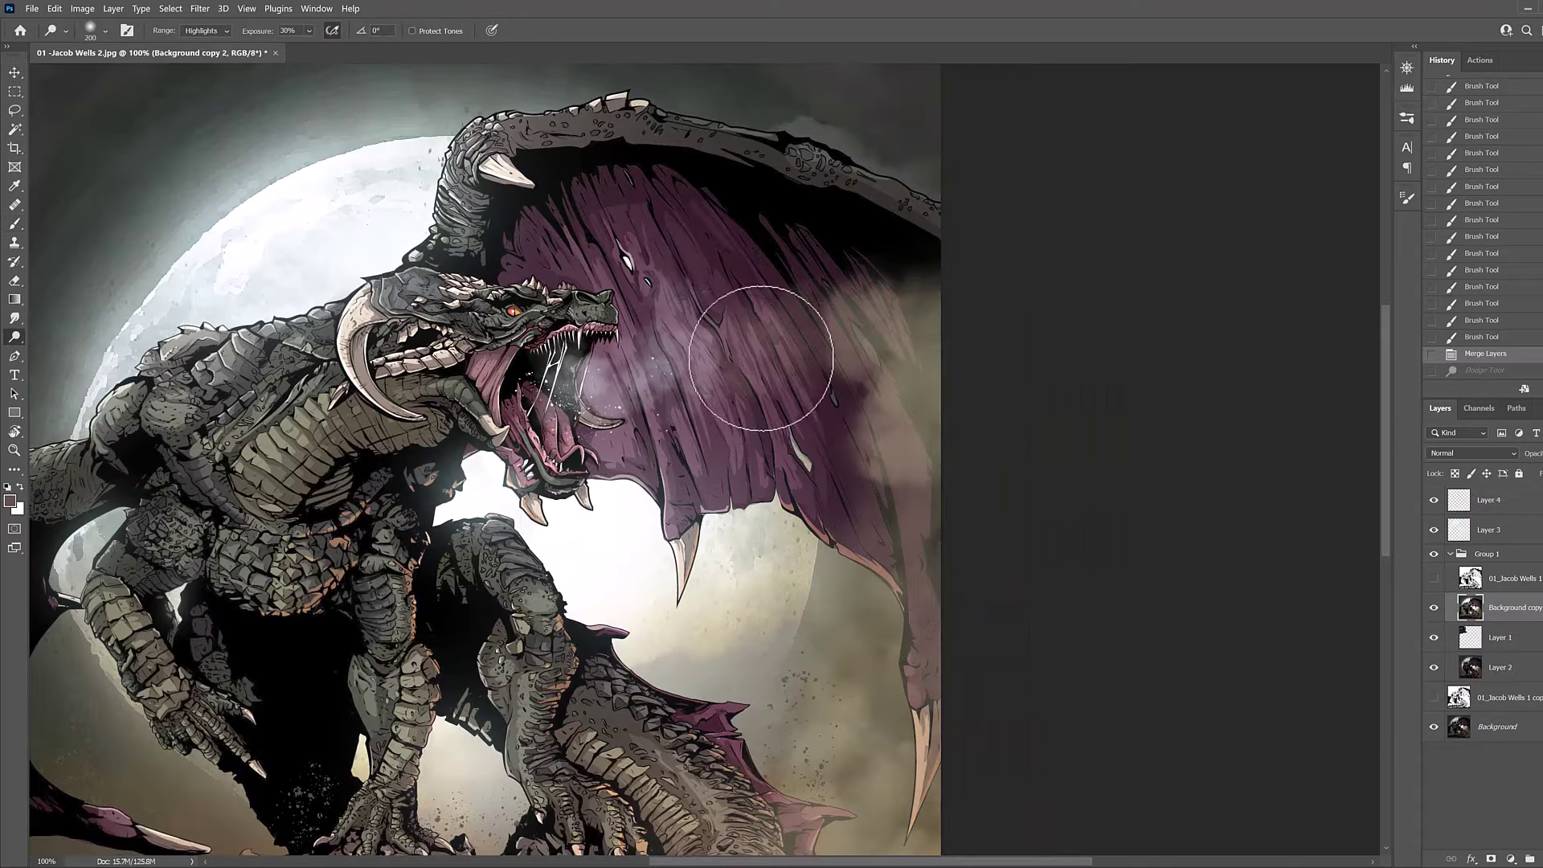
pyautogui.hotkey('ctrl', '-')
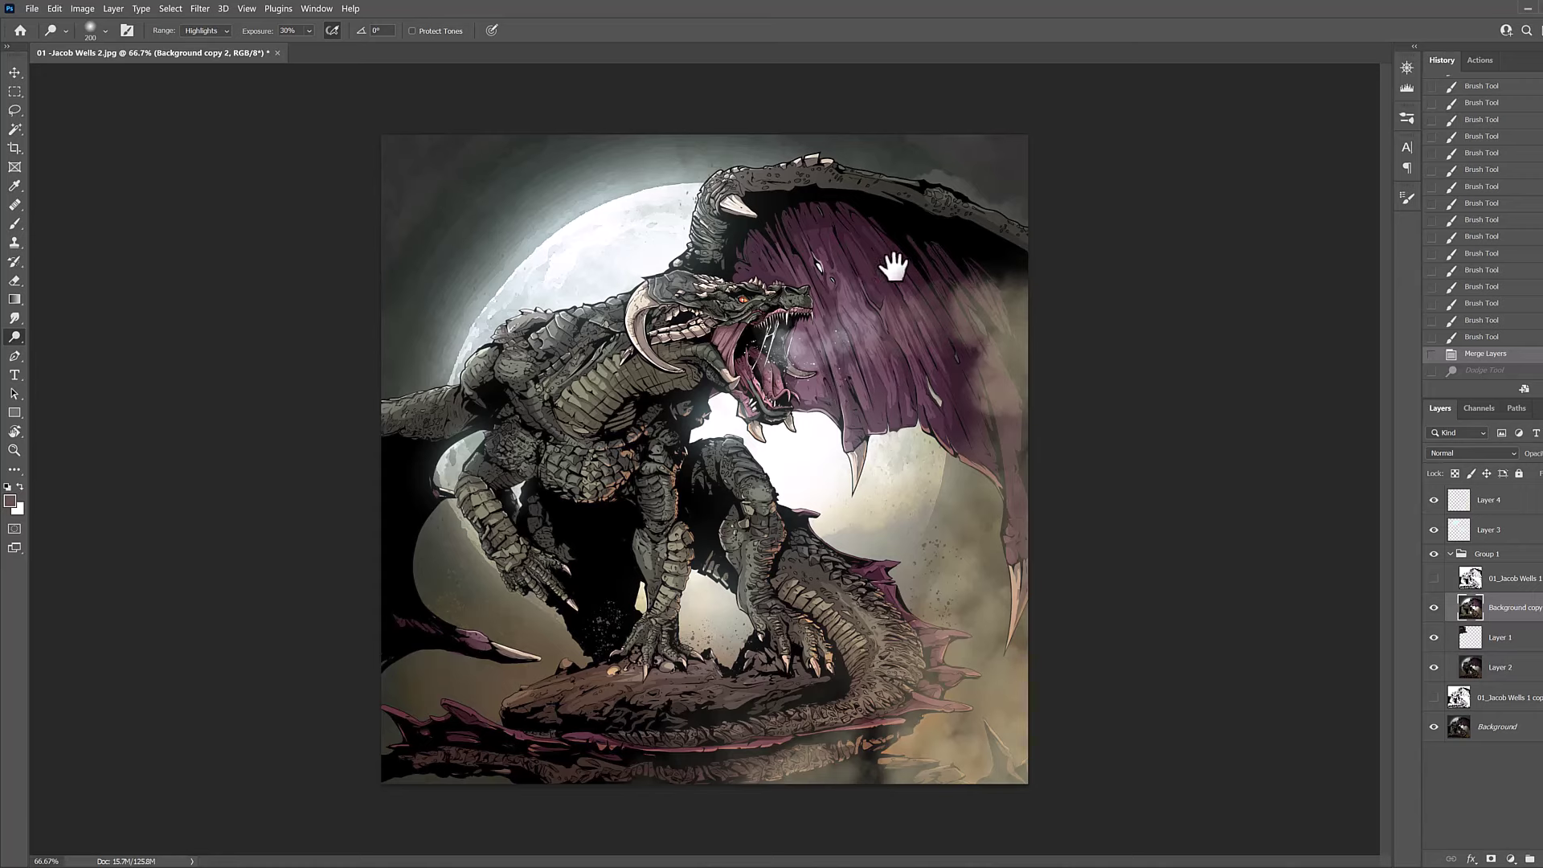
# Try brightening the purple wing membrane's highlights with a 500 px Dodge brush at 30% exposure, followed by Sponge strokes.
pyautogui.keyDown('ctrl'); pyautogui.click(917, 346); pyautogui.keyUp('ctrl')
pyautogui.moveTo(917, 346); pyautogui.dragTo(790, 420)
pyautogui.press(']')
pyautogui.press(']')
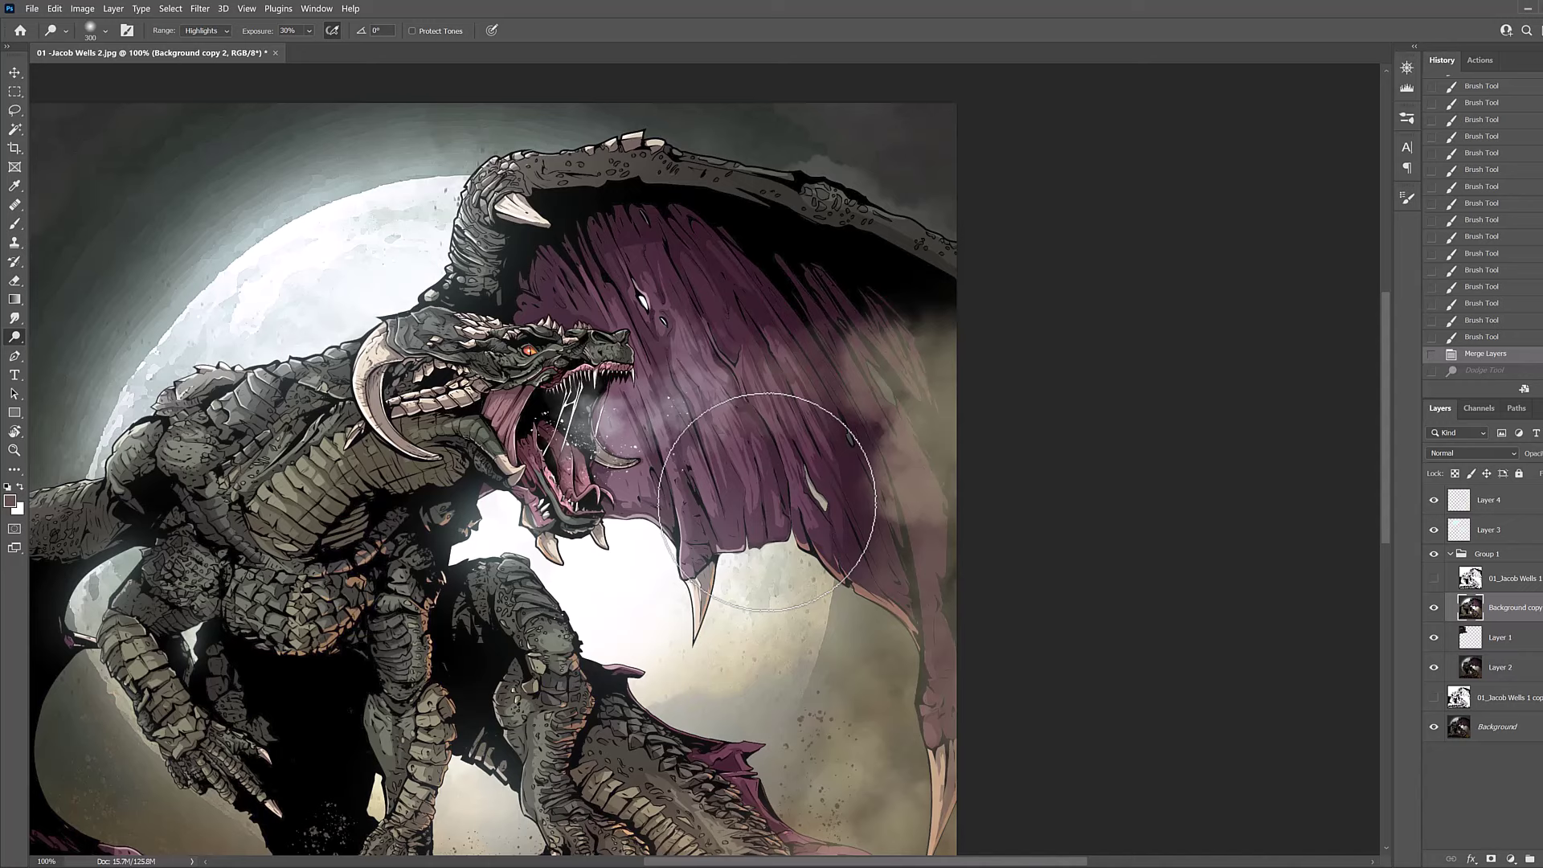
pyautogui.press(']')
pyautogui.press(']')
pyautogui.keyDown('alt'); pyautogui.click(777, 397); pyautogui.keyUp('alt')
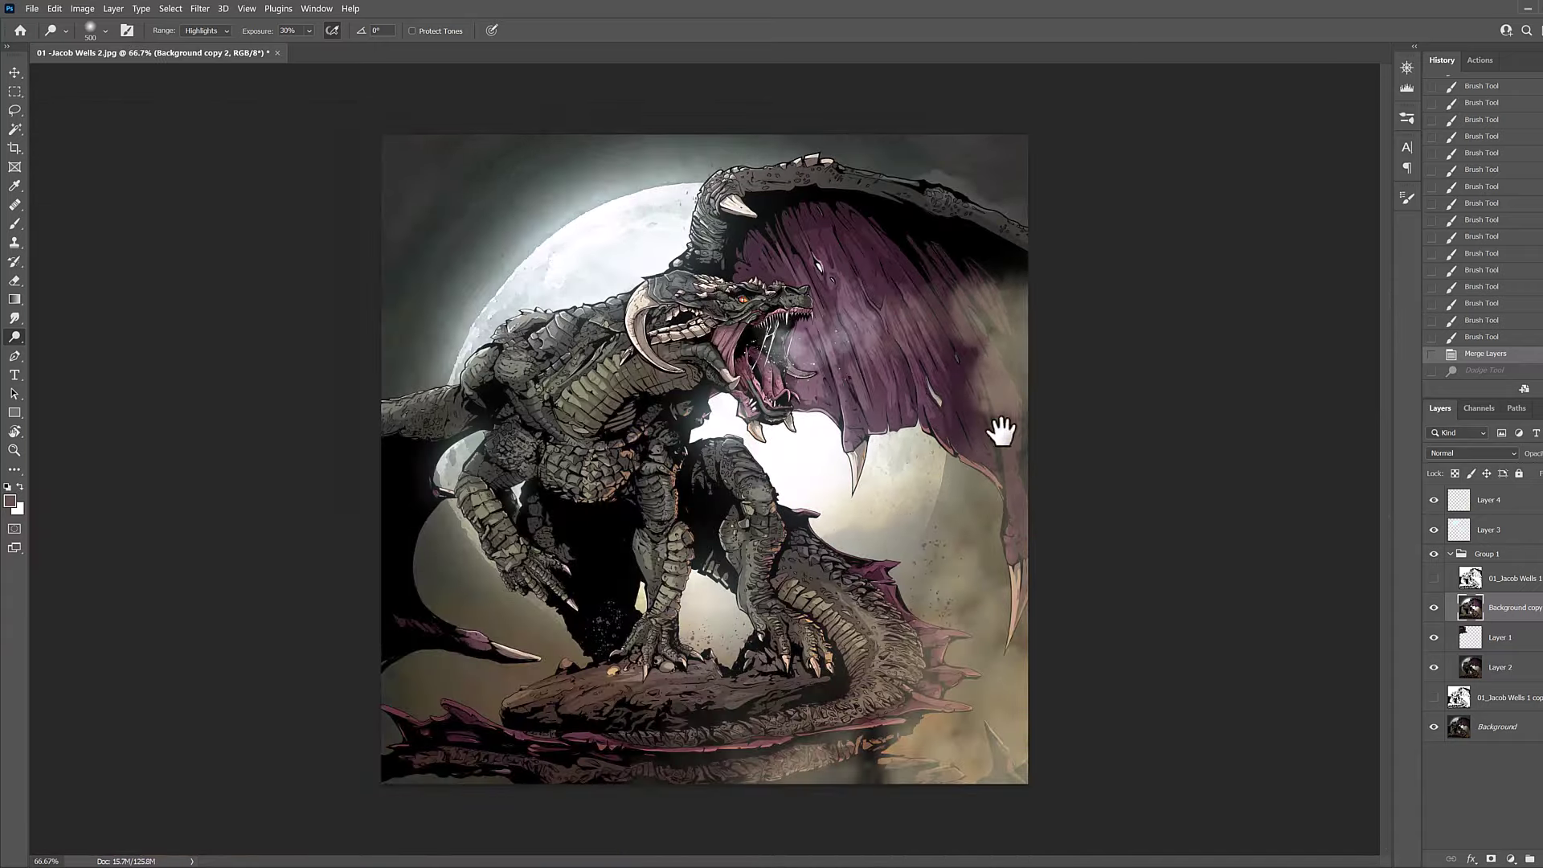
pyautogui.moveTo(841, 282)
pyautogui.mouseDown()
pyautogui.moveTo(855, 352)
pyautogui.moveTo(892, 308)
pyautogui.moveTo(916, 328)
pyautogui.moveTo(868, 330)
pyautogui.moveTo(913, 397)
pyautogui.moveTo(876, 273)
pyautogui.moveTo(842, 247)
pyautogui.moveTo(883, 325)
pyautogui.moveTo(955, 356)
pyautogui.moveTo(920, 410)
pyautogui.mouseUp()
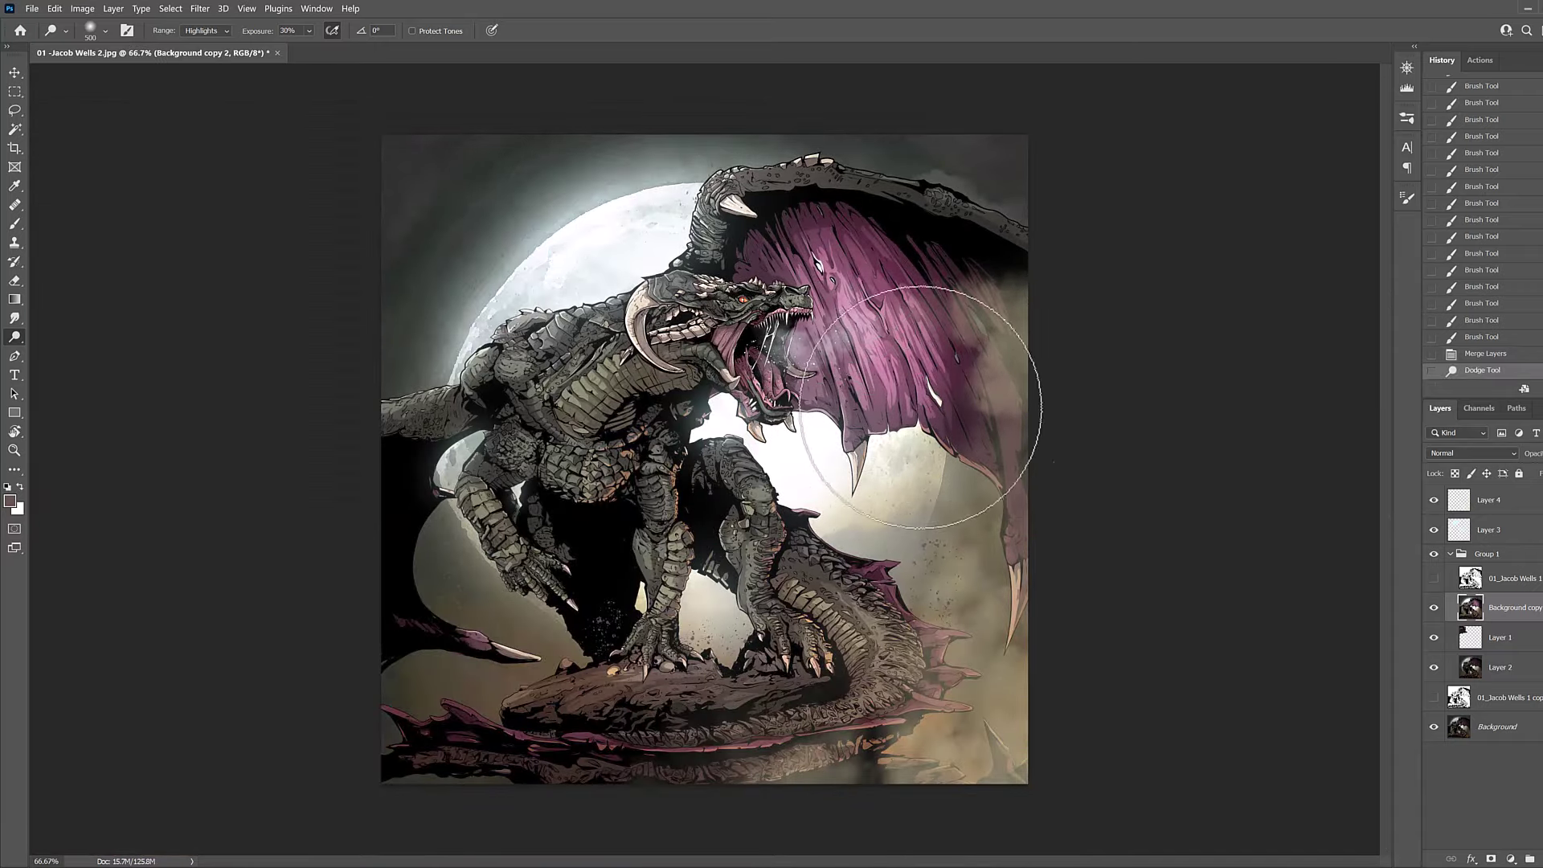
pyautogui.keyDown('ctrl'); pyautogui.click(908, 361); pyautogui.keyUp('ctrl')
pyautogui.moveTo(834, 385)
pyautogui.mouseDown()
pyautogui.moveTo(715, 490)
pyautogui.moveTo(645, 422)
pyautogui.moveTo(741, 547)
pyautogui.moveTo(709, 443)
pyautogui.moveTo(630, 486)
pyautogui.moveTo(756, 499)
pyautogui.moveTo(764, 537)
pyautogui.moveTo(726, 388)
pyautogui.moveTo(639, 303)
pyautogui.moveTo(701, 318)
pyautogui.moveTo(804, 449)
pyautogui.moveTo(870, 387)
pyautogui.moveTo(806, 580)
pyautogui.moveTo(788, 503)
pyautogui.mouseUp()
pyautogui.hotkey('ctrl', 'z')
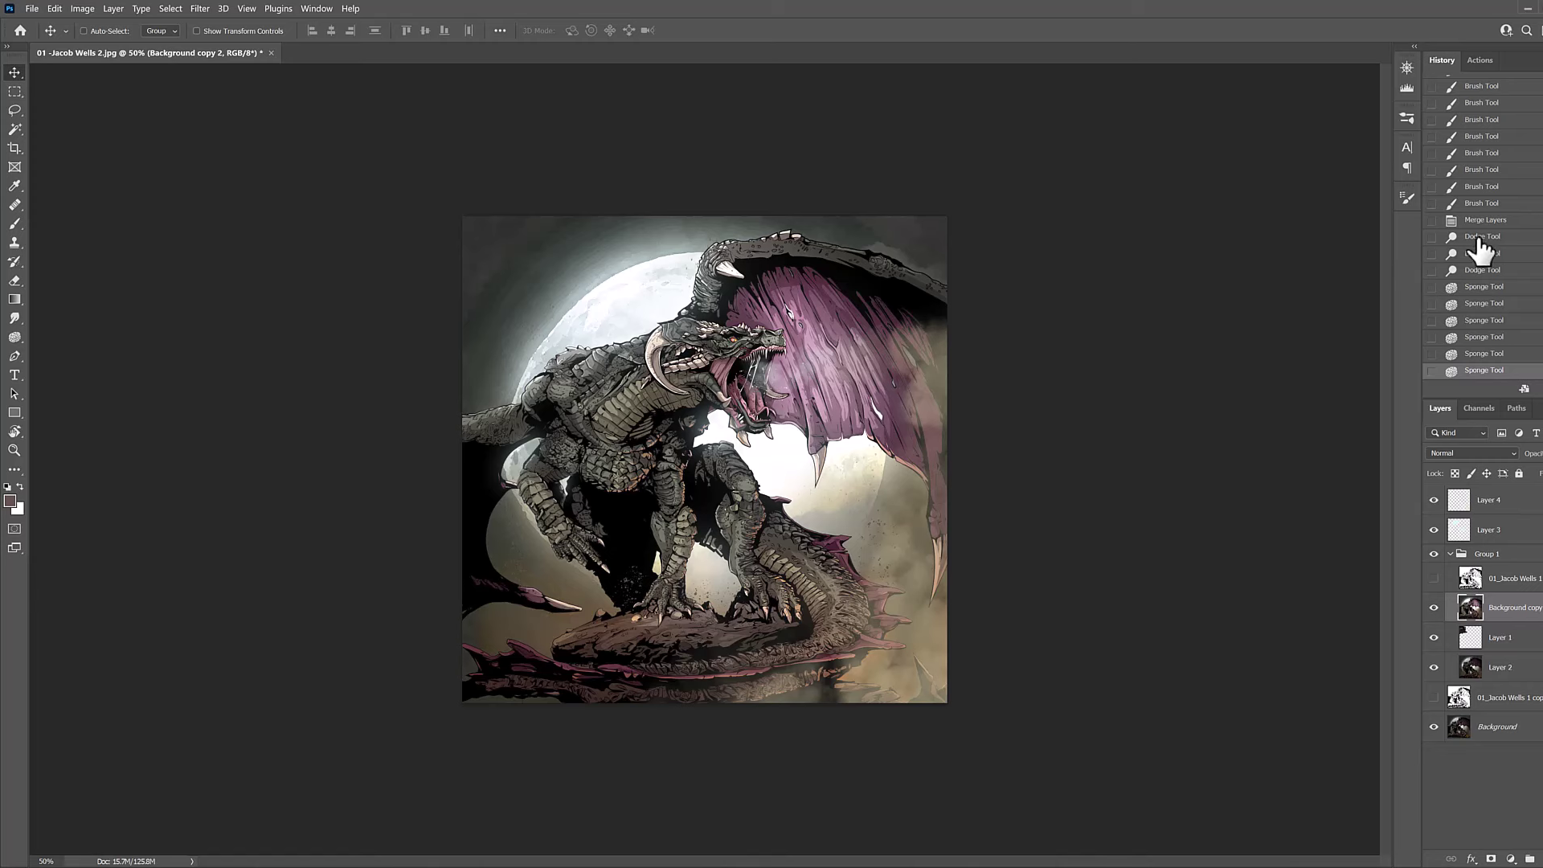
# Compare the wing before and after the Dodge and Sponge strokes in the history, ending on the Merge Layers state.
pyautogui.click(1482, 224)
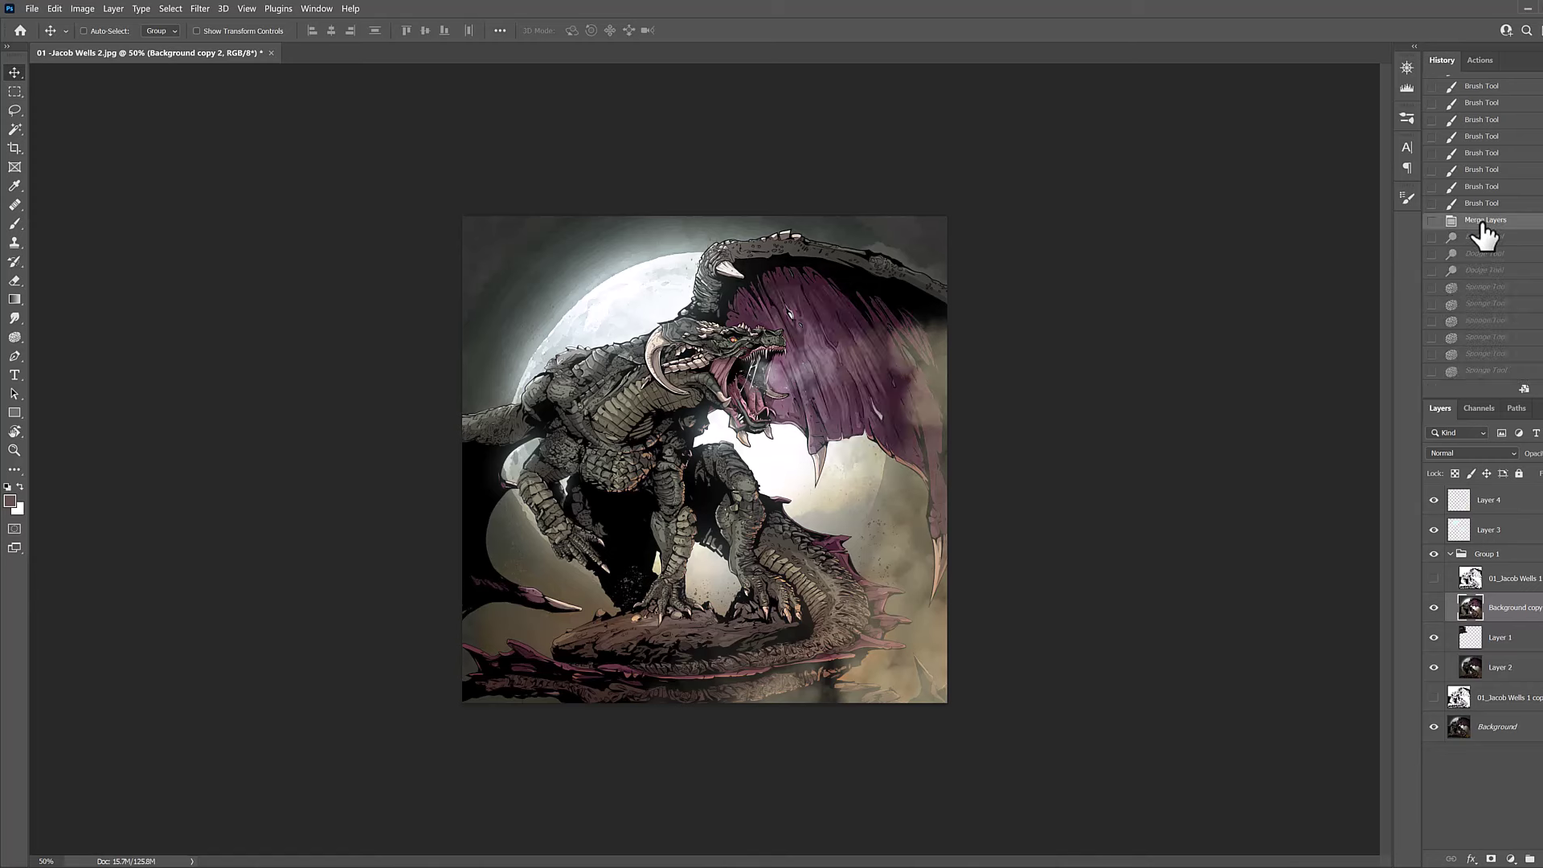
pyautogui.click(1488, 372)
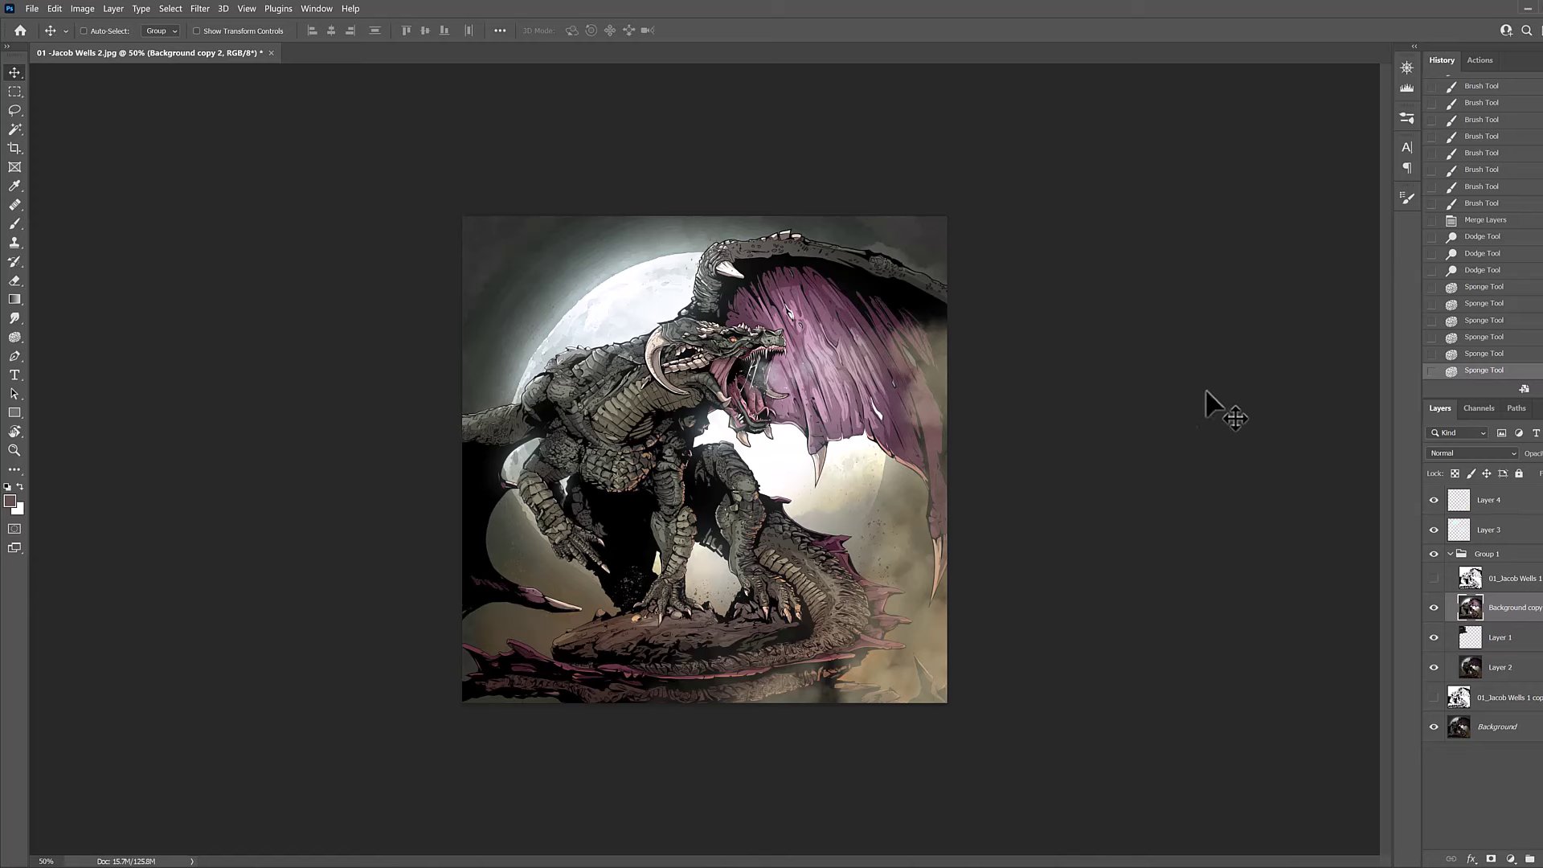
pyautogui.click(1485, 221)
pyautogui.click(1477, 372)
pyautogui.click(1481, 224)
pyautogui.click(1485, 371)
pyautogui.click(1484, 222)
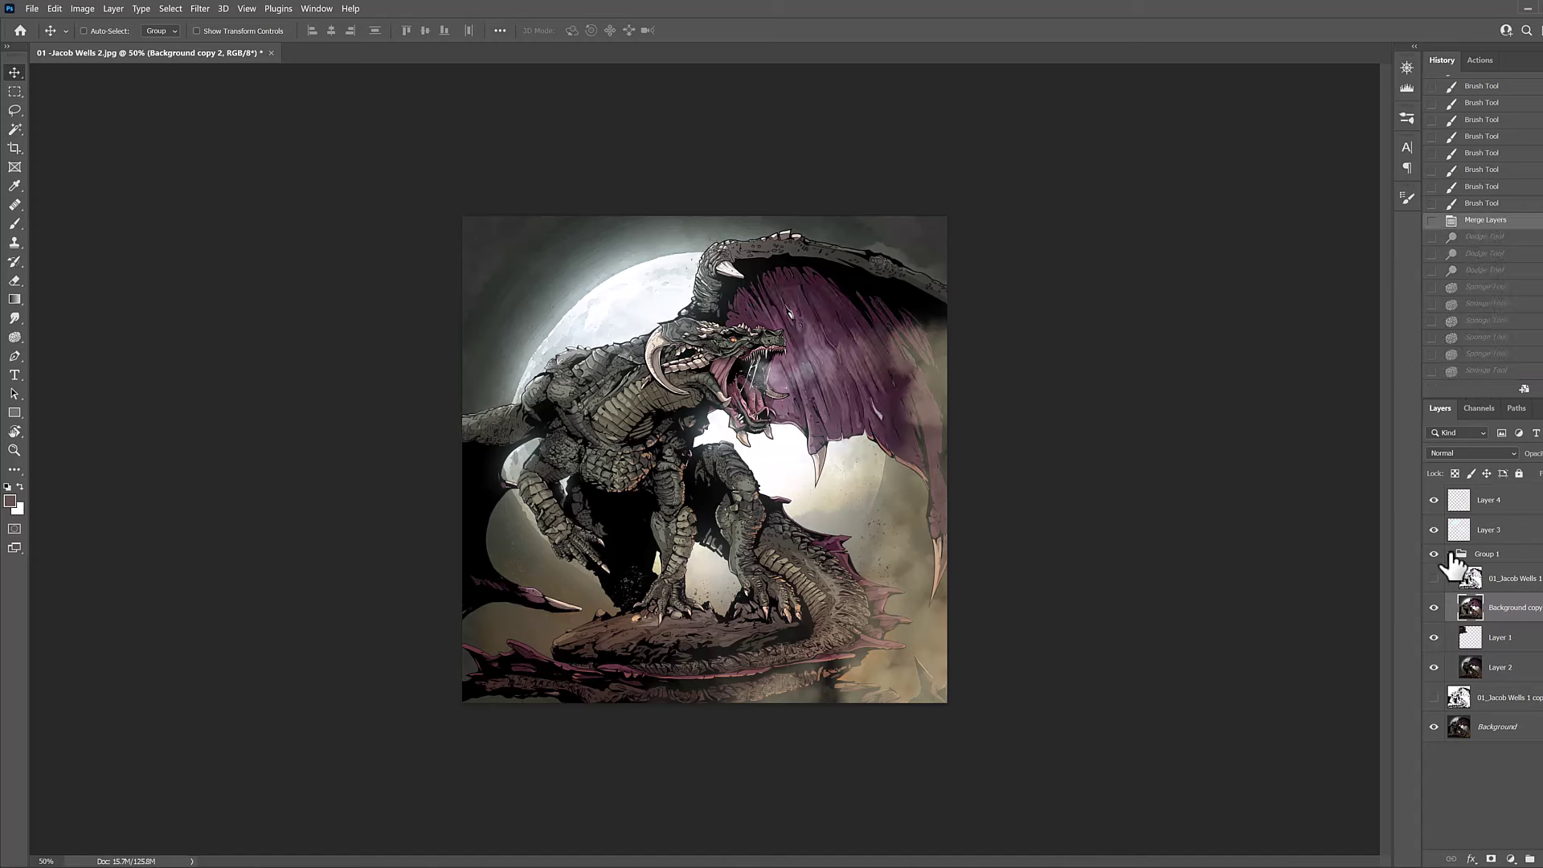
# Collapse Group 1 and move Layer 3 and Layer 4 into it.
pyautogui.click(1451, 554)
pyautogui.moveTo(1479, 503); pyautogui.dragTo(1455, 555)
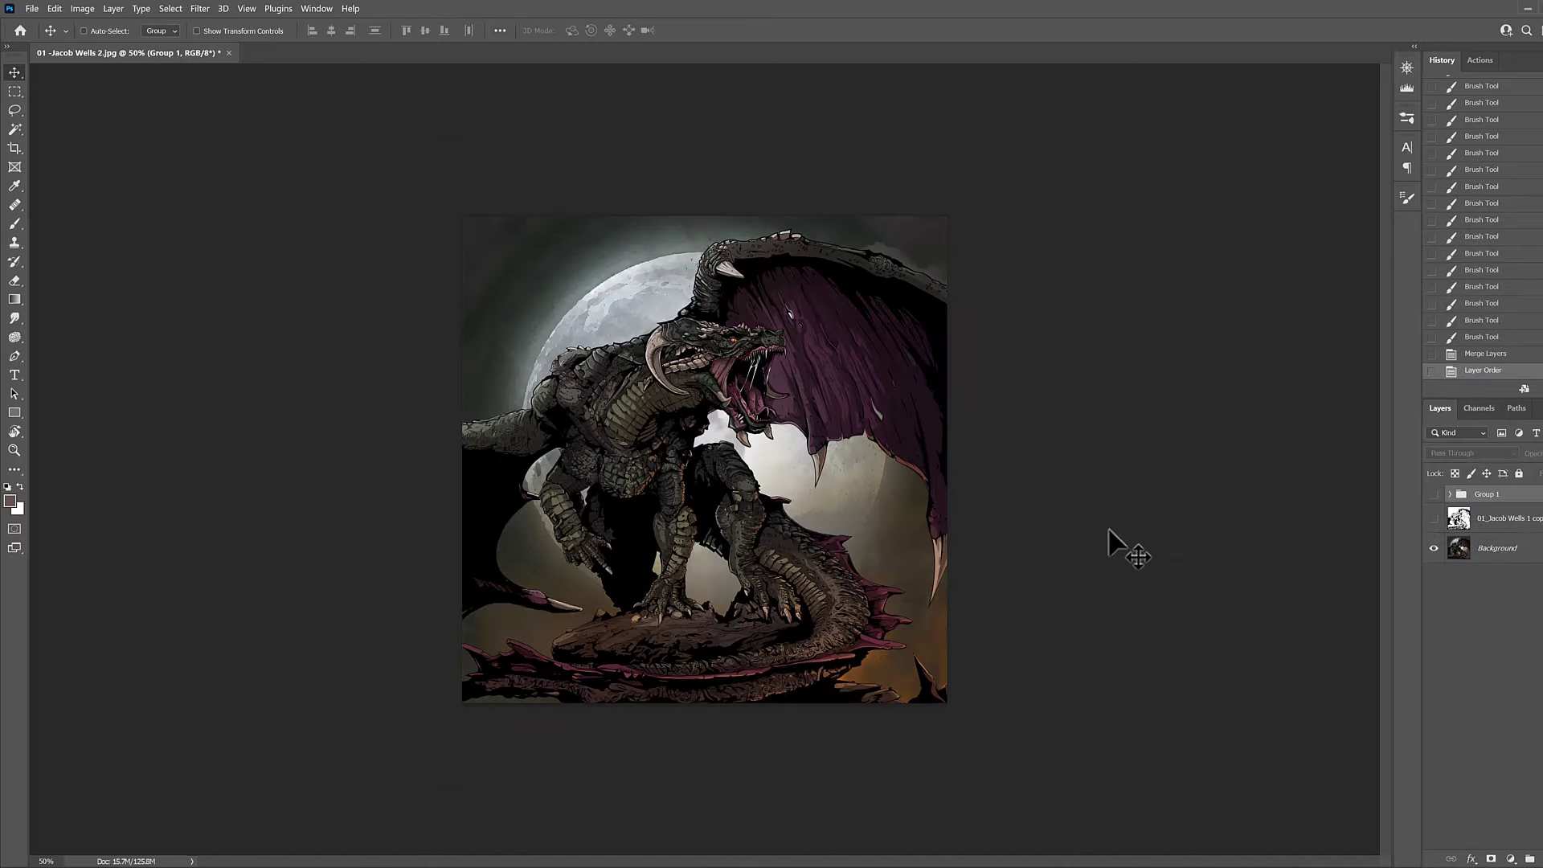
pyautogui.scroll(1, 813, 468)
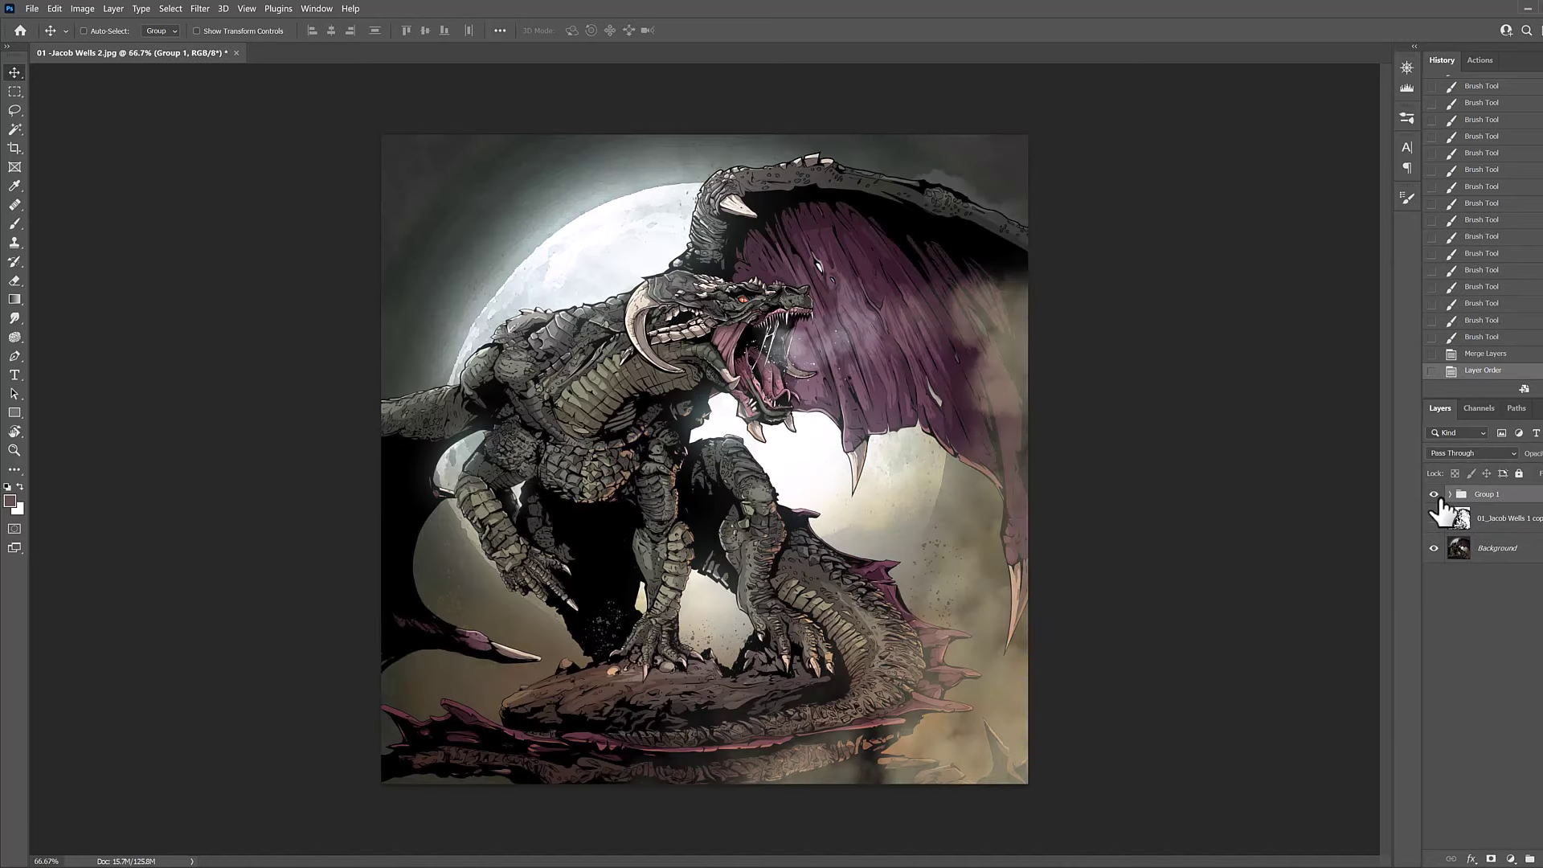
# Hide and show Group 1 repeatedly to compare the reworked dragon with the original artwork.
pyautogui.click(1435, 495)
pyautogui.click(1435, 495)
pyautogui.click(1435, 496)
pyautogui.click(1436, 496)
pyautogui.click(1435, 495)
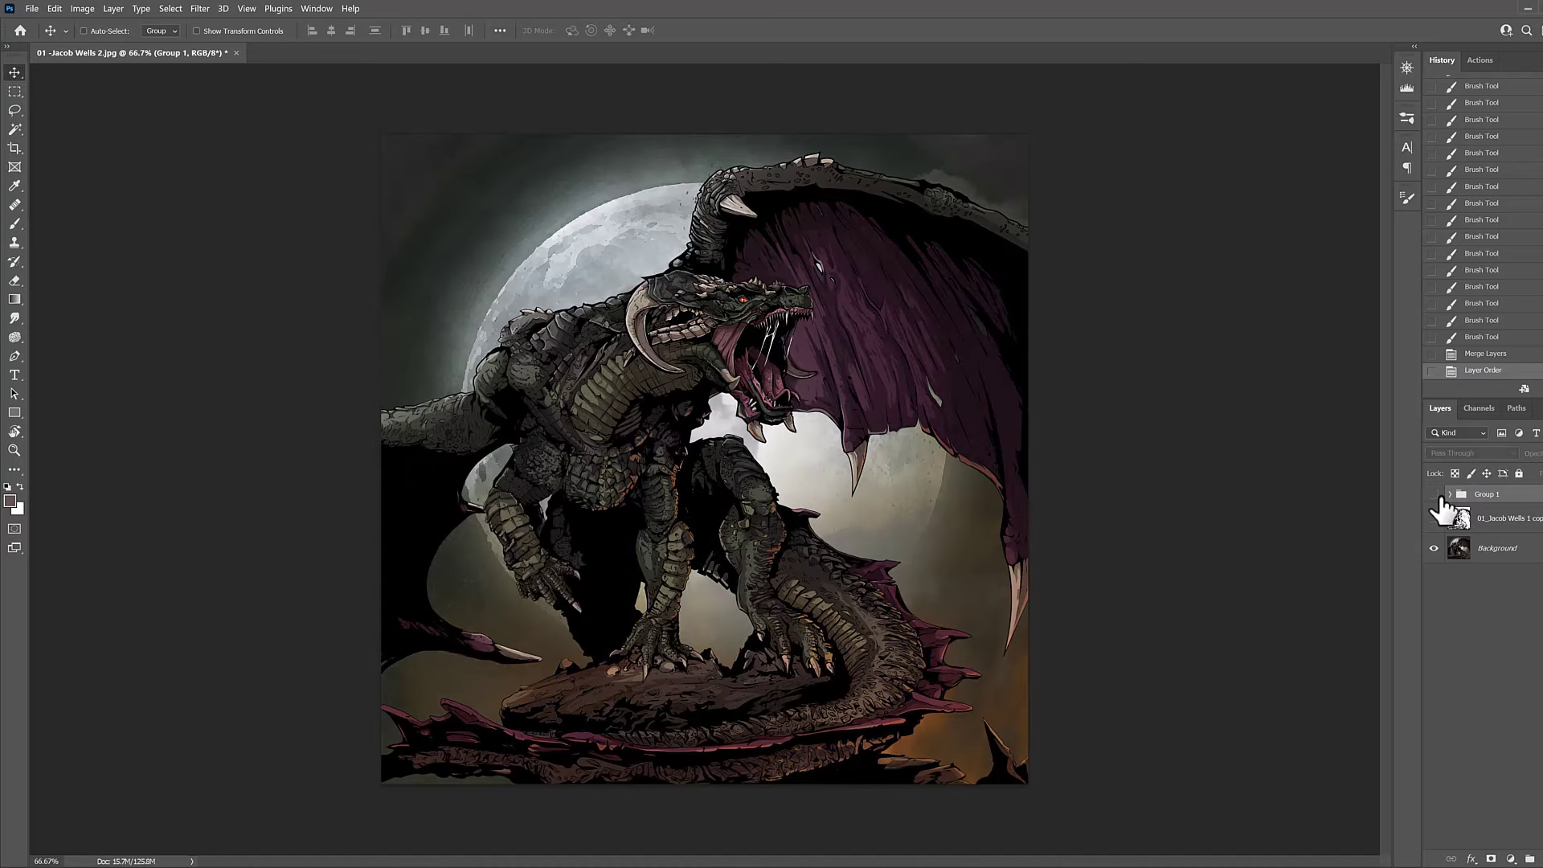
pyautogui.click(1435, 495)
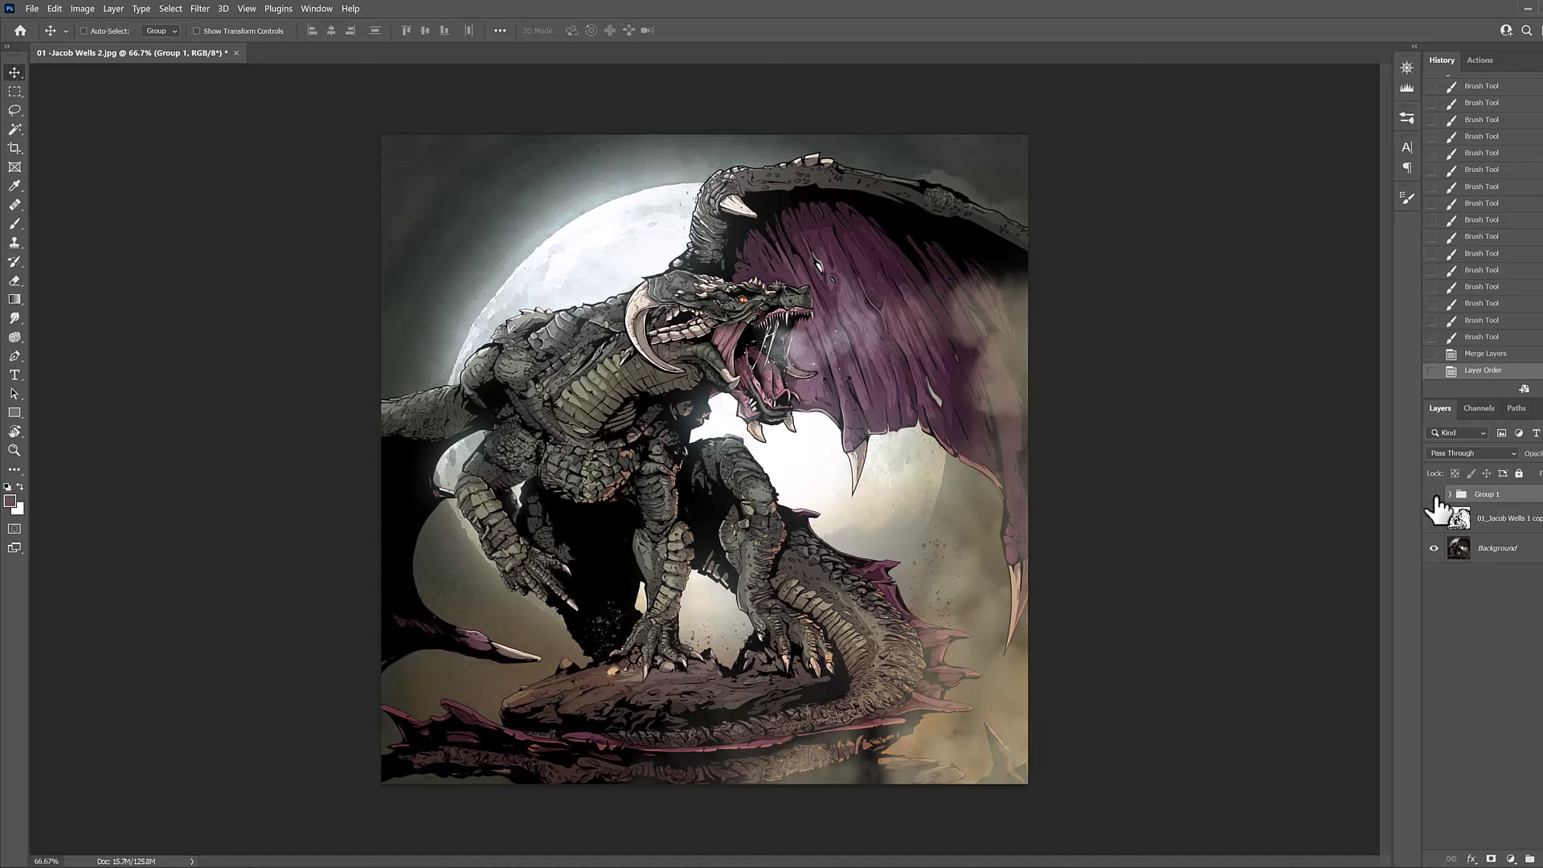
pyautogui.click(1436, 496)
pyautogui.click(1435, 496)
# Group the layers above Layer 1 inside Group 1 and hide the new group to inspect the version with two wings.
pyautogui.click(1450, 494)
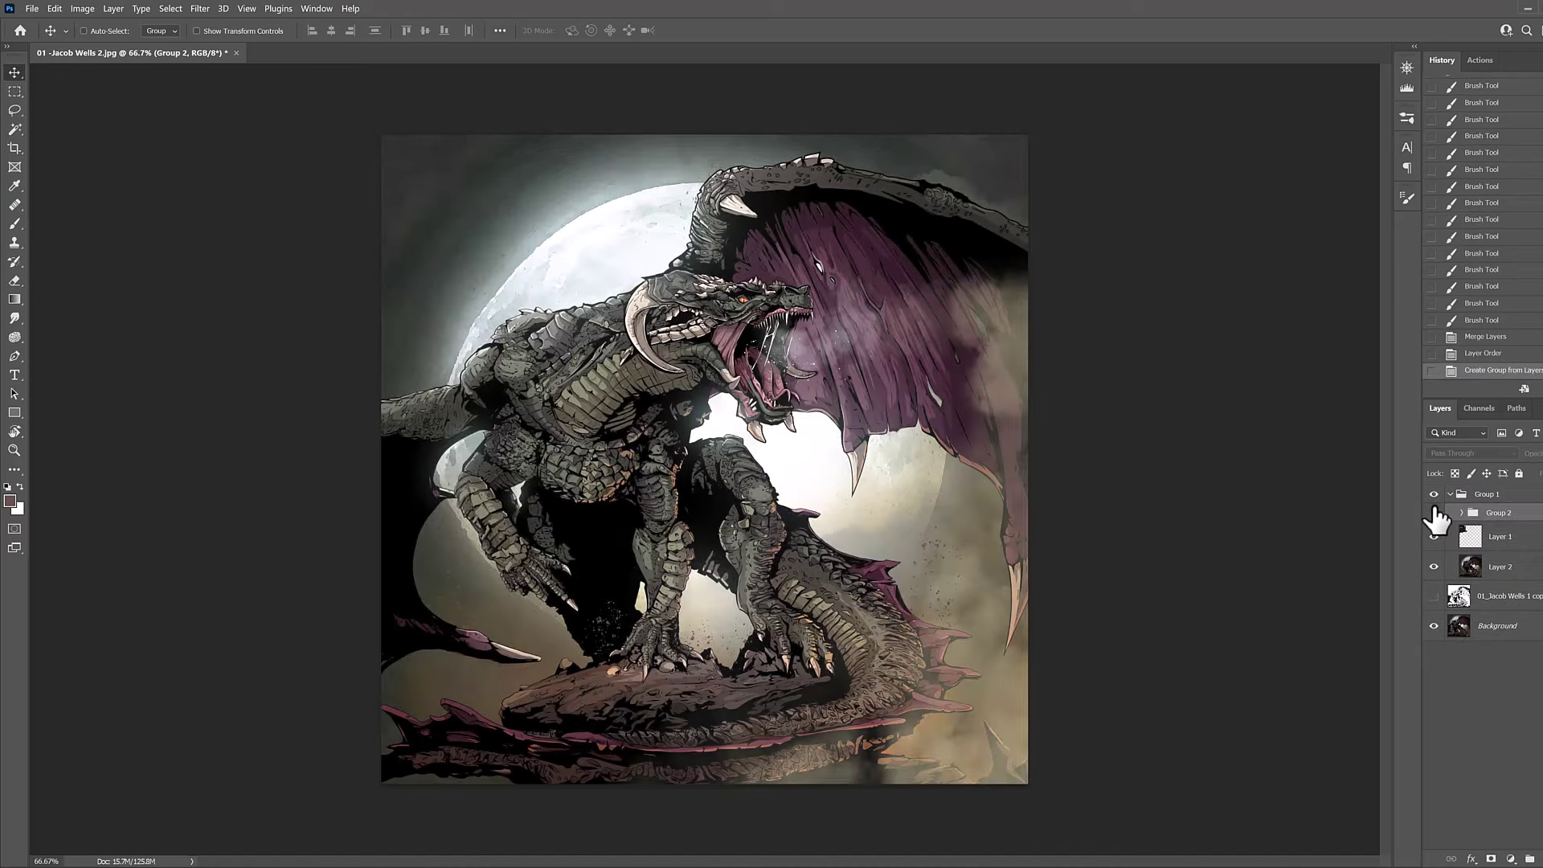
pyautogui.click(1434, 512)
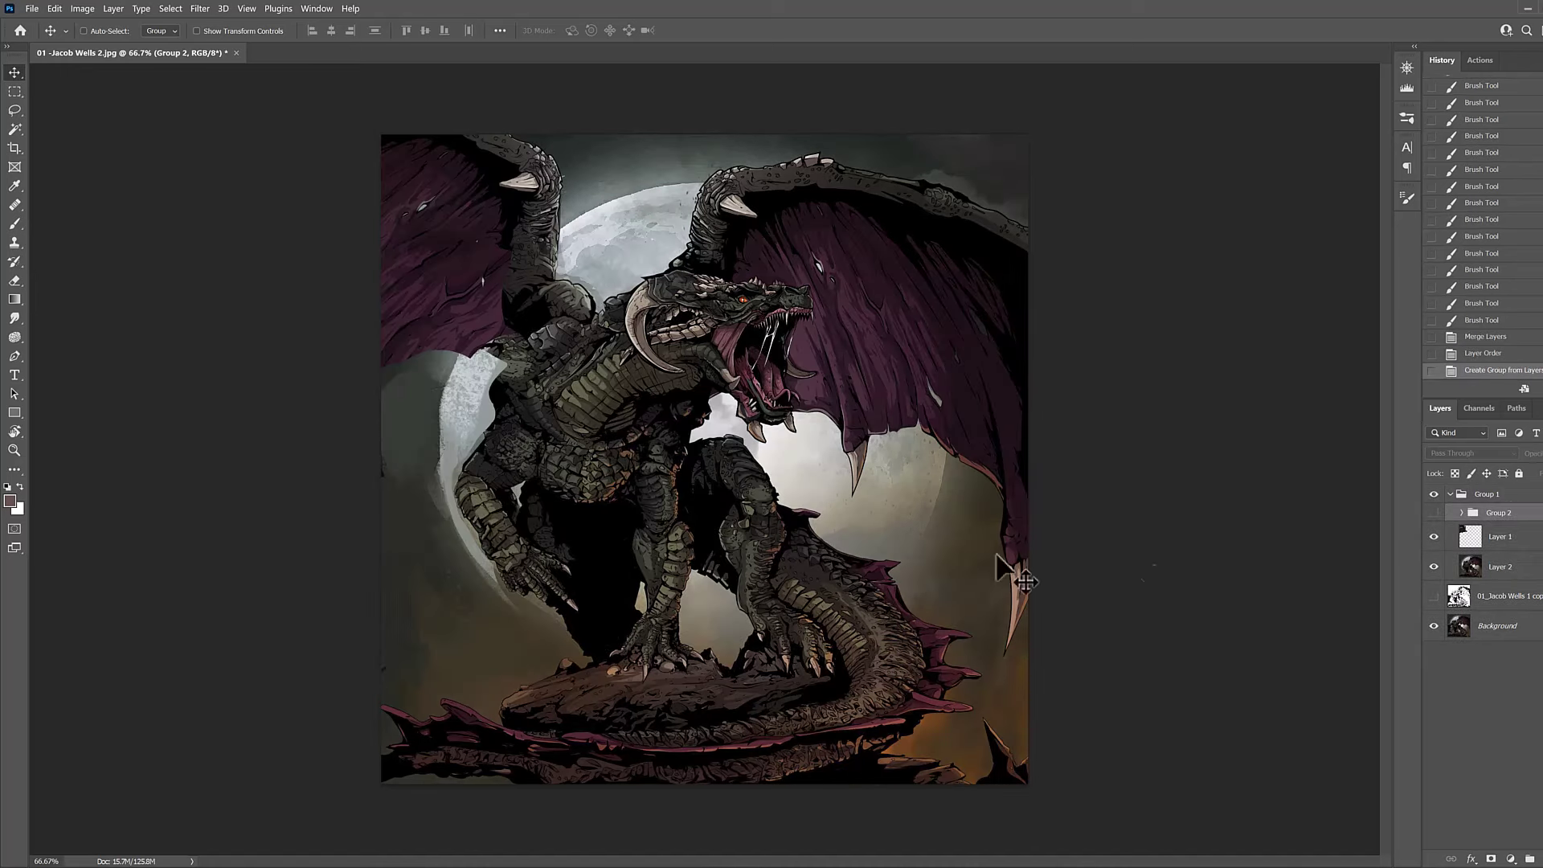
pyautogui.keyDown('ctrl'); pyautogui.click(484, 221); pyautogui.keyUp('ctrl')
pyautogui.moveTo(455, 277); pyautogui.dragTo(498, 414)
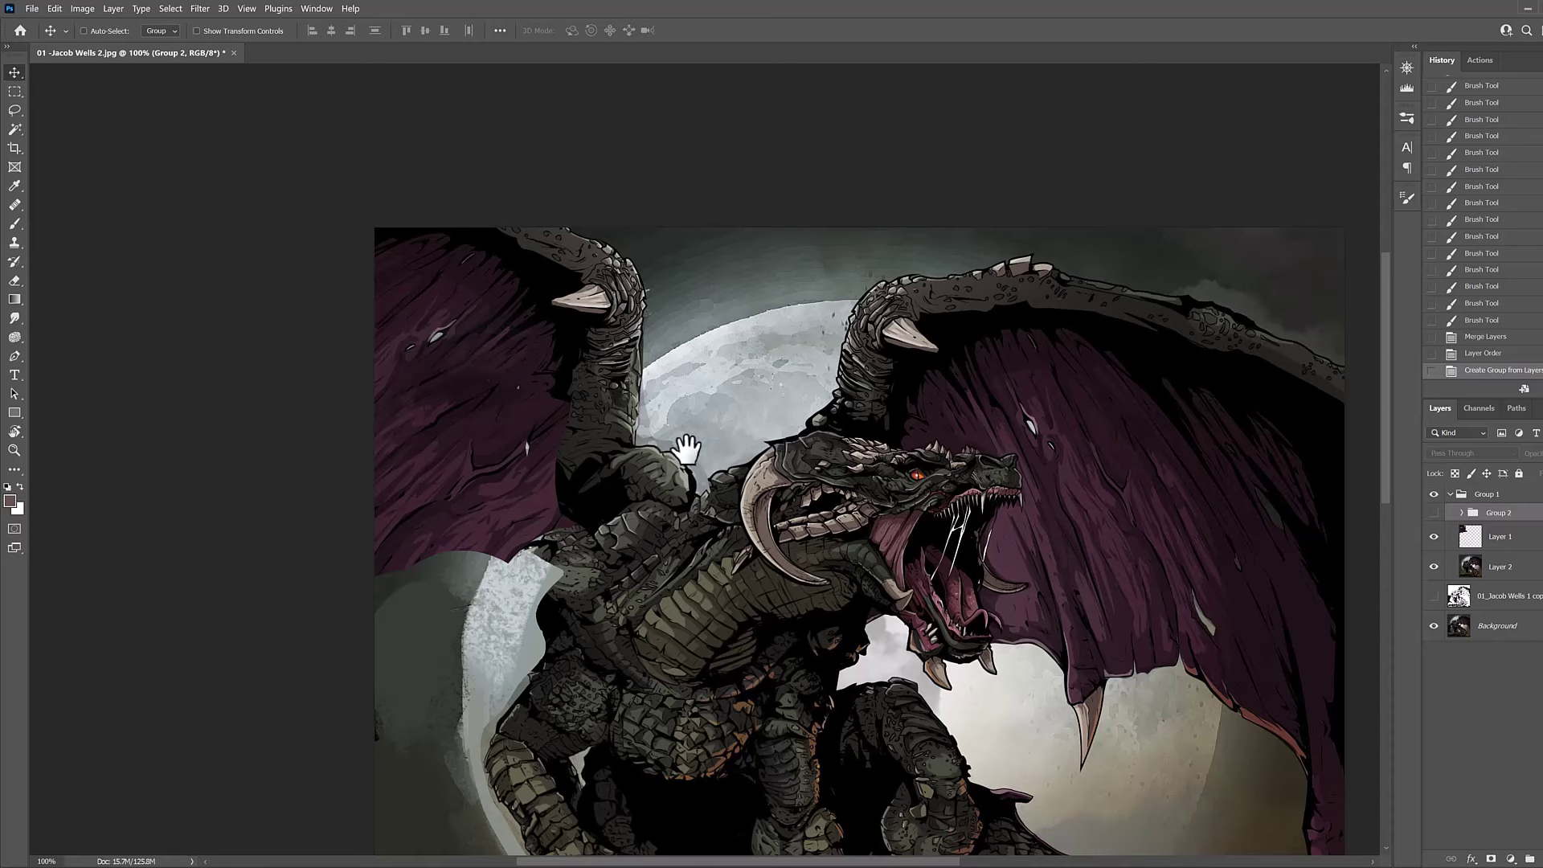
pyautogui.keyDown('alt'); pyautogui.click(704, 507); pyautogui.keyUp('alt')
pyautogui.keyDown('alt'); pyautogui.click(704, 507); pyautogui.keyUp('alt')
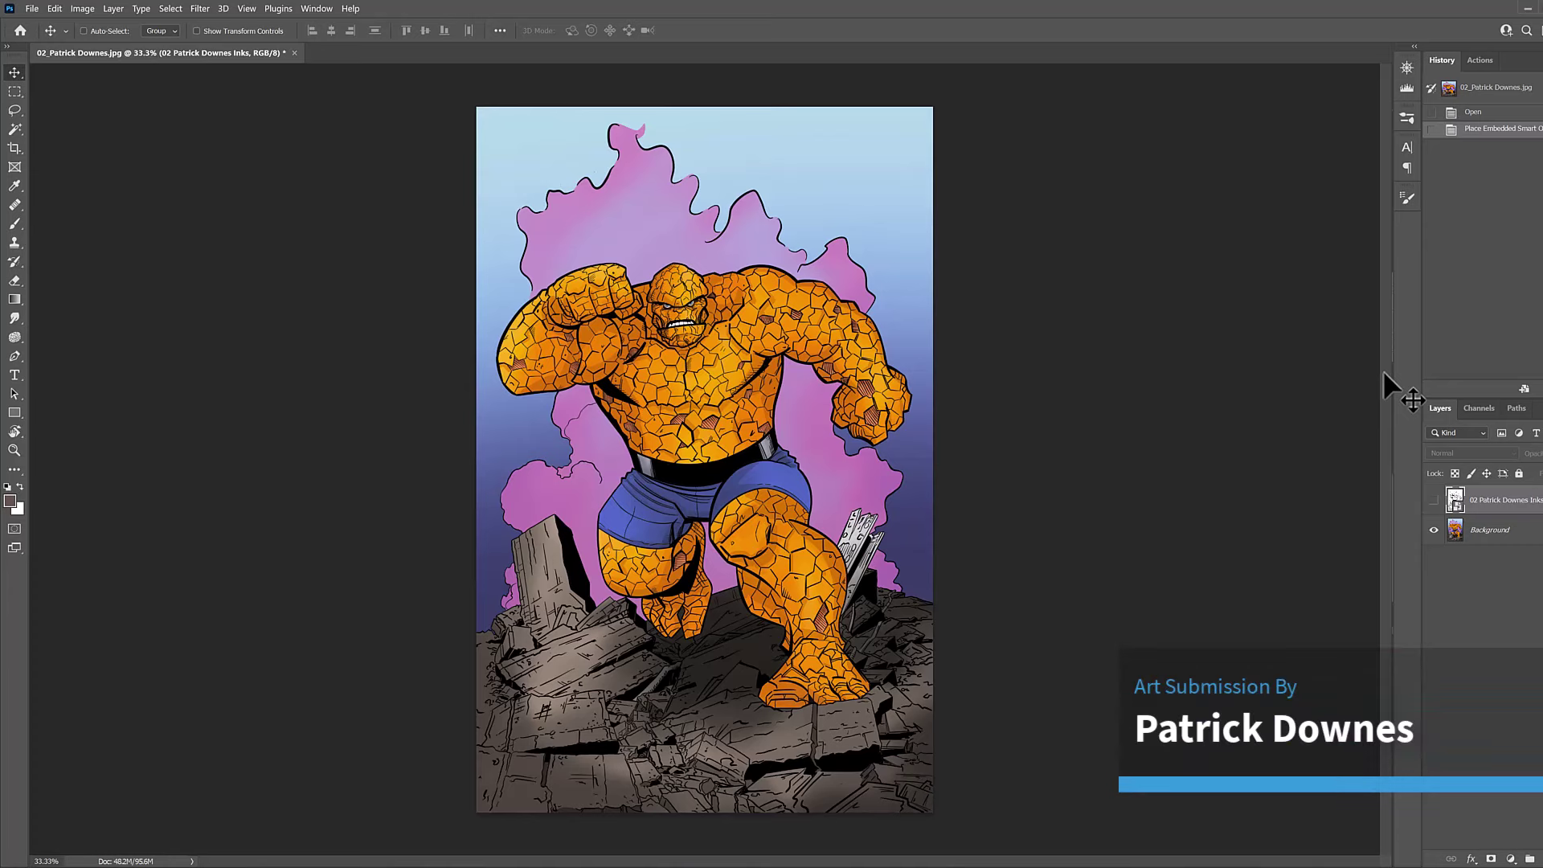
# Examine the orange rock character's face, fists, torso, legs and surrounding rubble, both up close and as a whole.
pyautogui.click(701, 433)
pyautogui.moveTo(562, 303); pyautogui.dragTo(577, 348)
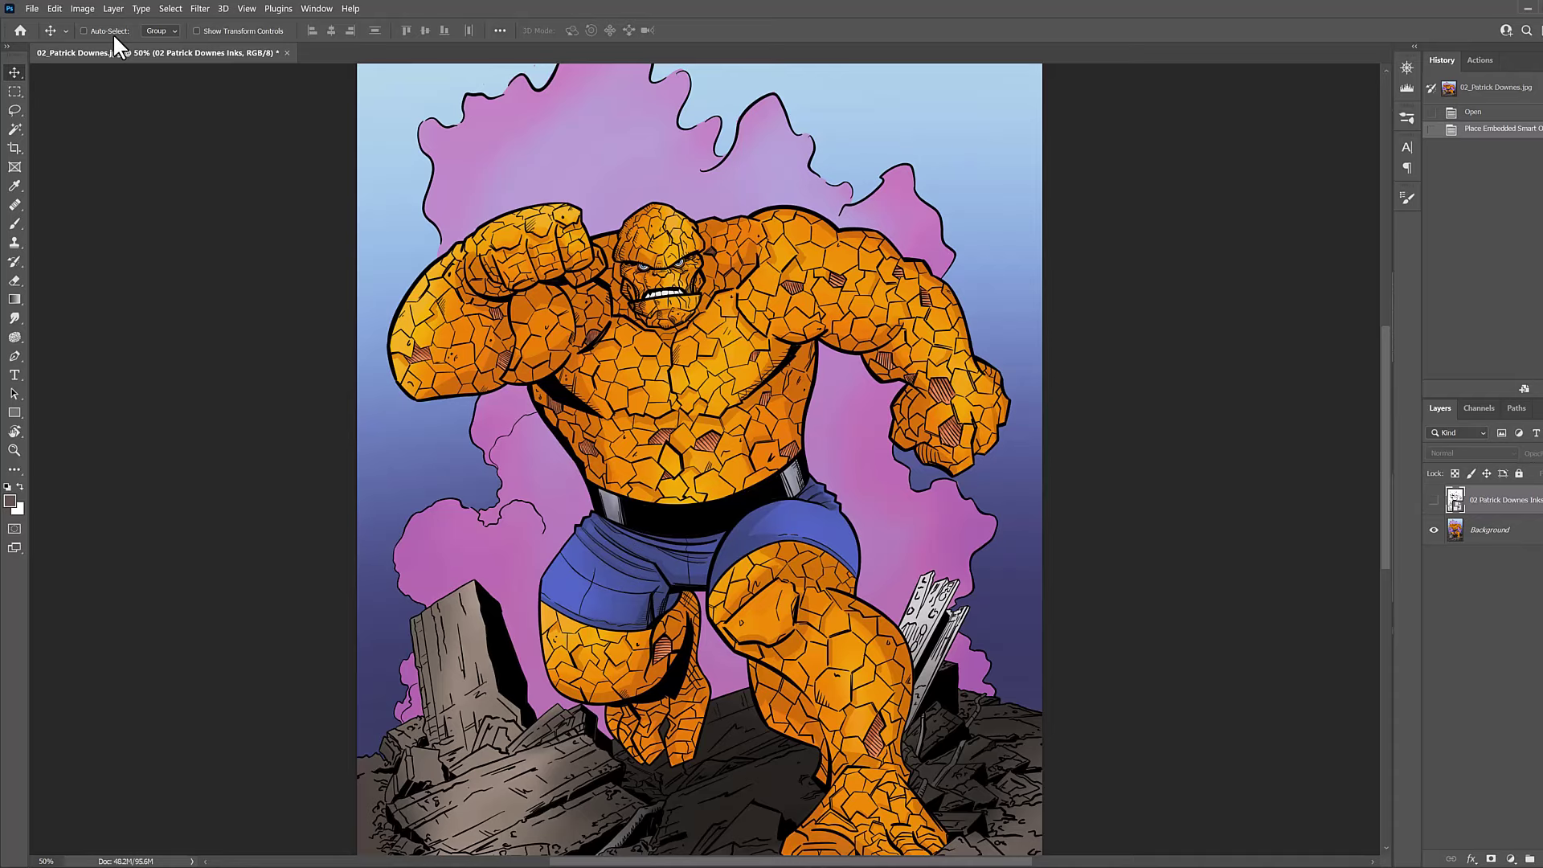
pyautogui.hotkey('ctrl', '+')
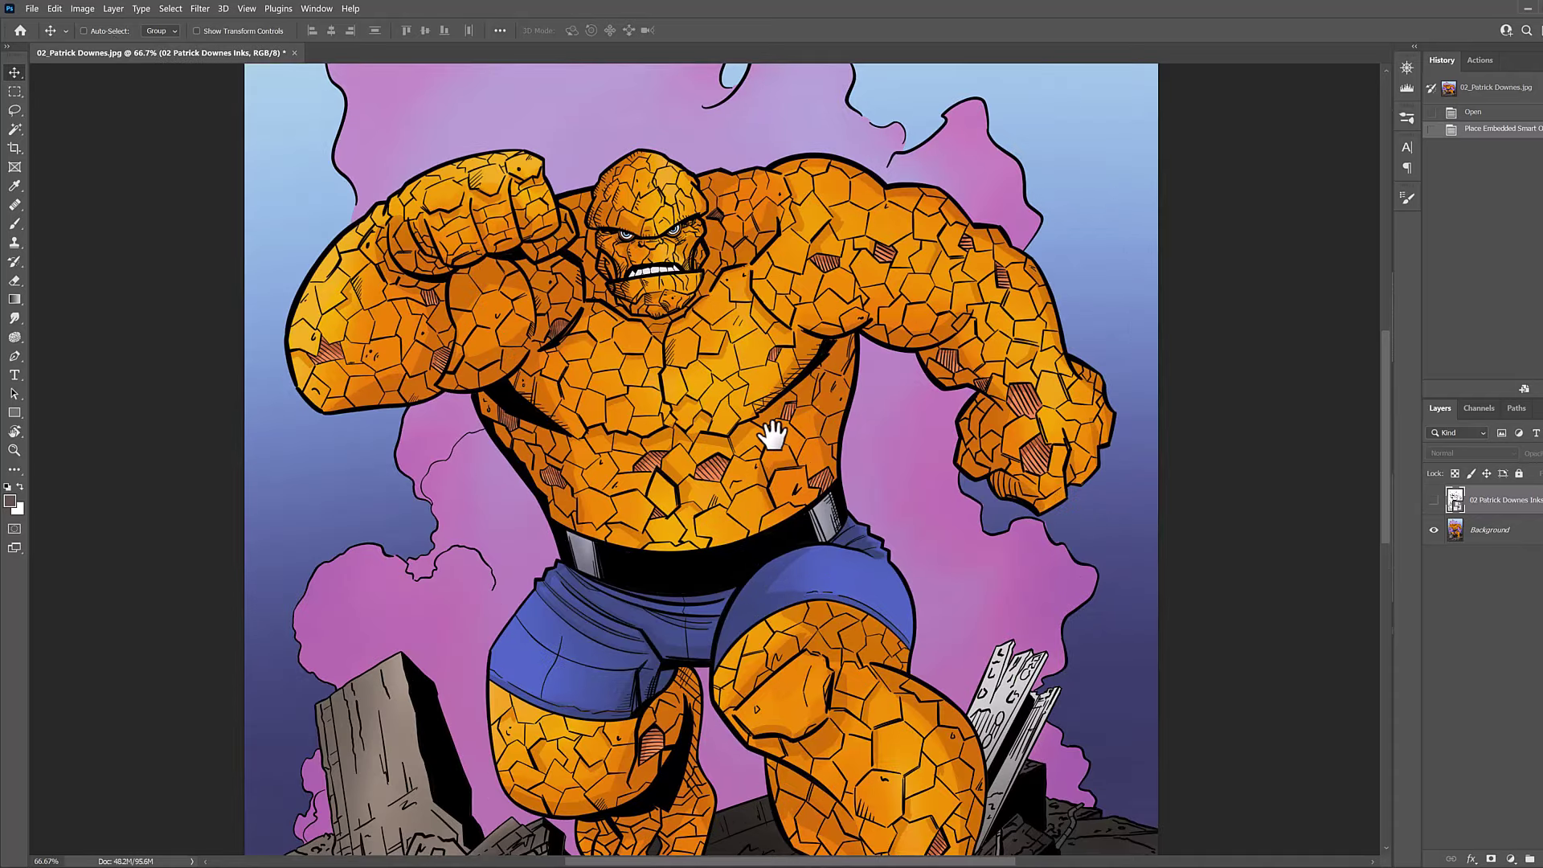
pyautogui.hotkey('ctrl', '+')
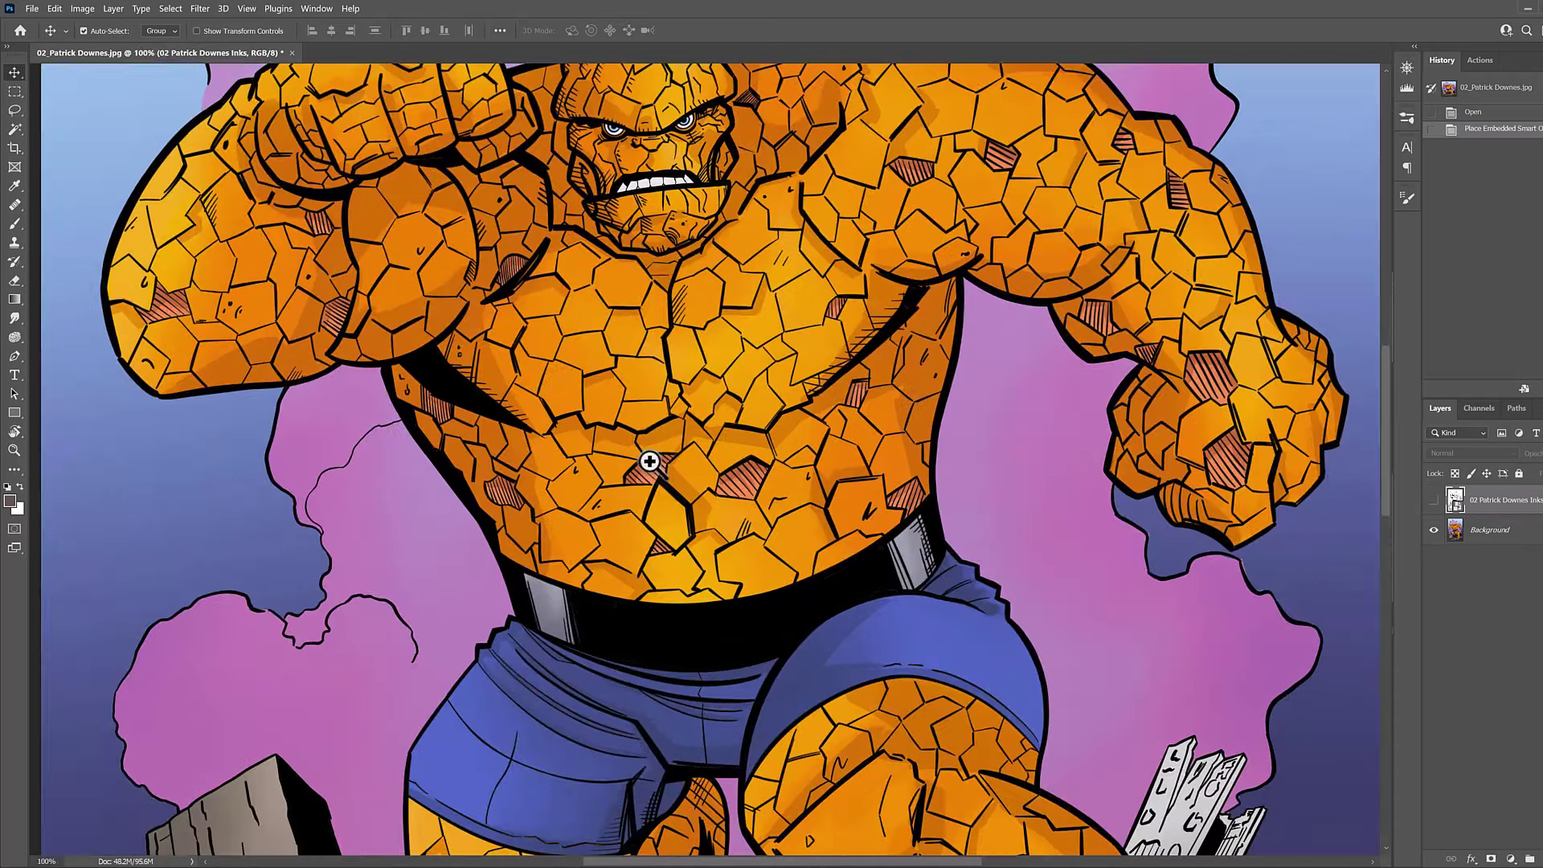
pyautogui.moveTo(648, 458); pyautogui.dragTo(664, 603)
pyautogui.moveTo(689, 458); pyautogui.dragTo(698, 520)
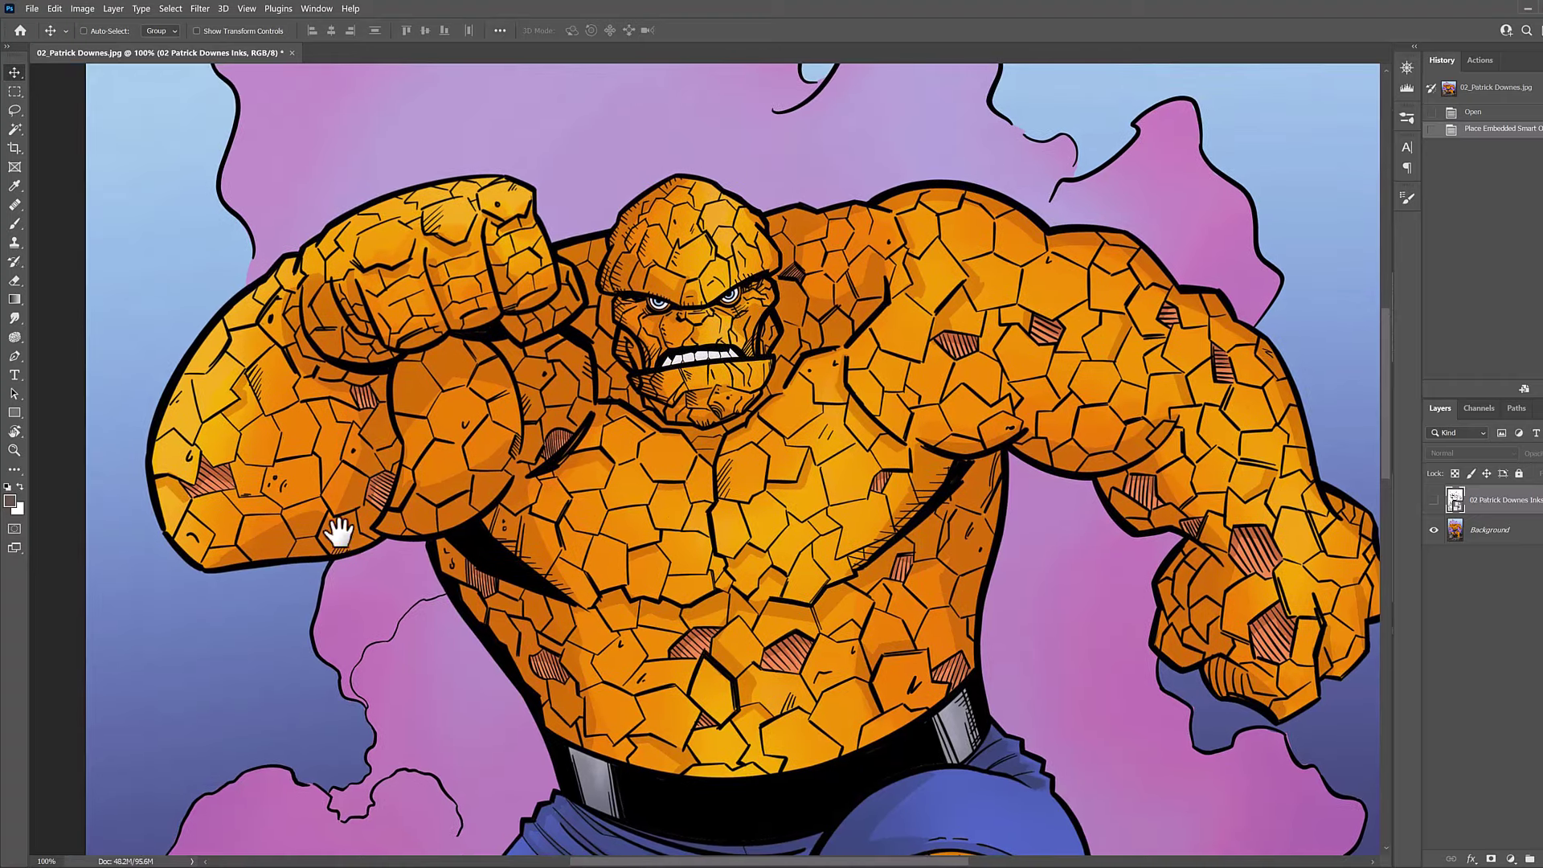
pyautogui.moveTo(865, 457); pyautogui.dragTo(806, 461)
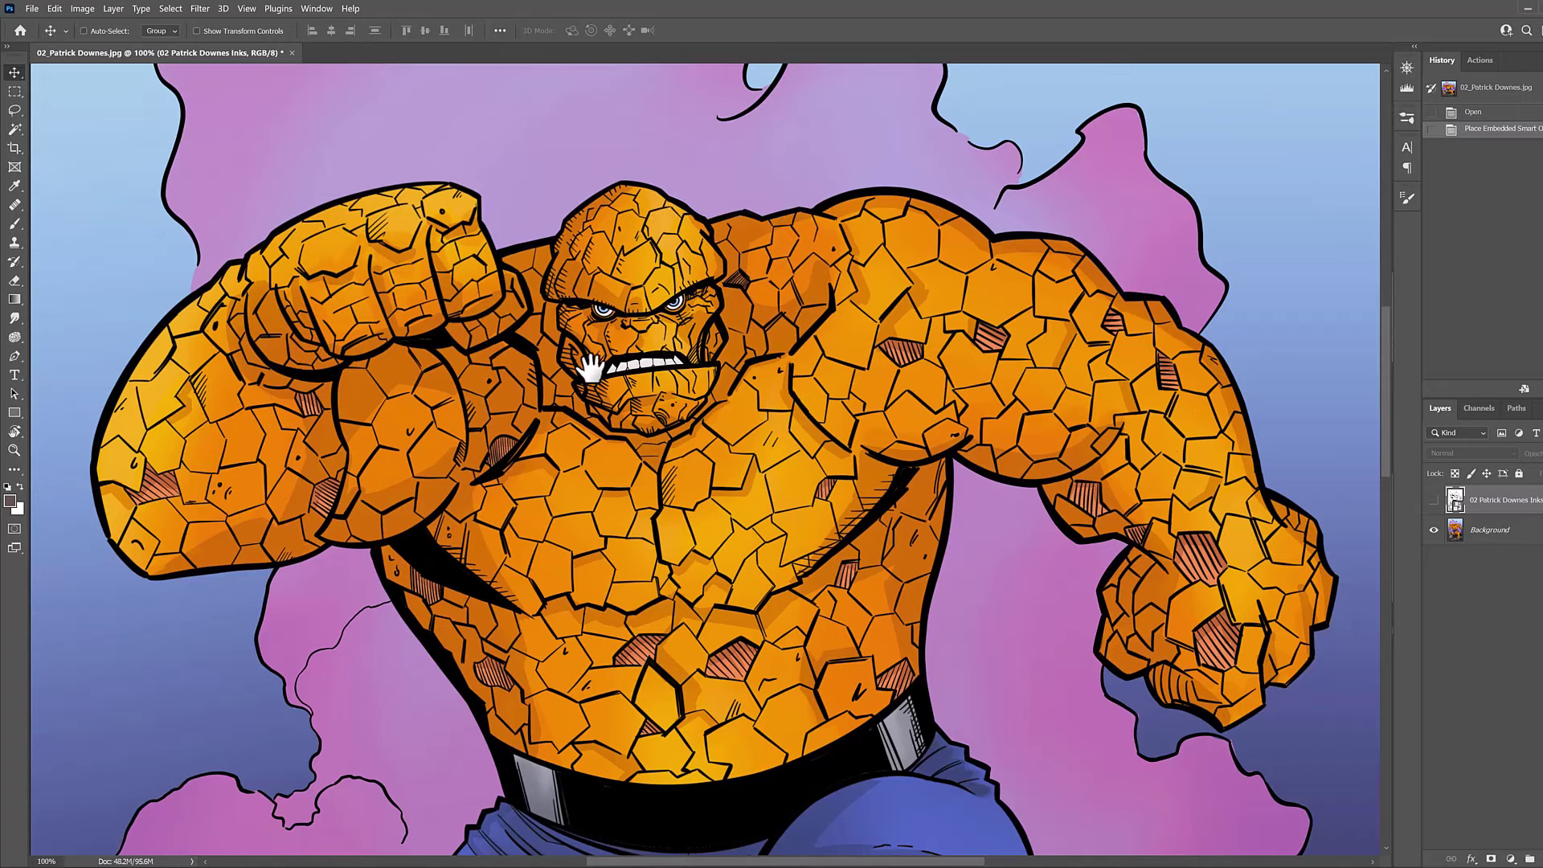
pyautogui.moveTo(732, 668); pyautogui.dragTo(762, 442)
pyautogui.keyDown('alt'); pyautogui.click(733, 600); pyautogui.keyUp('alt')
pyautogui.scroll(-1, 759, 441)
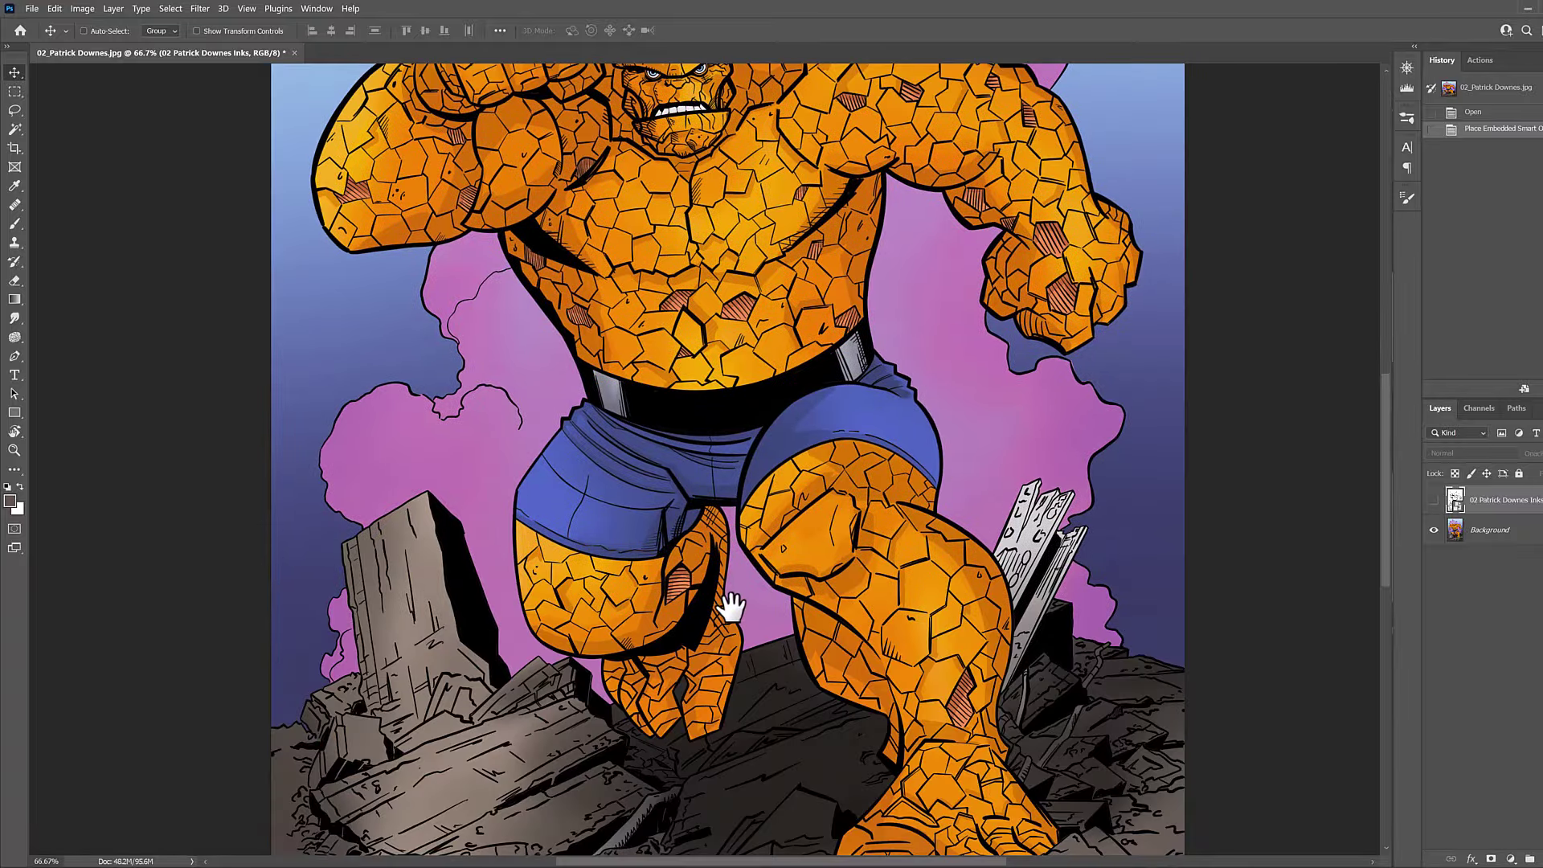
pyautogui.scroll(-2, 733, 606)
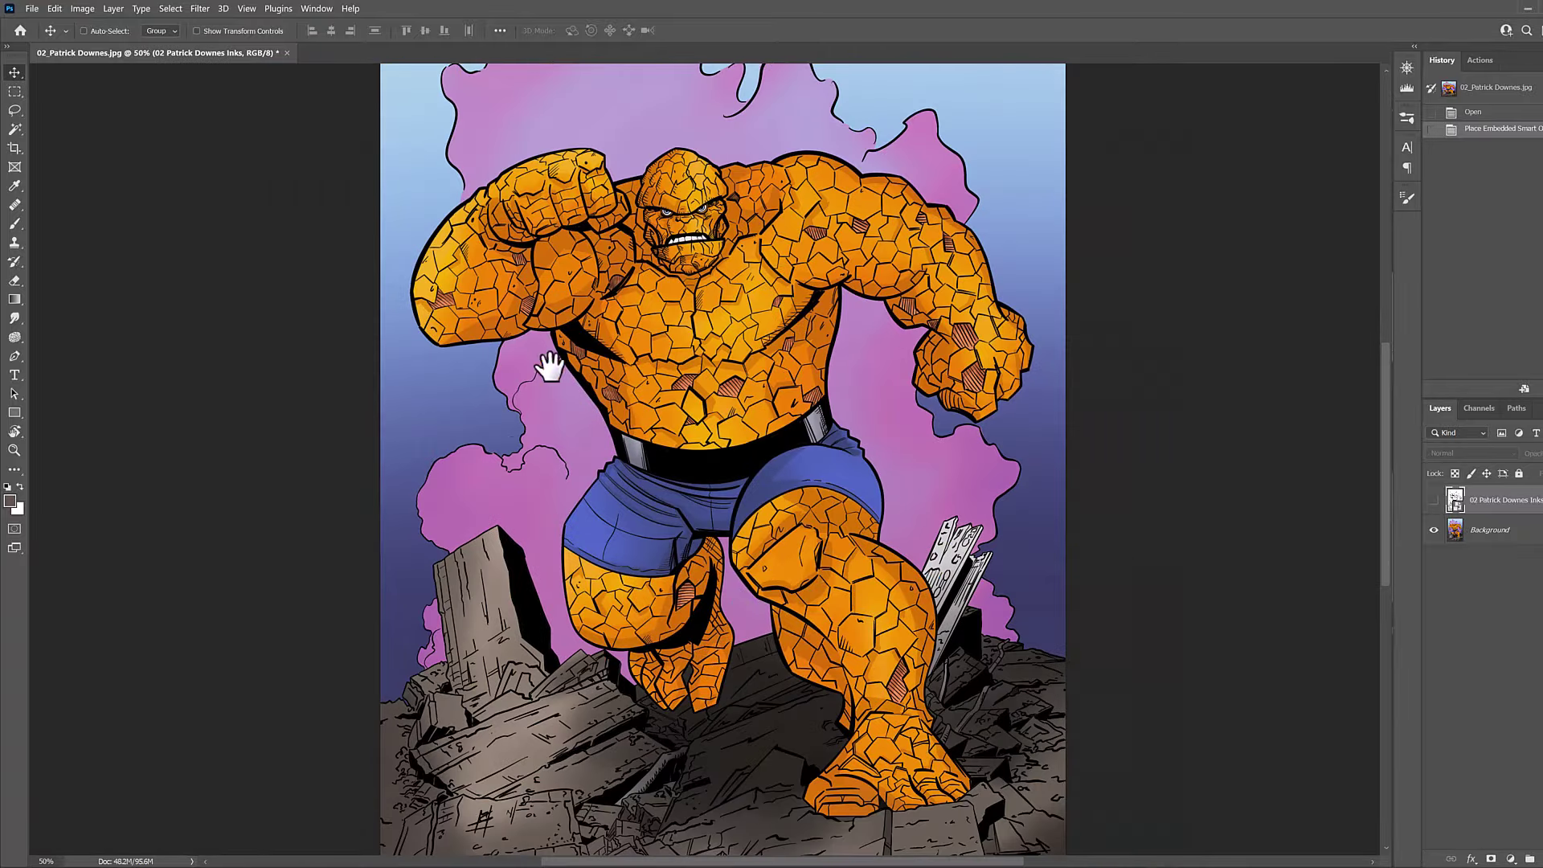
pyautogui.scroll(1, 648, 507)
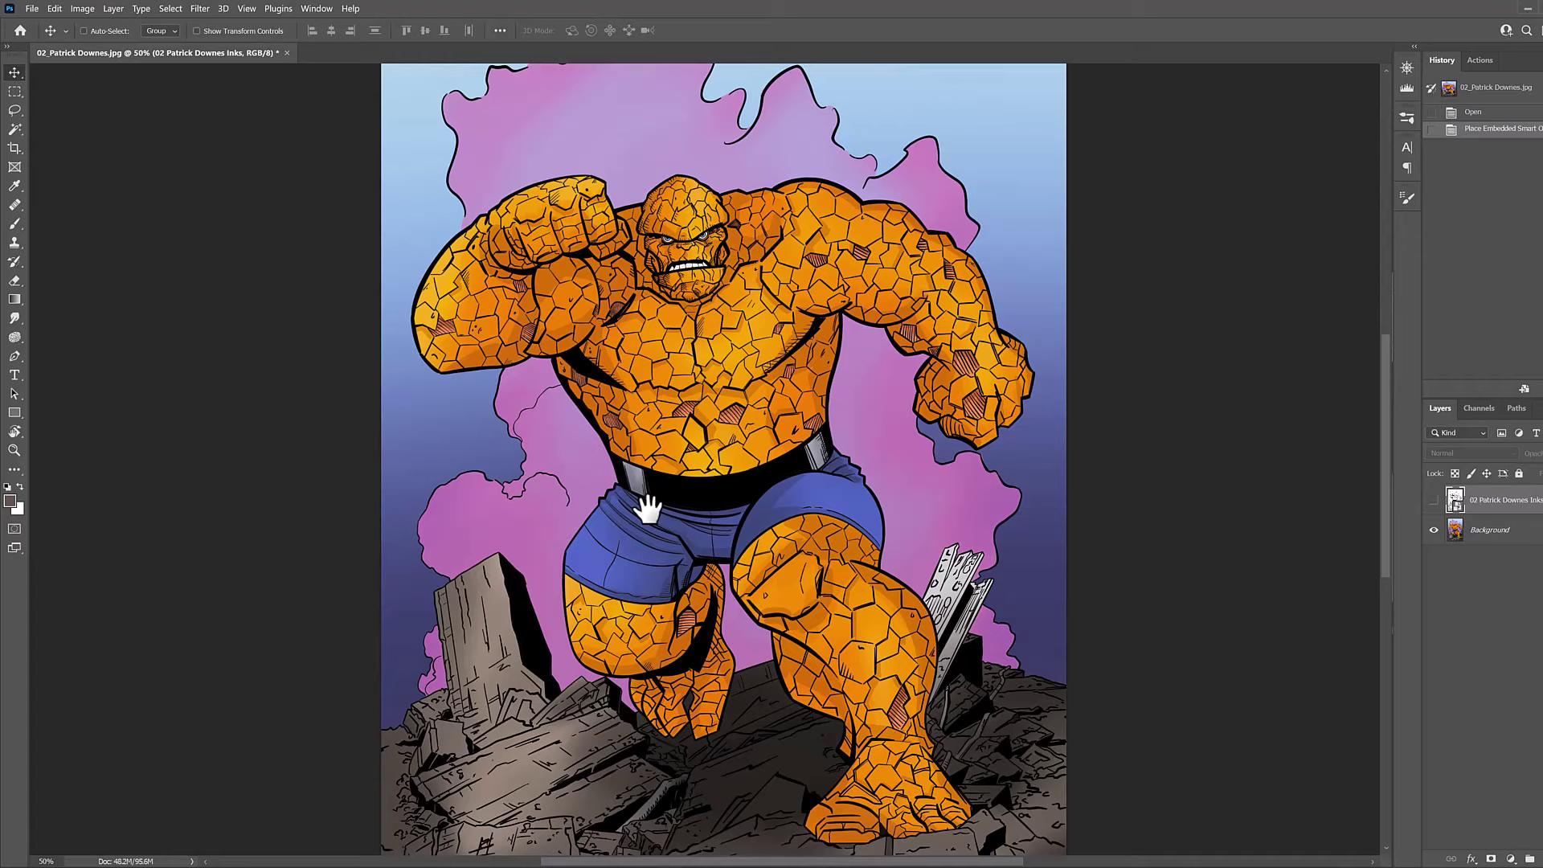
# Lasso shadow shapes along the lower edge of the rock character's chest muscle and copy them to a new layer.
pyautogui.doubleClick(741, 382)
pyautogui.moveTo(736, 432); pyautogui.dragTo(714, 539)
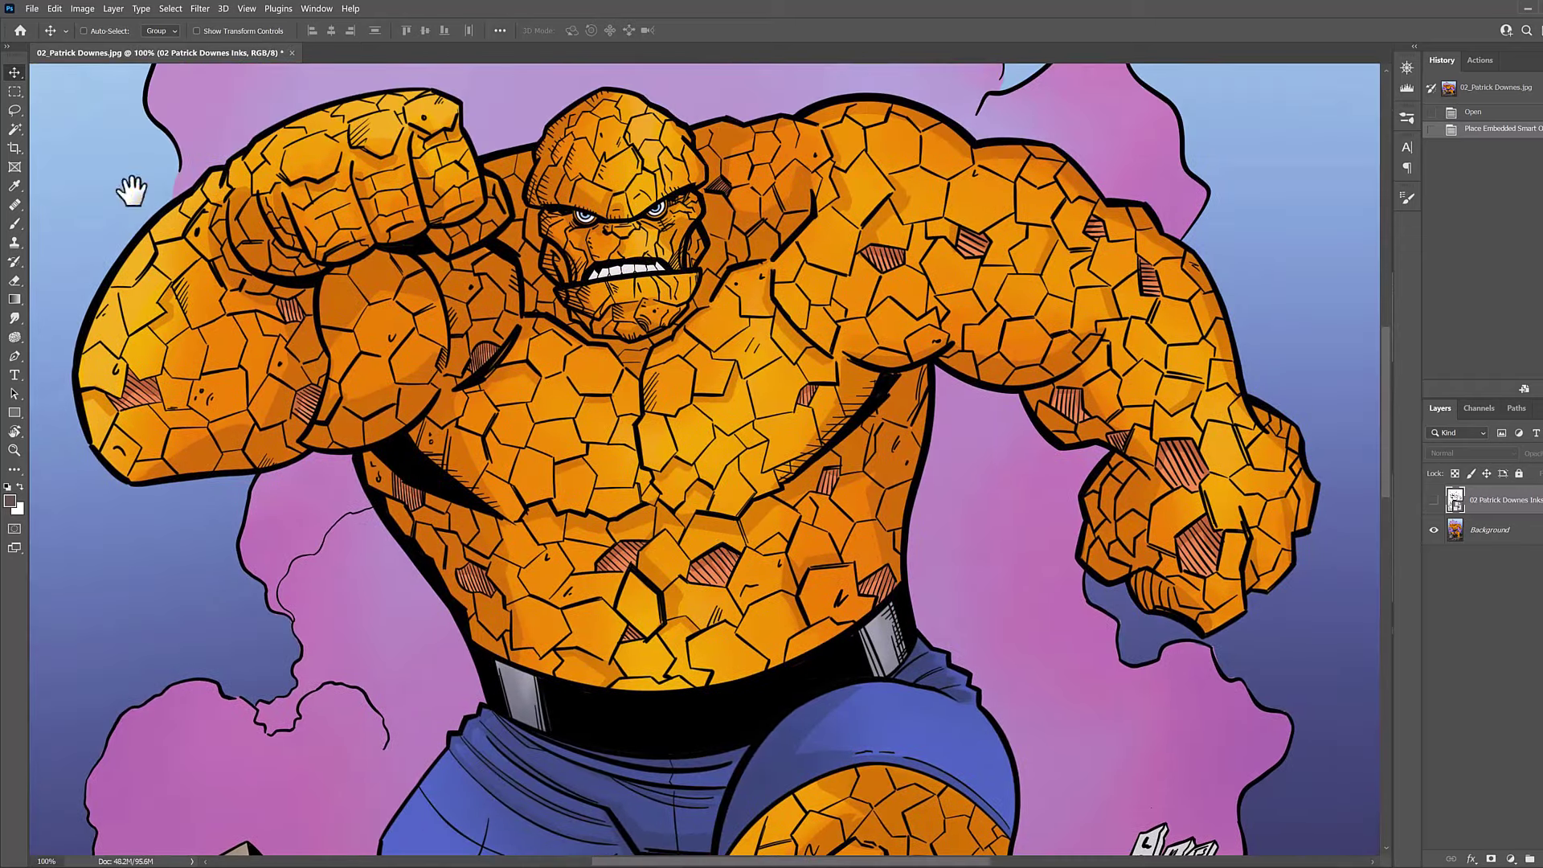
pyautogui.click(14, 110)
pyautogui.moveTo(769, 474); pyautogui.dragTo(754, 489)
pyautogui.scroll(2, 754, 488)
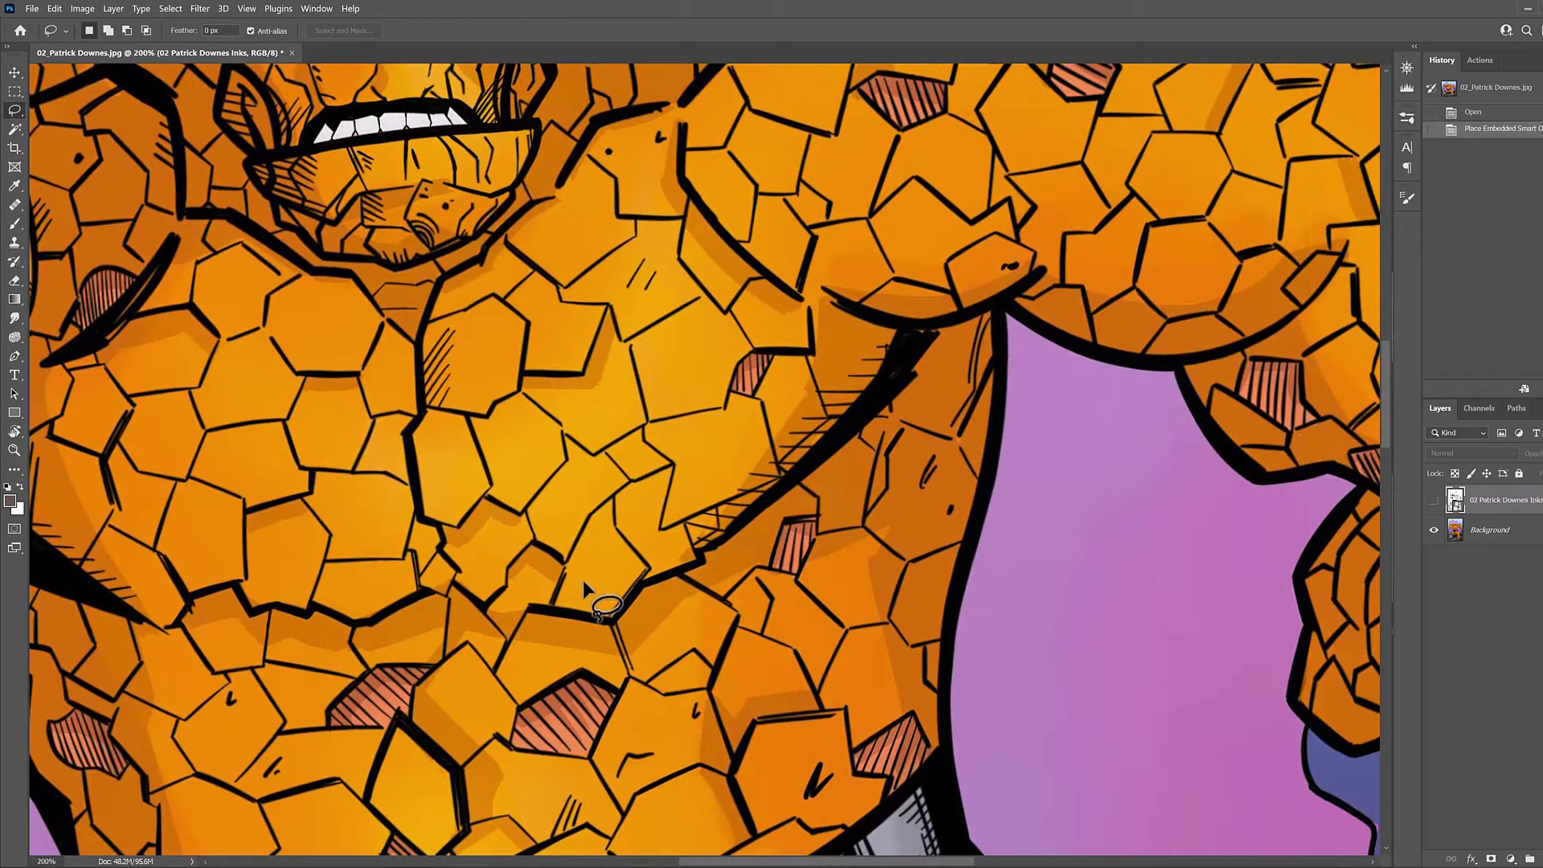
pyautogui.moveTo(562, 572); pyautogui.dragTo(625, 566)
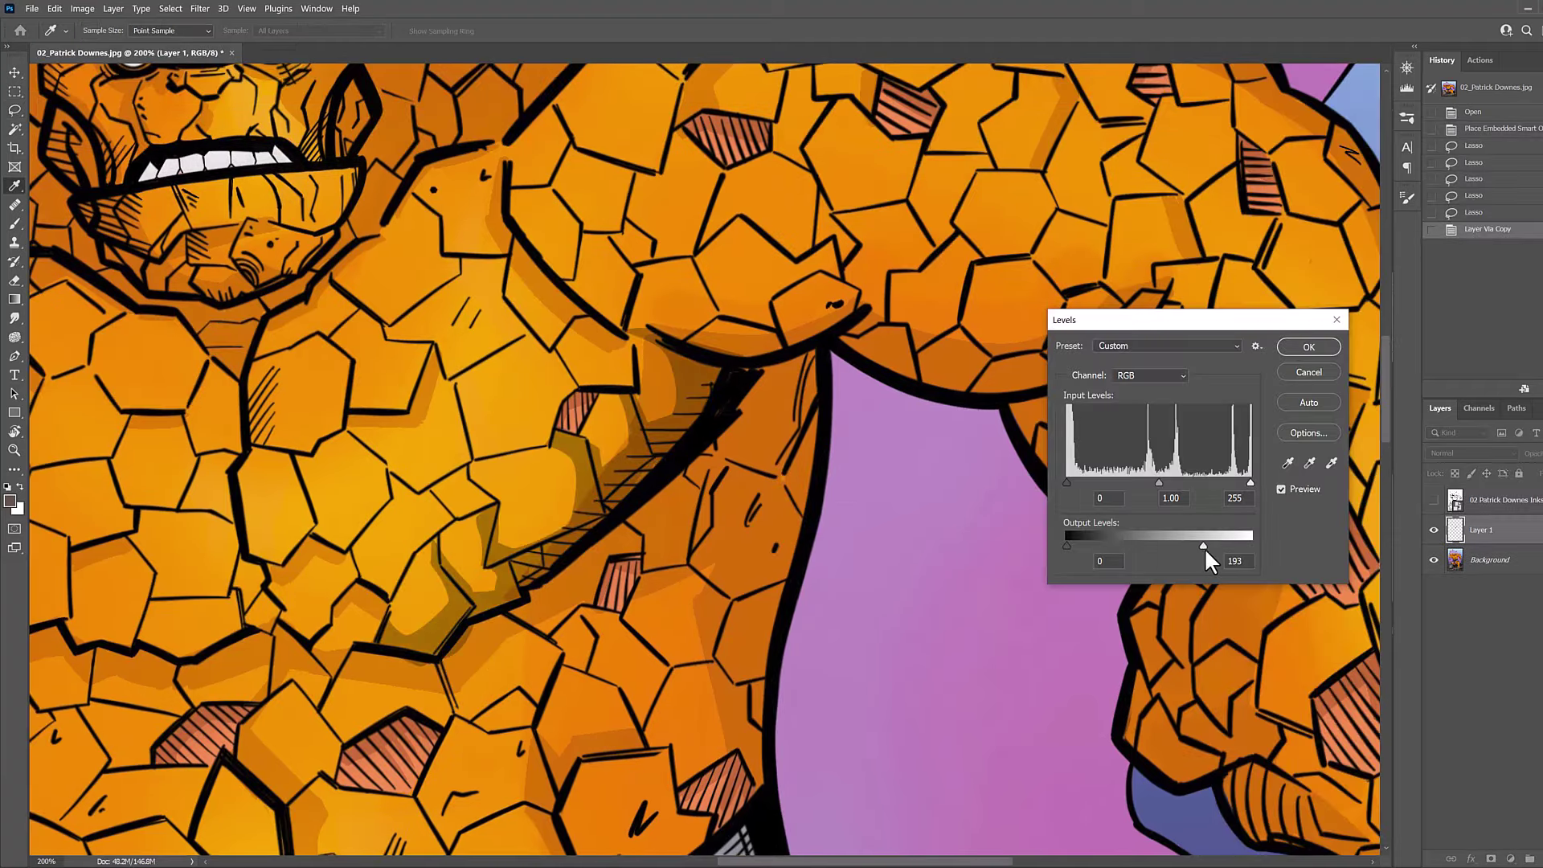
# Darken the copied chest shadow shapes with Levels by lowering the output white level and the midtones.
pyautogui.moveTo(1204, 548); pyautogui.dragTo(1207, 547)
pyautogui.moveTo(1180, 483); pyautogui.dragTo(1171, 483)
pyautogui.click(1308, 347)
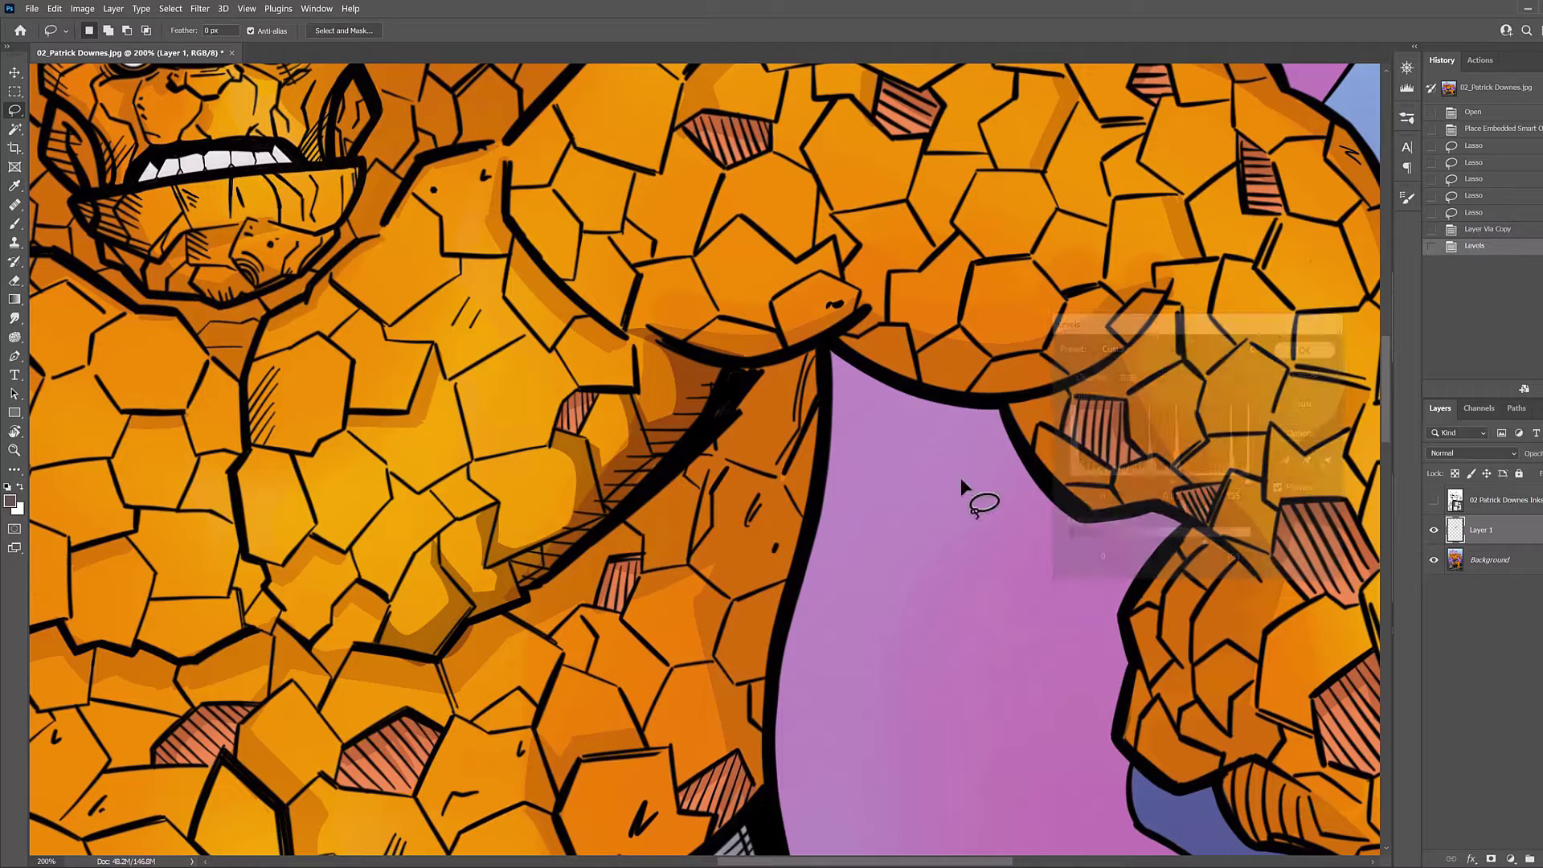
# Hide and show Layer 1 to compare the chest with and without the darker shadow shapes.
pyautogui.keyDown('alt'); pyautogui.click(774, 531); pyautogui.keyUp('alt')
pyautogui.keyDown('alt'); pyautogui.click(775, 532); pyautogui.keyUp('alt')
pyautogui.keyDown('alt'); pyautogui.click(775, 531); pyautogui.keyUp('alt')
pyautogui.moveTo(775, 531); pyautogui.dragTo(1023, 525)
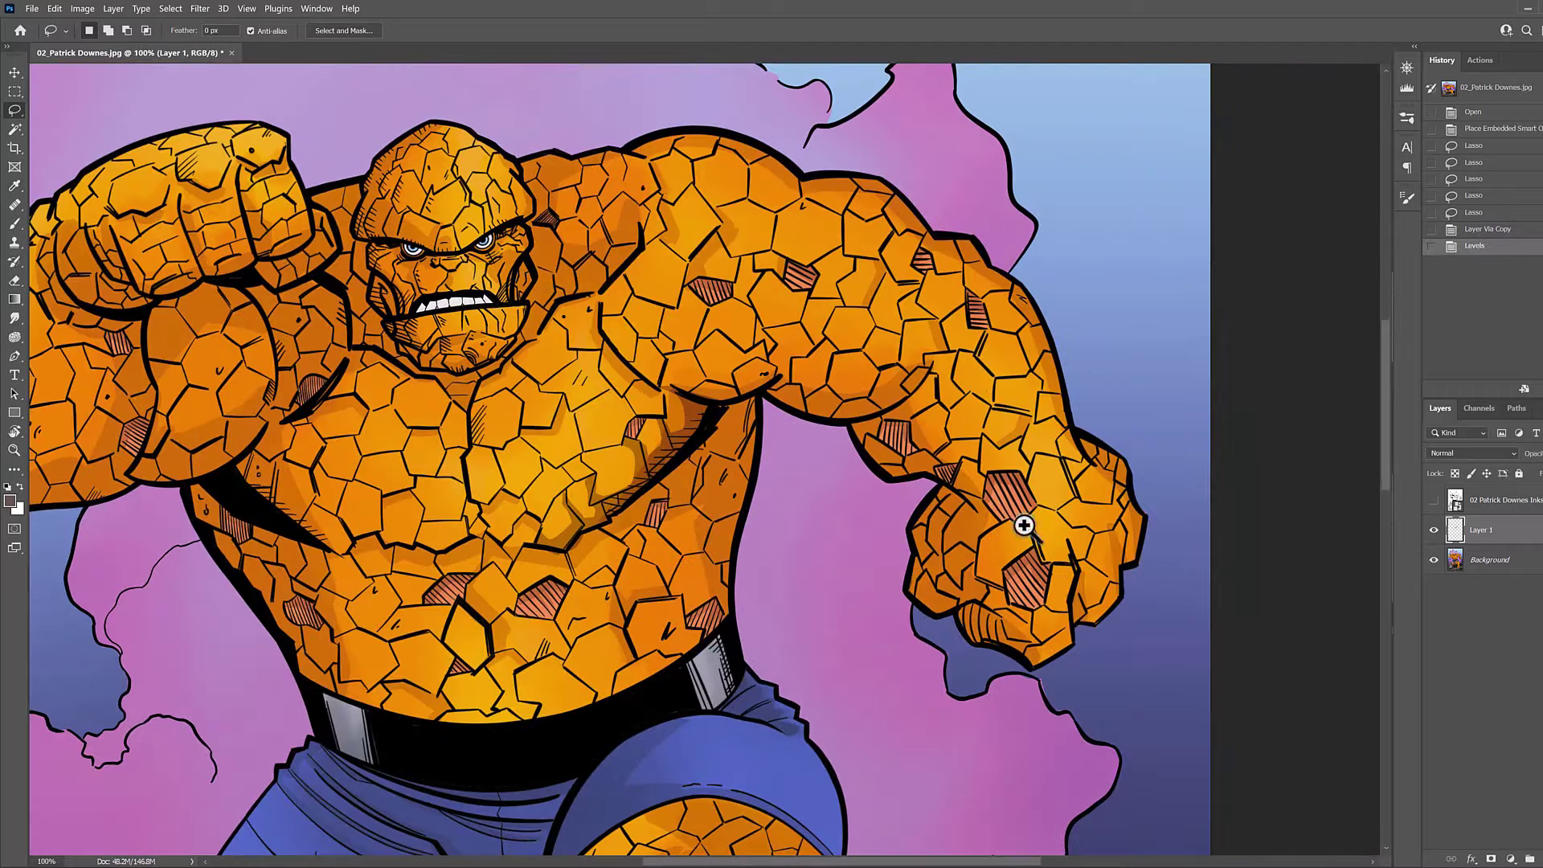
pyautogui.click(1435, 531)
pyautogui.click(1435, 530)
pyautogui.click(1435, 531)
pyautogui.click(1434, 531)
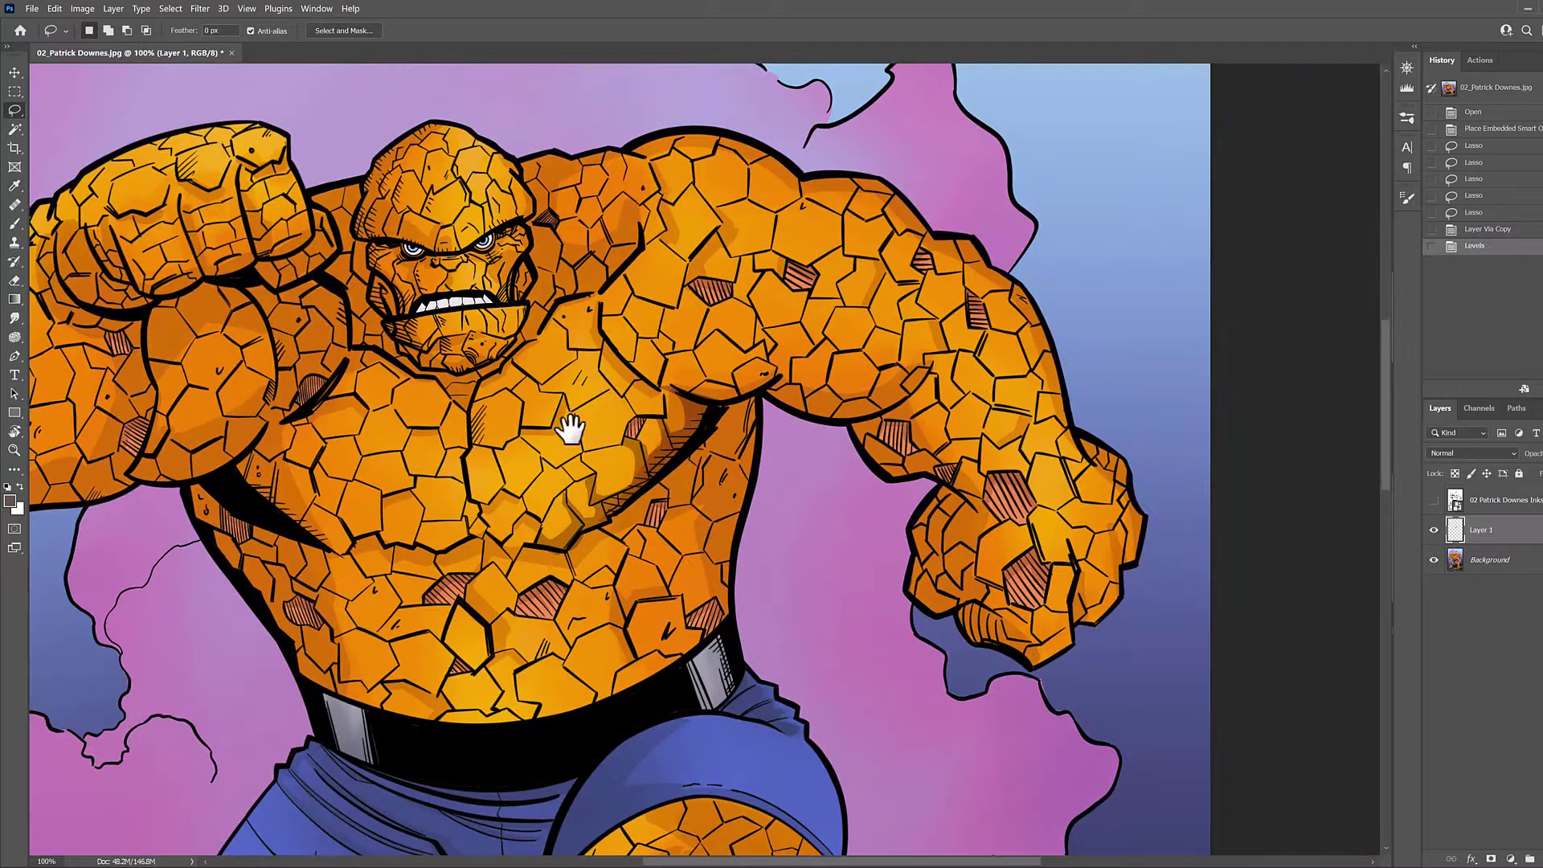
# Hide Layer 1 and overlay a darkened copy of the background set to Multiply, with adjusted opacity.
pyautogui.moveTo(578, 224); pyautogui.dragTo(854, 265)
pyautogui.click(1435, 530)
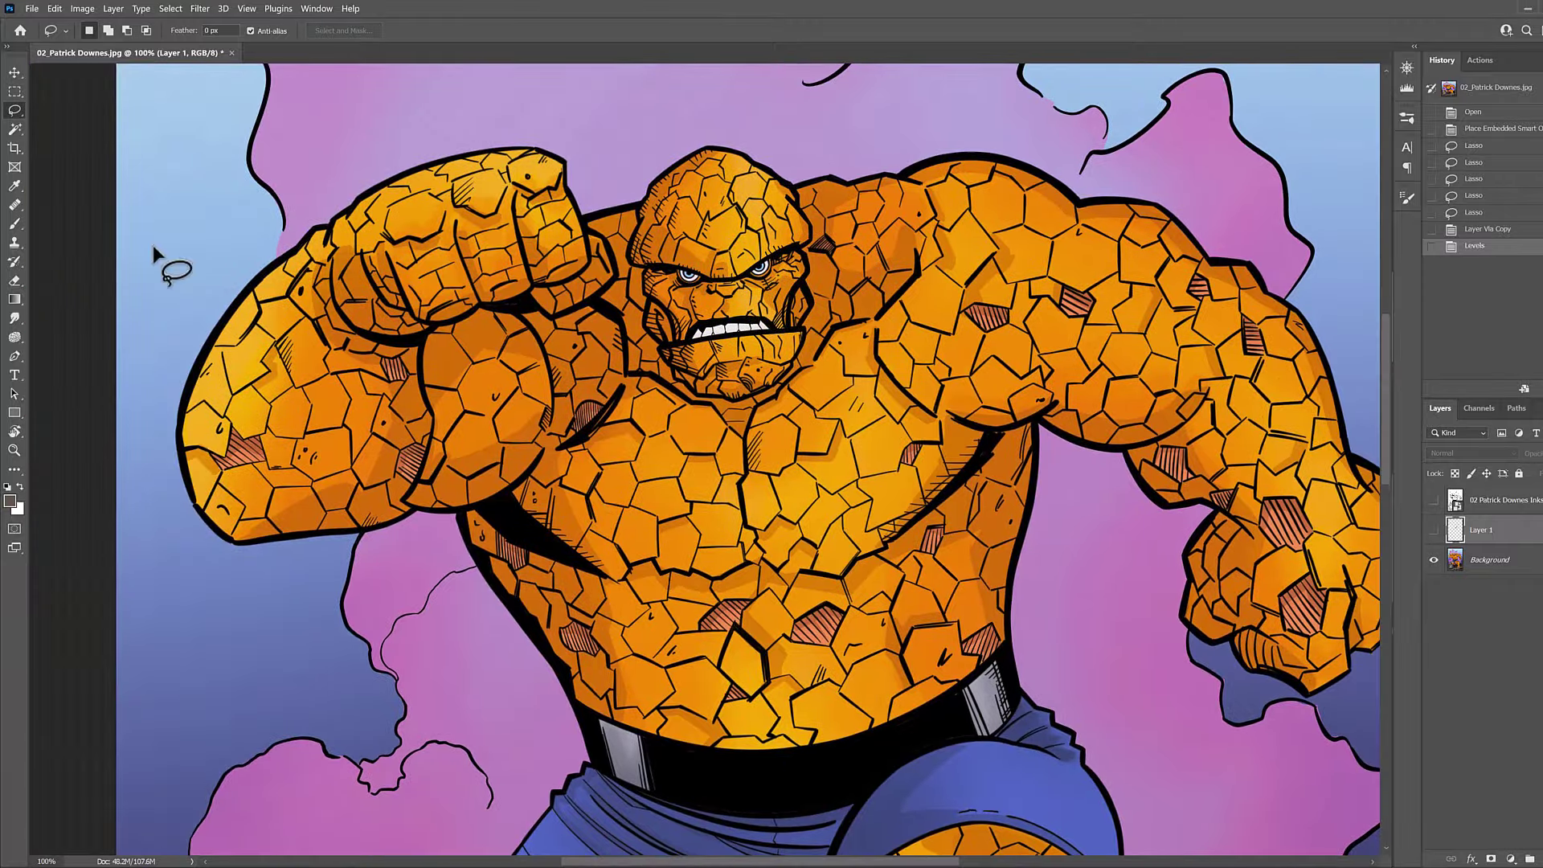
pyautogui.click(14, 73)
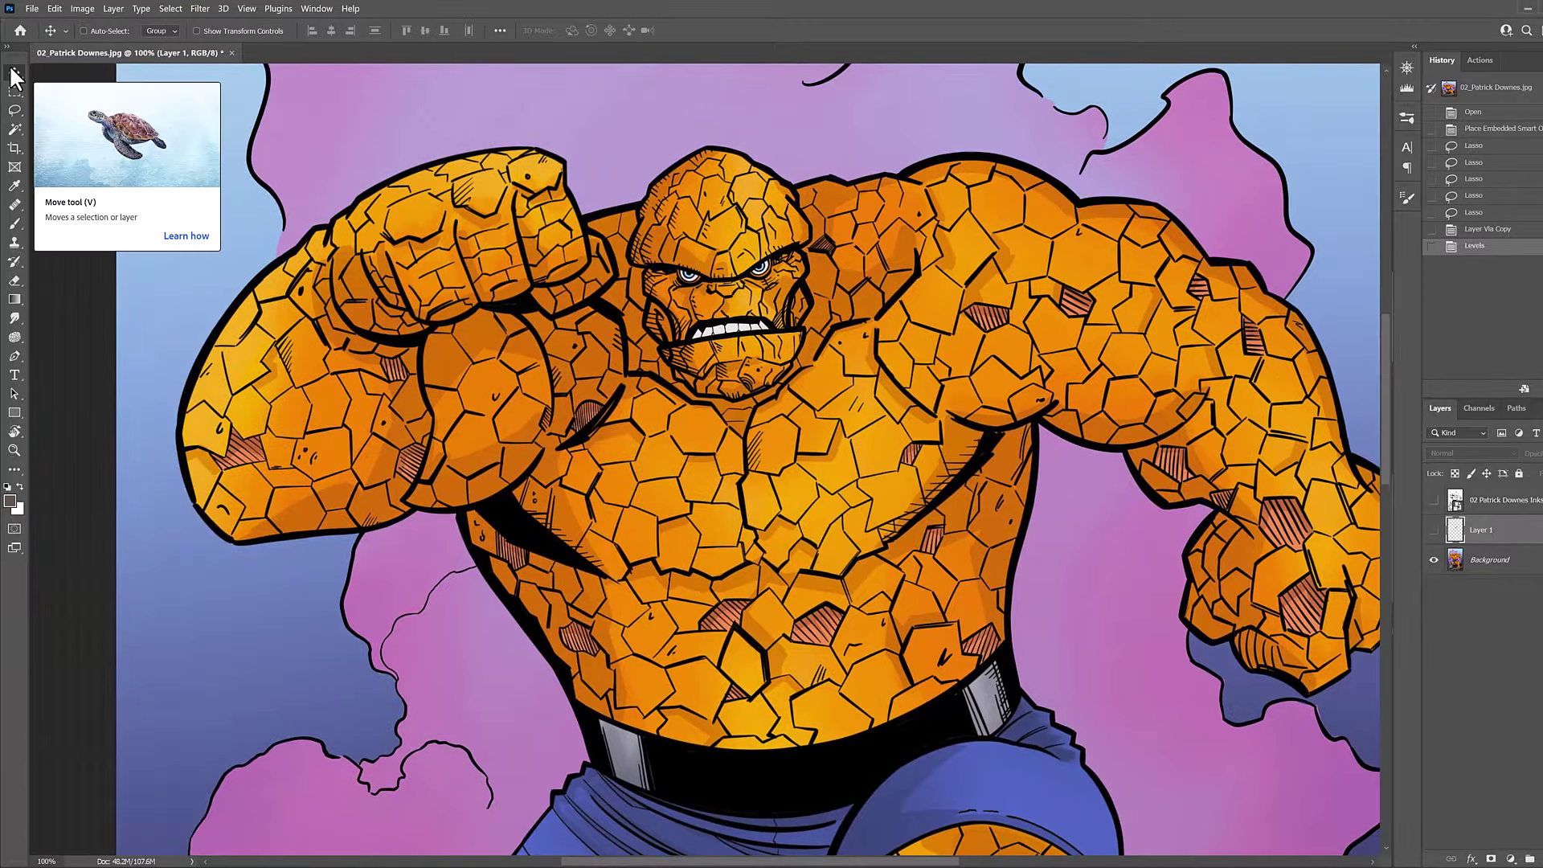
pyautogui.moveTo(840, 475); pyautogui.dragTo(819, 506)
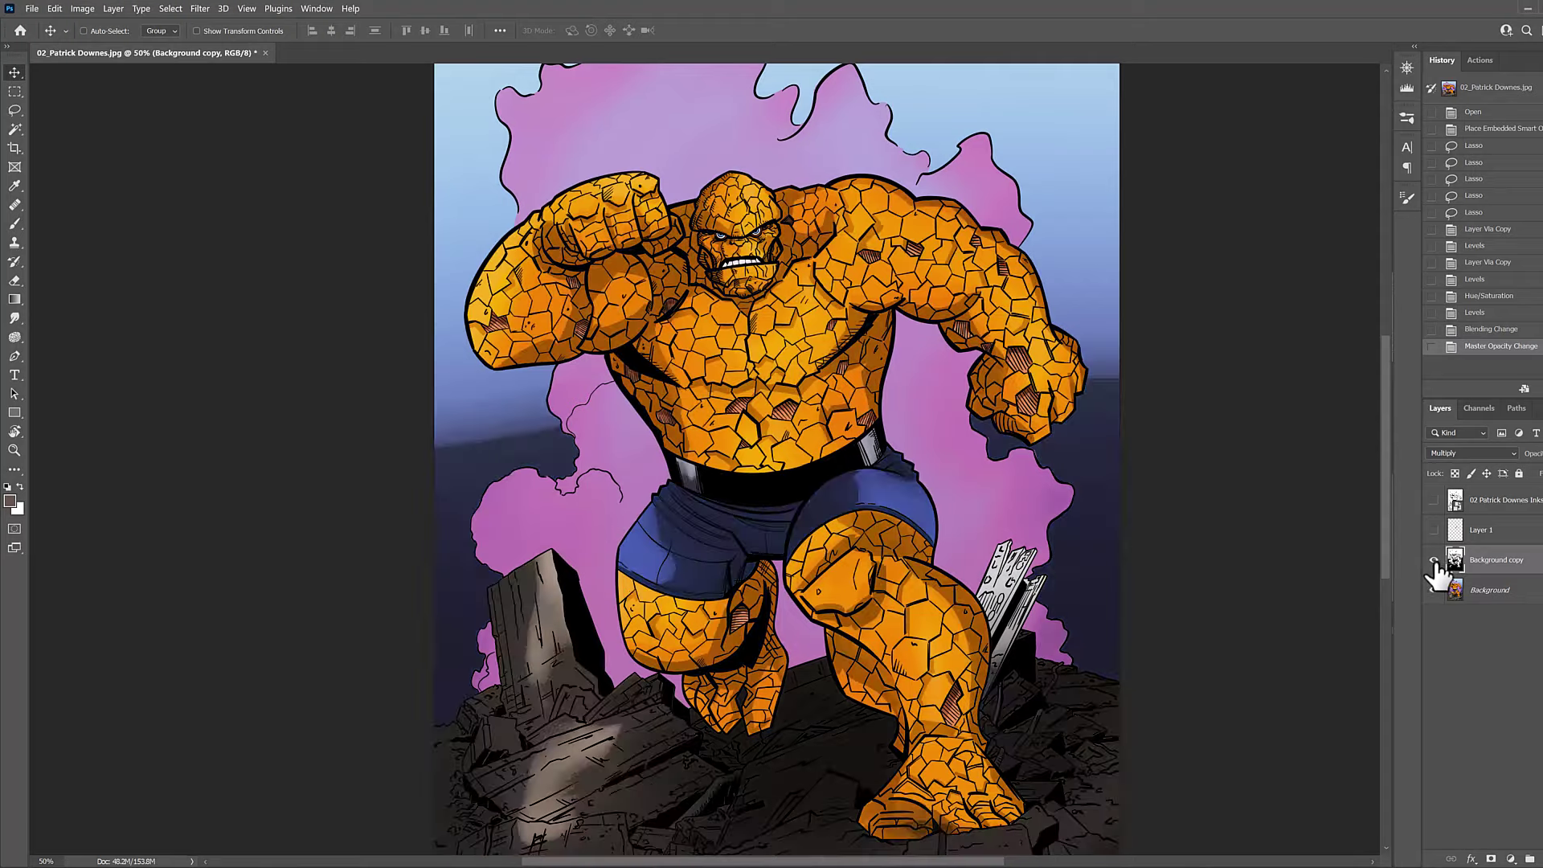
# Hide and show the Background copy overlay to compare the original colours with the darker tones, including up close on the torso.
pyautogui.click(1434, 561)
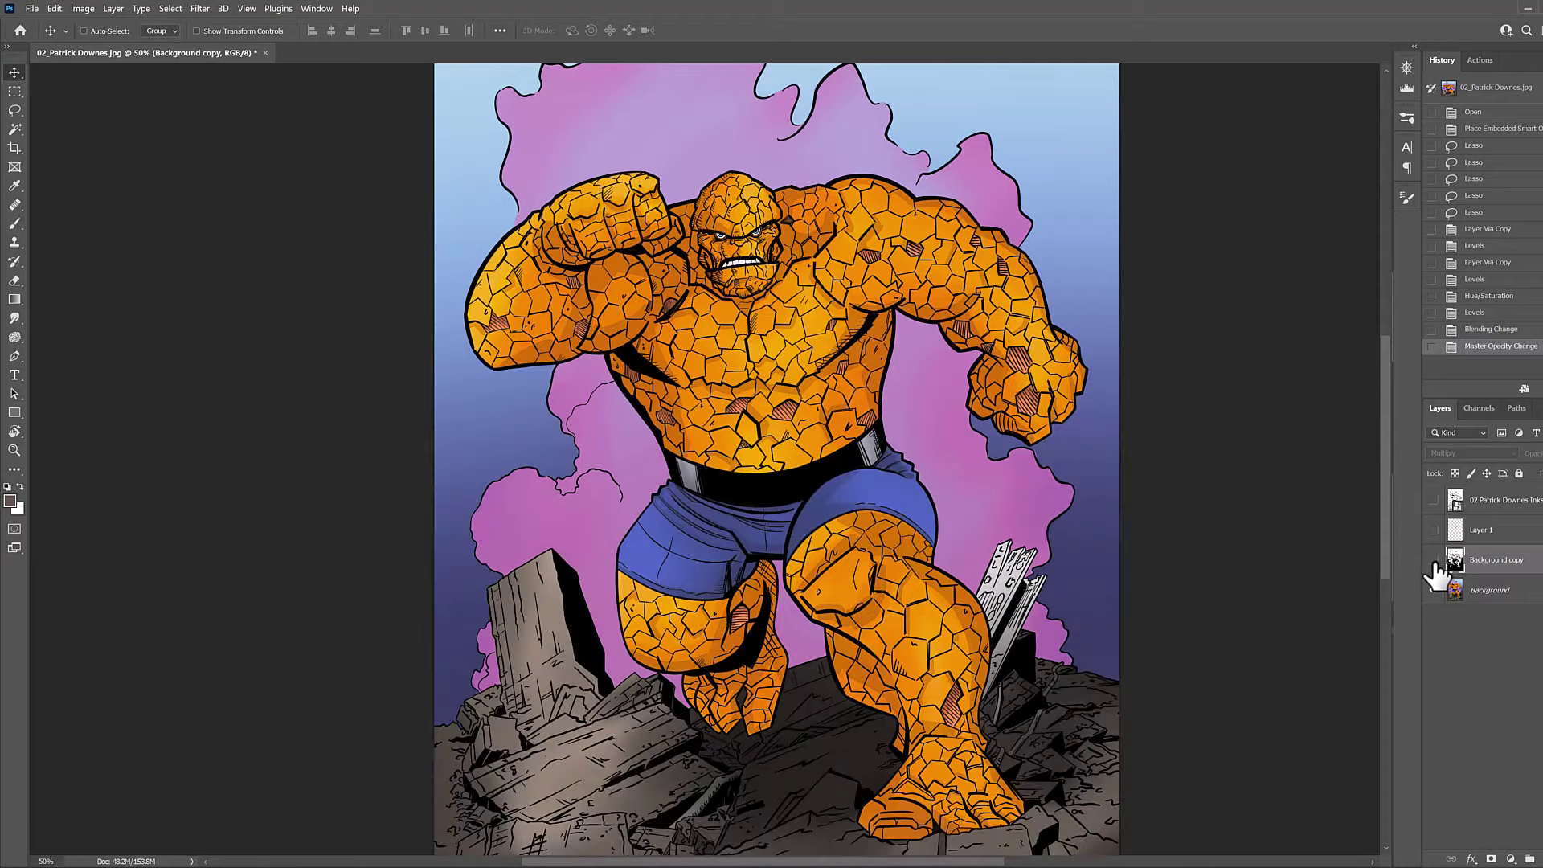
pyautogui.click(1434, 561)
pyautogui.moveTo(866, 454); pyautogui.dragTo(820, 546)
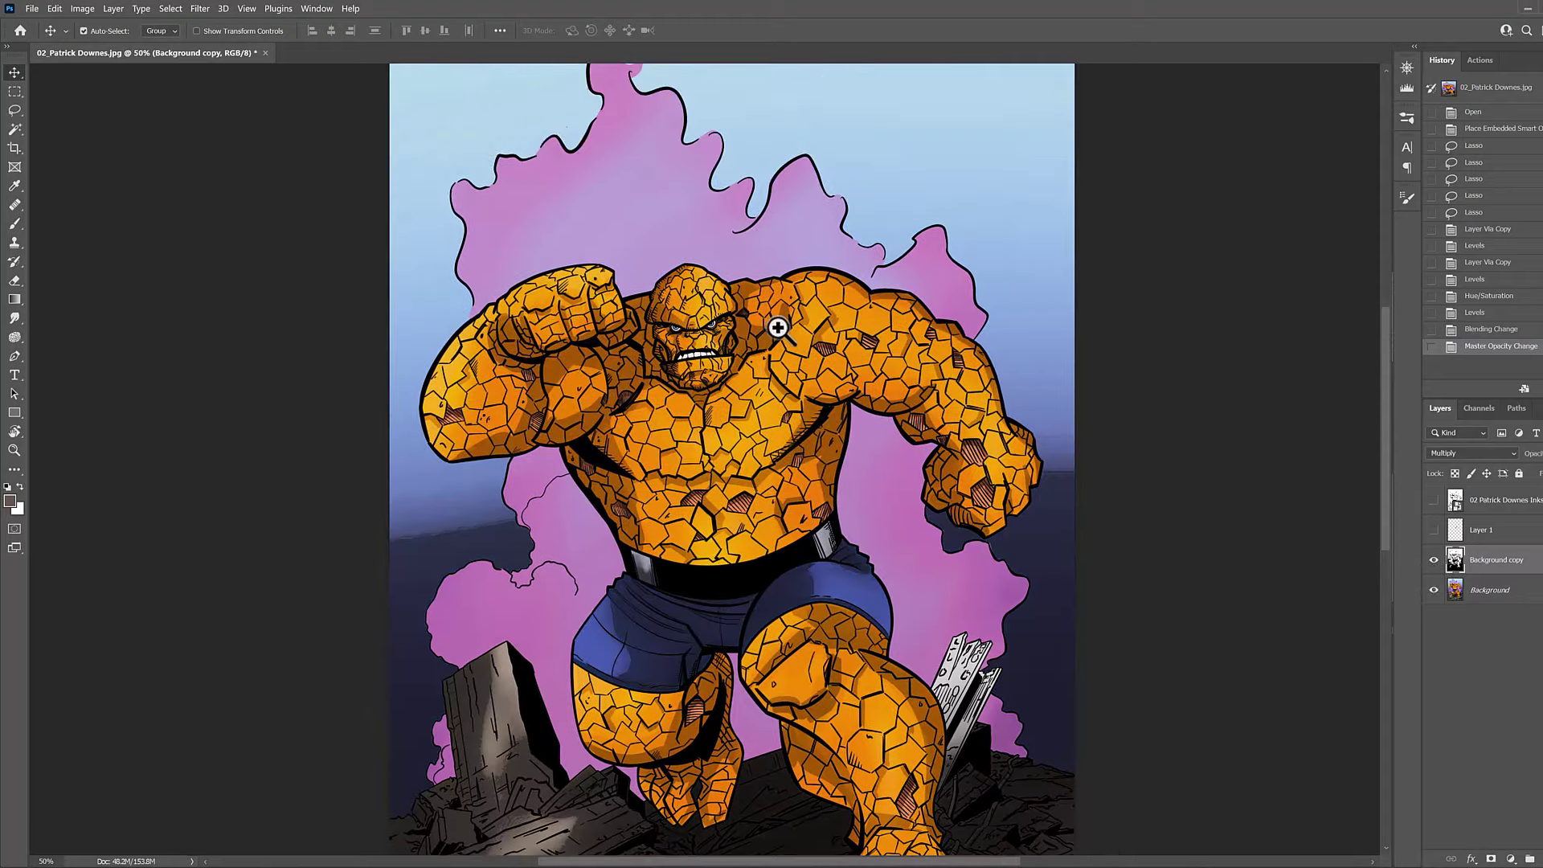
pyautogui.keyDown('ctrl'); pyautogui.click(778, 327); pyautogui.keyUp('ctrl')
pyautogui.keyDown('ctrl'); pyautogui.click(777, 326); pyautogui.keyUp('ctrl')
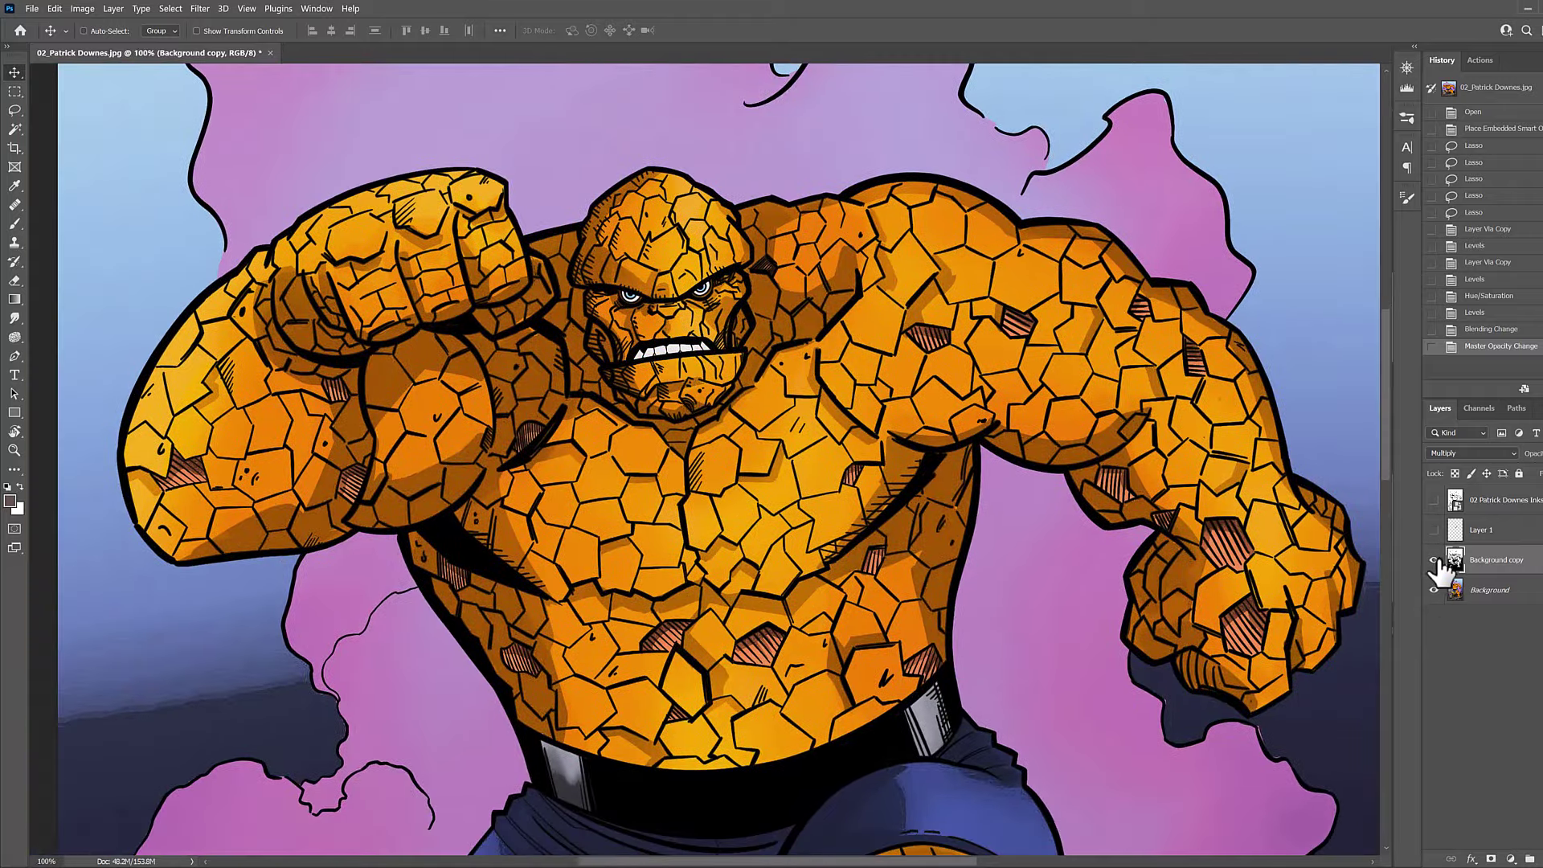
pyautogui.click(1434, 561)
pyautogui.click(1434, 561)
pyautogui.scroll(-2, 800, 582)
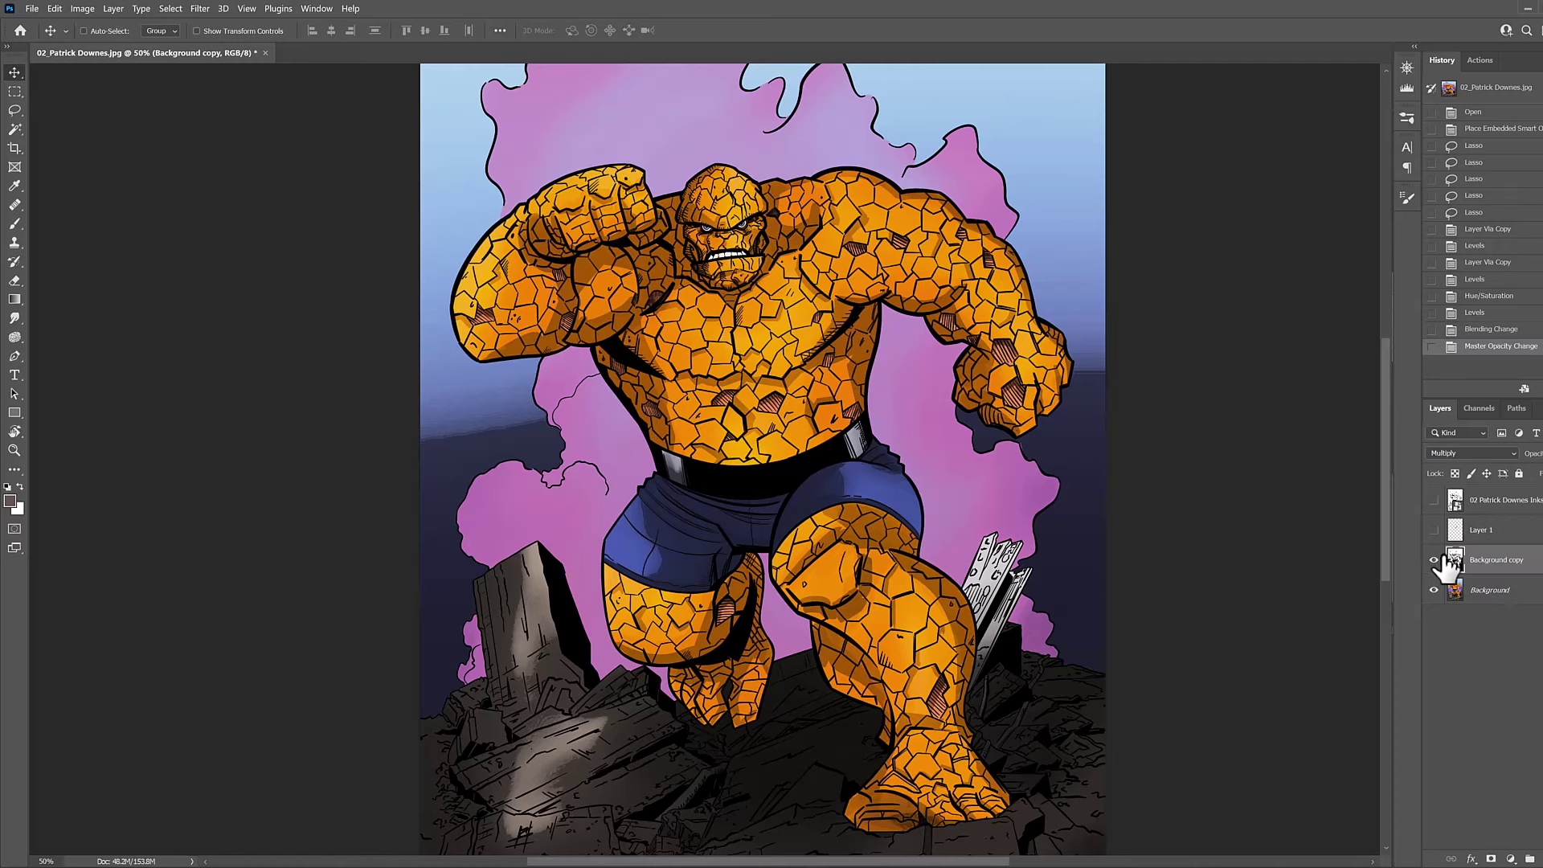
pyautogui.click(1437, 561)
pyautogui.click(1438, 564)
# Raise the Background copy overlay's opacity to 100%, compare the artwork with and without it, and leave the overlay hidden.
pyautogui.press('0')
pyautogui.click(1437, 555)
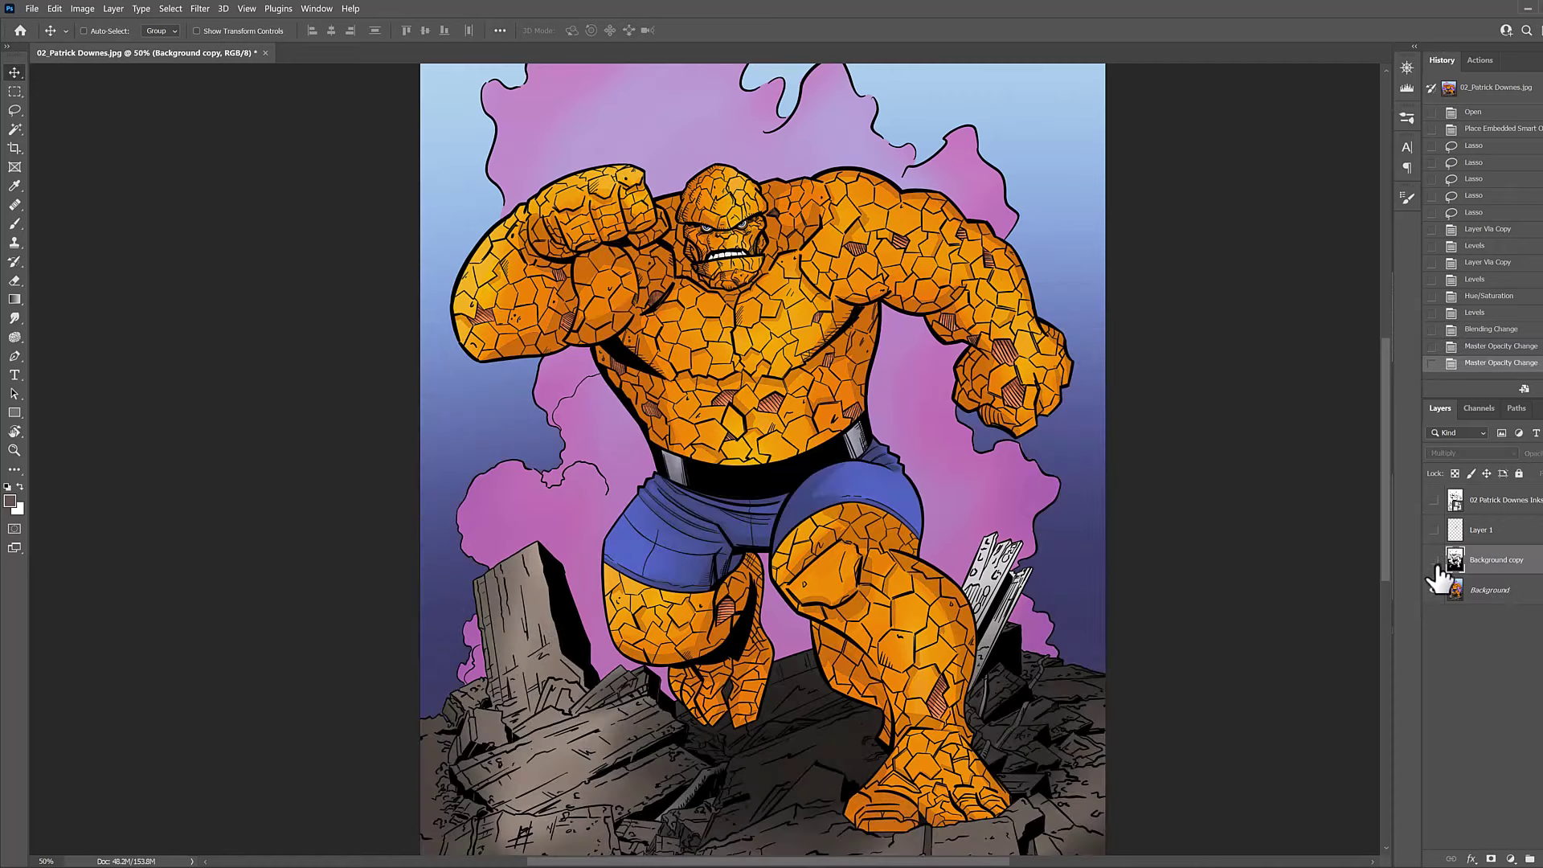
pyautogui.click(1436, 564)
pyautogui.click(1437, 561)
pyautogui.click(1437, 562)
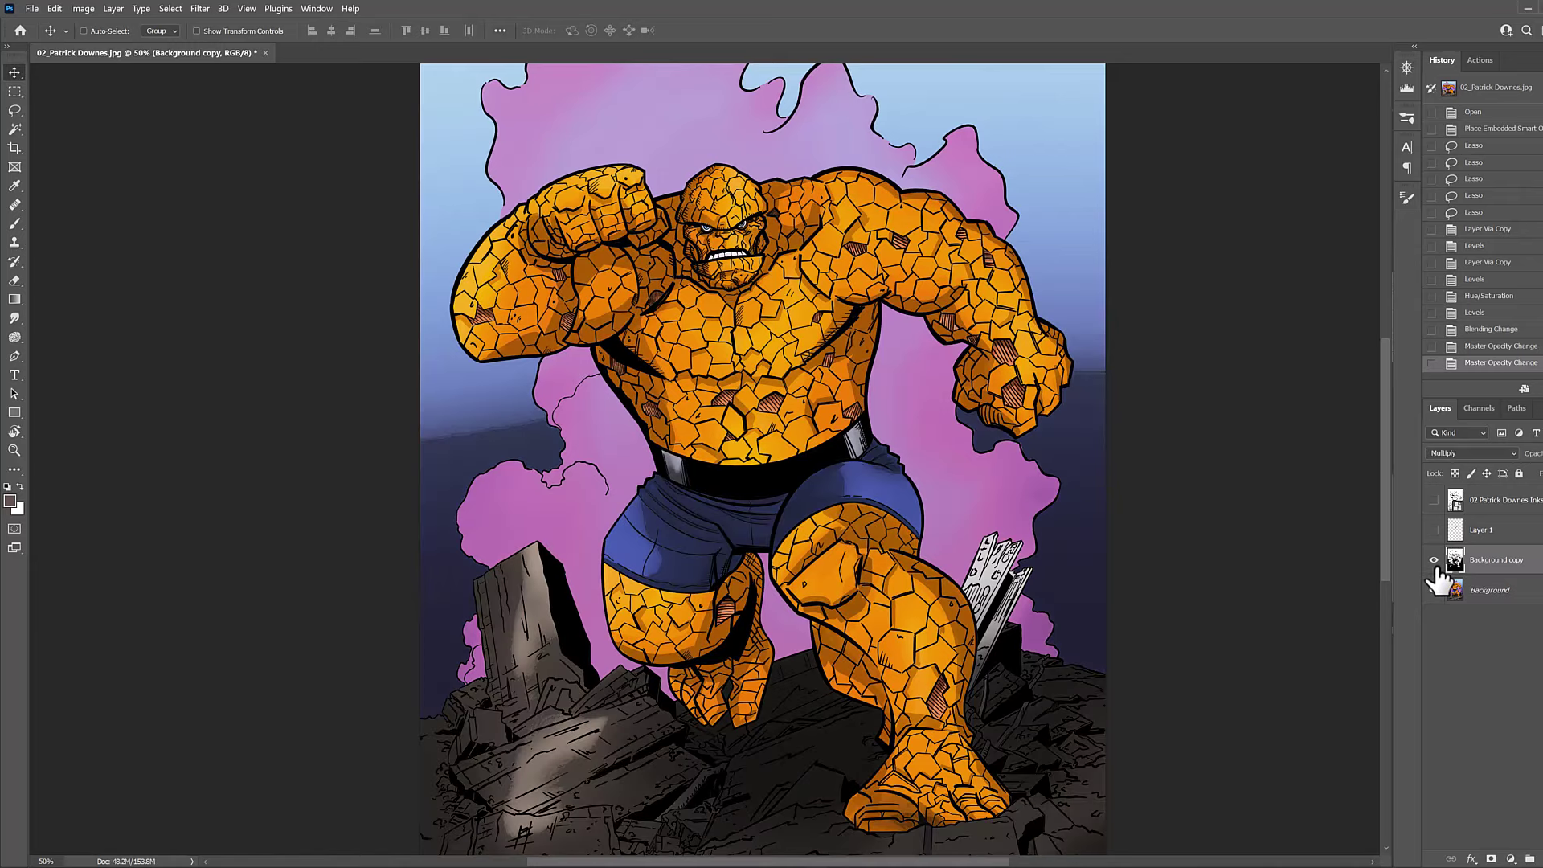
pyautogui.click(1434, 561)
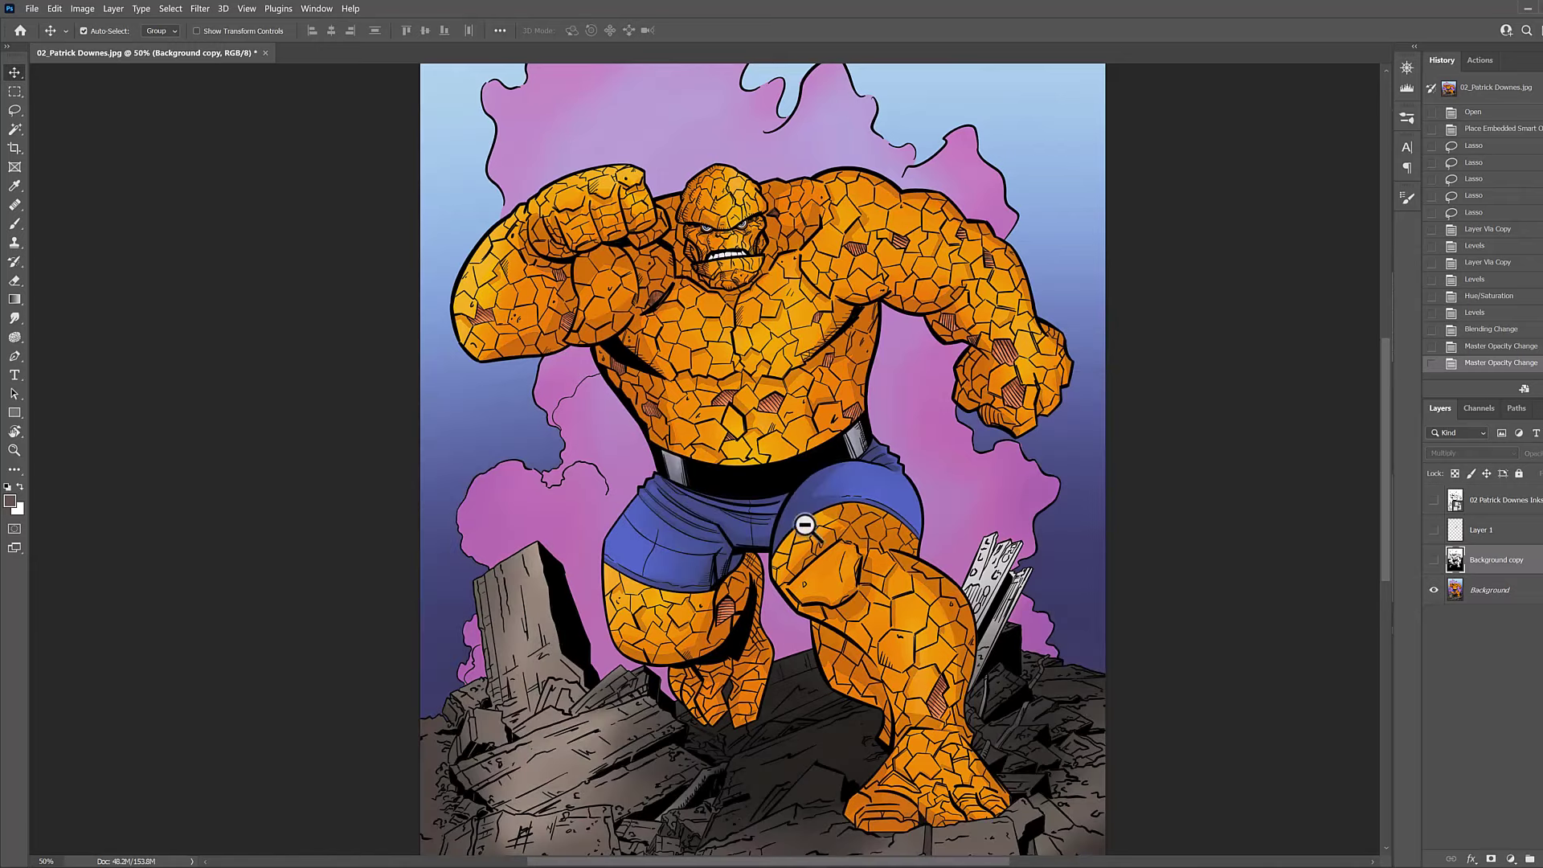
# Examine the coloured rock character's overall pose, from the raised fist and torso down to the legs.
pyautogui.keyDown('ctrl'); pyautogui.keyDown('alt'); pyautogui.click(888, 673); pyautogui.keyUp('alt'); pyautogui.keyUp('ctrl')
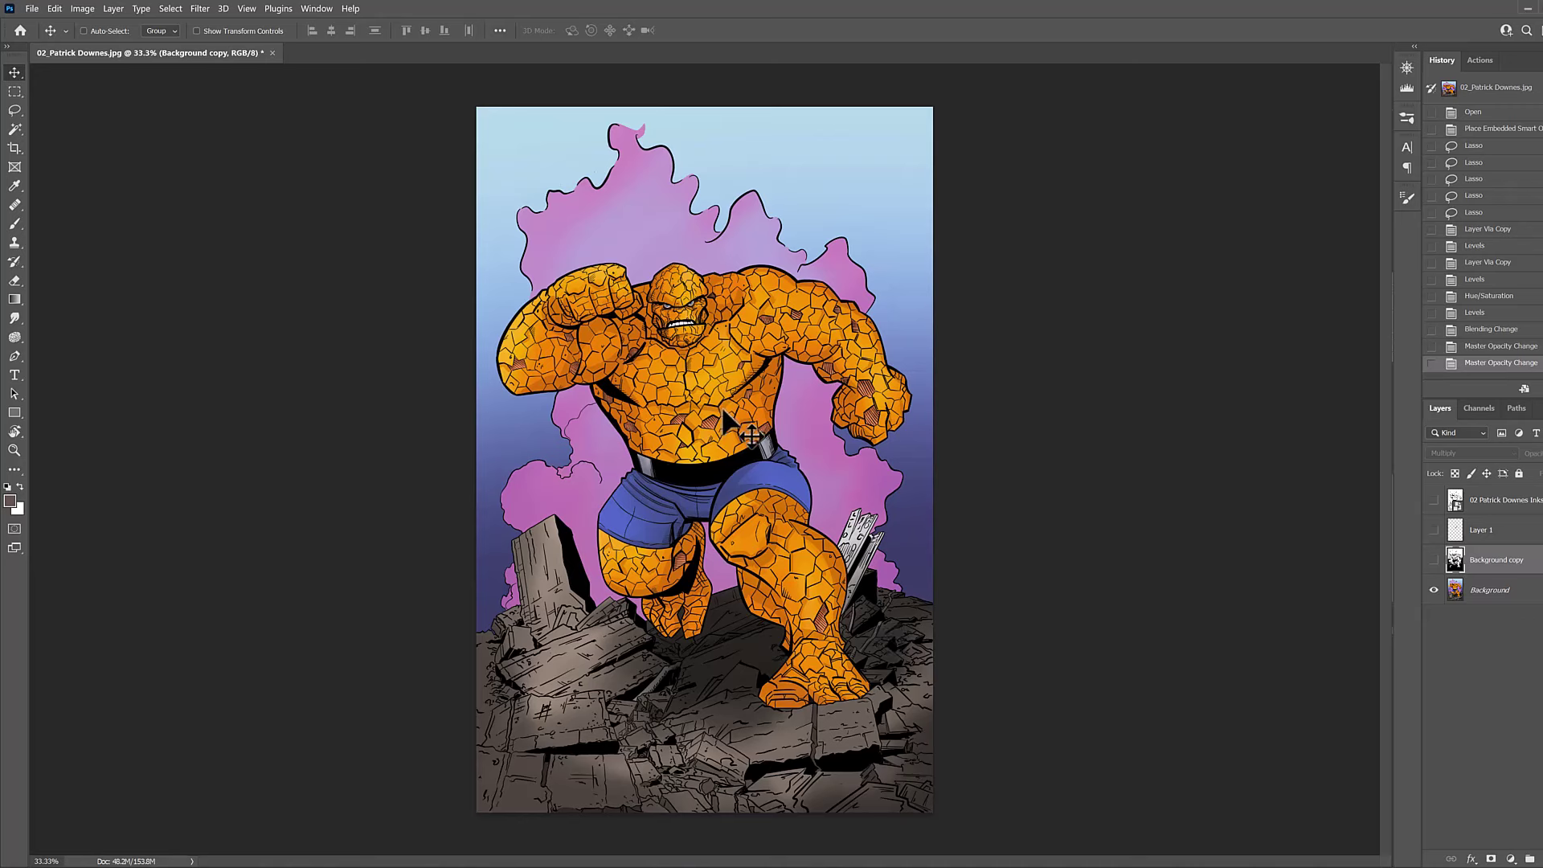
pyautogui.keyDown('ctrl'); pyautogui.click(641, 472); pyautogui.keyUp('ctrl')
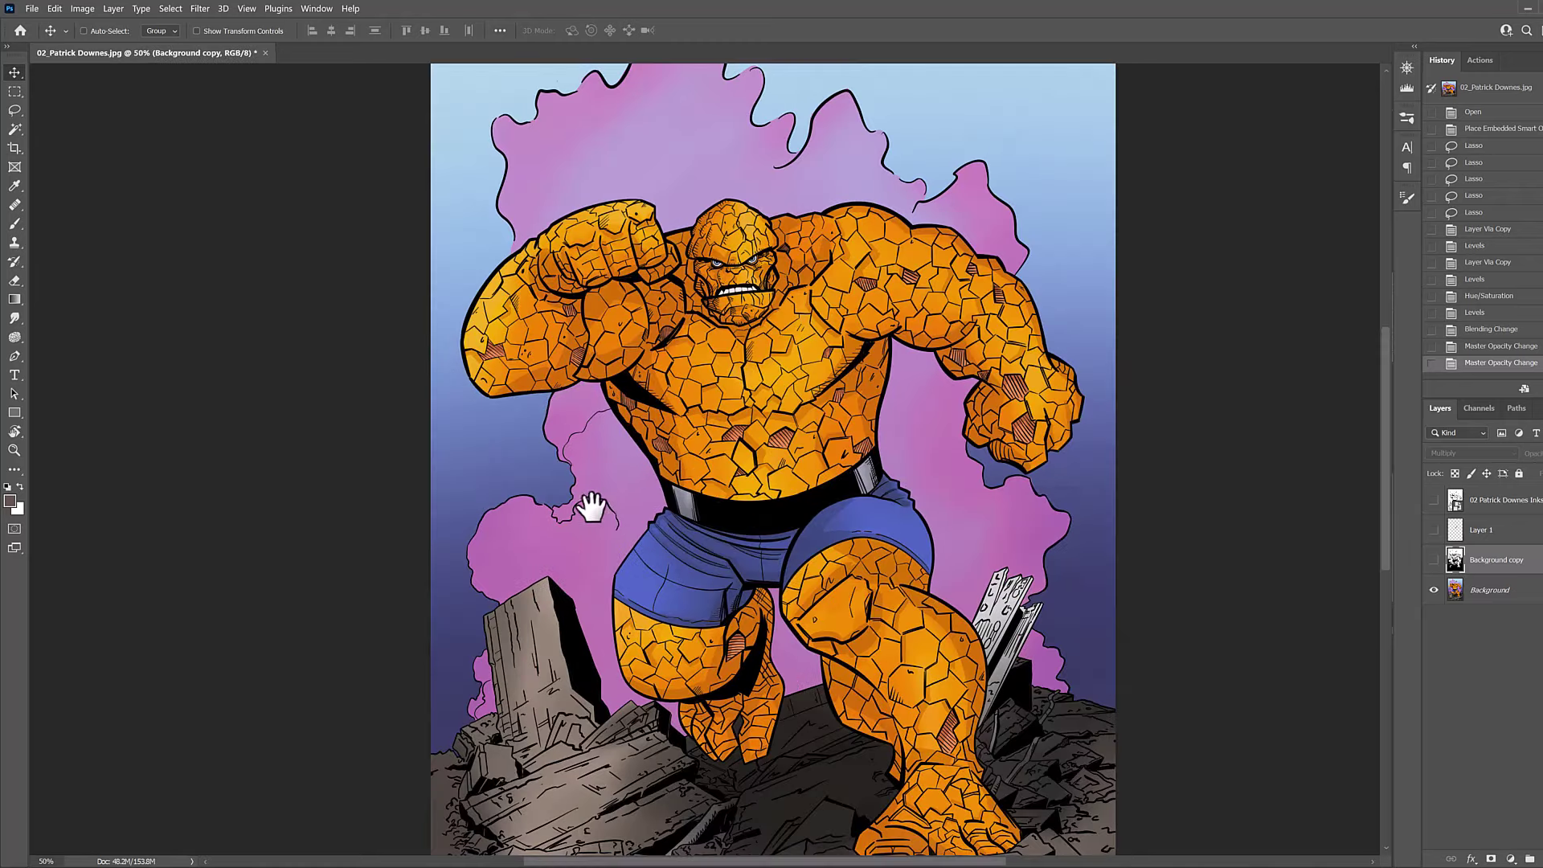
pyautogui.moveTo(592, 507); pyautogui.dragTo(540, 667)
pyautogui.moveTo(799, 750); pyautogui.dragTo(533, 853)
pyautogui.moveTo(943, 580); pyautogui.dragTo(943, 351)
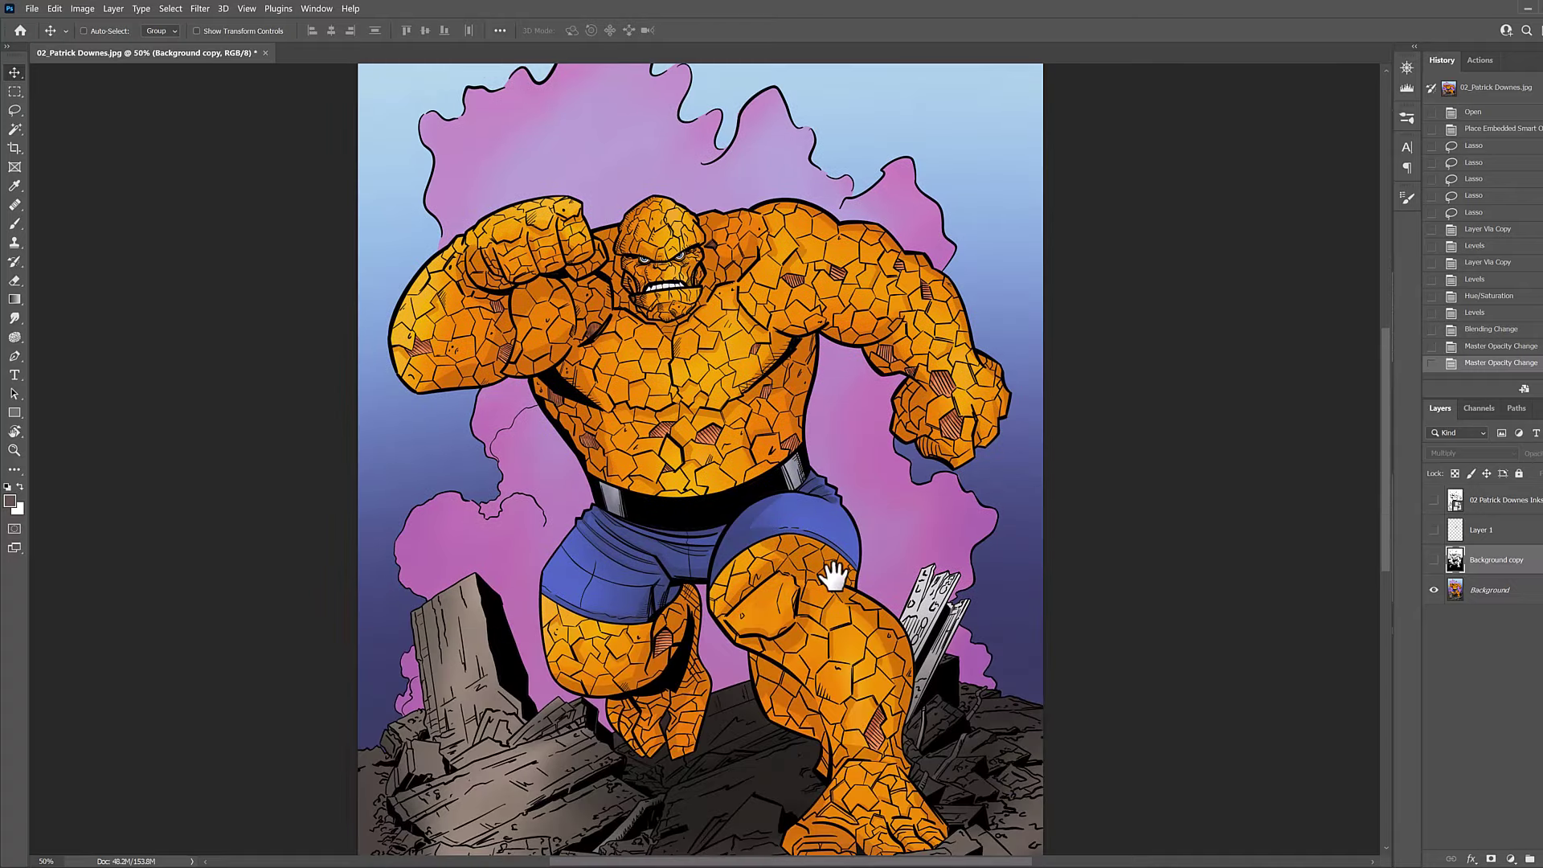
pyautogui.moveTo(716, 415); pyautogui.dragTo(703, 482)
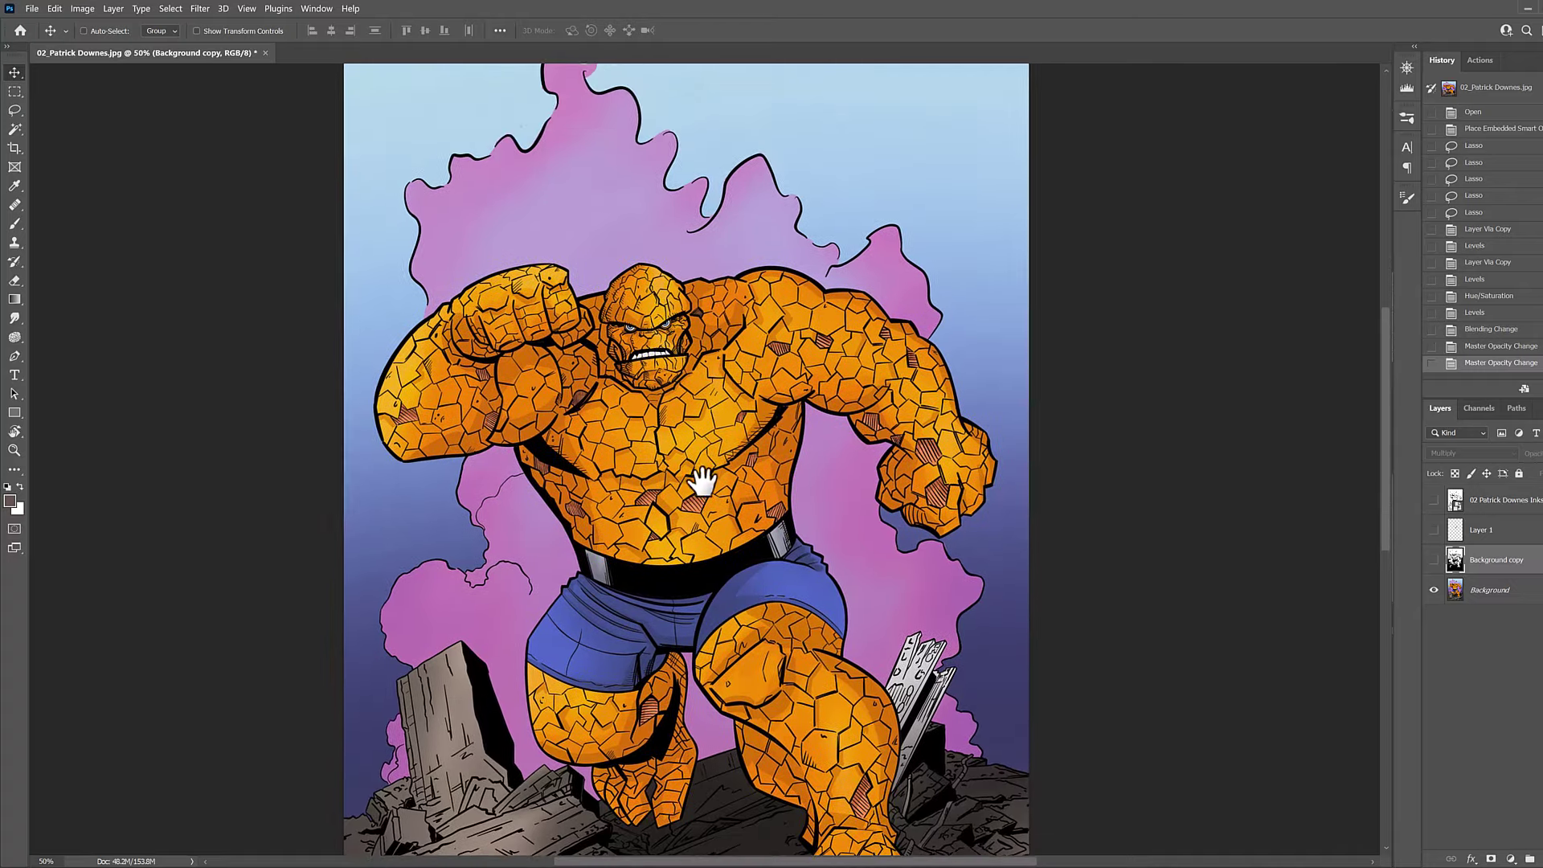
pyautogui.moveTo(772, 583); pyautogui.dragTo(753, 546)
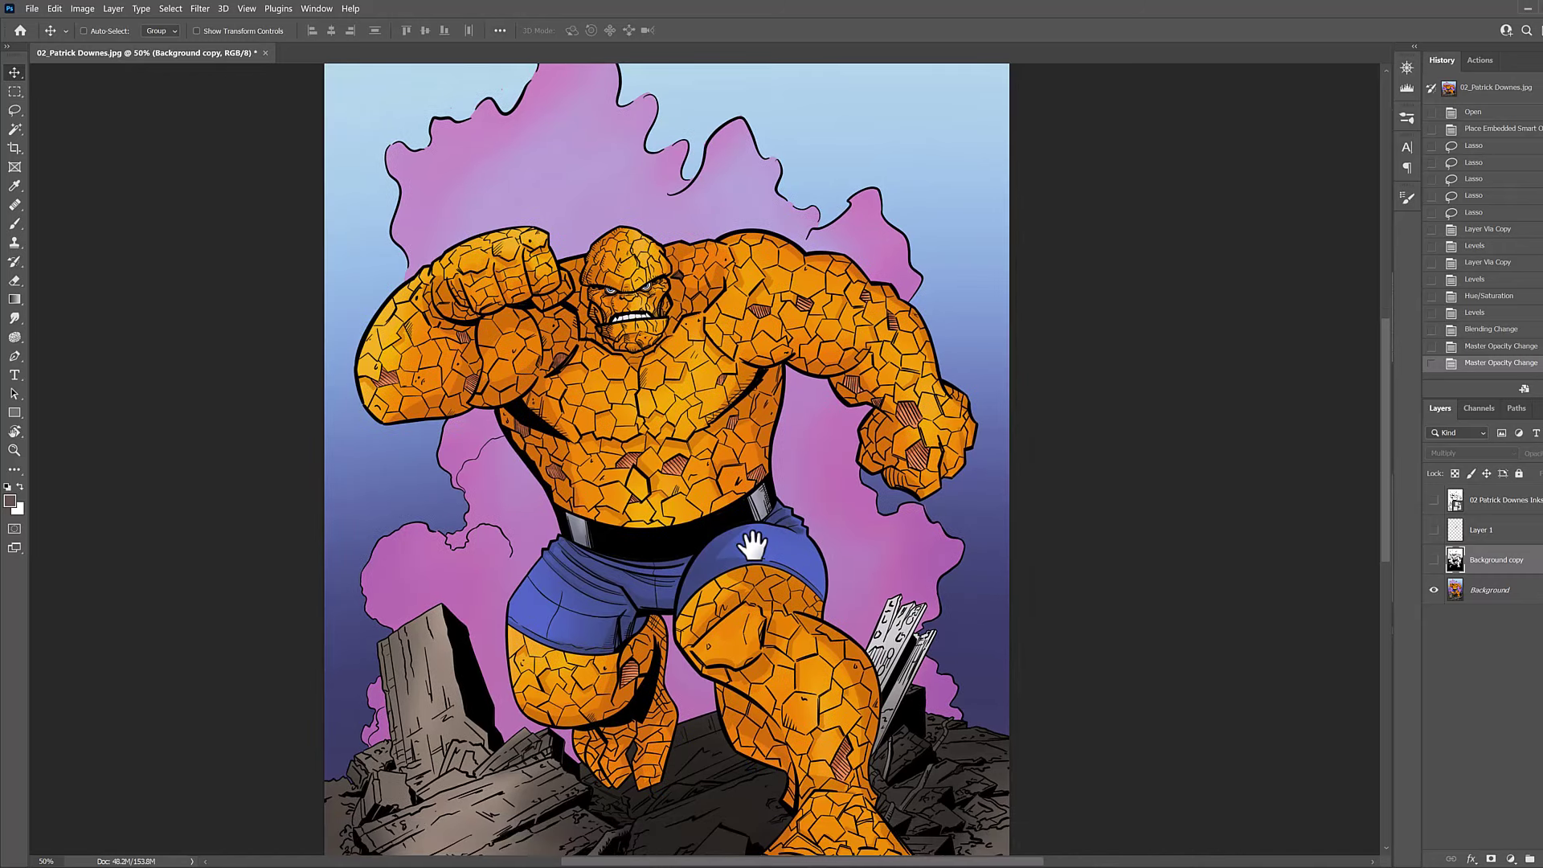
pyautogui.moveTo(603, 617); pyautogui.dragTo(586, 455)
# Examine the rubble around the character's feet up close, from the broken pillar across to the planted foot.
pyautogui.scroll(1, 544, 724)
pyautogui.moveTo(558, 778); pyautogui.dragTo(678, 629)
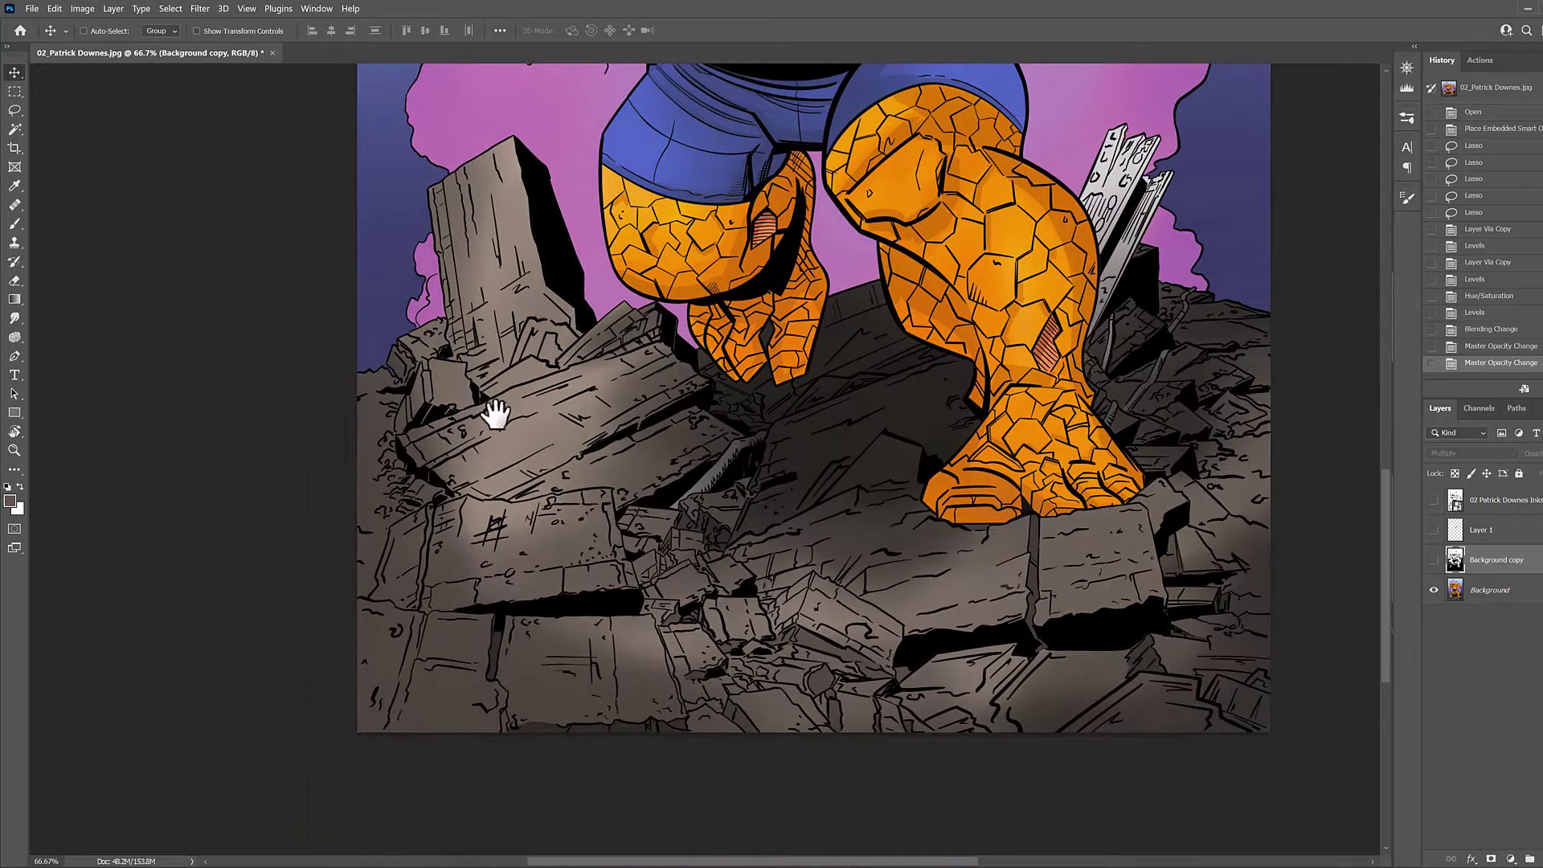
pyautogui.scroll(1, 496, 408)
pyautogui.moveTo(541, 303); pyautogui.dragTo(592, 354)
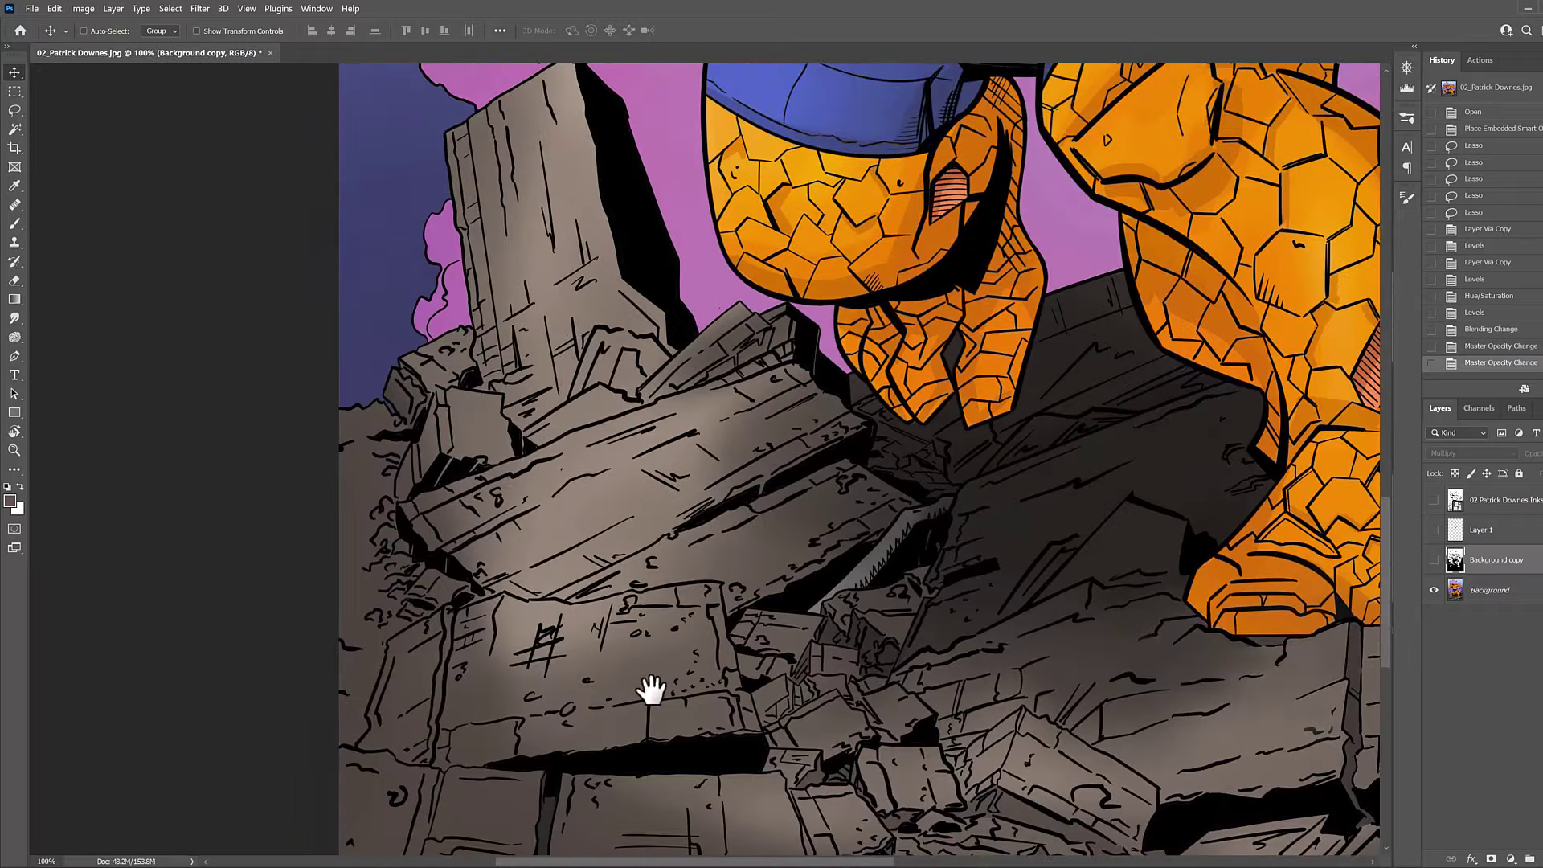
pyautogui.moveTo(651, 690); pyautogui.dragTo(454, 523)
pyautogui.moveTo(979, 600); pyautogui.dragTo(772, 554)
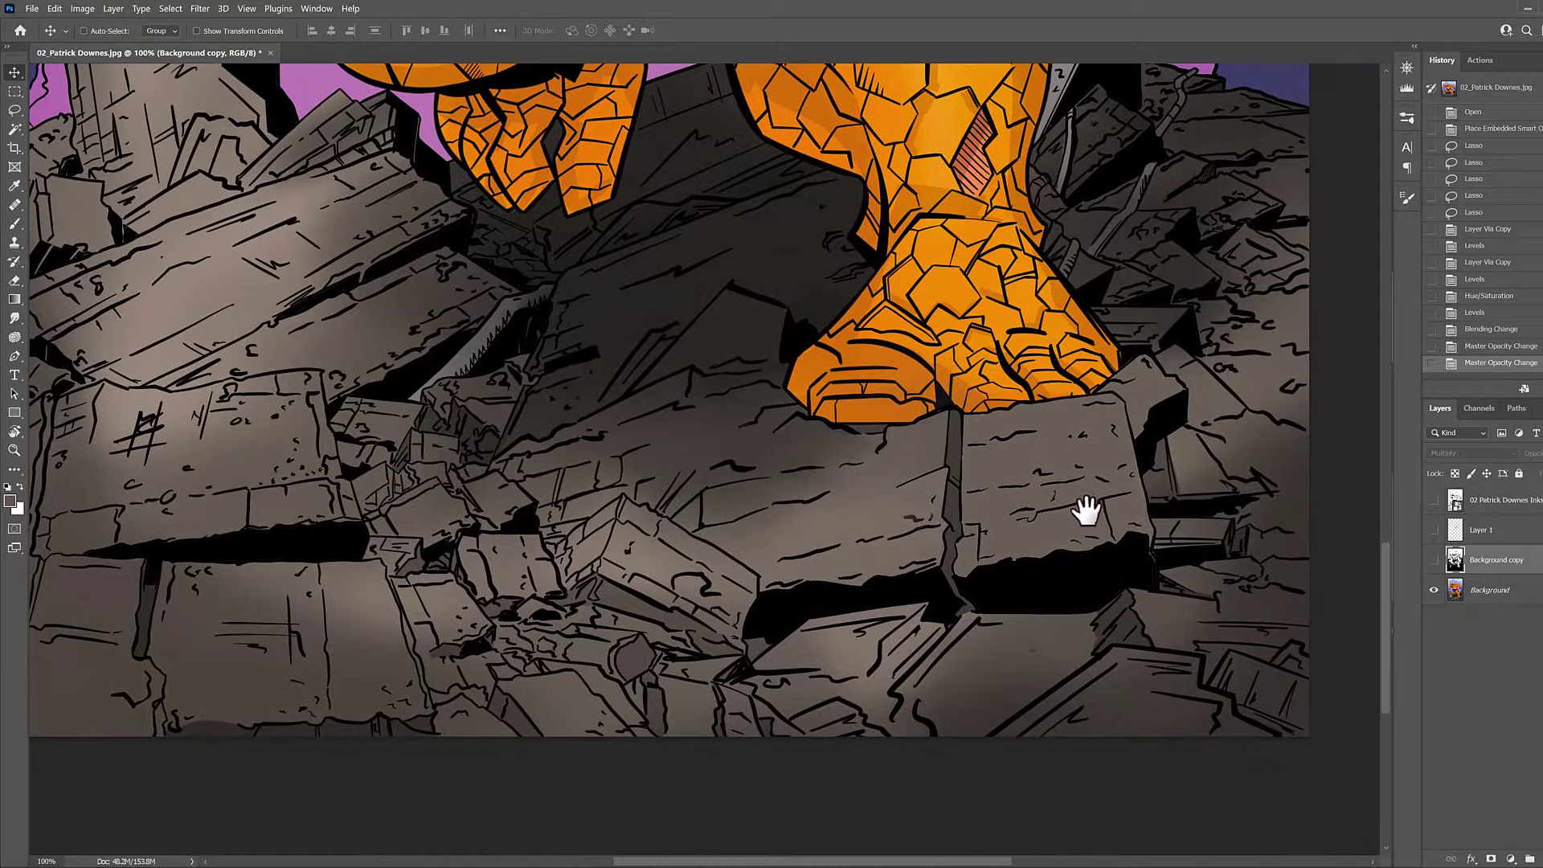
pyautogui.scroll(3, 1077, 523)
pyautogui.hscroll(2, 933, 450)
pyautogui.moveTo(967, 502); pyautogui.dragTo(1062, 421)
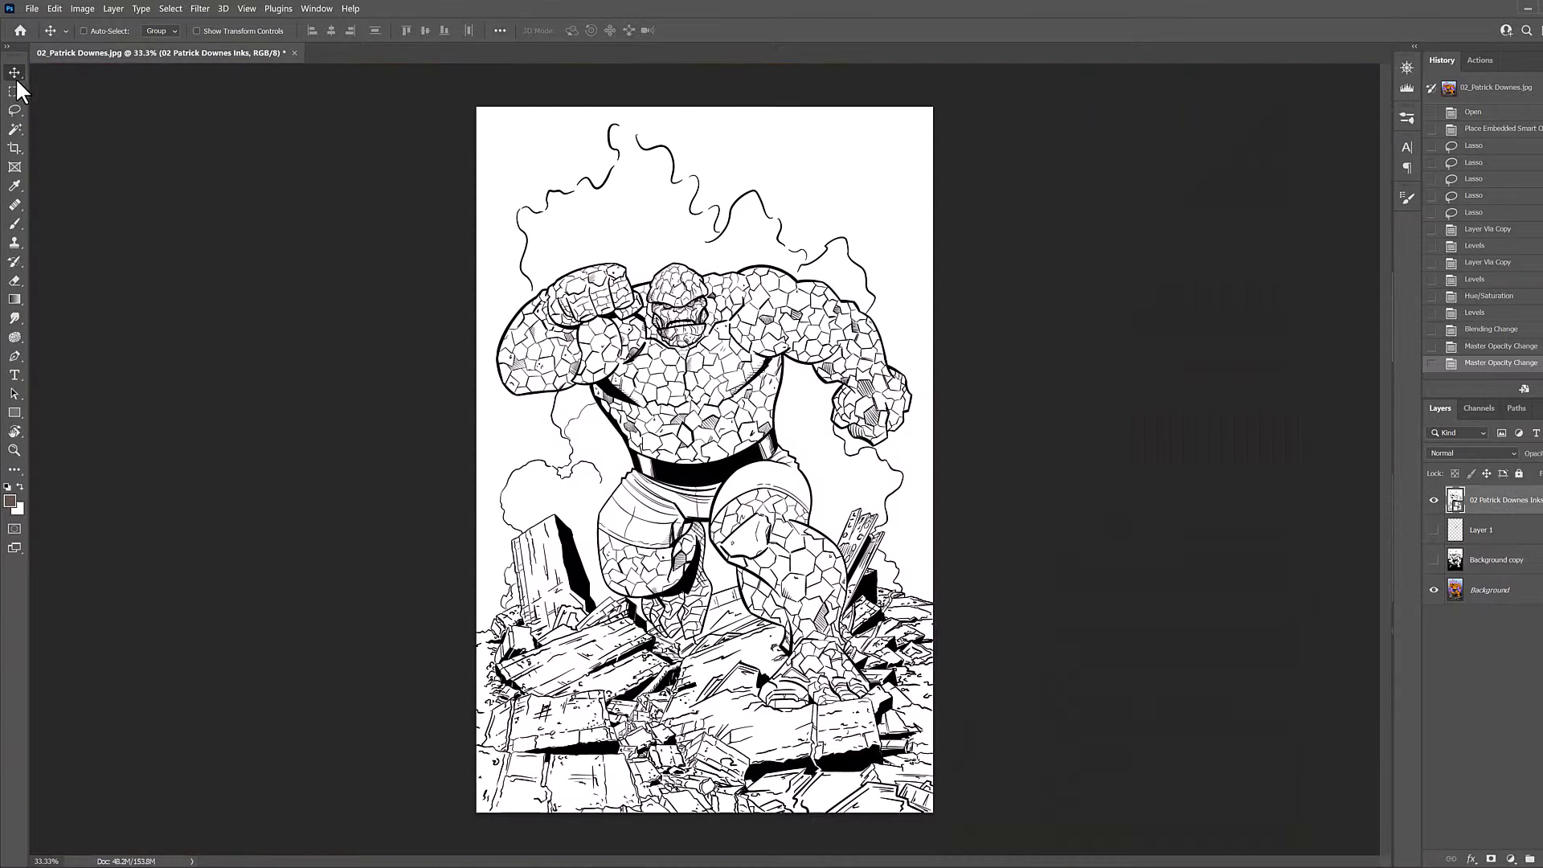
# Outline the area around the character's legs on the inks layer with the Polygonal Lasso, following the front leg down to the ankle.
pyautogui.click(14, 110)
pyautogui.keyDown('ctrl'); pyautogui.click(748, 437); pyautogui.keyUp('ctrl')
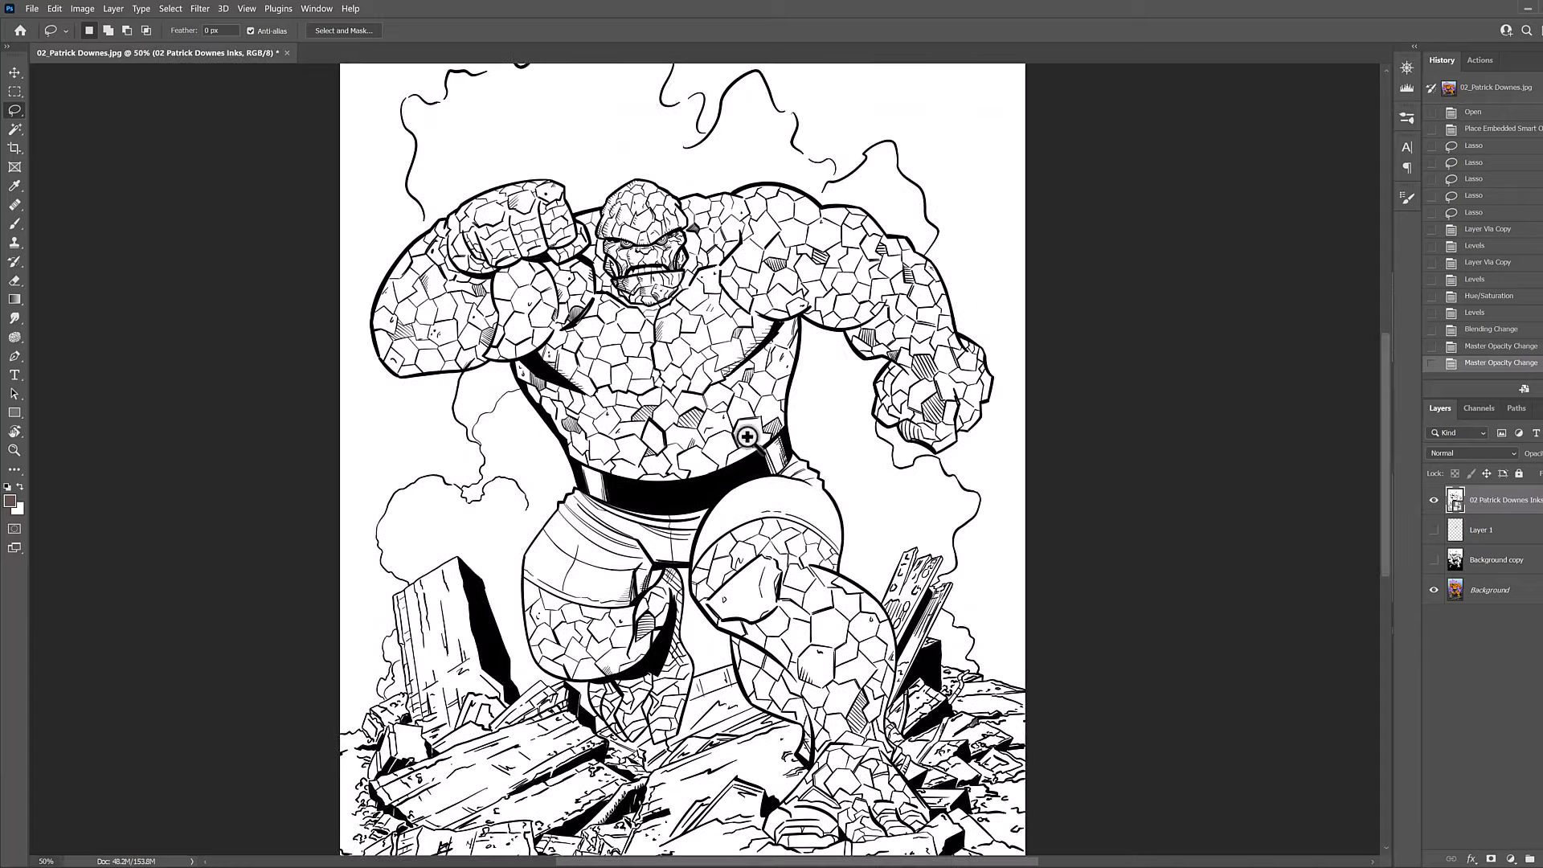
pyautogui.rightClick(15, 110)
pyautogui.click(68, 125)
pyautogui.moveTo(622, 683); pyautogui.dragTo(580, 458)
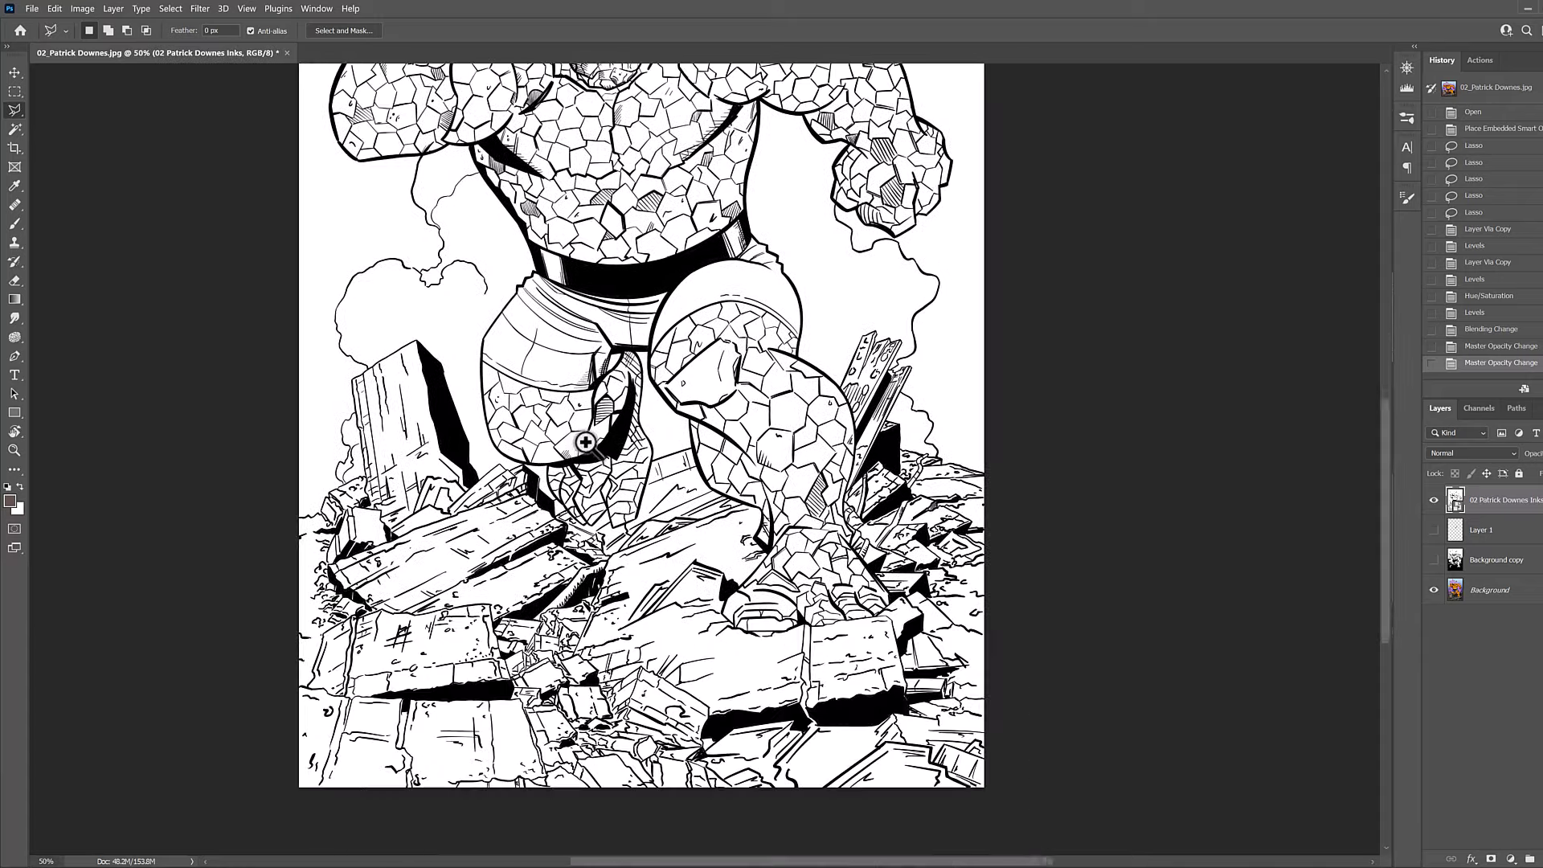
pyautogui.keyDown('ctrl'); pyautogui.click(580, 458); pyautogui.keyUp('ctrl')
pyautogui.click(455, 454)
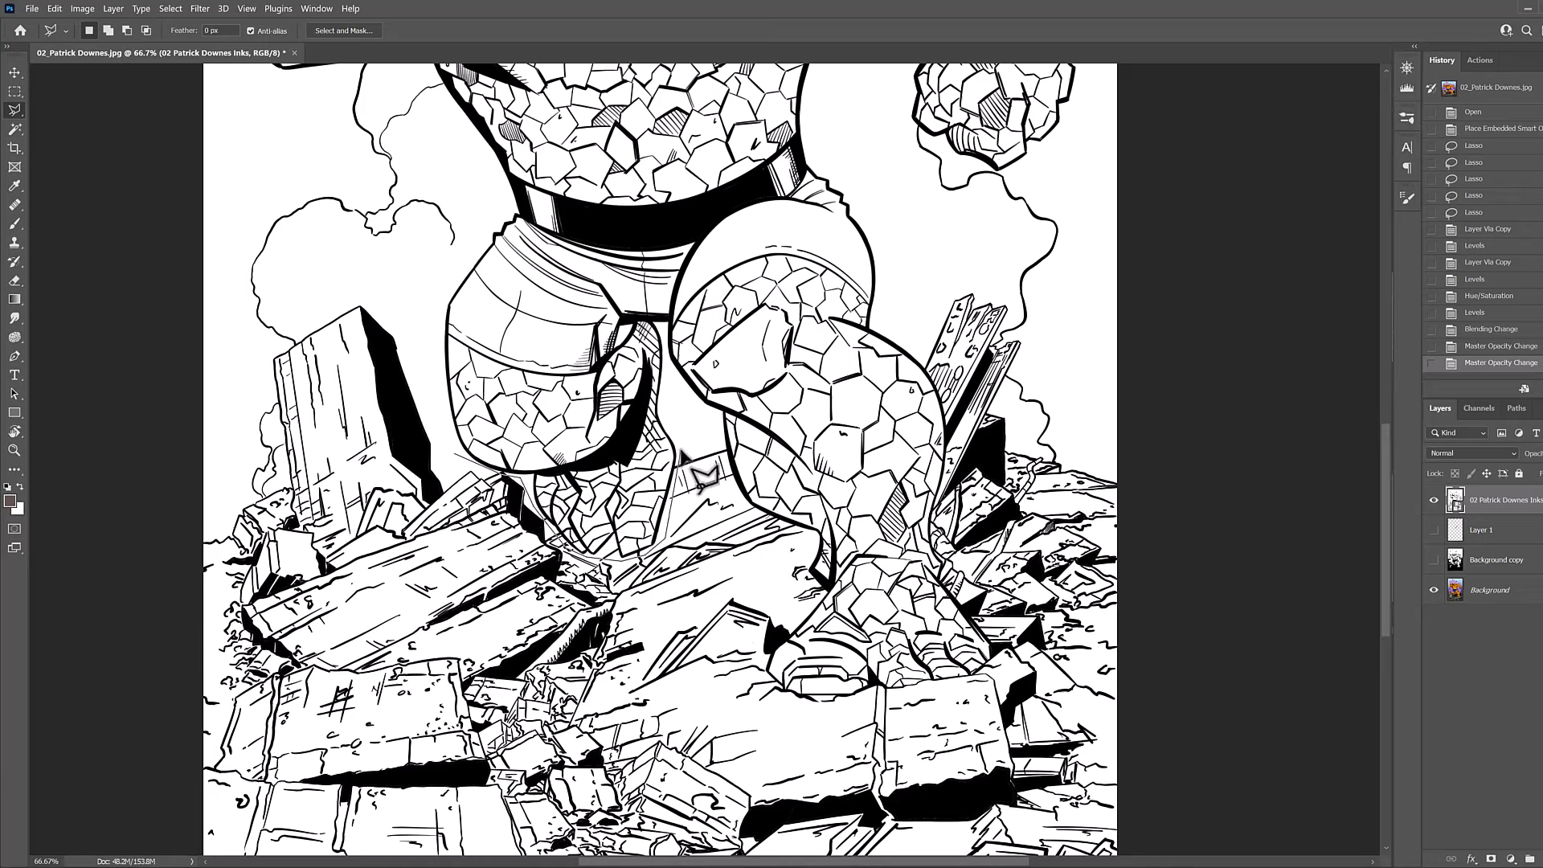
pyautogui.click(696, 410)
pyautogui.click(746, 508)
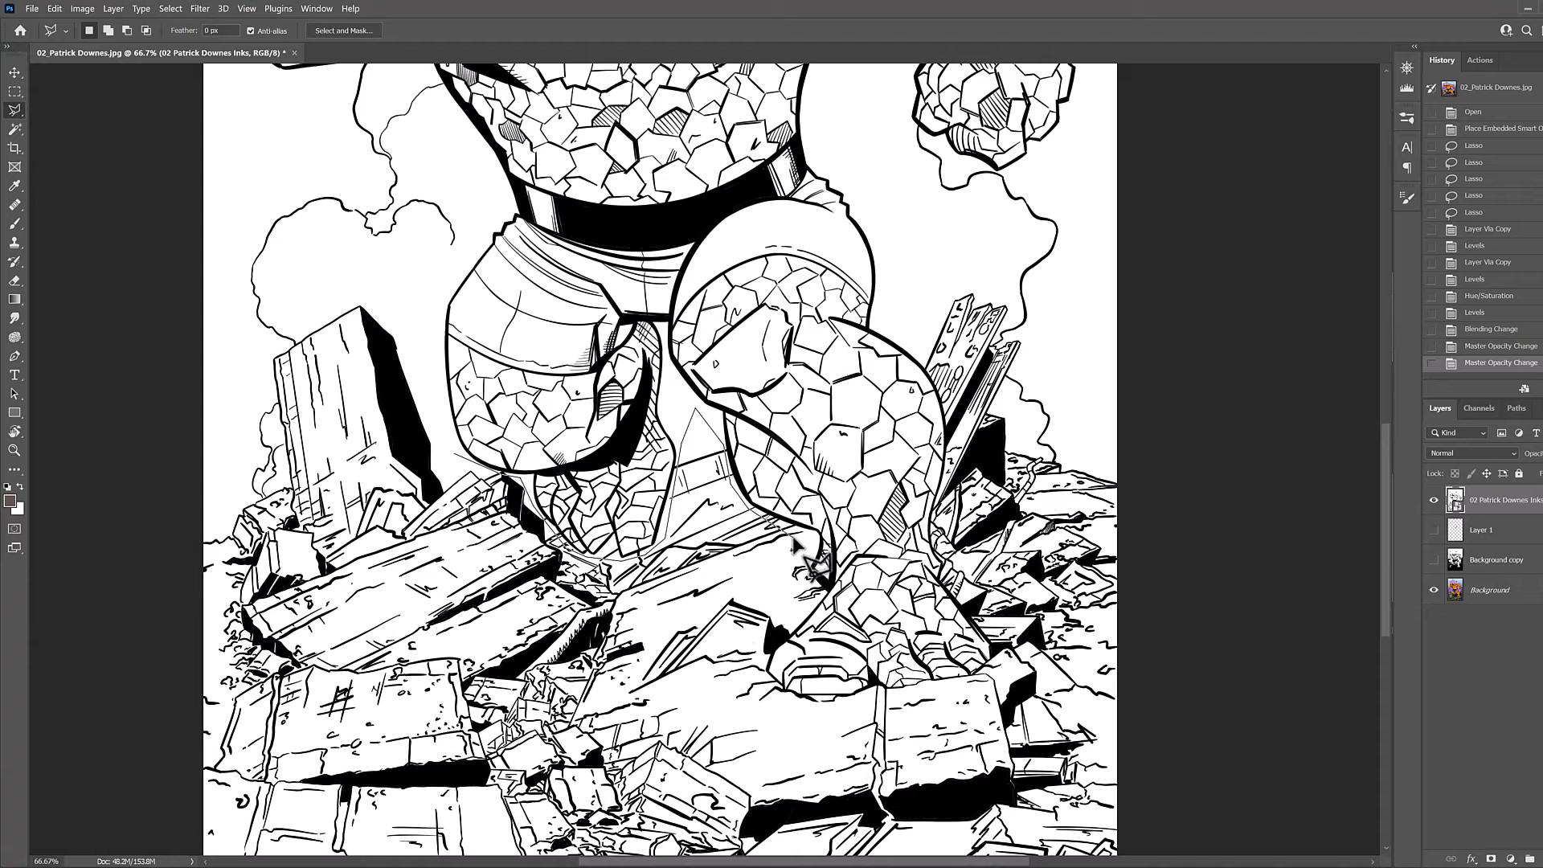
pyautogui.click(798, 533)
pyautogui.click(807, 556)
pyautogui.click(805, 583)
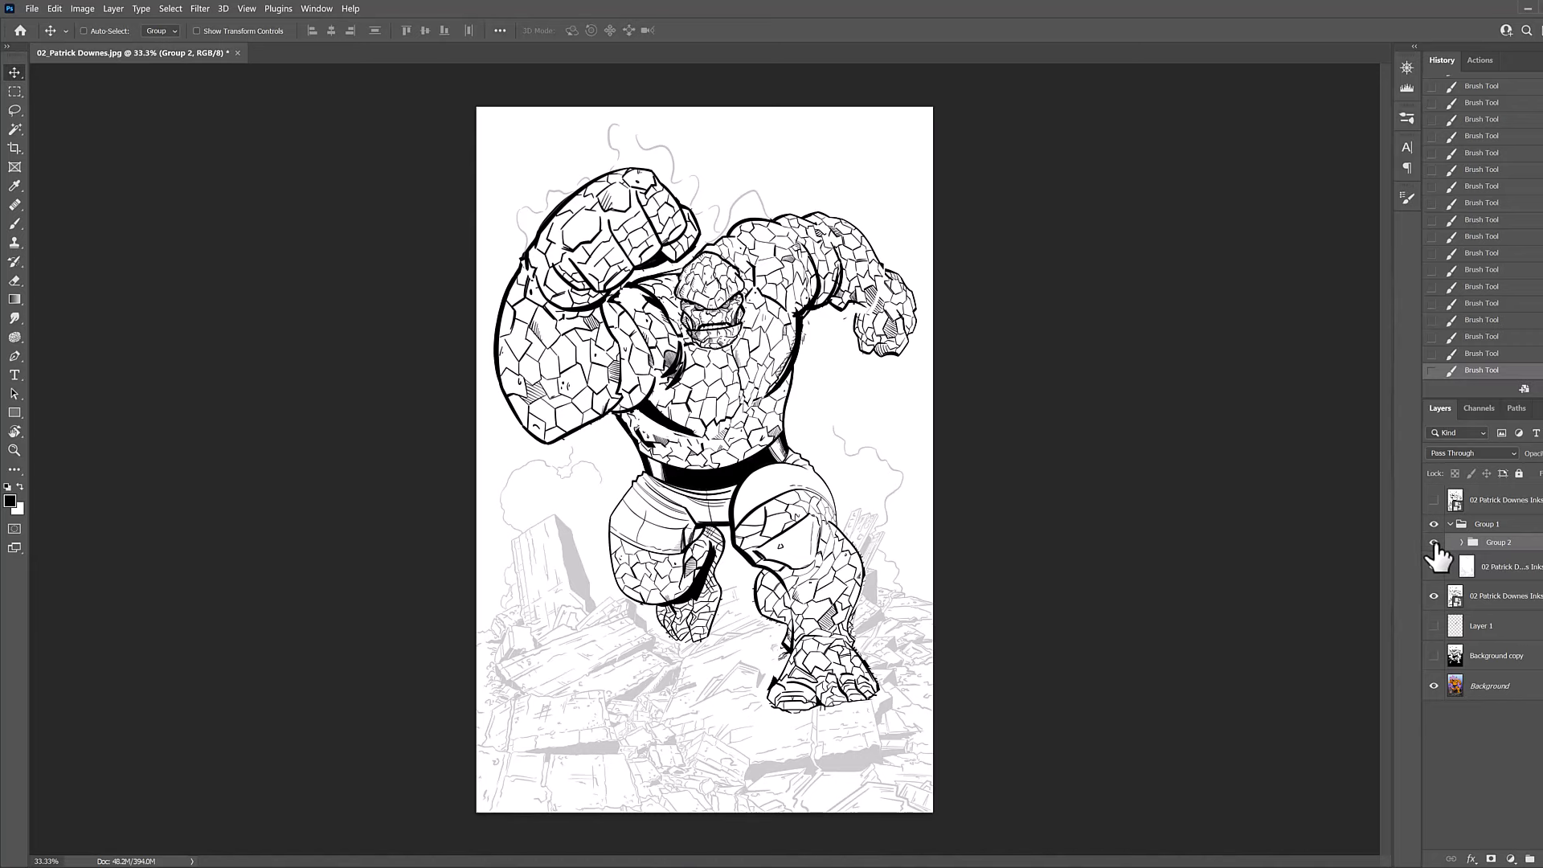
# Show the original inks over the redrawn figure and examine the legs, rubble and upper body.
pyautogui.click(1435, 524)
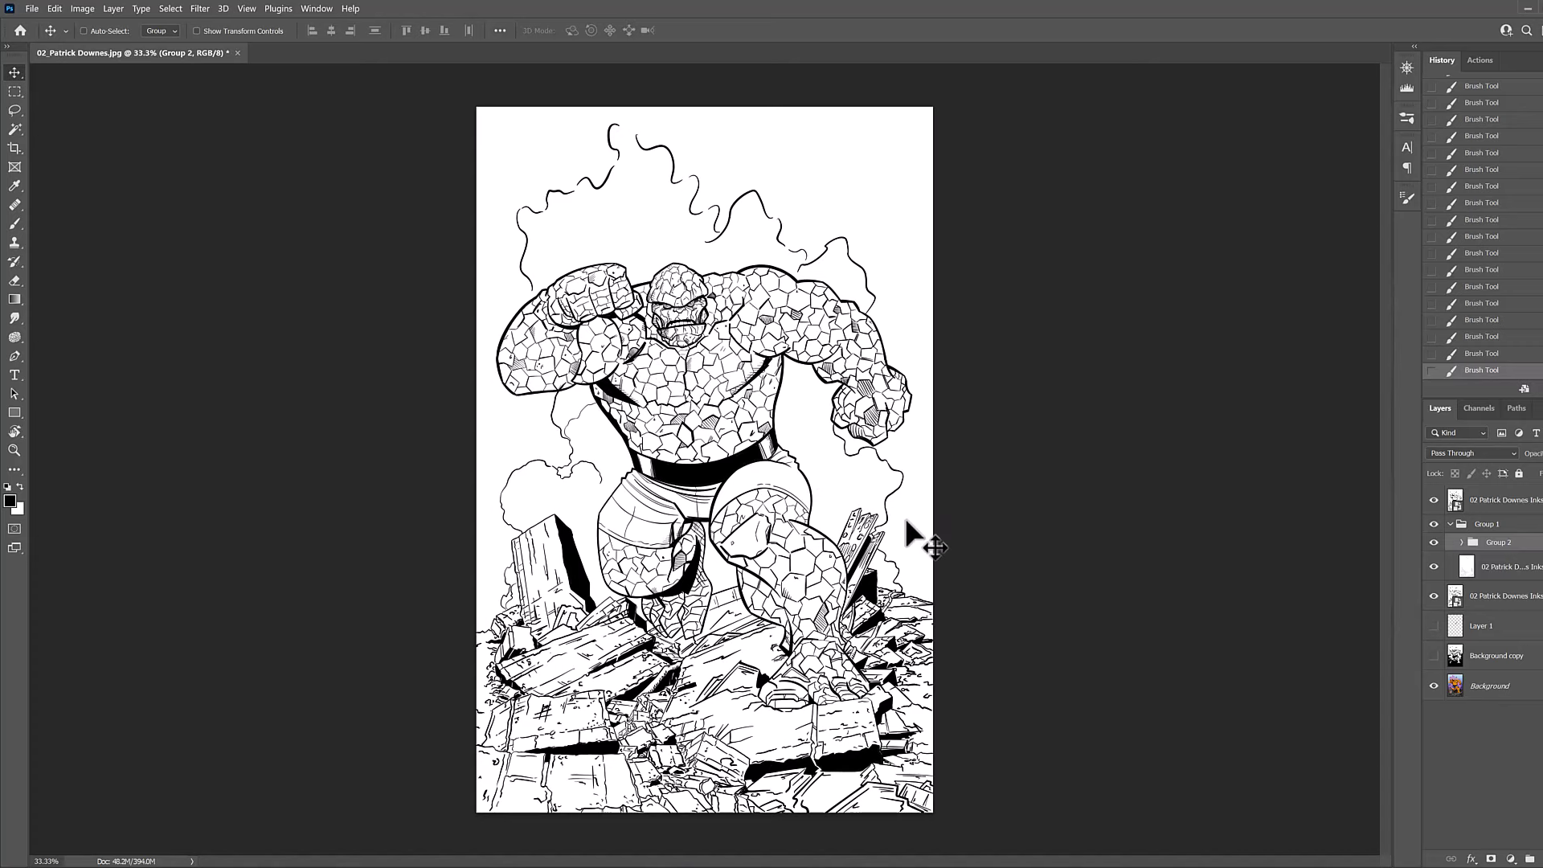
pyautogui.keyDown('ctrl'); pyautogui.click(731, 657); pyautogui.keyUp('ctrl')
pyautogui.keyDown('ctrl'); pyautogui.click(795, 689); pyautogui.keyUp('ctrl')
pyautogui.moveTo(810, 710); pyautogui.dragTo(789, 626)
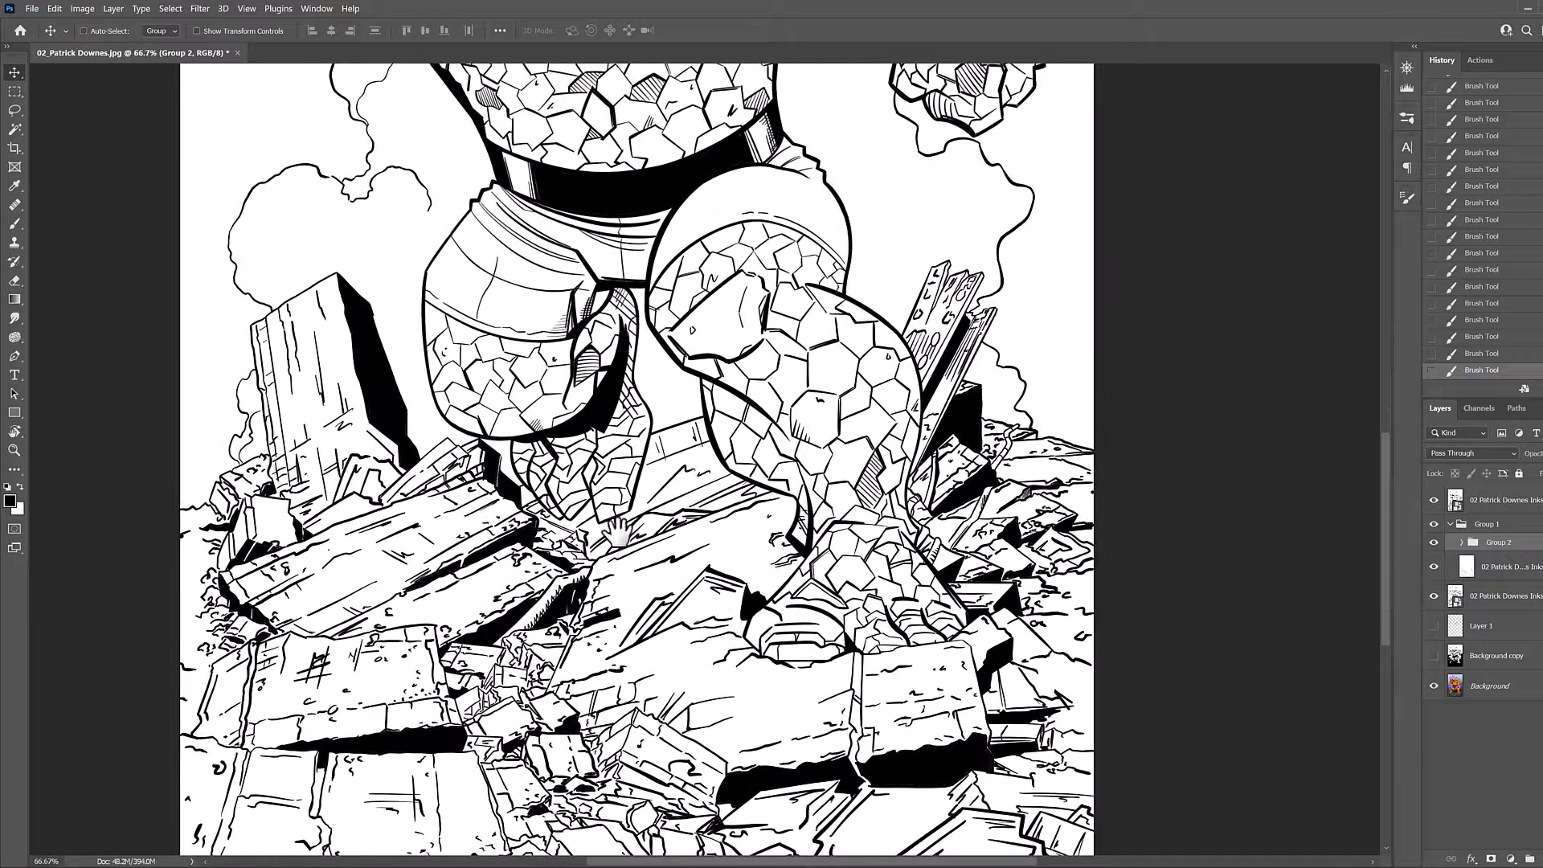
pyautogui.scroll(4, 852, 555)
pyautogui.scroll(-1, 814, 458)
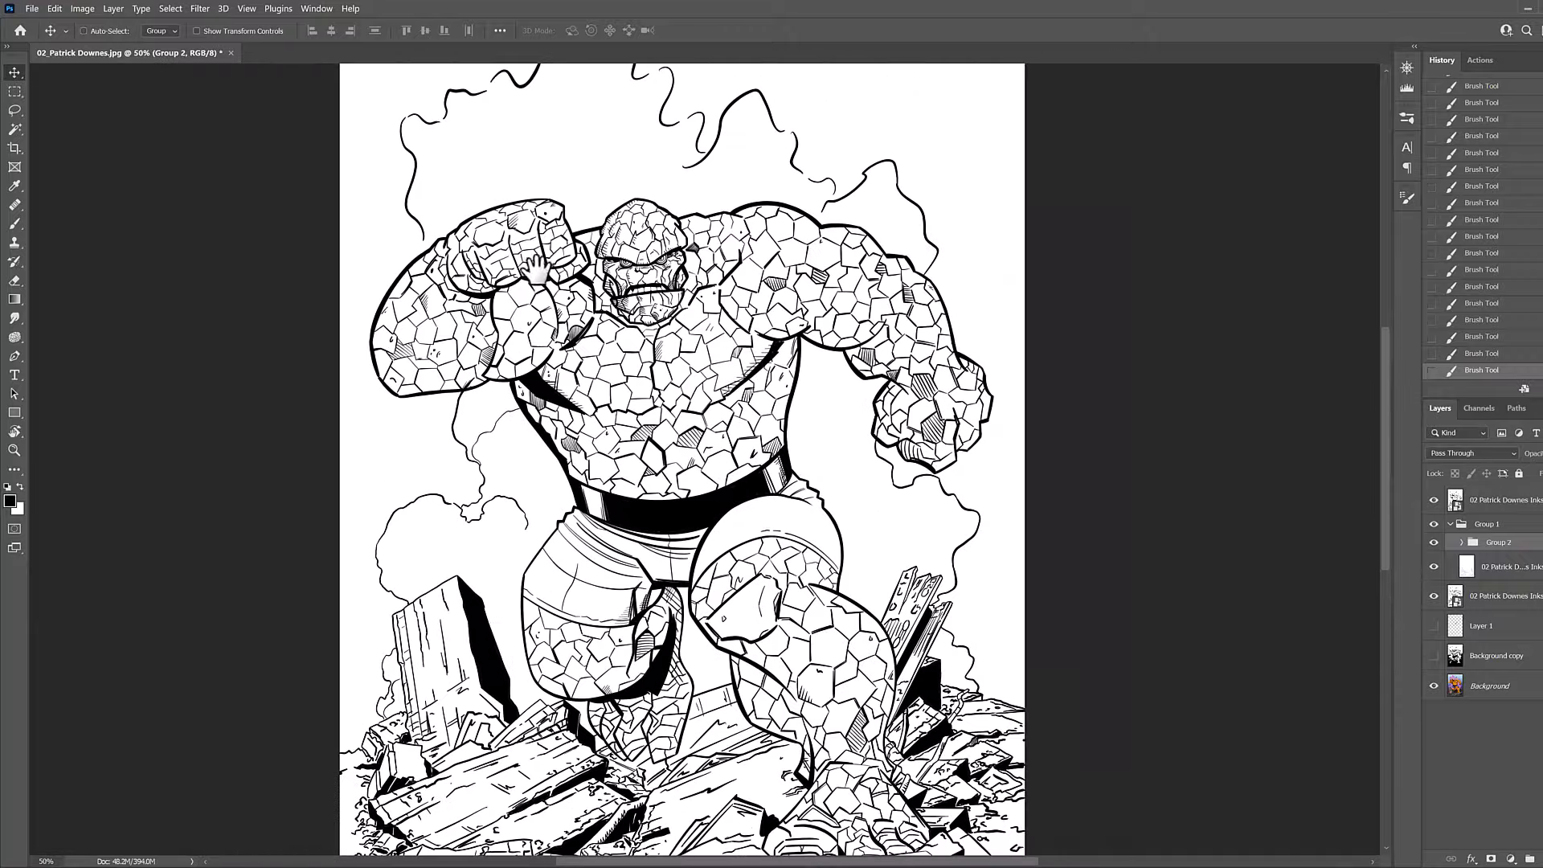
pyautogui.moveTo(732, 496)
pyautogui.mouseDown()
pyautogui.moveTo(717, 475)
pyautogui.moveTo(730, 523)
pyautogui.mouseUp()
pyautogui.keyDown('ctrl'); pyautogui.keyDown('alt'); pyautogui.click(789, 616); pyautogui.keyUp('alt'); pyautogui.keyUp('ctrl')
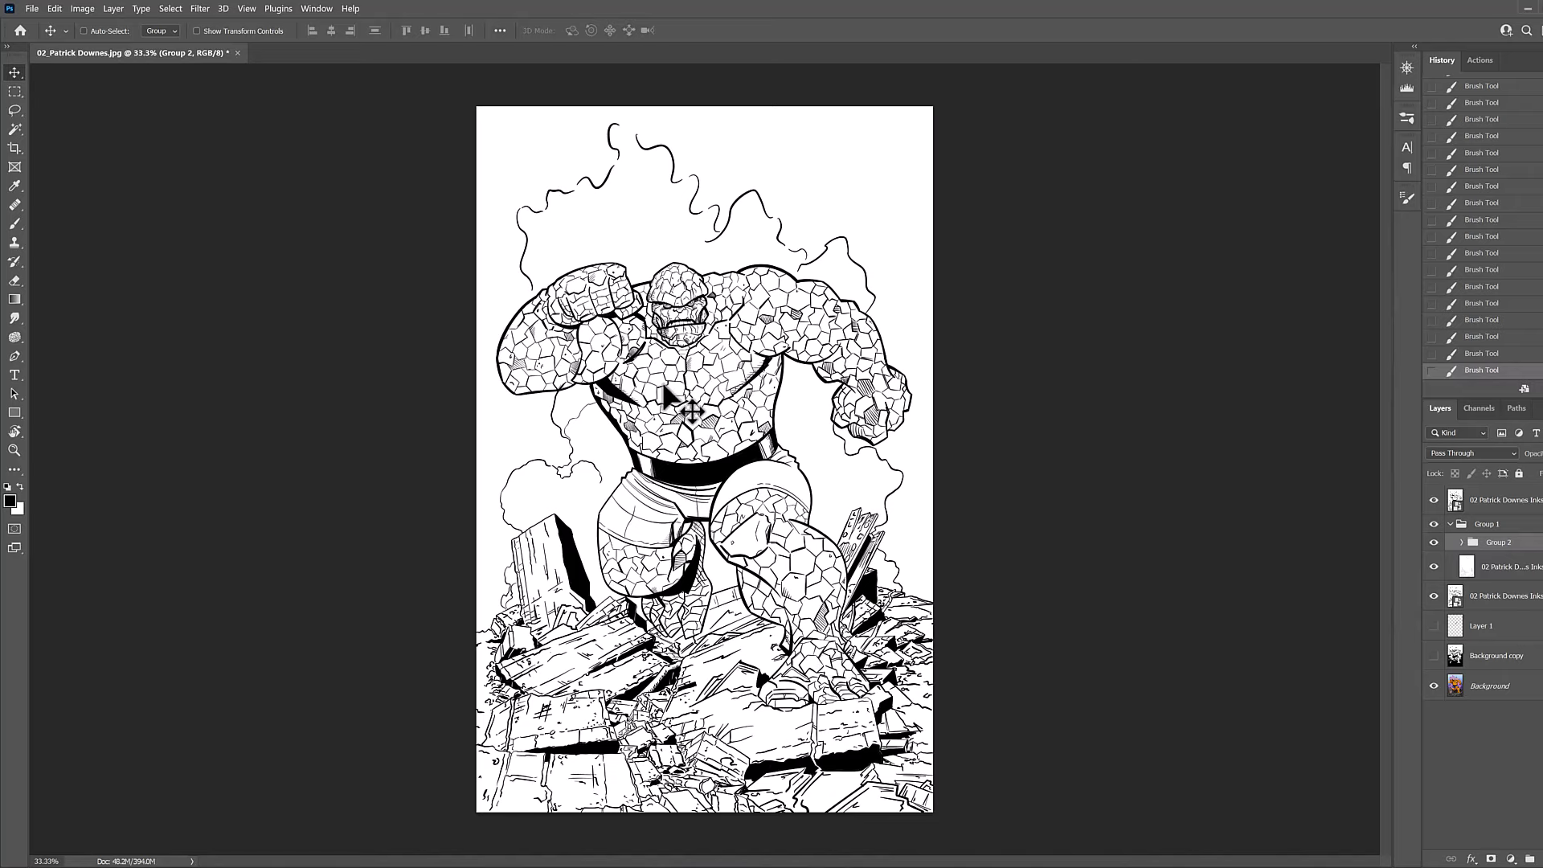
# Check the original inked pose up close, then hide the top inks layer to view the whole redrawn figure.
pyautogui.keyDown('ctrl'); pyautogui.click(716, 480); pyautogui.keyUp('ctrl')
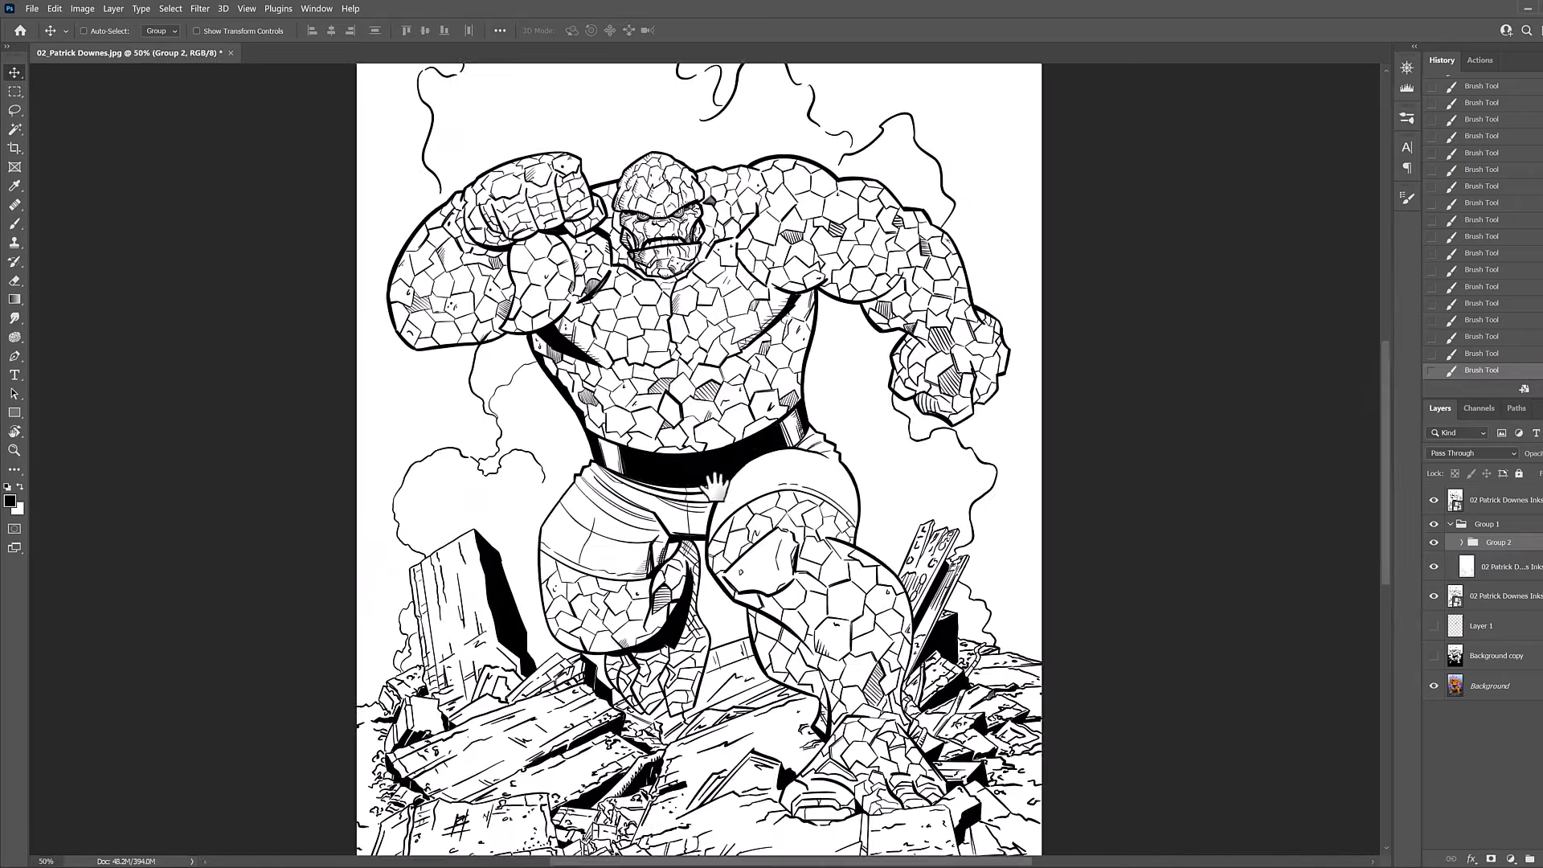
pyautogui.moveTo(729, 502); pyautogui.dragTo(722, 490)
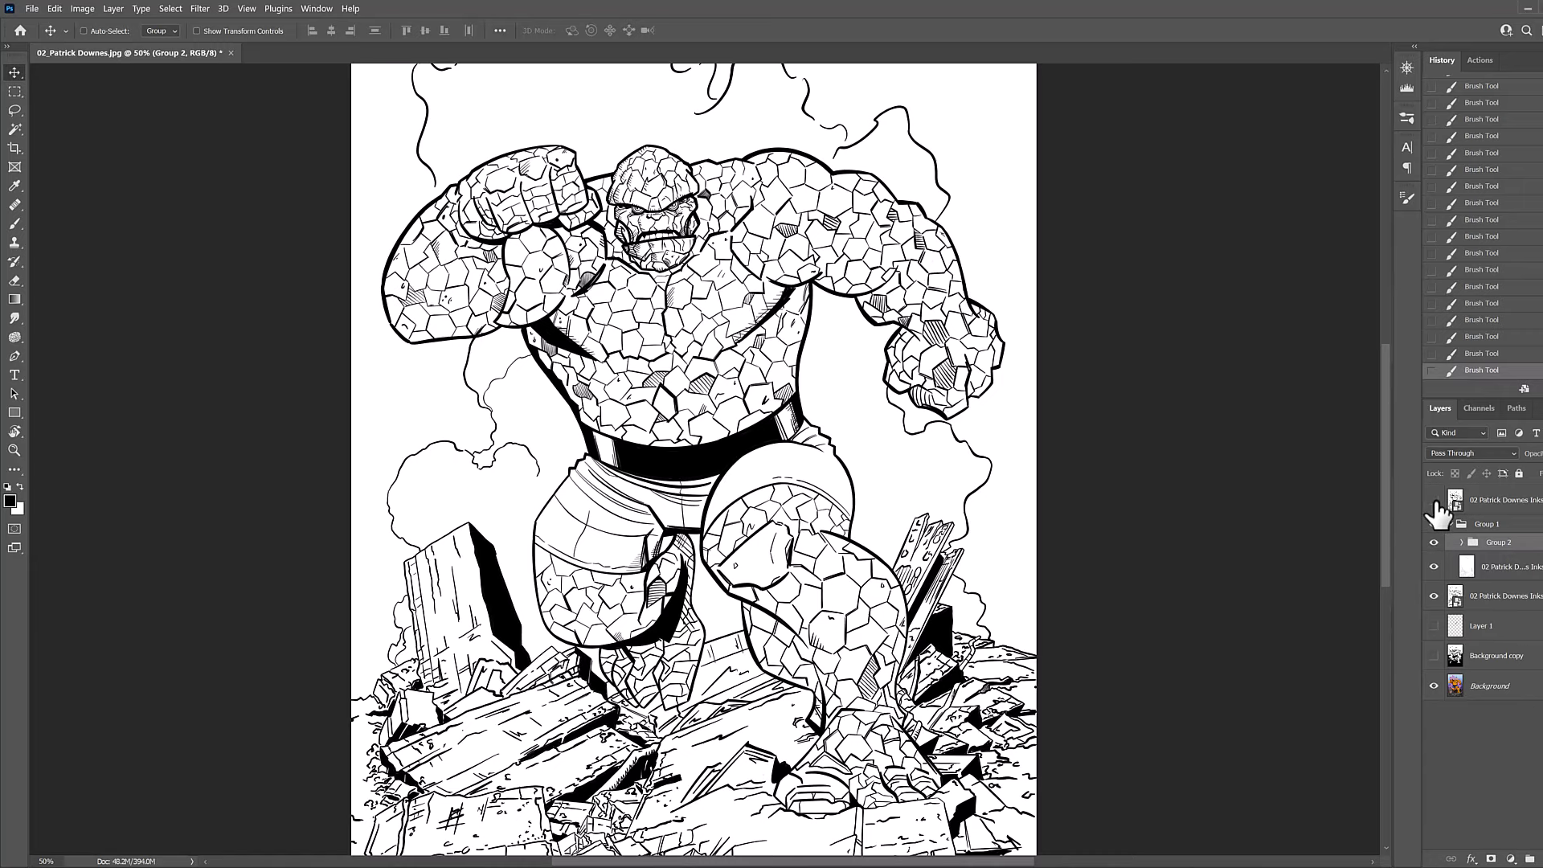
pyautogui.click(1435, 500)
pyautogui.scroll(-1, 893, 545)
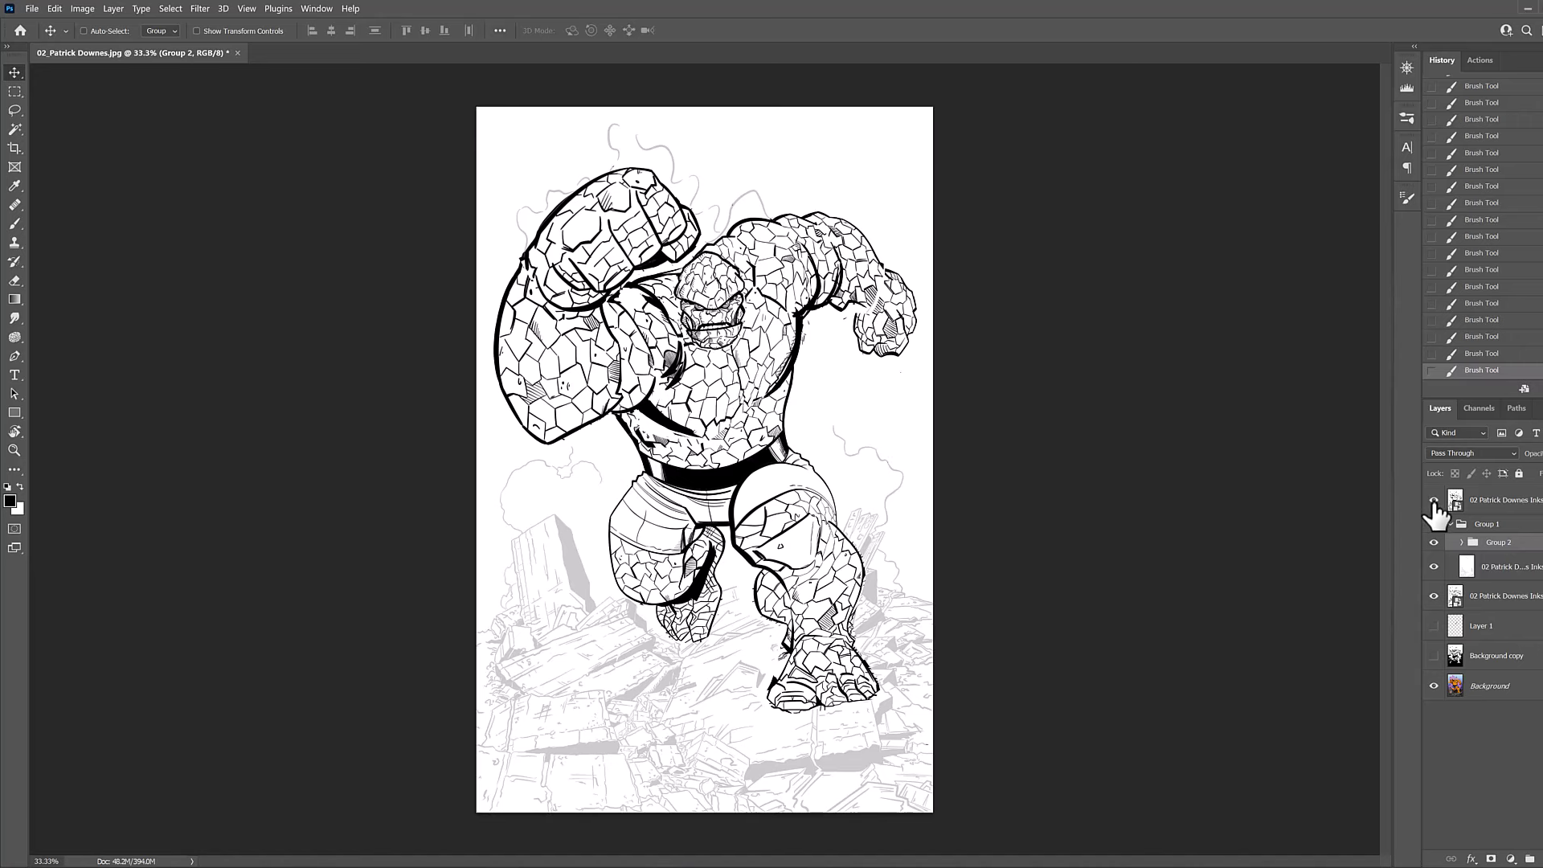
# Paint a light blue curved arrow on a new layer, sweeping under the torso and up towards the far arm.
pyautogui.moveTo(595, 421)
pyautogui.mouseDown()
pyautogui.moveTo(607, 434)
pyautogui.moveTo(832, 355)
pyautogui.mouseUp()
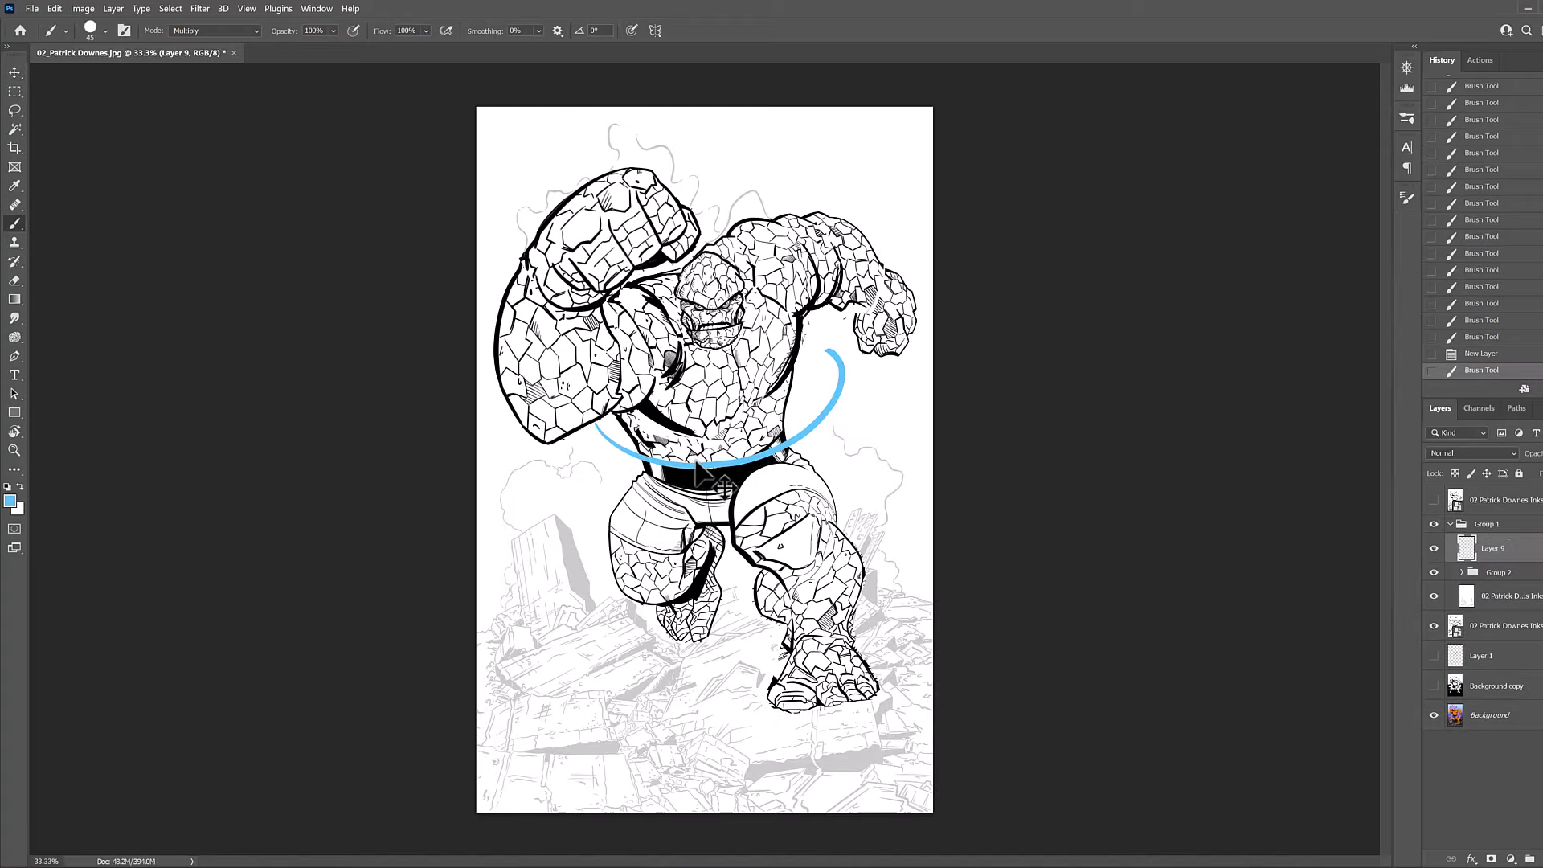
pyautogui.hotkey('ctrl', 'z')
pyautogui.moveTo(575, 447); pyautogui.dragTo(849, 360)
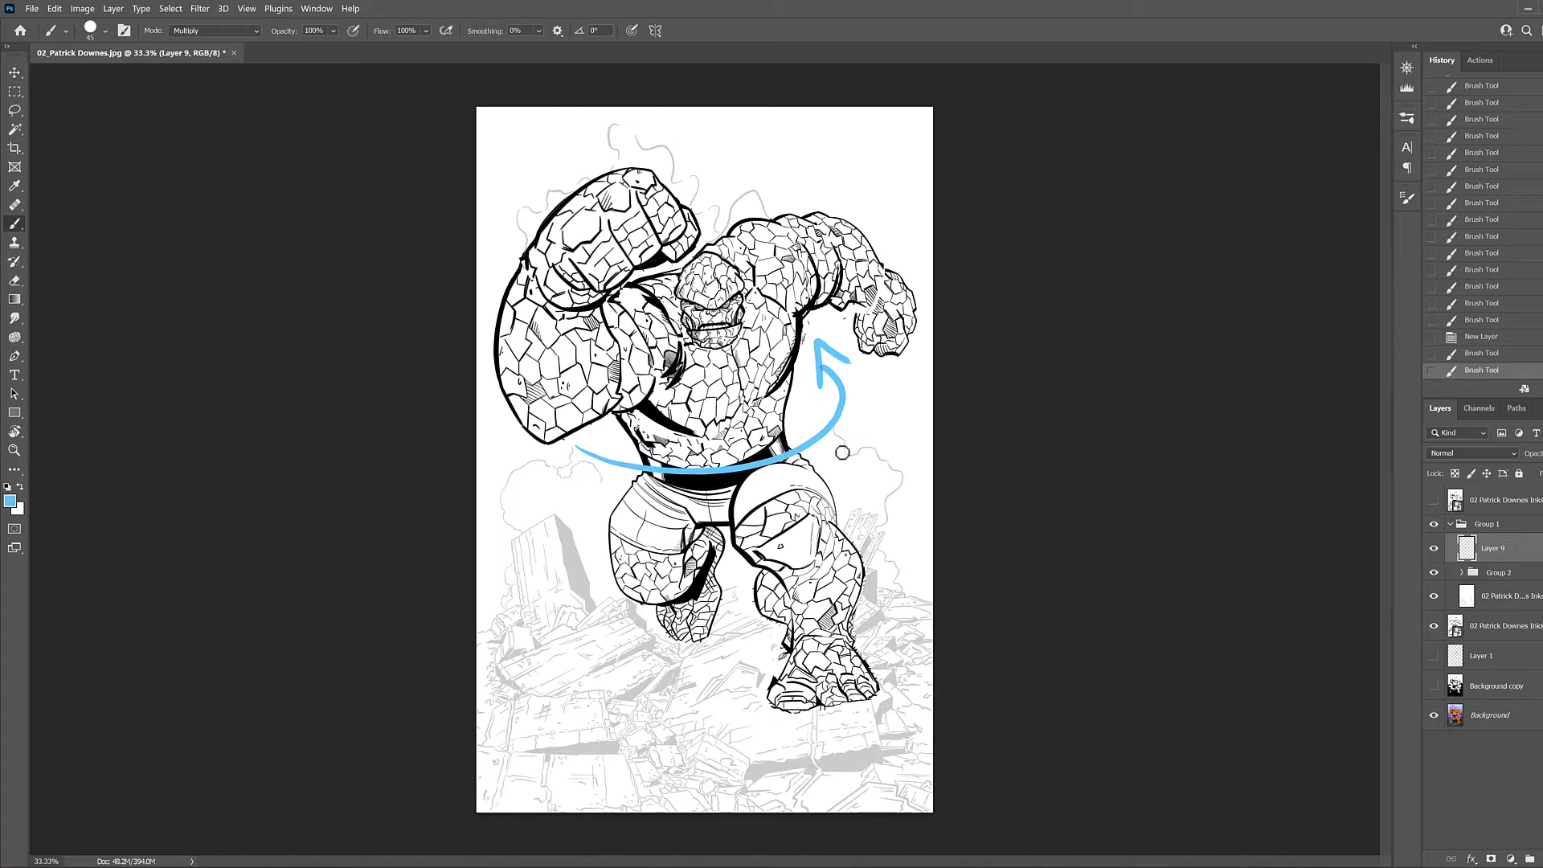
# Show and hide the original inks layer to compare the original pose with the redrawn pose and its motion arrow.
pyautogui.click(1434, 500)
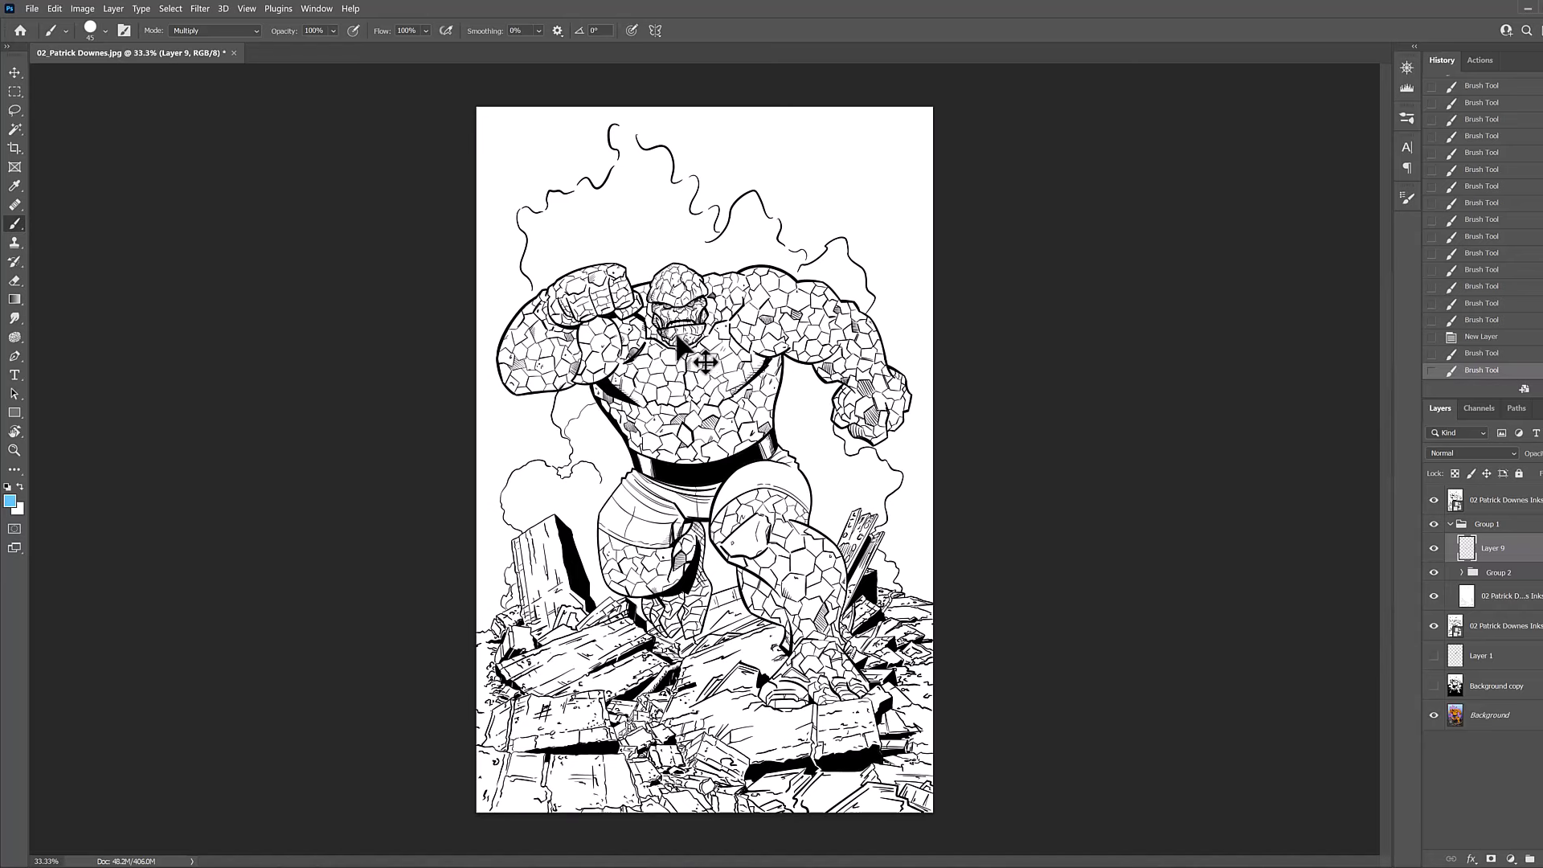
pyautogui.click(1434, 500)
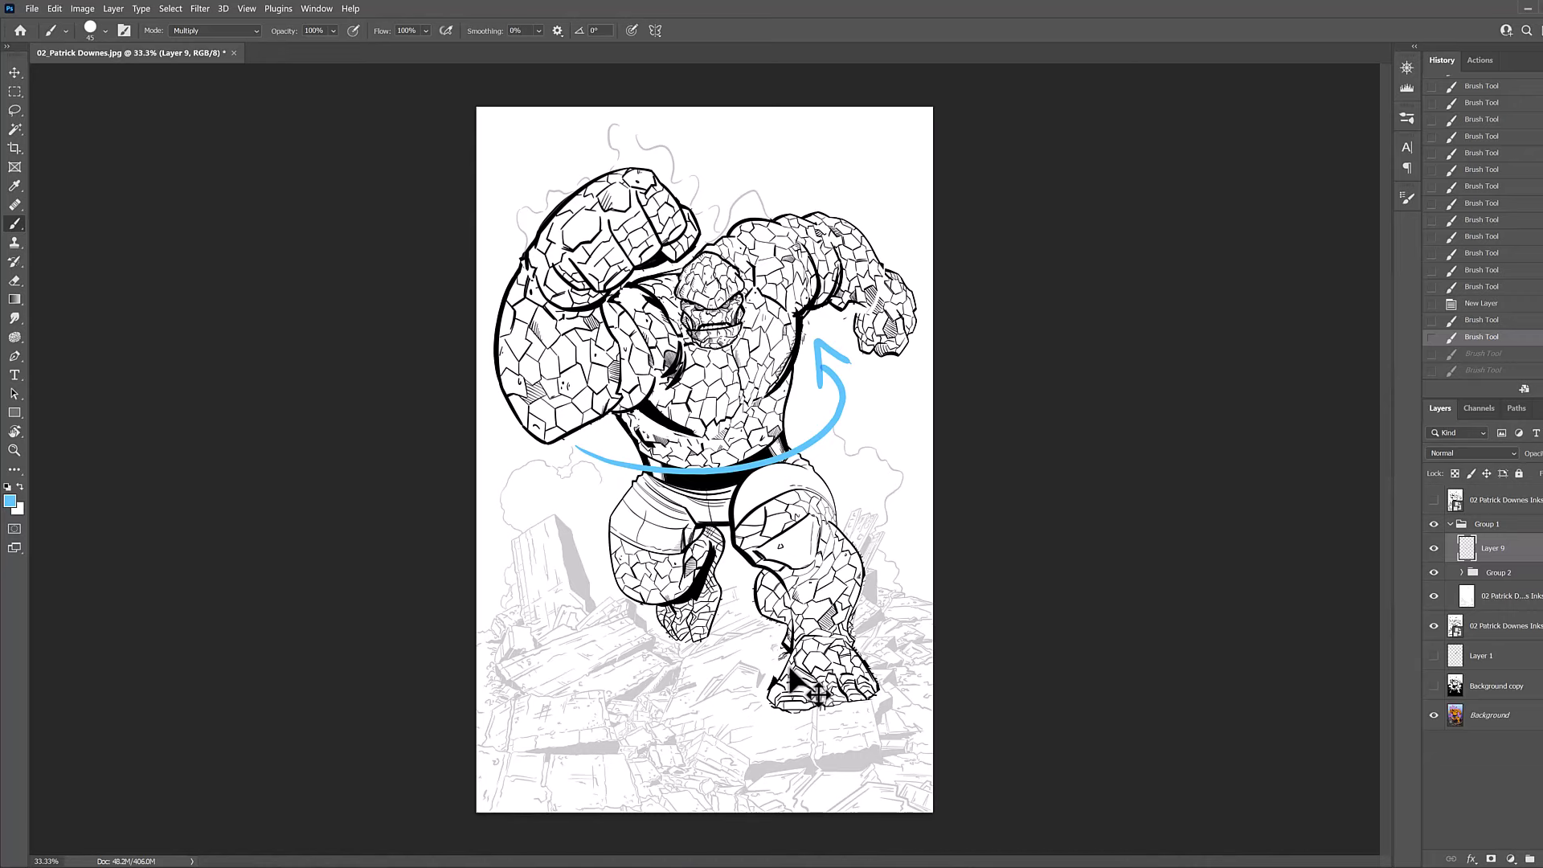
pyautogui.click(1434, 500)
pyautogui.click(1434, 500)
# Replace the light blue arrow above the far shoulder with a new one curving down towards the extended arm.
pyautogui.hotkey('ctrl', 'shift', 'z')
pyautogui.hotkey('ctrl', 'shift', 'z')
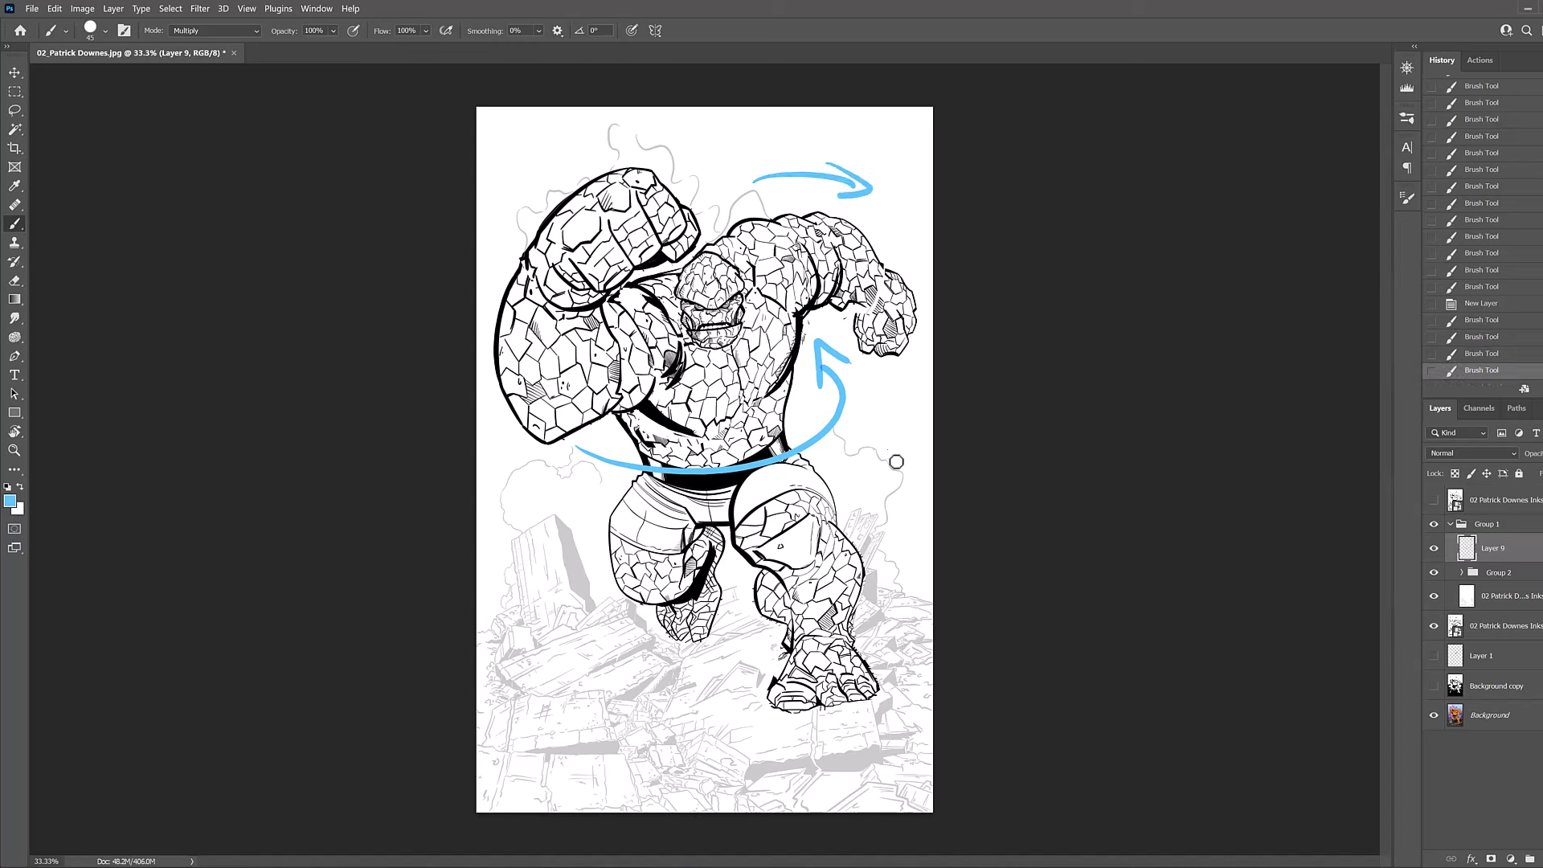
pyautogui.hotkey('ctrl', 'z')
pyautogui.hotkey('ctrl', 'z')
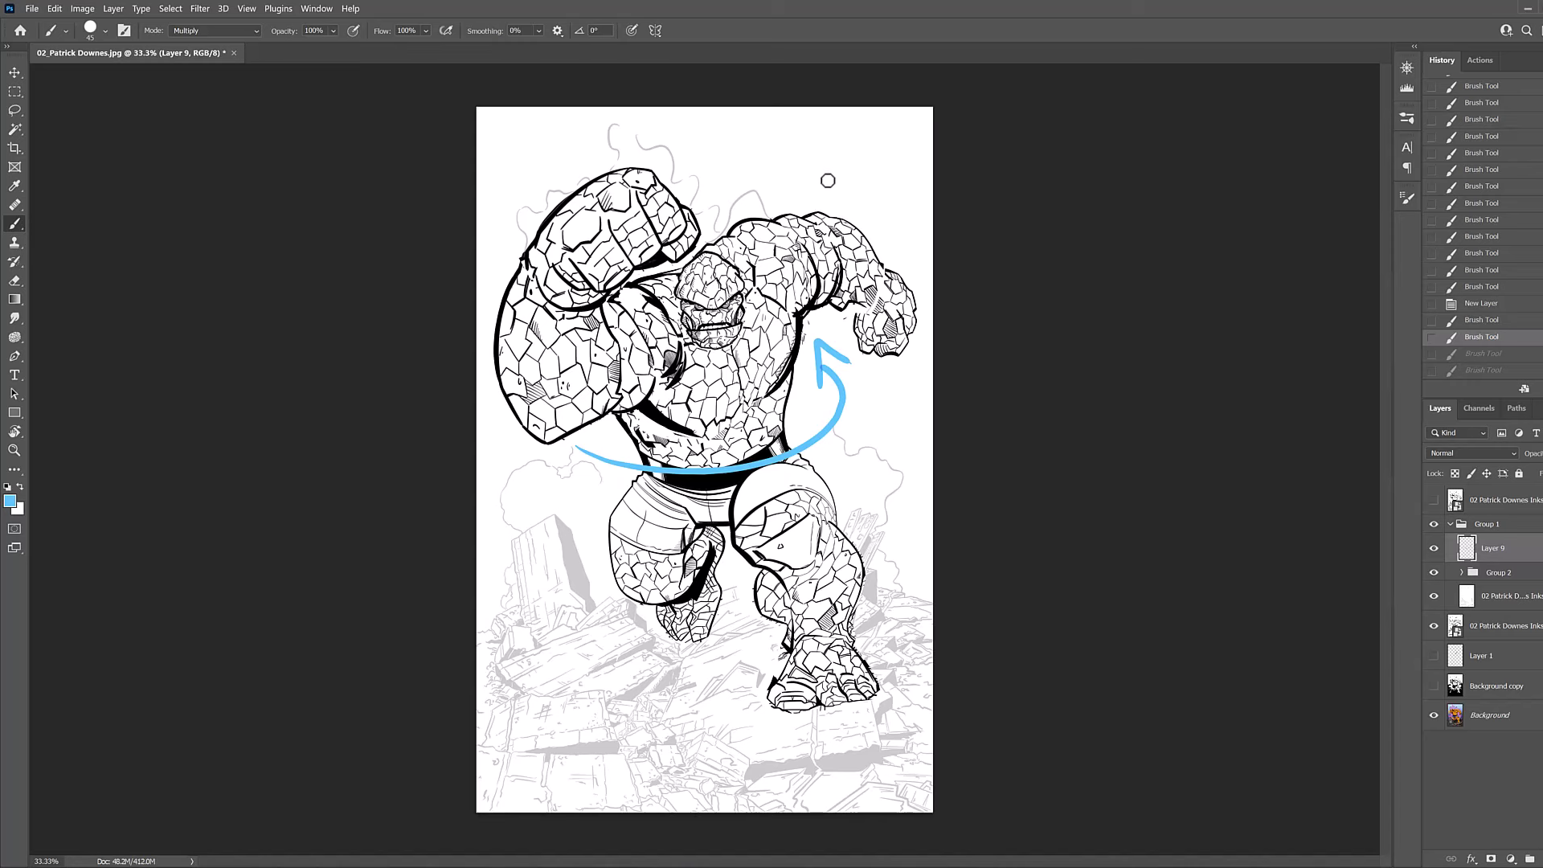
pyautogui.moveTo(756, 153)
pyautogui.mouseDown()
pyautogui.moveTo(842, 177)
pyautogui.moveTo(821, 160)
pyautogui.mouseUp()
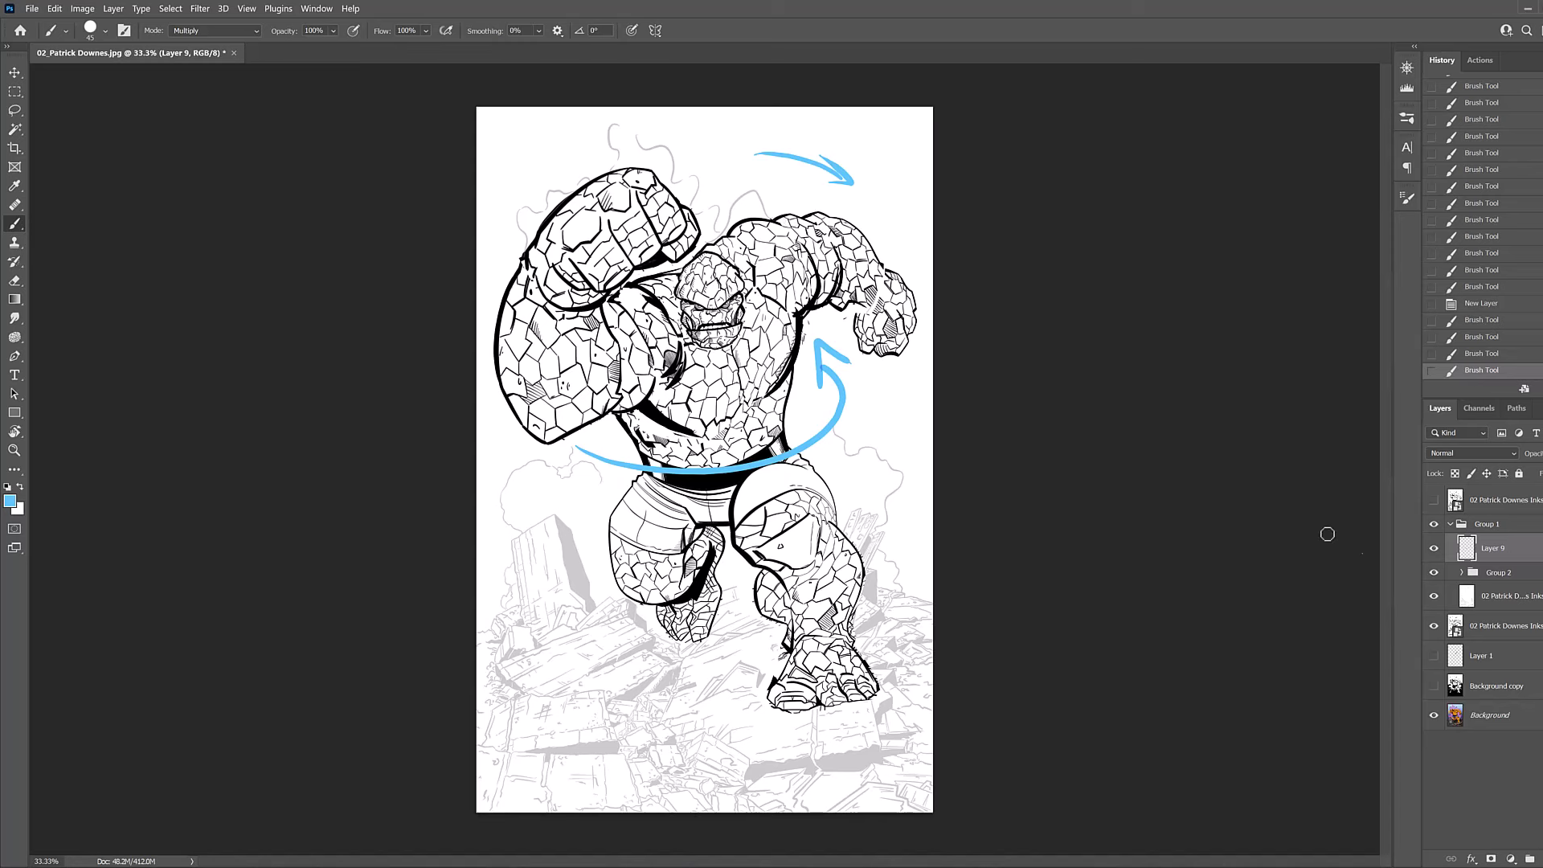
# Paint light blue arrows sweeping upward along the outer edge of the raised arm and fist, replacing the first two curved strokes.
pyautogui.moveTo(482, 348); pyautogui.dragTo(576, 155)
pyautogui.moveTo(500, 194); pyautogui.dragTo(574, 125)
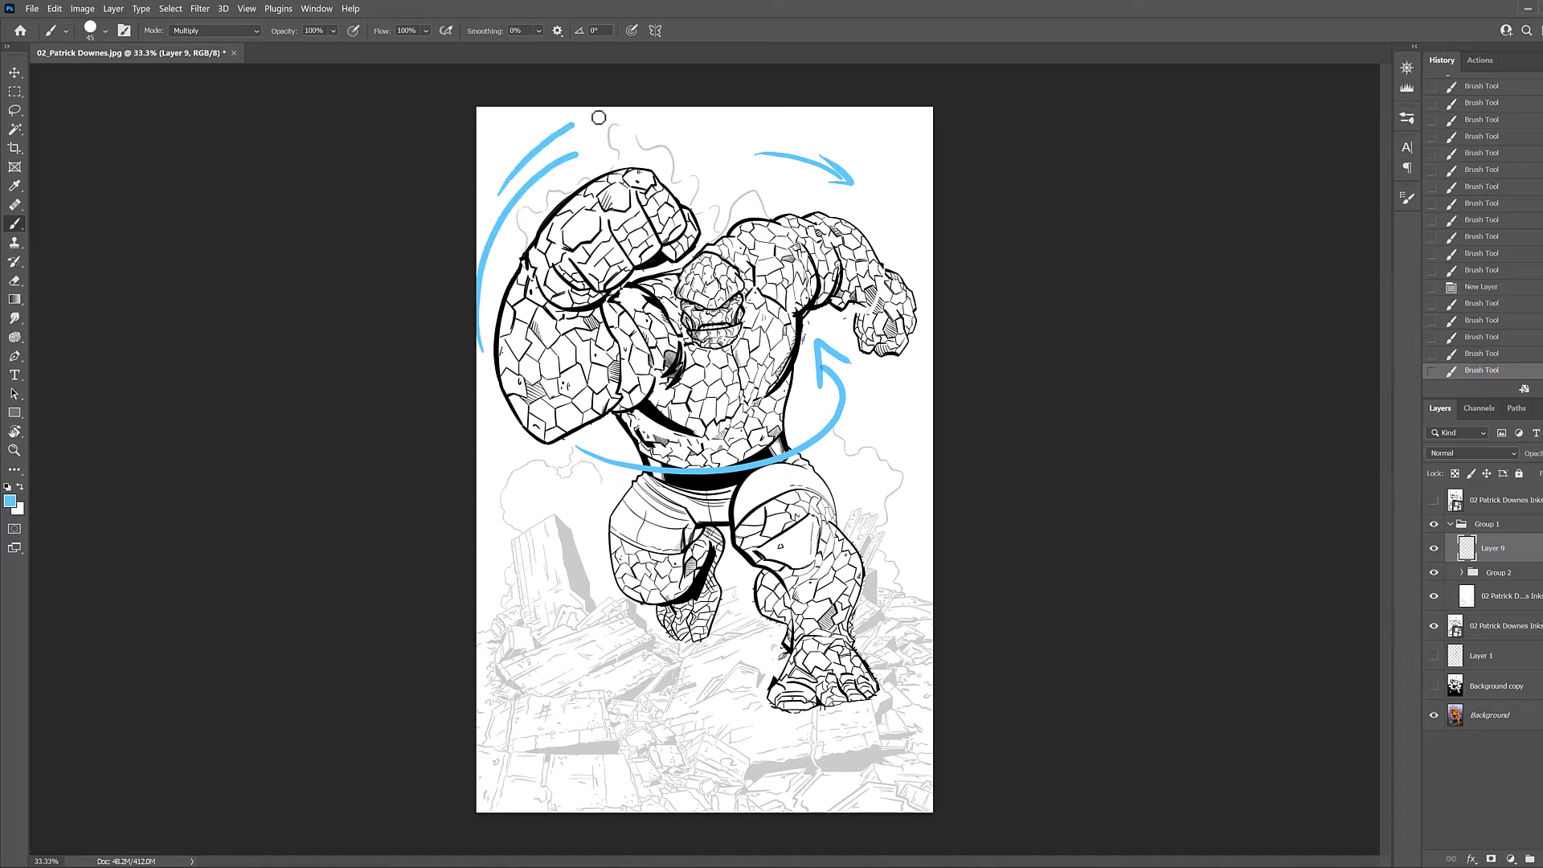
pyautogui.hotkey('ctrl', 'z')
pyautogui.hotkey('ctrl', 'z')
pyautogui.moveTo(491, 290)
pyautogui.mouseDown()
pyautogui.moveTo(529, 138)
pyautogui.moveTo(519, 190)
pyautogui.mouseUp()
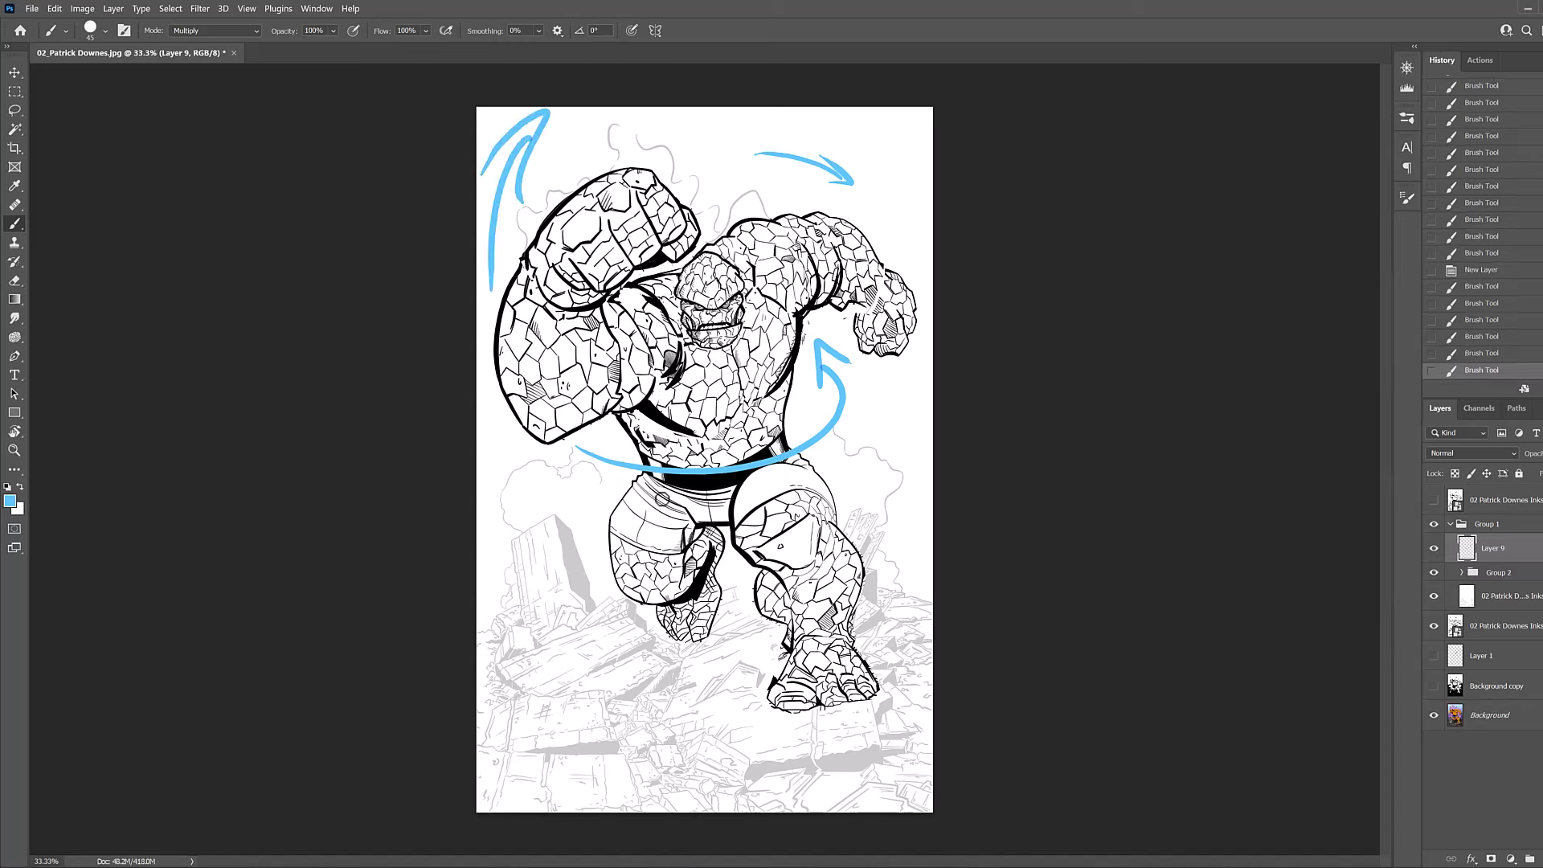
# Show the original inks layer without the arrows to compare poses, then hide it to view the redrawn figure.
pyautogui.click(1433, 501)
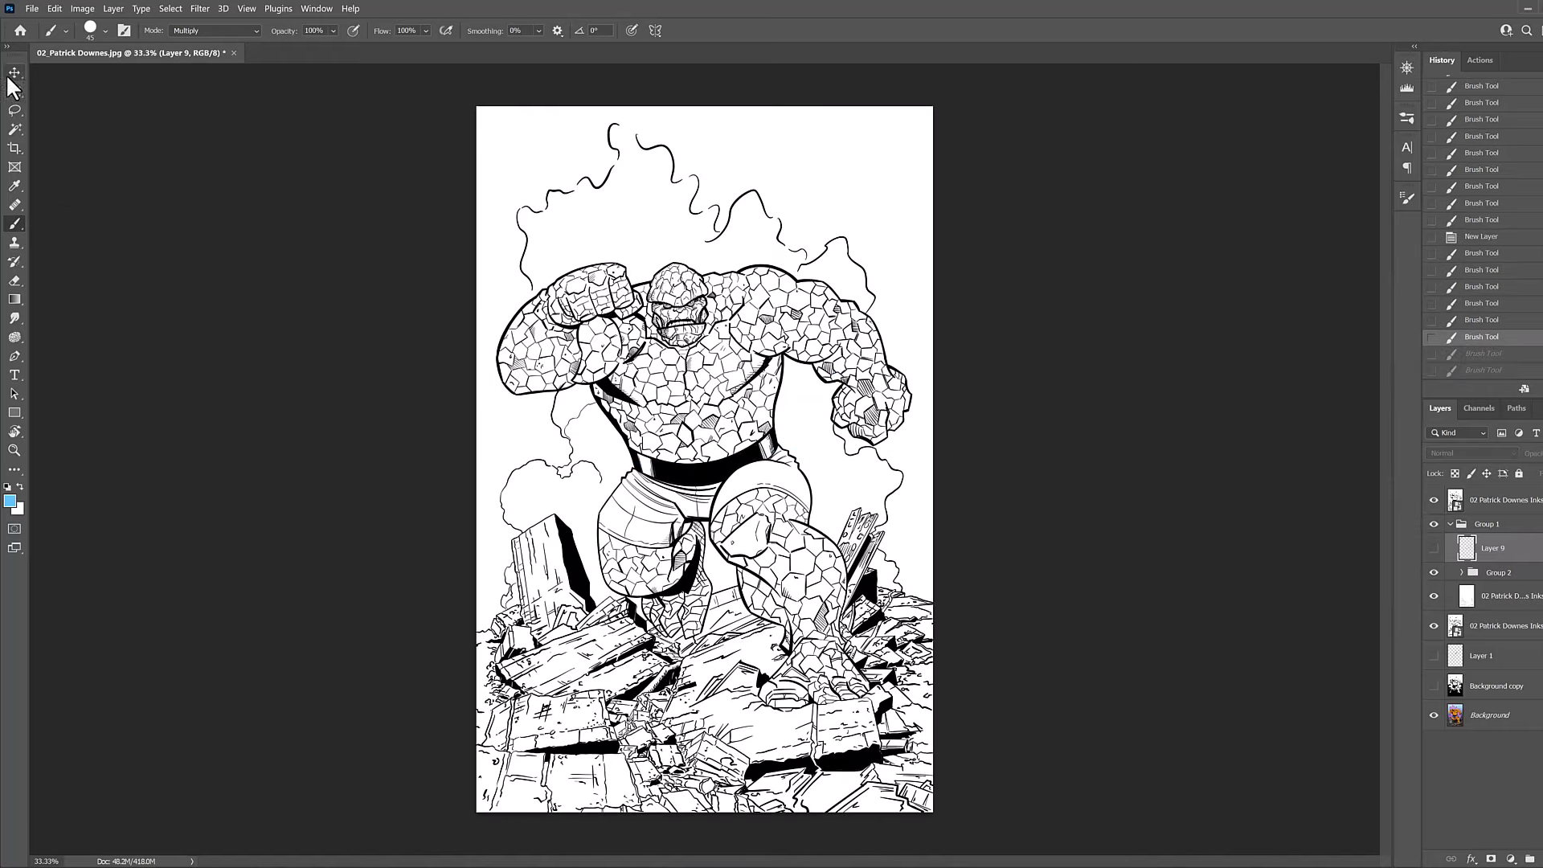
pyautogui.click(13, 73)
pyautogui.click(1434, 500)
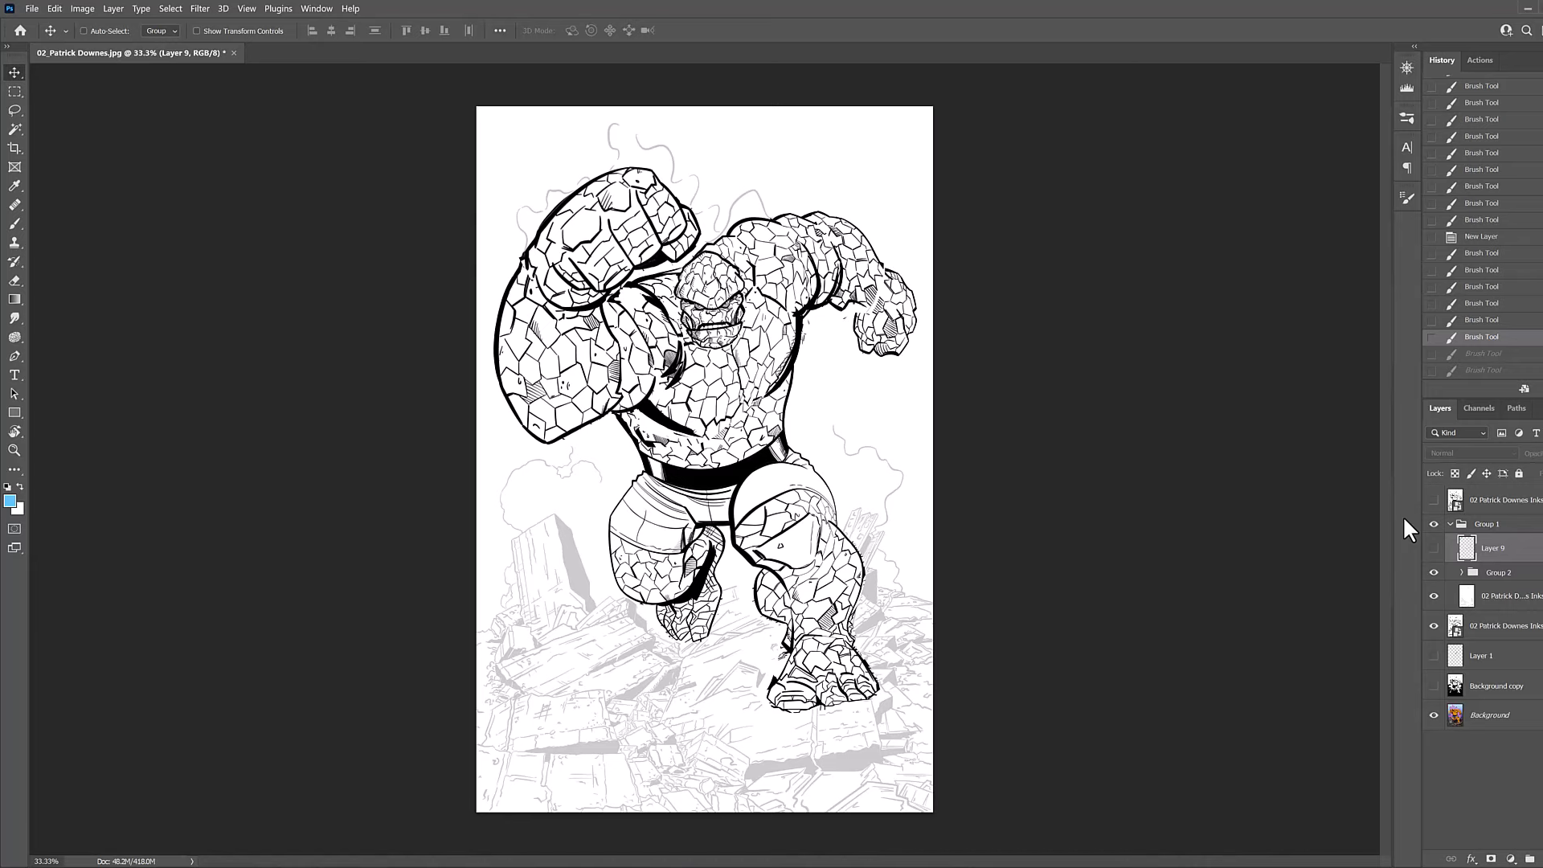
# Add a new layer above the arrow layer and reset the brush colour to black, ready for inking the upper body.
pyautogui.press('b')
pyautogui.scroll(1, 684, 328)
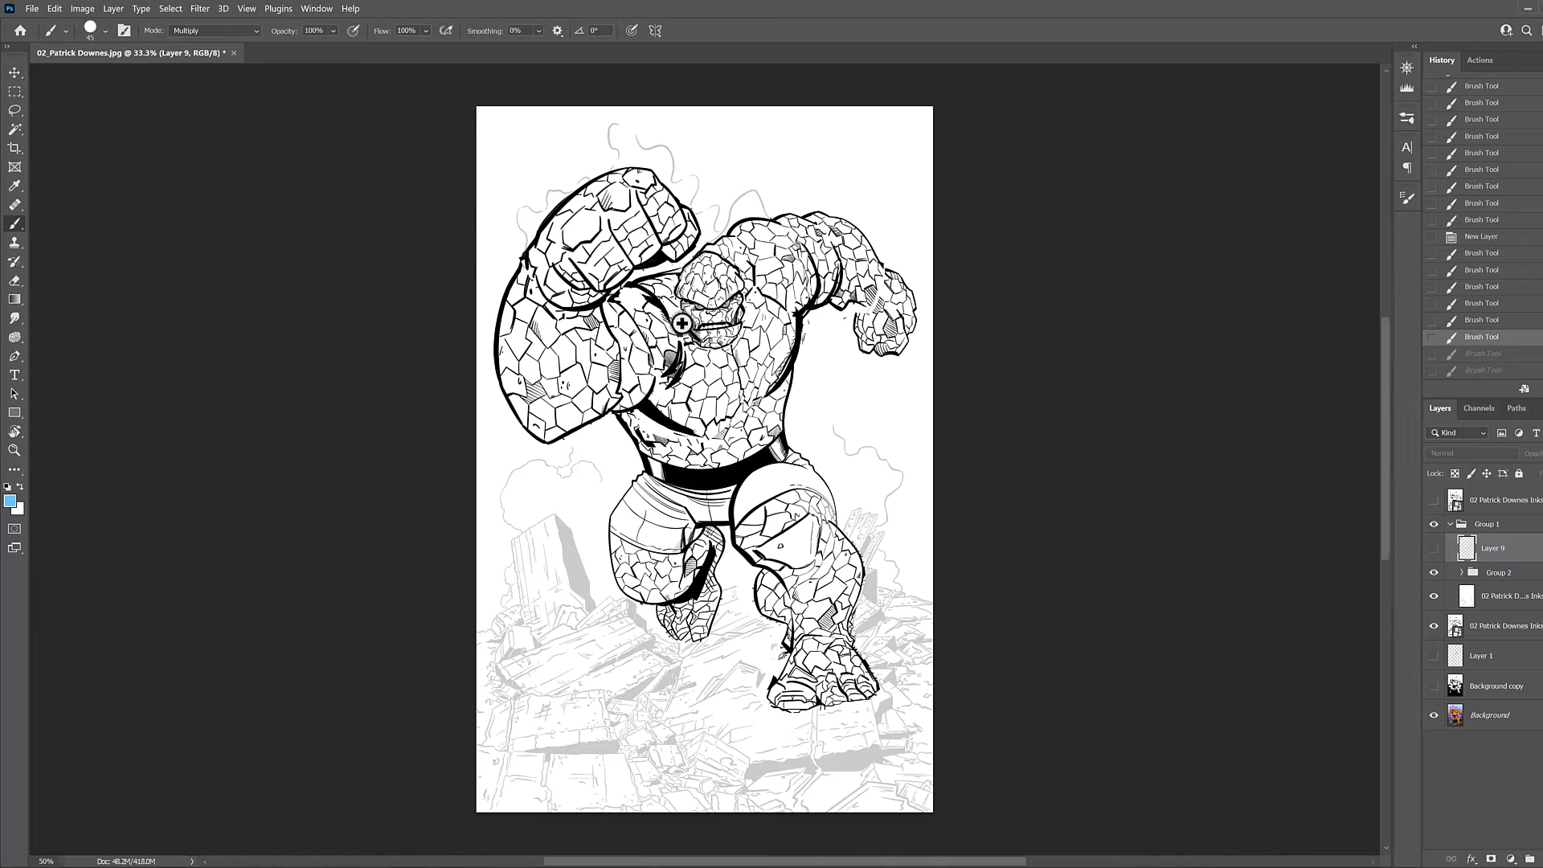
pyautogui.moveTo(709, 357); pyautogui.dragTo(682, 388)
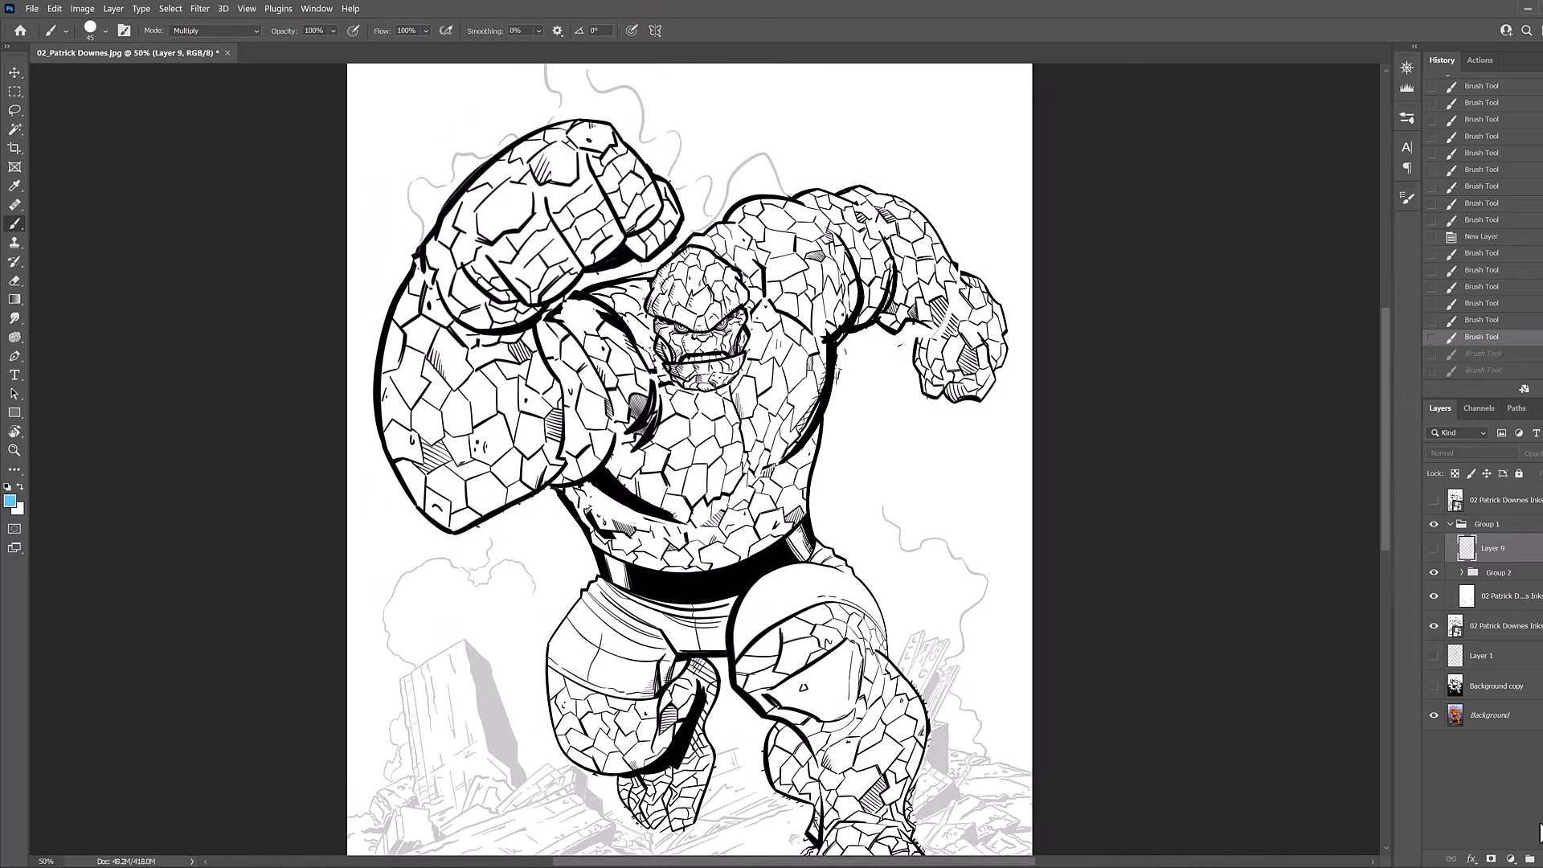
pyautogui.click(1541, 858)
pyautogui.scroll(1, 668, 359)
pyautogui.press('d')
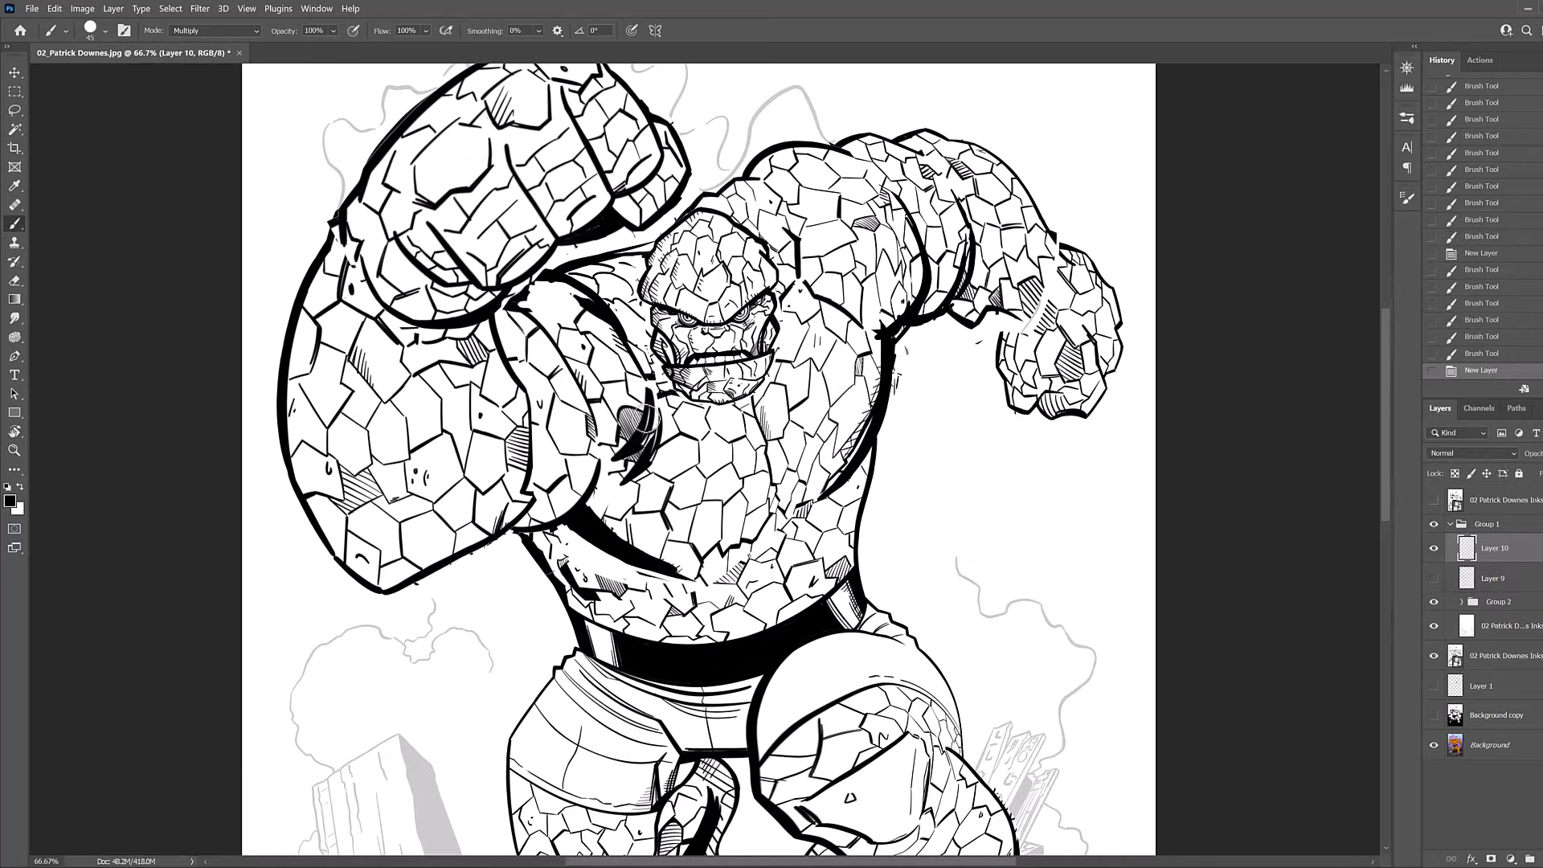
pyautogui.moveTo(613, 369); pyautogui.dragTo(562, 526)
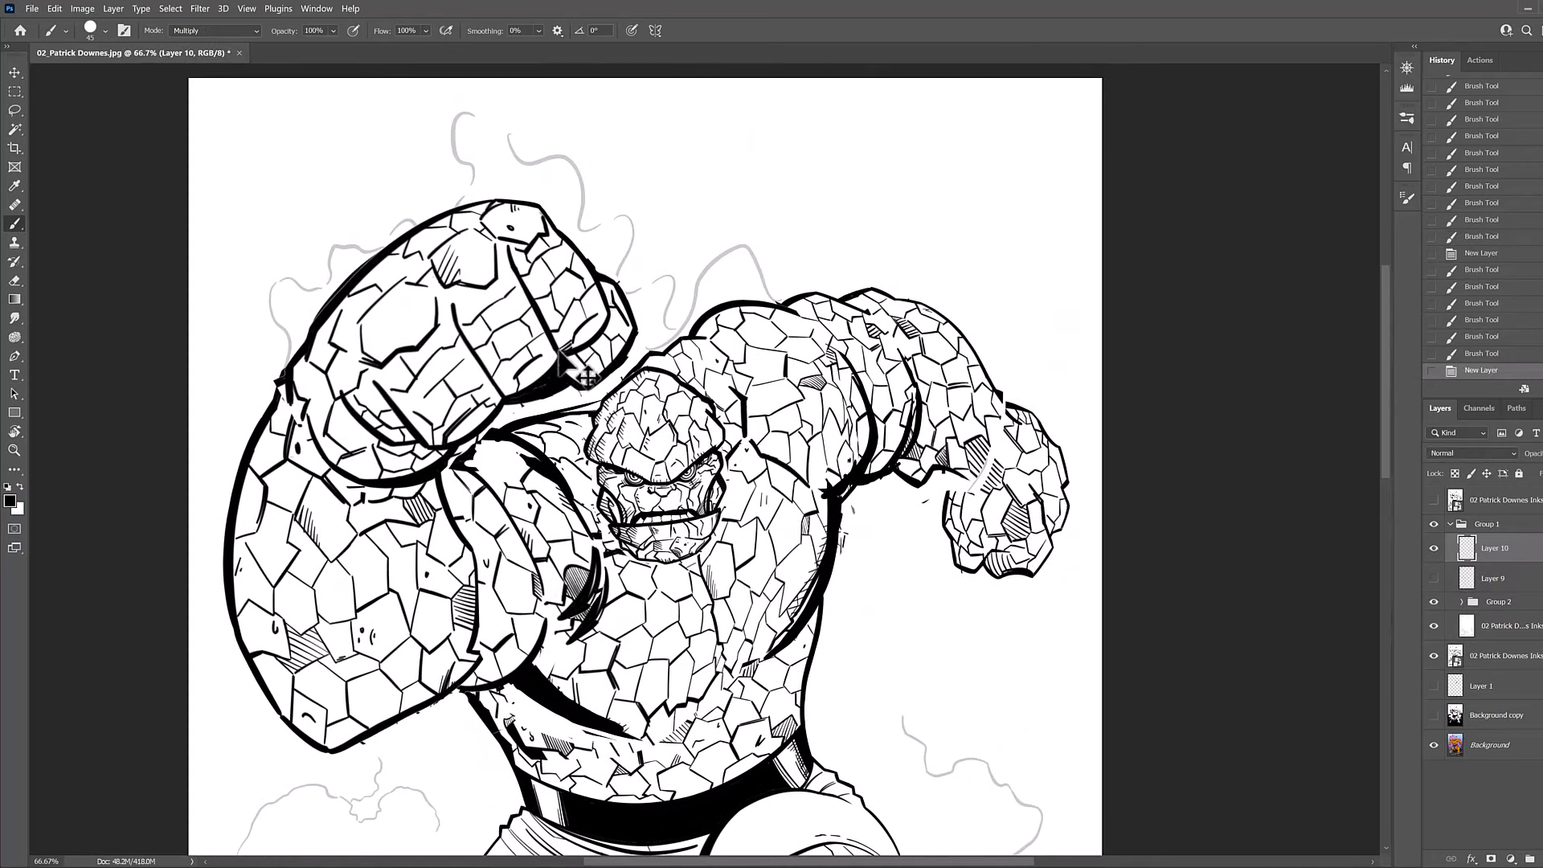
# Expand Group 2, select the Fist layer, and toggle its visibility to identify the part it holds.
pyautogui.press('v')
pyautogui.click(1462, 601)
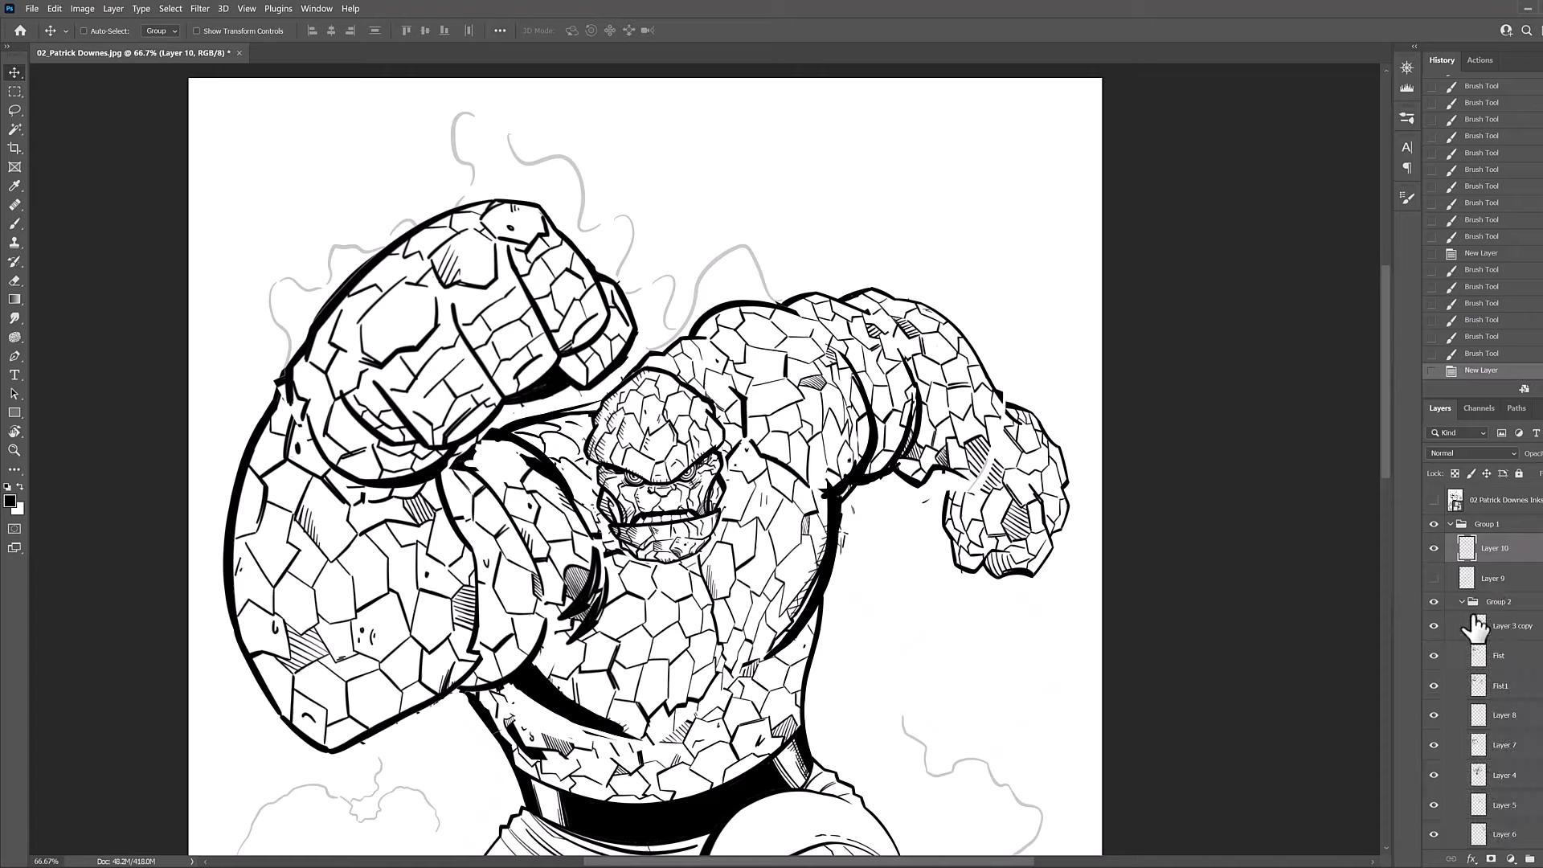
pyautogui.click(1505, 660)
pyautogui.click(1433, 656)
pyautogui.click(1433, 656)
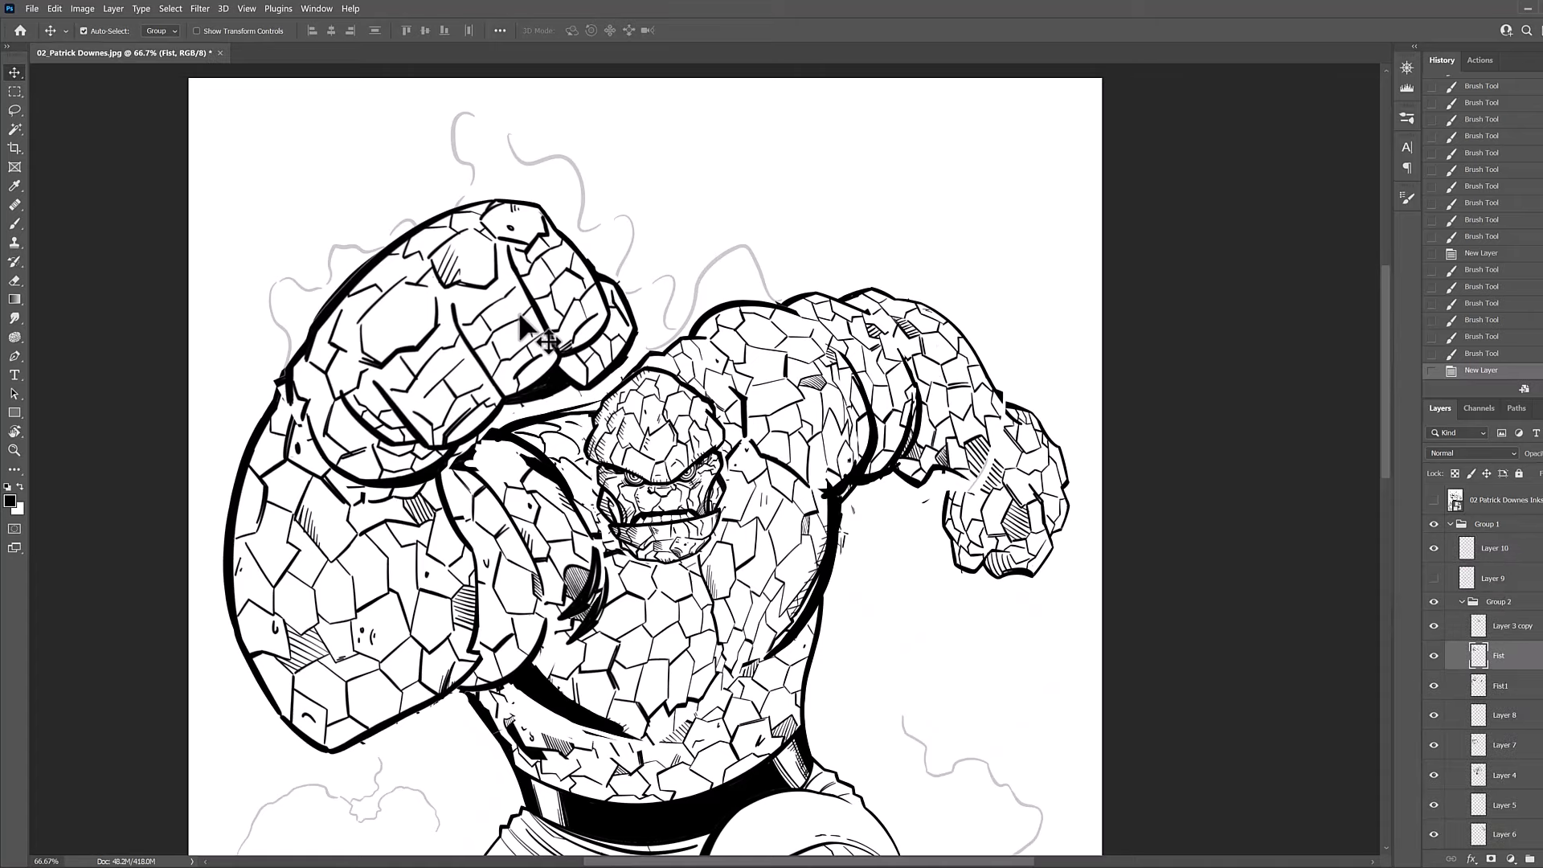
# Try a lower position for the raised fist, bringing the Fist layer above Layer 3 copy so it overlaps the head.
pyautogui.moveTo(519, 315); pyautogui.dragTo(535, 390)
pyautogui.moveTo(1499, 655)
pyautogui.mouseDown()
pyautogui.moveTo(1519, 630)
pyautogui.moveTo(1504, 620)
pyautogui.mouseUp()
pyautogui.moveTo(482, 374); pyautogui.dragTo(492, 428)
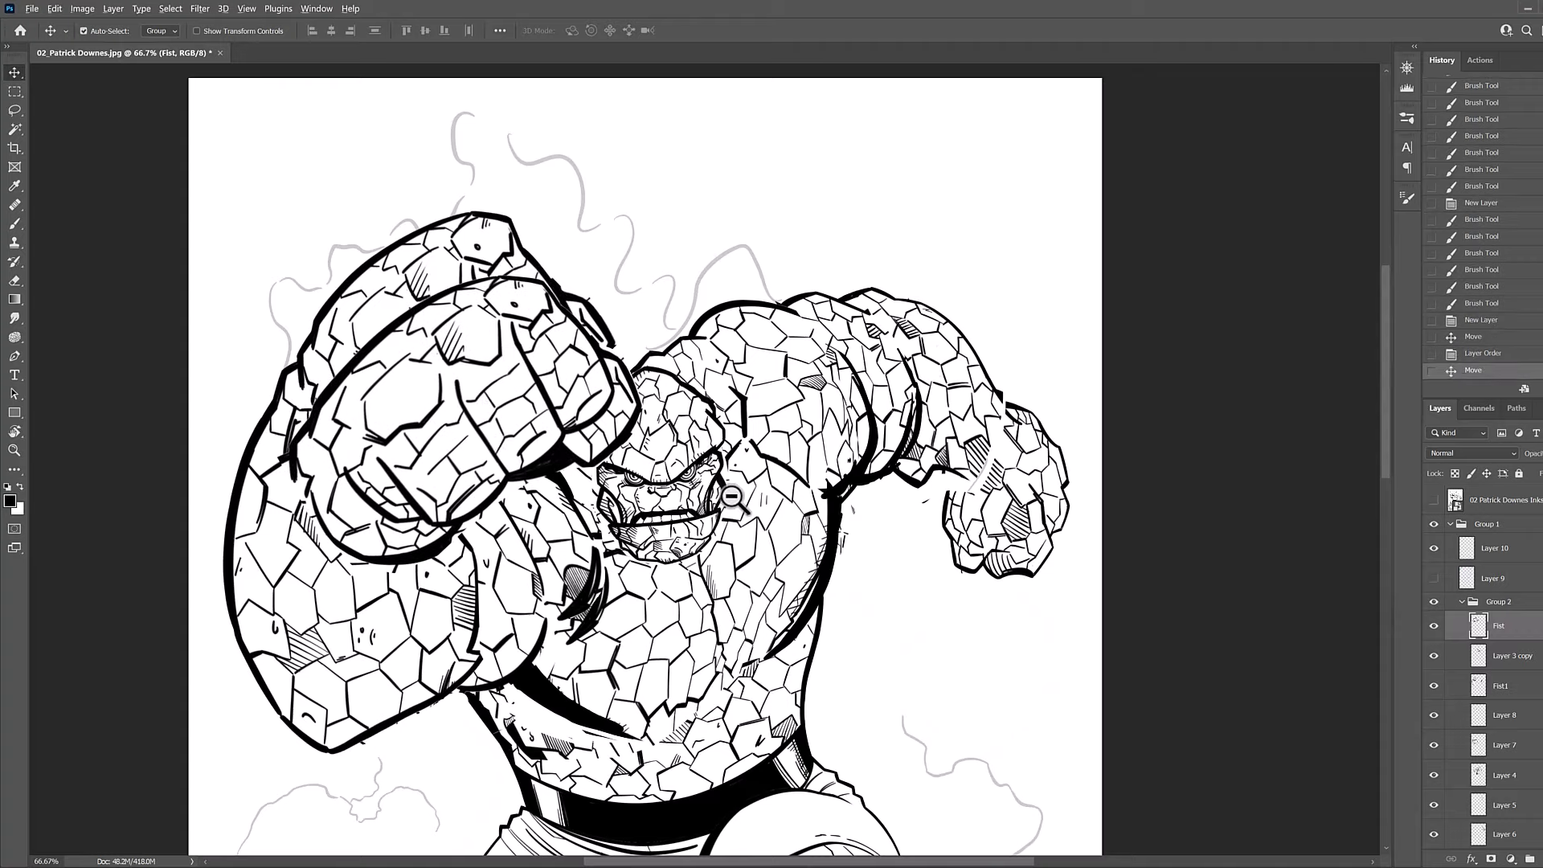
# Step back and forth through the fist move and layer reordering to compare the fist positions.
pyautogui.scroll(-1, 687, 514)
pyautogui.moveTo(688, 514); pyautogui.dragTo(700, 345)
pyautogui.hotkey('ctrl', 'z')
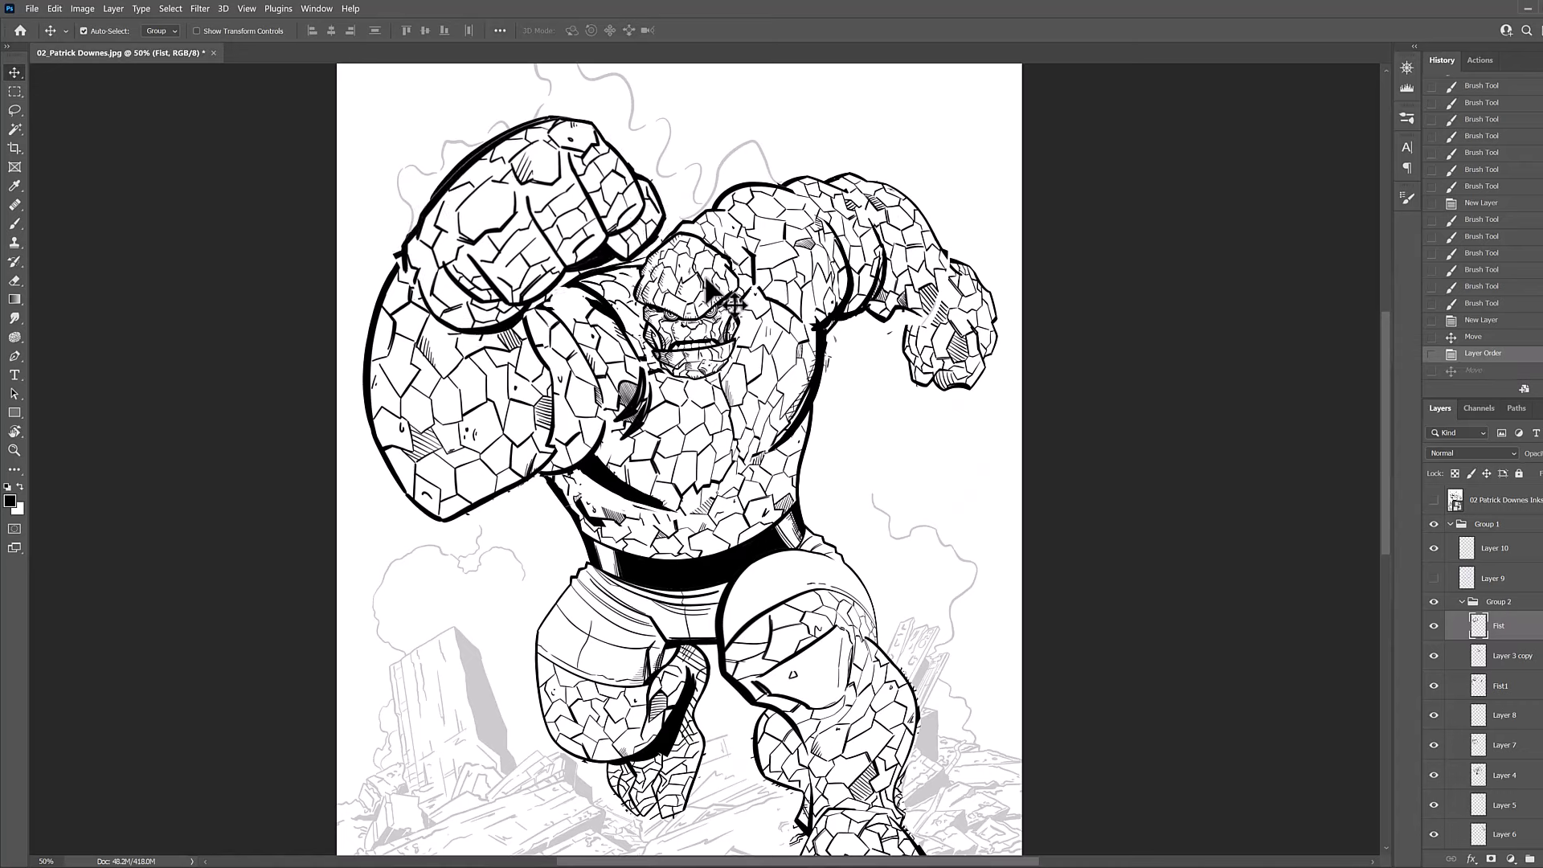
pyautogui.hotkey('ctrl', 'z')
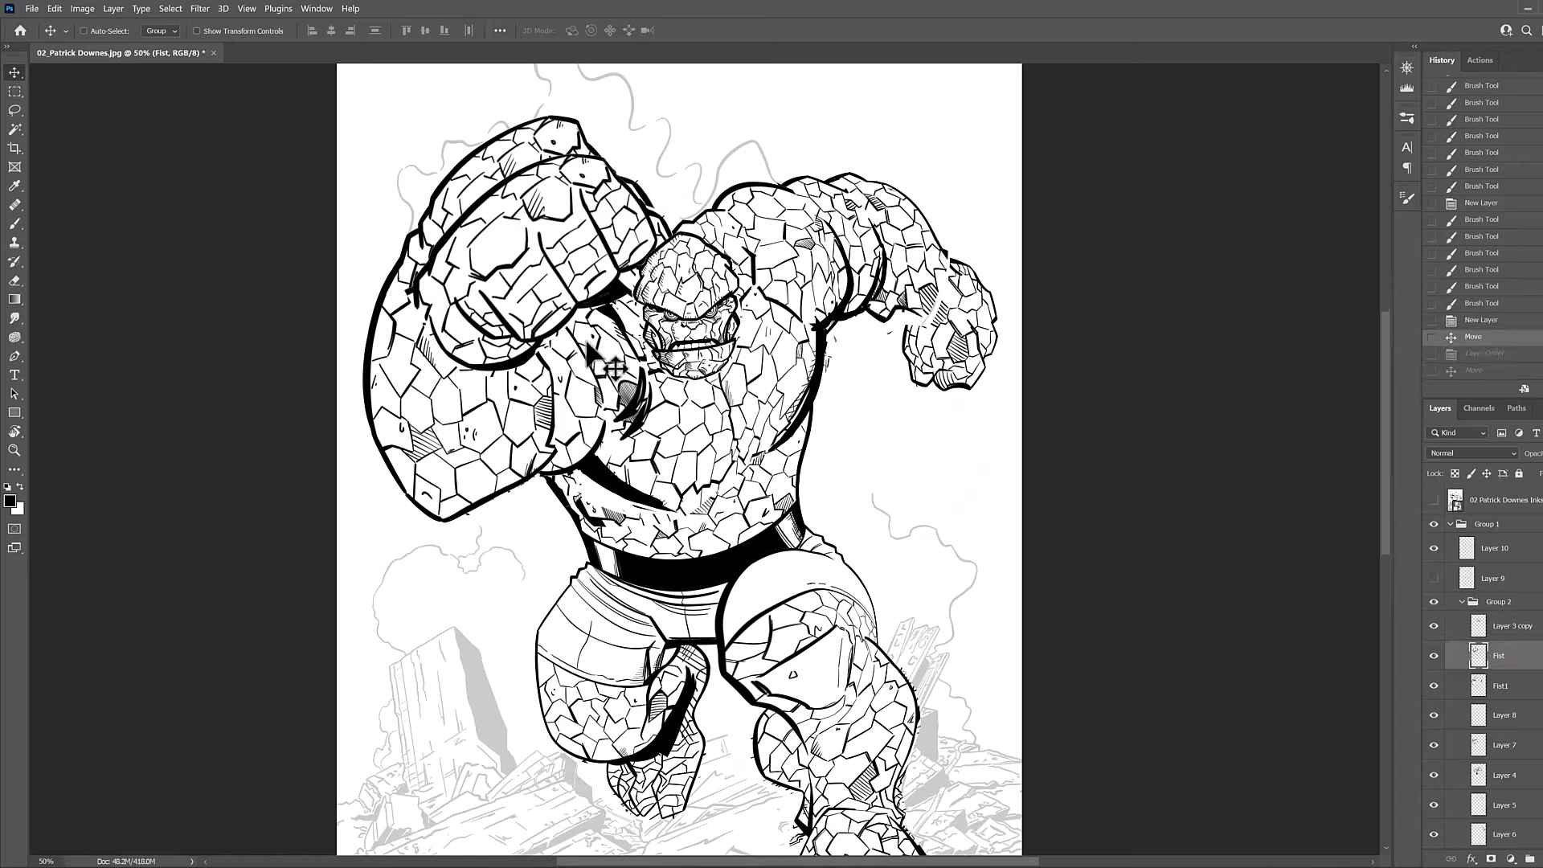
pyautogui.hotkey('ctrl', 'shift', 'z')
pyautogui.hotkey('ctrl', 'shift', 'z')
pyautogui.hotkey('ctrl', 'z')
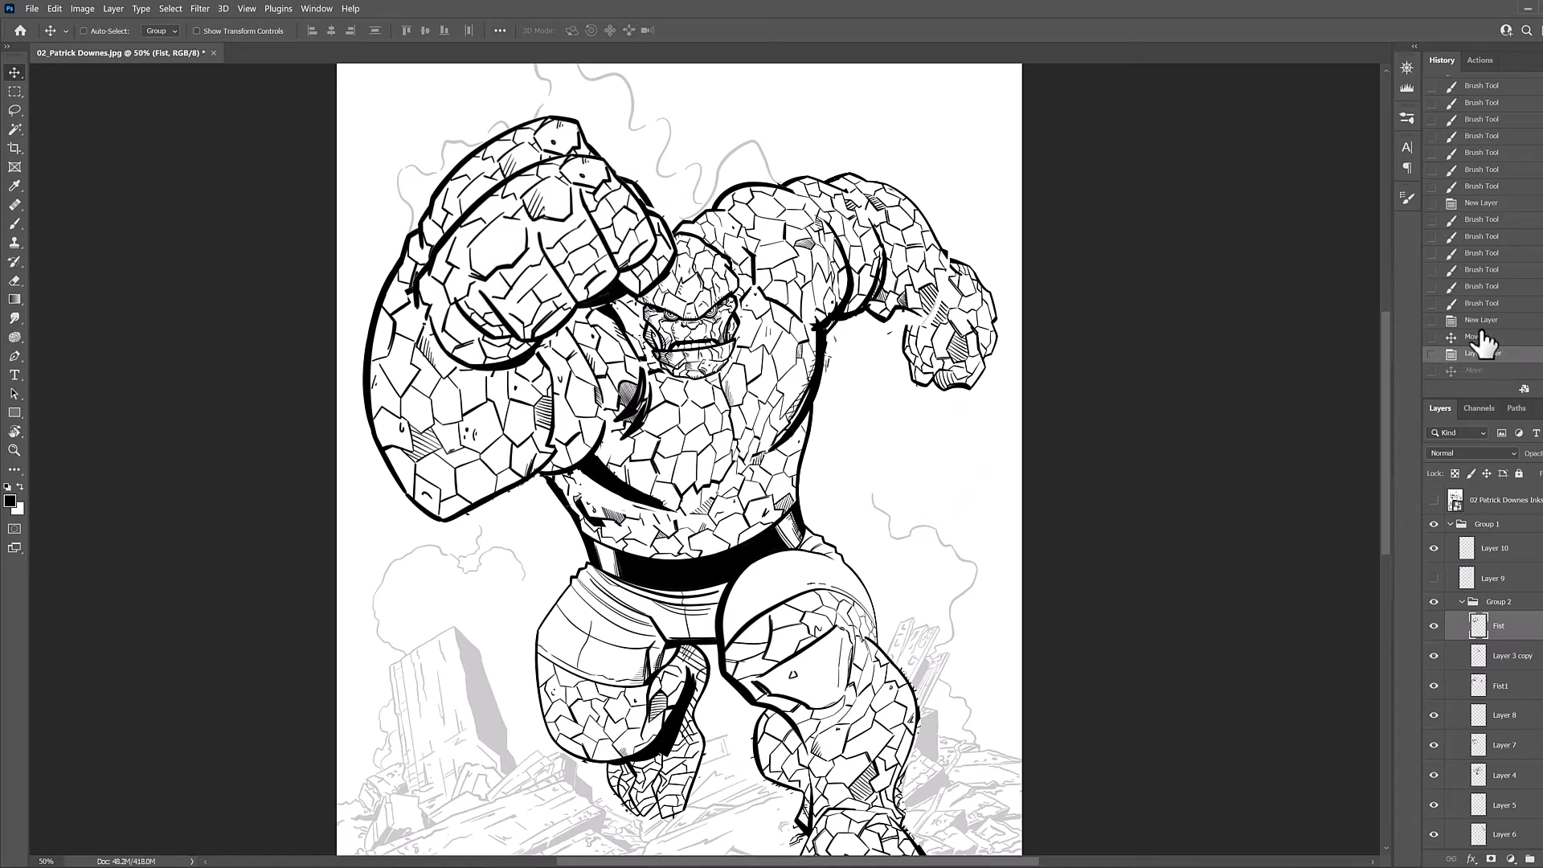
# Revert the history to the state before the fist was moved, and examine the fist and head up close.
pyautogui.click(1480, 336)
pyautogui.click(1486, 323)
pyautogui.moveTo(602, 297); pyautogui.dragTo(545, 429)
pyautogui.keyDown('ctrl'); pyautogui.click(607, 321); pyautogui.keyUp('ctrl')
pyautogui.keyDown('ctrl'); pyautogui.click(544, 429); pyautogui.keyUp('ctrl')
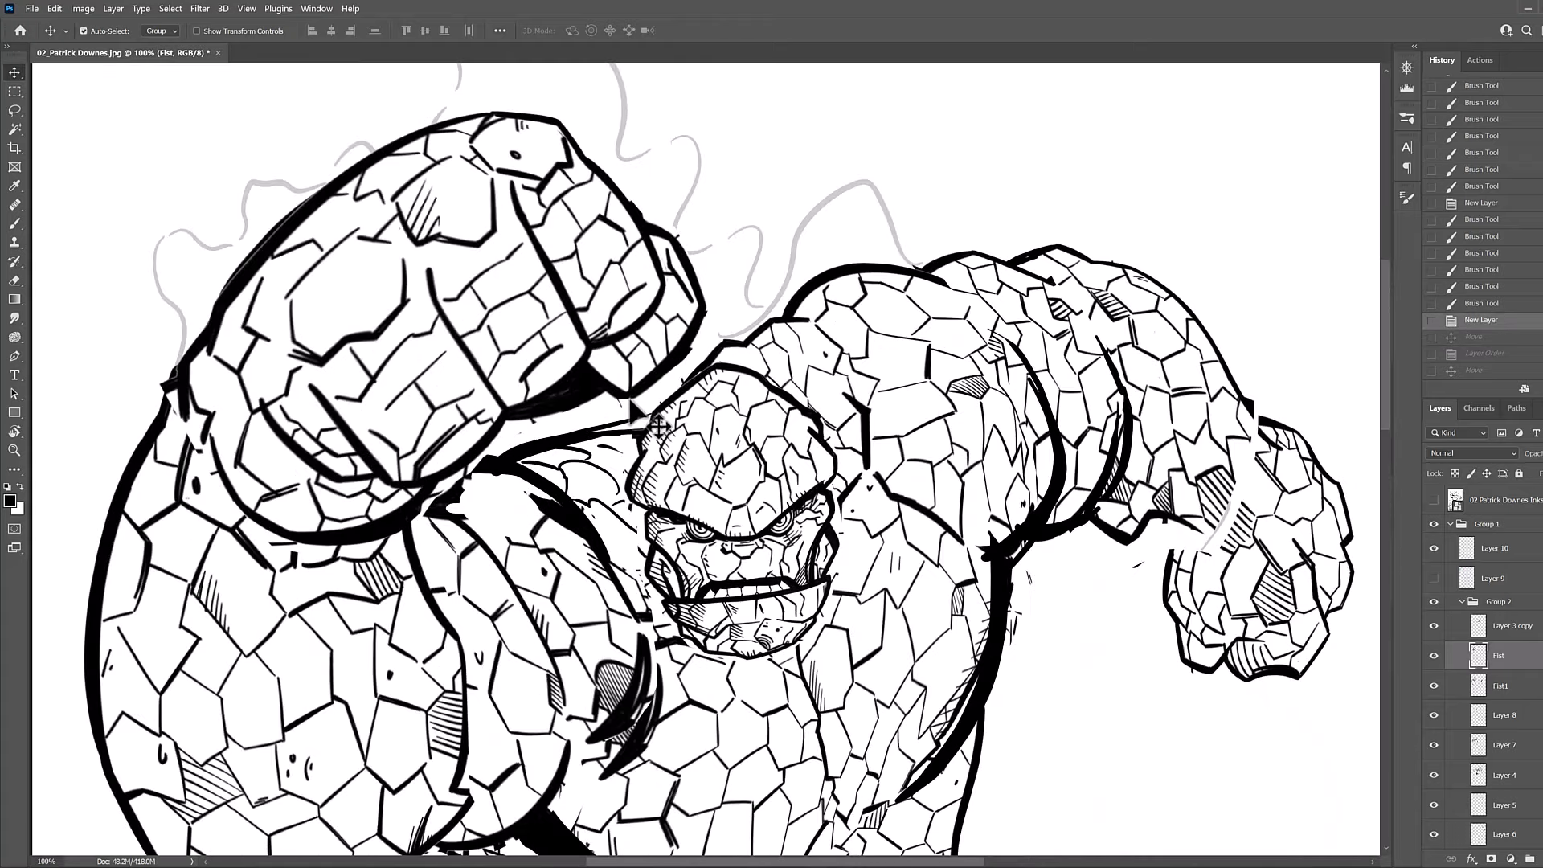
pyautogui.keyDown('ctrl'); pyautogui.keyDown('alt'); pyautogui.click(668, 515); pyautogui.keyUp('alt'); pyautogui.keyUp('ctrl')
pyautogui.keyDown('ctrl'); pyautogui.keyDown('alt'); pyautogui.click(639, 652); pyautogui.keyUp('alt'); pyautogui.keyUp('ctrl')
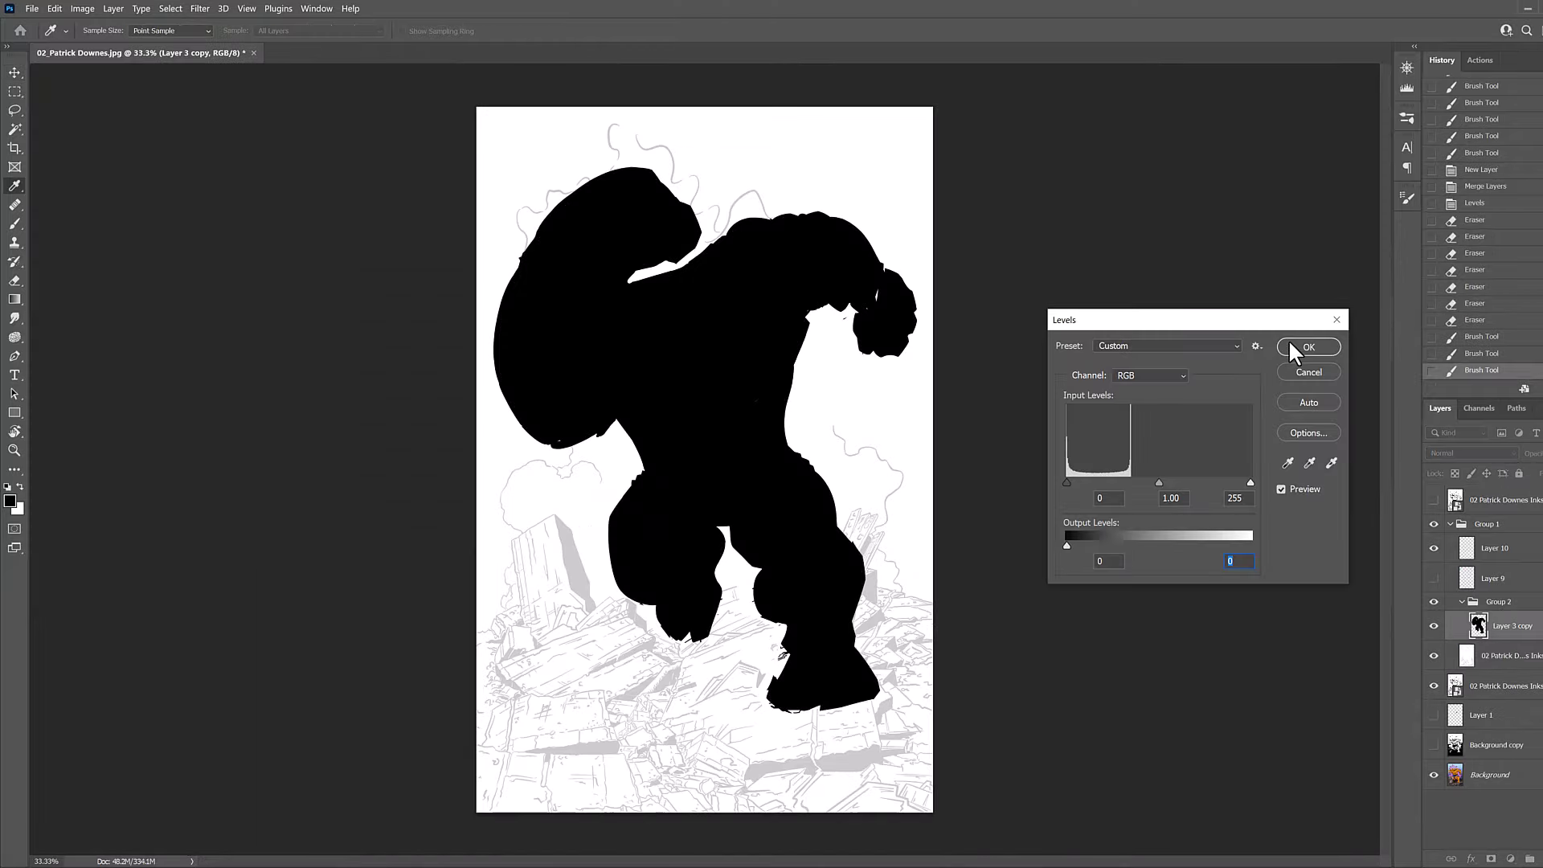
# Turn the merged figure into a solid black silhouette with an output level of 0, then revert to the state before the layer merge.
pyautogui.click(1292, 347)
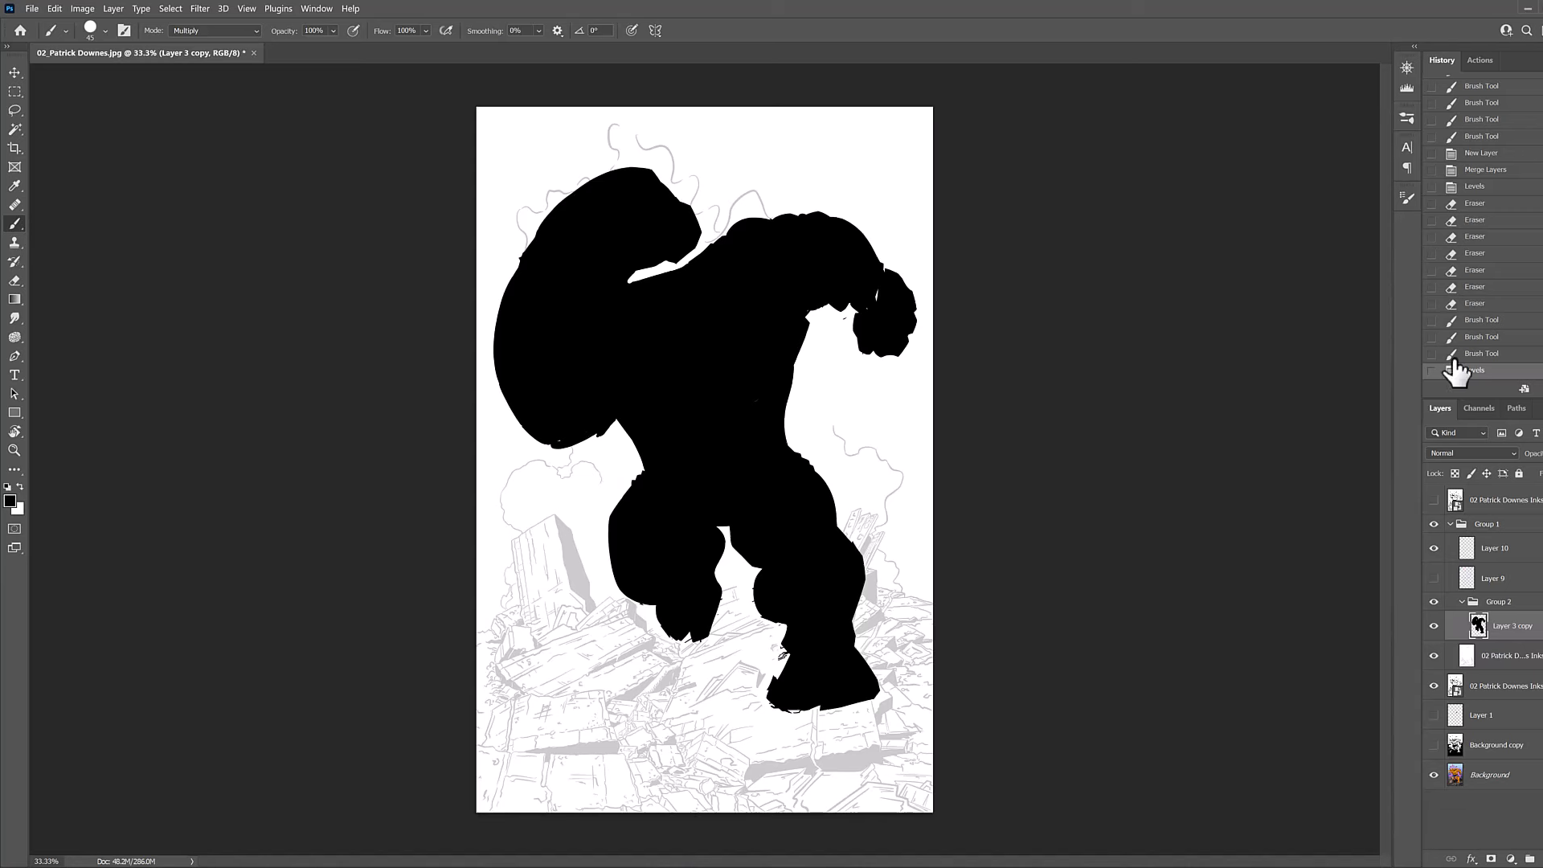
pyautogui.click(1487, 320)
pyautogui.click(1474, 172)
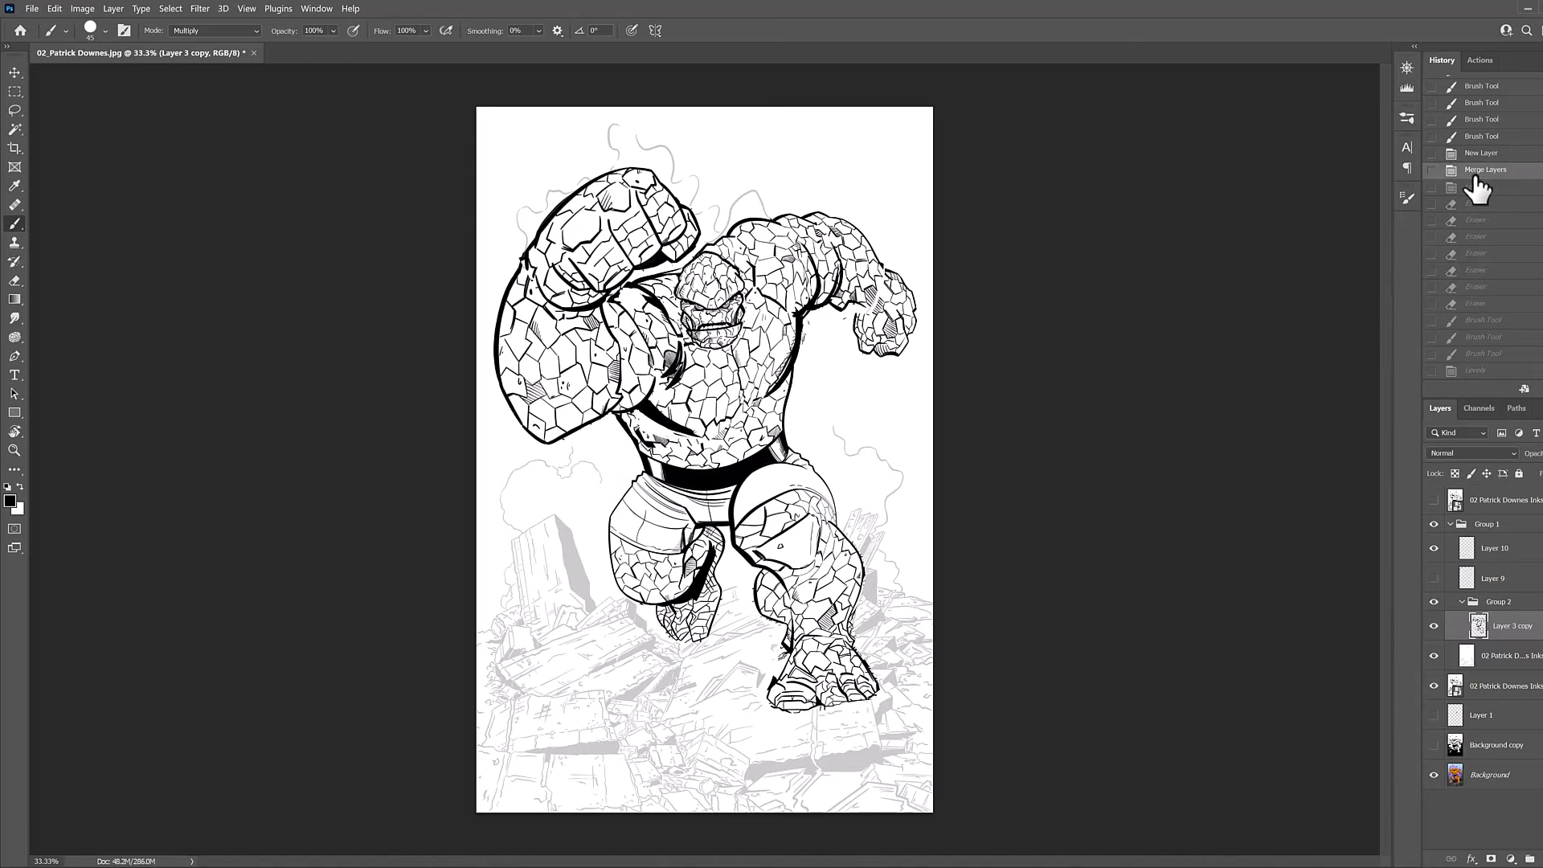
pyautogui.click(1474, 154)
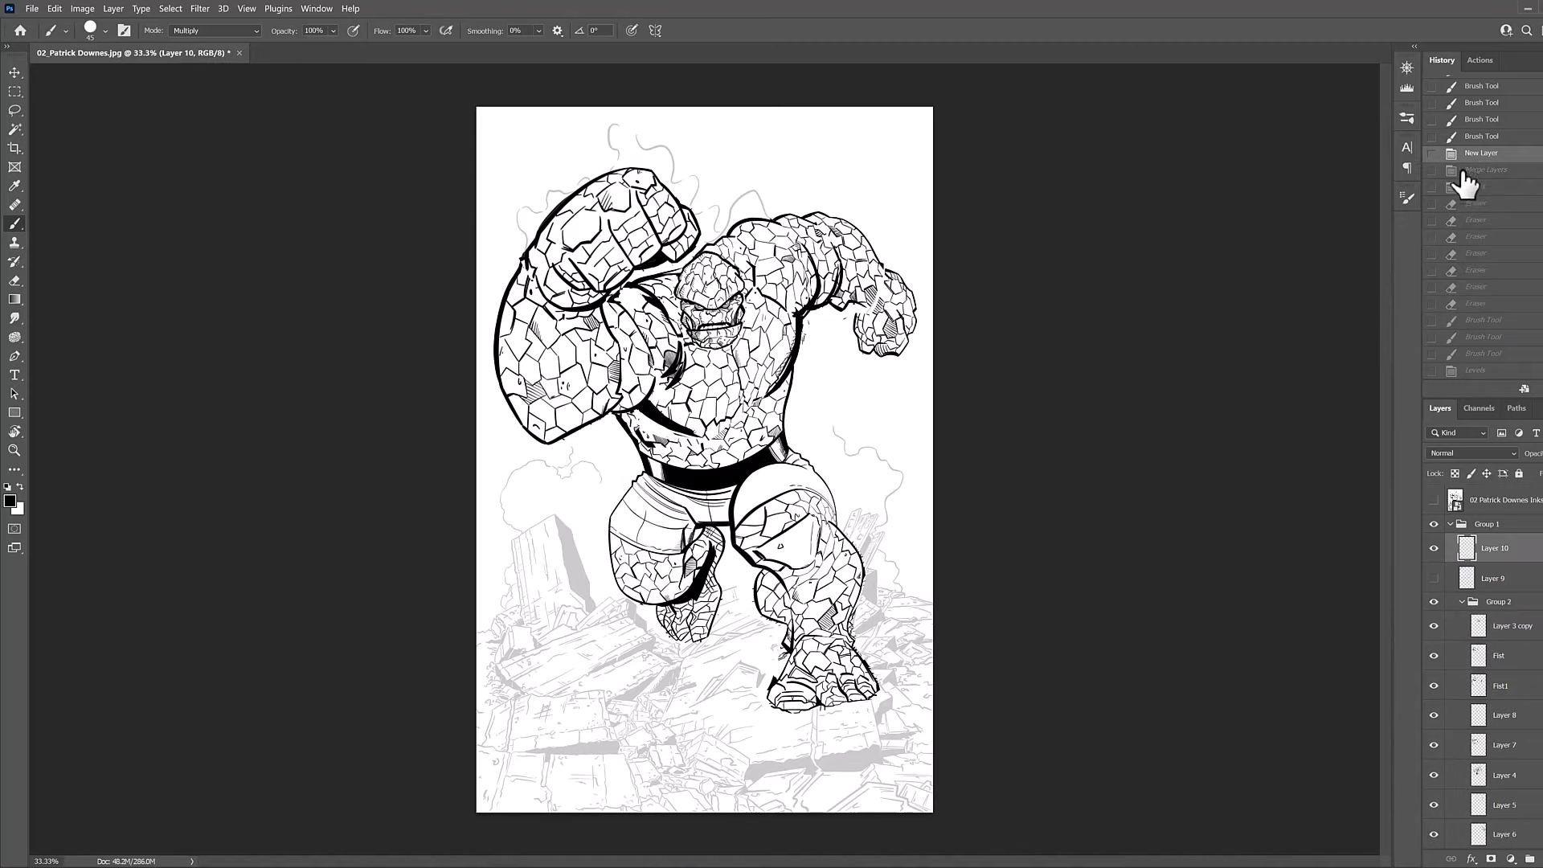
# Collapse Group 2, examine the original inked torso and arms up close, then switch back to the redrawn figure.
pyautogui.click(15, 72)
pyautogui.click(1462, 601)
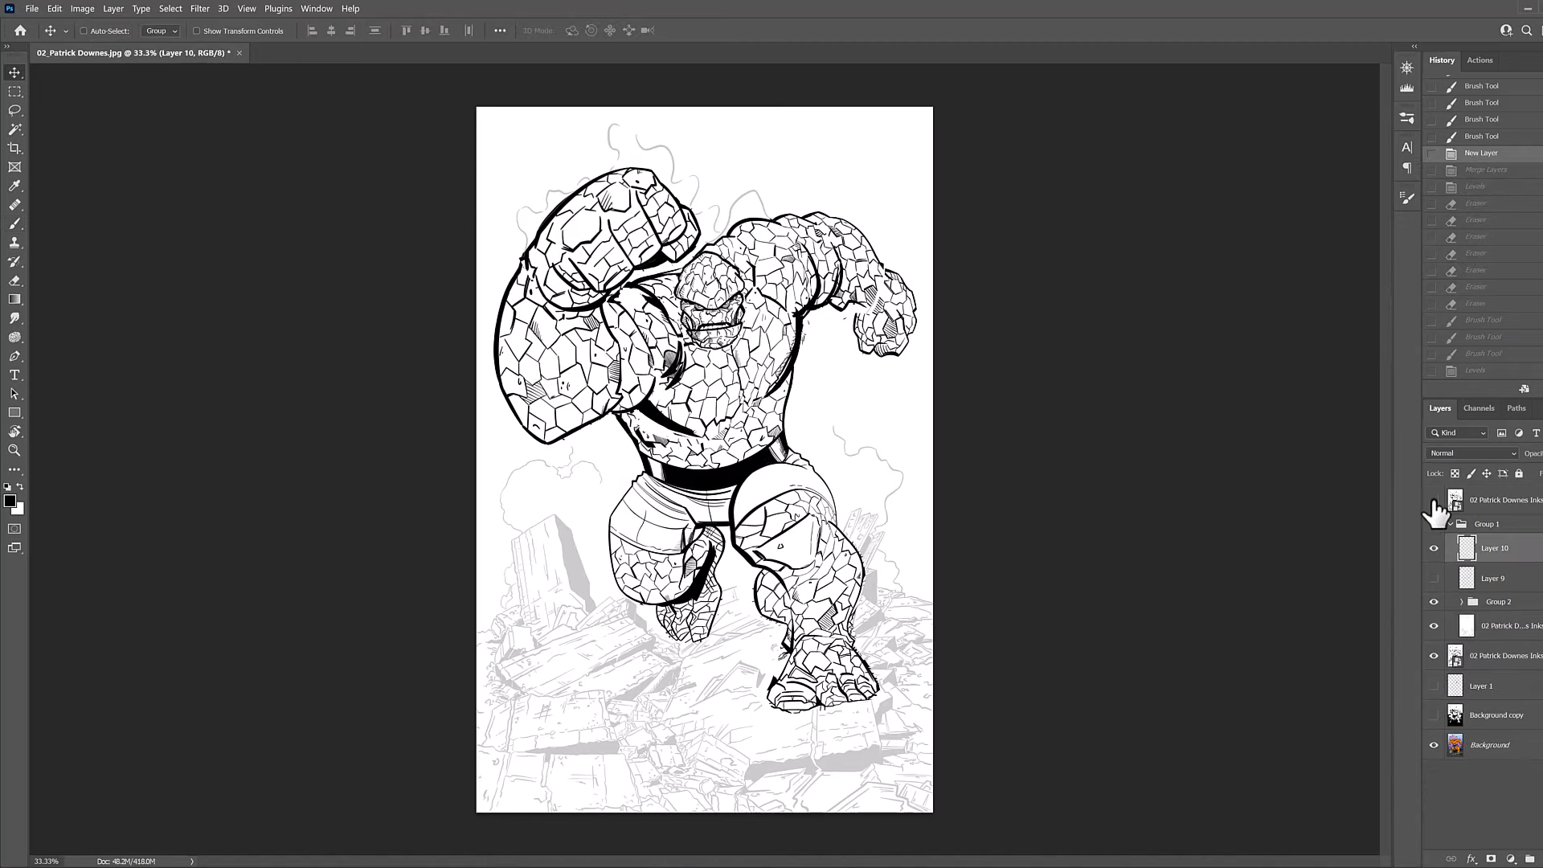
pyautogui.click(1434, 500)
pyautogui.keyDown('ctrl'); pyautogui.click(721, 414); pyautogui.keyUp('ctrl')
pyautogui.keyDown('ctrl'); pyautogui.click(721, 414); pyautogui.keyUp('ctrl')
pyautogui.keyDown('ctrl'); pyautogui.click(635, 407); pyautogui.keyUp('ctrl')
pyautogui.moveTo(635, 408); pyautogui.dragTo(678, 584)
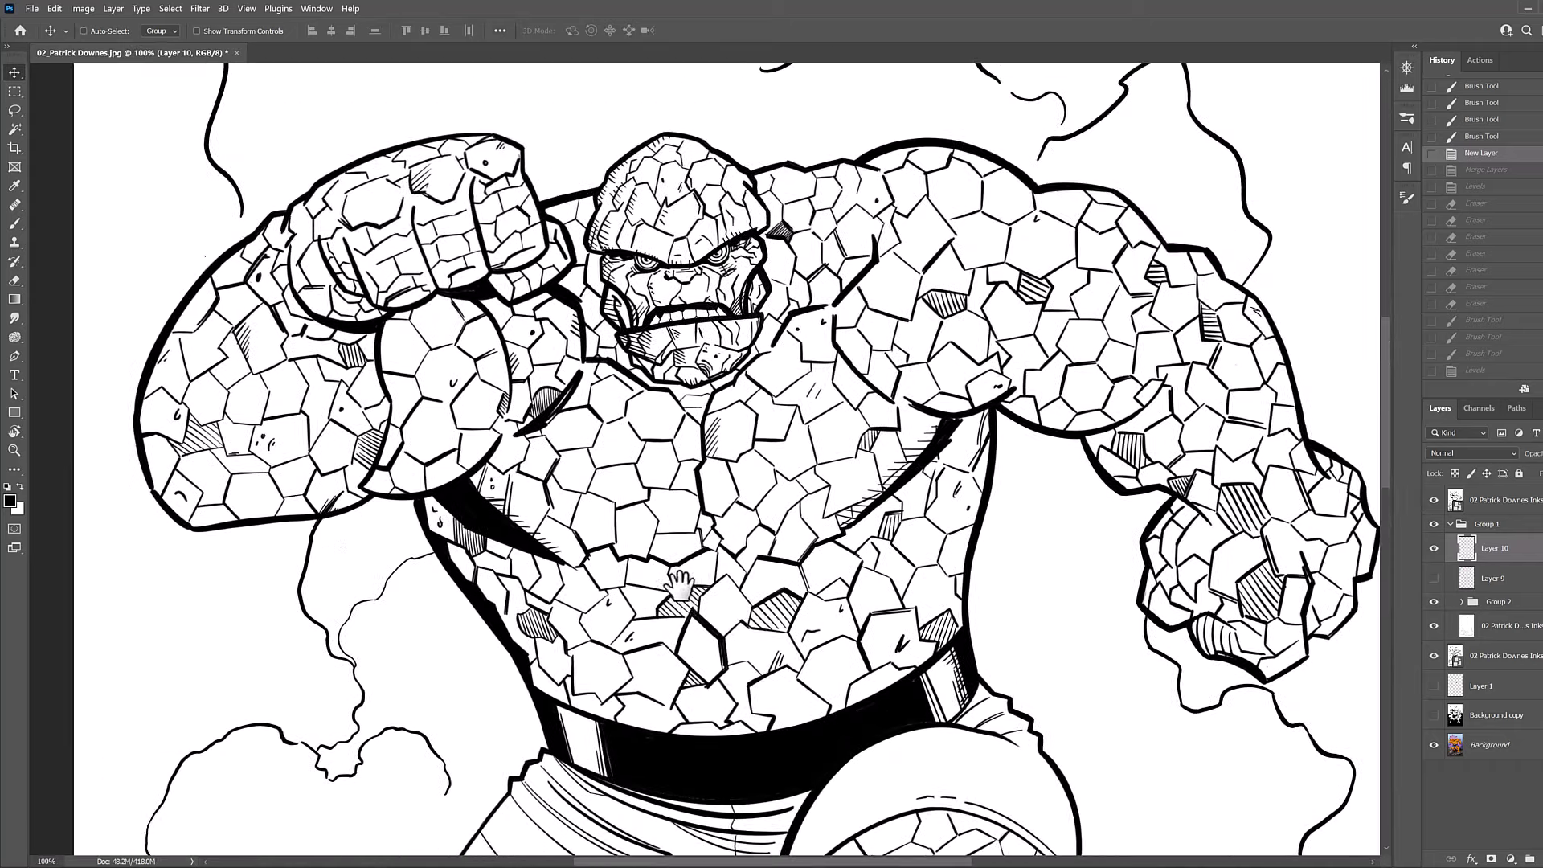
pyautogui.hotkey('ctrl', '-')
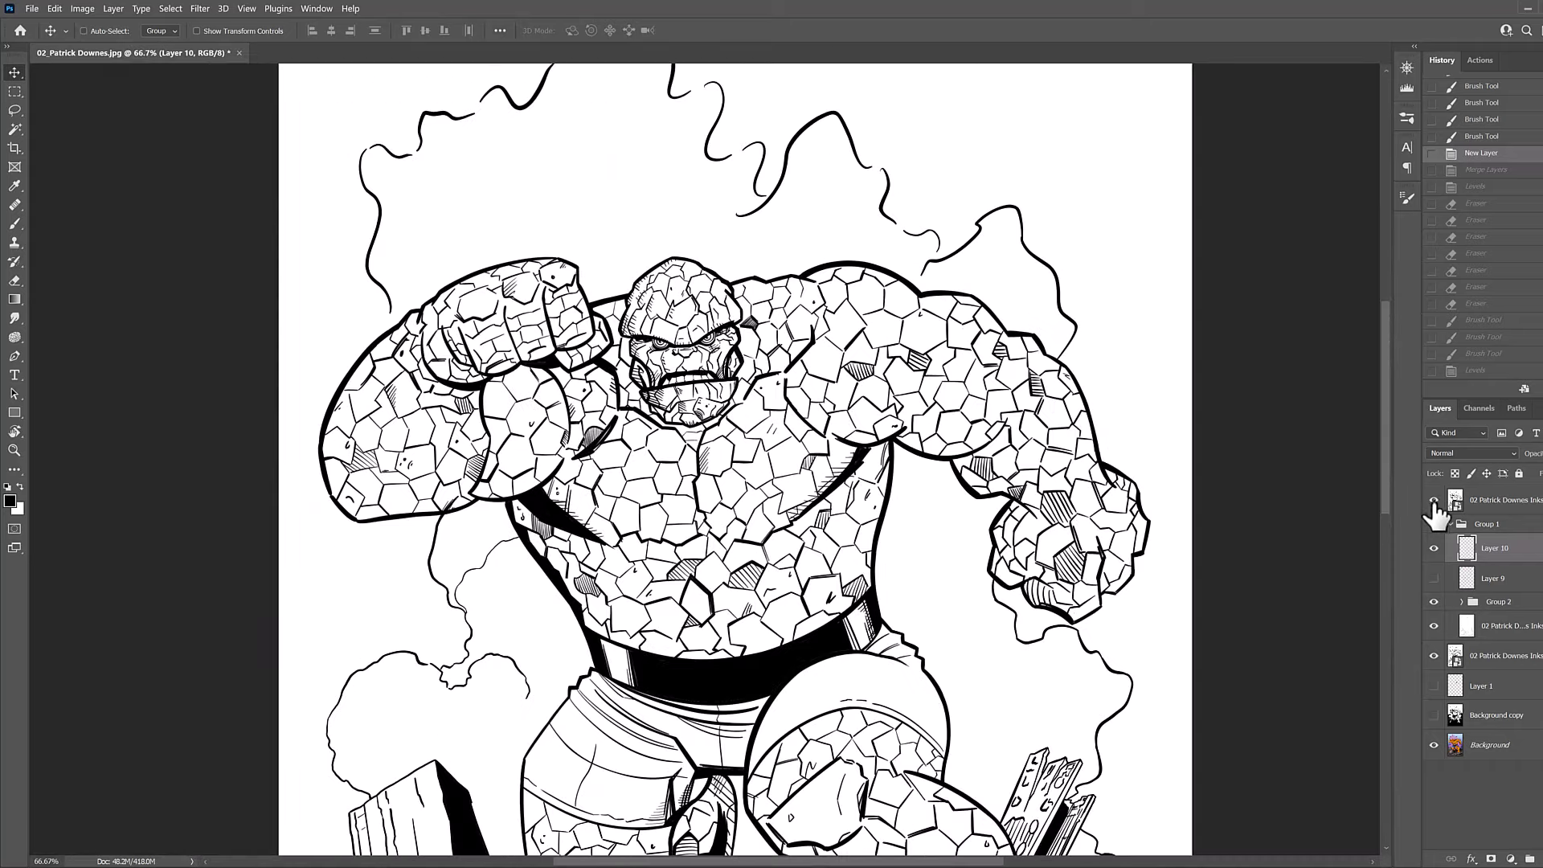
pyautogui.click(1434, 500)
pyautogui.click(1434, 552)
# Paint a solid black shadow on Layer 10 along the underside of the extended forearm, undoing unsatisfactory strokes.
pyautogui.press('b')
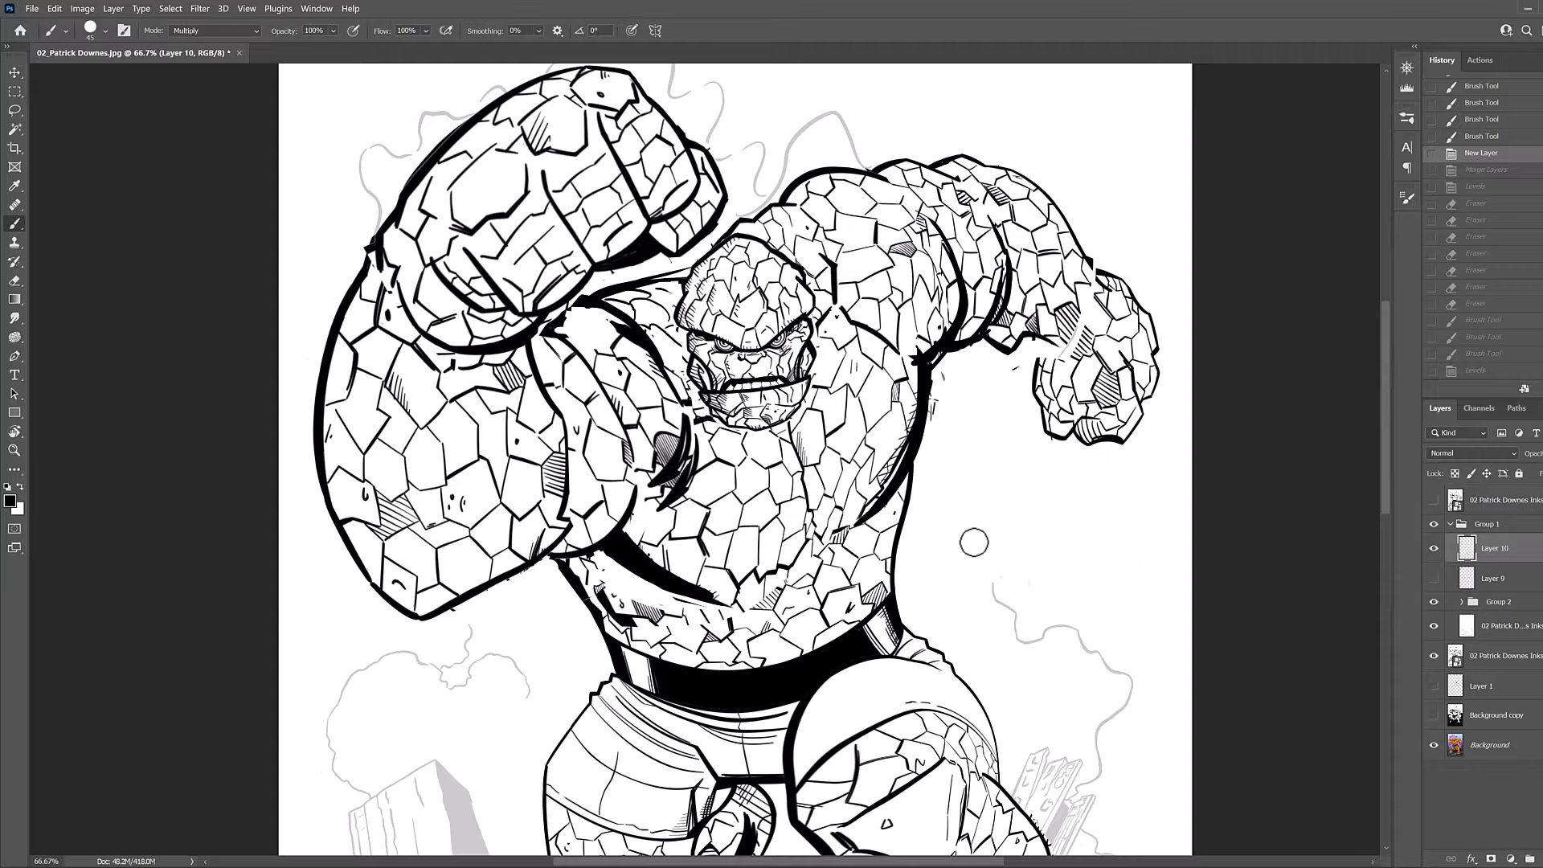
pyautogui.moveTo(949, 356); pyautogui.dragTo(521, 459)
pyautogui.moveTo(494, 519)
pyautogui.mouseDown()
pyautogui.moveTo(526, 435)
pyautogui.moveTo(571, 424)
pyautogui.moveTo(572, 406)
pyautogui.mouseUp()
pyautogui.hotkey('ctrl', 'z')
pyautogui.scroll(1, 596, 389)
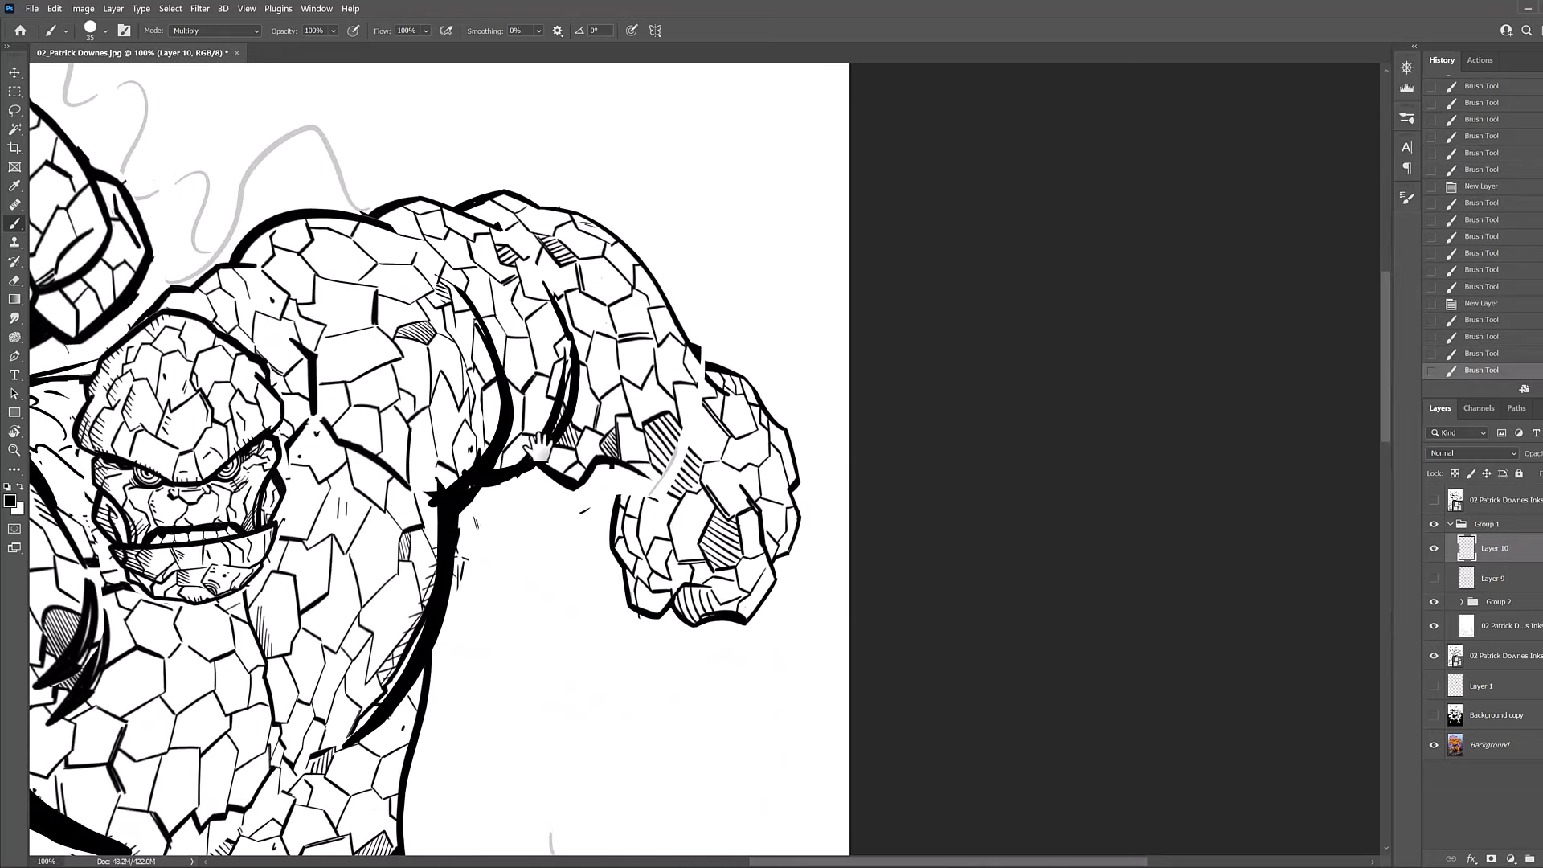
pyautogui.moveTo(540, 479)
pyautogui.mouseDown()
pyautogui.moveTo(489, 519)
pyautogui.moveTo(461, 509)
pyautogui.moveTo(517, 518)
pyautogui.moveTo(484, 497)
pyautogui.moveTo(545, 503)
pyautogui.moveTo(546, 525)
pyautogui.moveTo(481, 513)
pyautogui.moveTo(527, 499)
pyautogui.moveTo(574, 542)
pyautogui.moveTo(561, 559)
pyautogui.moveTo(522, 511)
pyautogui.moveTo(573, 548)
pyautogui.moveTo(531, 560)
pyautogui.moveTo(545, 524)
pyautogui.mouseUp()
pyautogui.hotkey('ctrl', 'z')
pyautogui.moveTo(527, 580); pyautogui.dragTo(549, 527)
pyautogui.hotkey('ctrl', 'z')
pyautogui.moveTo(554, 547); pyautogui.dragTo(578, 463)
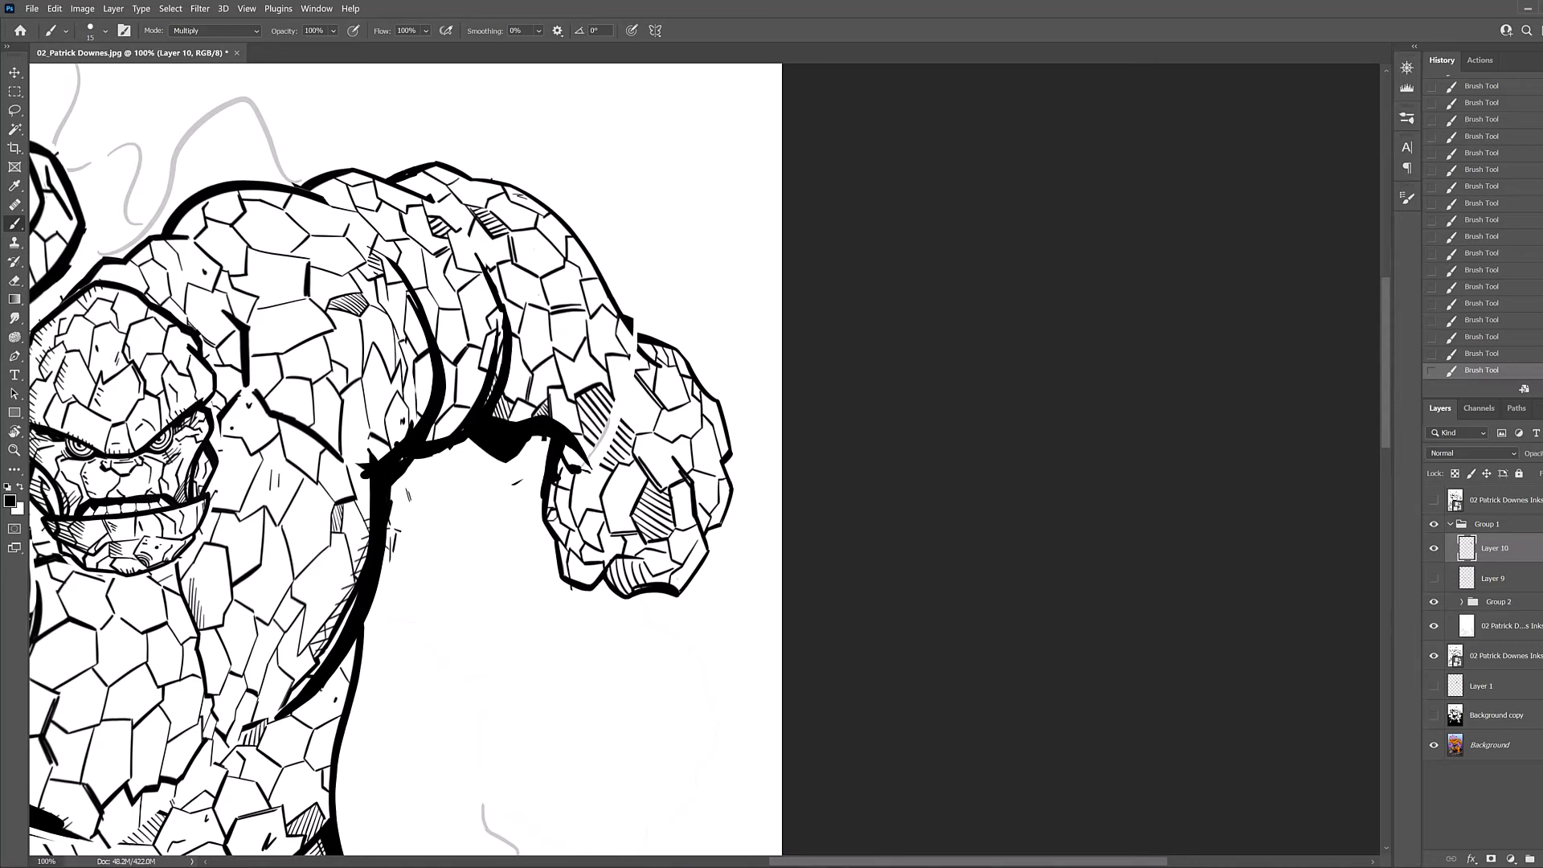
# Rework the black forearm shadow near the wrist, ending it in tapered points along the edge of the hanging fist.
pyautogui.hotkey('ctrl', 'z')
pyautogui.hotkey('ctrl', 'z')
pyautogui.keyDown('ctrl'); pyautogui.click(561, 484); pyautogui.keyUp('ctrl')
pyautogui.moveTo(551, 471)
pyautogui.mouseDown()
pyautogui.moveTo(548, 531)
pyautogui.moveTo(436, 698)
pyautogui.mouseUp()
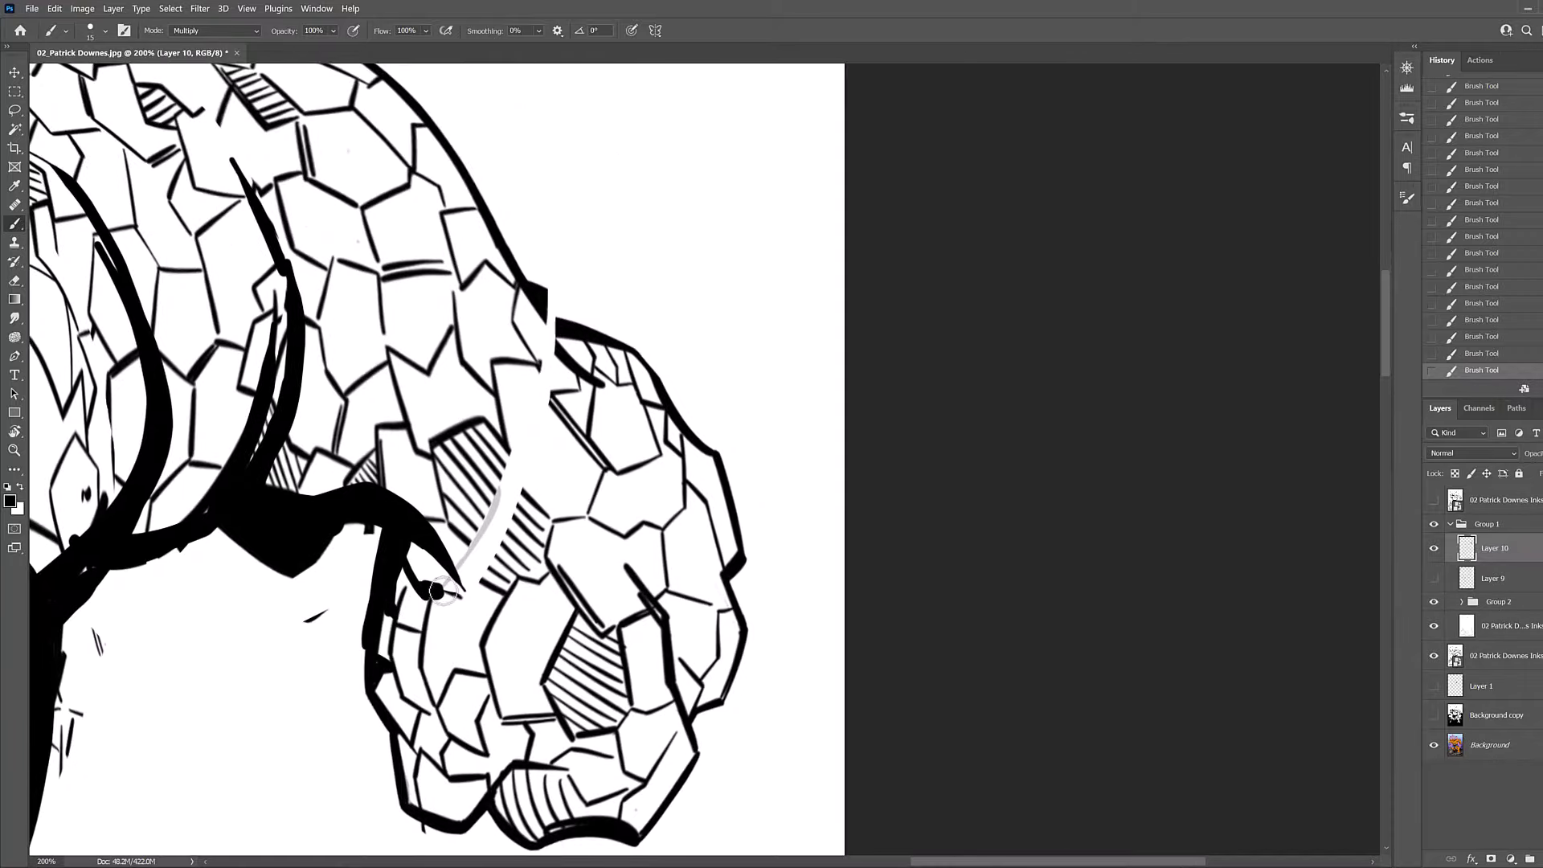
pyautogui.moveTo(442, 591); pyautogui.dragTo(459, 594)
pyautogui.moveTo(407, 478)
pyautogui.mouseDown()
pyautogui.moveTo(555, 656)
pyautogui.moveTo(482, 567)
pyautogui.mouseUp()
pyautogui.moveTo(482, 620); pyautogui.dragTo(481, 566)
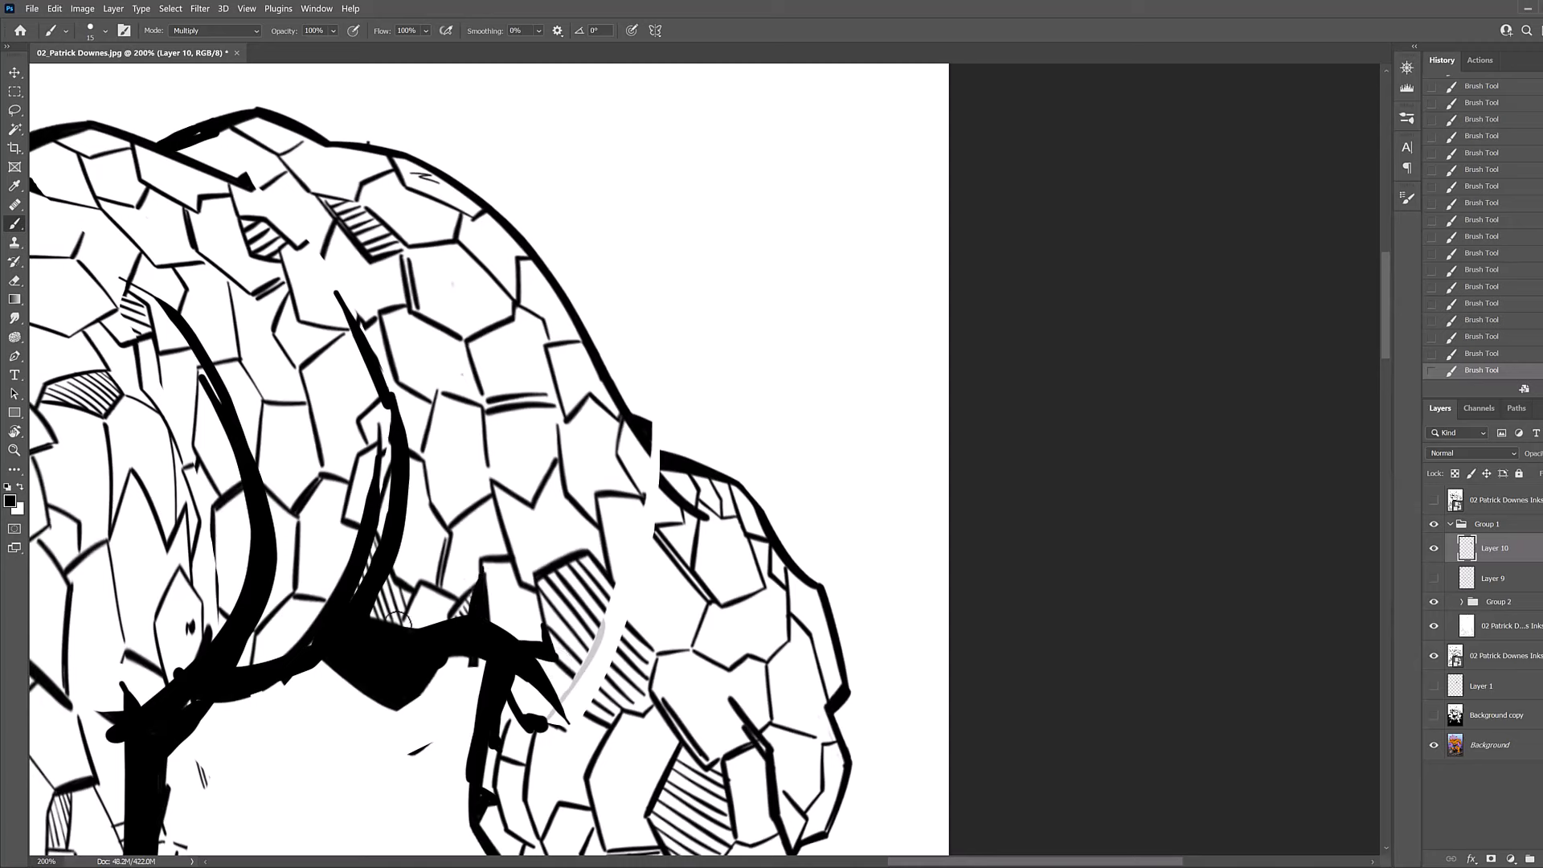
# Thicken the cracks between the rocks just above the forearm shadow with black wedges.
pyautogui.moveTo(397, 621)
pyautogui.mouseDown()
pyautogui.moveTo(446, 572)
pyautogui.moveTo(453, 597)
pyautogui.moveTo(441, 571)
pyautogui.moveTo(433, 583)
pyautogui.moveTo(447, 576)
pyautogui.moveTo(453, 594)
pyautogui.moveTo(477, 580)
pyautogui.moveTo(418, 456)
pyautogui.mouseUp()
pyautogui.moveTo(490, 500); pyautogui.dragTo(486, 487)
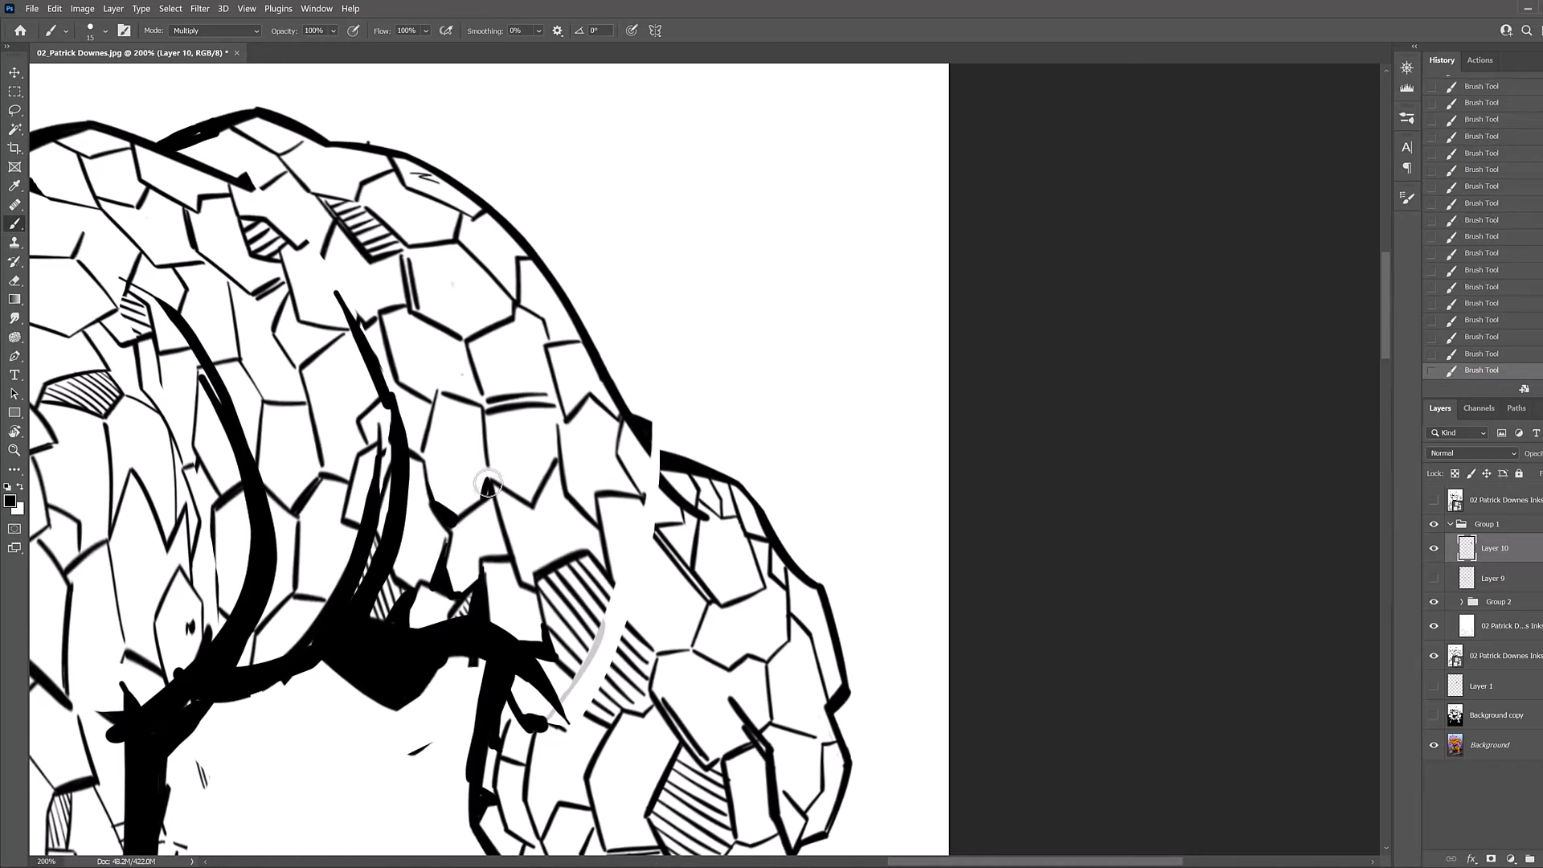
pyautogui.moveTo(494, 363); pyautogui.dragTo(543, 442)
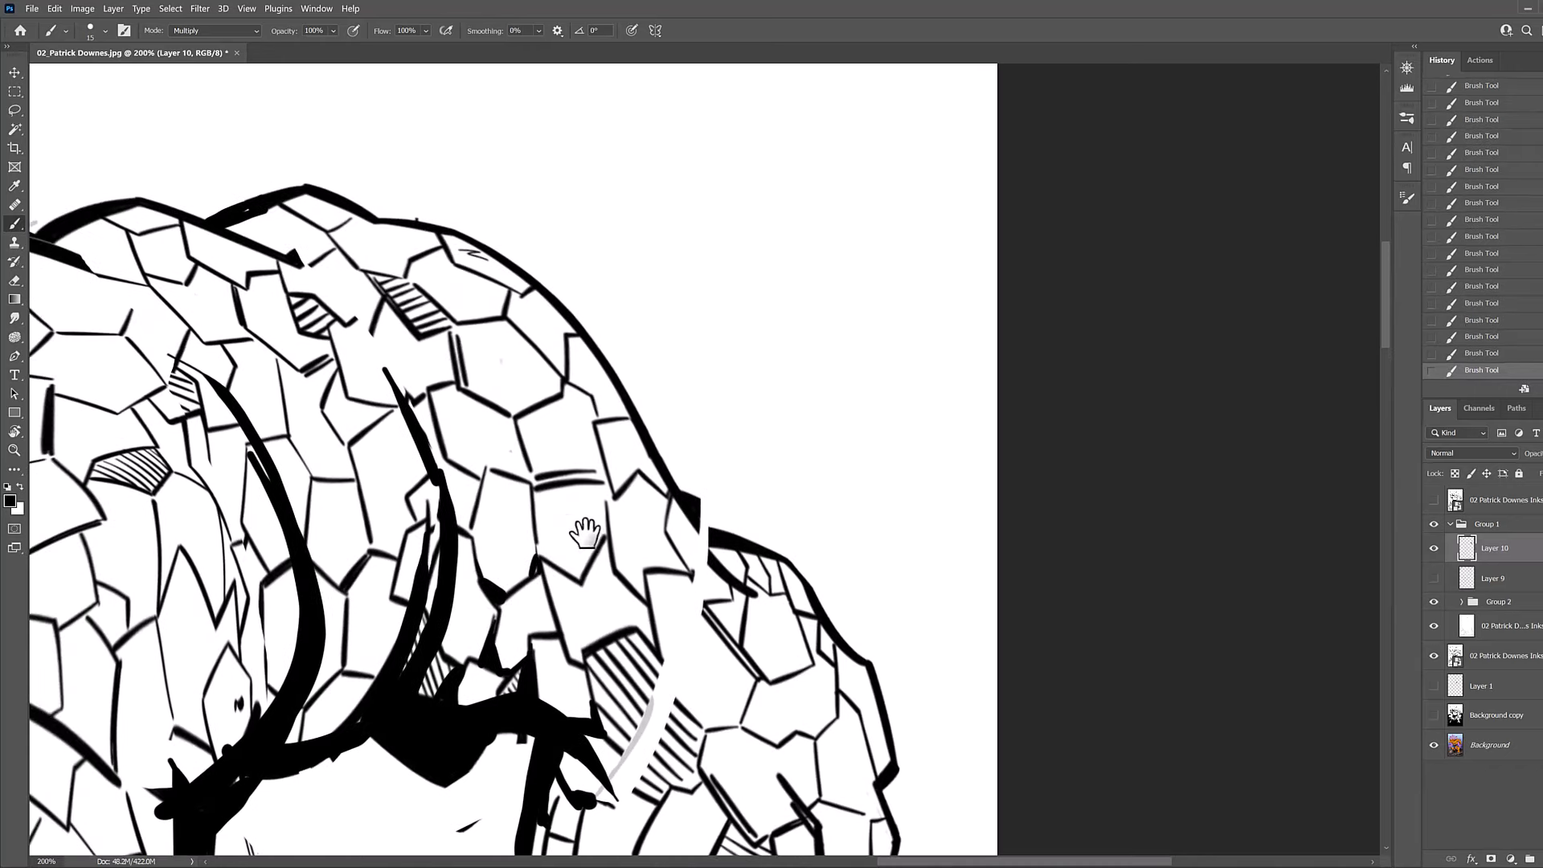
pyautogui.moveTo(584, 532); pyautogui.dragTo(556, 436)
# Thin the double crack line on the forearm with white, and darken a crack near the arm's upper edge with black.
pyautogui.press('x')
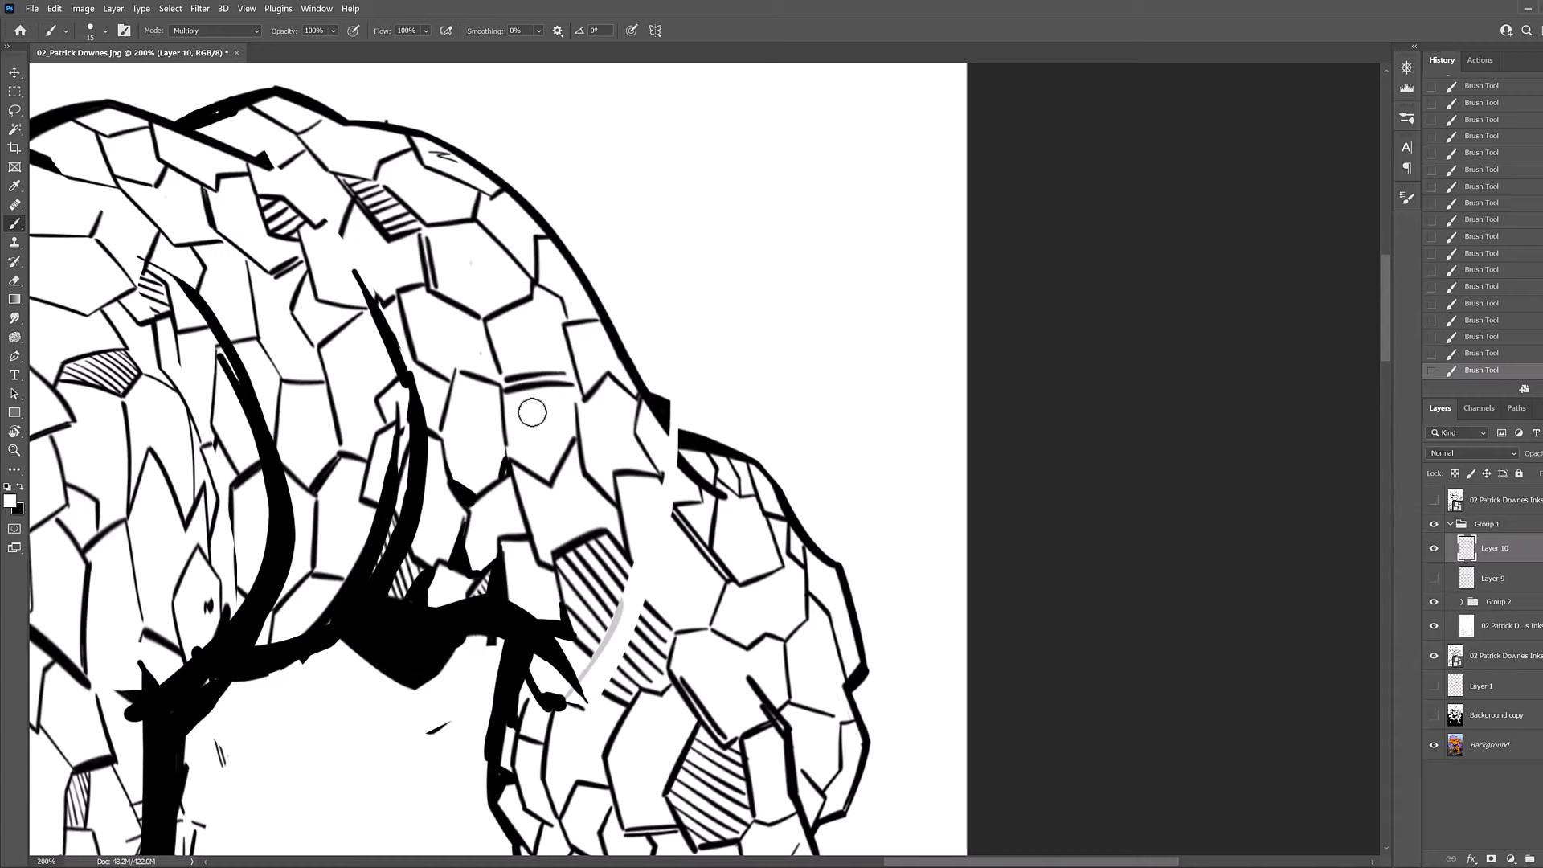
pyautogui.moveTo(507, 387); pyautogui.dragTo(568, 393)
pyautogui.moveTo(481, 328)
pyautogui.mouseDown()
pyautogui.moveTo(436, 303)
pyautogui.moveTo(538, 299)
pyautogui.moveTo(506, 307)
pyautogui.moveTo(513, 386)
pyautogui.moveTo(442, 369)
pyautogui.moveTo(539, 415)
pyautogui.moveTo(481, 365)
pyautogui.mouseUp()
pyautogui.hotkey('ctrl', 'z')
pyautogui.hotkey('ctrl', 'z')
pyautogui.press('x')
pyautogui.hotkey('ctrl', 'z')
pyautogui.moveTo(545, 409); pyautogui.dragTo(569, 366)
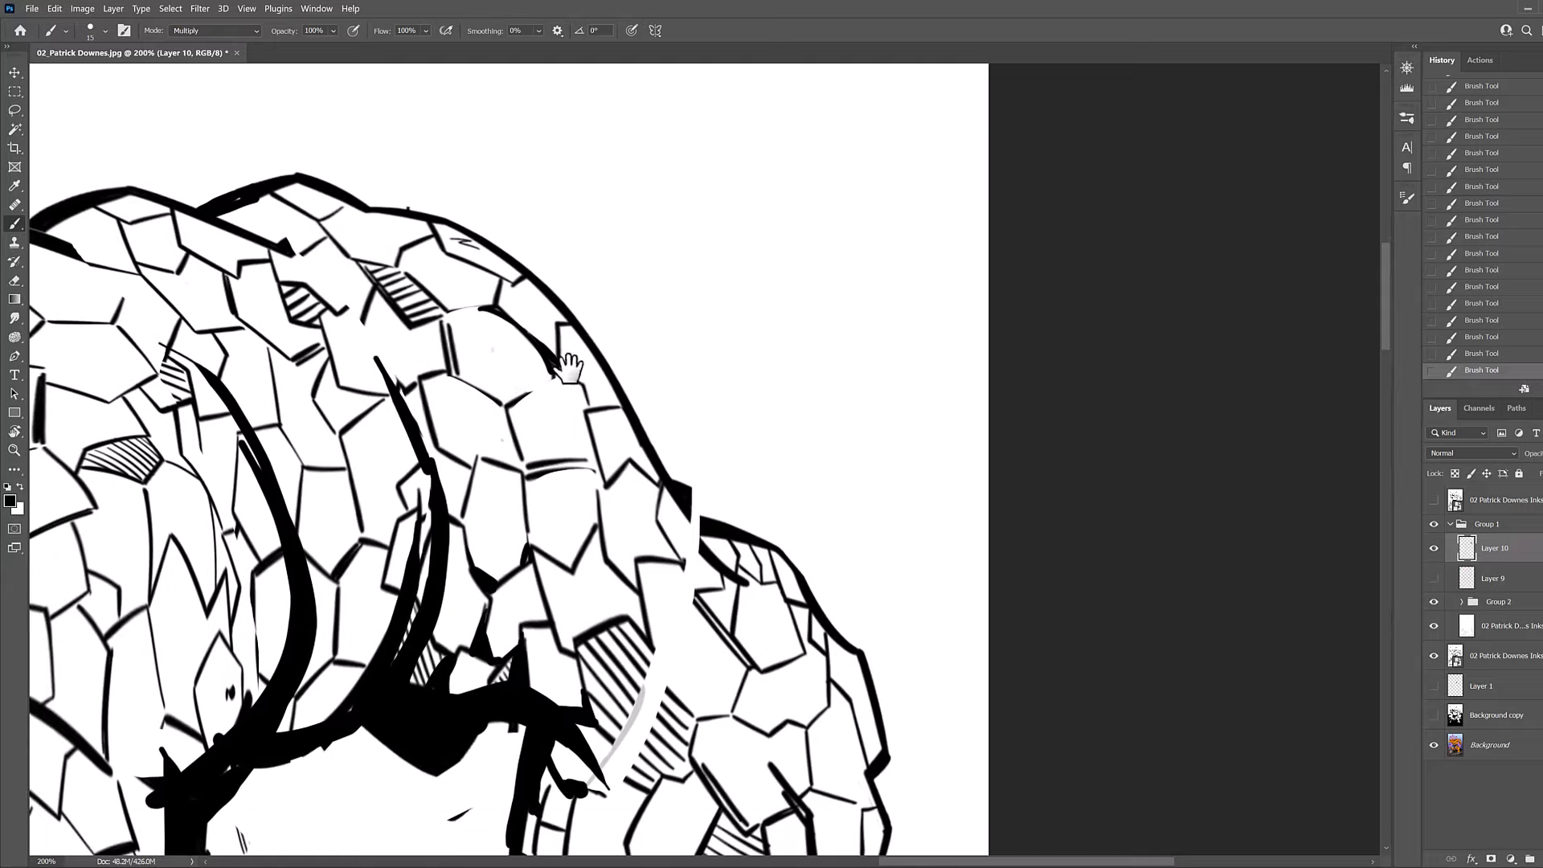
# Add black weight to more rock cracks and corners across the middle of the extended forearm.
pyautogui.scroll(-3, 595, 374)
pyautogui.scroll(1, 579, 483)
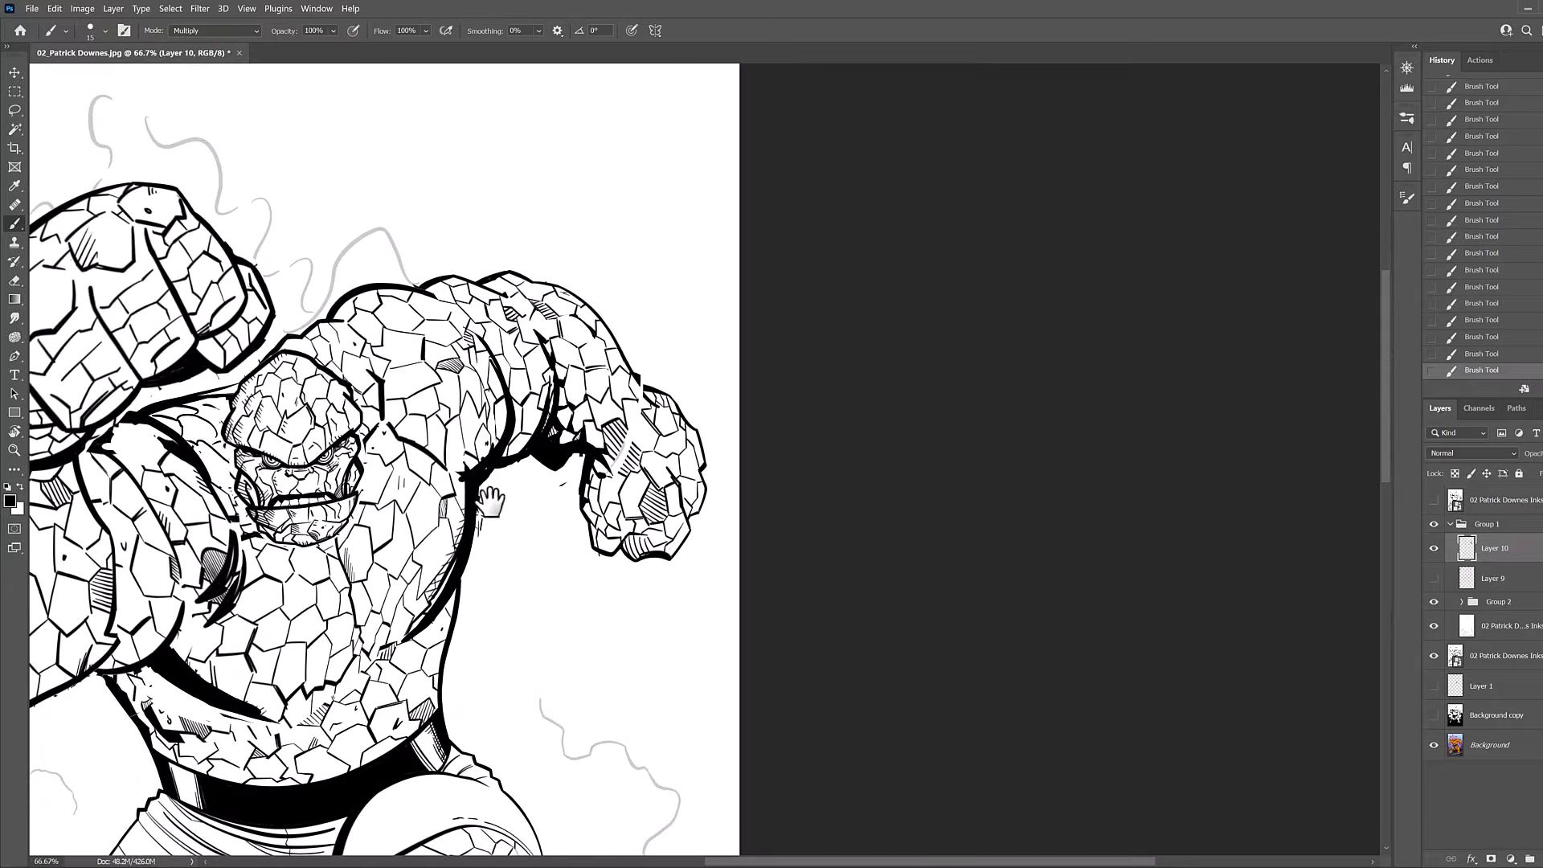
pyautogui.moveTo(493, 503); pyautogui.dragTo(688, 522)
pyautogui.scroll(1, 832, 357)
pyautogui.scroll(1, 709, 441)
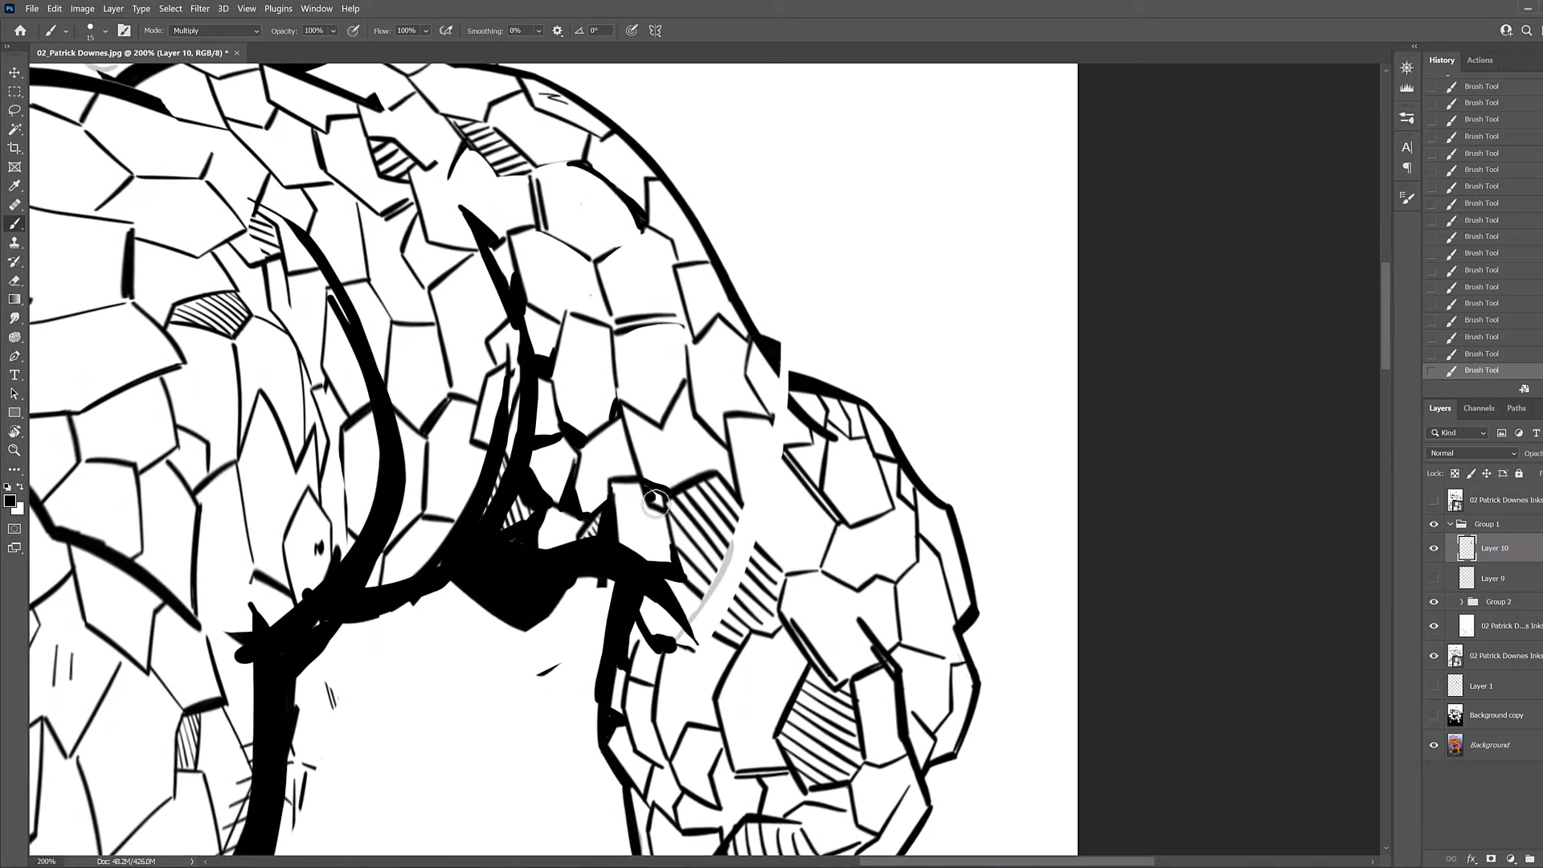
pyautogui.moveTo(684, 422); pyautogui.dragTo(516, 505)
pyautogui.press('x')
pyautogui.hotkey('ctrl', 'z')
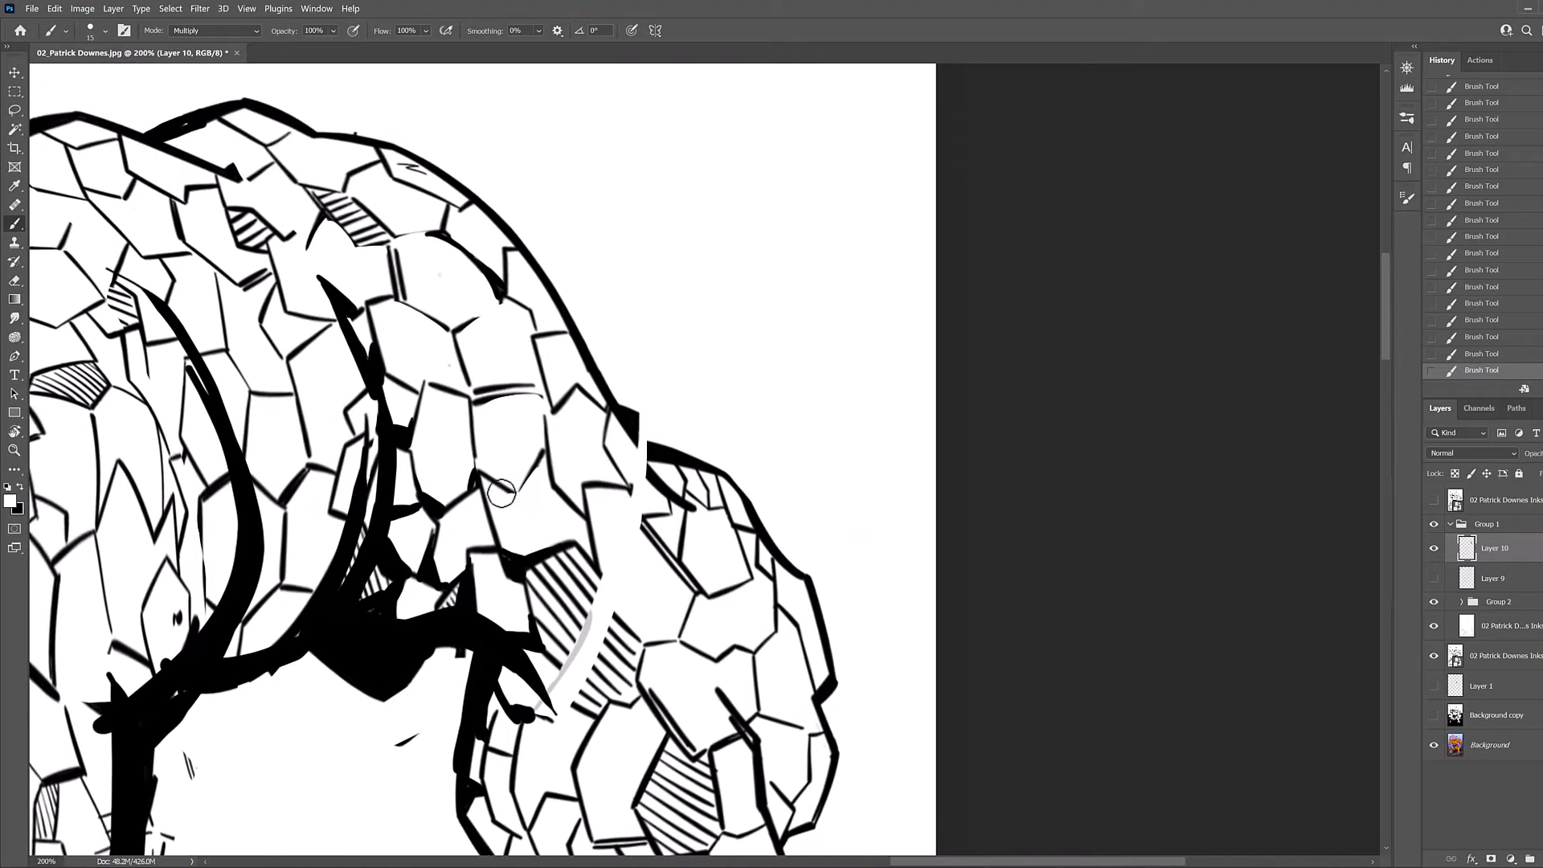
pyautogui.press('x')
pyautogui.moveTo(545, 452); pyautogui.dragTo(524, 482)
pyautogui.moveTo(517, 386); pyautogui.dragTo(581, 464)
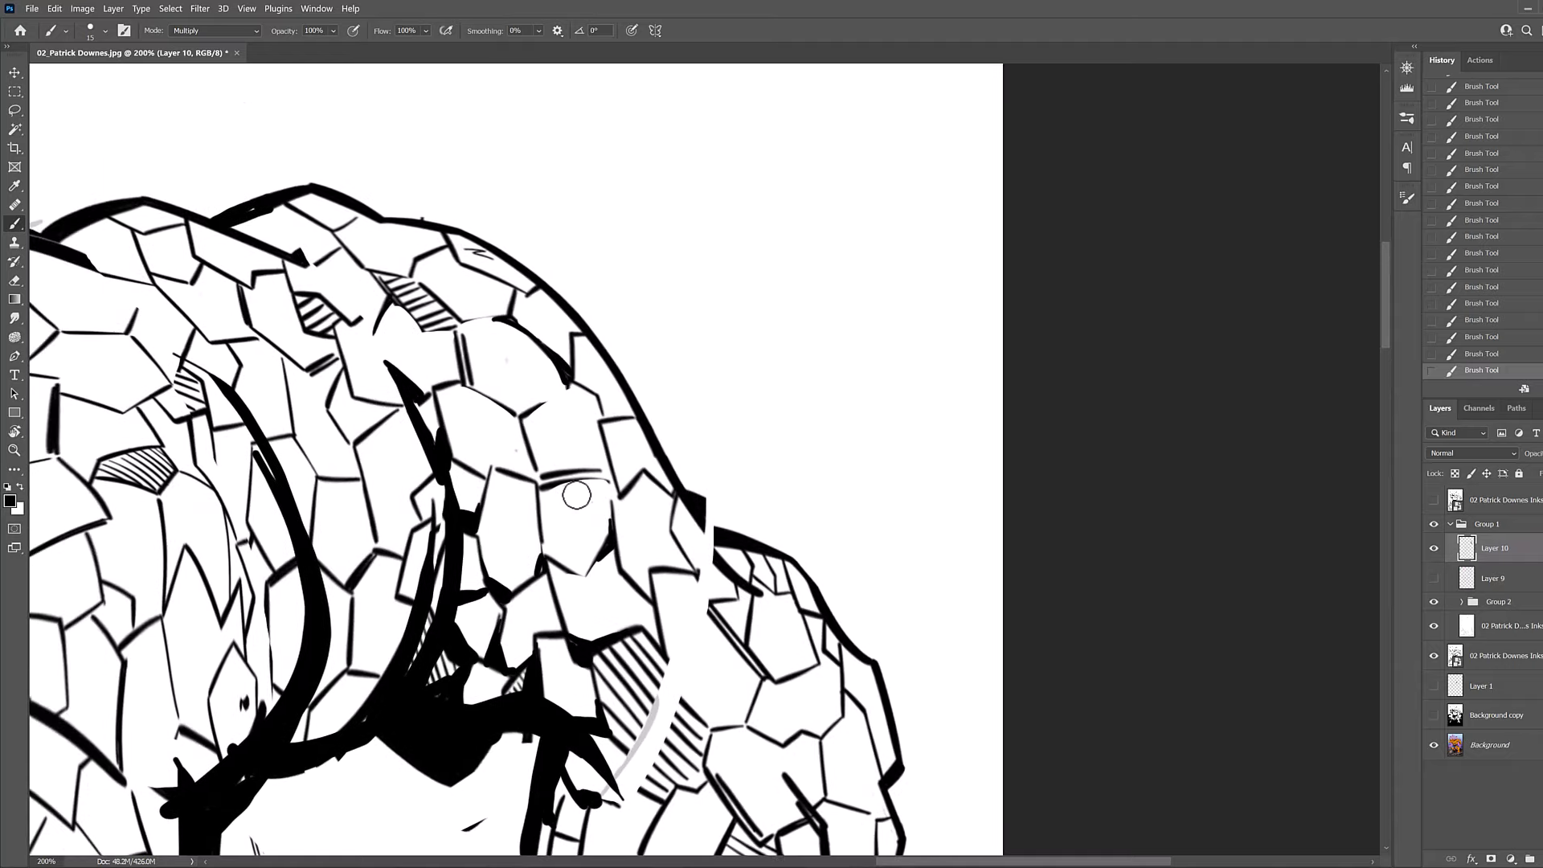
# Add black shadow wedges to the rock cracks beneath the chin and down the upper centre line of the chest.
pyautogui.moveTo(410, 423); pyautogui.dragTo(813, 359)
pyautogui.moveTo(367, 514); pyautogui.dragTo(710, 458)
pyautogui.moveTo(708, 308); pyautogui.dragTo(692, 408)
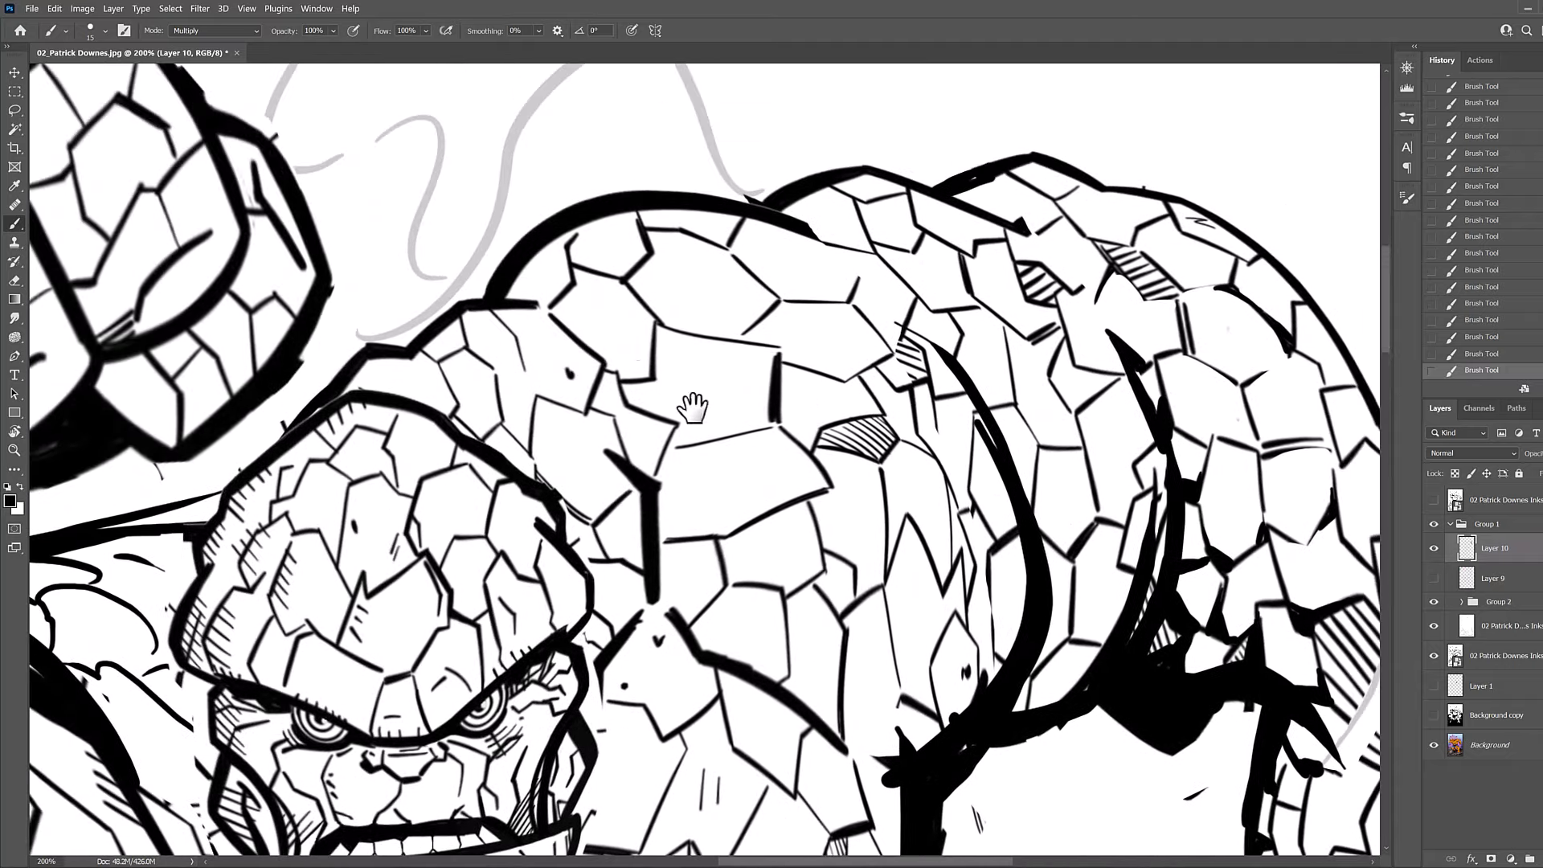
pyautogui.hotkey('ctrl', '-')
pyautogui.moveTo(584, 719); pyautogui.dragTo(568, 546)
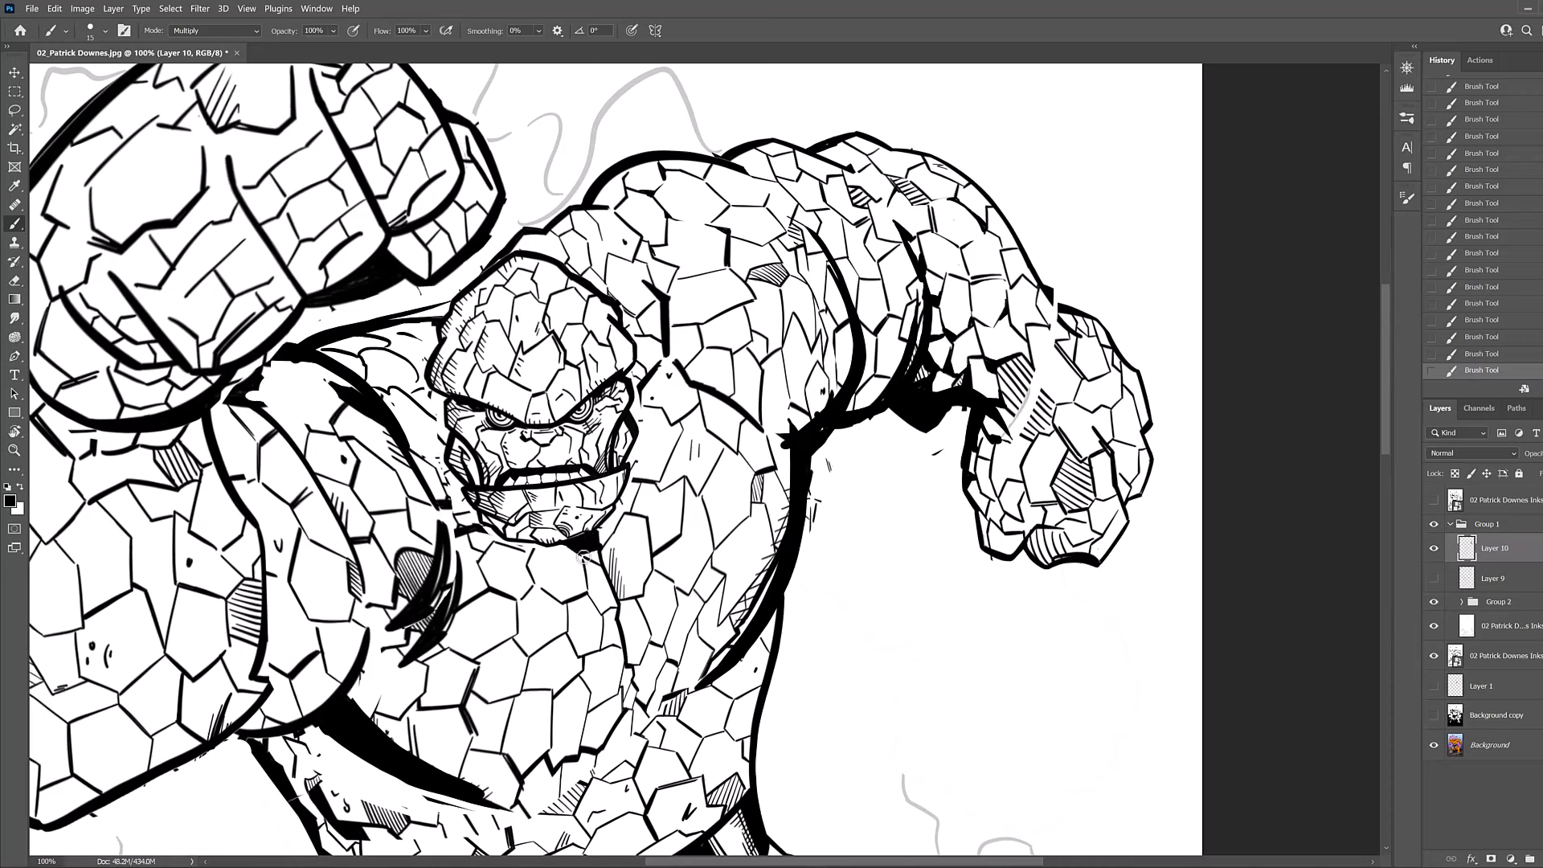
pyautogui.hotkey('ctrl', 'z')
pyautogui.moveTo(510, 532); pyautogui.dragTo(568, 552)
pyautogui.scroll(1, 598, 563)
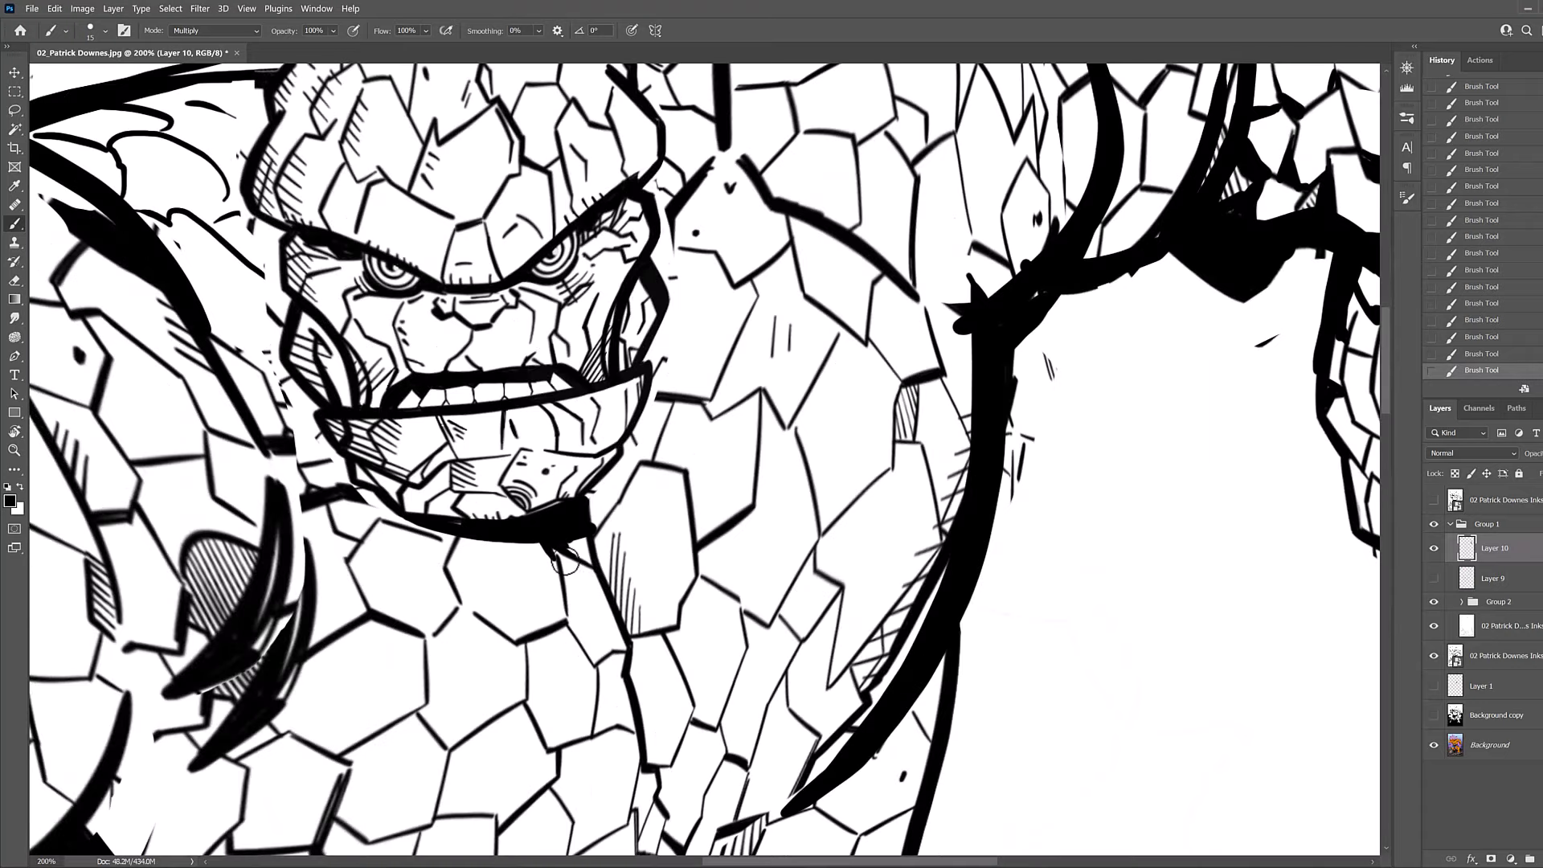
pyautogui.moveTo(560, 555)
pyautogui.mouseDown()
pyautogui.moveTo(550, 627)
pyautogui.moveTo(558, 615)
pyautogui.moveTo(606, 649)
pyautogui.moveTo(594, 663)
pyautogui.moveTo(614, 640)
pyautogui.moveTo(624, 652)
pyautogui.moveTo(595, 593)
pyautogui.mouseUp()
pyautogui.hotkey('ctrl', 'z')
pyautogui.hotkey('ctrl', 'z')
pyautogui.hotkey('ctrl', 'z')
pyautogui.moveTo(615, 676); pyautogui.dragTo(584, 436)
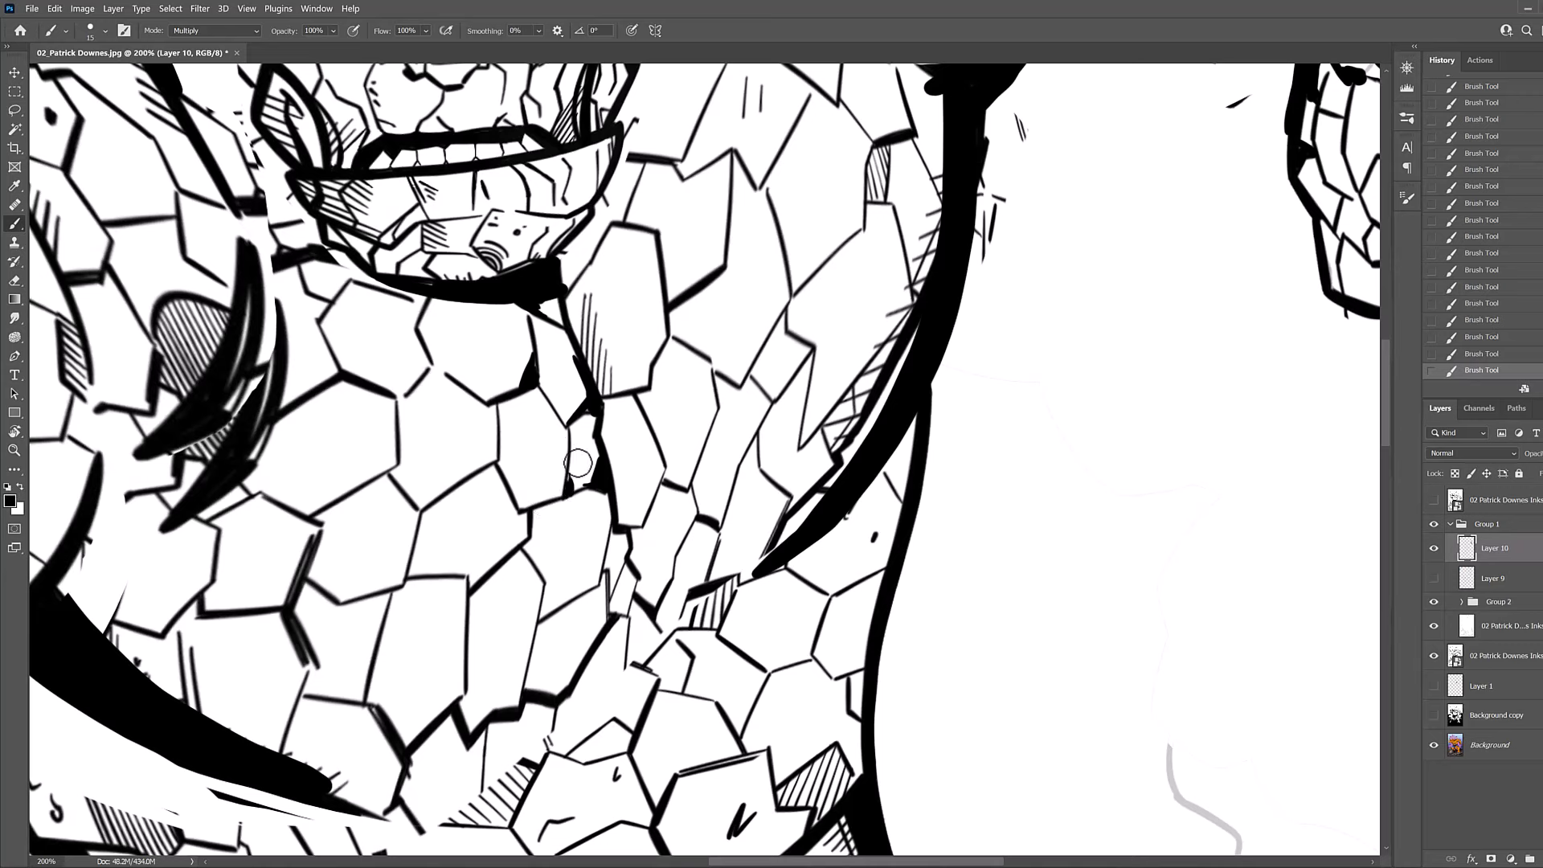
# Thicken the jagged lower edge of the chest muscle with black, and add weight to the neighbouring rock cracks.
pyautogui.moveTo(610, 526)
pyautogui.mouseDown()
pyautogui.moveTo(607, 567)
pyautogui.moveTo(636, 587)
pyautogui.moveTo(613, 573)
pyautogui.moveTo(577, 659)
pyautogui.moveTo(779, 430)
pyautogui.moveTo(727, 468)
pyautogui.mouseUp()
pyautogui.hotkey('ctrl', 'z')
pyautogui.hotkey('ctrl', 'z')
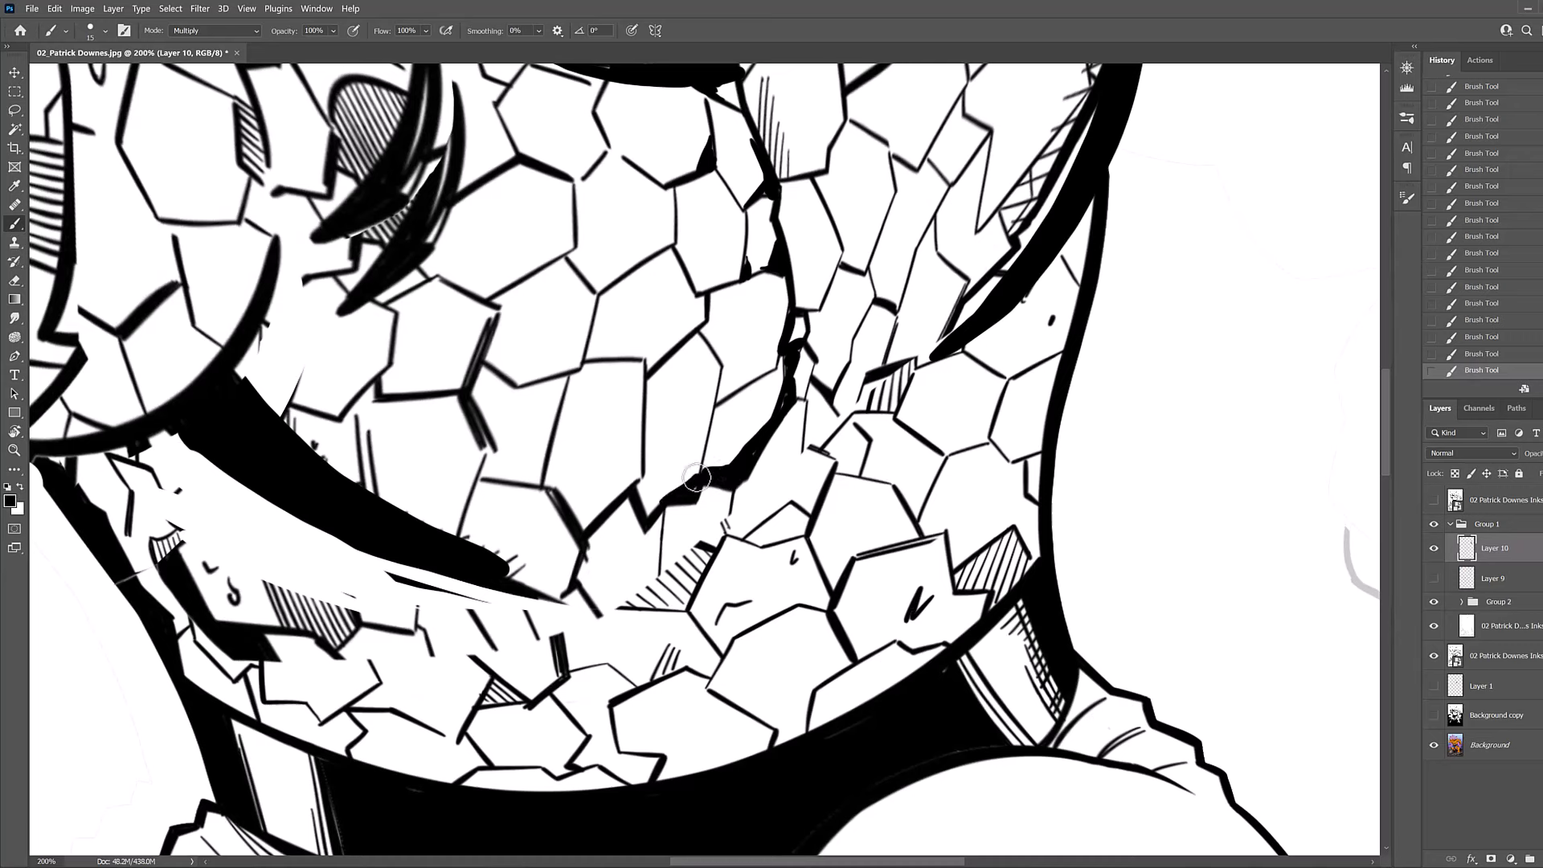
pyautogui.moveTo(688, 490); pyautogui.dragTo(706, 436)
pyautogui.hotkey('ctrl', 'z')
pyautogui.moveTo(581, 535)
pyautogui.mouseDown()
pyautogui.moveTo(644, 499)
pyautogui.moveTo(590, 514)
pyautogui.moveTo(679, 586)
pyautogui.mouseUp()
pyautogui.moveTo(696, 477); pyautogui.dragTo(684, 513)
pyautogui.moveTo(685, 514)
pyautogui.mouseDown()
pyautogui.moveTo(703, 465)
pyautogui.moveTo(689, 495)
pyautogui.mouseUp()
pyautogui.hotkey('ctrl', 'z')
pyautogui.hotkey('ctrl', 'z')
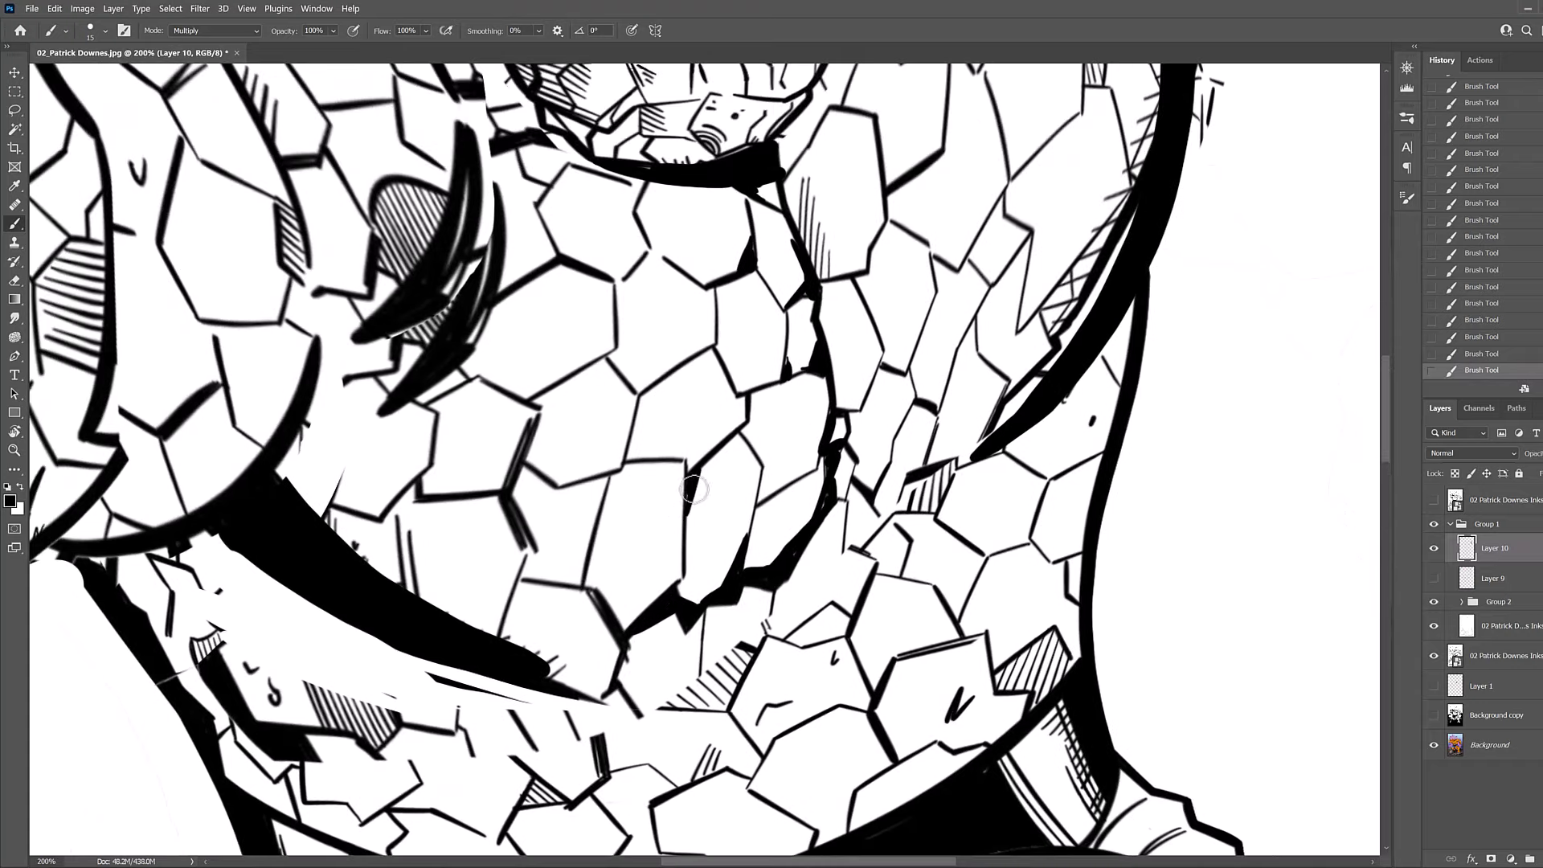
# Compare the figure with and without the added shadows by toggling the visibility of Layer 10.
pyautogui.hotkey('ctrl', '-')
pyautogui.click(1434, 549)
pyautogui.click(1434, 548)
pyautogui.click(1434, 548)
pyautogui.click(1434, 548)
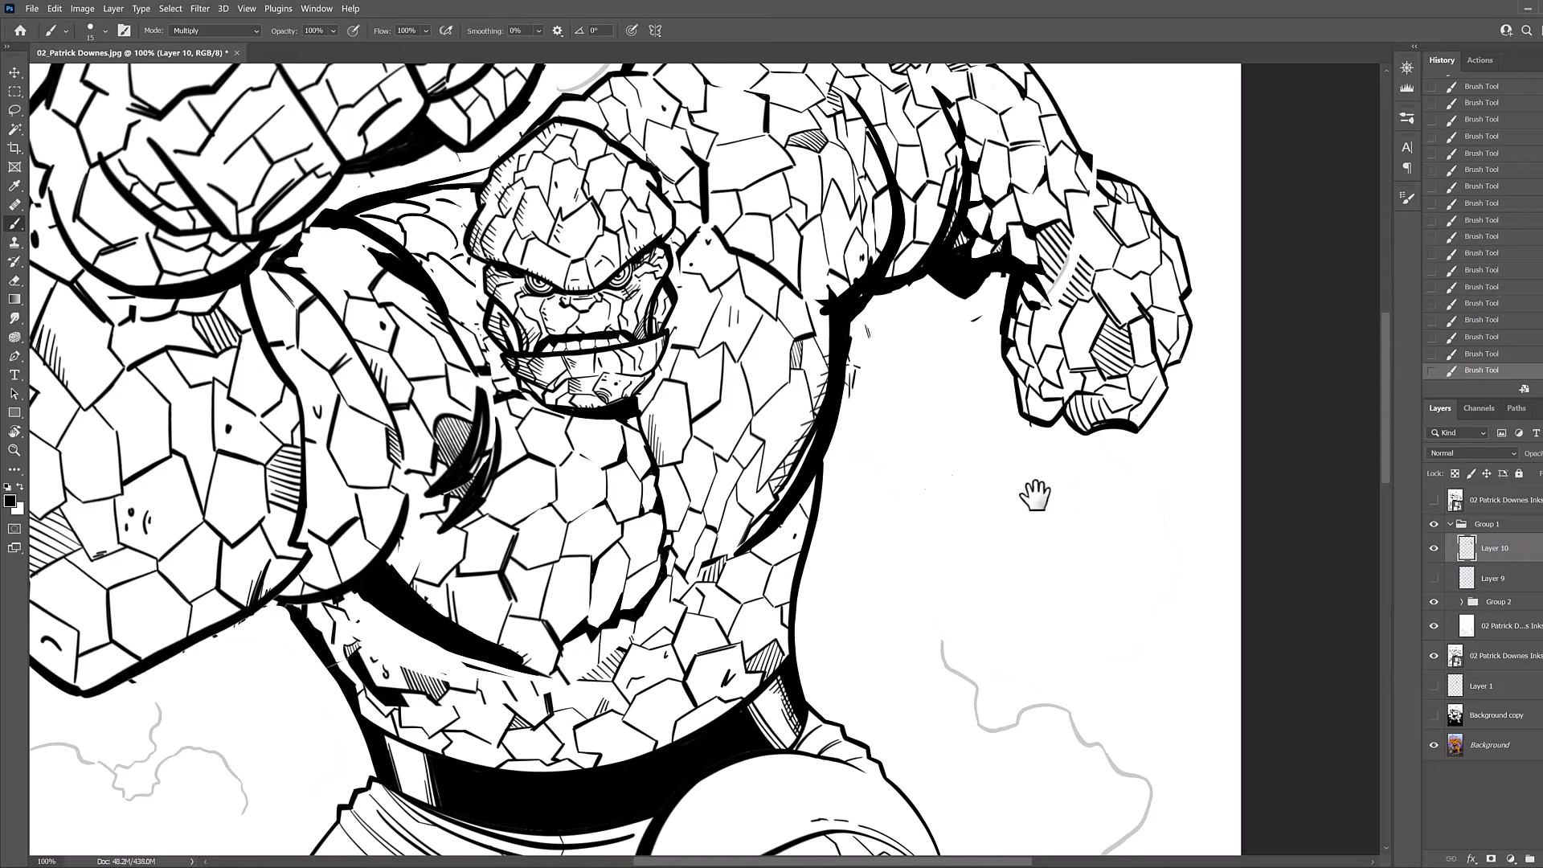
pyautogui.moveTo(1035, 494); pyautogui.dragTo(788, 613)
pyautogui.click(1434, 548)
pyautogui.click(1434, 548)
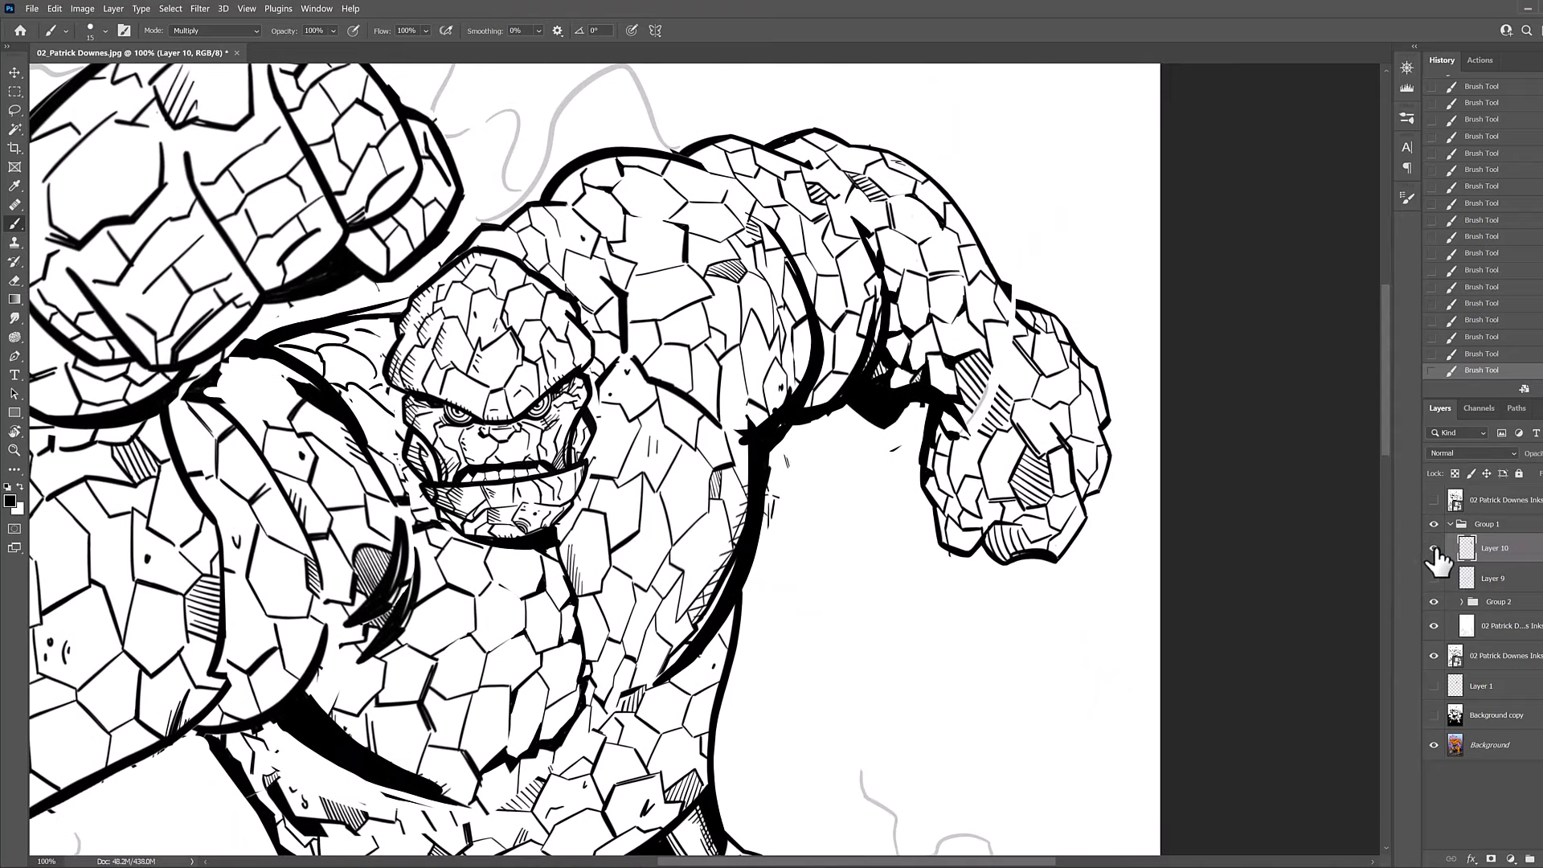
pyautogui.click(1434, 549)
pyautogui.click(1434, 548)
pyautogui.moveTo(724, 595); pyautogui.dragTo(735, 610)
pyautogui.scroll(-2, 740, 593)
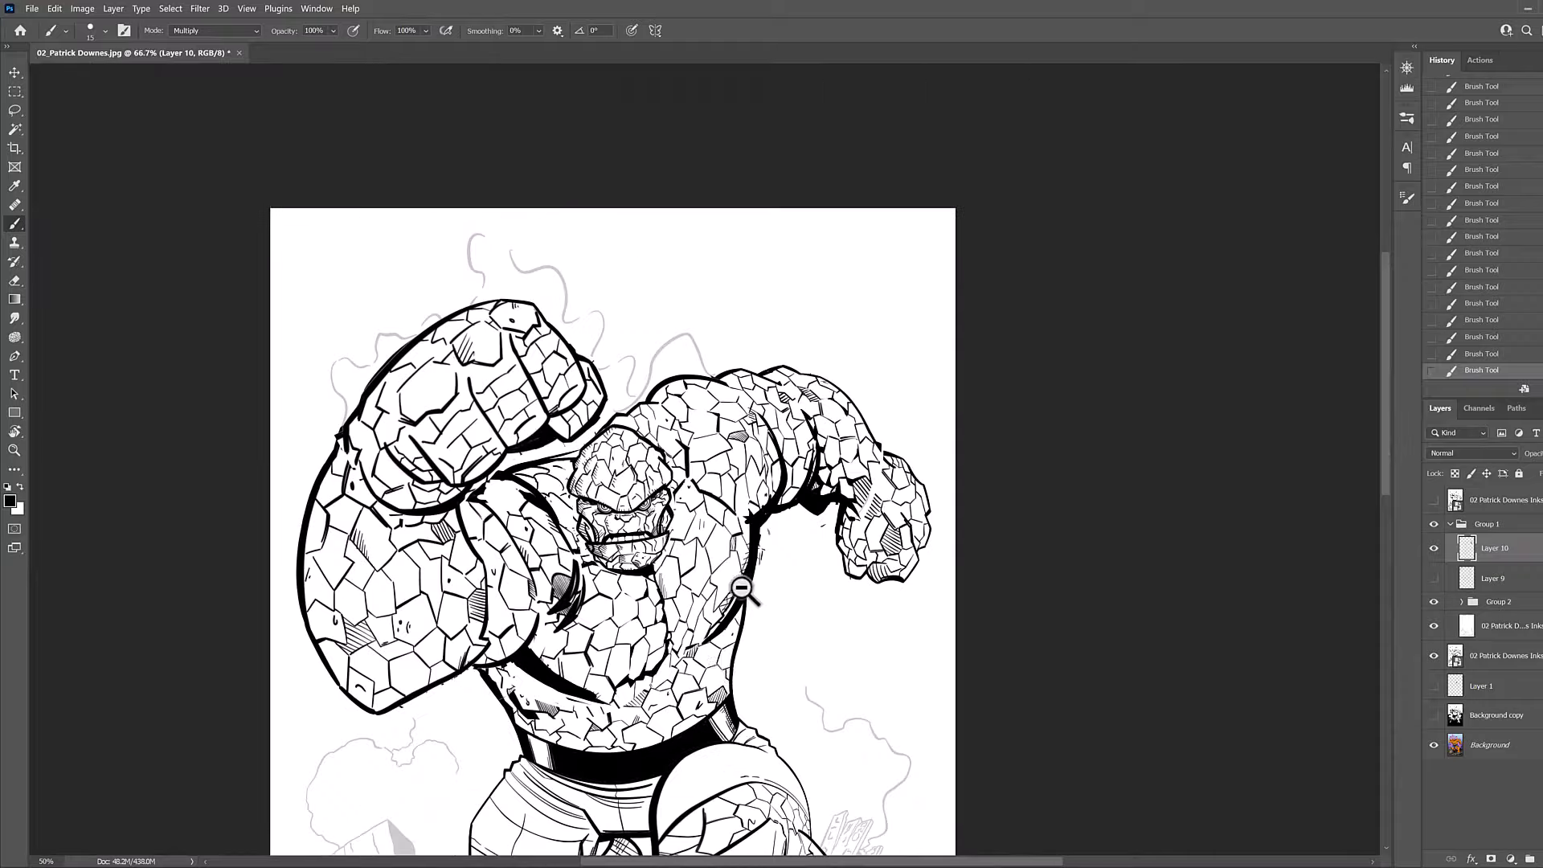
# Examine the redrawn rock character as a whole and the rock texture on the raised arm and fist.
pyautogui.moveTo(729, 666); pyautogui.dragTo(772, 514)
pyautogui.click(14, 74)
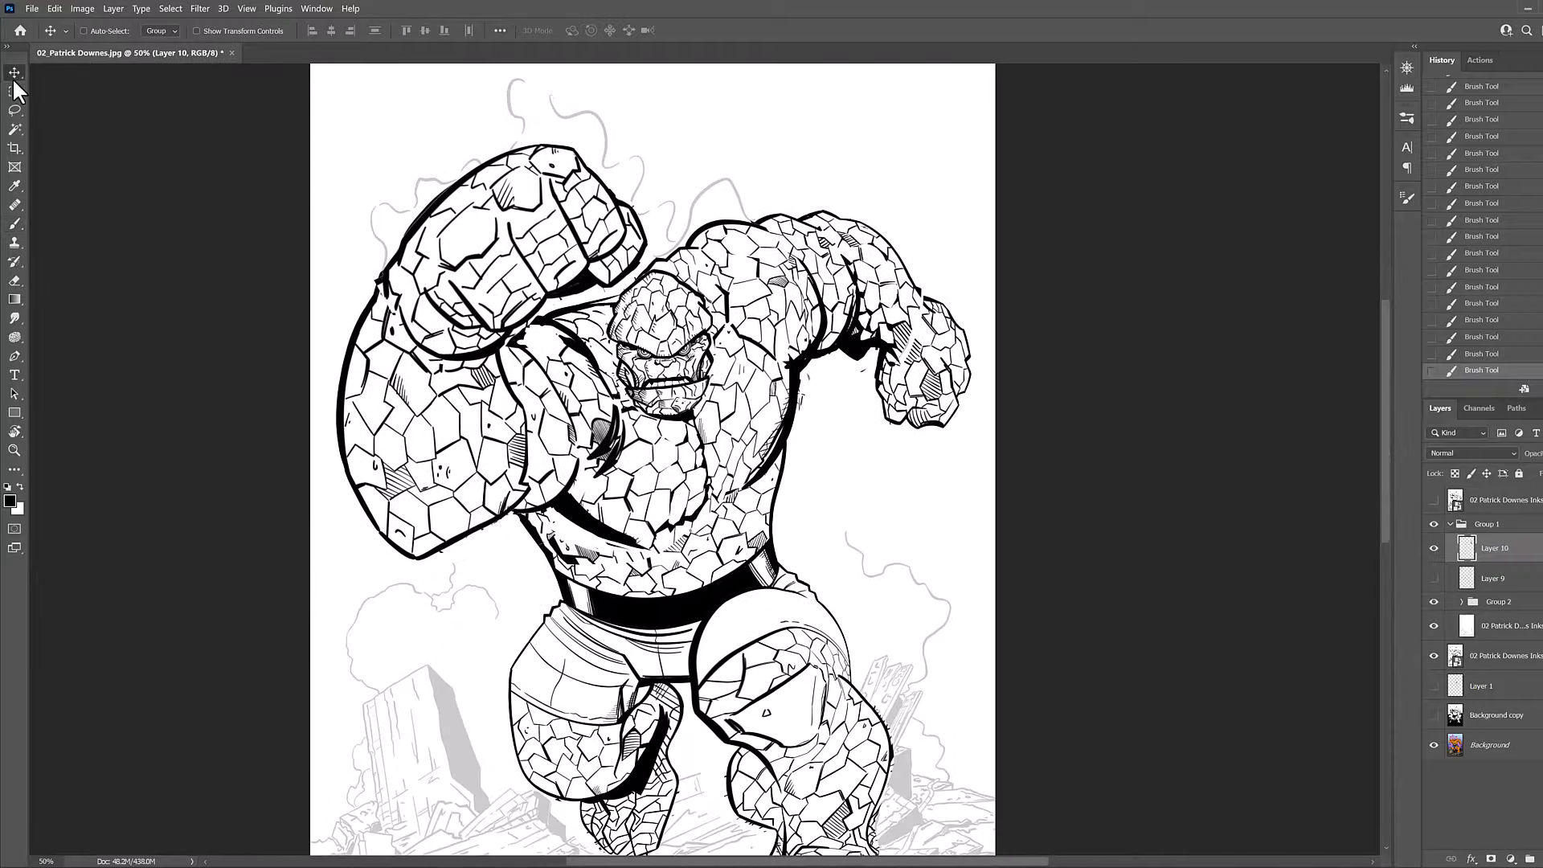
pyautogui.keyDown('alt'); pyautogui.click(739, 462); pyautogui.keyUp('alt')
pyautogui.keyDown('ctrl'); pyautogui.click(646, 367); pyautogui.keyUp('ctrl')
pyautogui.keyDown('ctrl'); pyautogui.click(645, 367); pyautogui.keyUp('ctrl')
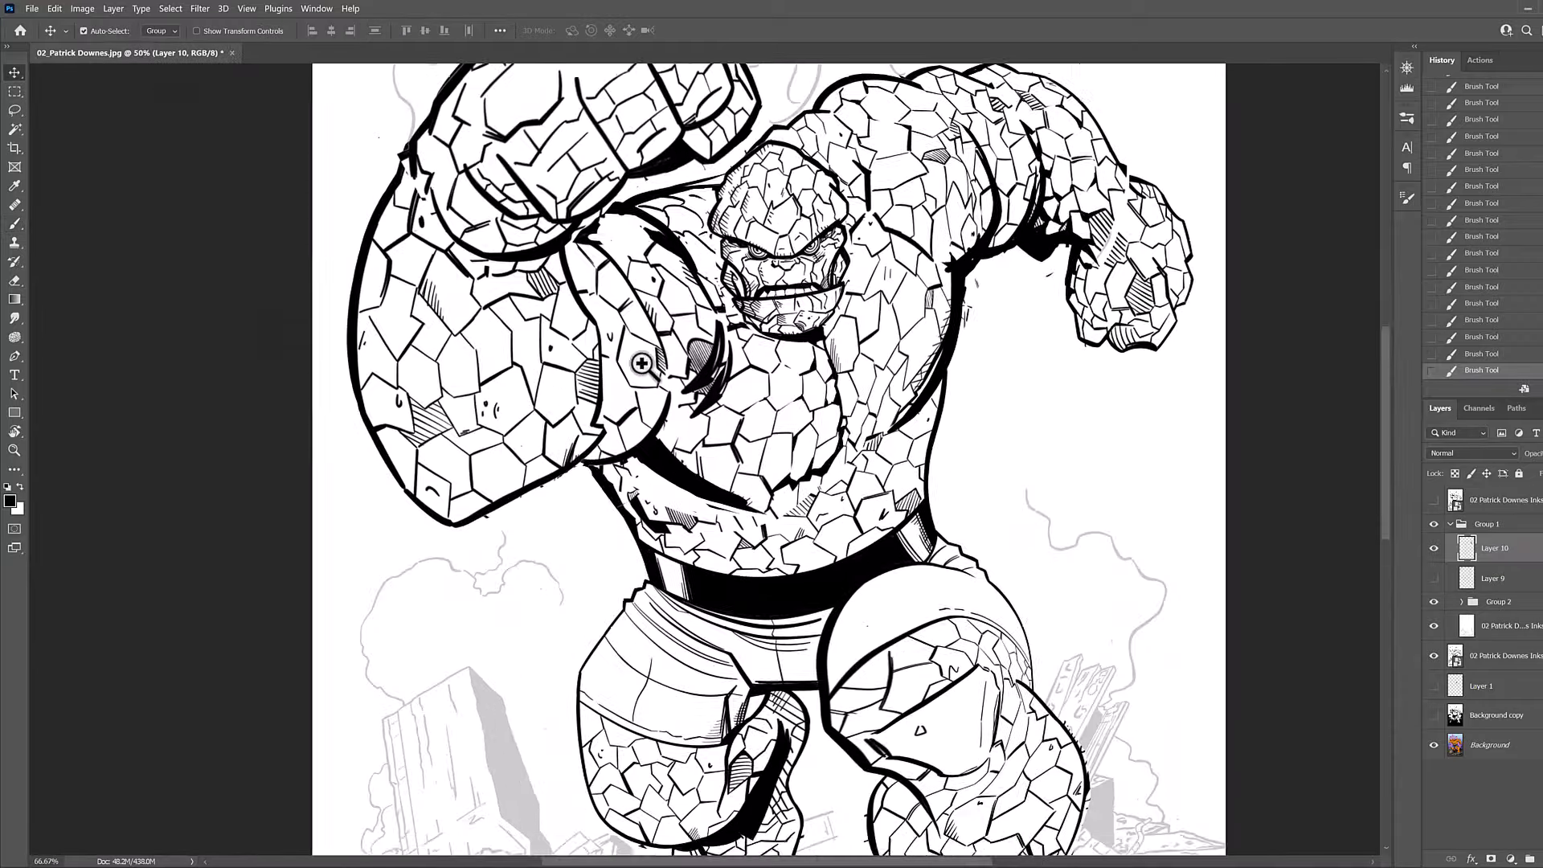
pyautogui.moveTo(465, 333); pyautogui.dragTo(607, 483)
pyautogui.keyDown('ctrl'); pyautogui.click(603, 481); pyautogui.keyUp('ctrl')
pyautogui.scroll(-1, 595, 570)
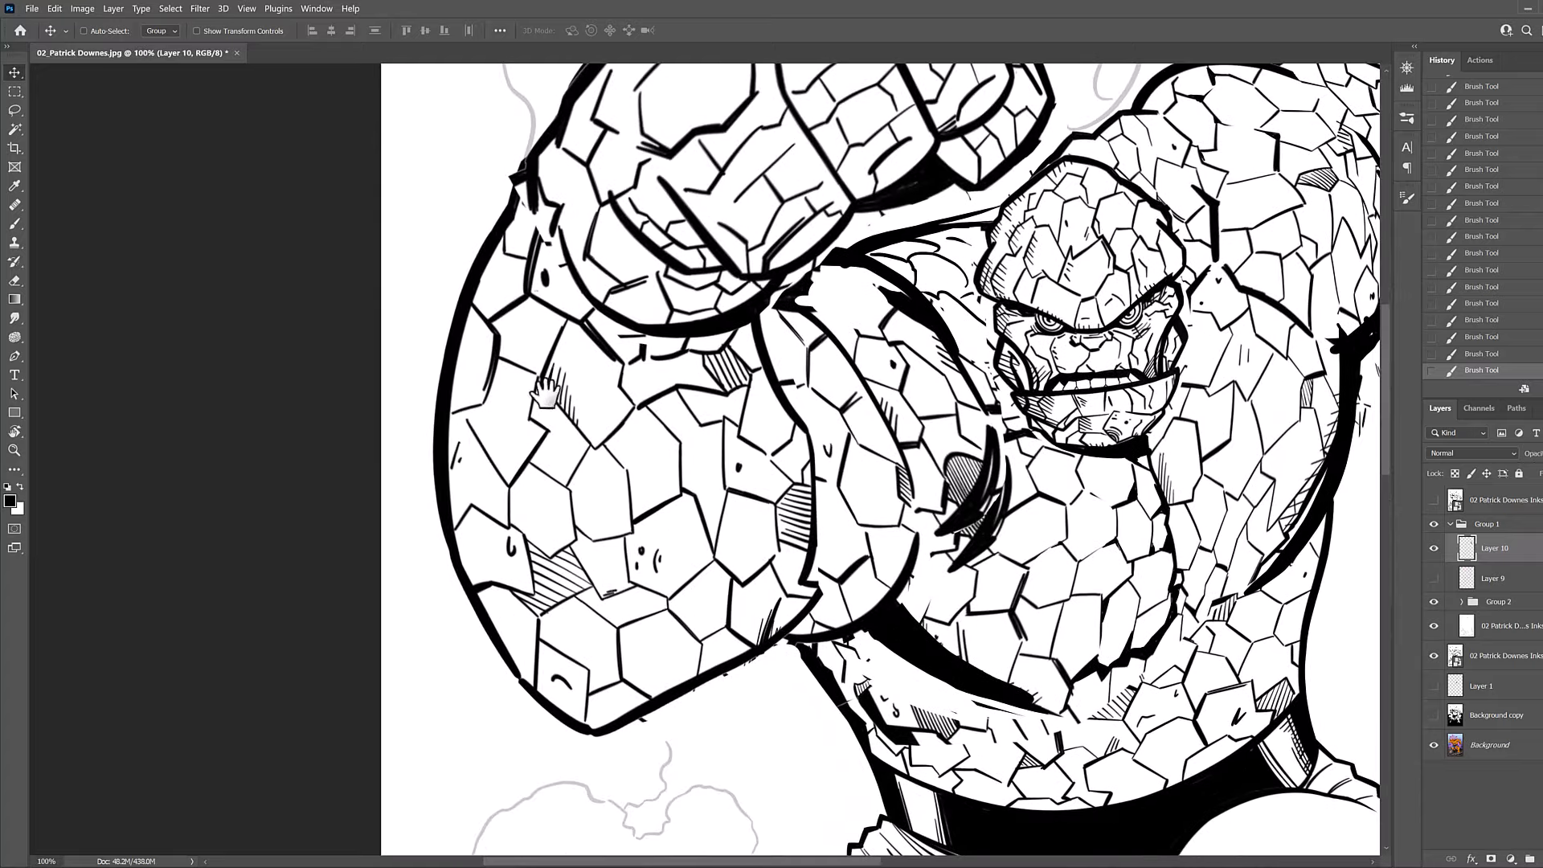
pyautogui.moveTo(539, 426); pyautogui.dragTo(490, 578)
pyautogui.moveTo(690, 659); pyautogui.dragTo(299, 492)
pyautogui.moveTo(741, 480); pyautogui.dragTo(644, 621)
pyautogui.keyDown('alt'); pyautogui.click(916, 522); pyautogui.keyUp('alt')
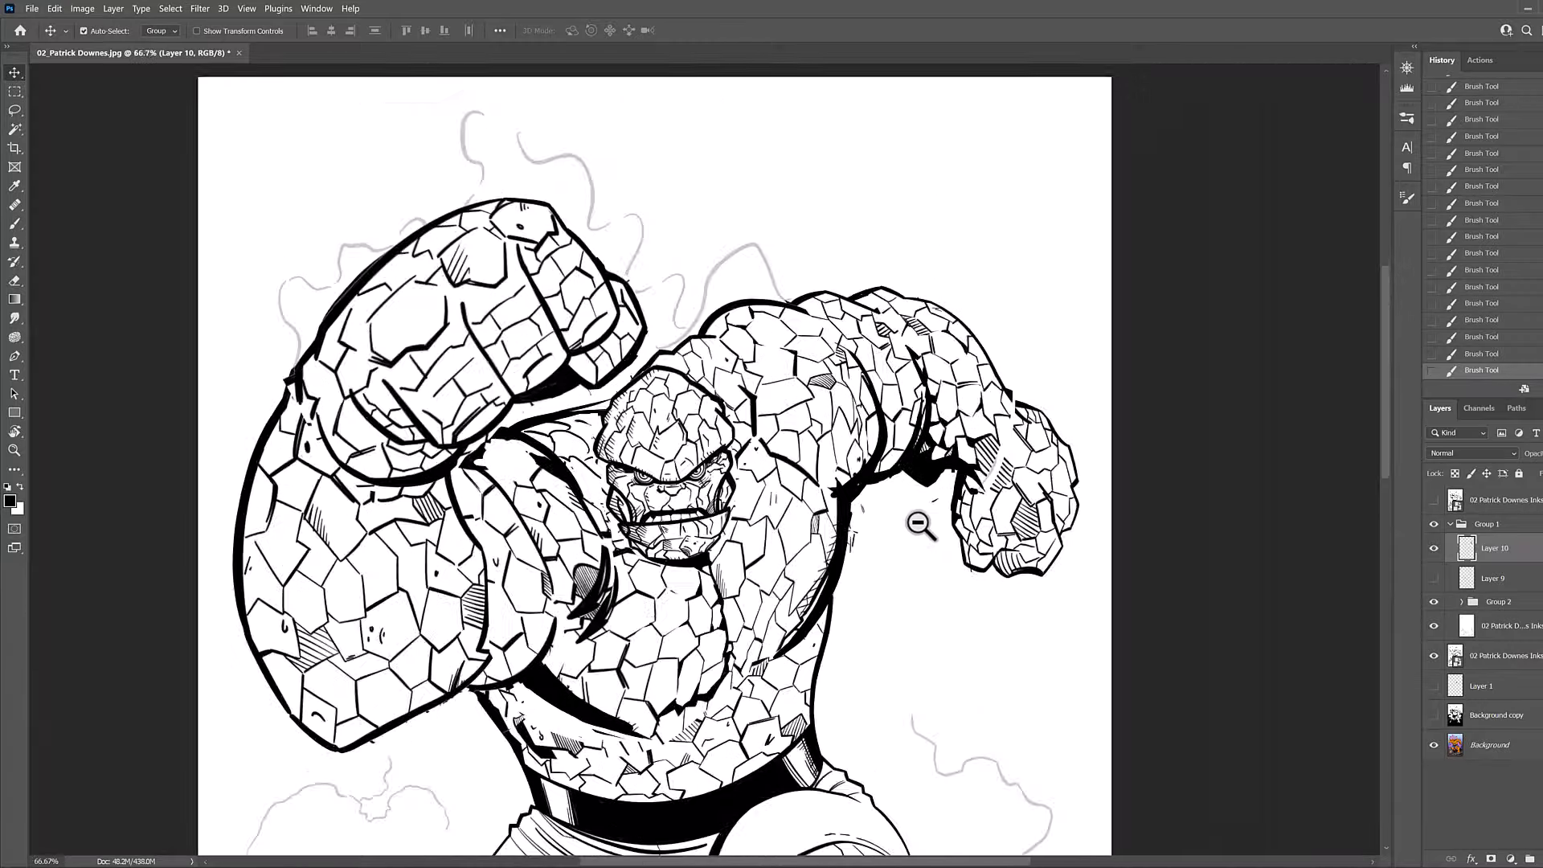
pyautogui.keyDown('alt'); pyautogui.click(916, 522); pyautogui.keyUp('alt')
pyautogui.moveTo(831, 560); pyautogui.dragTo(809, 466)
pyautogui.scroll(-1, 800, 530)
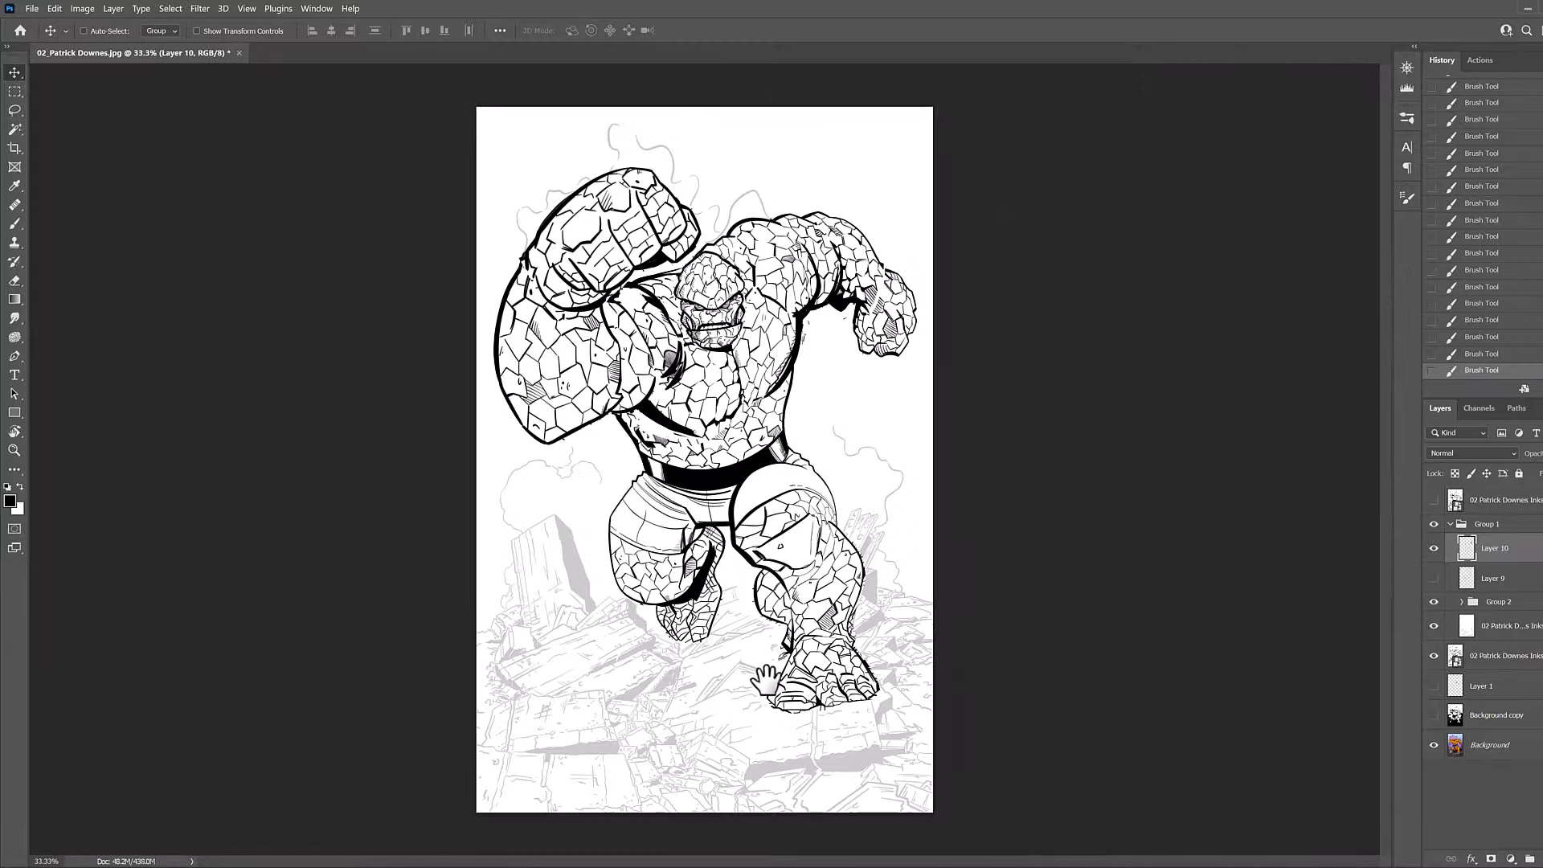
# Compare the redrawn pose with the original inks by showing and hiding the topmost inks layer.
pyautogui.click(1434, 500)
pyautogui.click(1434, 500)
pyautogui.click(1434, 500)
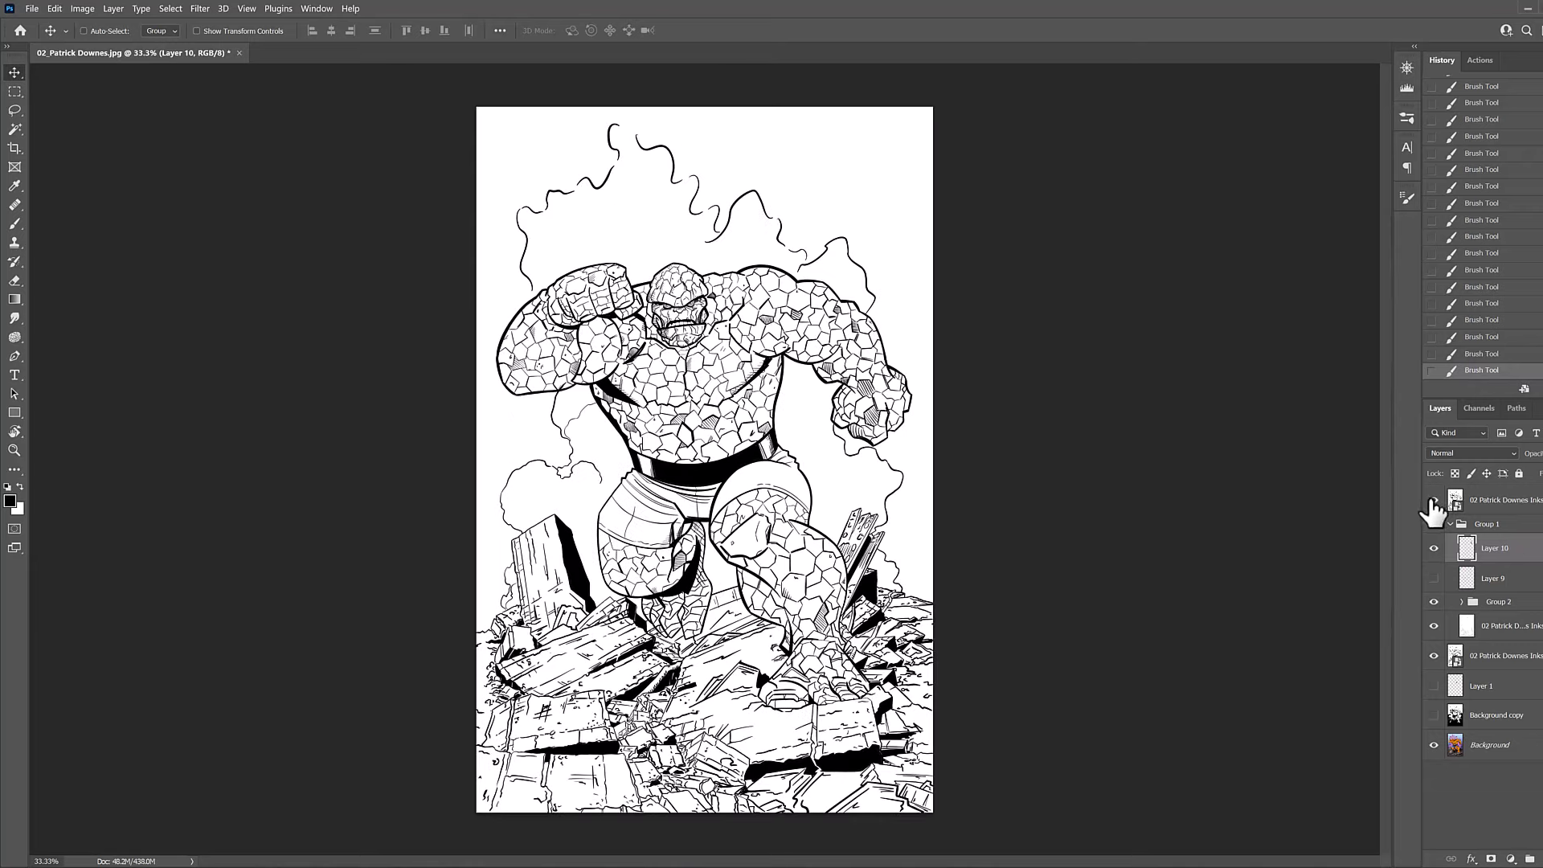
pyautogui.click(1434, 500)
# Collapse Group 1, duplicate the coloured Background layer, and place the copy at the top of the layer stack.
pyautogui.click(1450, 524)
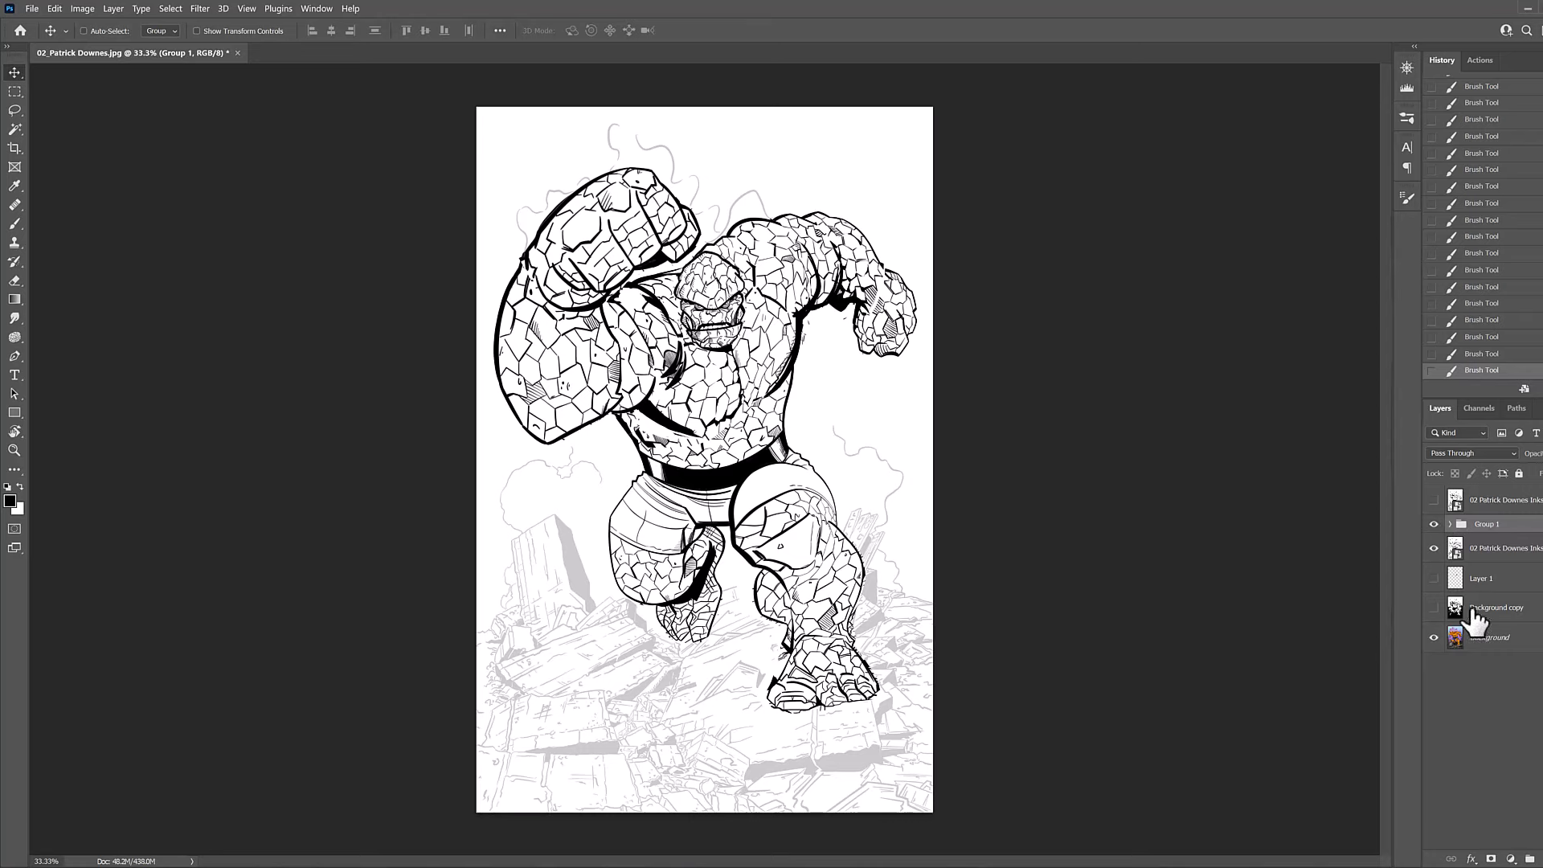
pyautogui.click(1475, 639)
pyautogui.hotkey('ctrl', 'j')
pyautogui.moveTo(1487, 658); pyautogui.dragTo(1458, 507)
# Compare the original coloured artwork with the redrawn pose by toggling the visibility of the Background copy.
pyautogui.click(1434, 500)
pyautogui.click(1434, 500)
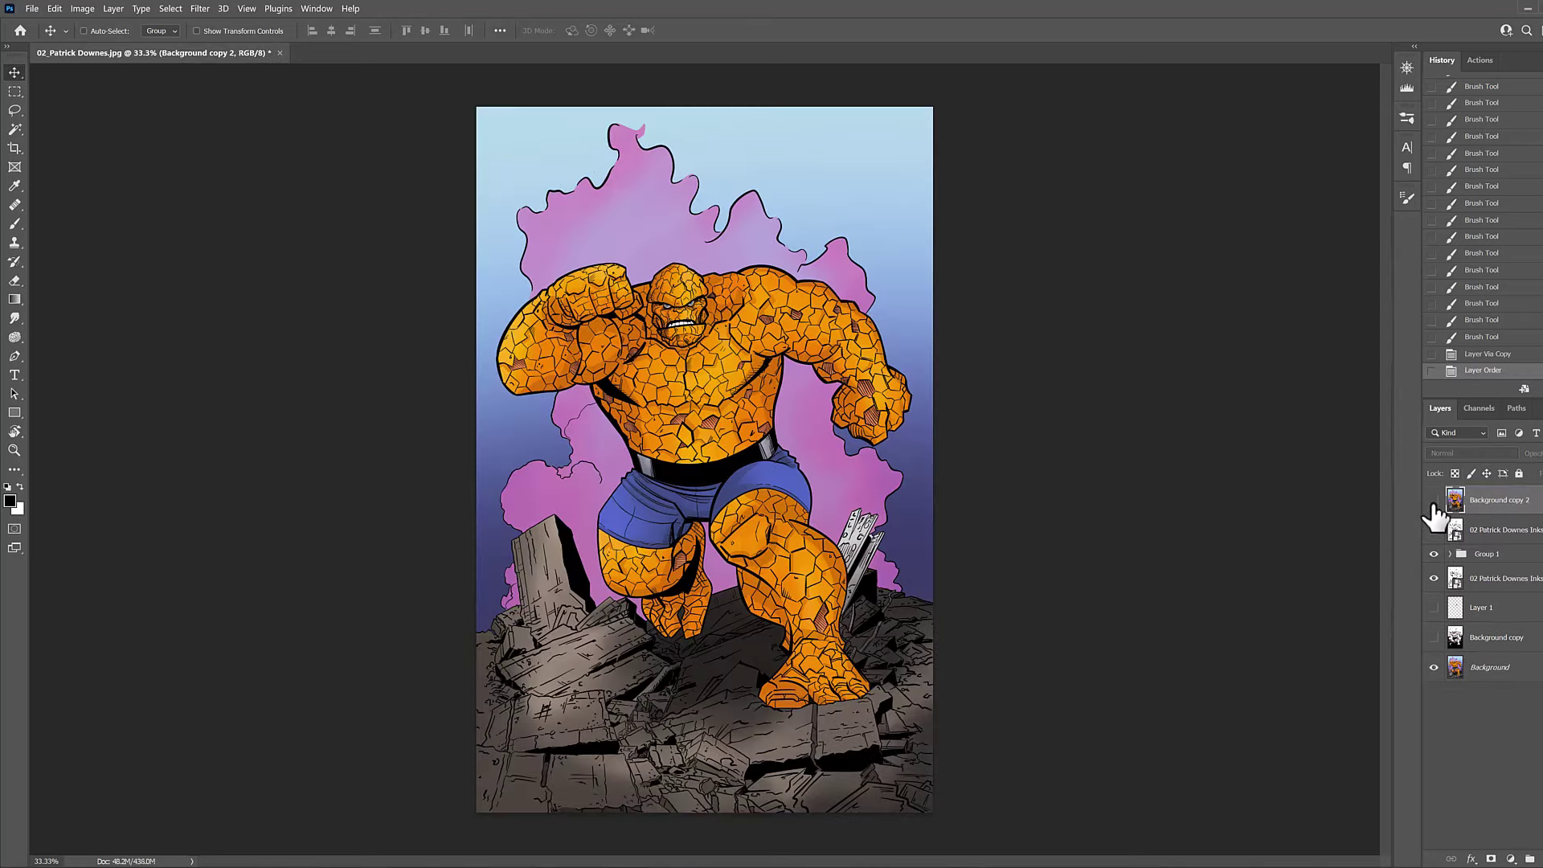
pyautogui.click(1434, 500)
pyautogui.click(1434, 500)
pyautogui.scroll(1, 724, 418)
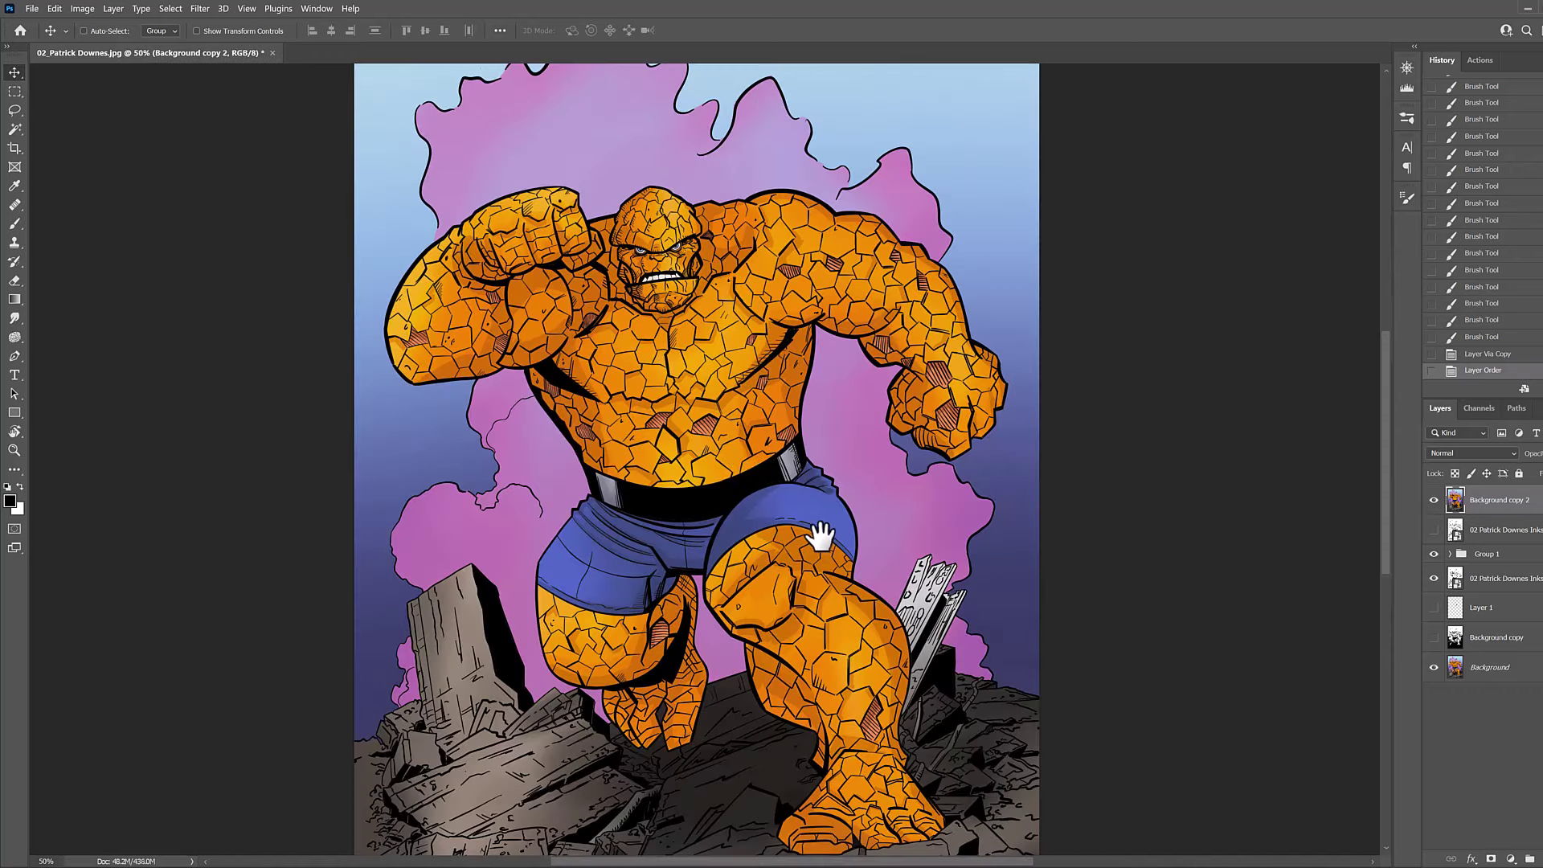
pyautogui.hotkey('ctrl', '-')
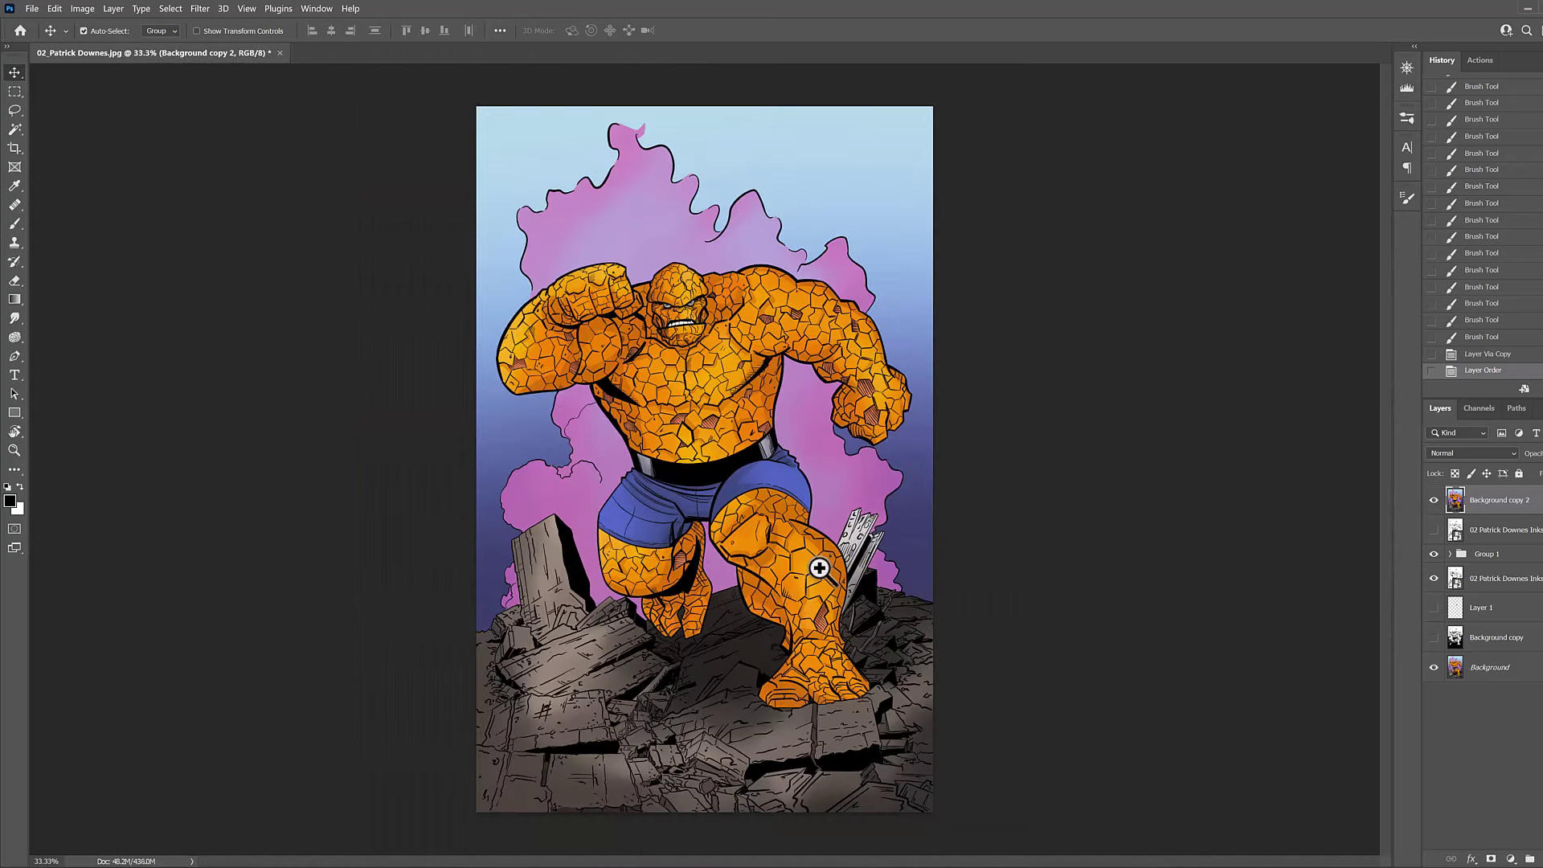
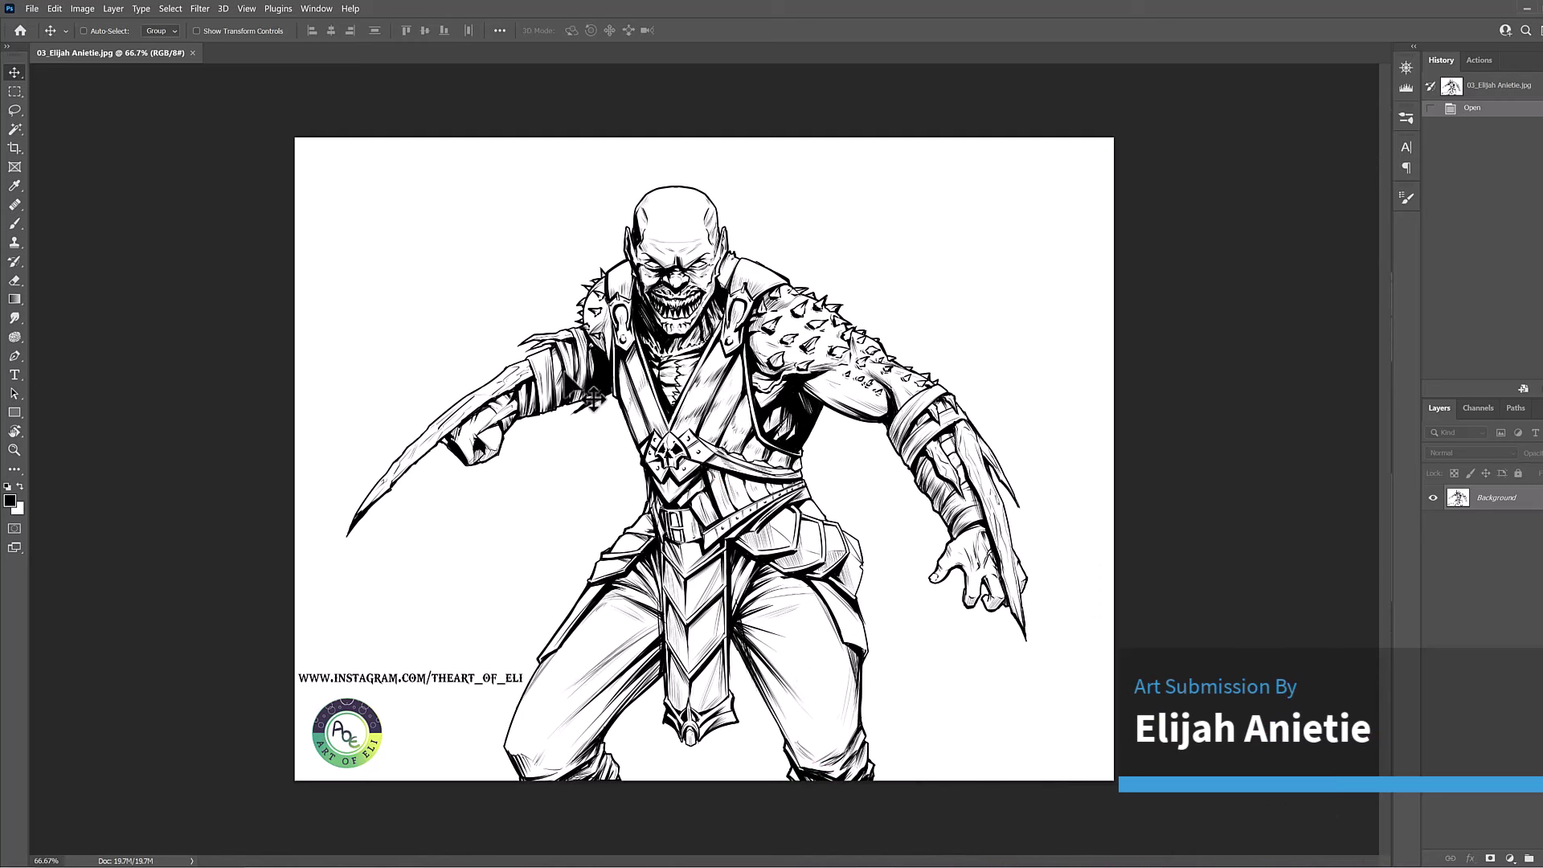
# Examine the submitted bladed-arm warrior drawing, from the overall pose to the face, chest and wrapped forearm.
pyautogui.scroll(1, 683, 381)
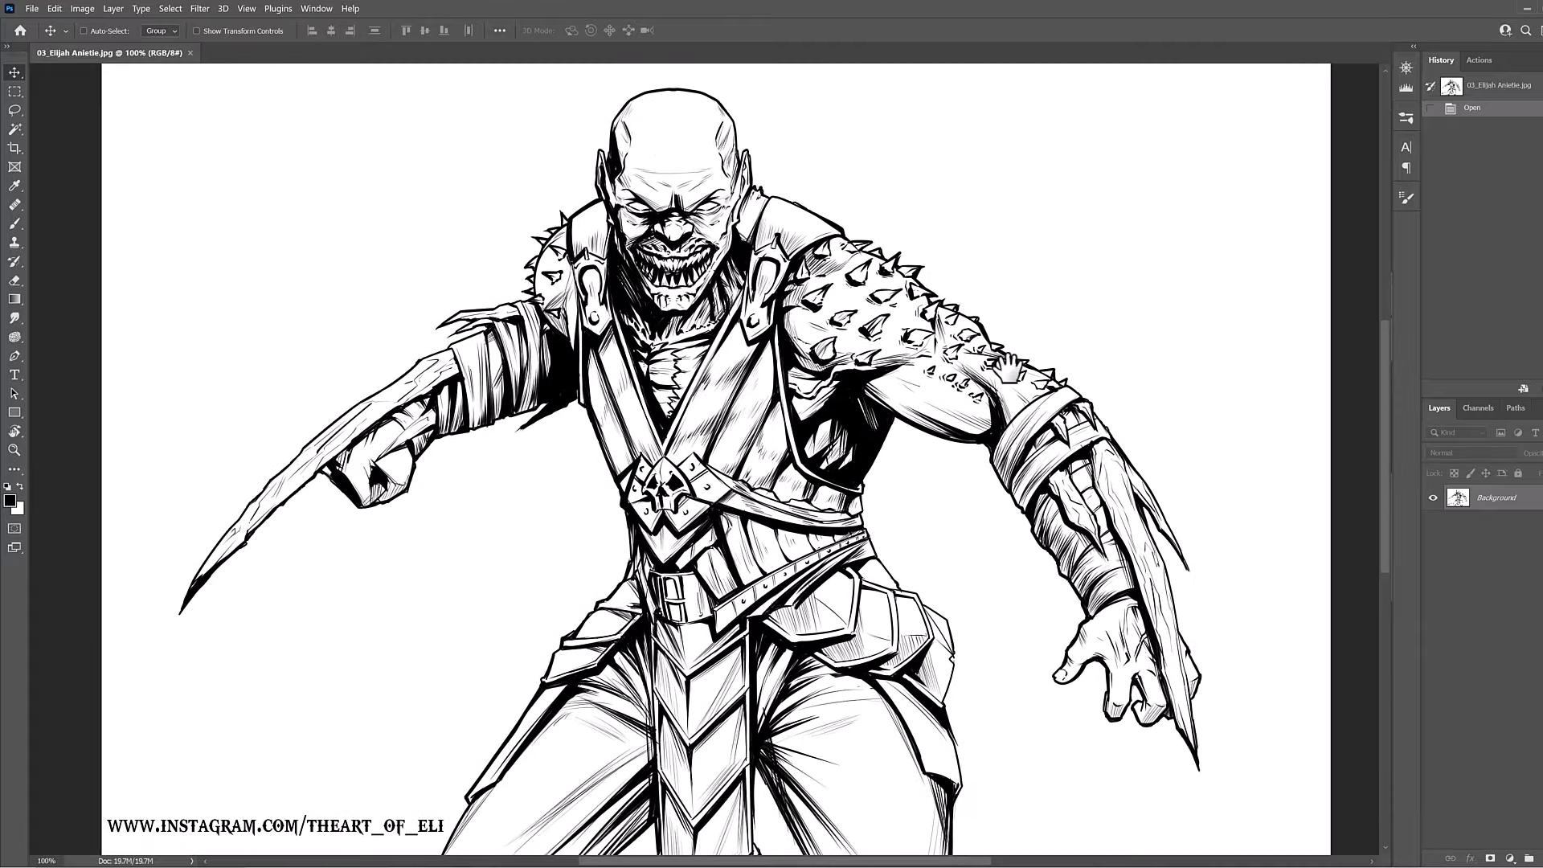
pyautogui.moveTo(723, 259); pyautogui.dragTo(728, 280)
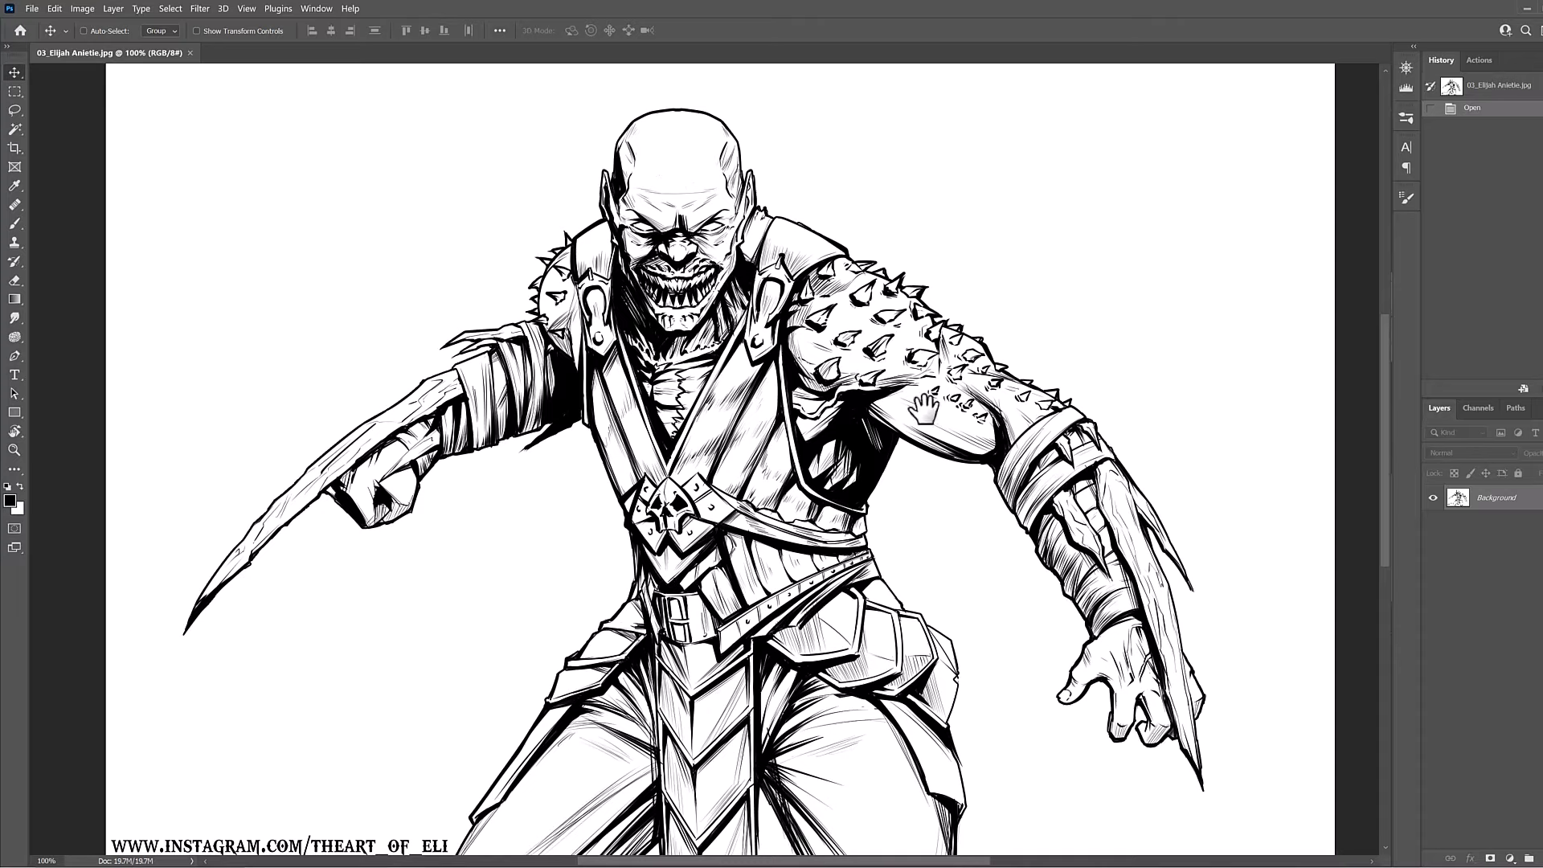
pyautogui.moveTo(839, 671); pyautogui.dragTo(809, 571)
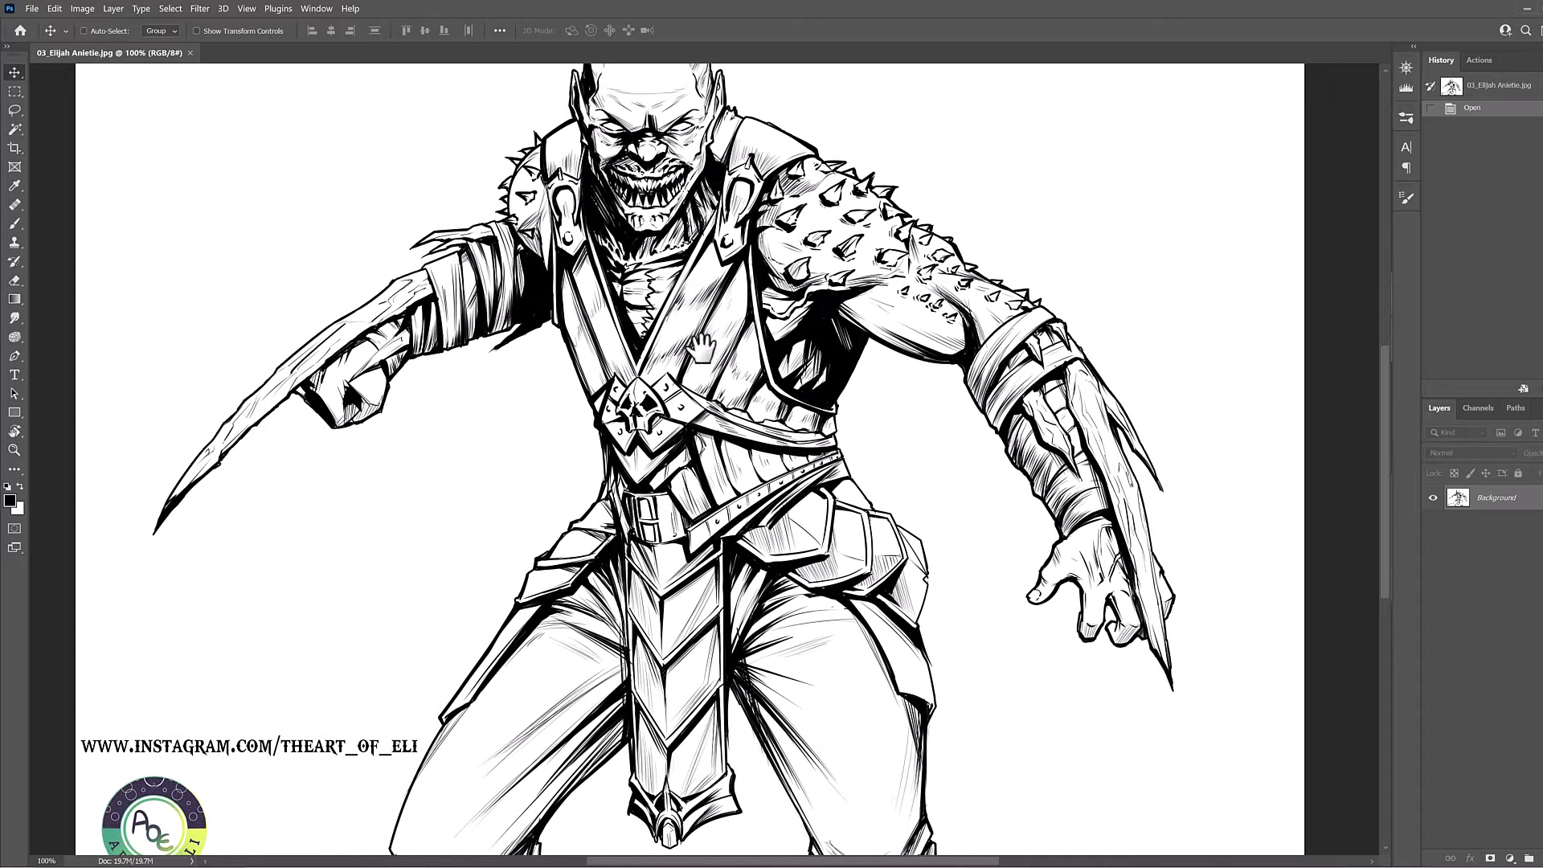
pyautogui.moveTo(603, 280); pyautogui.dragTo(598, 354)
pyautogui.keyDown('ctrl'); pyautogui.click(599, 297); pyautogui.keyUp('ctrl')
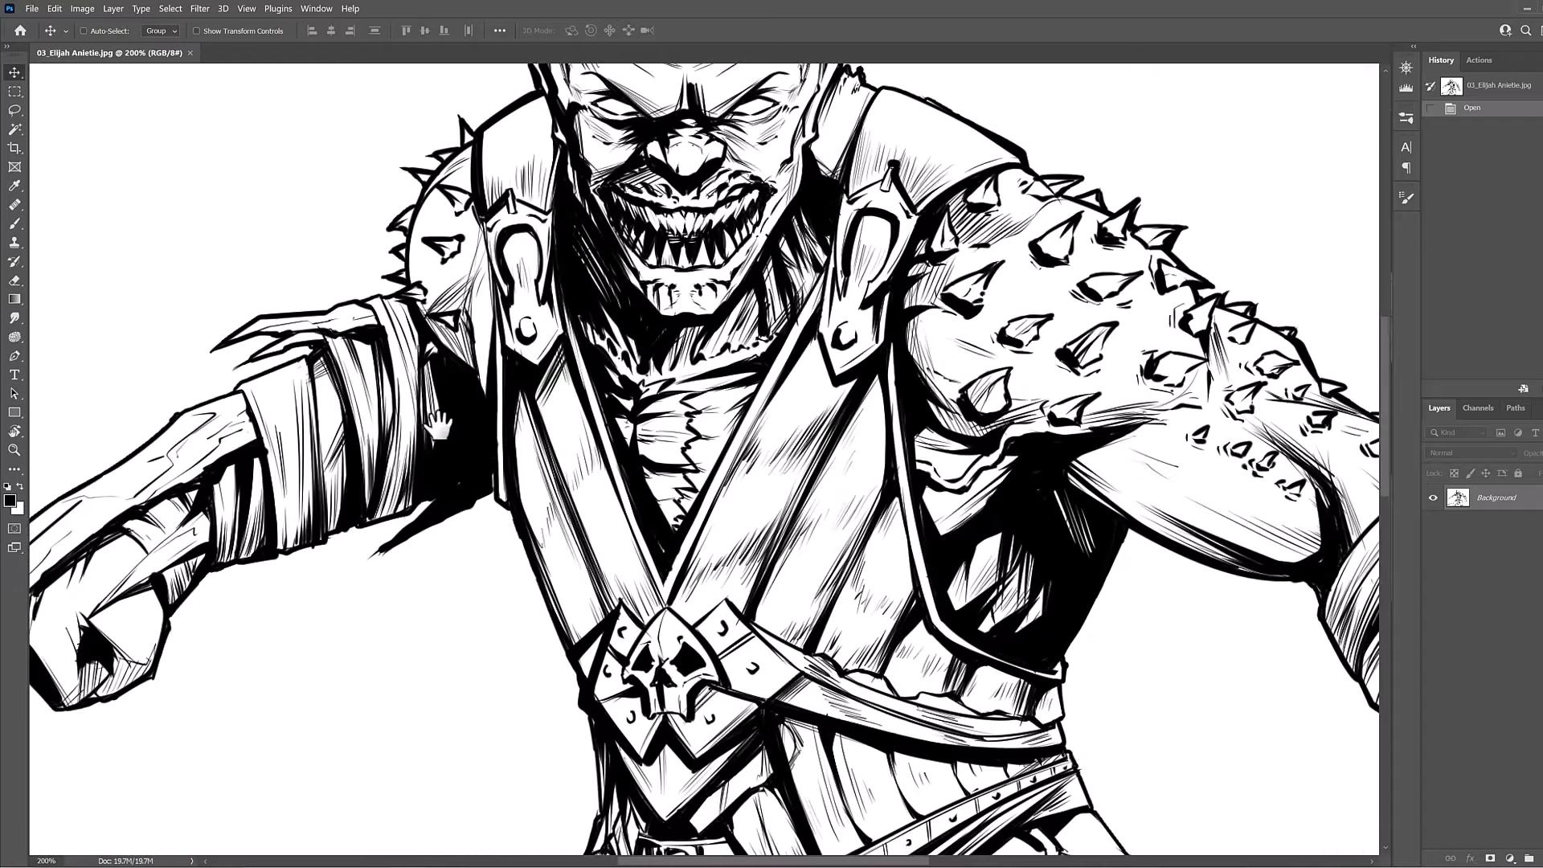
pyautogui.moveTo(441, 426); pyautogui.dragTo(468, 541)
pyautogui.moveTo(721, 545); pyautogui.dragTo(589, 545)
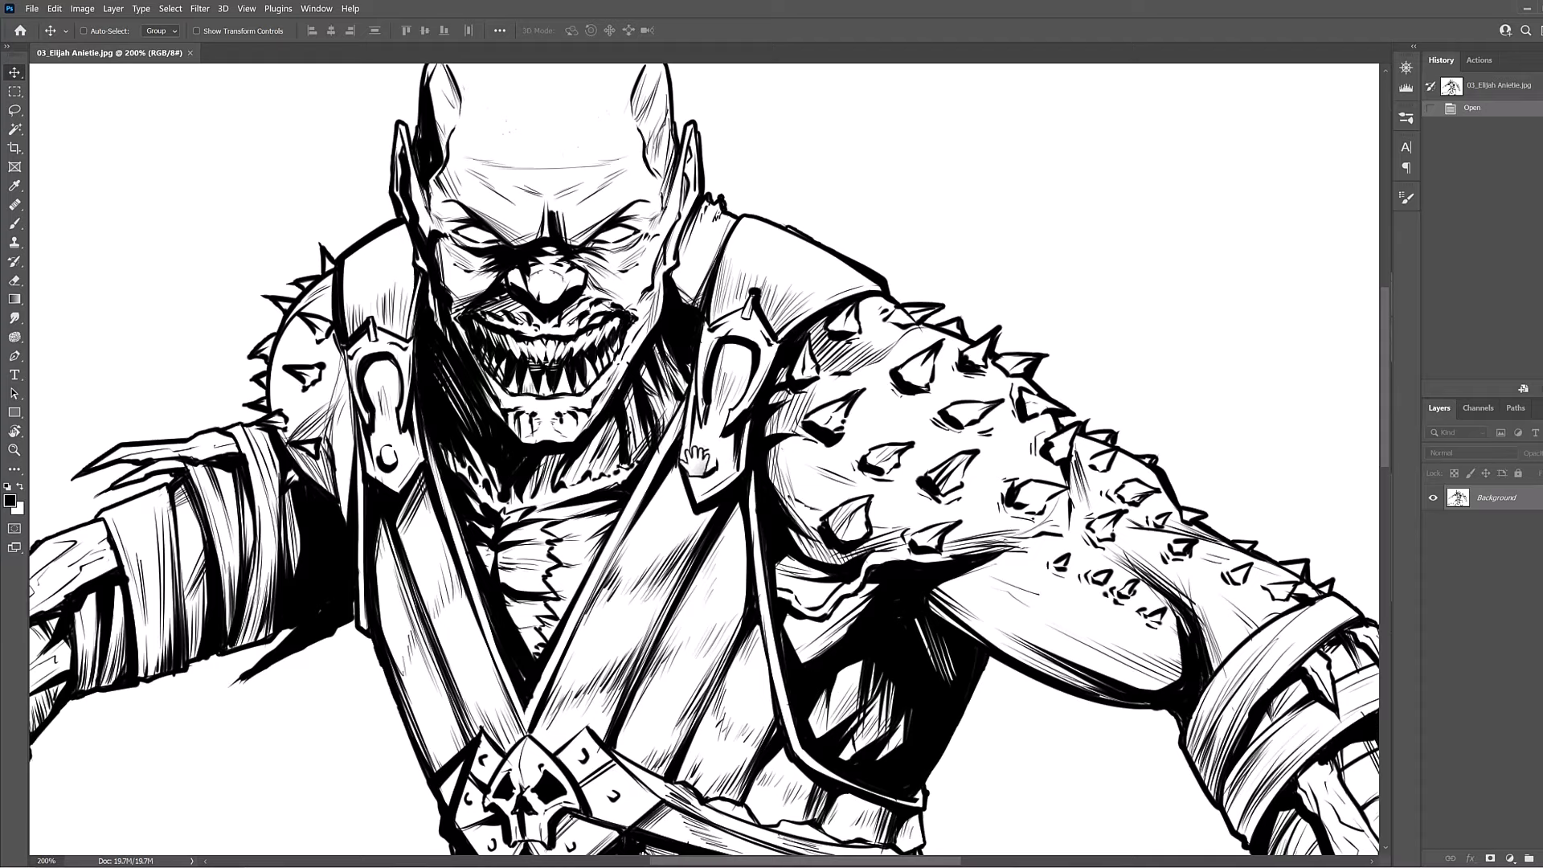
pyautogui.moveTo(878, 580); pyautogui.dragTo(852, 434)
pyautogui.keyDown('alt'); pyautogui.click(779, 533); pyautogui.keyUp('alt')
pyautogui.moveTo(780, 531); pyautogui.dragTo(786, 492)
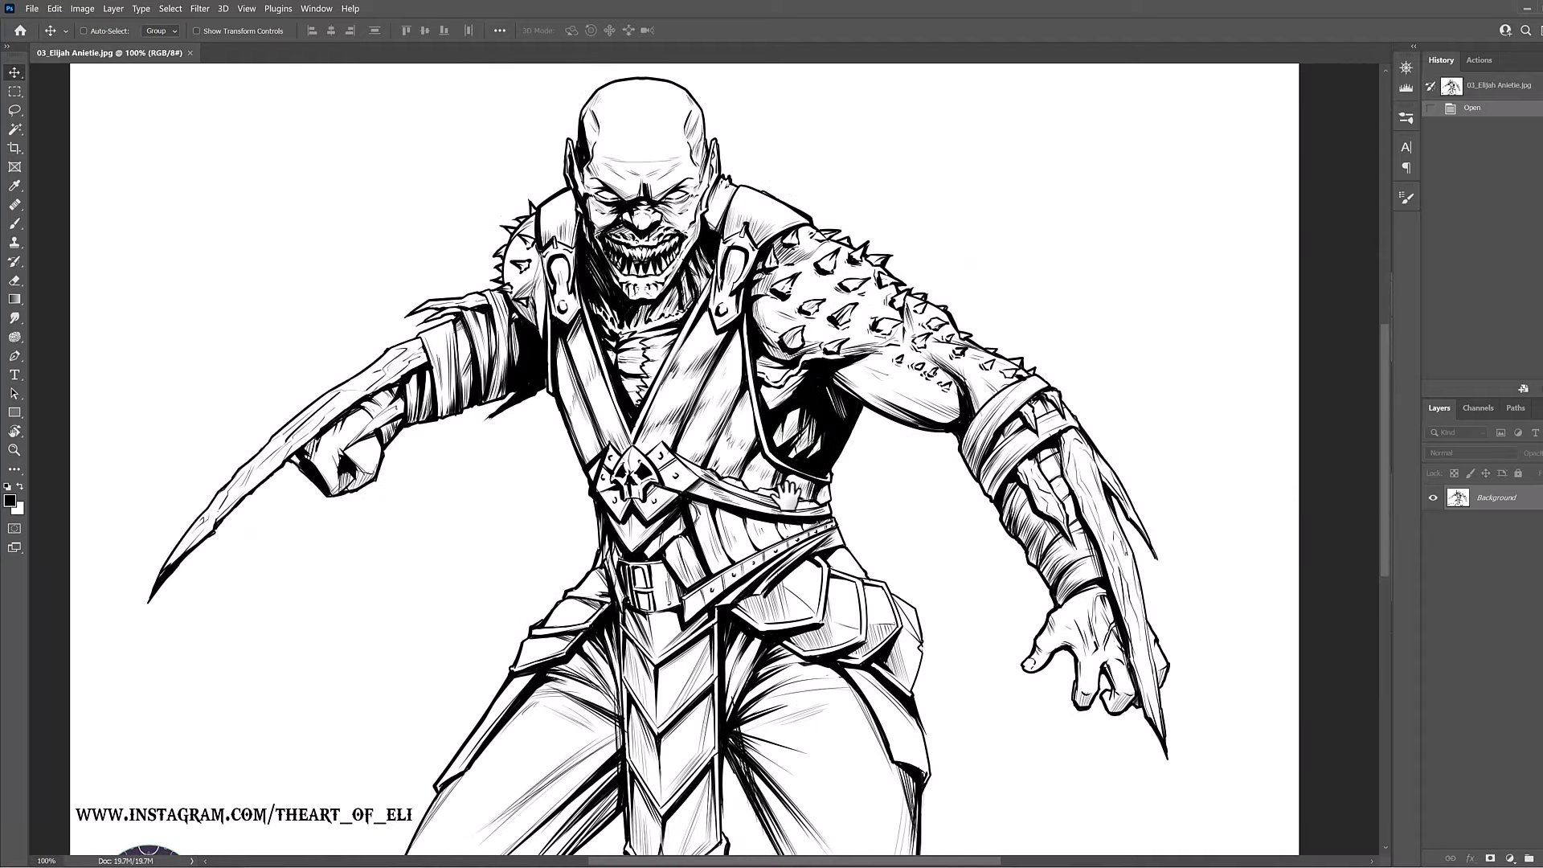
# Examine the warrior's spiked shoulder, underarm shadow, wrapped forearm, and skull belt and waist armour up close.
pyautogui.moveTo(634, 149); pyautogui.dragTo(641, 229)
pyautogui.keyDown('ctrl'); pyautogui.click(732, 294); pyautogui.keyUp('ctrl')
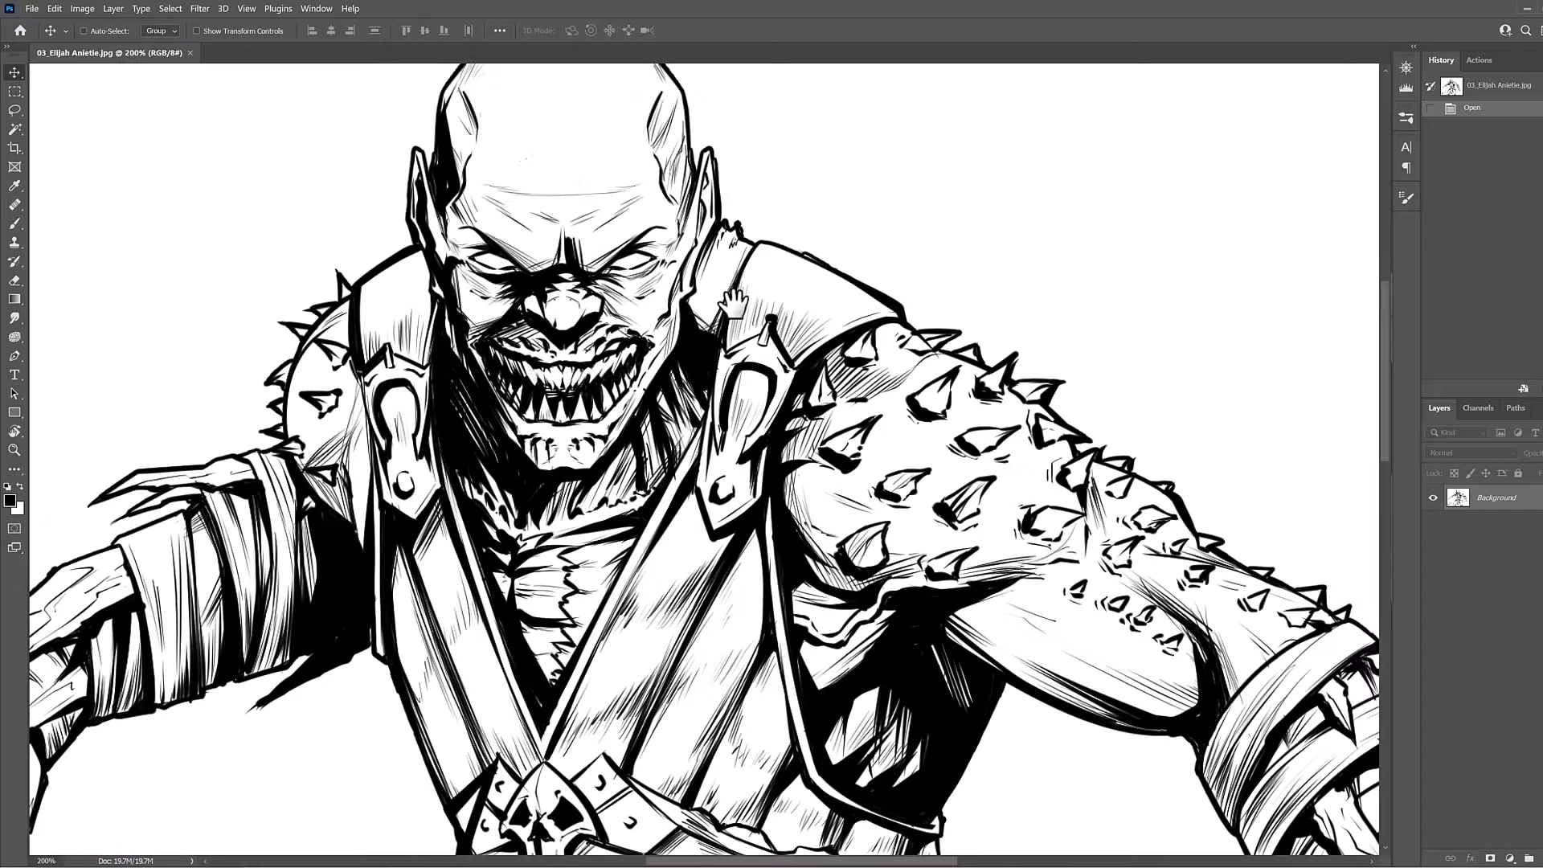
pyautogui.moveTo(810, 487); pyautogui.dragTo(764, 418)
pyautogui.moveTo(948, 486); pyautogui.dragTo(832, 419)
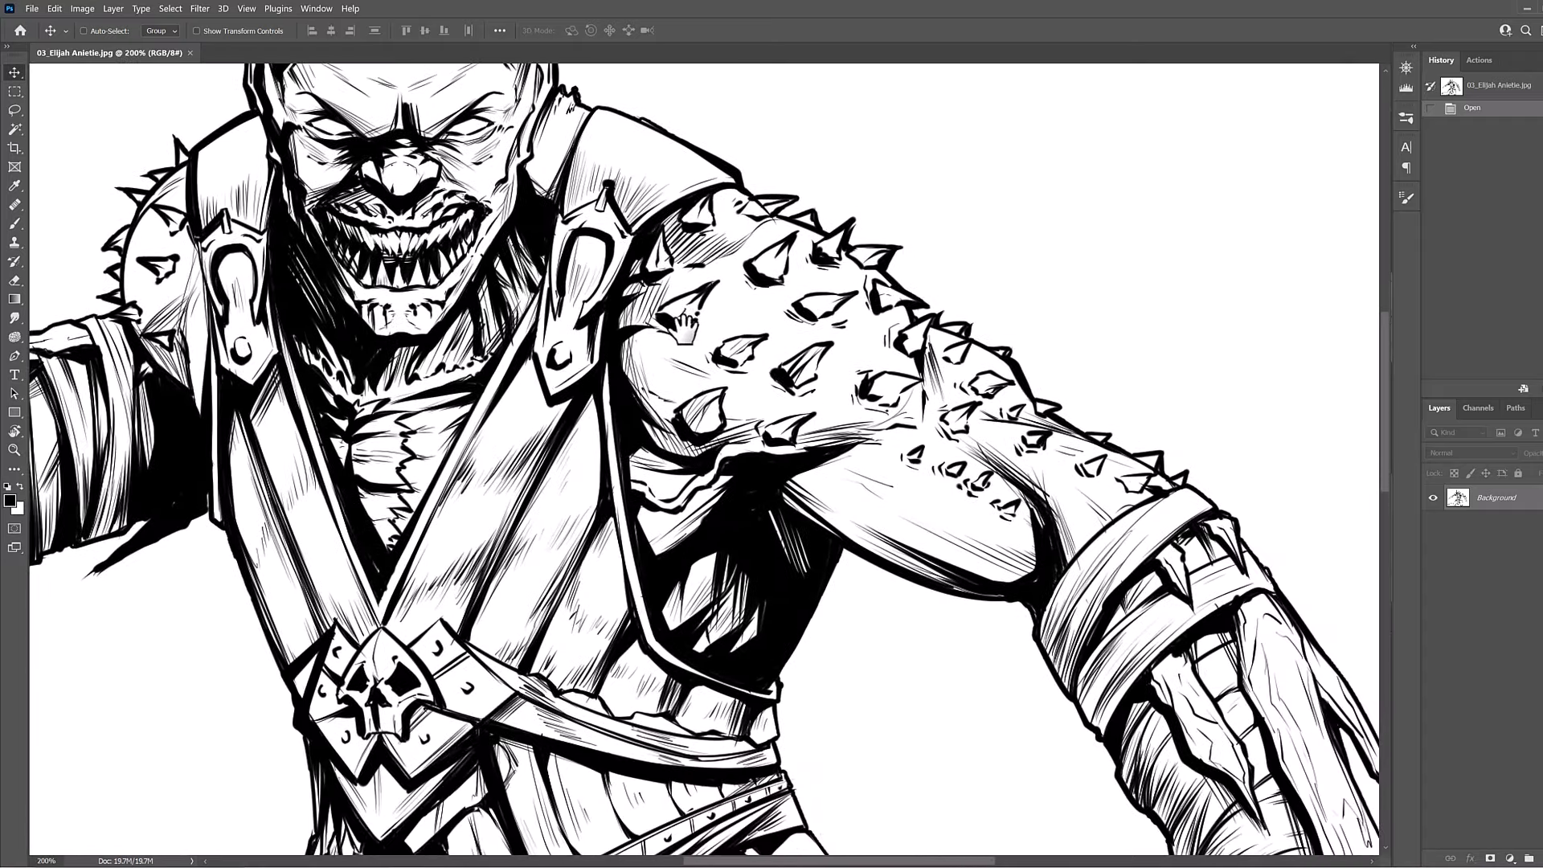
pyautogui.moveTo(830, 280); pyautogui.dragTo(726, 393)
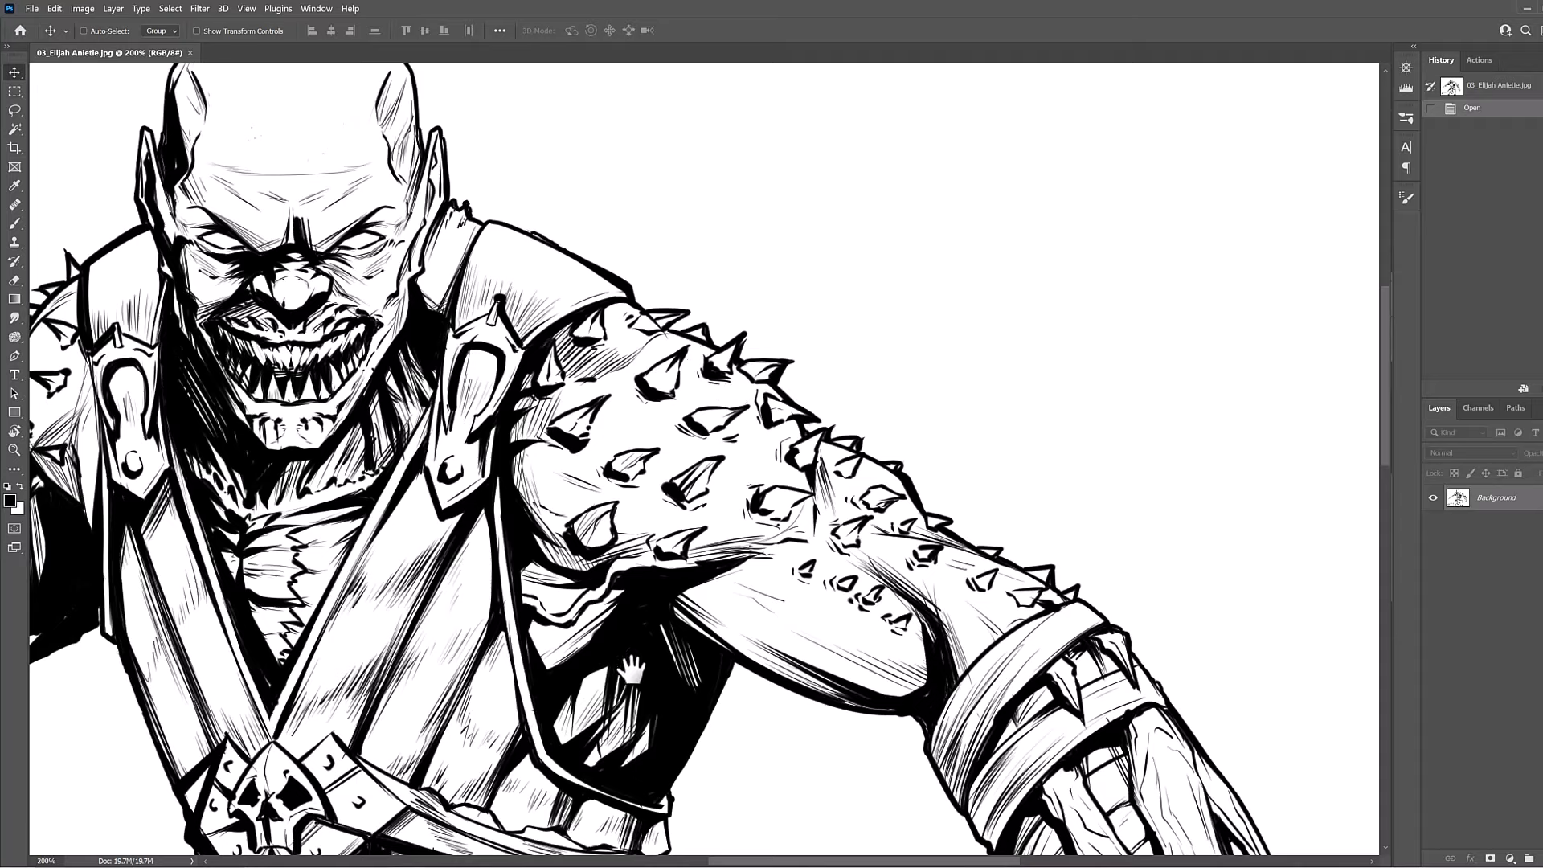
pyautogui.moveTo(584, 643); pyautogui.dragTo(713, 416)
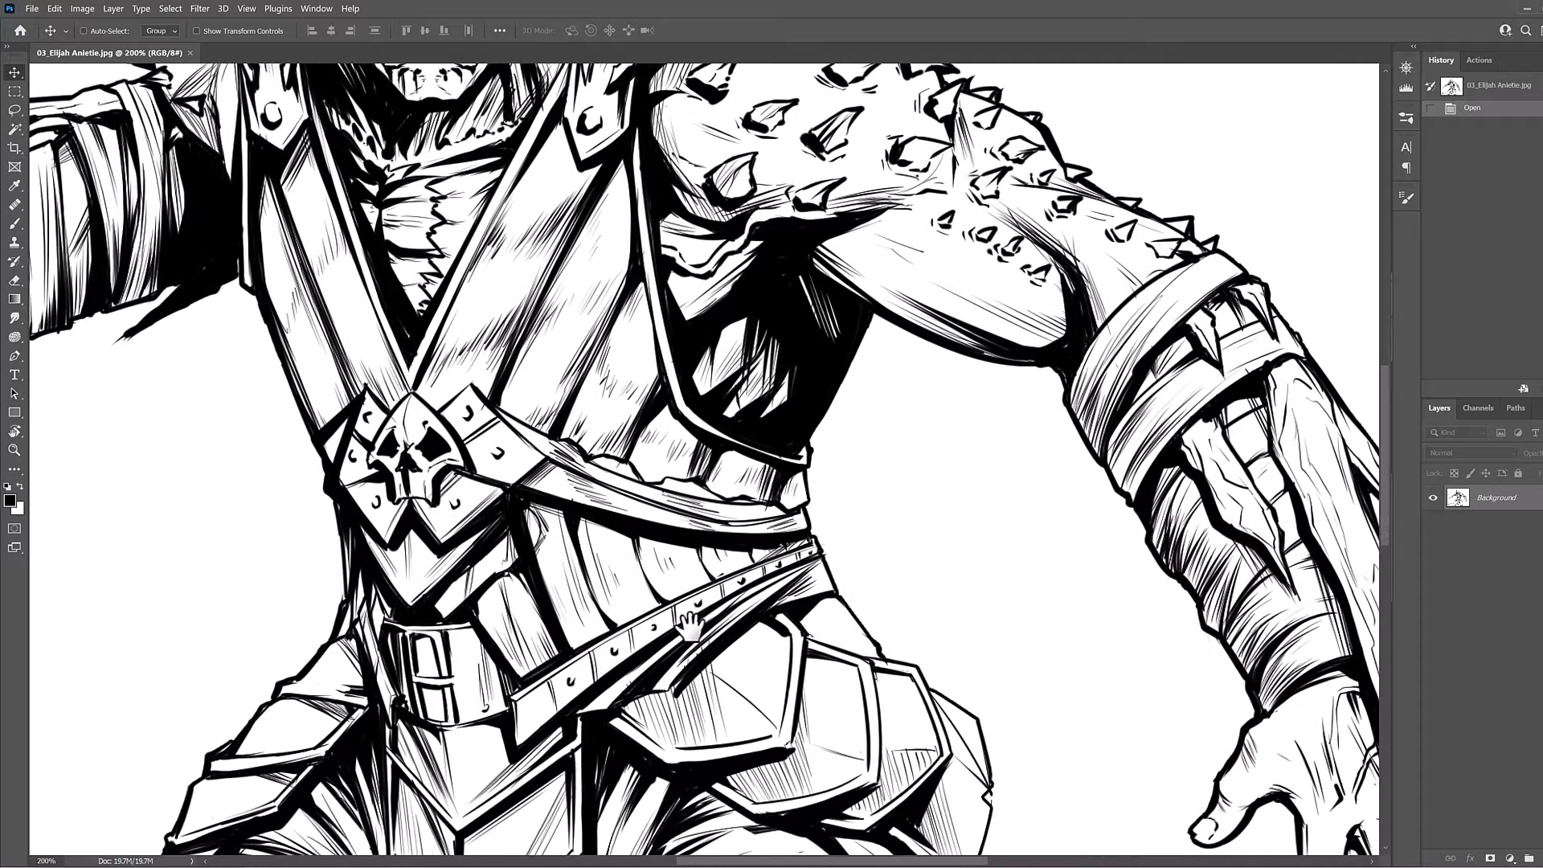
pyautogui.moveTo(631, 719); pyautogui.dragTo(696, 615)
pyautogui.hotkey('ctrl', '-')
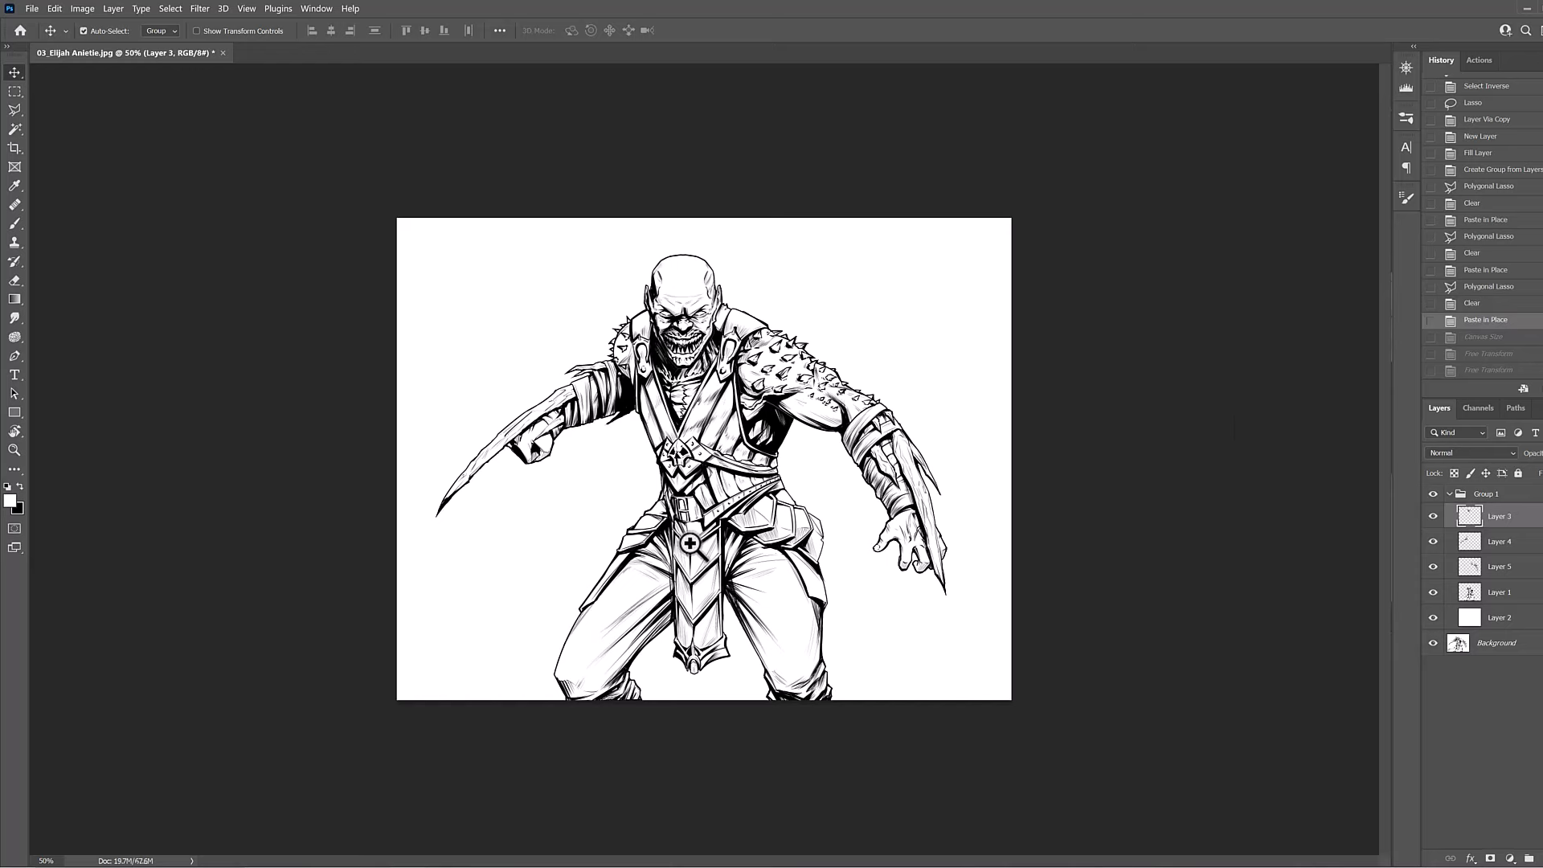
# Inspect the layered version of the warrior, checking the head, arms, chest straps and skull buckle.
pyautogui.hotkey('ctrl', '+')
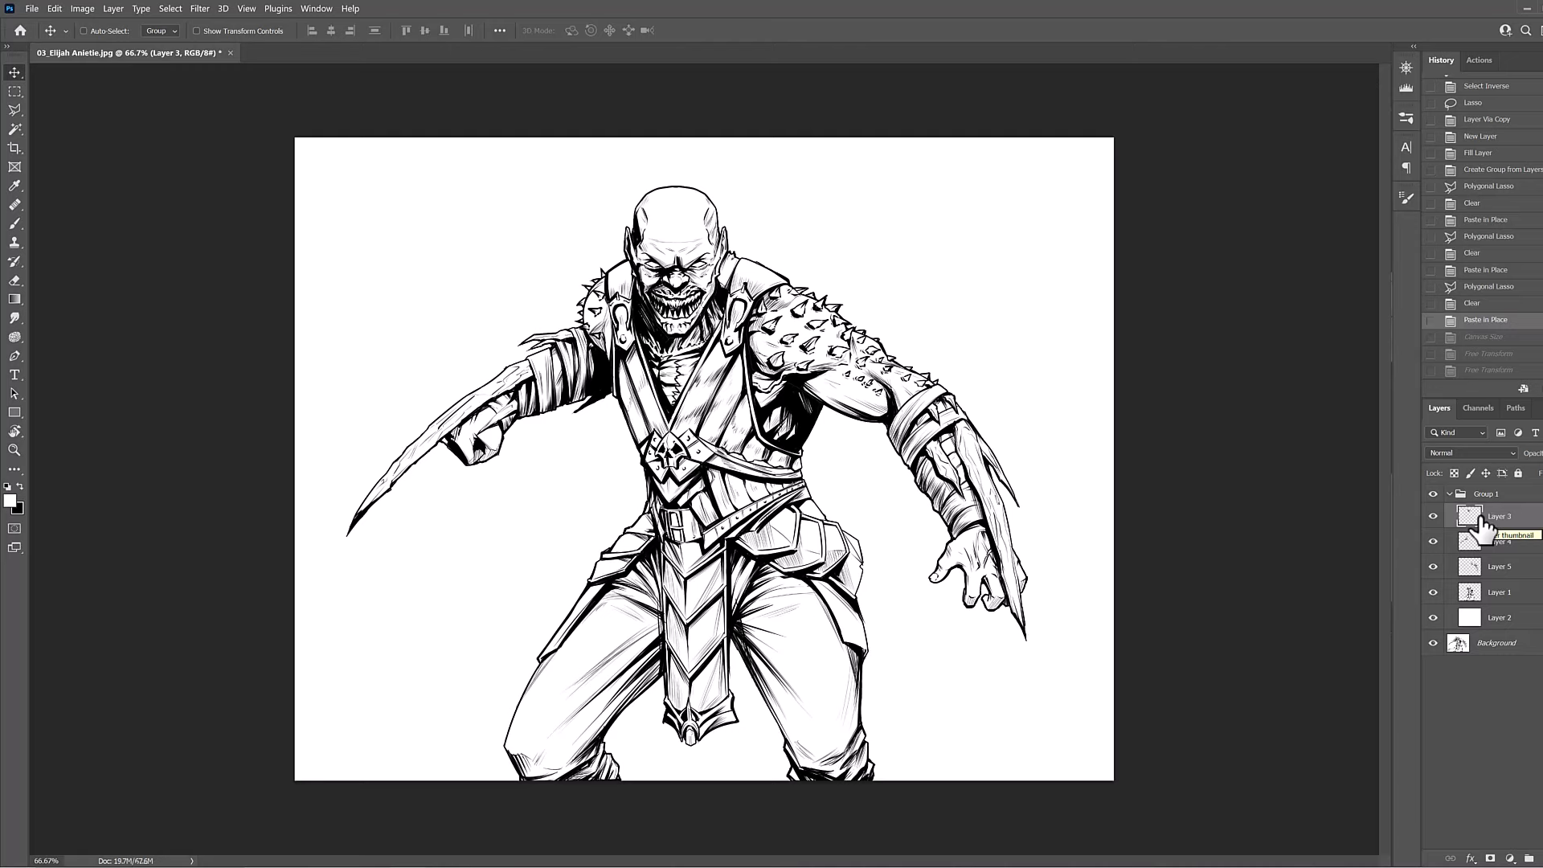
pyautogui.hotkey('ctrl', '+')
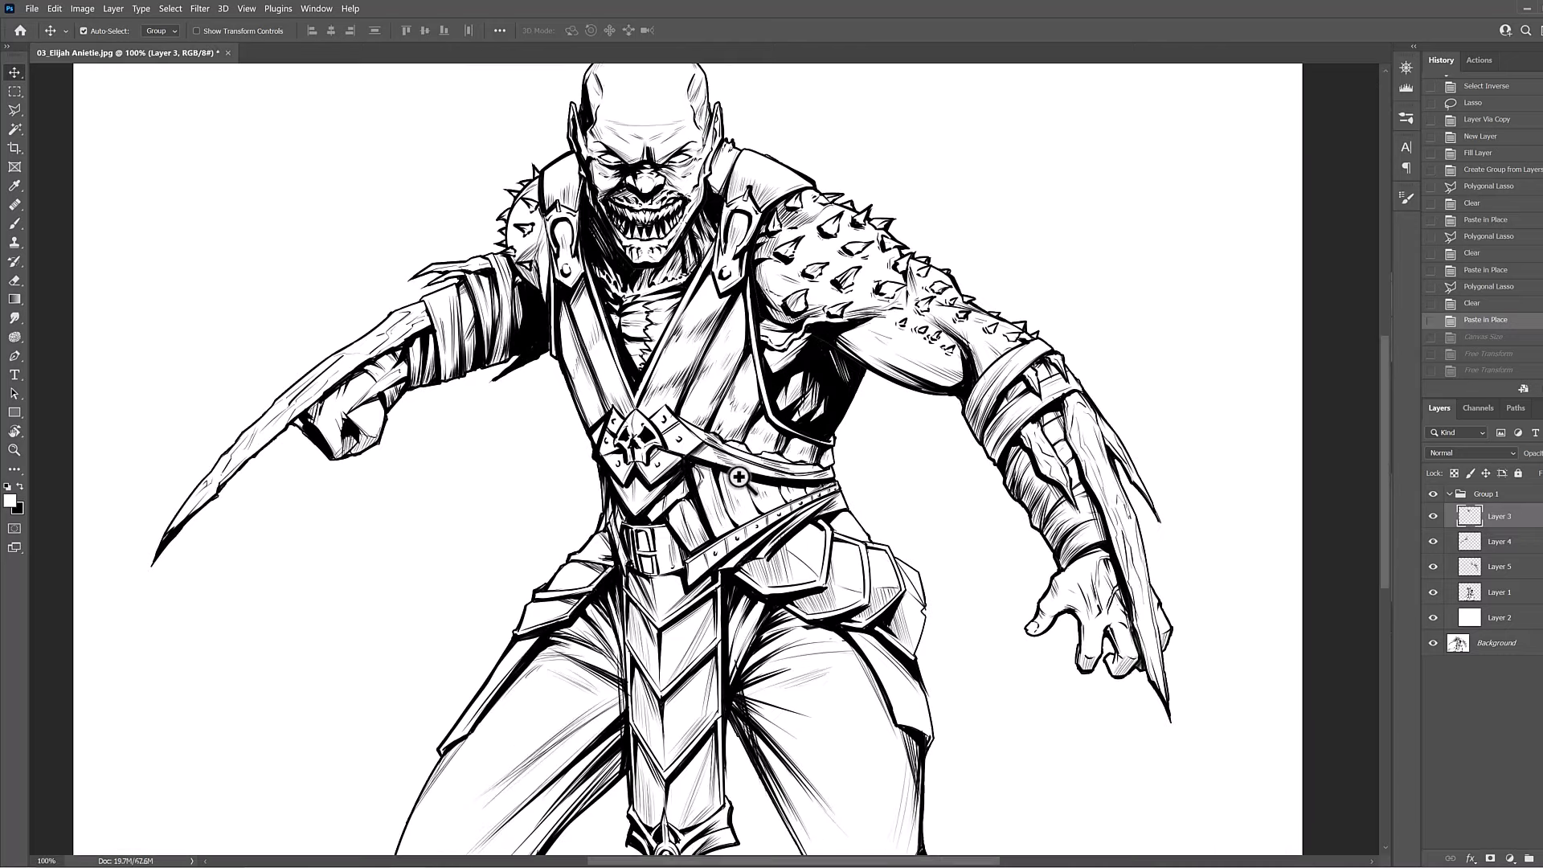
pyautogui.moveTo(721, 620); pyautogui.dragTo(714, 610)
pyautogui.moveTo(715, 250); pyautogui.dragTo(723, 387)
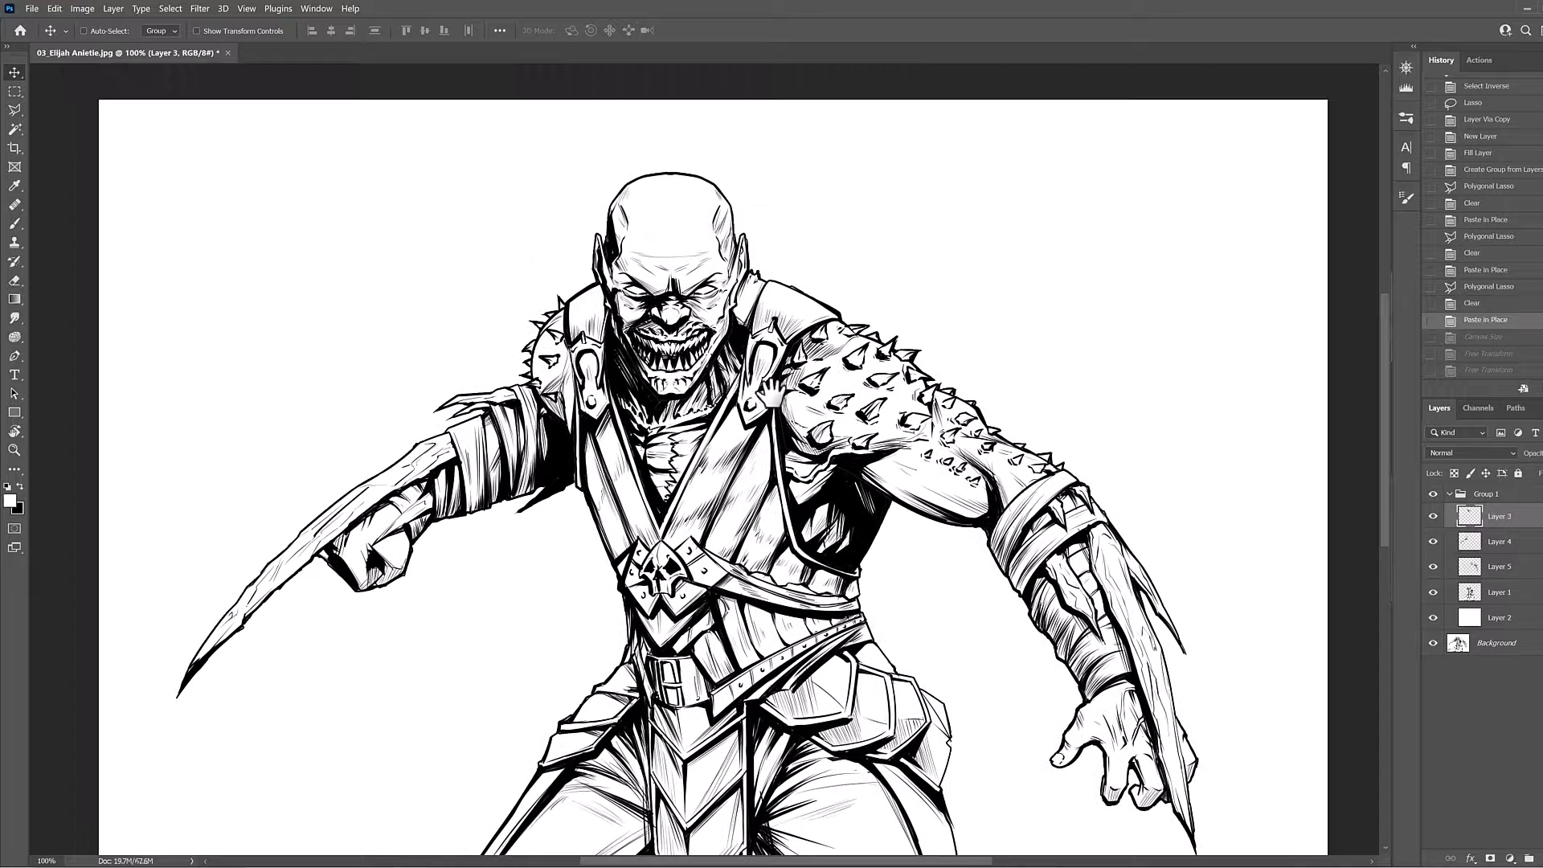
pyautogui.hotkey('ctrl', '+')
pyautogui.moveTo(724, 655); pyautogui.dragTo(730, 549)
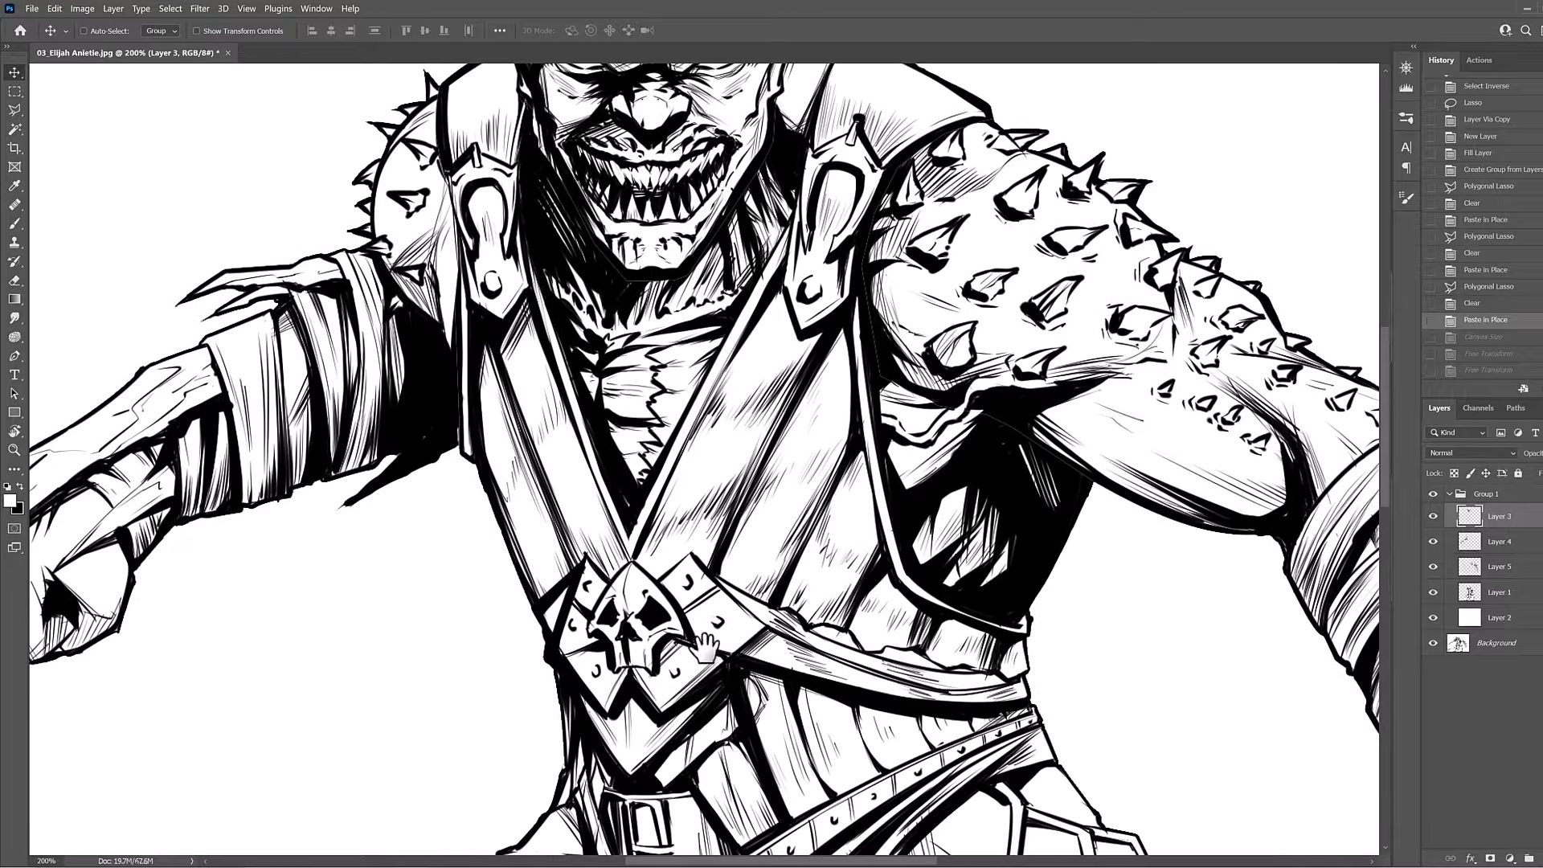
# Check which body parts are separated on Layers 3, 4 and 5 by toggling the visibility of each layer.
pyautogui.hotkey('ctrl', '-')
pyautogui.hotkey('ctrl', '-')
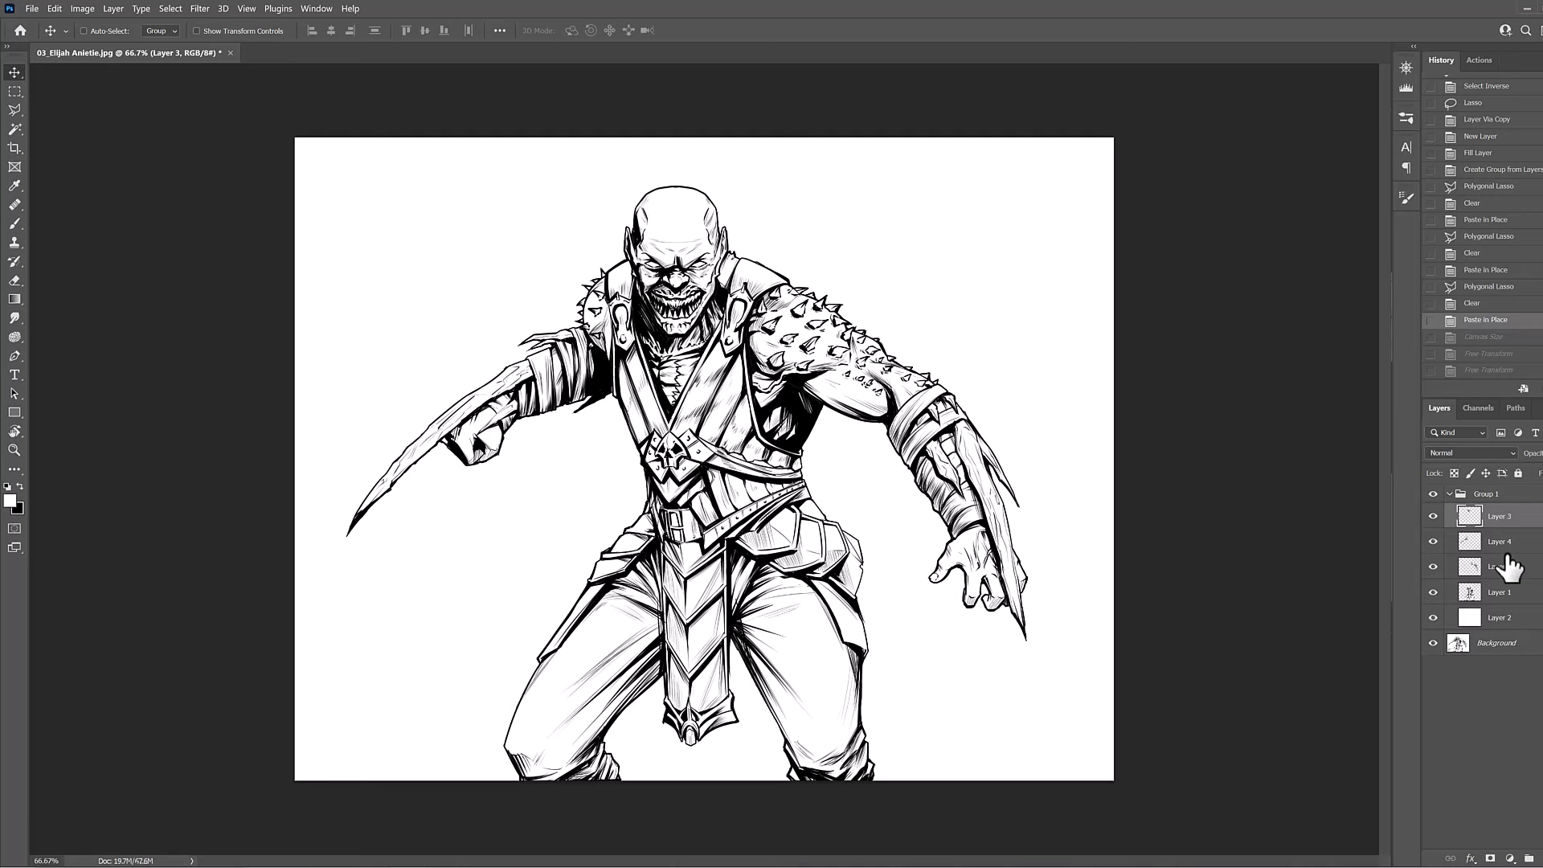
pyautogui.click(1433, 517)
pyautogui.click(1433, 517)
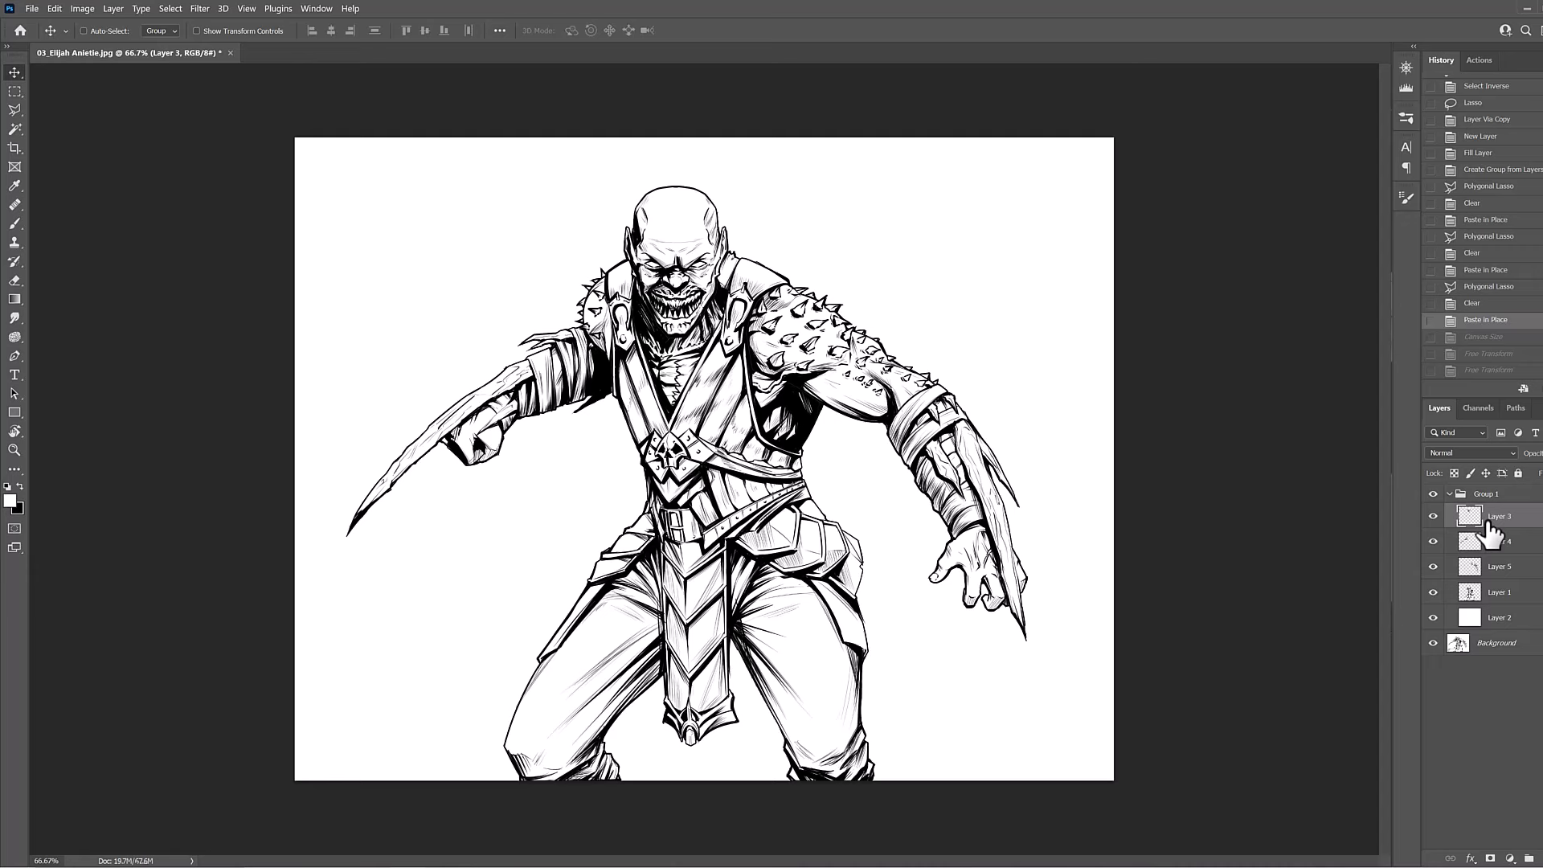
pyautogui.click(1433, 541)
pyautogui.click(1433, 542)
pyautogui.click(1434, 566)
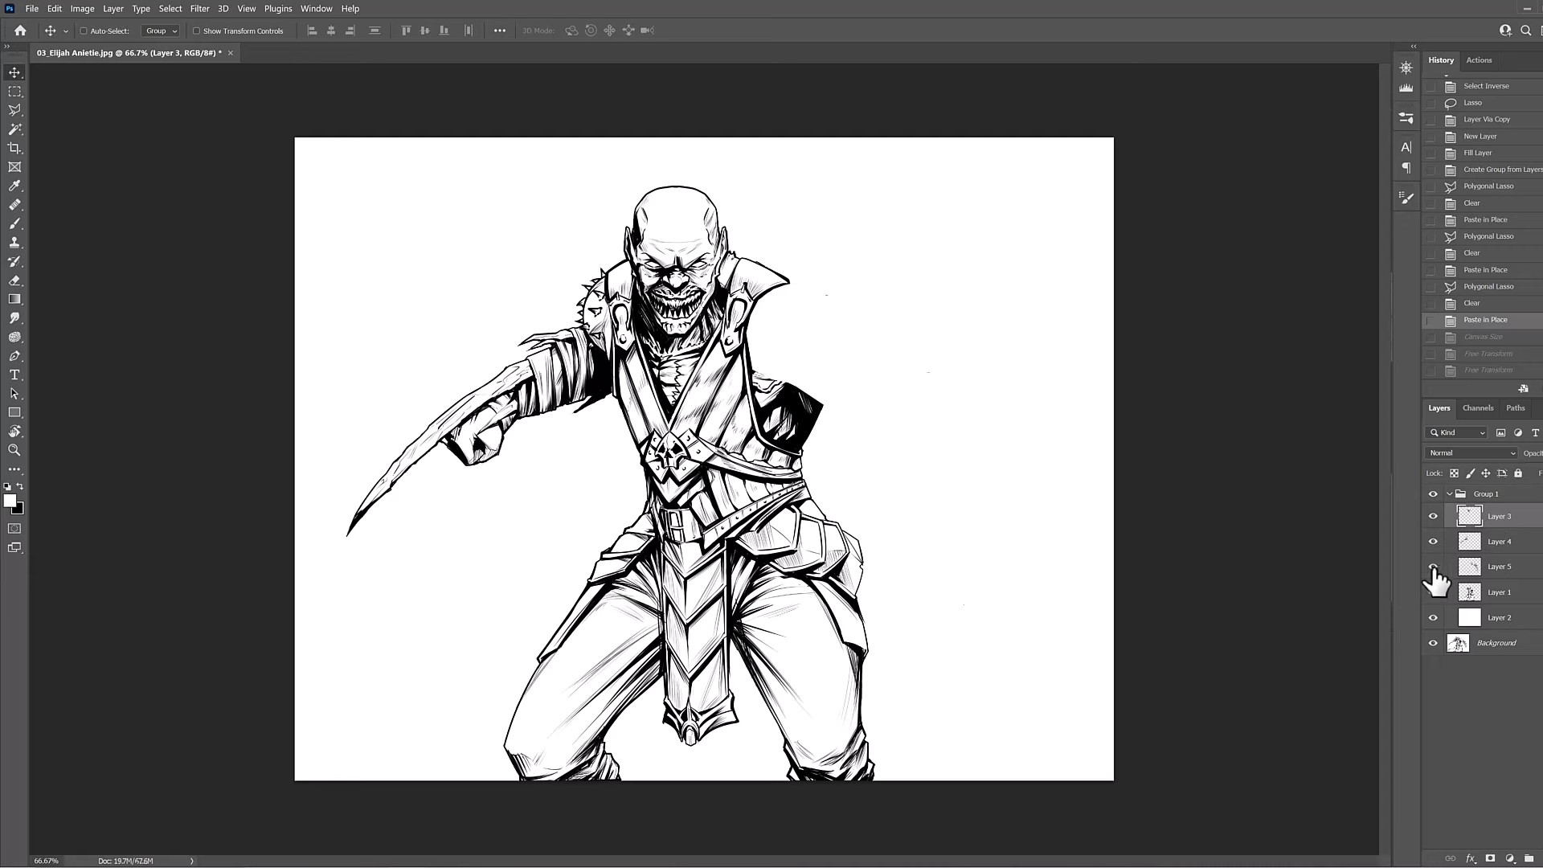
pyautogui.click(1433, 566)
pyautogui.keyDown('alt'); pyautogui.click(899, 562); pyautogui.keyUp('alt')
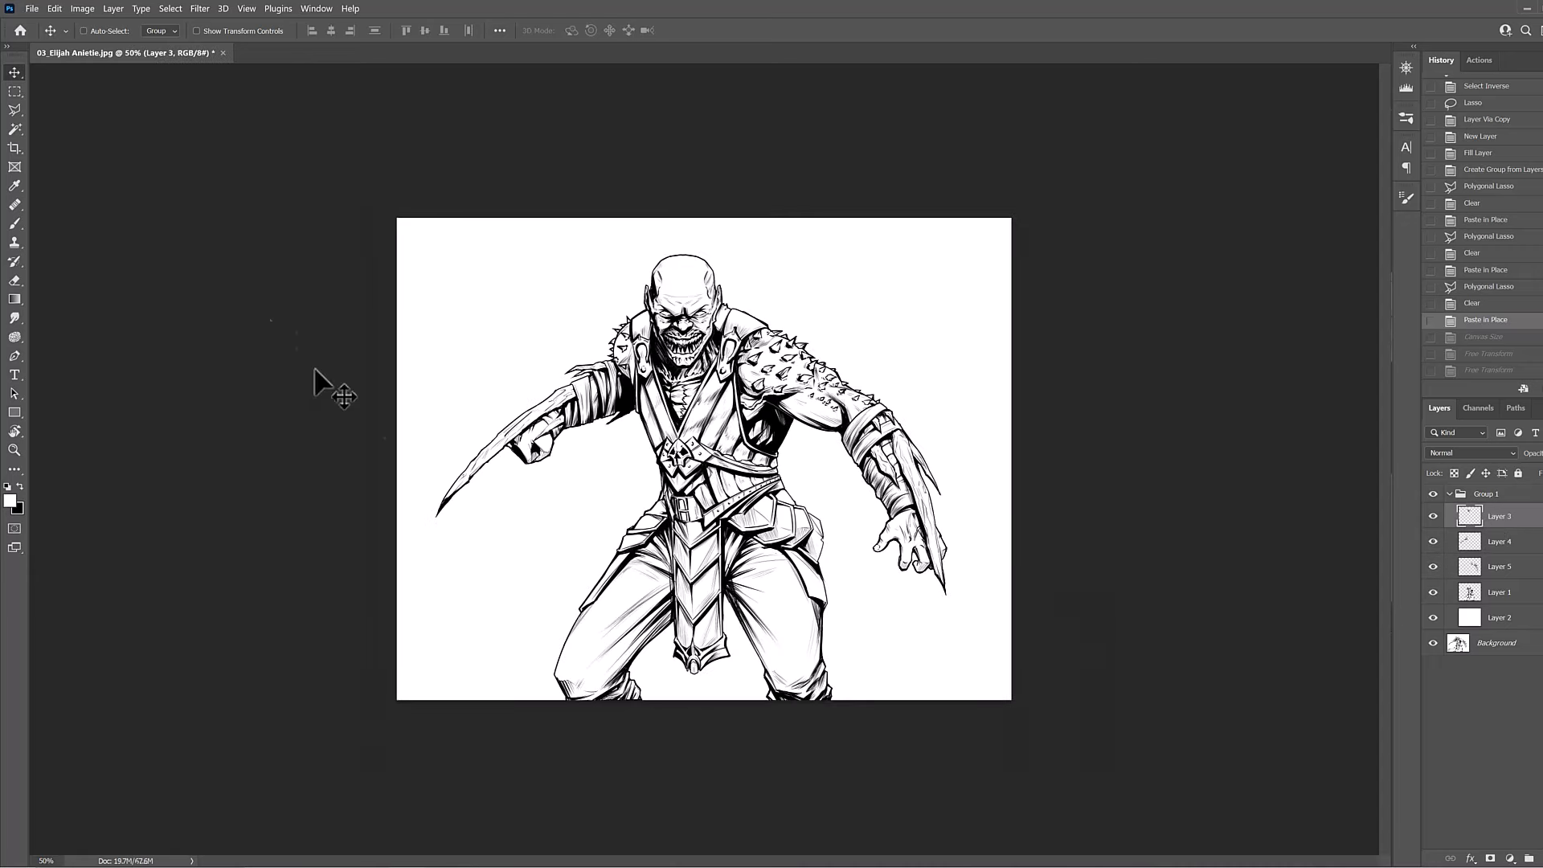
# Liquify Layer 1 to twist the torso and spread the legs into a wider stance, comparing it with the original before applying.
pyautogui.click(1503, 592)
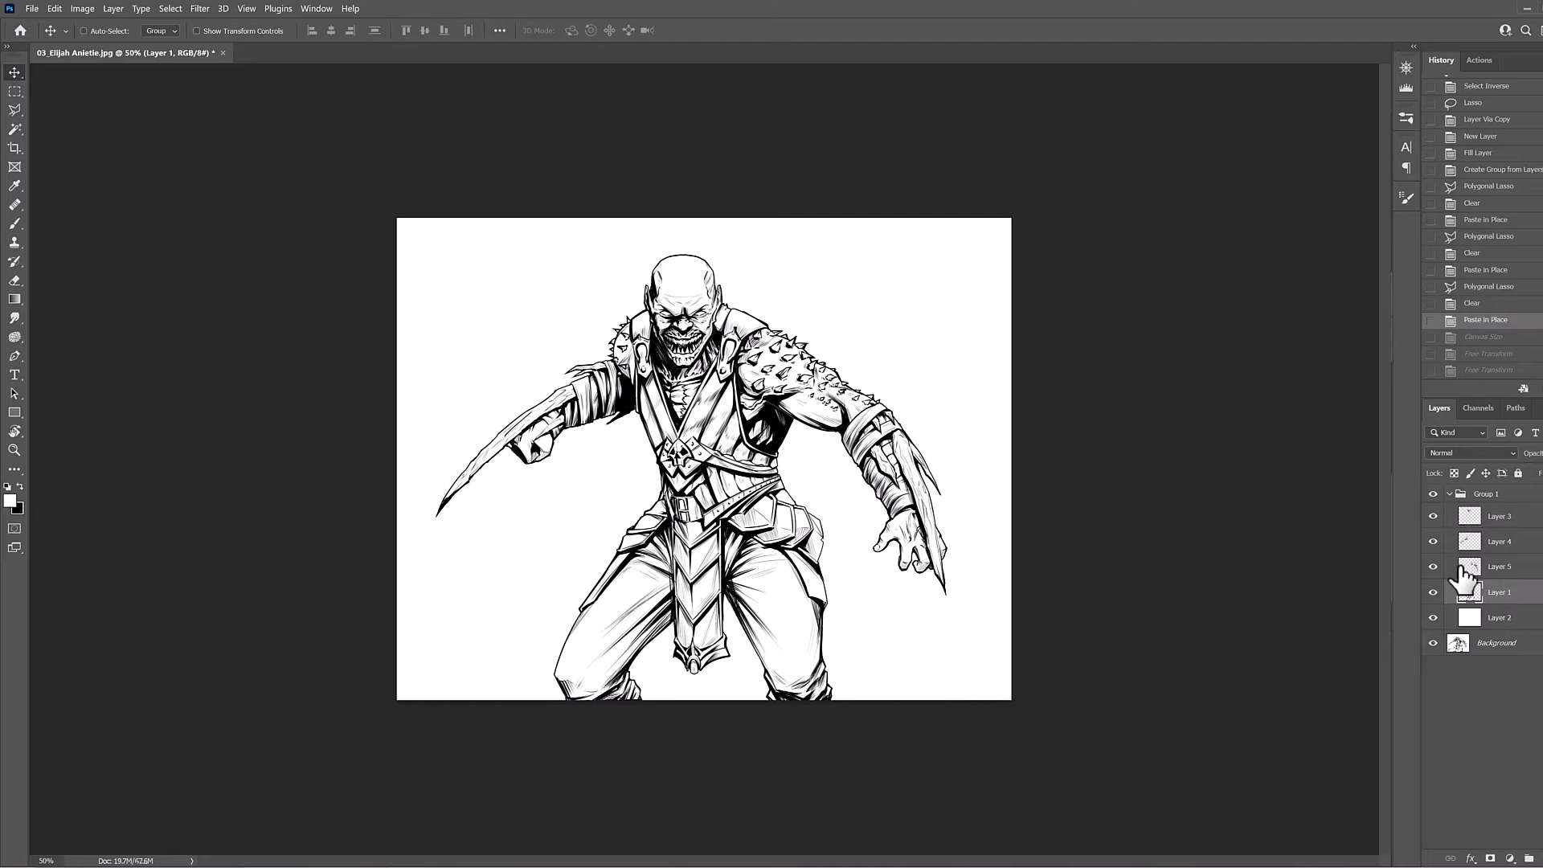
pyautogui.hotkey('ctrl', 'shift', 'x')
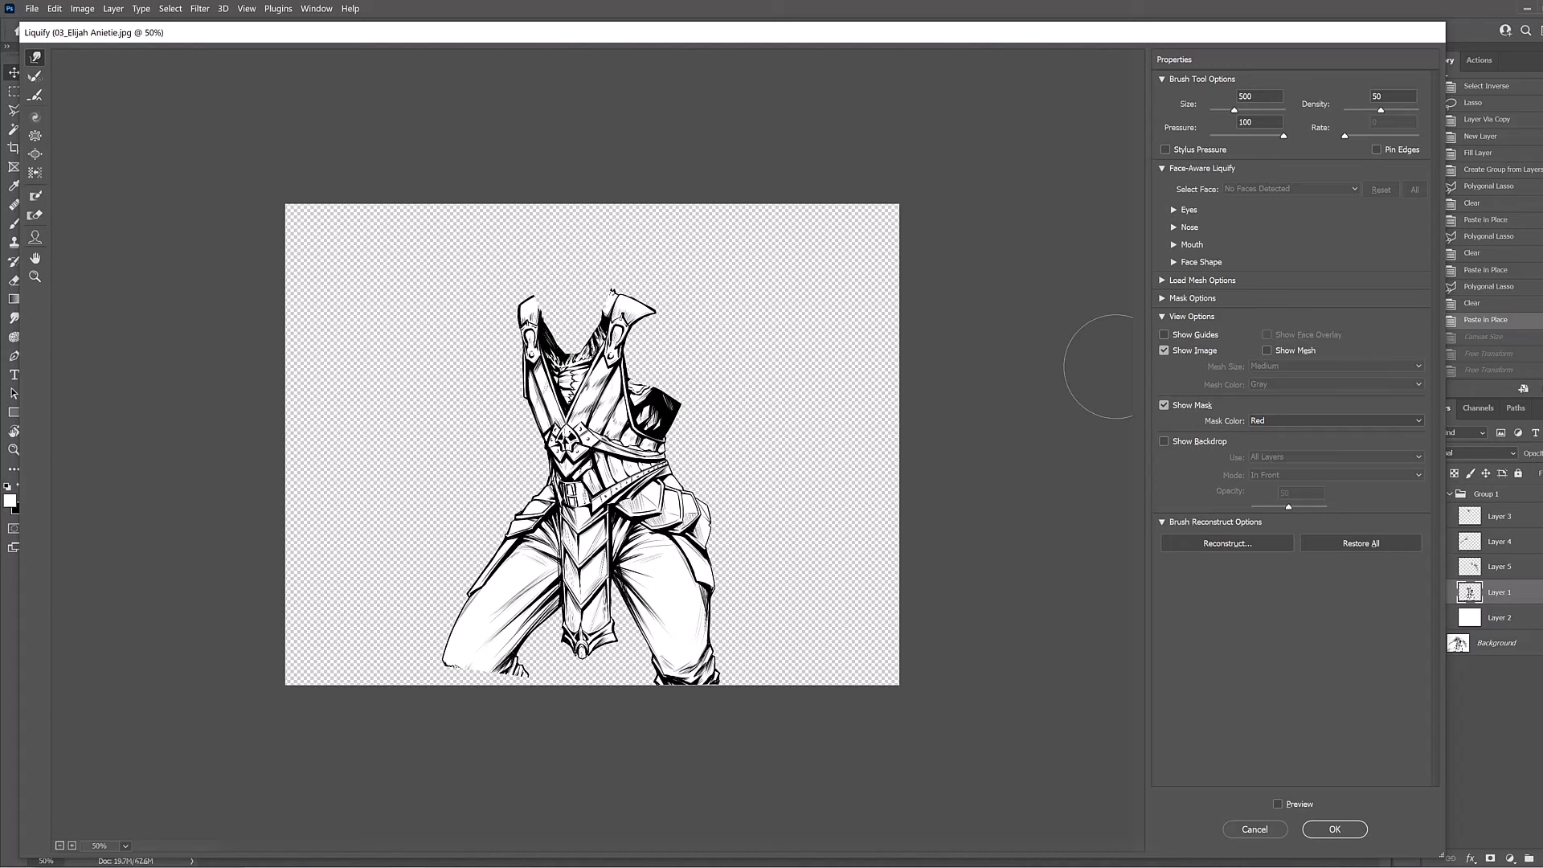
pyautogui.press('p')
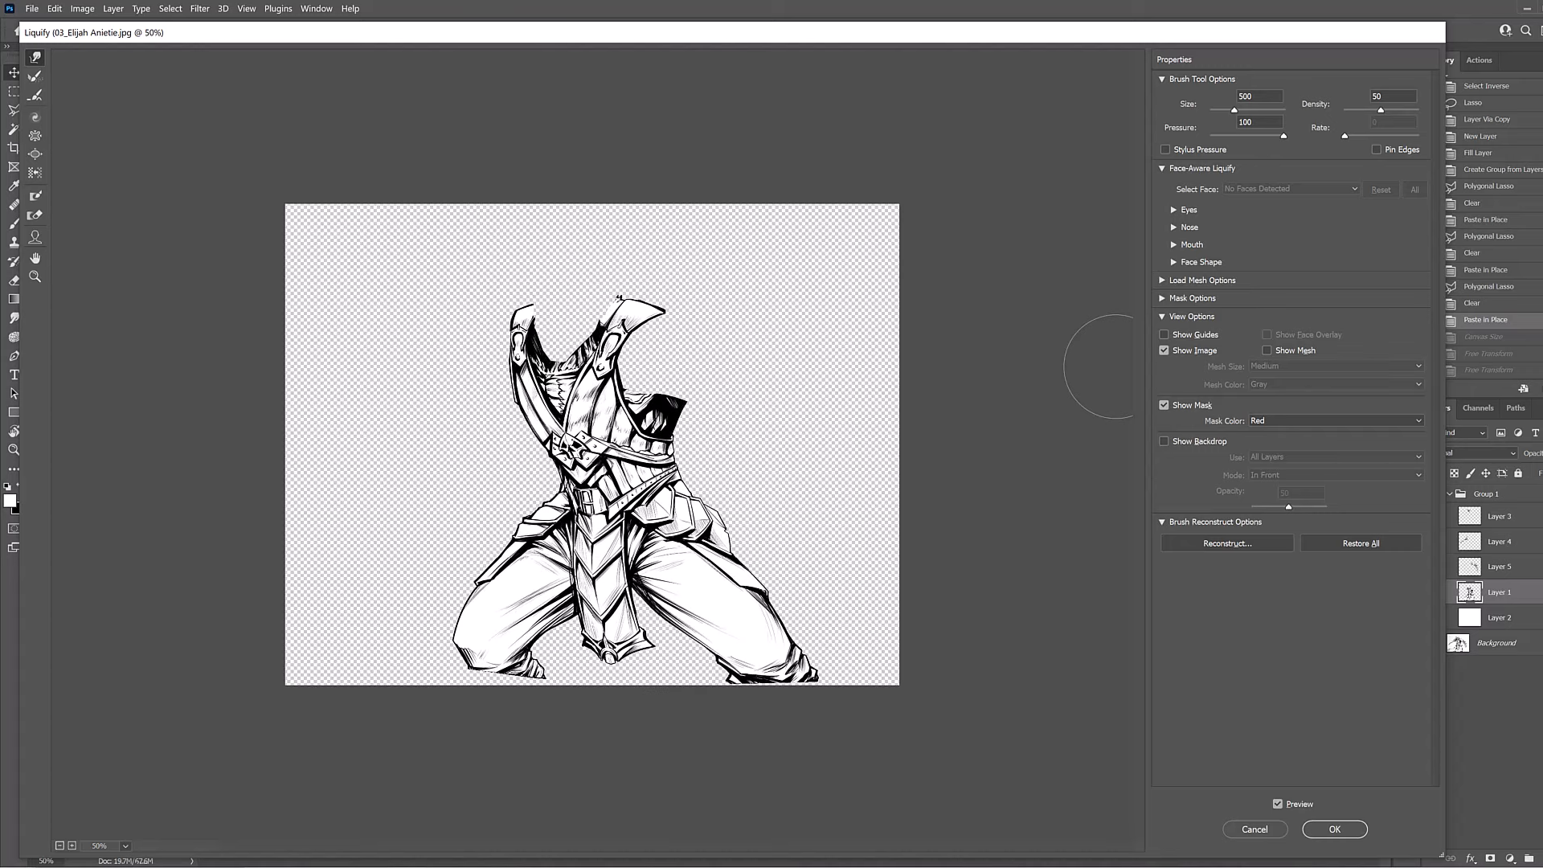
pyautogui.press('p')
pyautogui.press('p')
pyautogui.press('p')
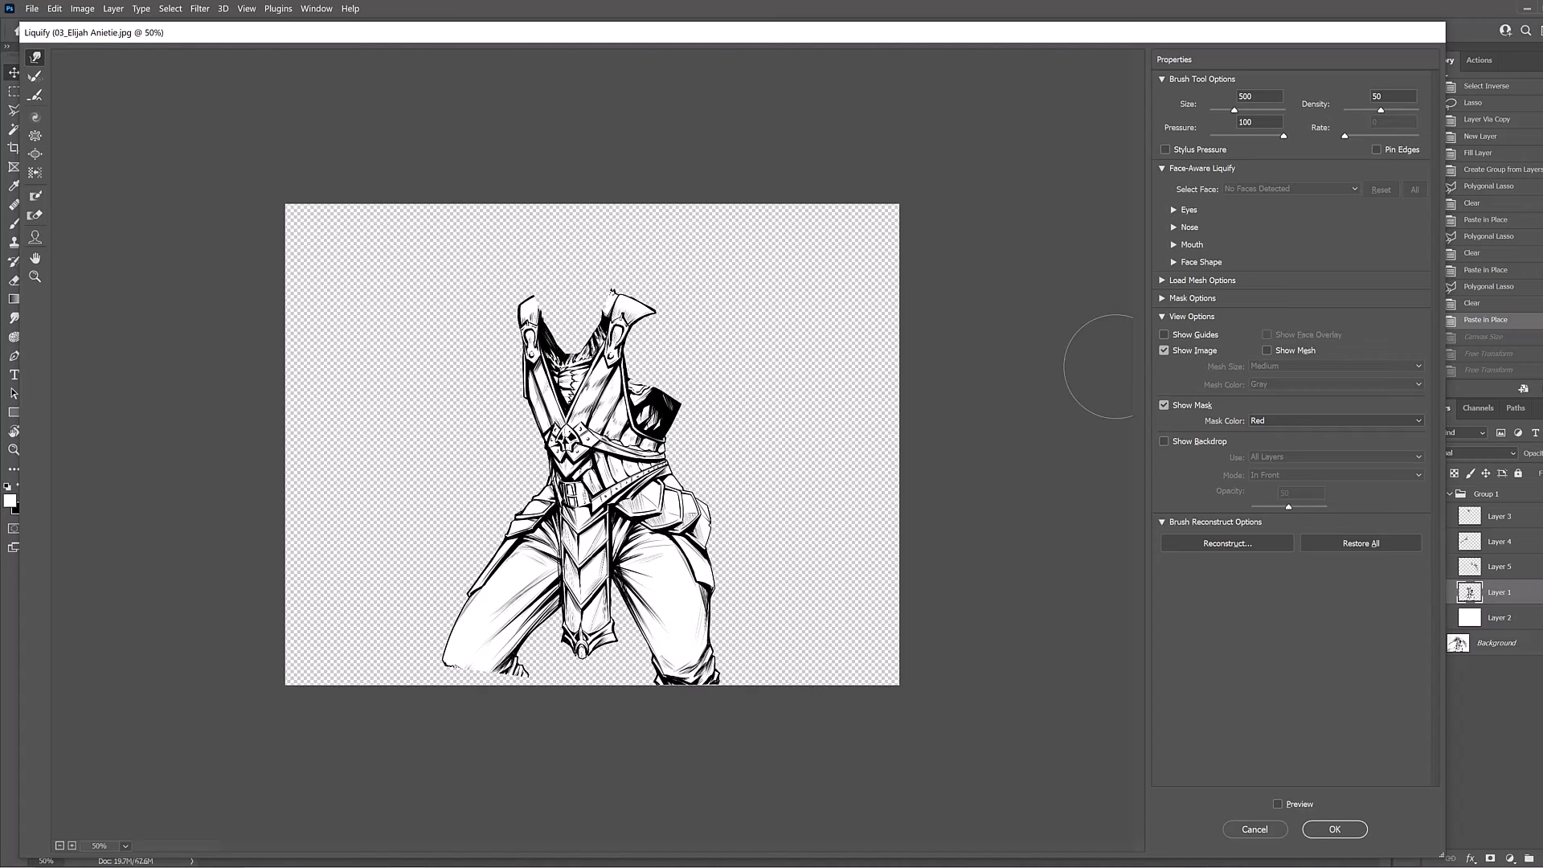
pyautogui.press('p')
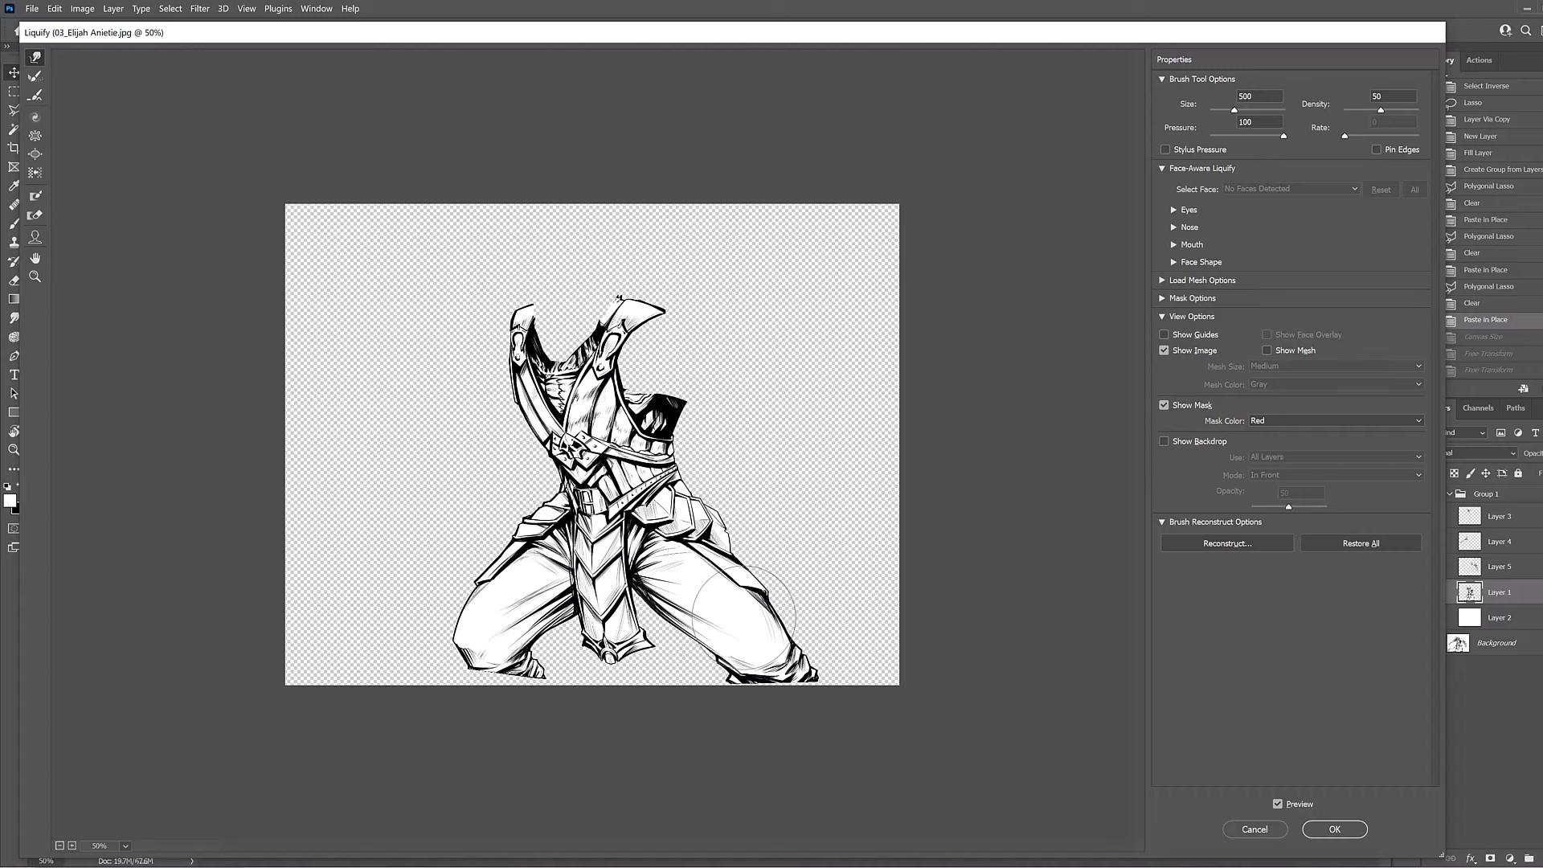
pyautogui.press('p')
pyautogui.press('p')
pyautogui.press('p')
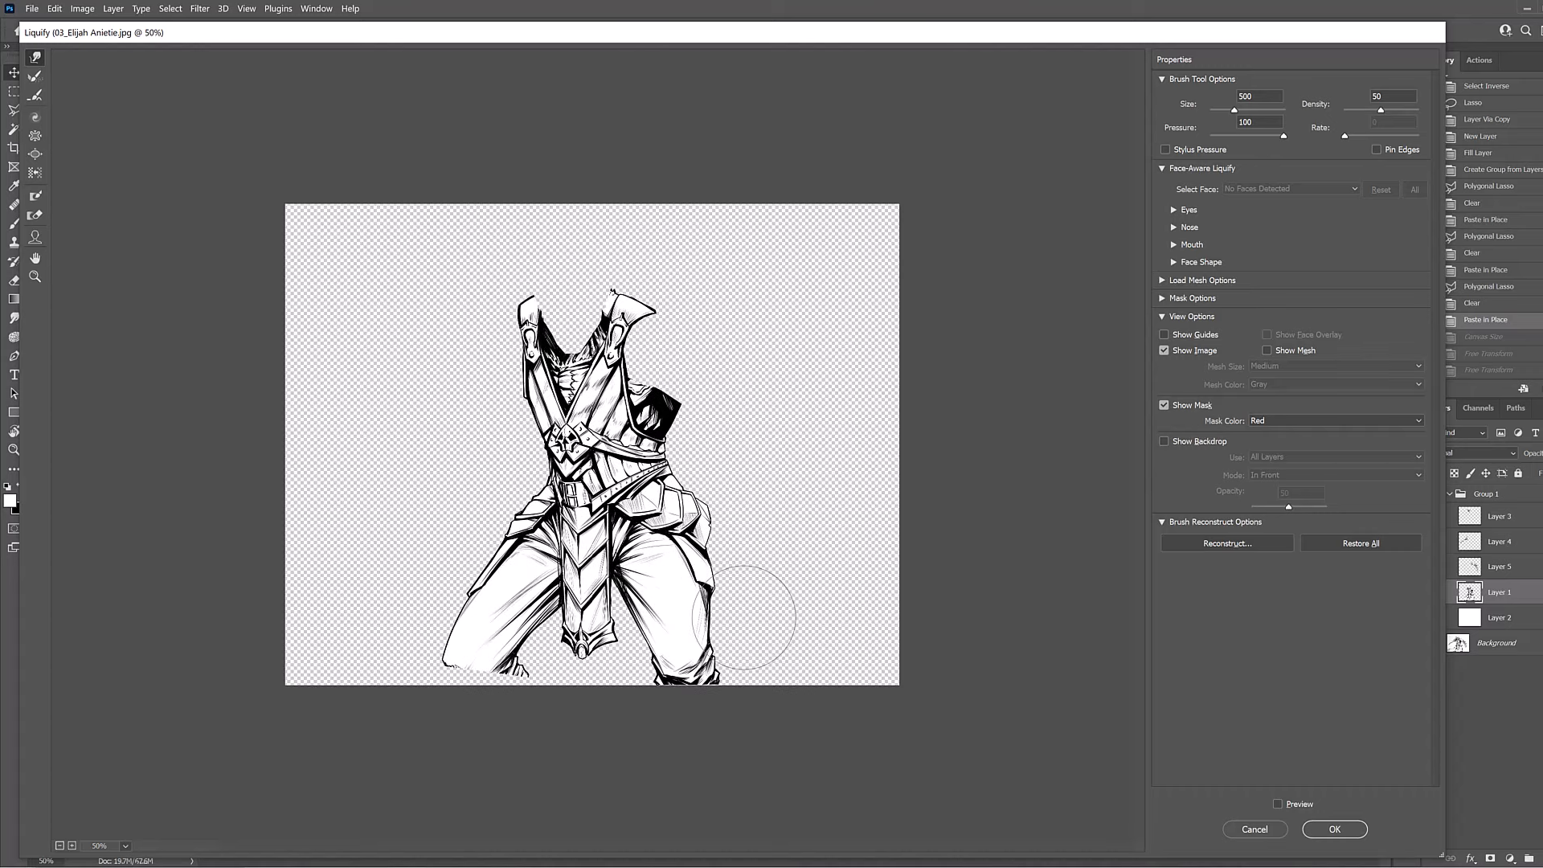
pyautogui.press('p')
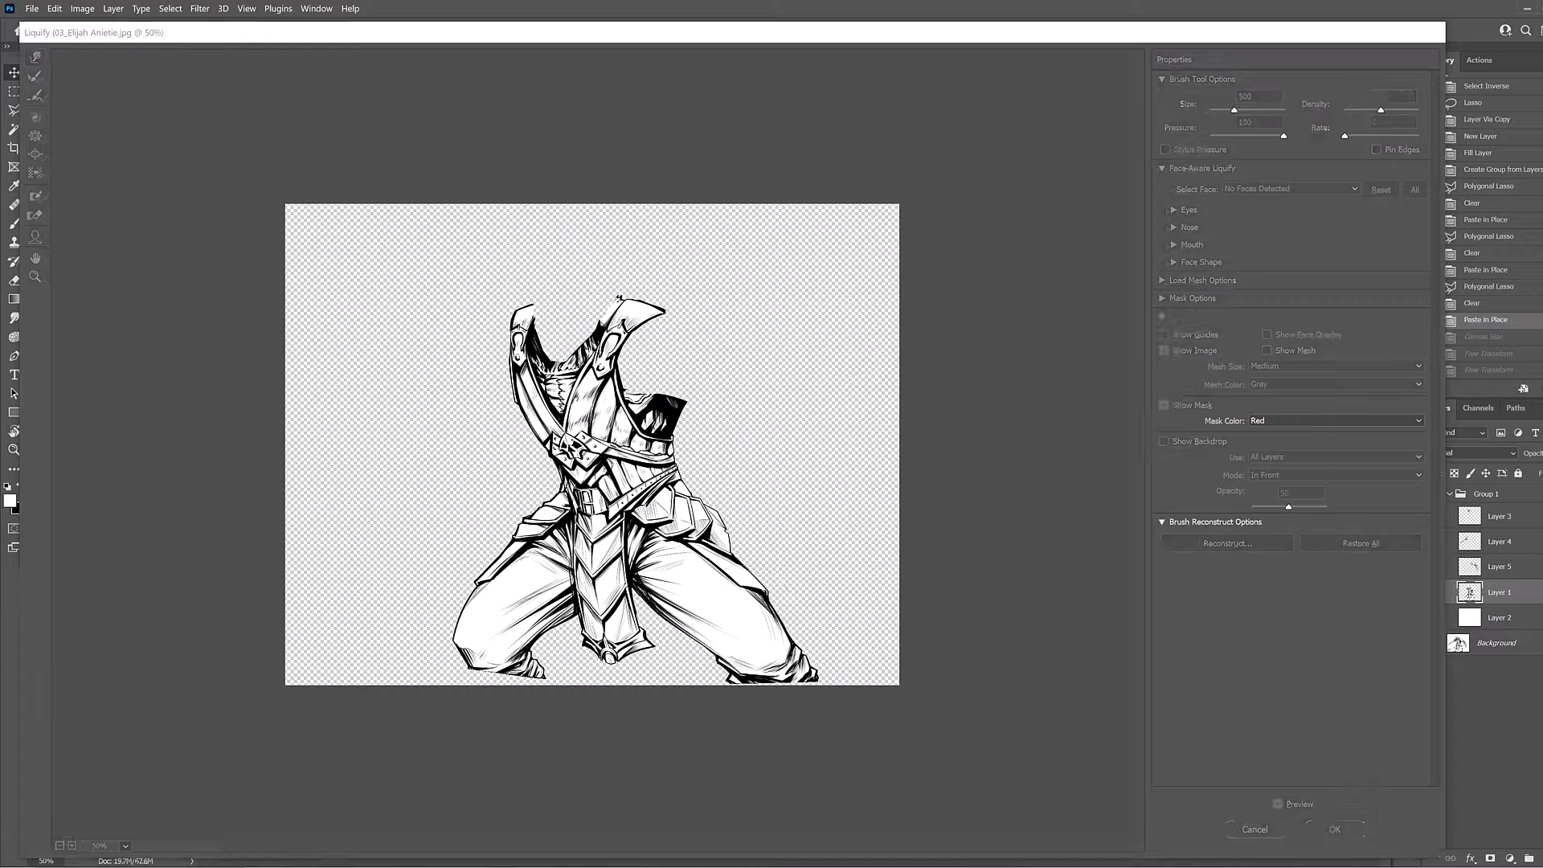
pyautogui.press('Return')
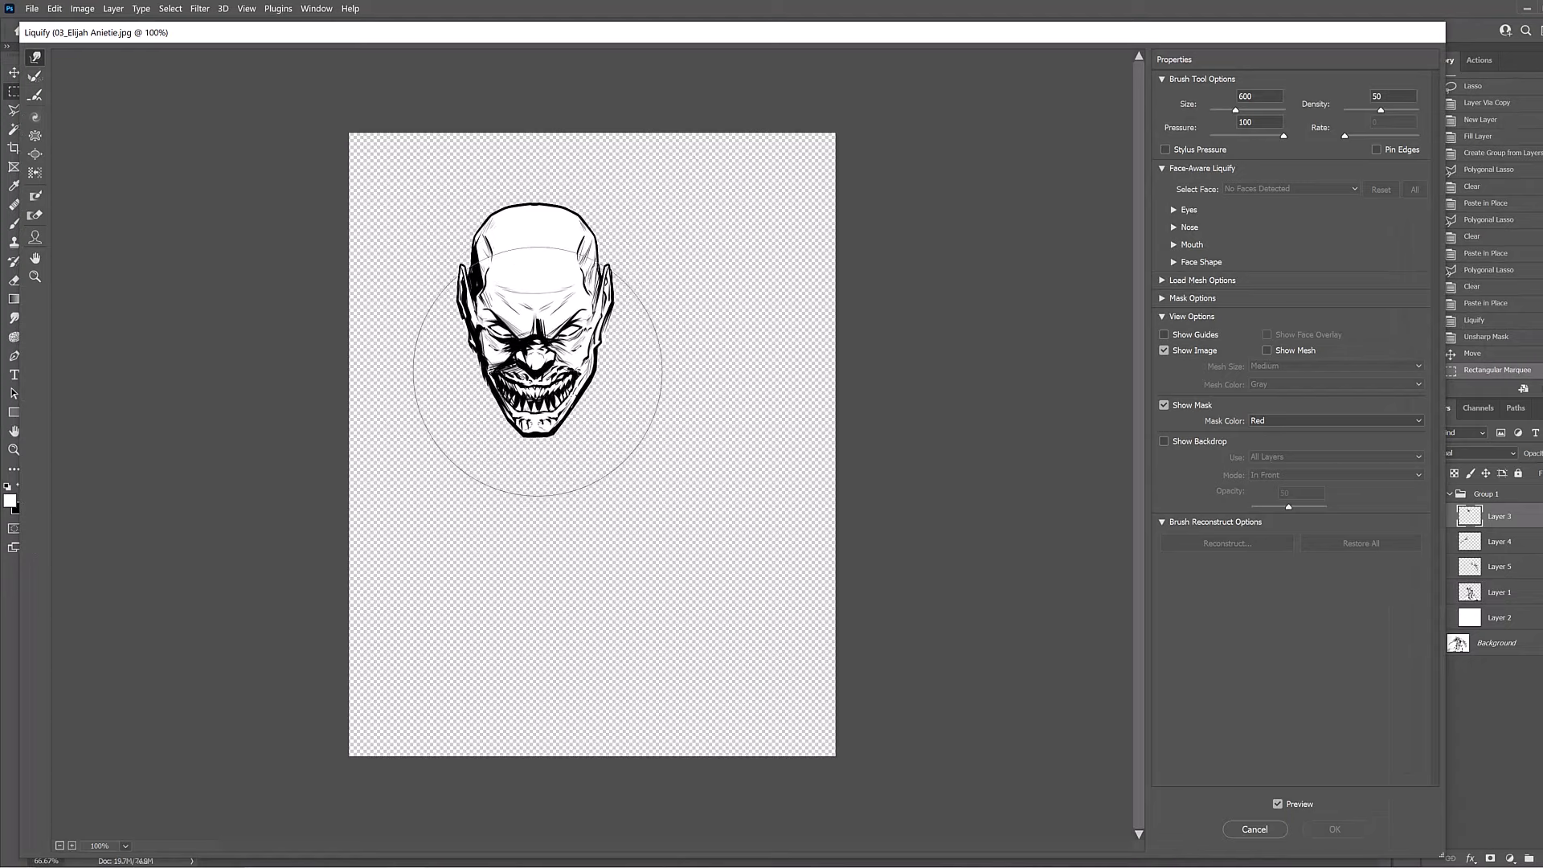
# Liquify the head on Layer 3, stretching the chin with a size 400 brush and lowering the brow with a size 200 brush.
pyautogui.moveTo(538, 364); pyautogui.dragTo(538, 451)
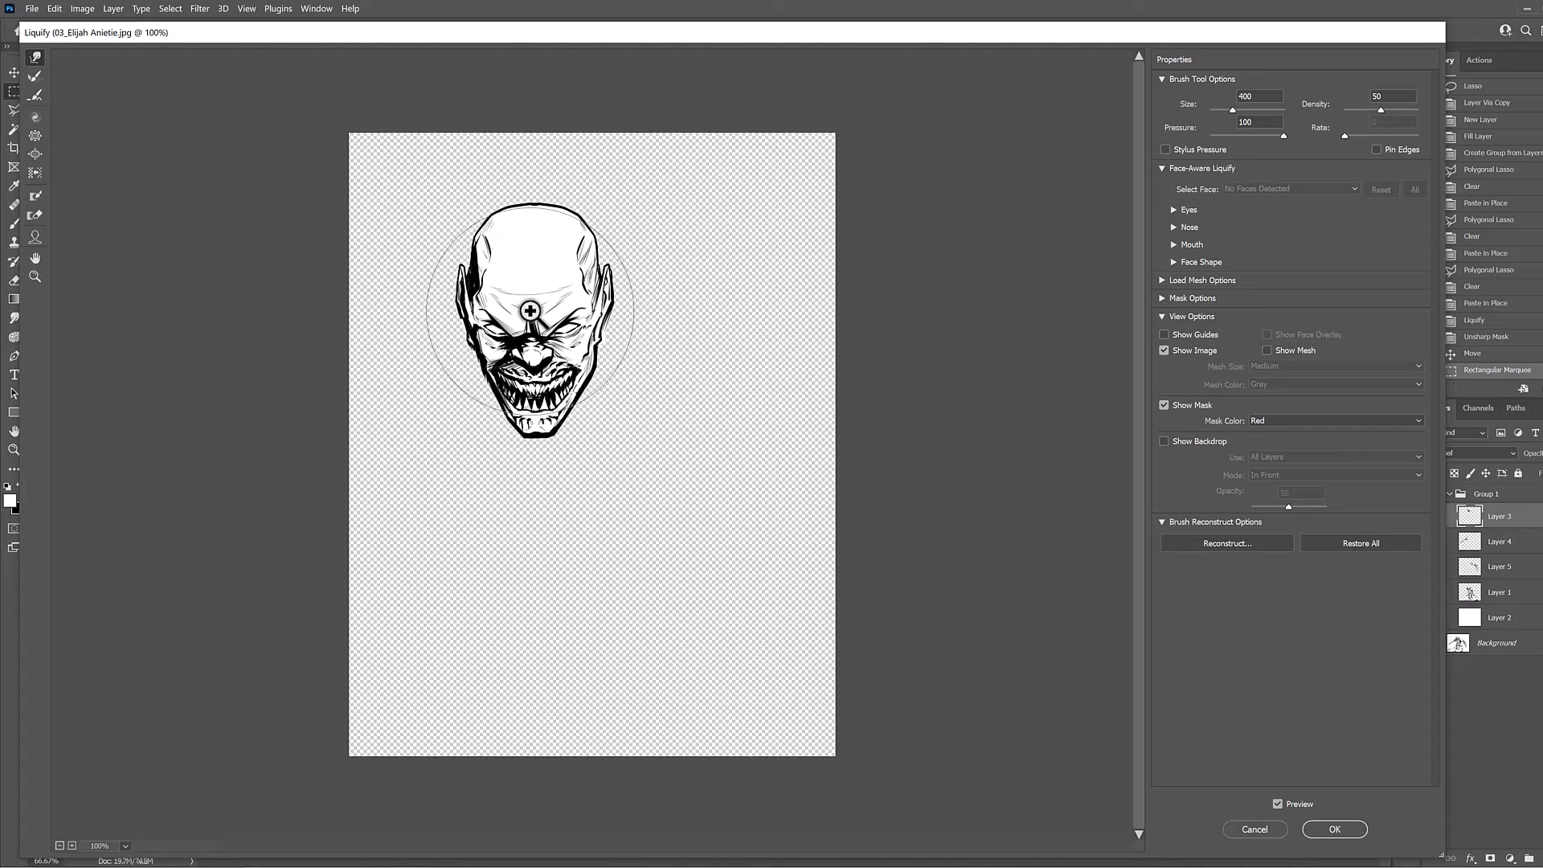
pyautogui.hotkey('ctrl', 'z')
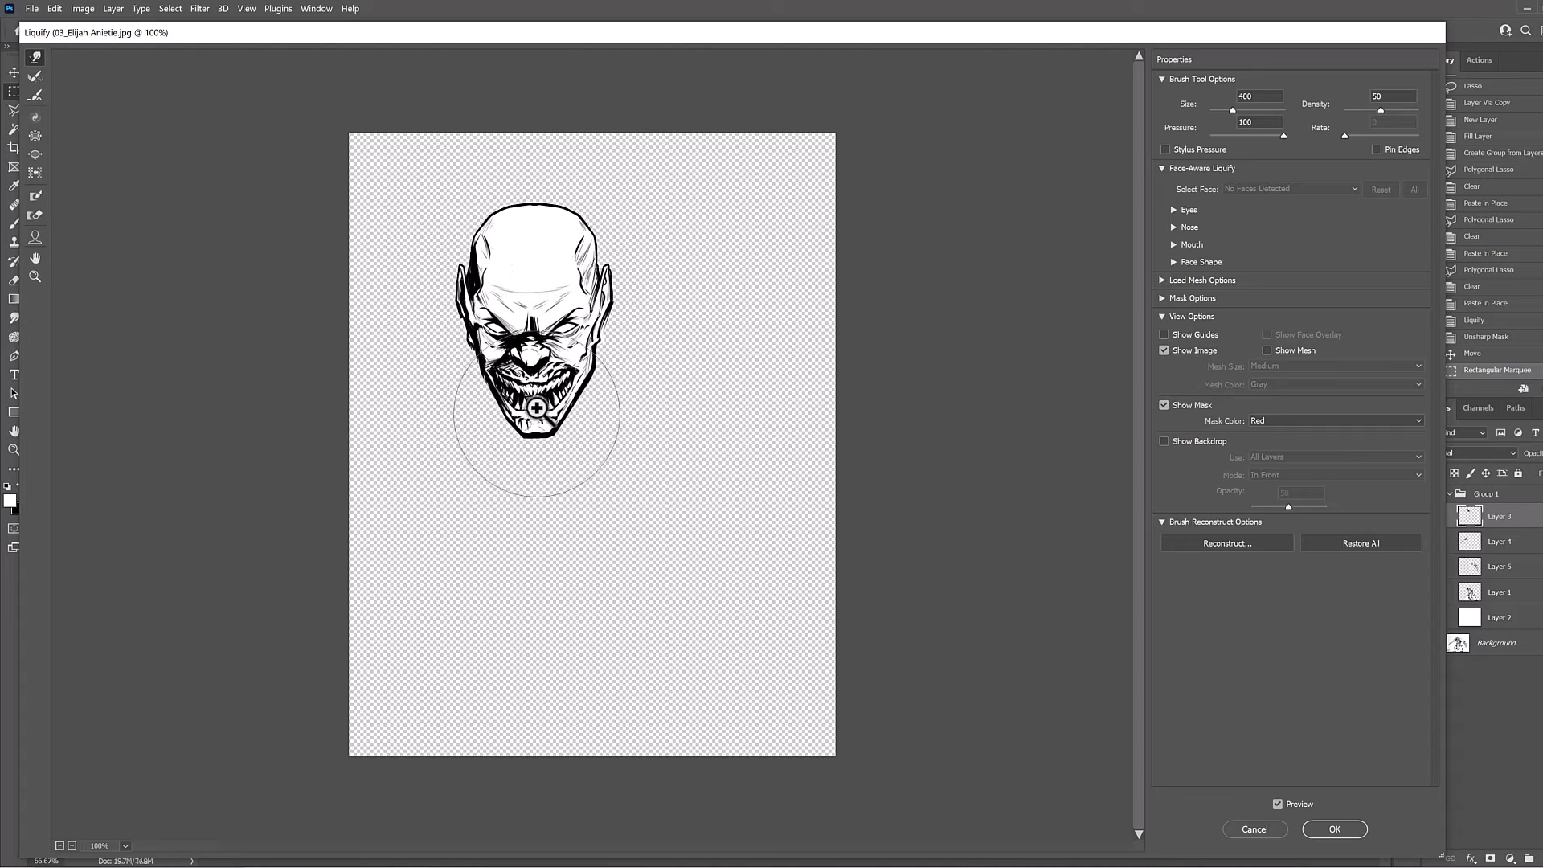
pyautogui.moveTo(536, 409); pyautogui.dragTo(532, 414)
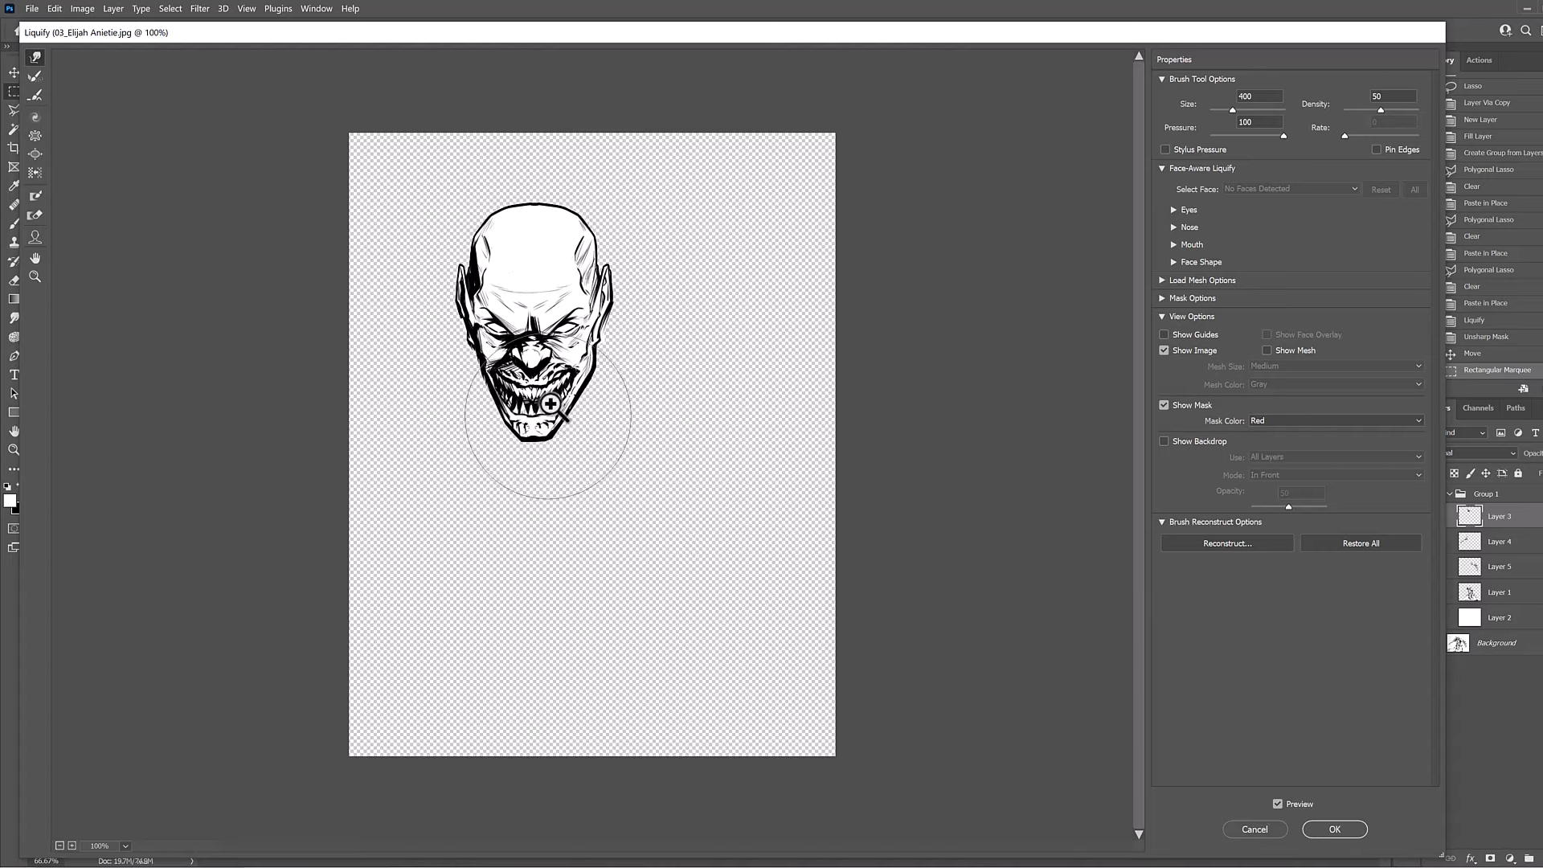
pyautogui.press('[')
pyautogui.press('[')
pyautogui.press('[')
pyautogui.moveTo(535, 293); pyautogui.dragTo(534, 305)
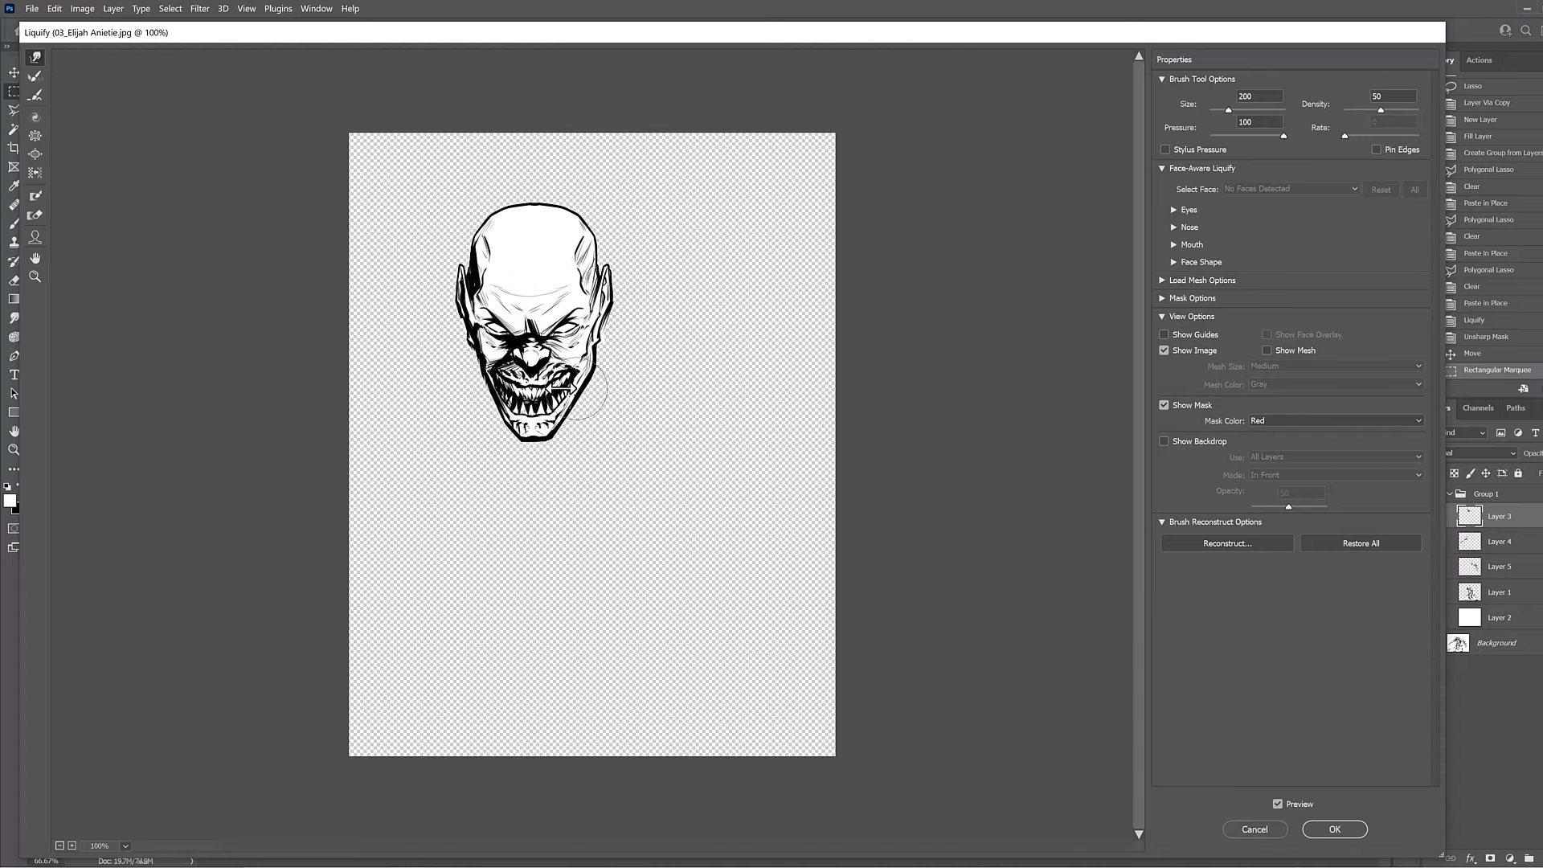
# Refine the facial features up close with a small Liquify brush, and elongate the skull and jaw with larger ones.
pyautogui.press('[')
pyautogui.hotkey('ctrl', '+')
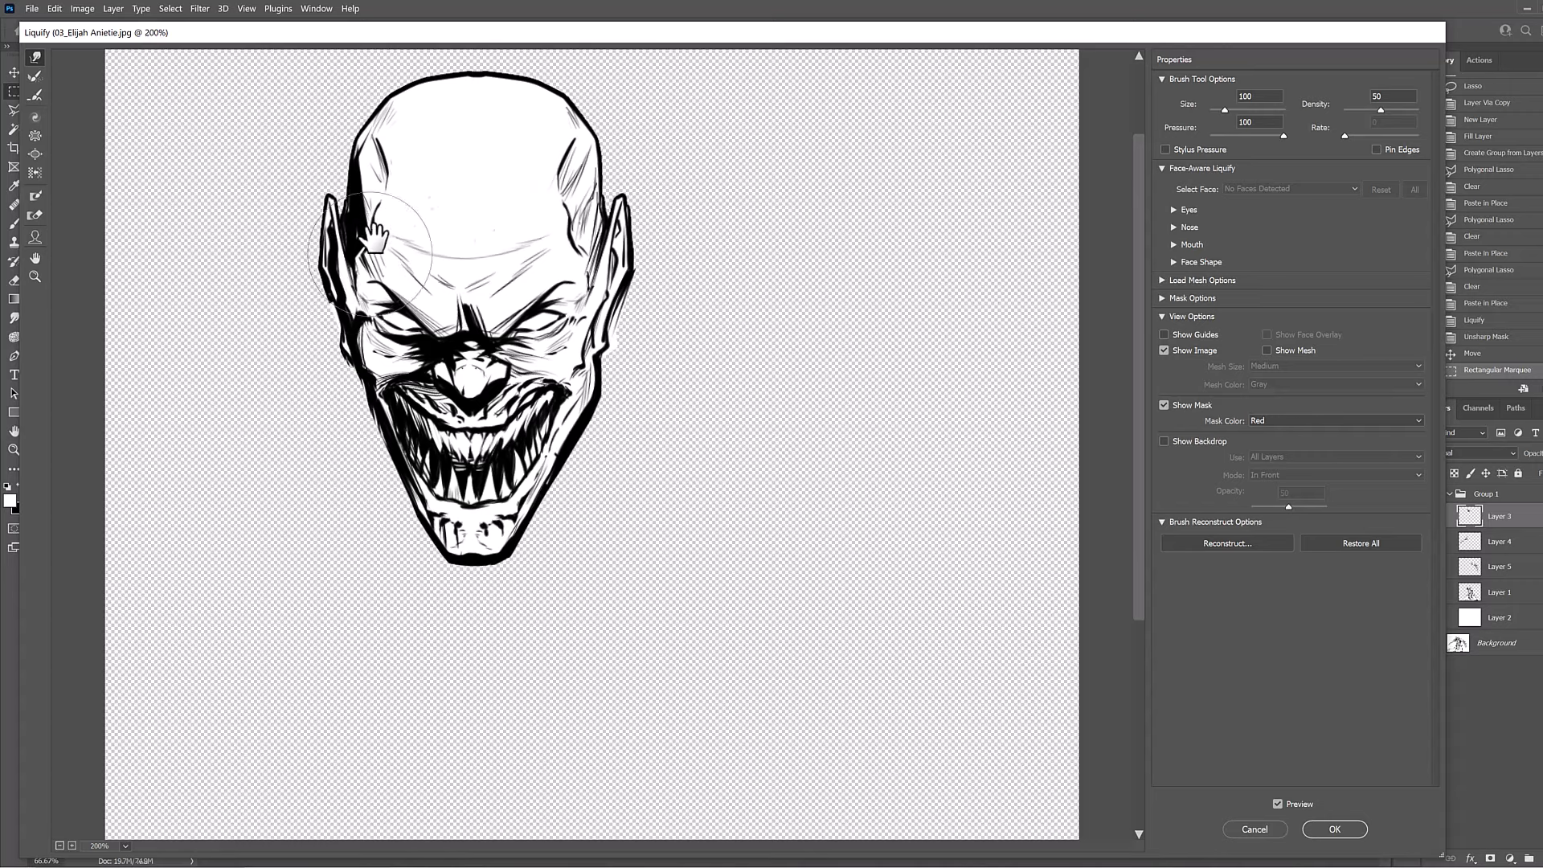
pyautogui.press(']')
pyautogui.press(']')
pyautogui.press(']')
pyautogui.press(']')
pyautogui.press(']')
pyautogui.press(']')
pyautogui.press(']')
pyautogui.press(']')
pyautogui.press(']')
pyautogui.press(']')
pyautogui.moveTo(397, 201)
pyautogui.mouseDown()
pyautogui.moveTo(483, 217)
pyautogui.moveTo(706, 356)
pyautogui.moveTo(726, 346)
pyautogui.moveTo(706, 417)
pyautogui.moveTo(734, 402)
pyautogui.moveTo(714, 394)
pyautogui.mouseUp()
pyautogui.press(']')
pyautogui.press(']')
pyautogui.press(']')
pyautogui.press(']')
pyautogui.hotkey('ctrl', 'z')
pyautogui.press('p')
pyautogui.press('[')
pyautogui.keyDown('alt'); pyautogui.click(726, 434); pyautogui.keyUp('alt')
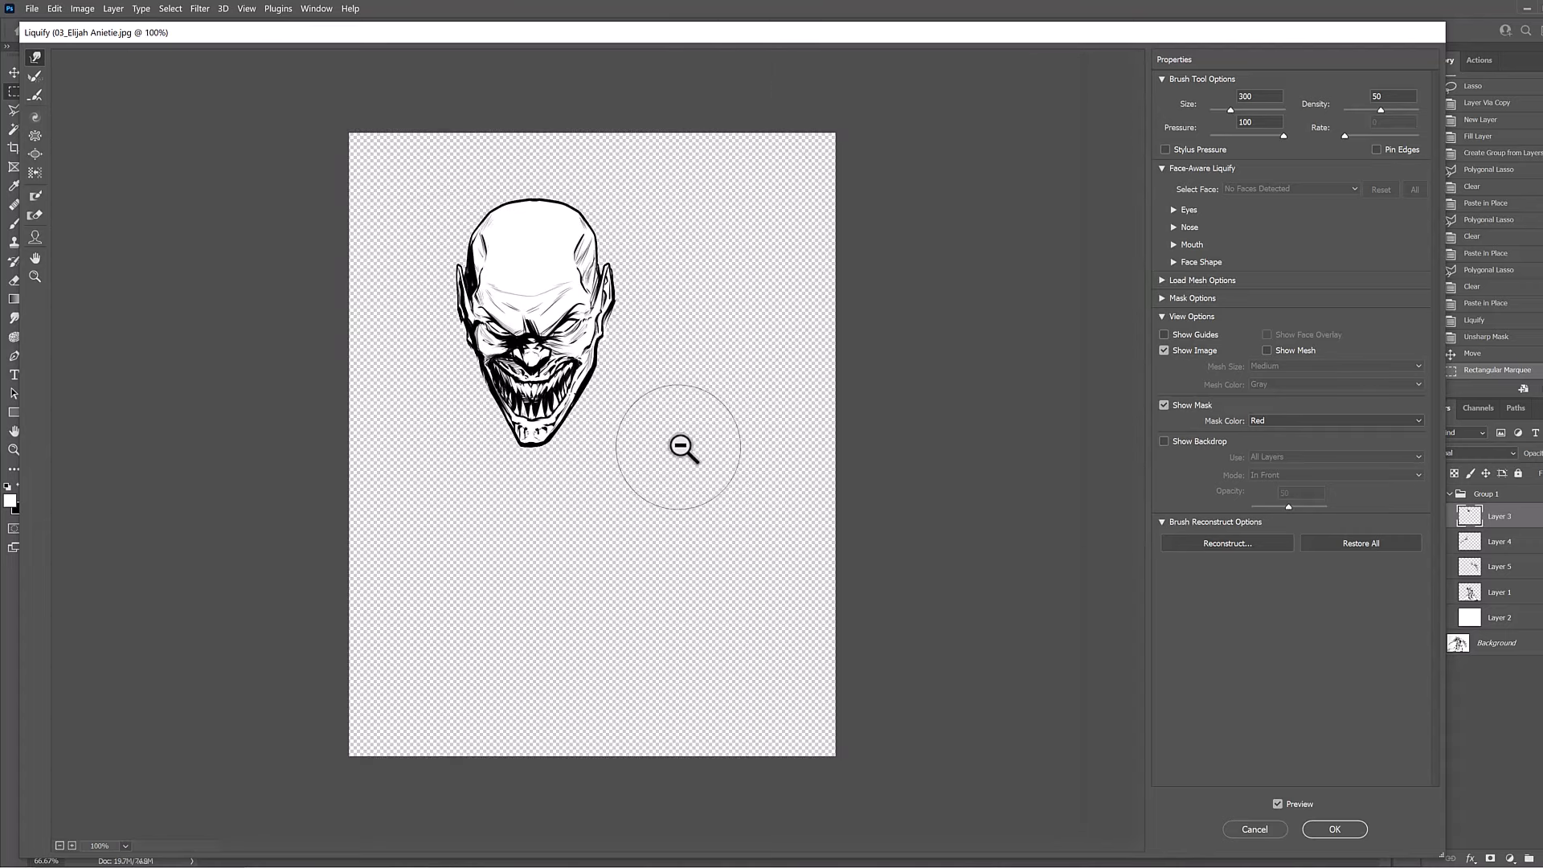
# Compare the liquified head with its original shape.
pyautogui.hotkey('ctrl', 'alt', 'z')
pyautogui.press('p')
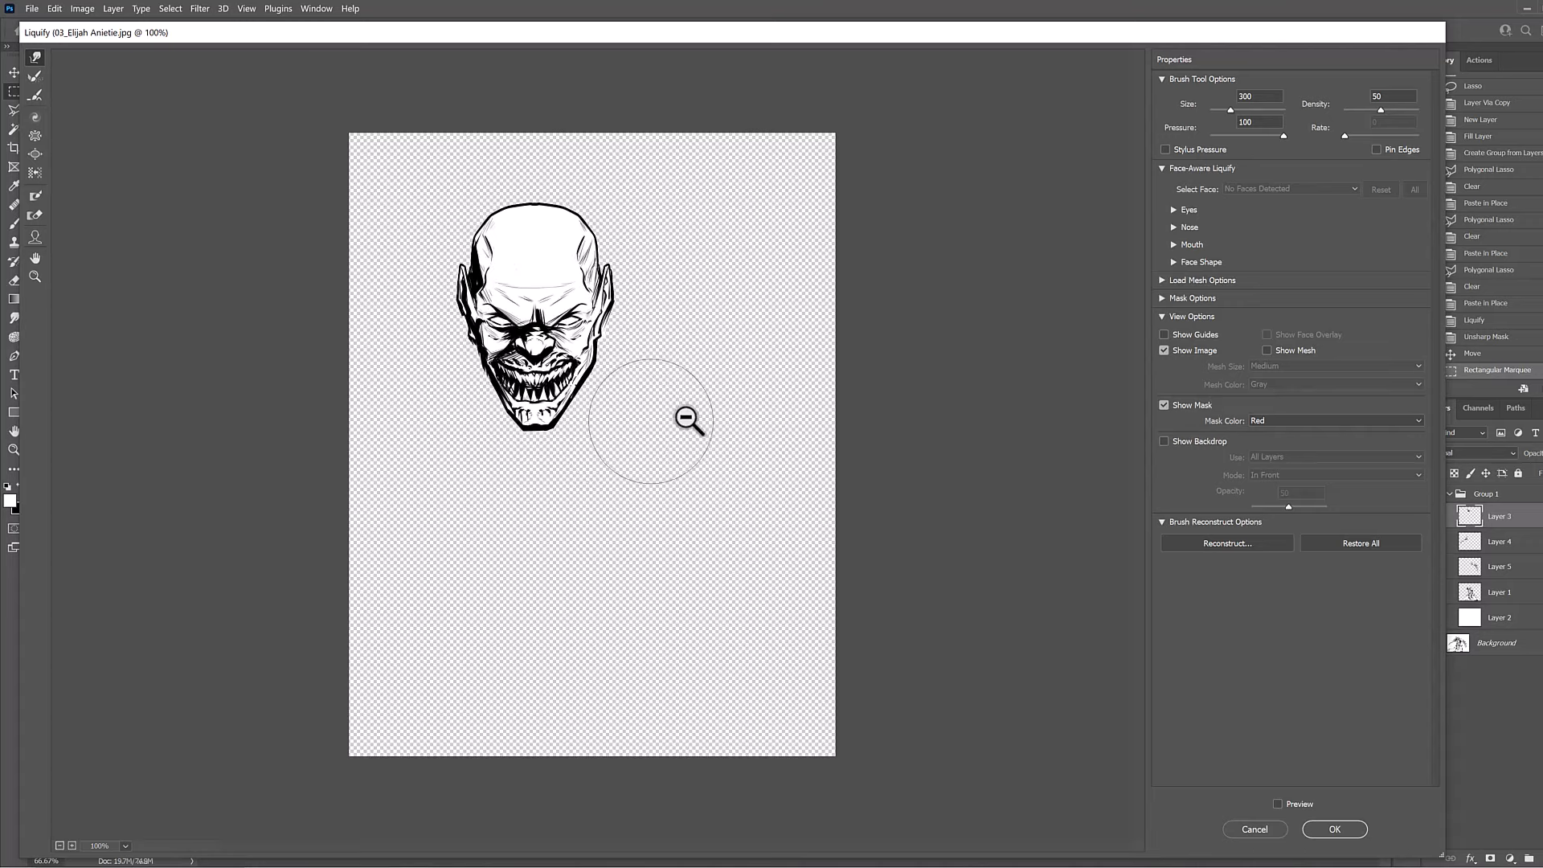
pyautogui.press('p')
pyautogui.hotkey('ctrl', 'shift', 'z')
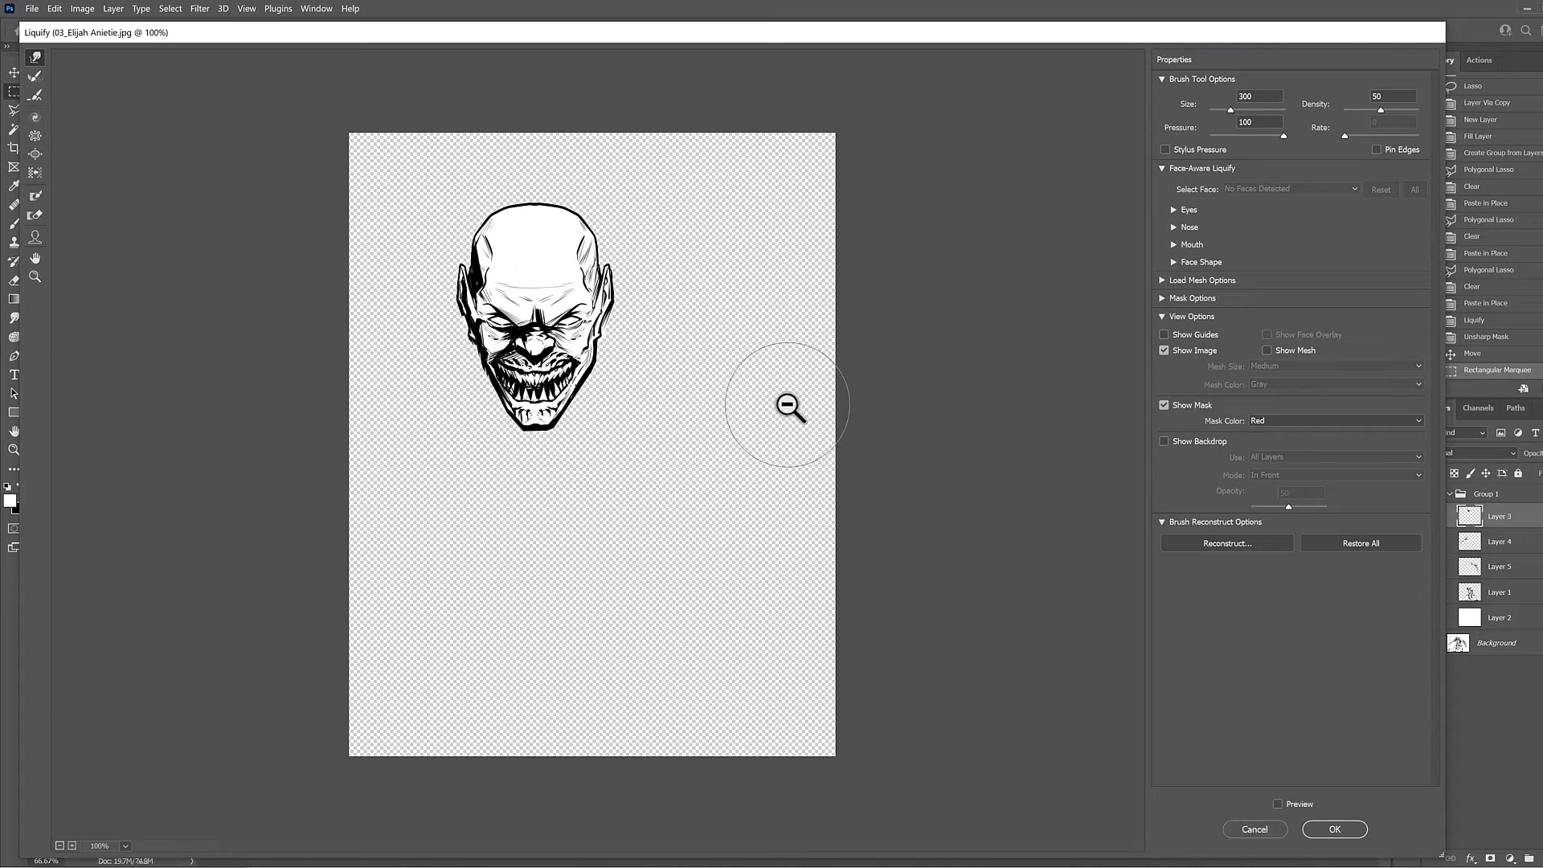
pyautogui.hotkey('ctrl', 'alt', 'z')
# Liquify the body layer of the group copy with a size 1400 brush, pulling the near shoulder collar up and outward.
pyautogui.hotkey('ctrl', '+')
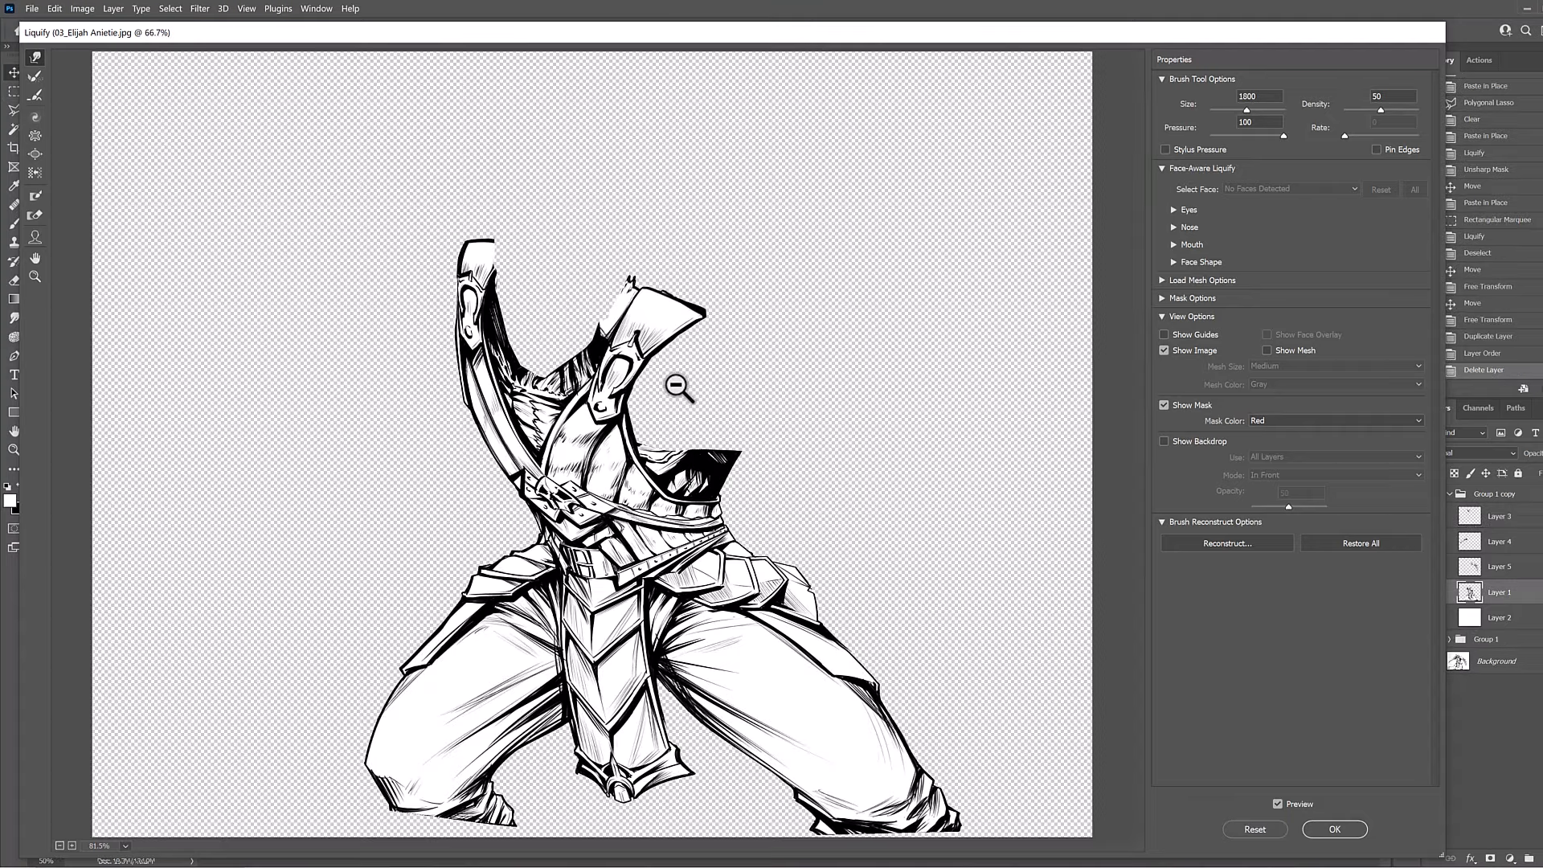
pyautogui.hotkey('ctrl', '-')
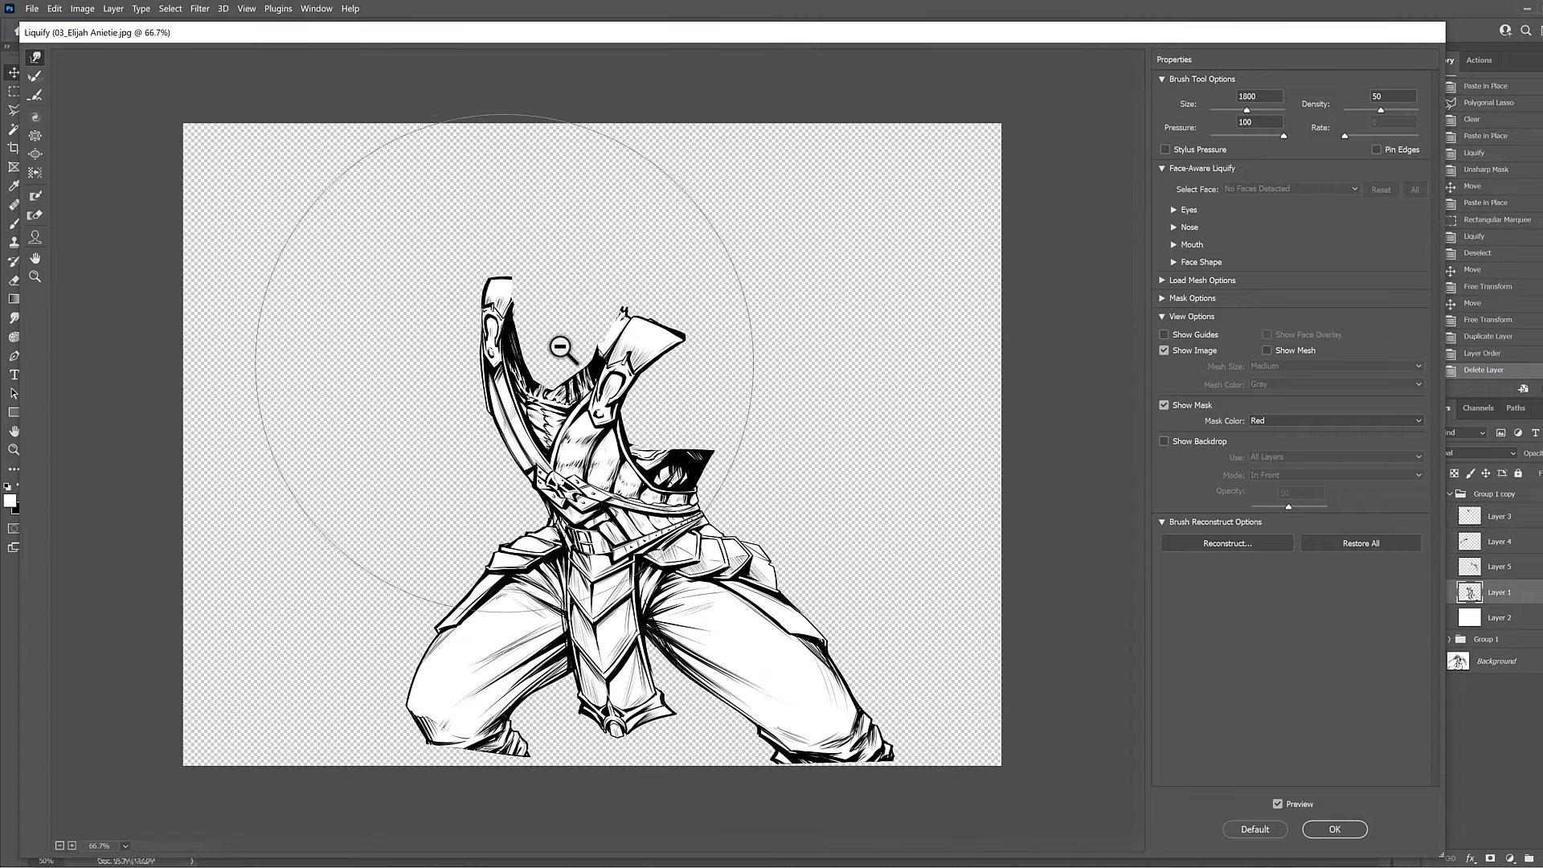
pyautogui.press('[')
pyautogui.press('[')
pyautogui.press('[')
pyautogui.press('[')
pyautogui.moveTo(669, 255)
pyautogui.mouseDown()
pyautogui.moveTo(682, 204)
pyautogui.moveTo(675, 249)
pyautogui.mouseUp()
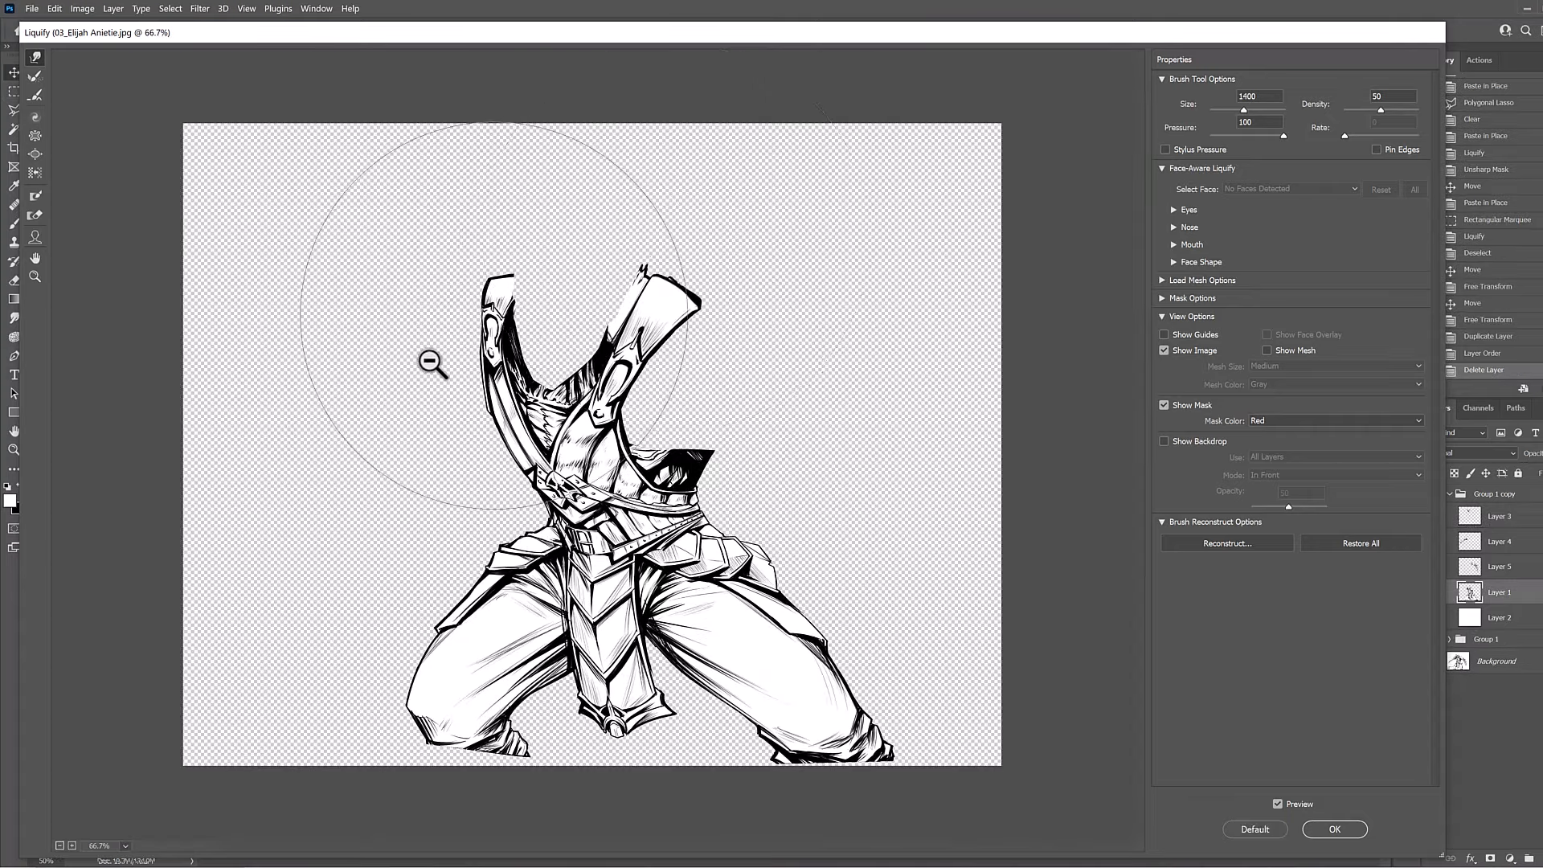
# Raise the hip armour slightly and pull the underarm shadow up and outward with a size 900 Liquify brush.
pyautogui.moveTo(485, 540); pyautogui.dragTo(486, 522)
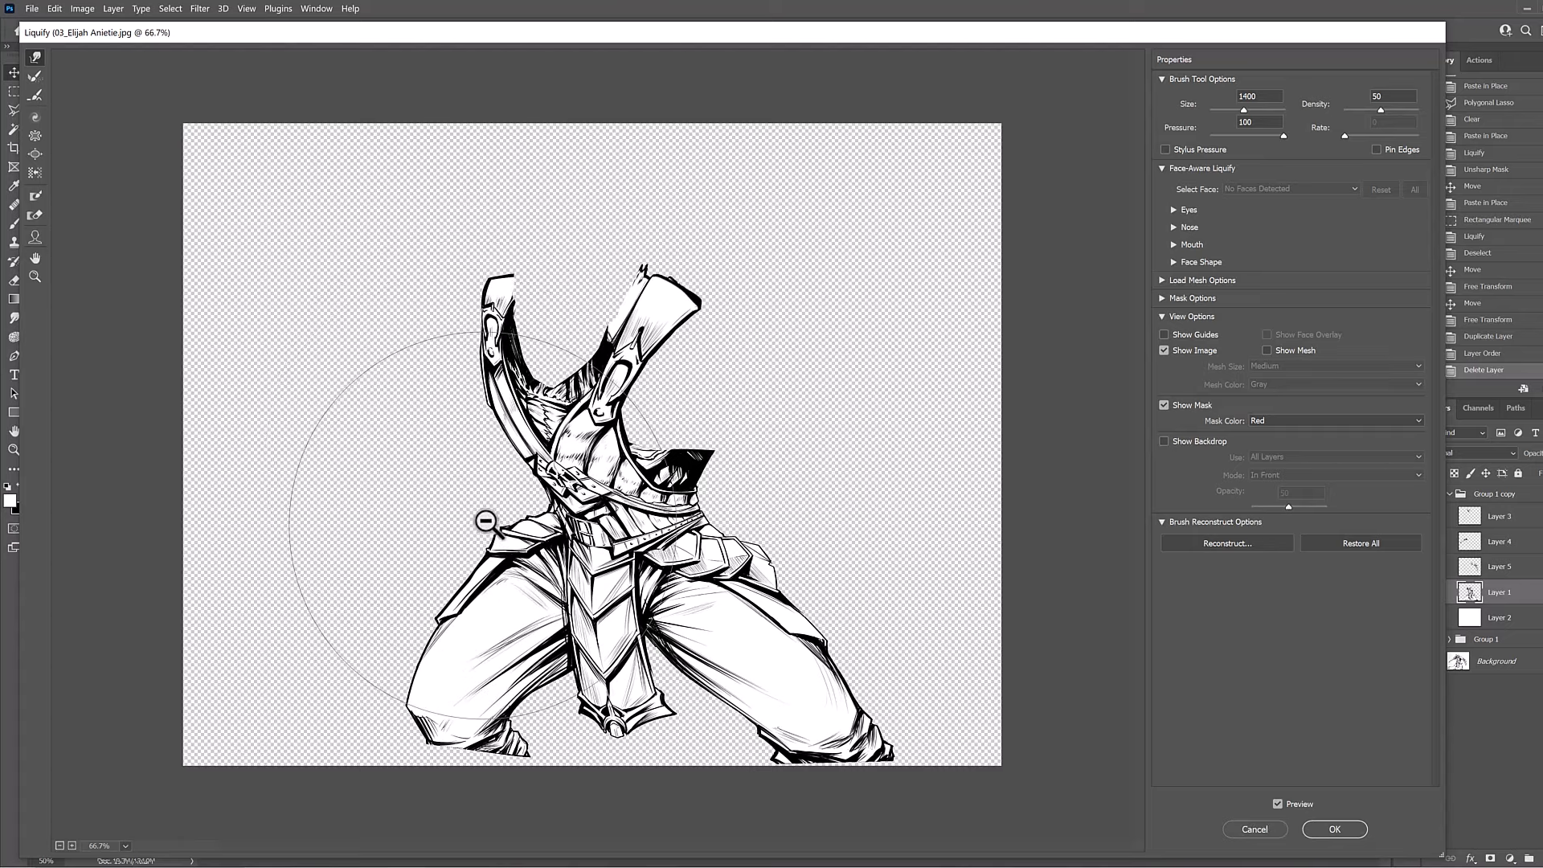
pyautogui.press('[')
pyautogui.press('[')
pyautogui.press('[')
pyautogui.press('[')
pyautogui.press('[')
pyautogui.moveTo(658, 540); pyautogui.dragTo(741, 421)
pyautogui.hotkey('ctrl', 'z')
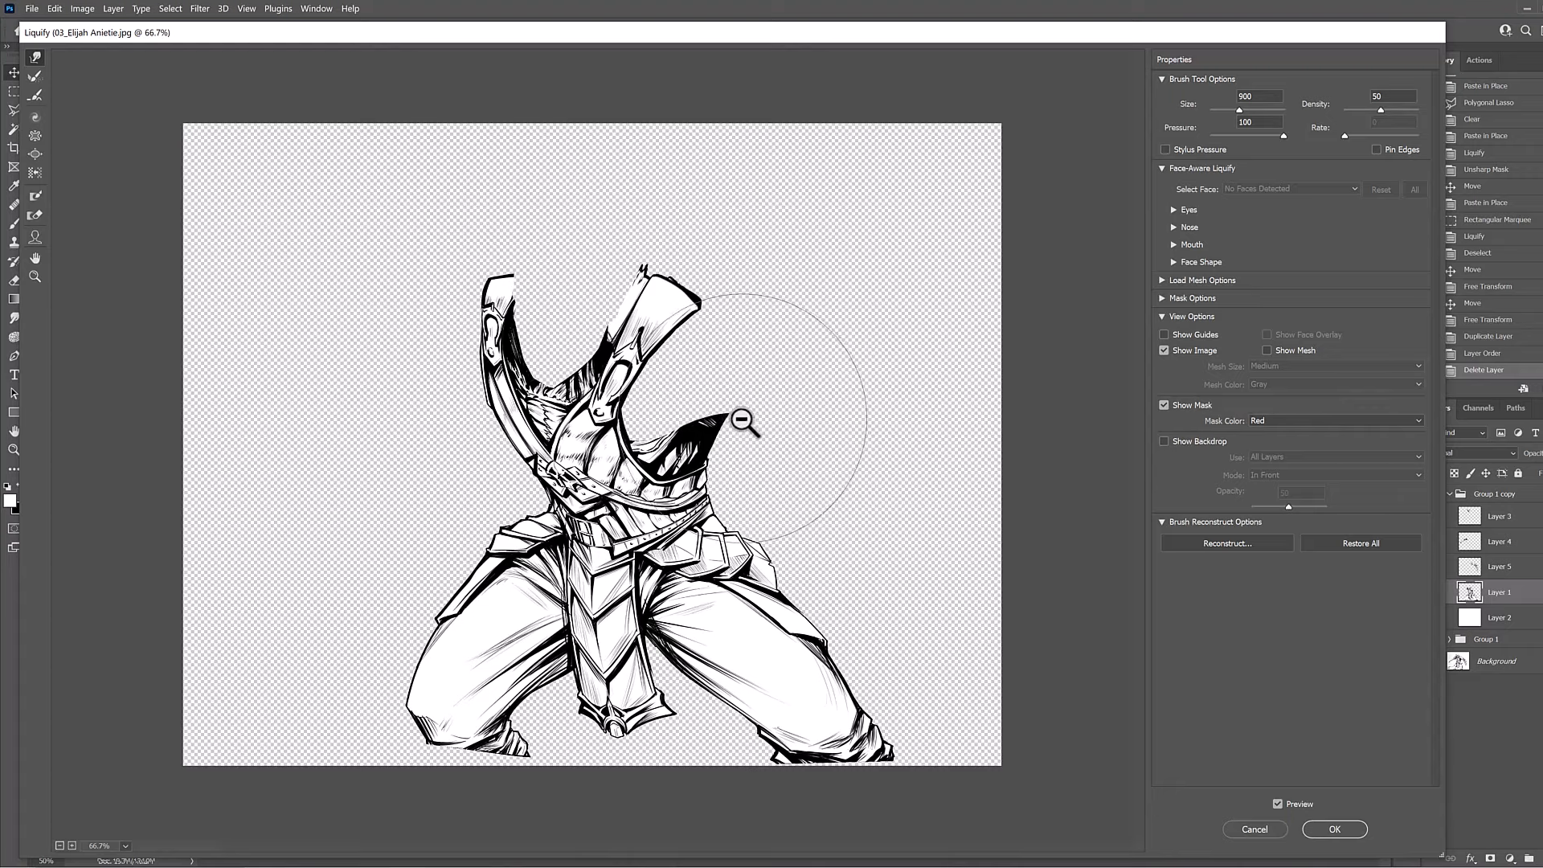
pyautogui.press('p')
pyautogui.press('p')
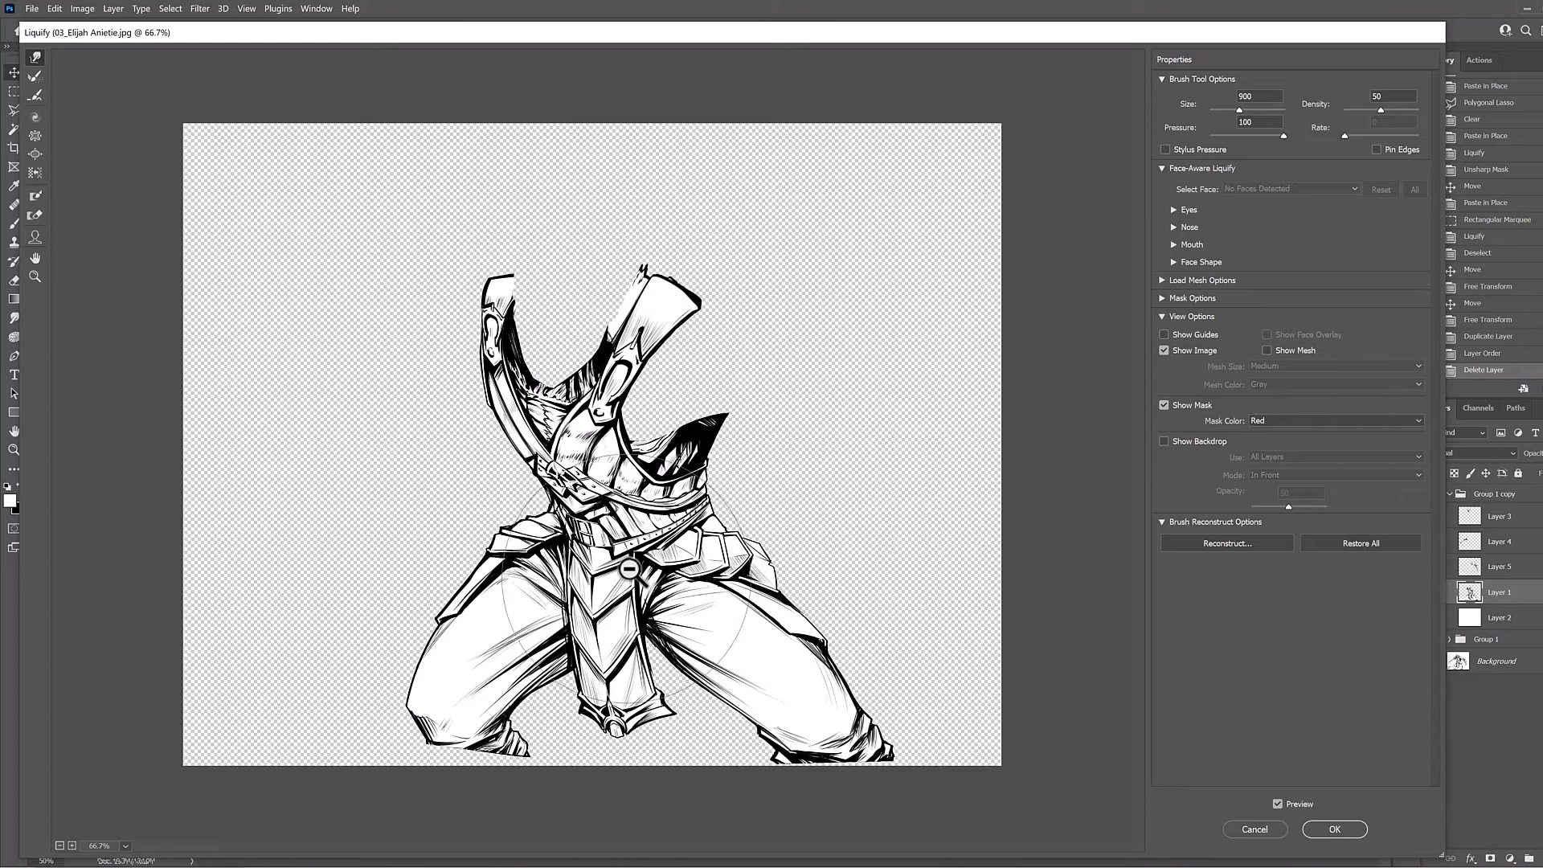
# Reshape the chest with a size 1400 Liquify brush and lift the far collar upward.
pyautogui.press(']')
pyautogui.press(']')
pyautogui.press(']')
pyautogui.press(']')
pyautogui.press(']')
pyautogui.moveTo(584, 292)
pyautogui.mouseDown()
pyautogui.moveTo(598, 255)
pyautogui.moveTo(575, 337)
pyautogui.moveTo(578, 319)
pyautogui.moveTo(615, 446)
pyautogui.mouseUp()
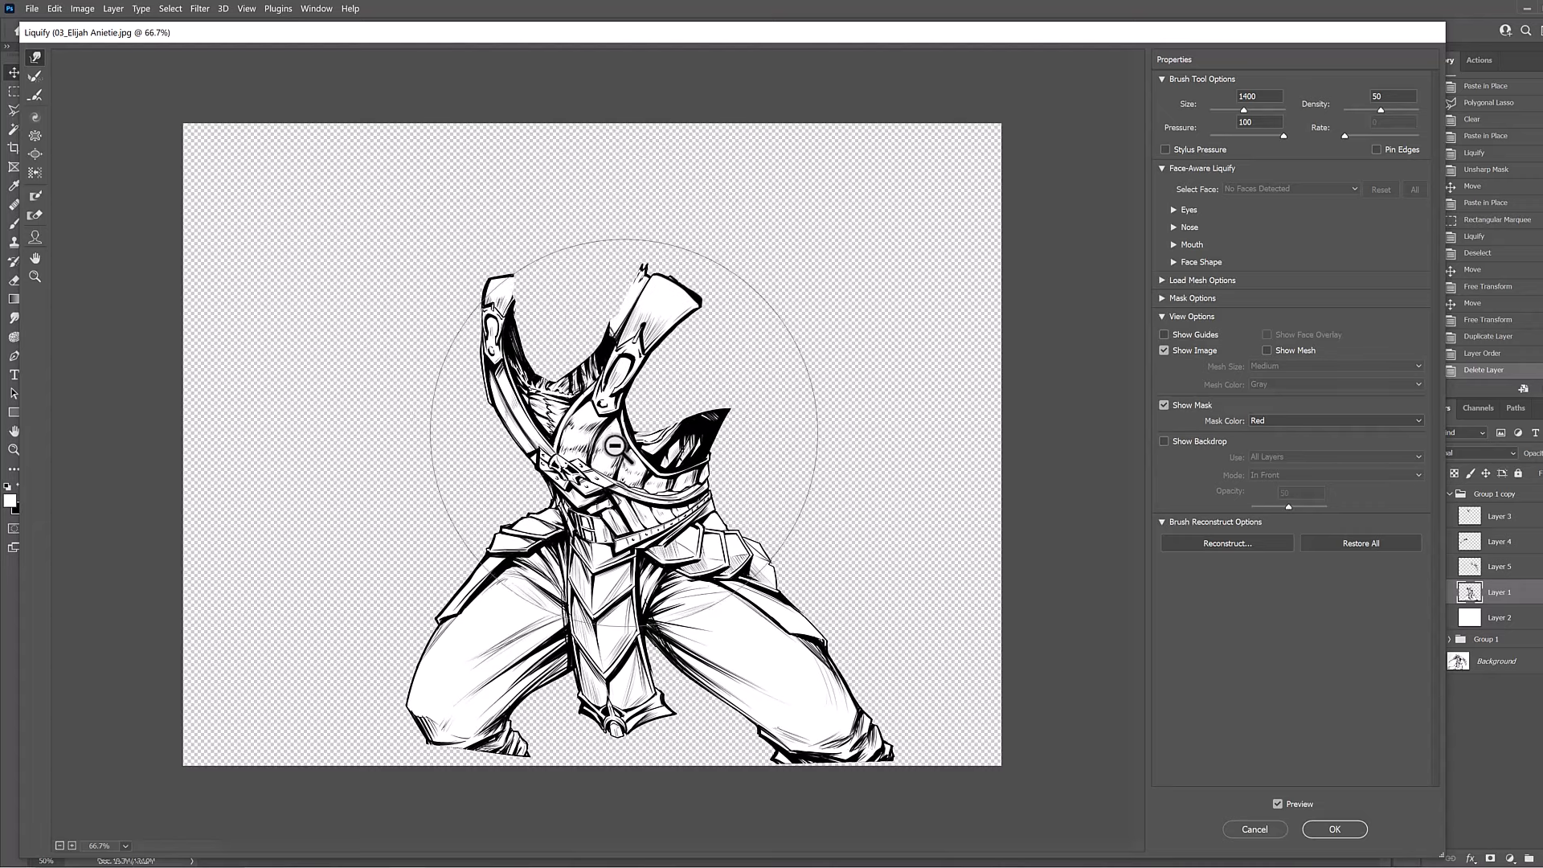
pyautogui.moveTo(458, 238)
pyautogui.mouseDown()
pyautogui.moveTo(493, 189)
pyautogui.moveTo(464, 258)
pyautogui.moveTo(500, 147)
pyautogui.moveTo(562, 126)
pyautogui.moveTo(536, 126)
pyautogui.moveTo(496, 147)
pyautogui.mouseUp()
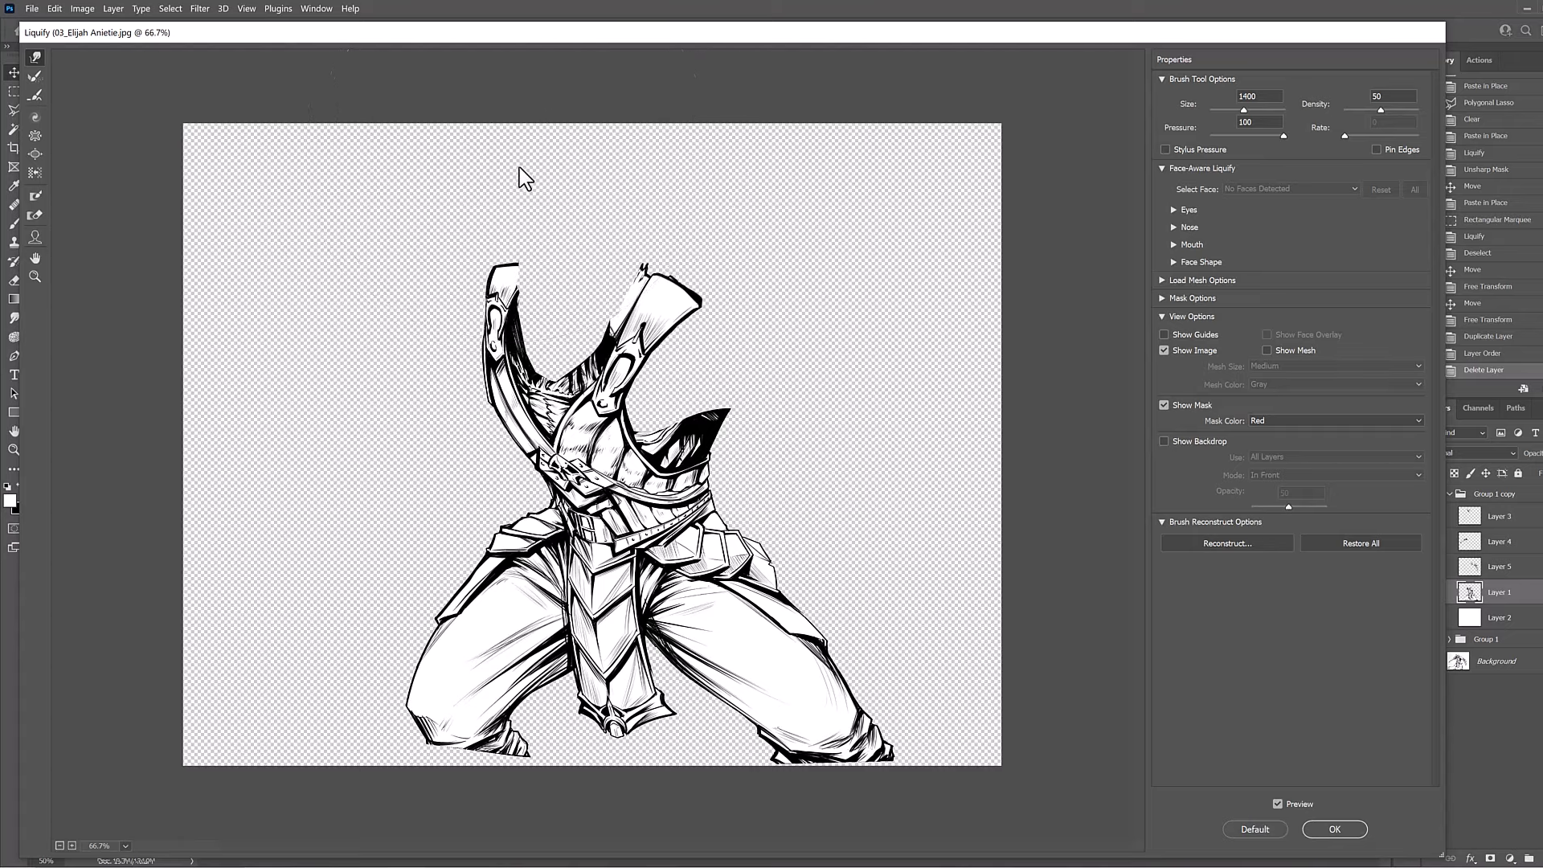
# Bend the body into a deeper lunge with the knee pushed outward, compare it with the original, and apply the Liquify.
pyautogui.hotkey('ctrl', 'z')
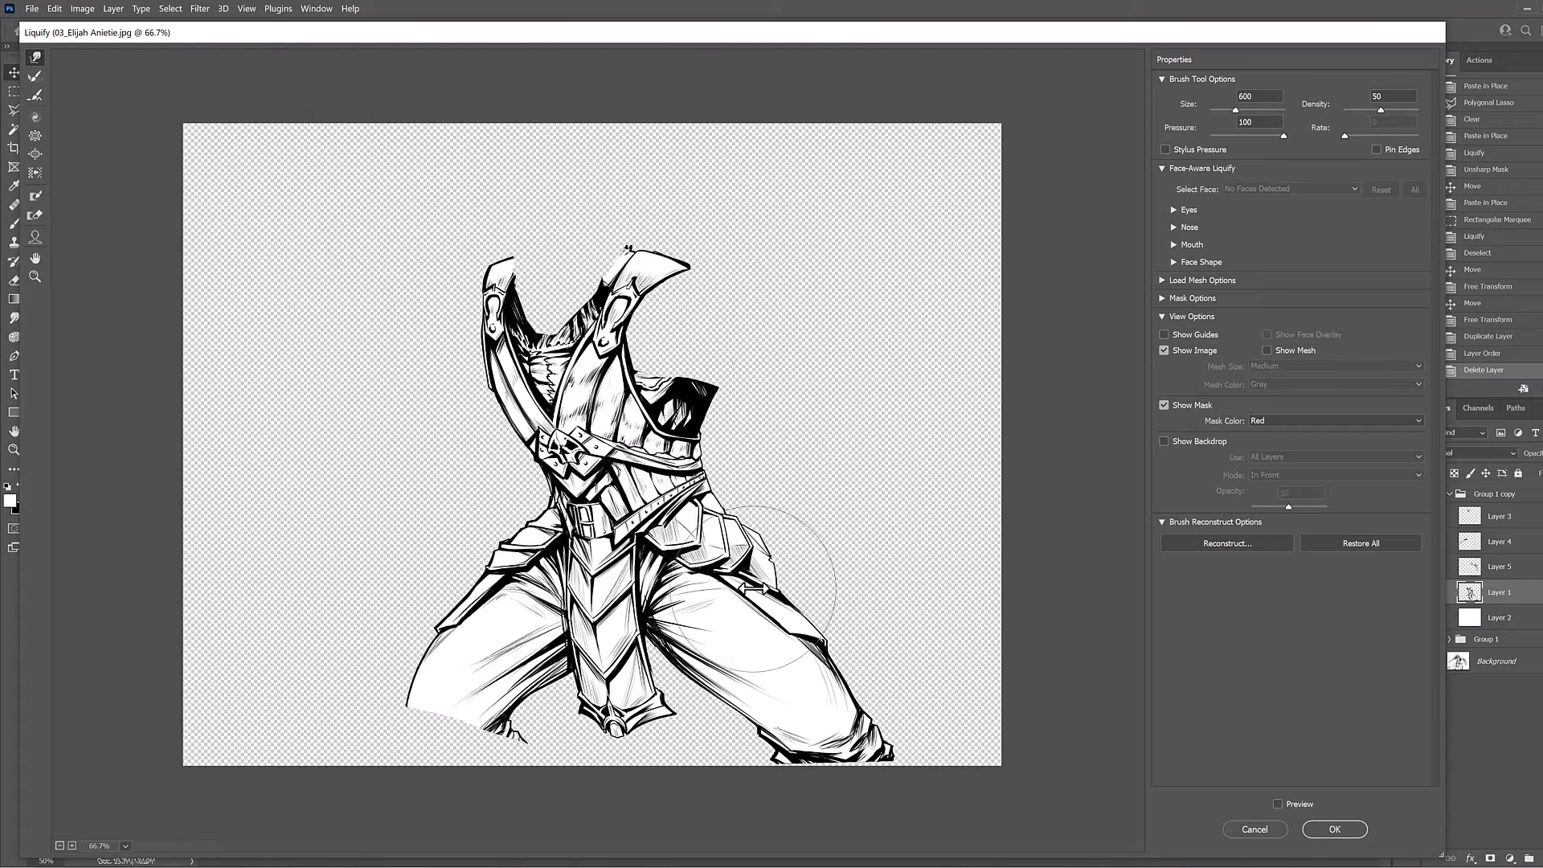
pyautogui.press('p')
pyautogui.press('p')
pyautogui.press('p')
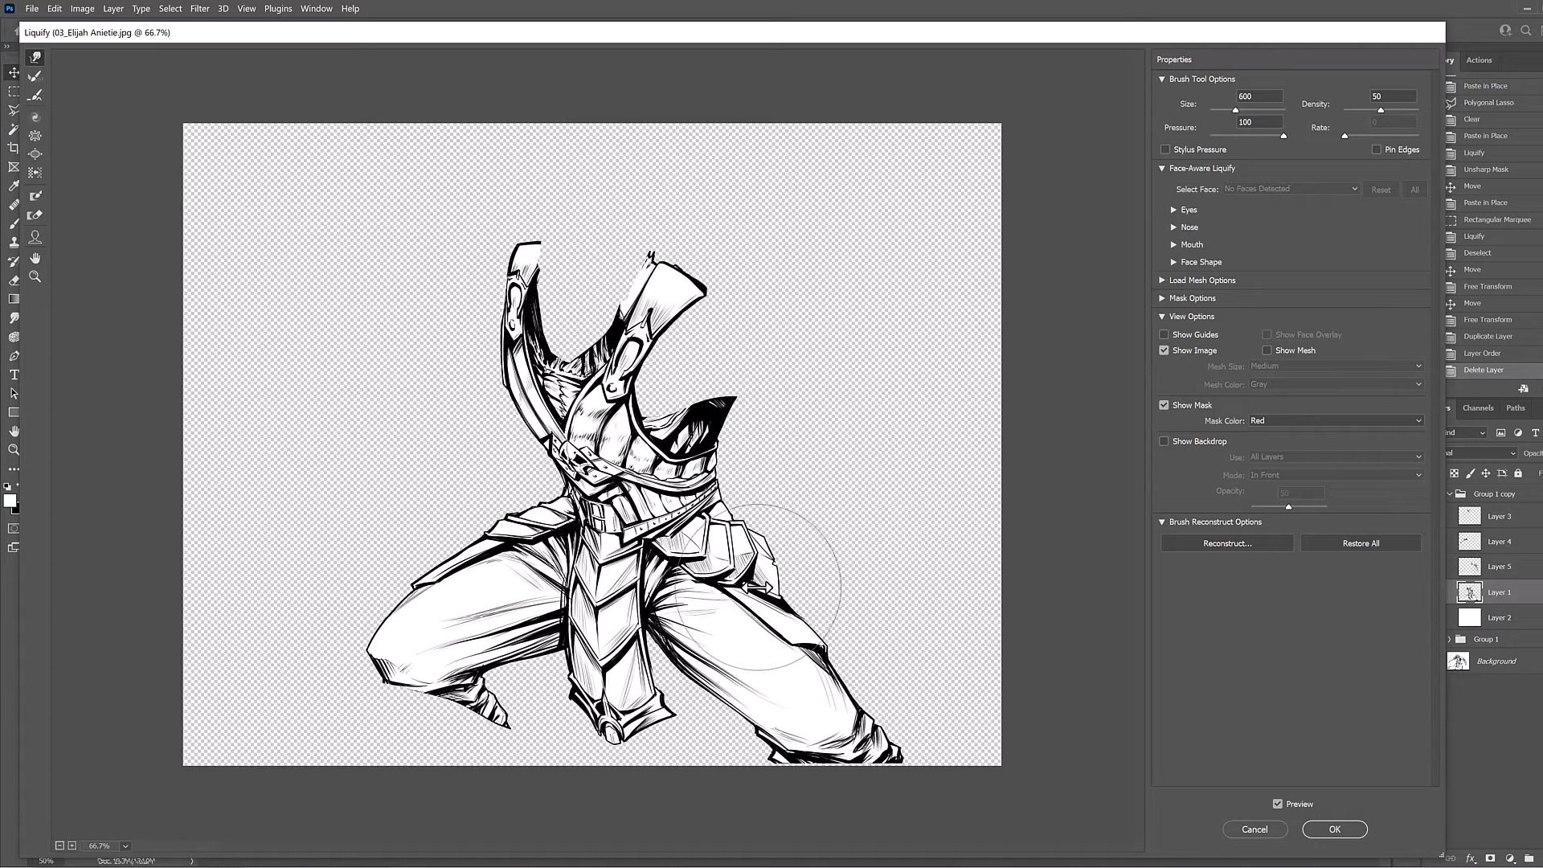
pyautogui.press('Return')
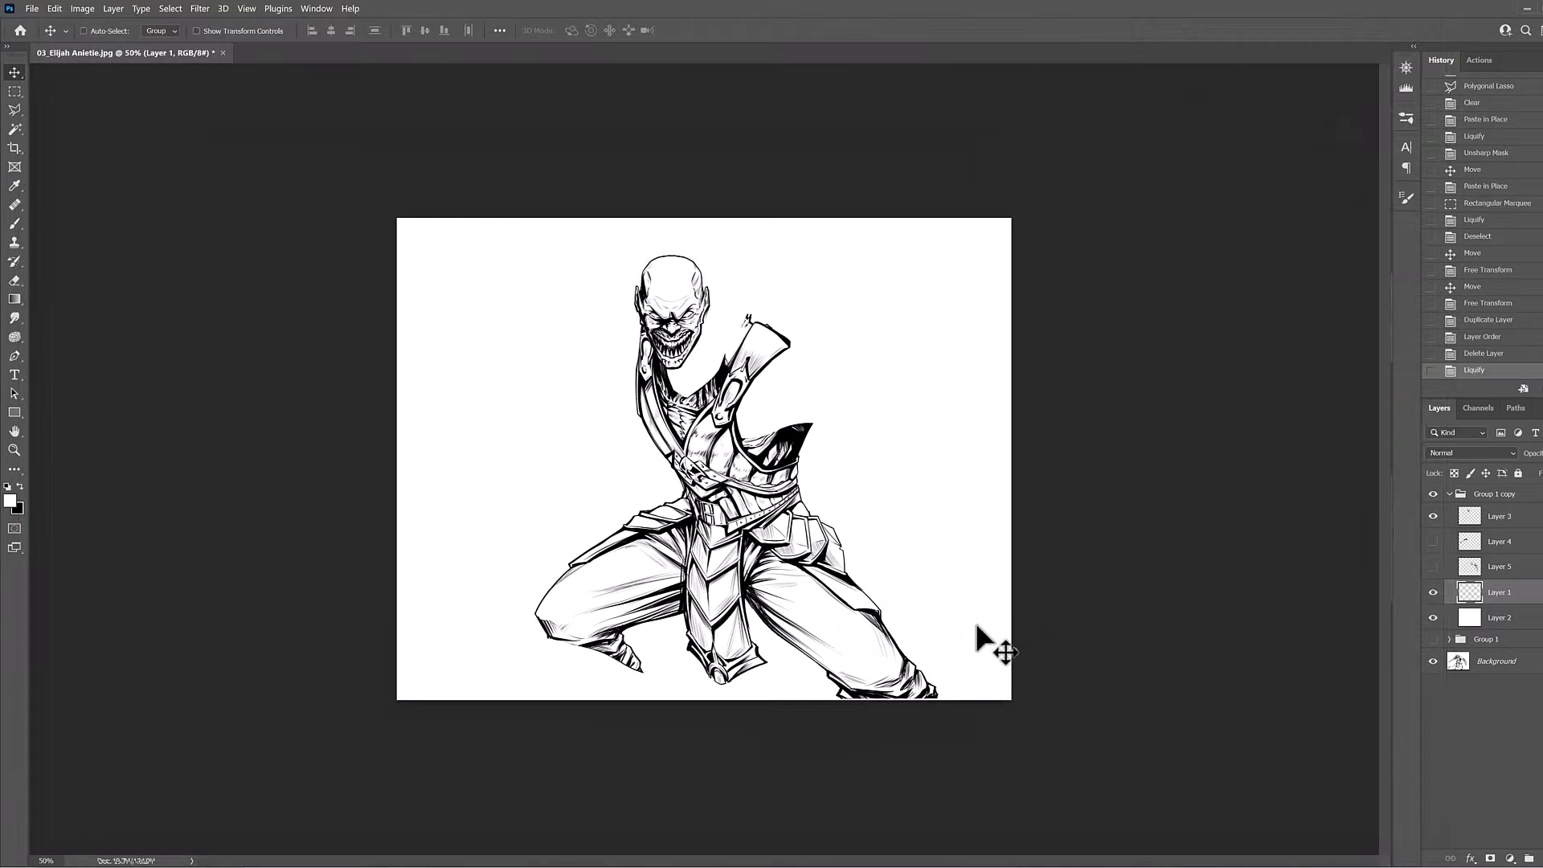
# Move the liquified body up and left beneath the head, and nudge the head on Layer 3 slightly down to fit the collar.
pyautogui.hotkey('ctrl', 'z')
pyautogui.hotkey('ctrl', 'shift', 'z')
pyautogui.moveTo(836, 555); pyautogui.dragTo(818, 543)
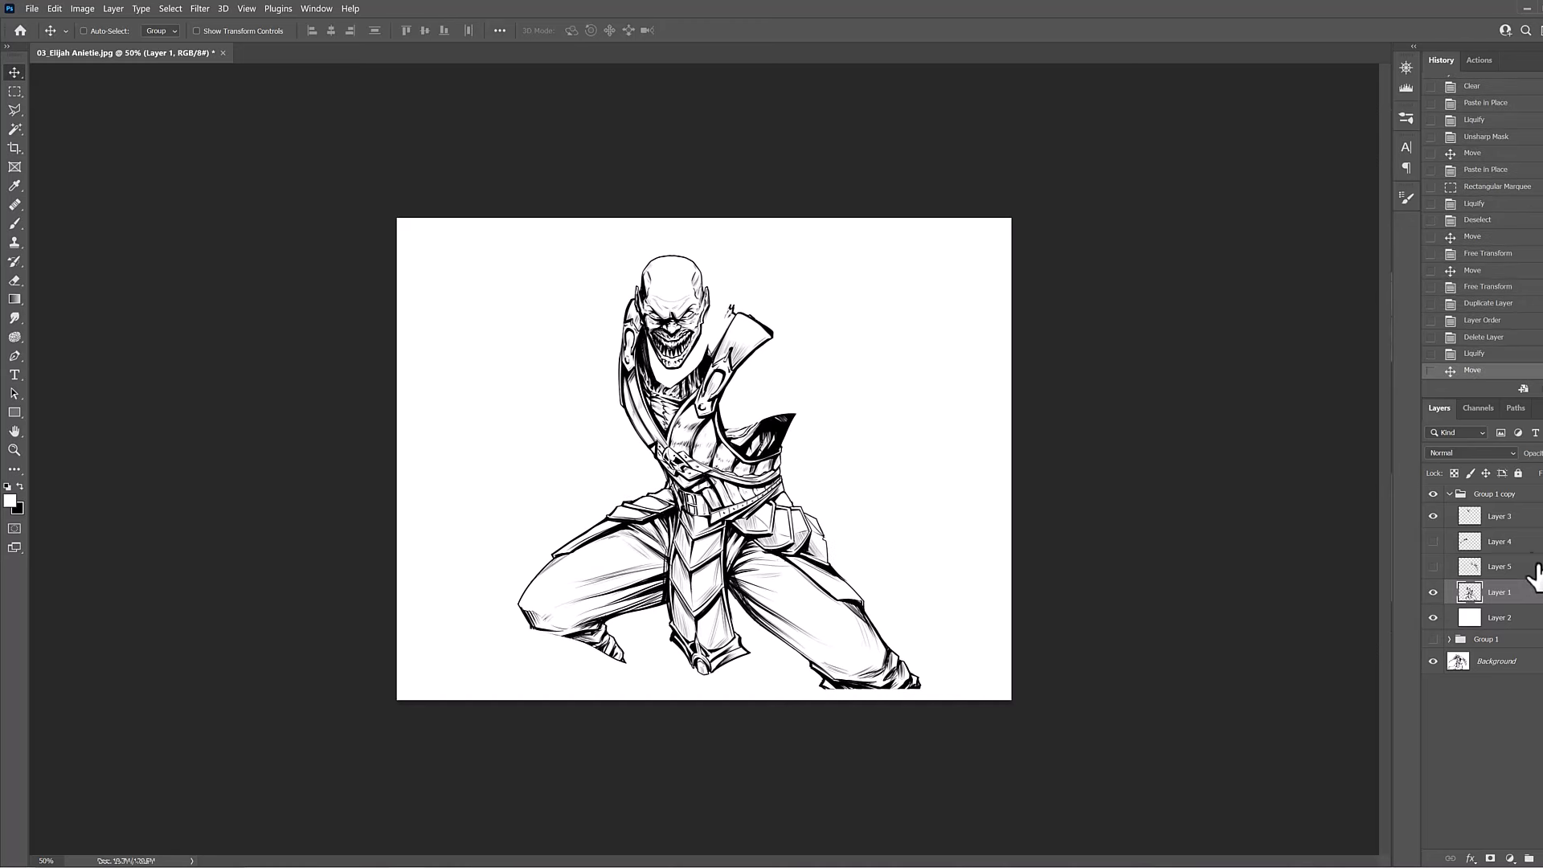
pyautogui.click(1434, 517)
pyautogui.click(1433, 517)
pyautogui.click(1484, 524)
pyautogui.moveTo(670, 329); pyautogui.dragTo(678, 337)
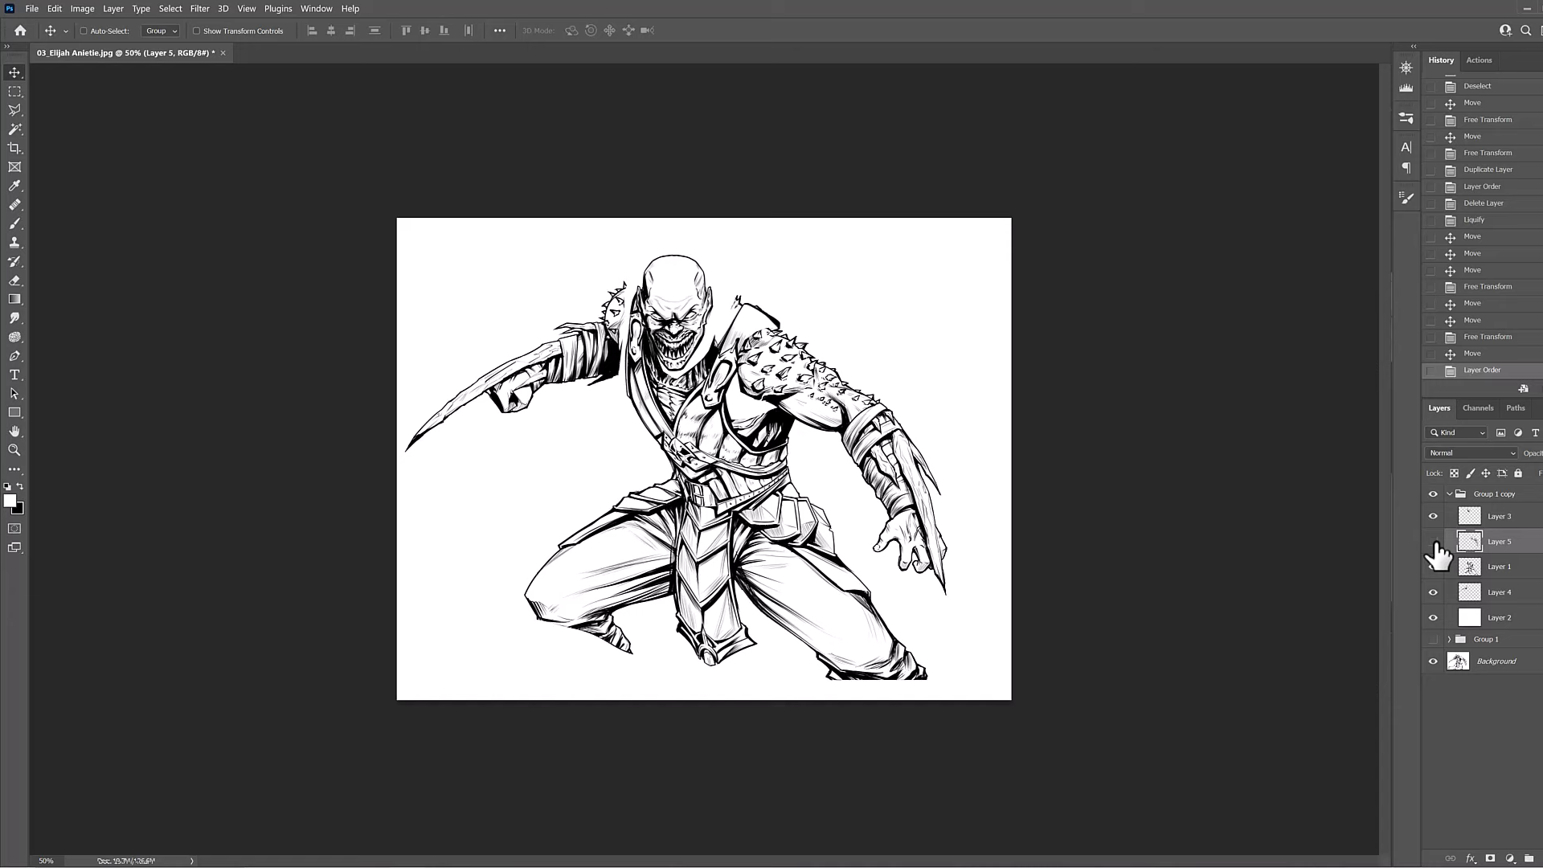
# Nudge the spiked arm on Layer 5 slightly up and enlarge it to about 111% width and 115% height.
pyautogui.click(1433, 541)
pyautogui.click(1433, 541)
pyautogui.moveTo(914, 492); pyautogui.dragTo(910, 488)
pyautogui.hotkey('ctrl', 't')
pyautogui.moveTo(956, 596); pyautogui.dragTo(991, 653)
pyautogui.hotkey('ctrl', 'z')
pyautogui.moveTo(951, 595); pyautogui.dragTo(964, 636)
pyautogui.moveTo(949, 326); pyautogui.dragTo(976, 347)
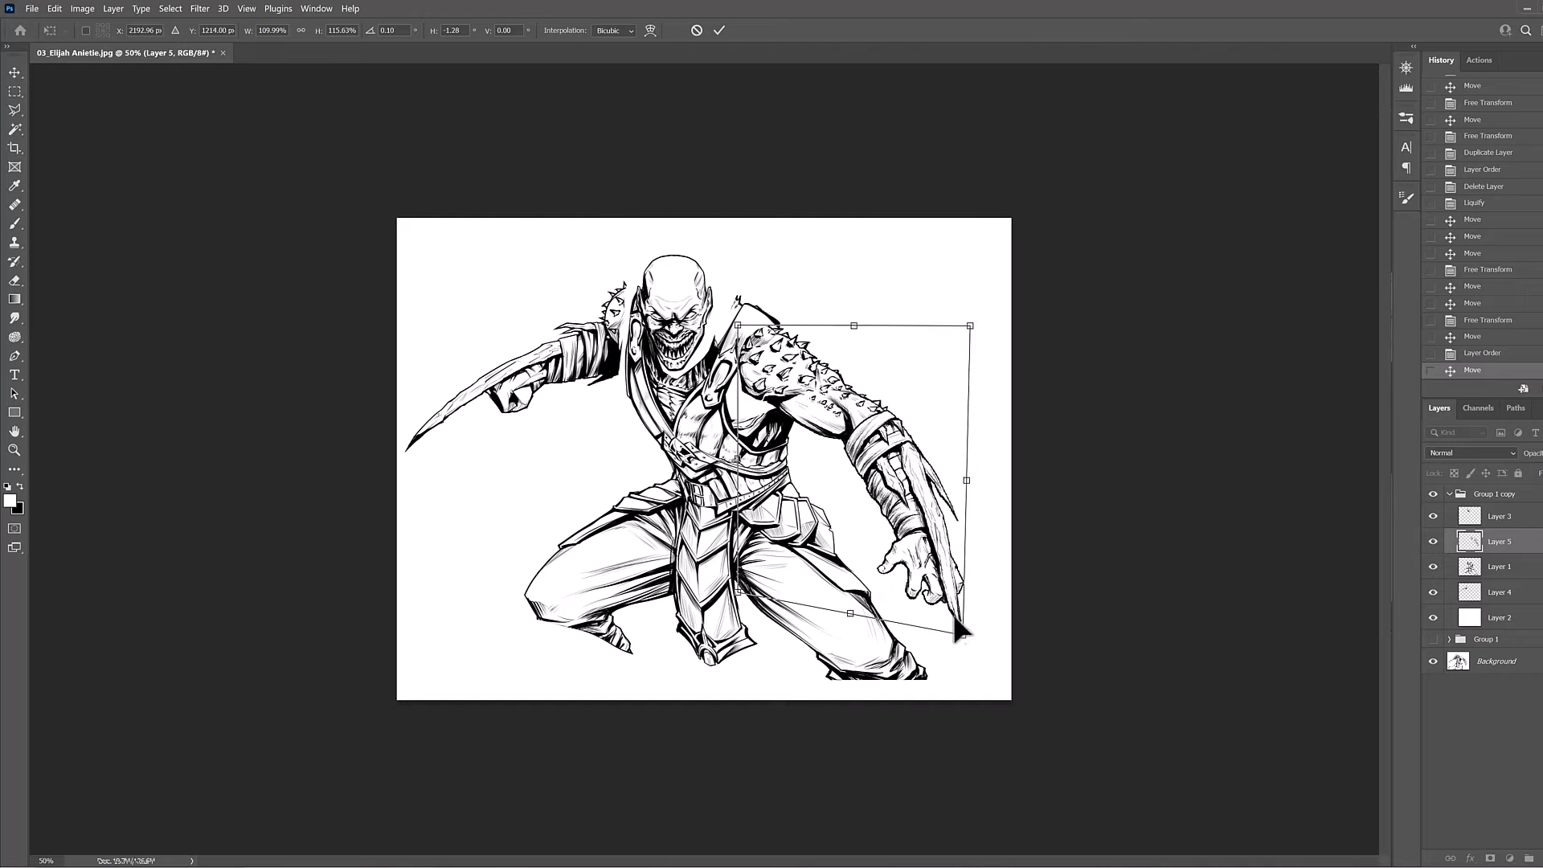
pyautogui.moveTo(956, 619)
pyautogui.mouseDown()
pyautogui.moveTo(989, 635)
pyautogui.moveTo(974, 651)
pyautogui.moveTo(969, 639)
pyautogui.mouseUp()
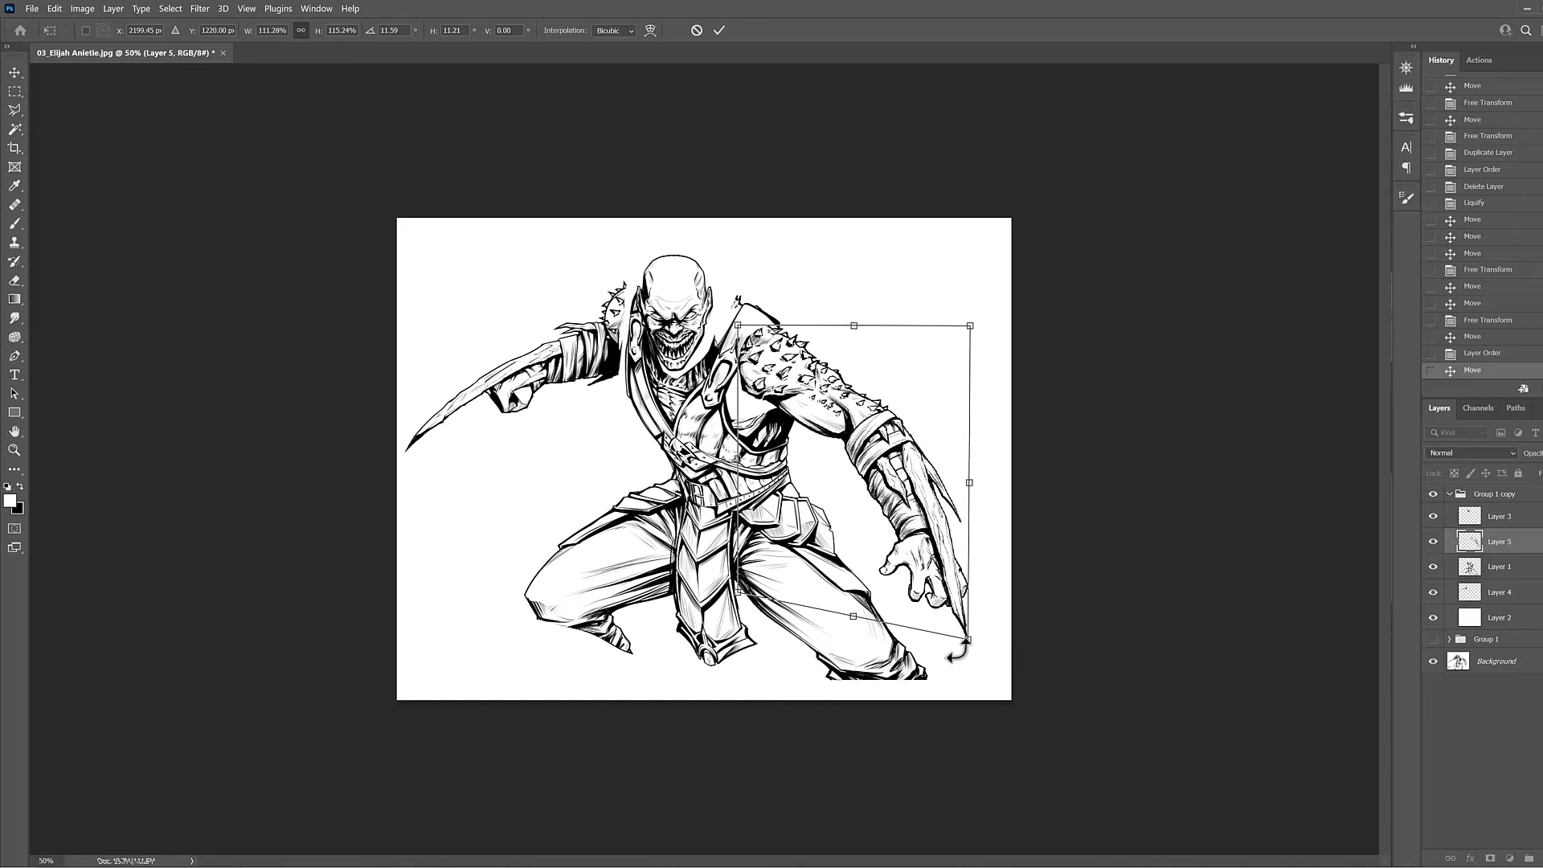
pyautogui.press('Return')
# Liquify the Layer 5 arm, stretching the blade tip, hand and forearm outward with a size 1200 brush.
pyautogui.hotkey('ctrl', 'shift', 'x')
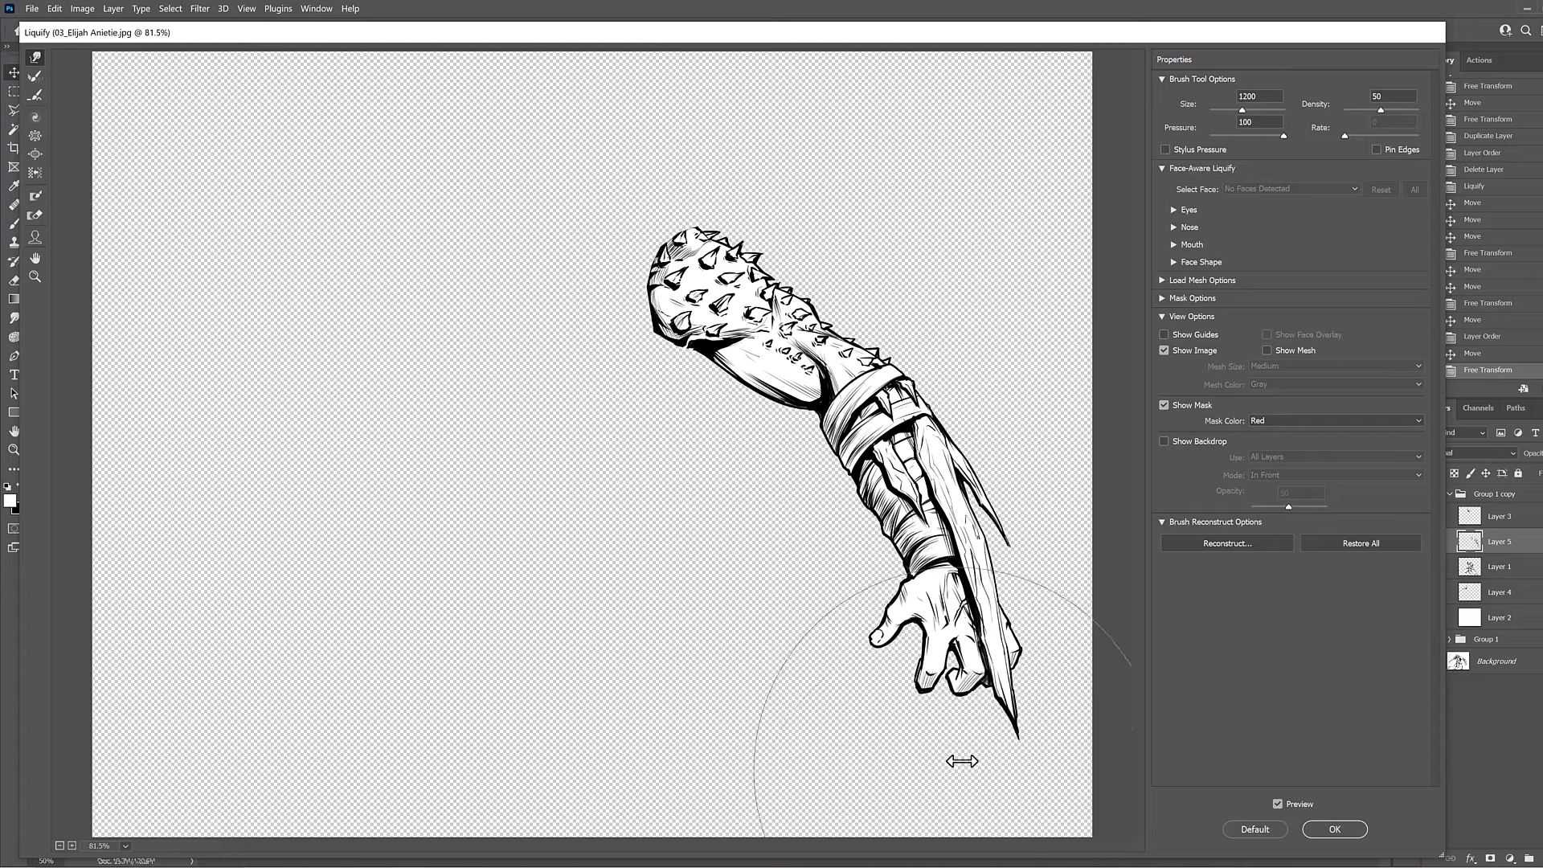
pyautogui.moveTo(962, 761)
pyautogui.mouseDown()
pyautogui.moveTo(1016, 773)
pyautogui.moveTo(1025, 754)
pyautogui.moveTo(1014, 784)
pyautogui.mouseUp()
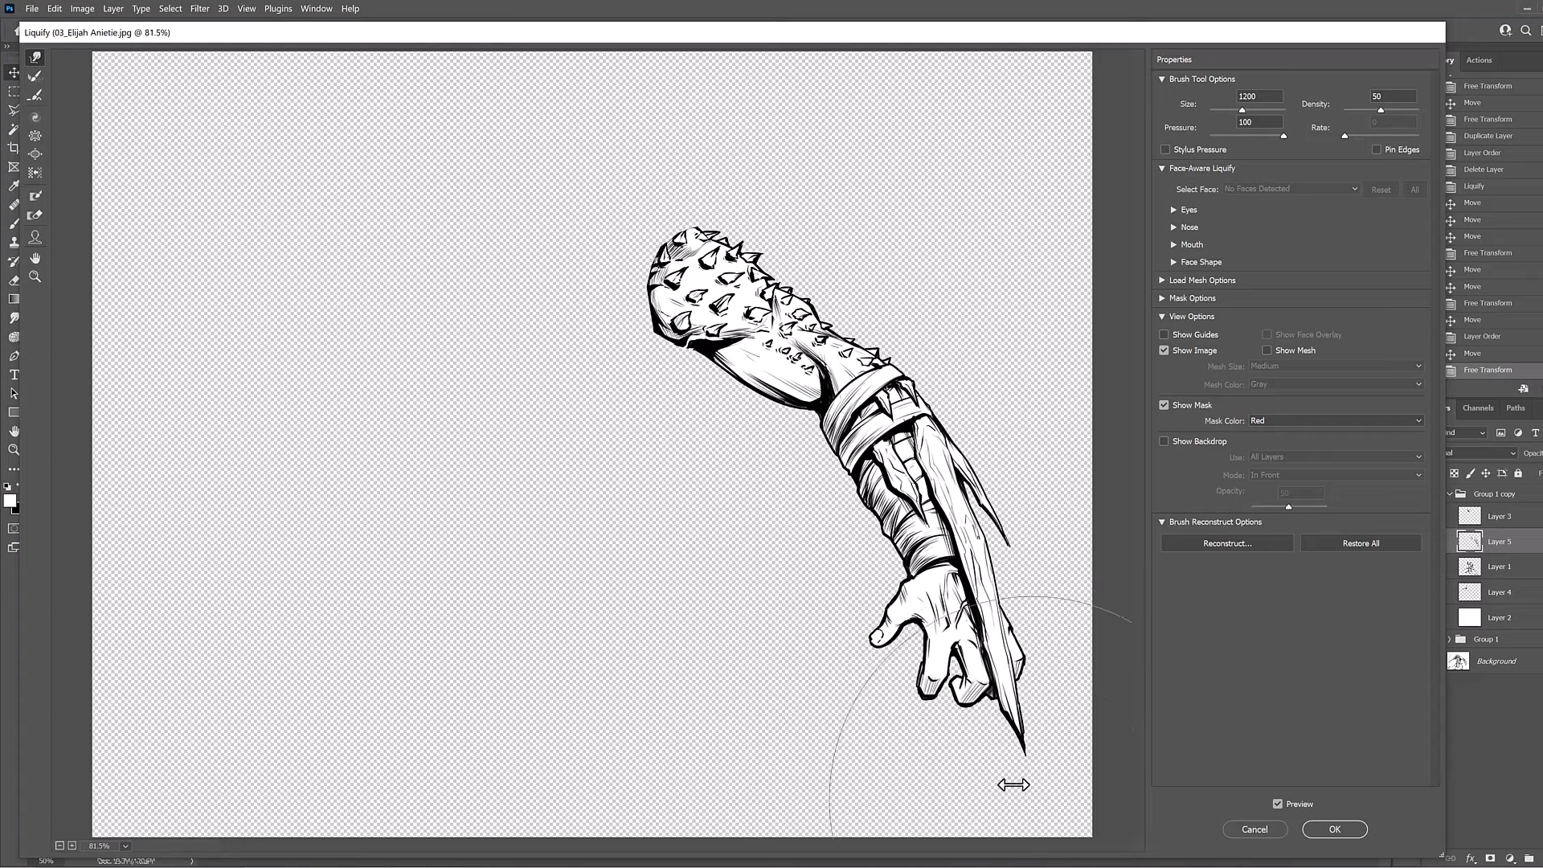
pyautogui.moveTo(925, 515); pyautogui.dragTo(942, 521)
# Curve the wrapped forearm in toward the wrist and reshape the upper arm's underside with a smaller Liquify brush.
pyautogui.press('[')
pyautogui.press('[')
pyautogui.press('[')
pyautogui.press('[')
pyautogui.press('[')
pyautogui.press('[')
pyautogui.press('[')
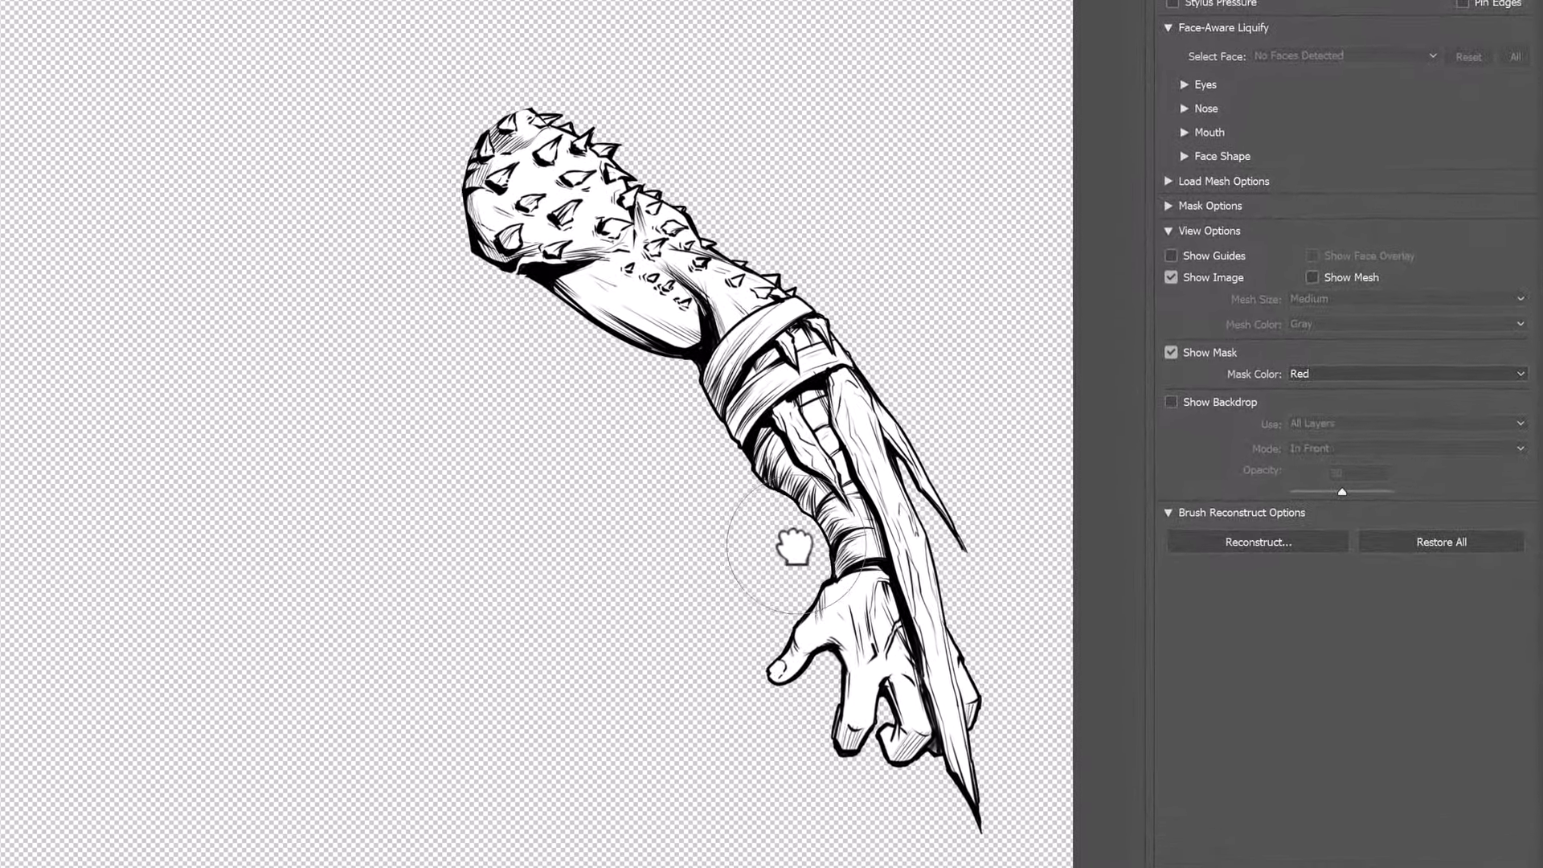
pyautogui.press(']')
pyautogui.press(']')
pyautogui.press(']')
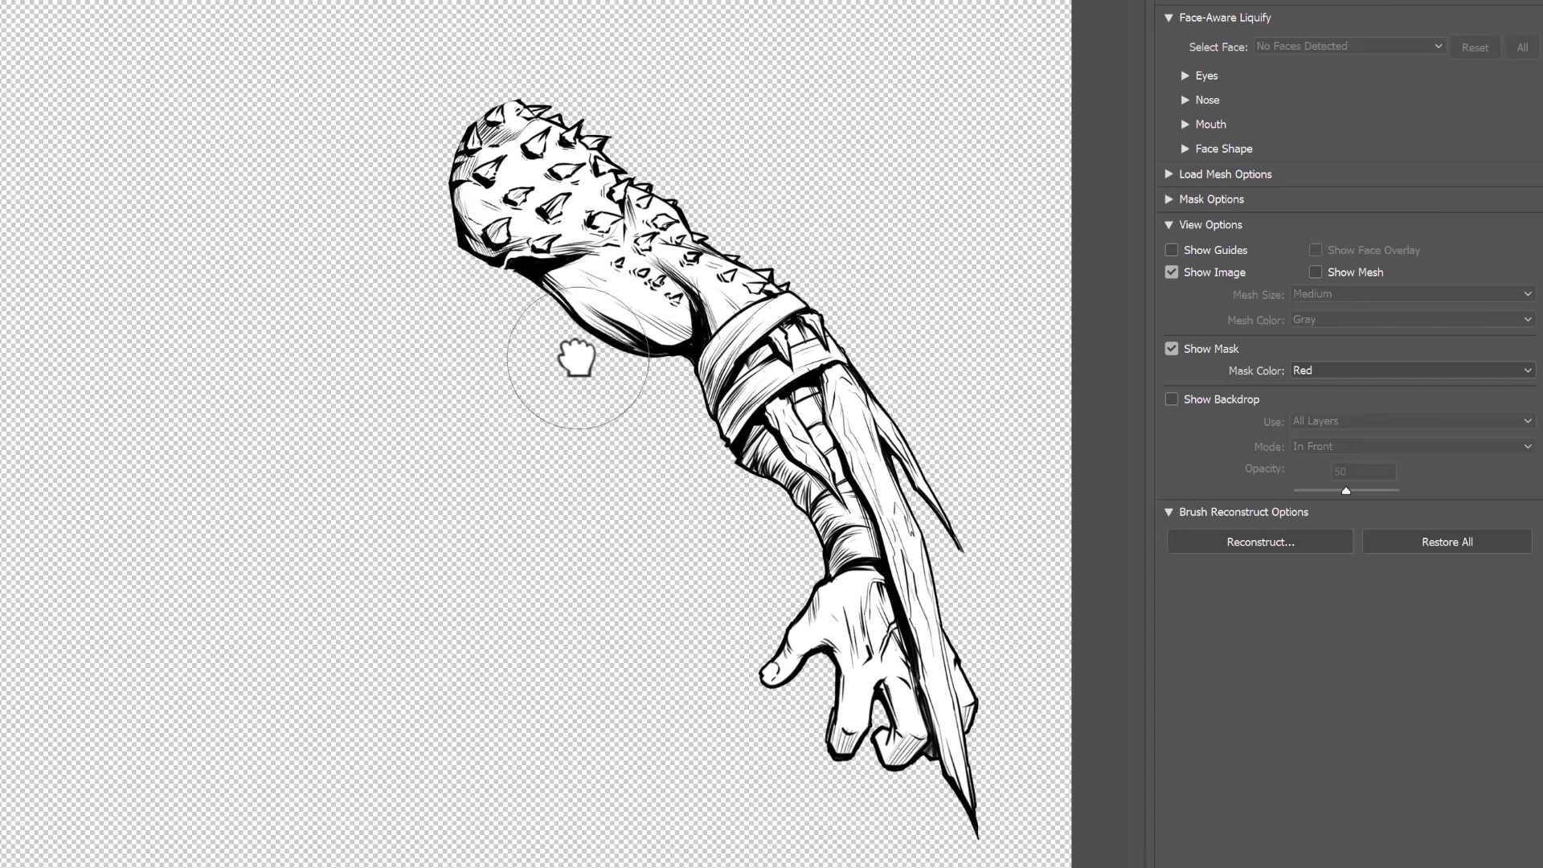
pyautogui.press('[')
pyautogui.press('[')
pyautogui.press('[')
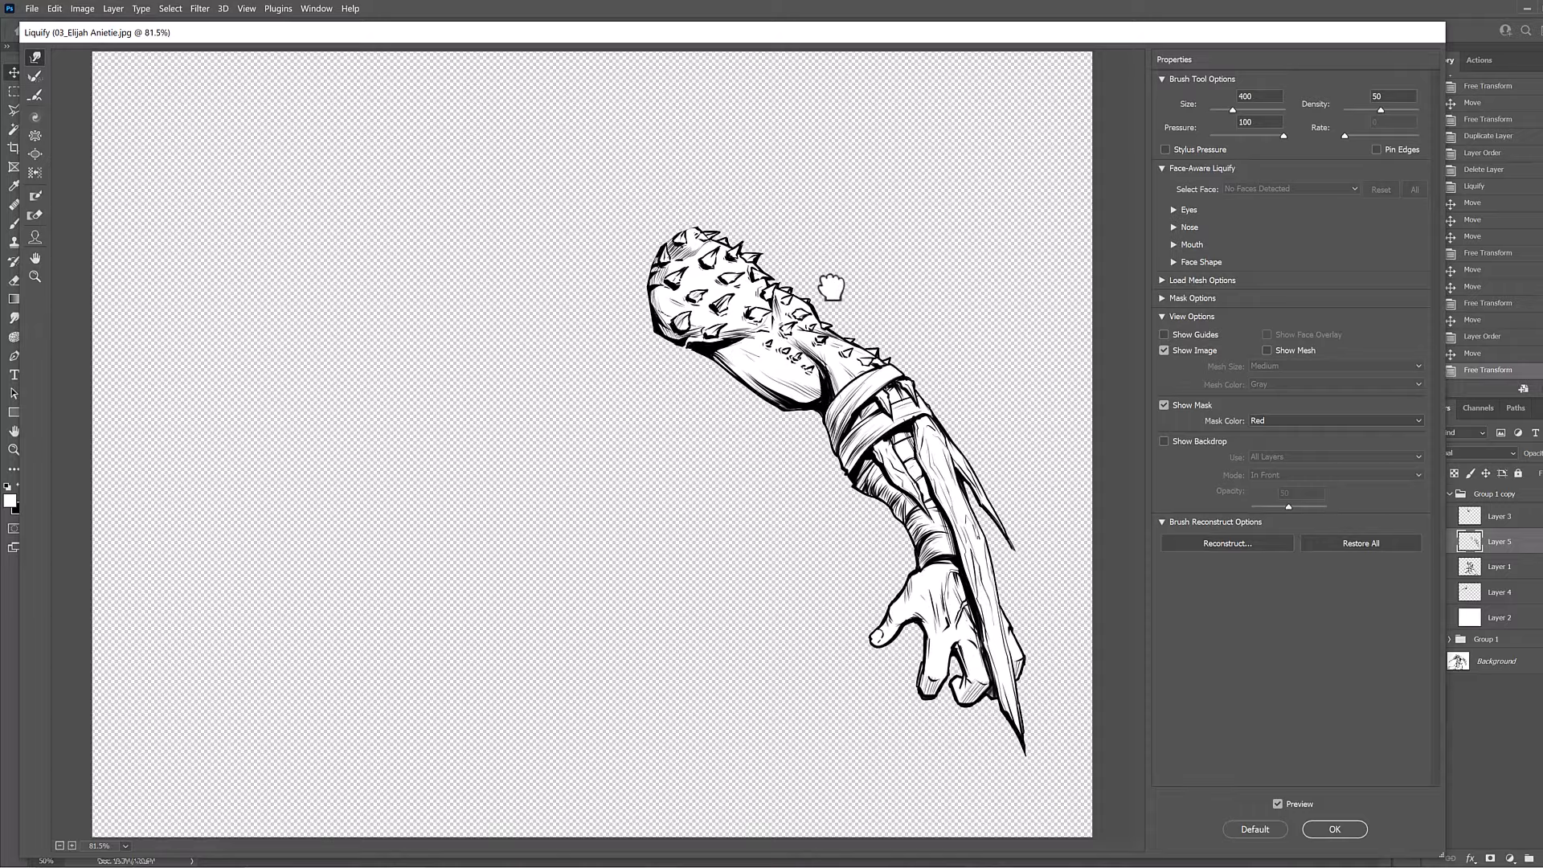
# Pull the shoulder spikes up and outward with a size 400 Liquify brush.
pyautogui.keyDown('ctrl'); pyautogui.click(697, 217); pyautogui.keyUp('ctrl')
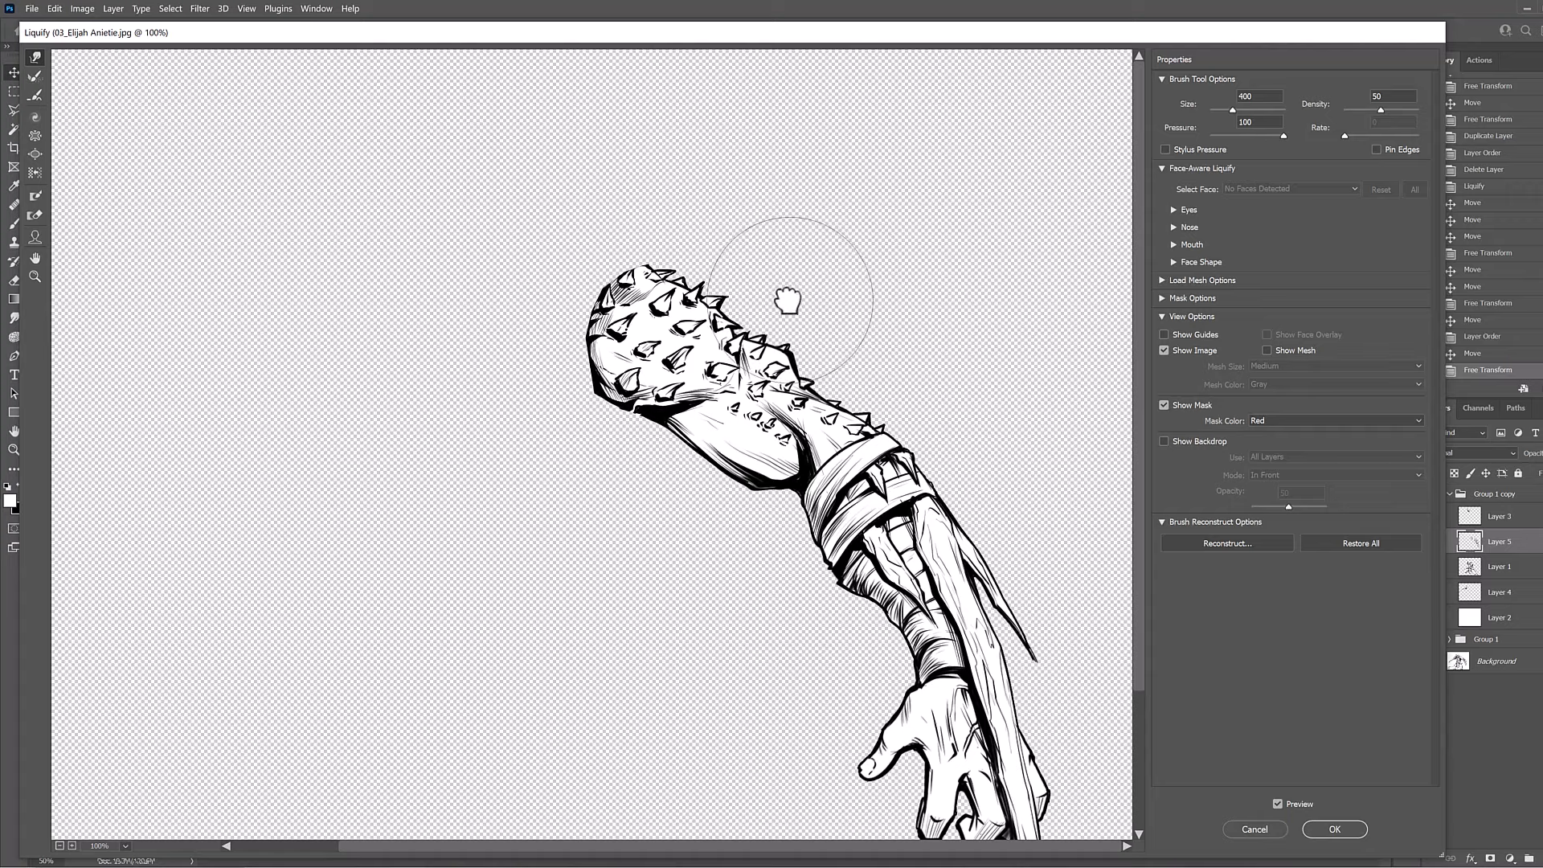
pyautogui.press('alt')
pyautogui.moveTo(711, 267); pyautogui.dragTo(722, 246)
pyautogui.hotkey('ctrl', 'z')
pyautogui.hotkey('ctrl', 'shift', 'z')
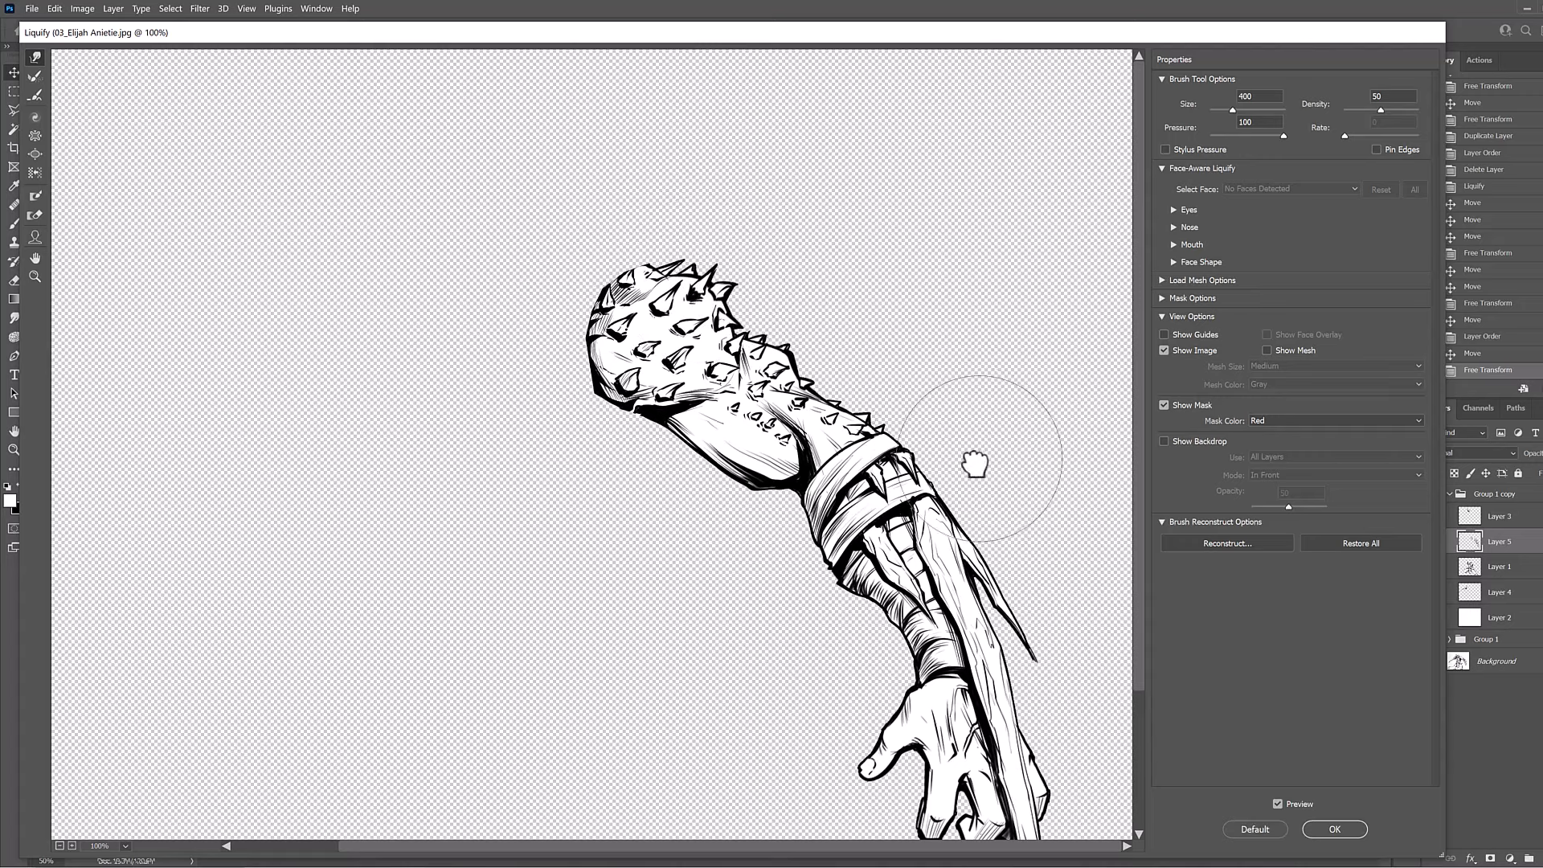
# Pull the upper edge of the forearm cuff and its nearby spikes outward with a size 300 Liquify brush.
pyautogui.press(']')
pyautogui.press(']')
pyautogui.press('[')
pyautogui.press('[')
pyautogui.press('[')
pyautogui.press('[')
pyautogui.press('[')
pyautogui.press(']')
pyautogui.moveTo(931, 449); pyautogui.dragTo(965, 427)
pyautogui.moveTo(894, 416)
pyautogui.mouseDown()
pyautogui.moveTo(873, 418)
pyautogui.moveTo(890, 403)
pyautogui.moveTo(917, 420)
pyautogui.mouseUp()
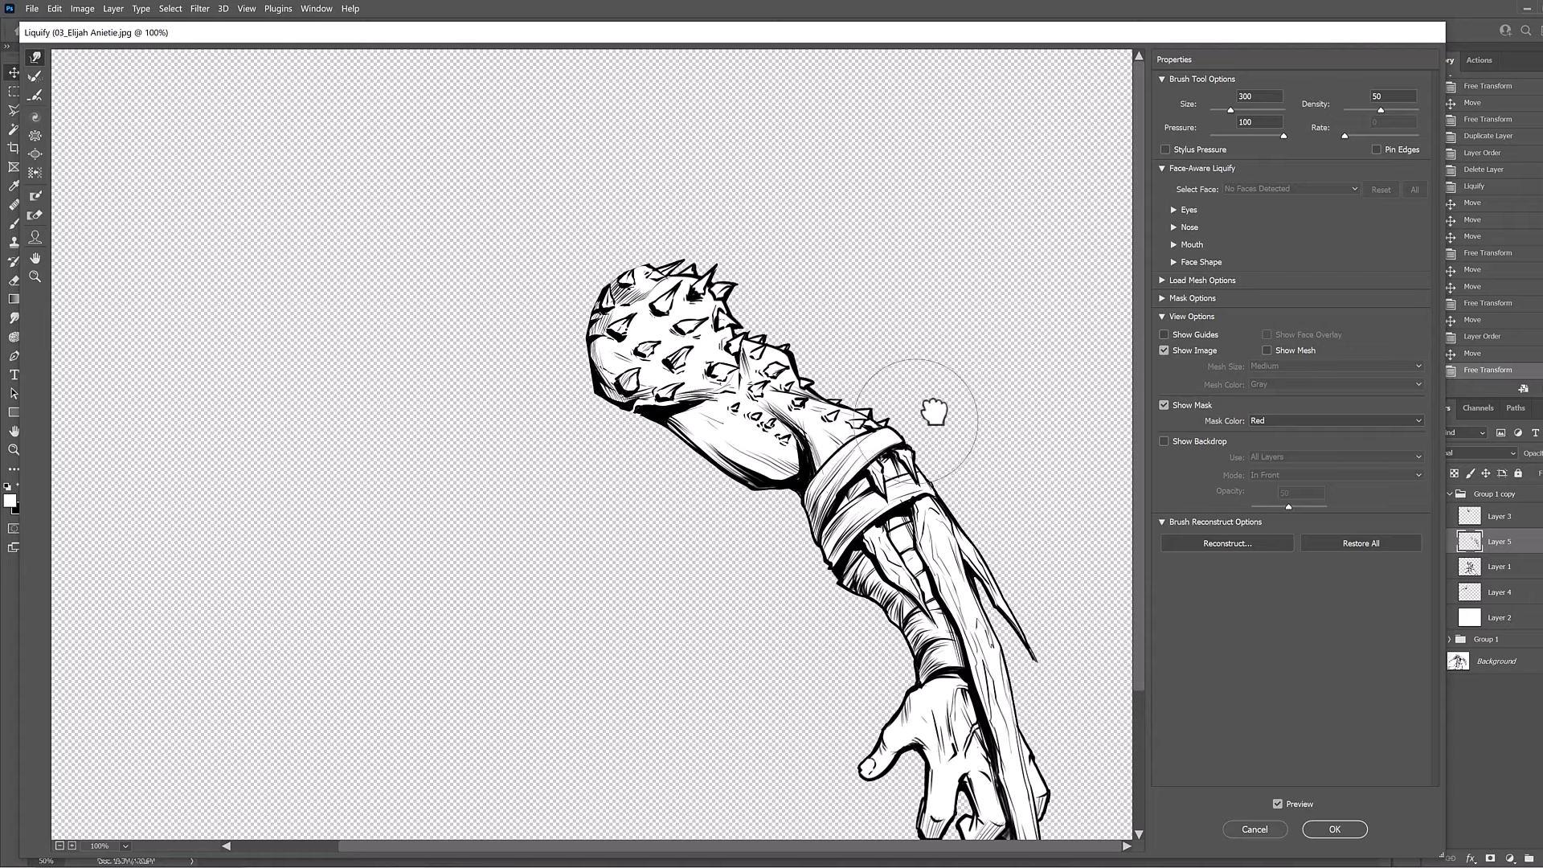
pyautogui.moveTo(903, 386); pyautogui.dragTo(936, 396)
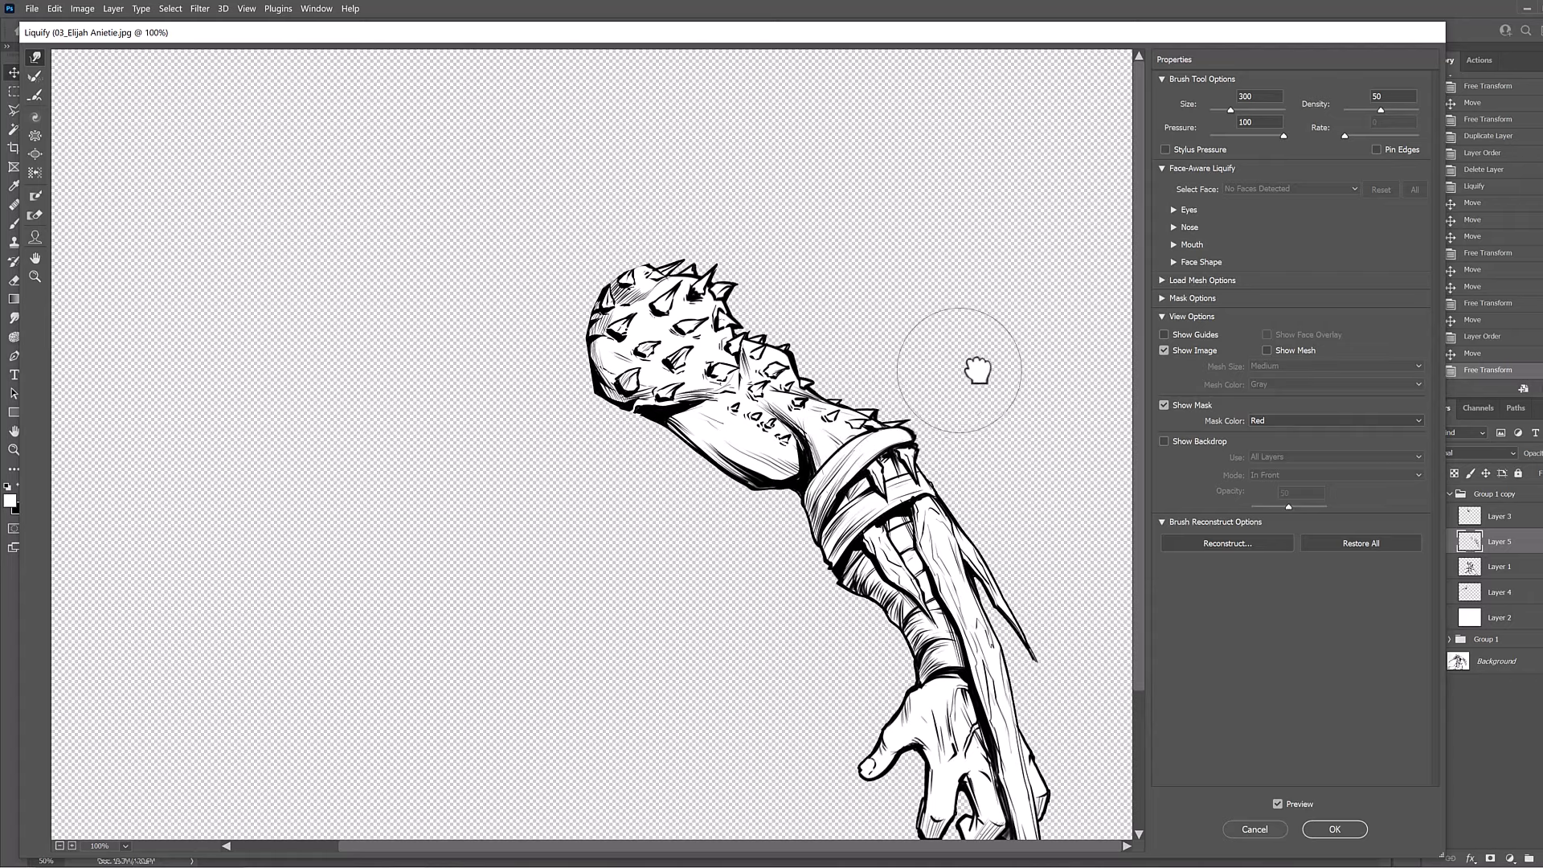
# Push the blade's base outward beneath the cuff and undo the last distortion of the cuff spikes.
pyautogui.scroll(-4, 977, 369)
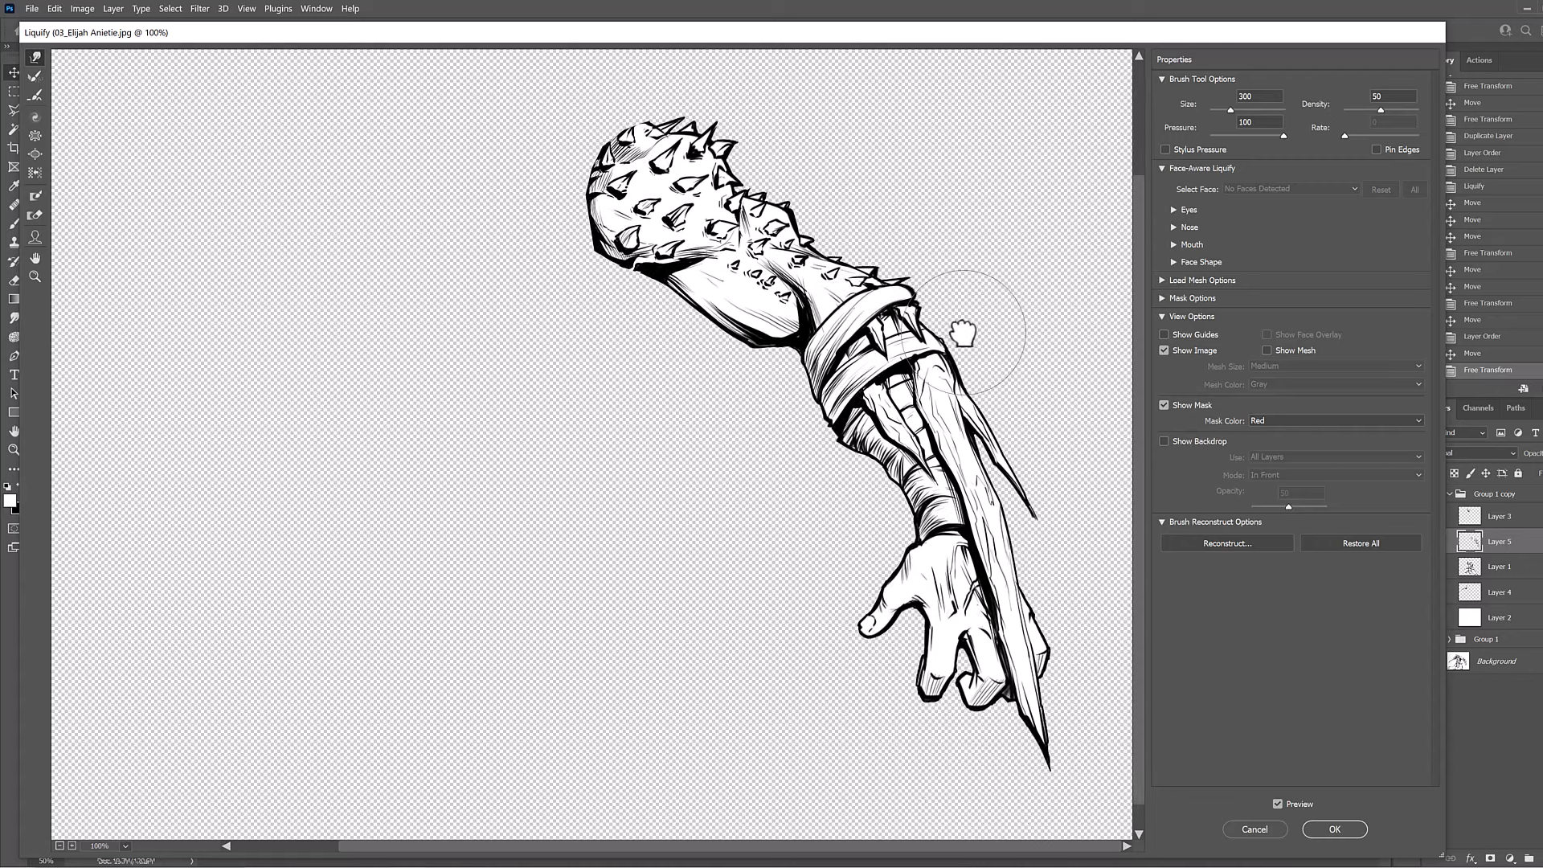
pyautogui.moveTo(963, 332); pyautogui.dragTo(1005, 331)
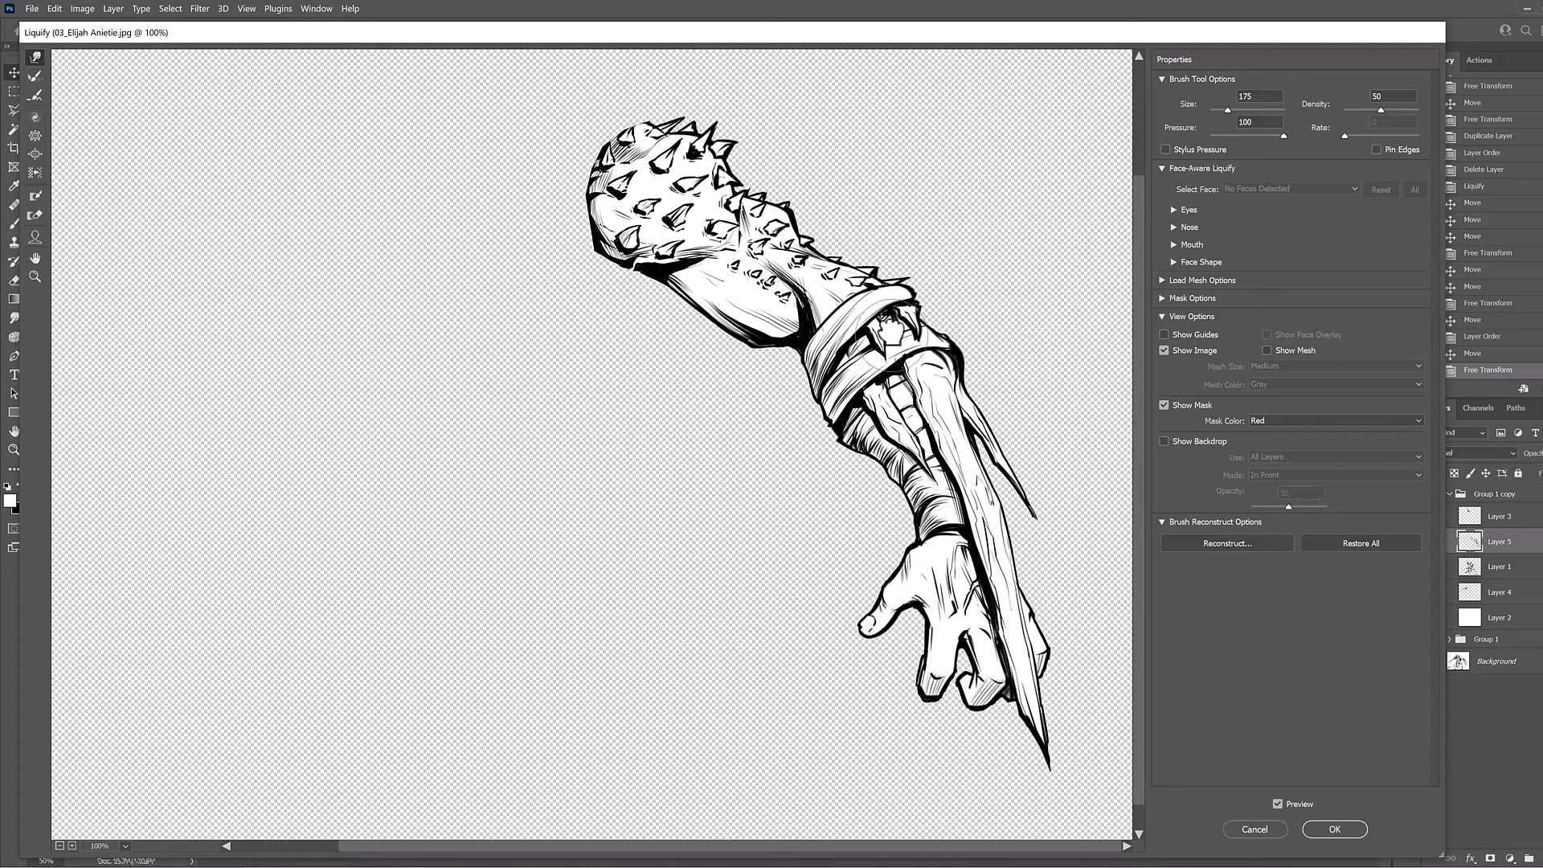
pyautogui.press('ctrl')
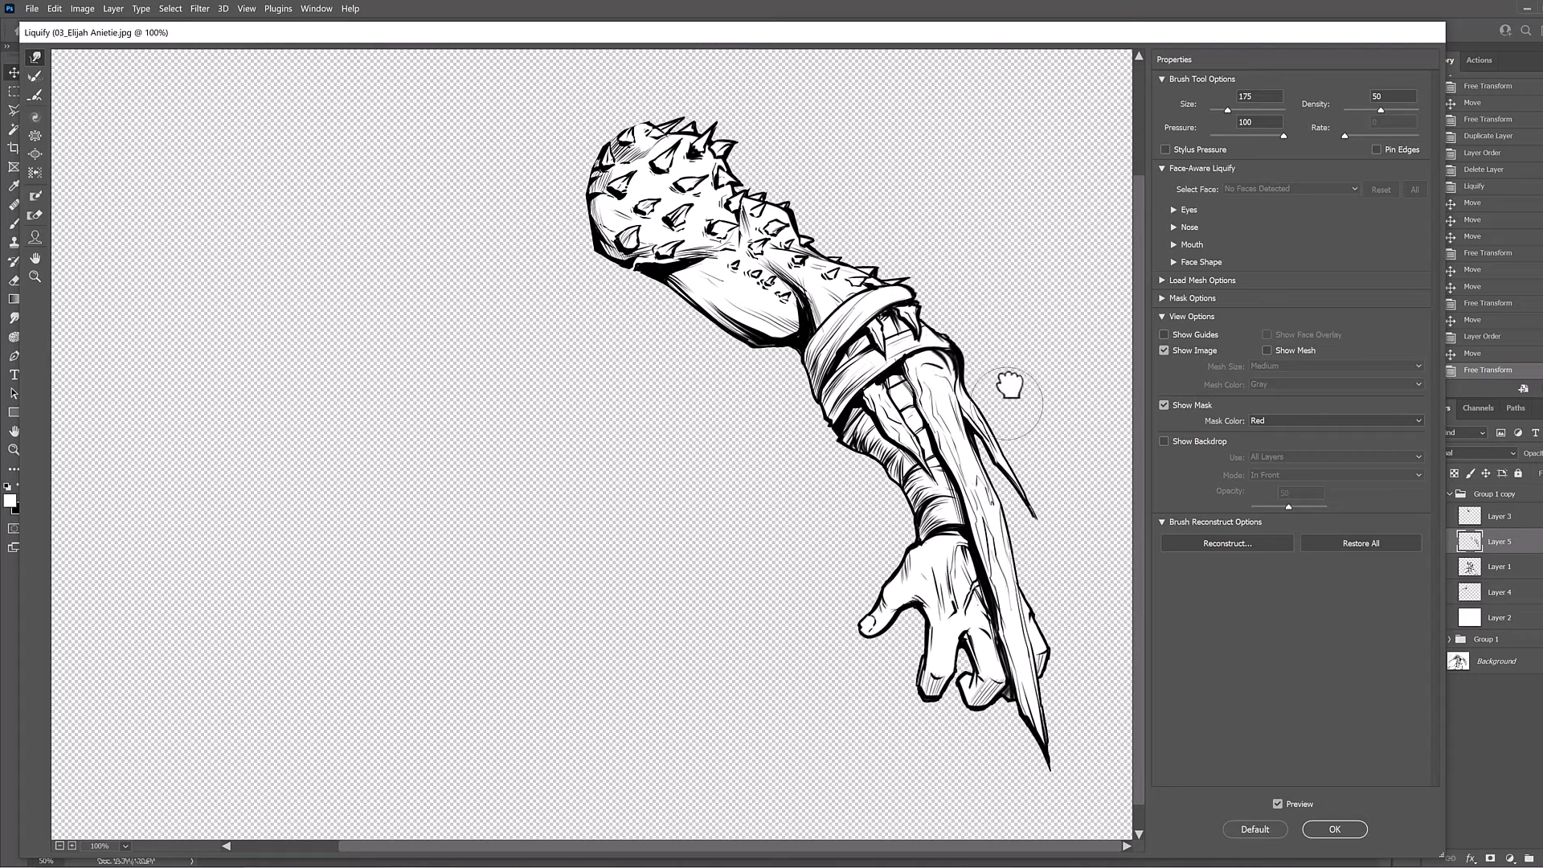
# Bend and reshape the thumb with size 100 and 175 Liquify brushes, and compare the arm with its original shape.
pyautogui.press('[')
pyautogui.scroll(-1, 866, 551)
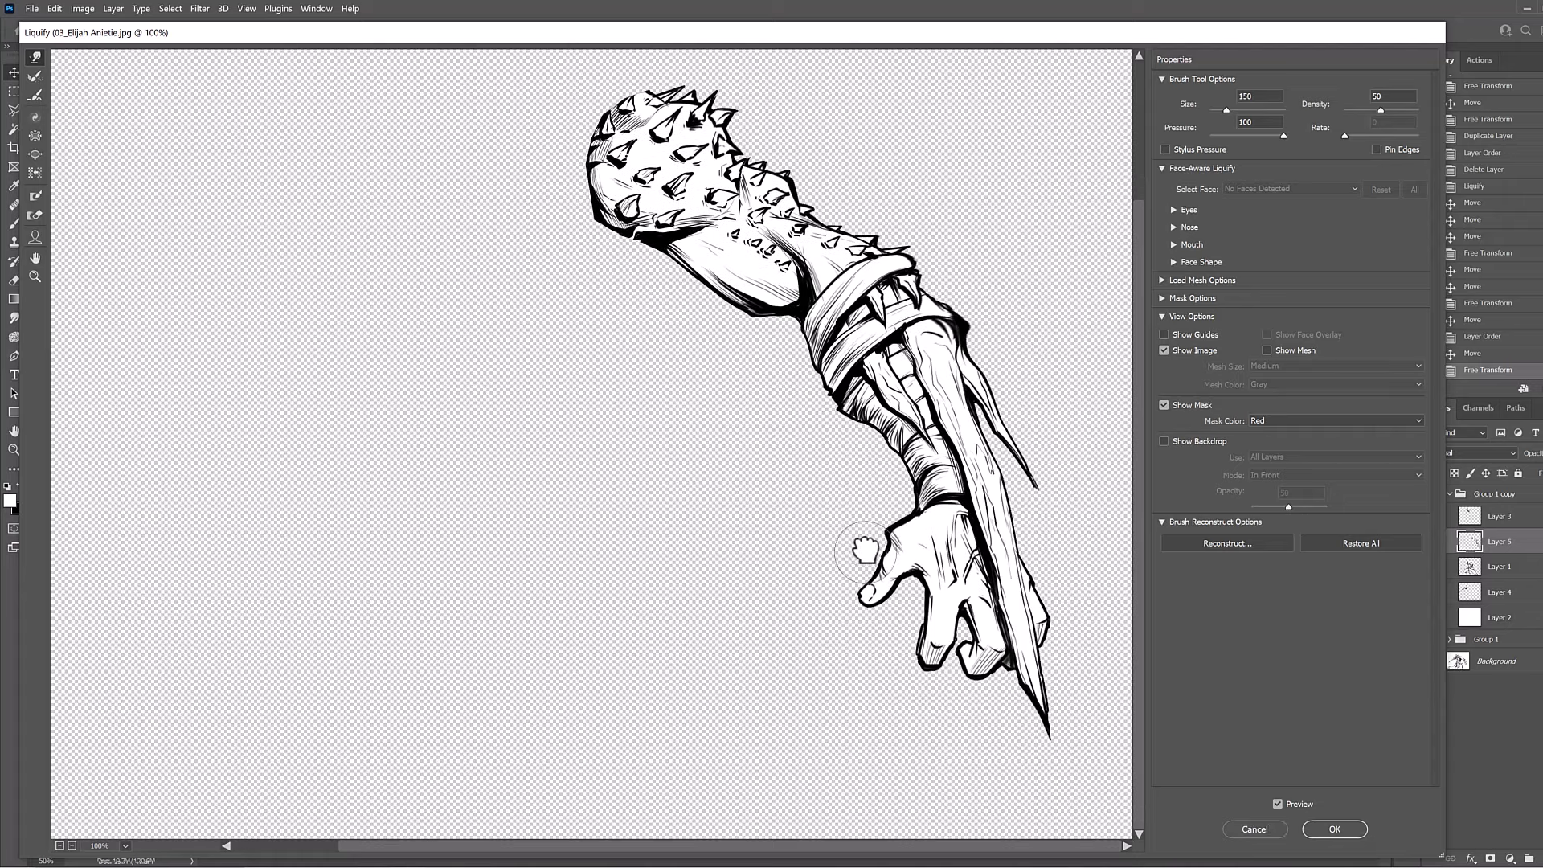
pyautogui.press('[')
pyautogui.press('[')
pyautogui.scroll(1, 876, 553)
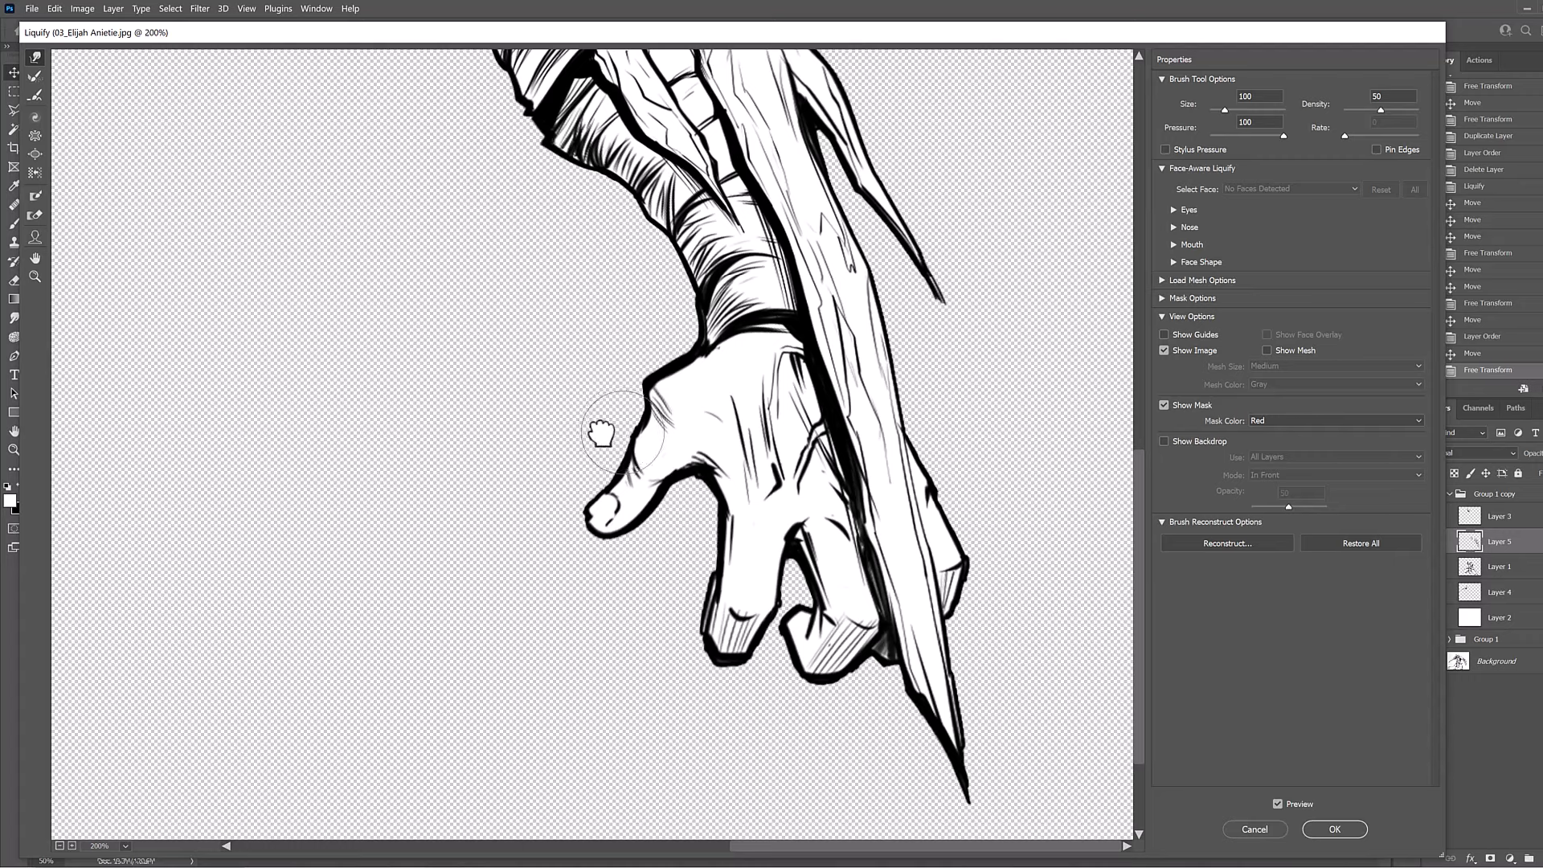
pyautogui.press('ctrl')
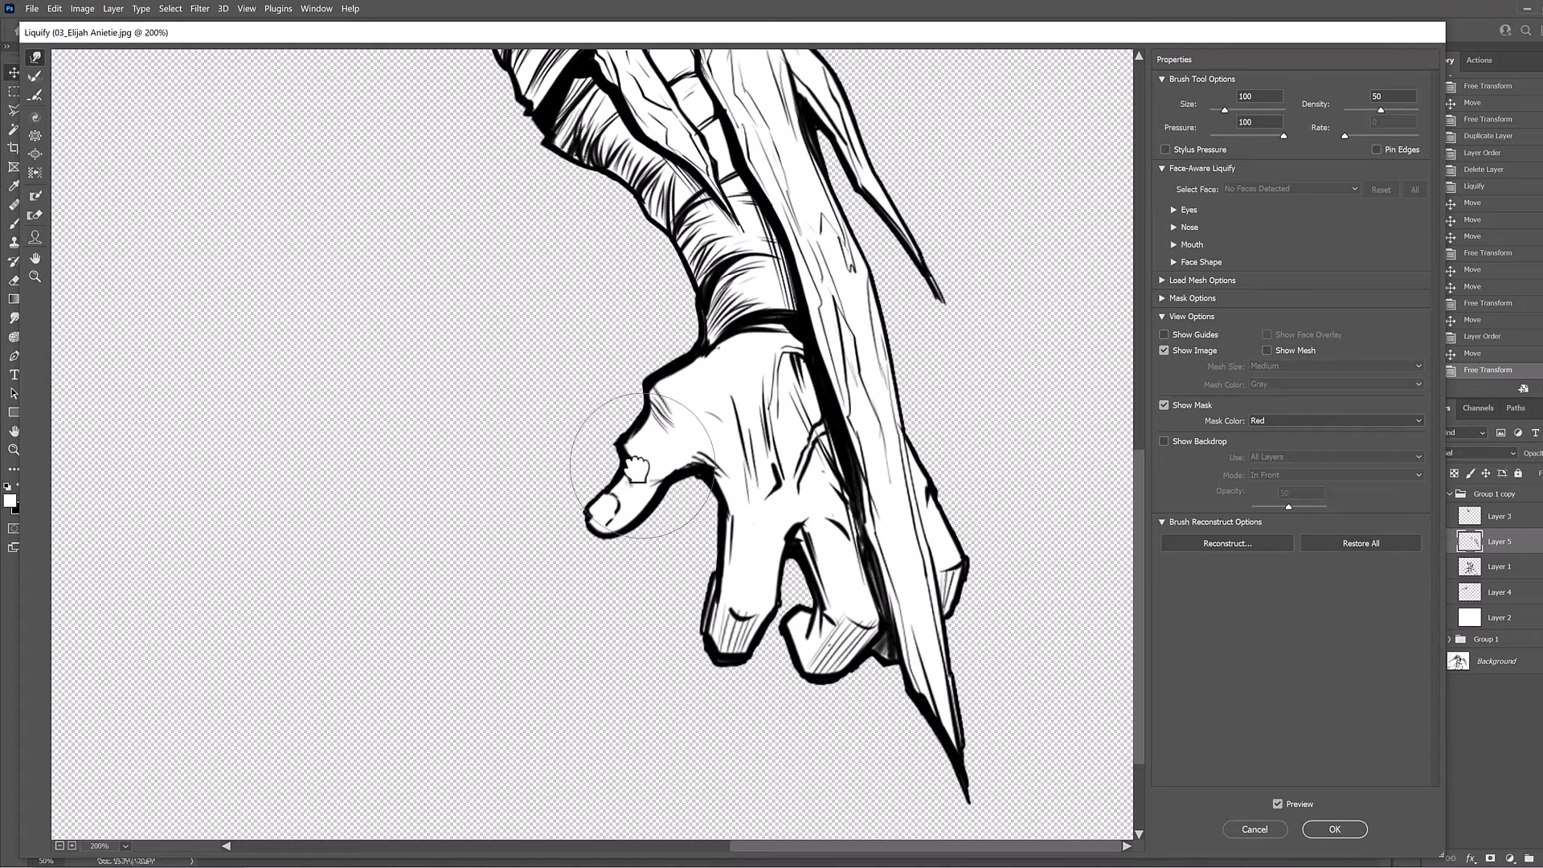
pyautogui.moveTo(643, 466); pyautogui.dragTo(623, 477)
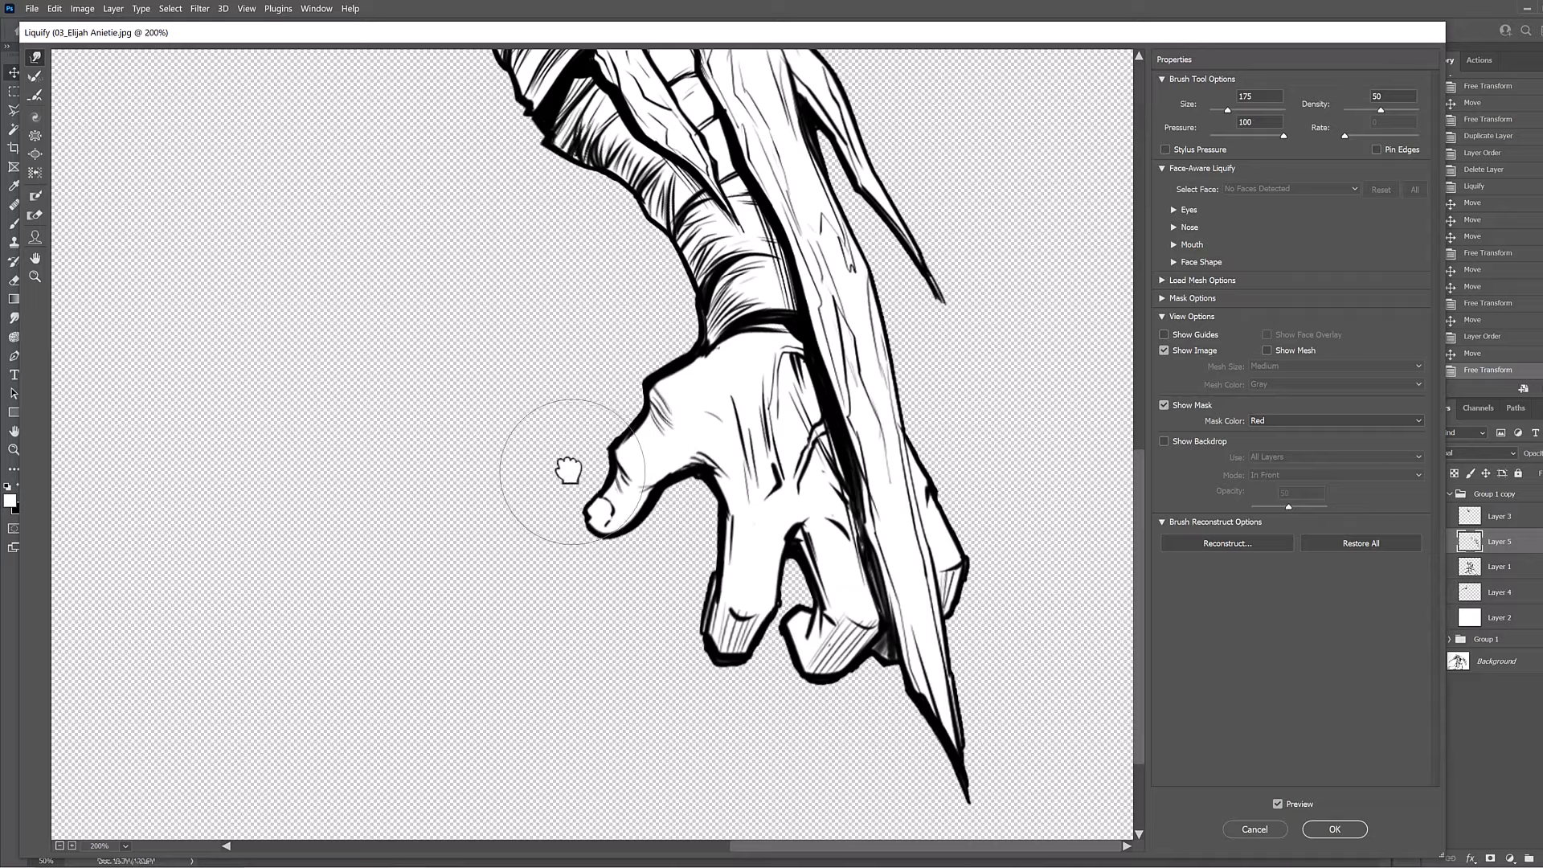
pyautogui.keyDown('alt'); pyautogui.click(581, 592); pyautogui.keyUp('alt')
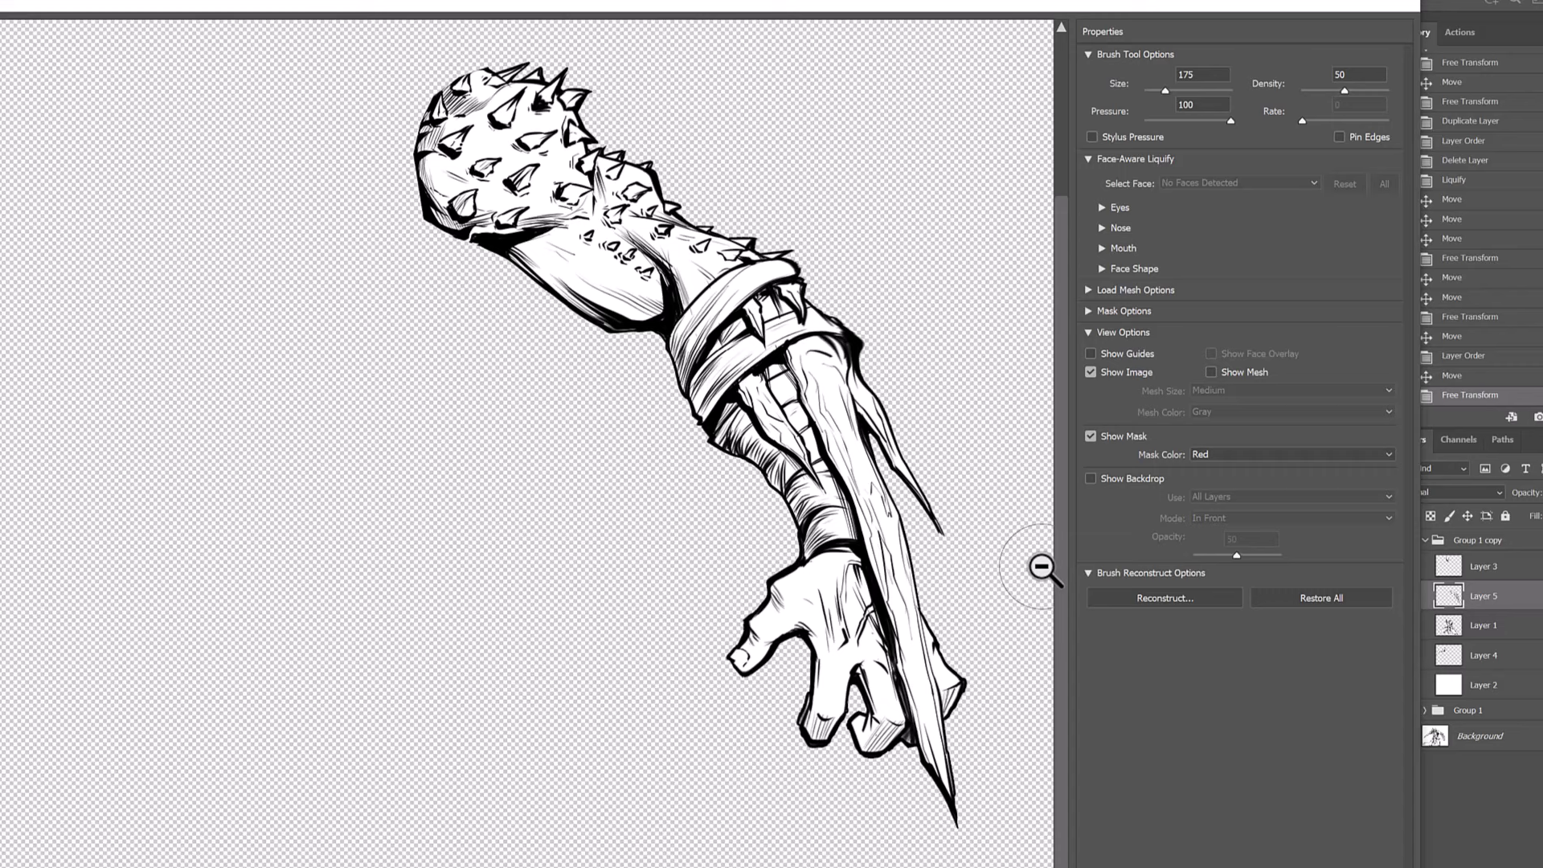
pyautogui.press('p')
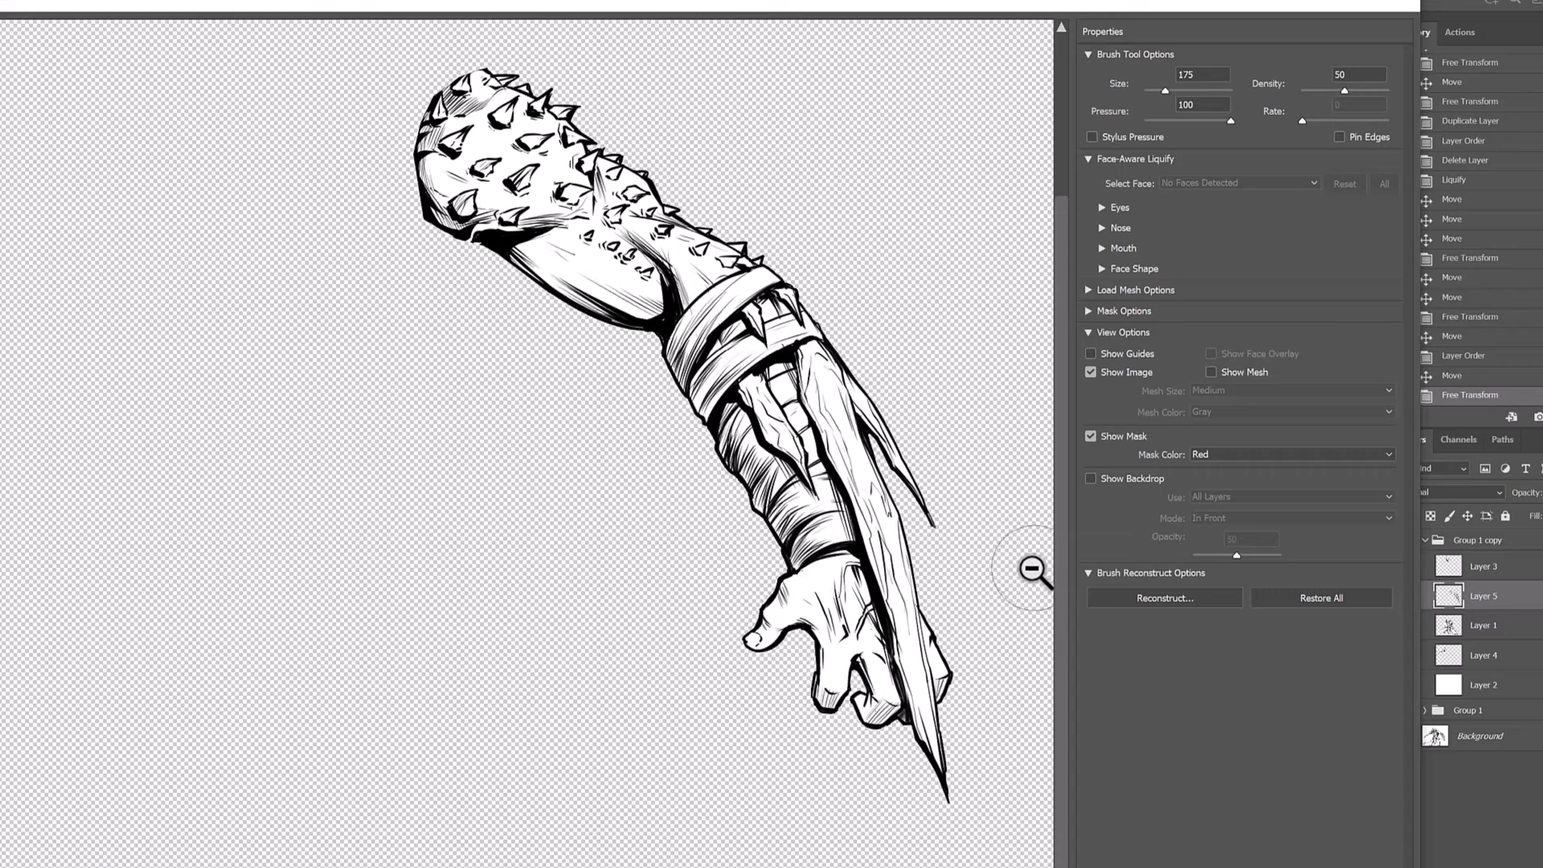
pyautogui.press('p')
pyautogui.press('p')
pyautogui.press('p')
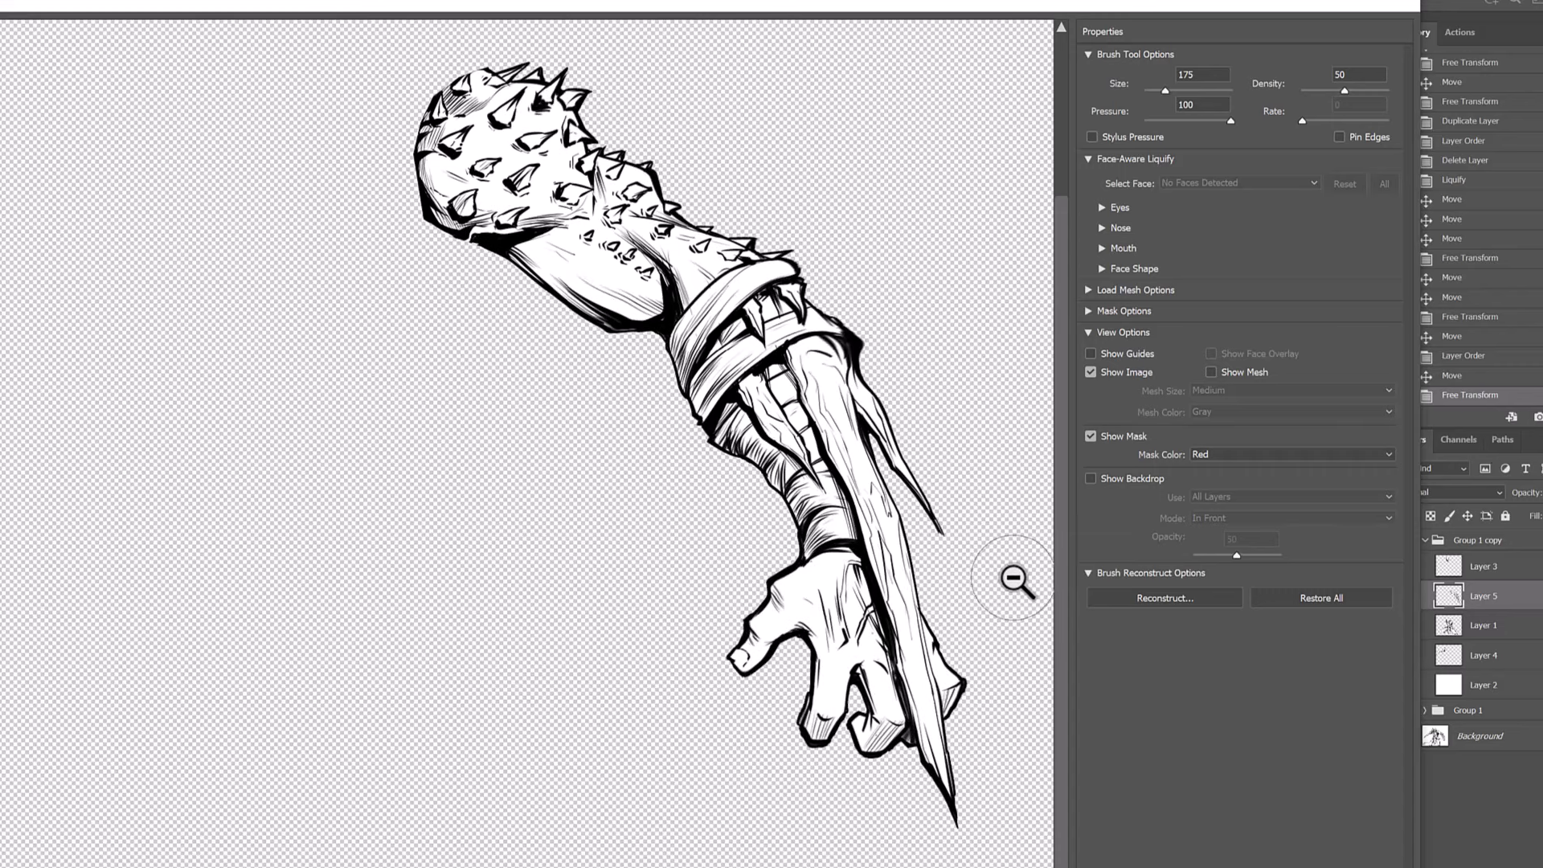
# Refine the underside of the upper arm with a size 400 Liquify brush, apply the Liquify, and compare before and after.
pyautogui.press('[')
pyautogui.press('[')
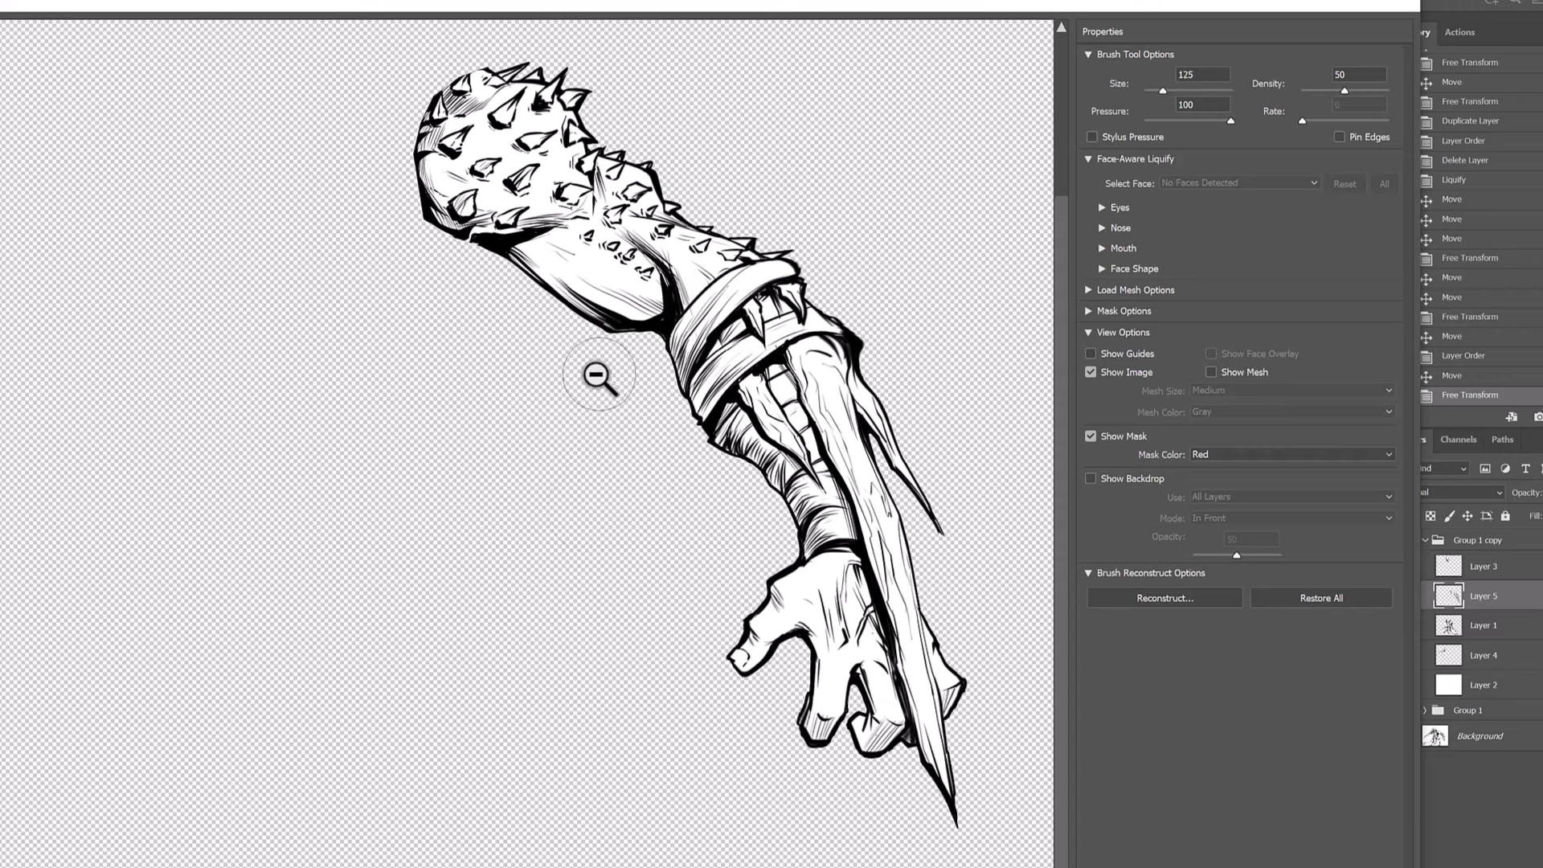
pyautogui.press(']')
pyautogui.press(']')
pyautogui.press(']')
pyautogui.press(']')
pyautogui.press(']')
pyautogui.press(']')
pyautogui.press(']')
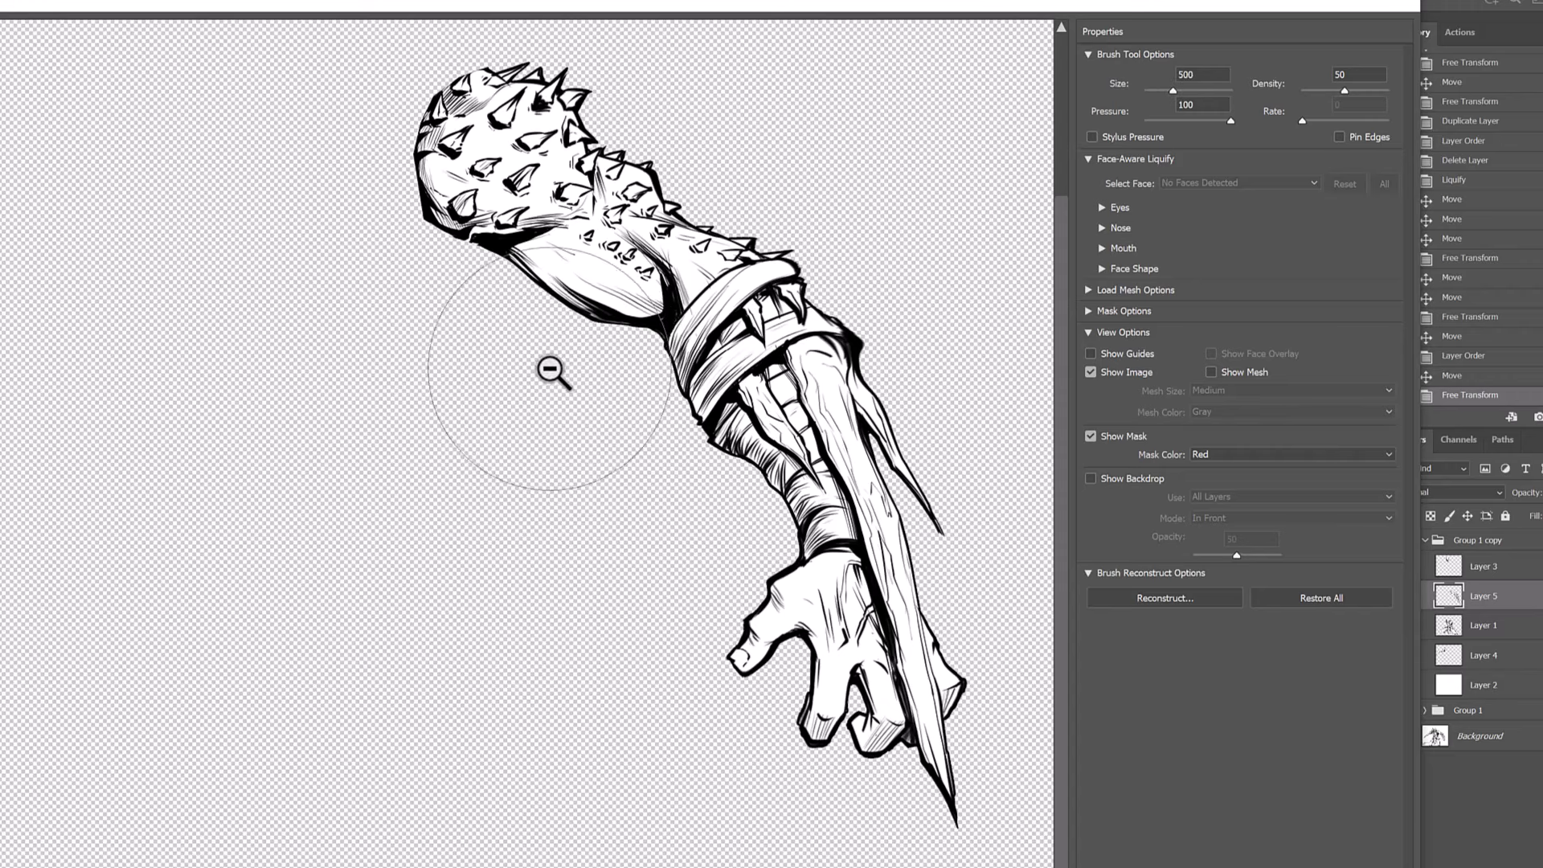
pyautogui.press('[')
pyautogui.press('[')
pyautogui.press('[')
pyautogui.press('[')
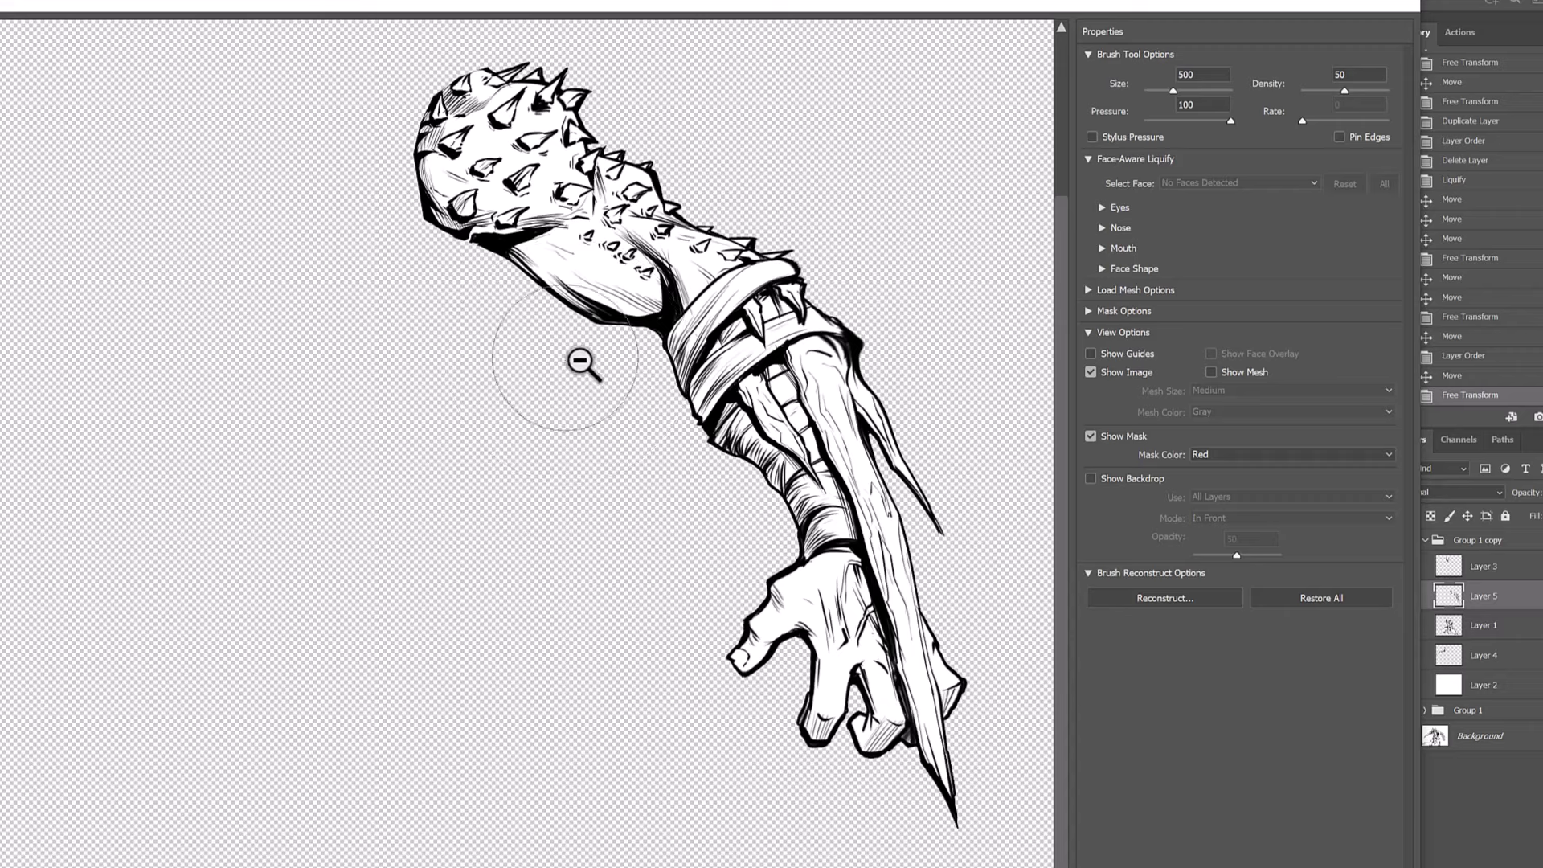
pyautogui.press('[')
pyautogui.press('[')
pyautogui.press('[')
pyautogui.press('[')
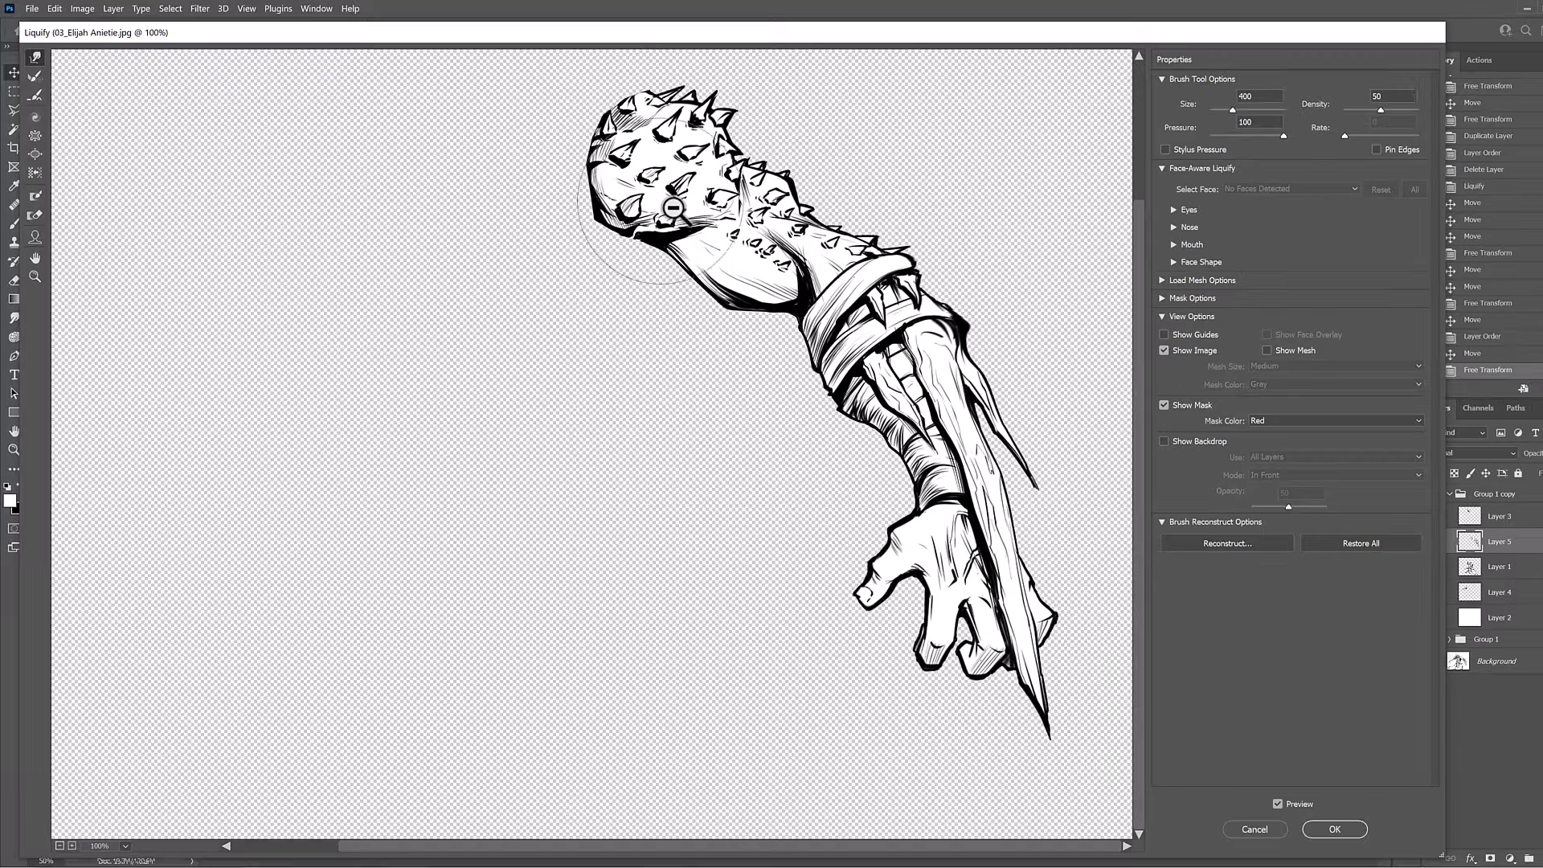
pyautogui.press('Return')
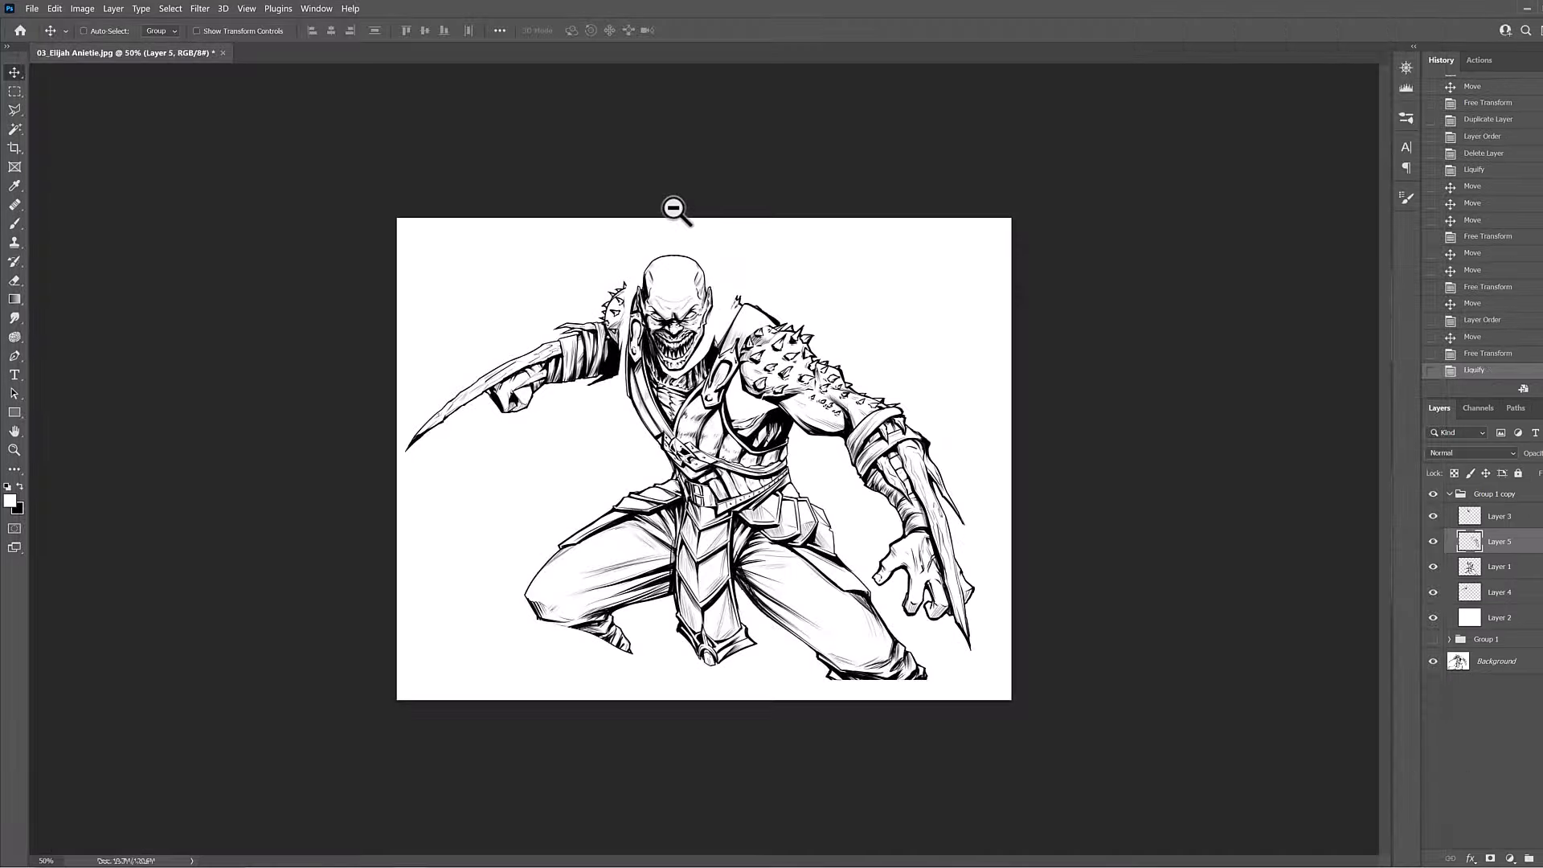
pyautogui.hotkey('ctrl', 'z')
pyautogui.hotkey('ctrl', 'shift', 'z')
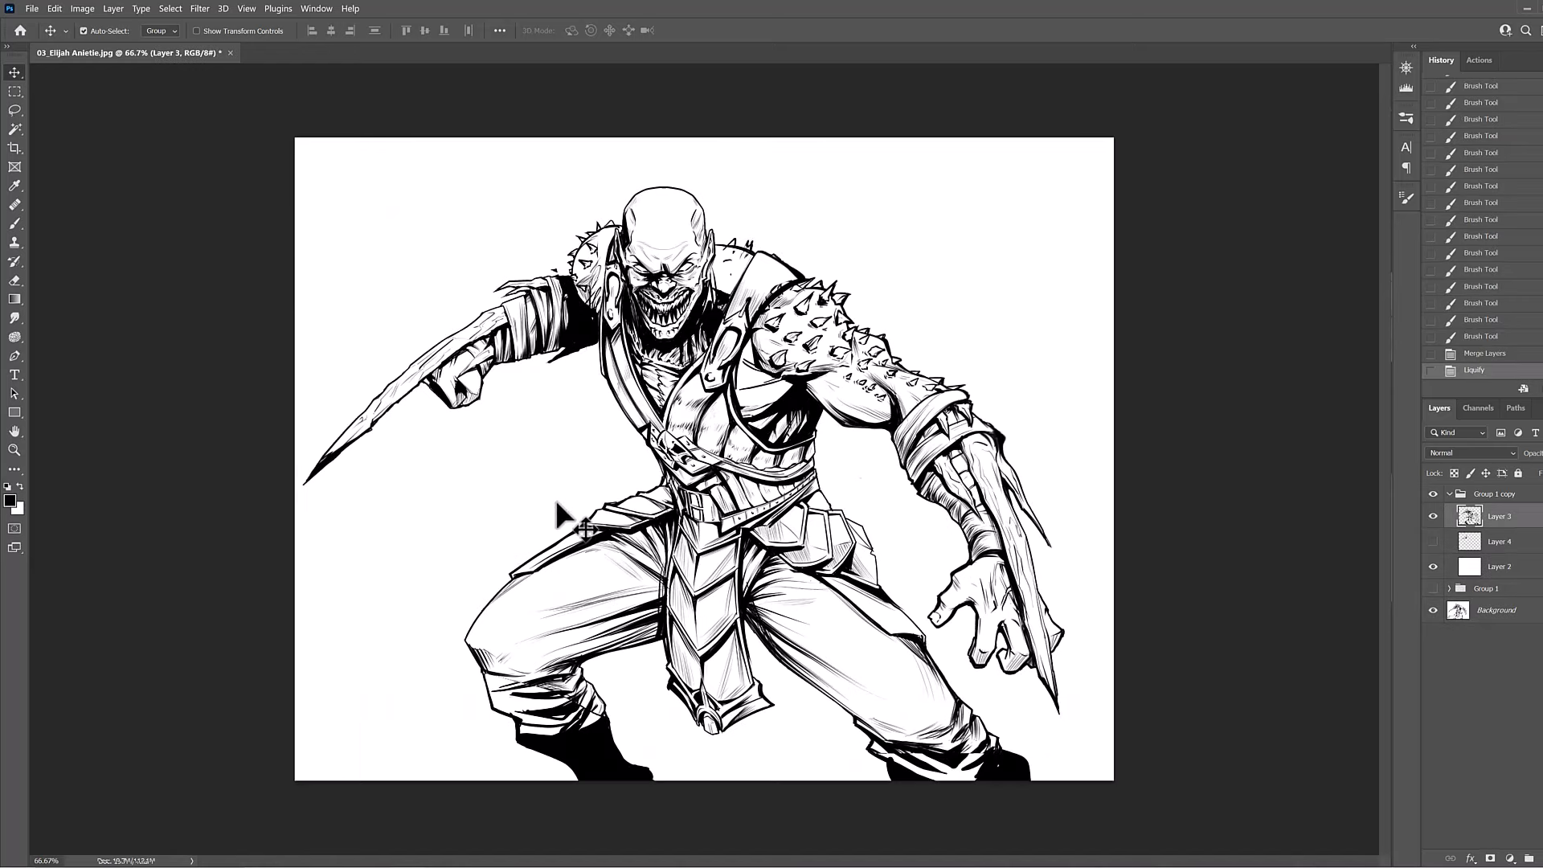
# Compare the merged figure on Layer 3 before and after its last Liquify, examining the fist, torso and hip armour closely.
pyautogui.hotkey('ctrl', 'z')
pyautogui.hotkey('ctrl', 'shift', 'z')
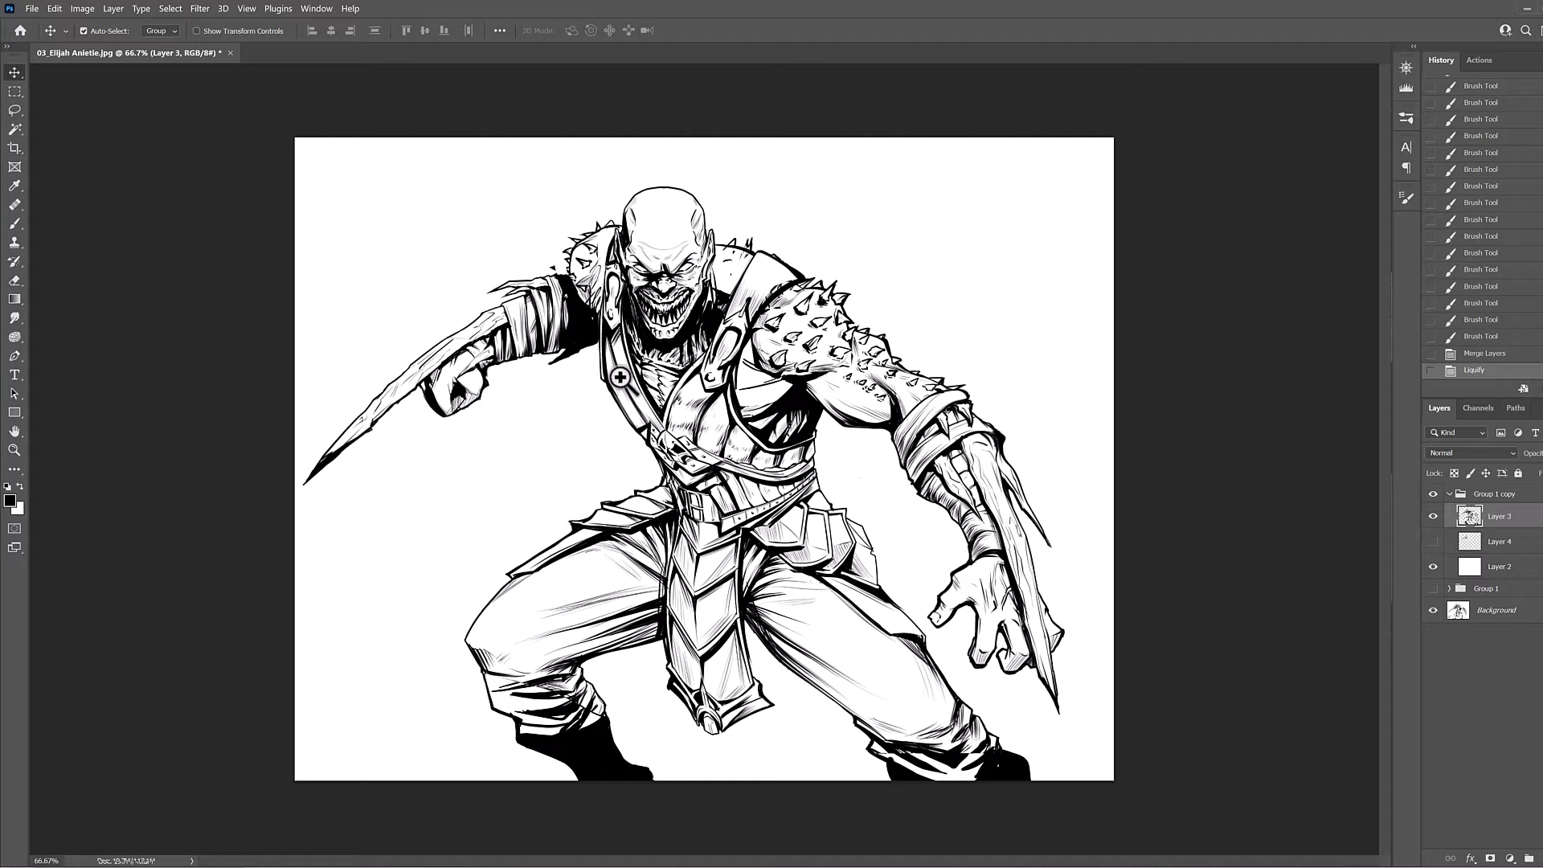
pyautogui.keyDown('ctrl'); pyautogui.click(624, 380); pyautogui.keyUp('ctrl')
pyautogui.moveTo(518, 449); pyautogui.dragTo(526, 461)
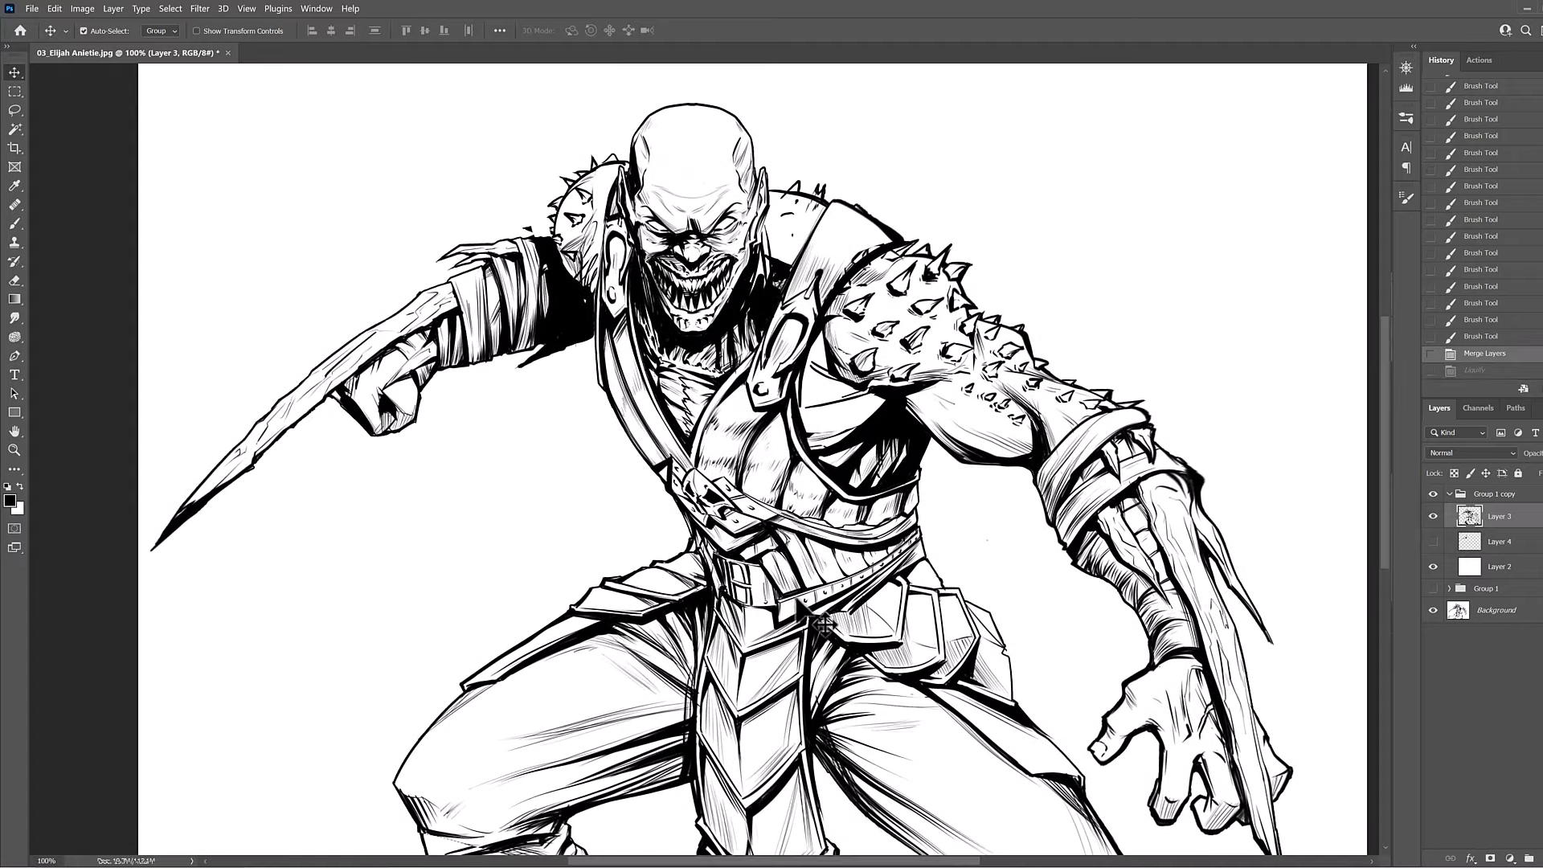
pyautogui.hotkey('ctrl', 'z')
pyautogui.hotkey('ctrl', 'shift', 'z')
pyautogui.moveTo(536, 677); pyautogui.dragTo(623, 564)
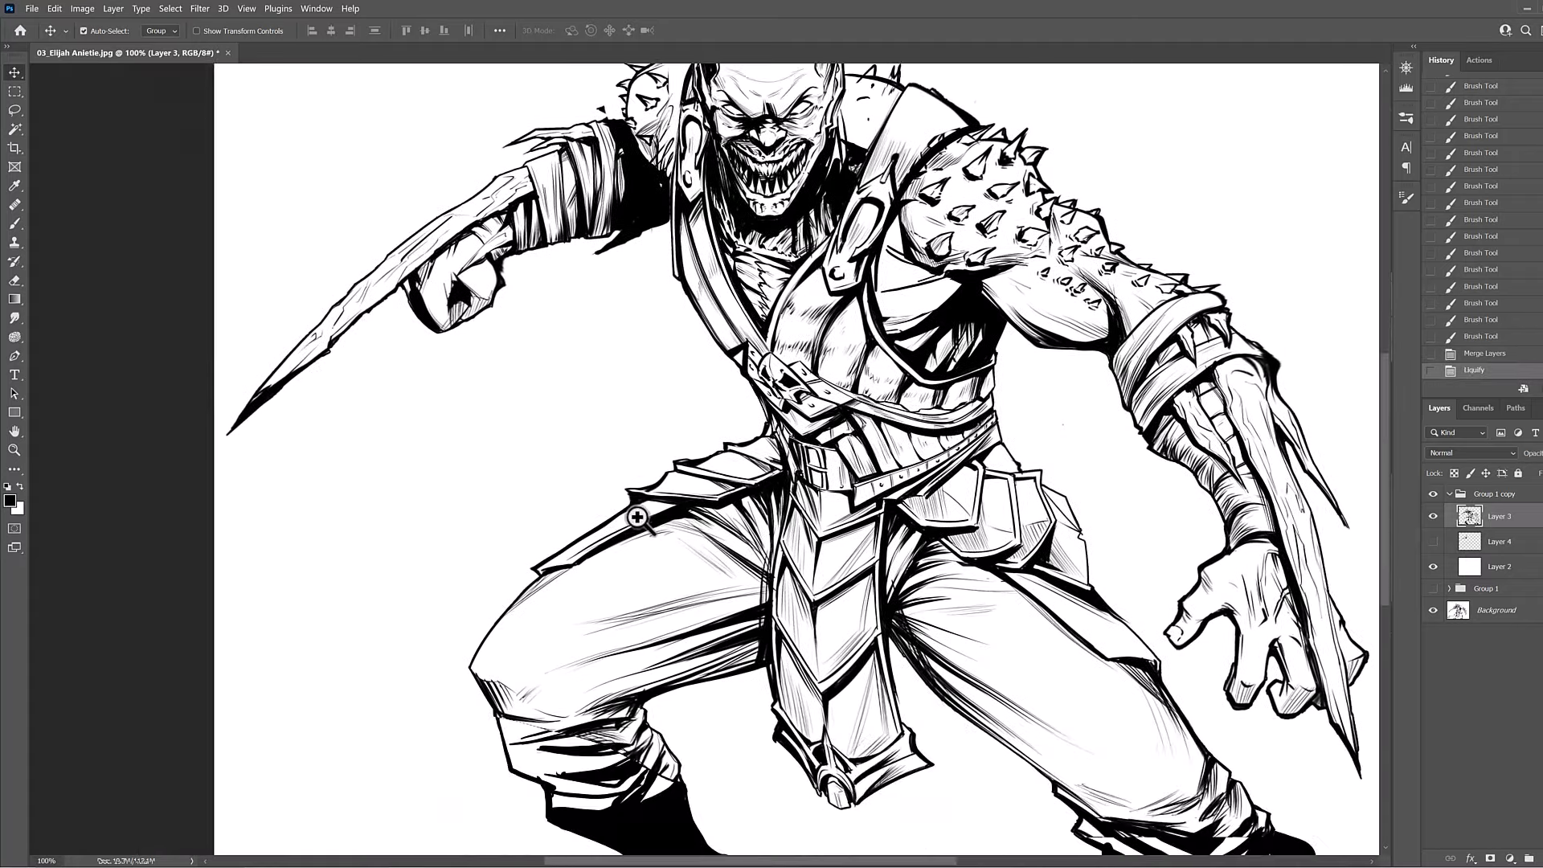
pyautogui.keyDown('ctrl'); pyautogui.click(666, 522); pyautogui.keyUp('ctrl')
pyautogui.hotkey('ctrl', 'z')
pyautogui.hotkey('ctrl', 'shift', 'z')
pyautogui.hotkey('ctrl', 'z')
pyautogui.hotkey('ctrl', 'shift', 'z')
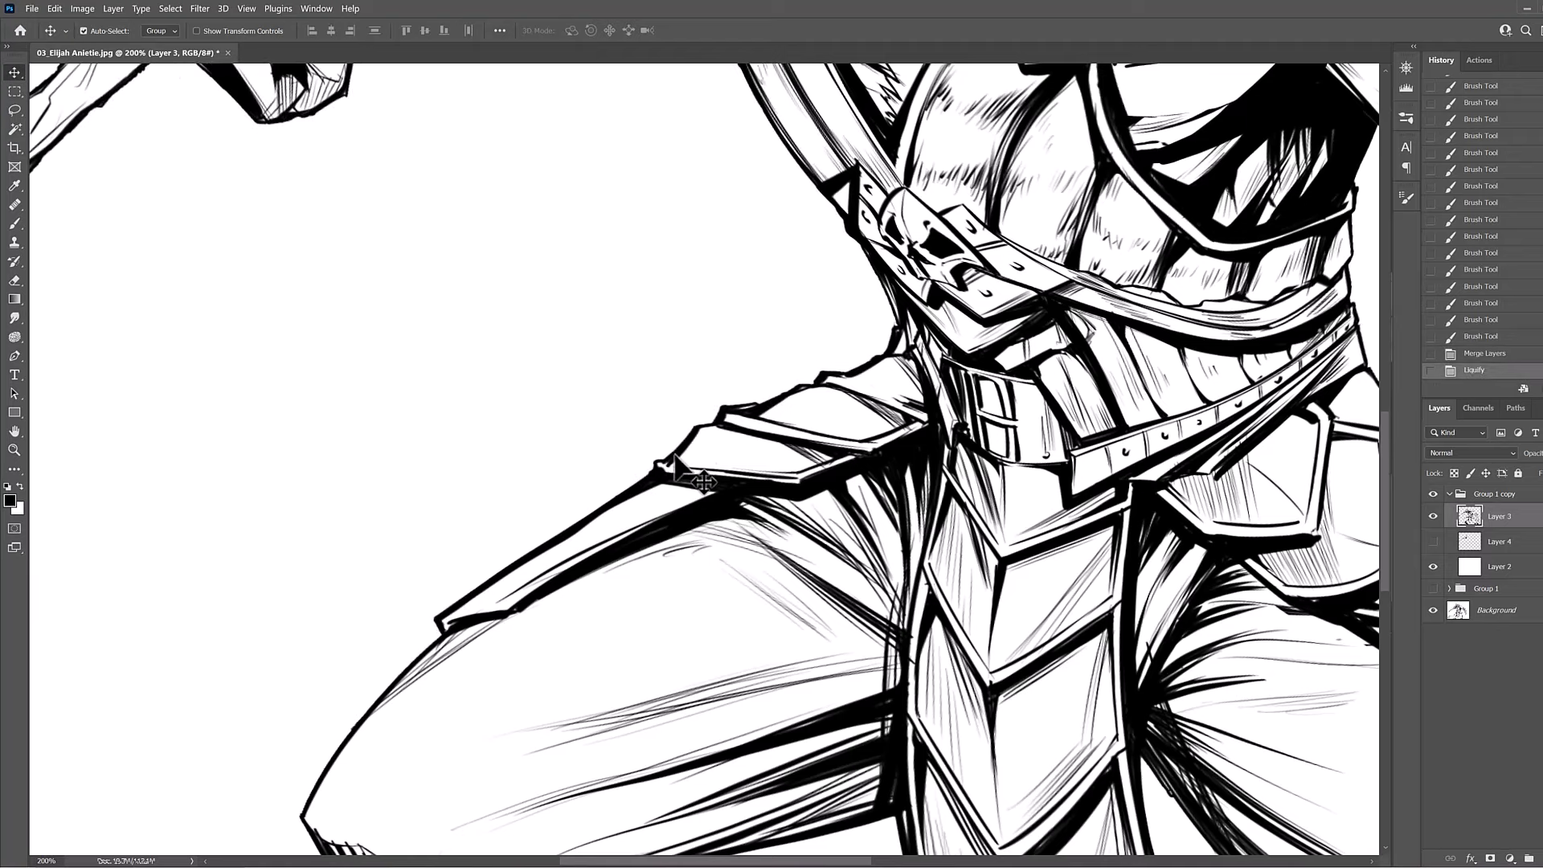
pyautogui.keyDown('ctrl'); pyautogui.keyDown('alt'); pyautogui.click(778, 503); pyautogui.keyUp('alt'); pyautogui.keyUp('ctrl')
pyautogui.keyDown('ctrl'); pyautogui.keyDown('alt'); pyautogui.click(779, 504); pyautogui.keyUp('alt'); pyautogui.keyUp('ctrl')
pyautogui.keyDown('ctrl'); pyautogui.keyDown('alt'); pyautogui.click(779, 504); pyautogui.keyUp('alt'); pyautogui.keyUp('ctrl')
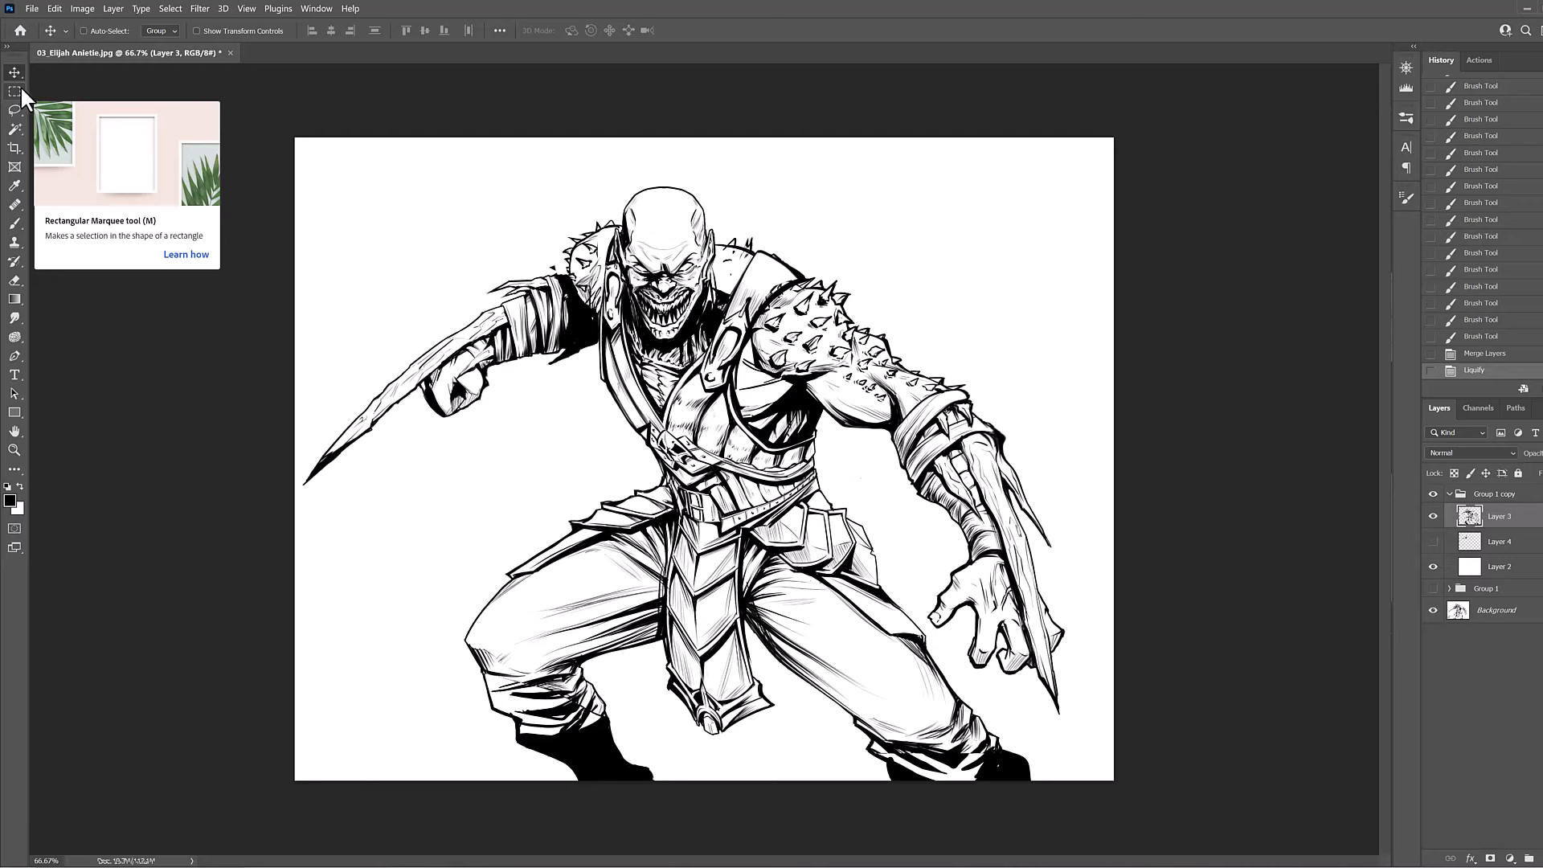
# Collapse Group 1 copy and toggle its visibility to compare the reworked warrior with the original drawing.
pyautogui.click(1450, 494)
pyautogui.click(1434, 534)
pyautogui.click(1433, 494)
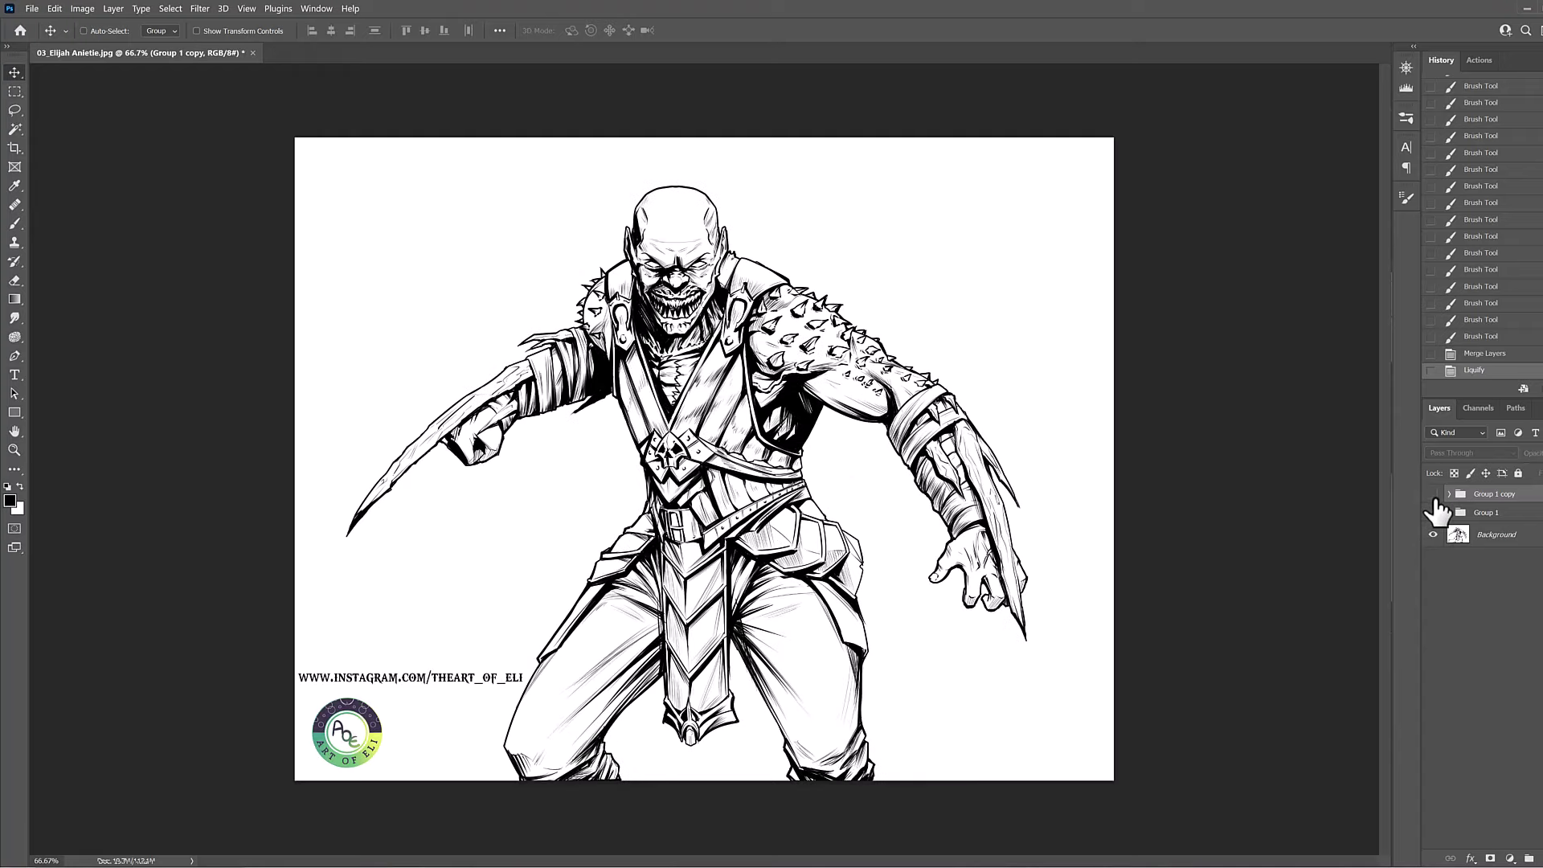
pyautogui.click(1433, 494)
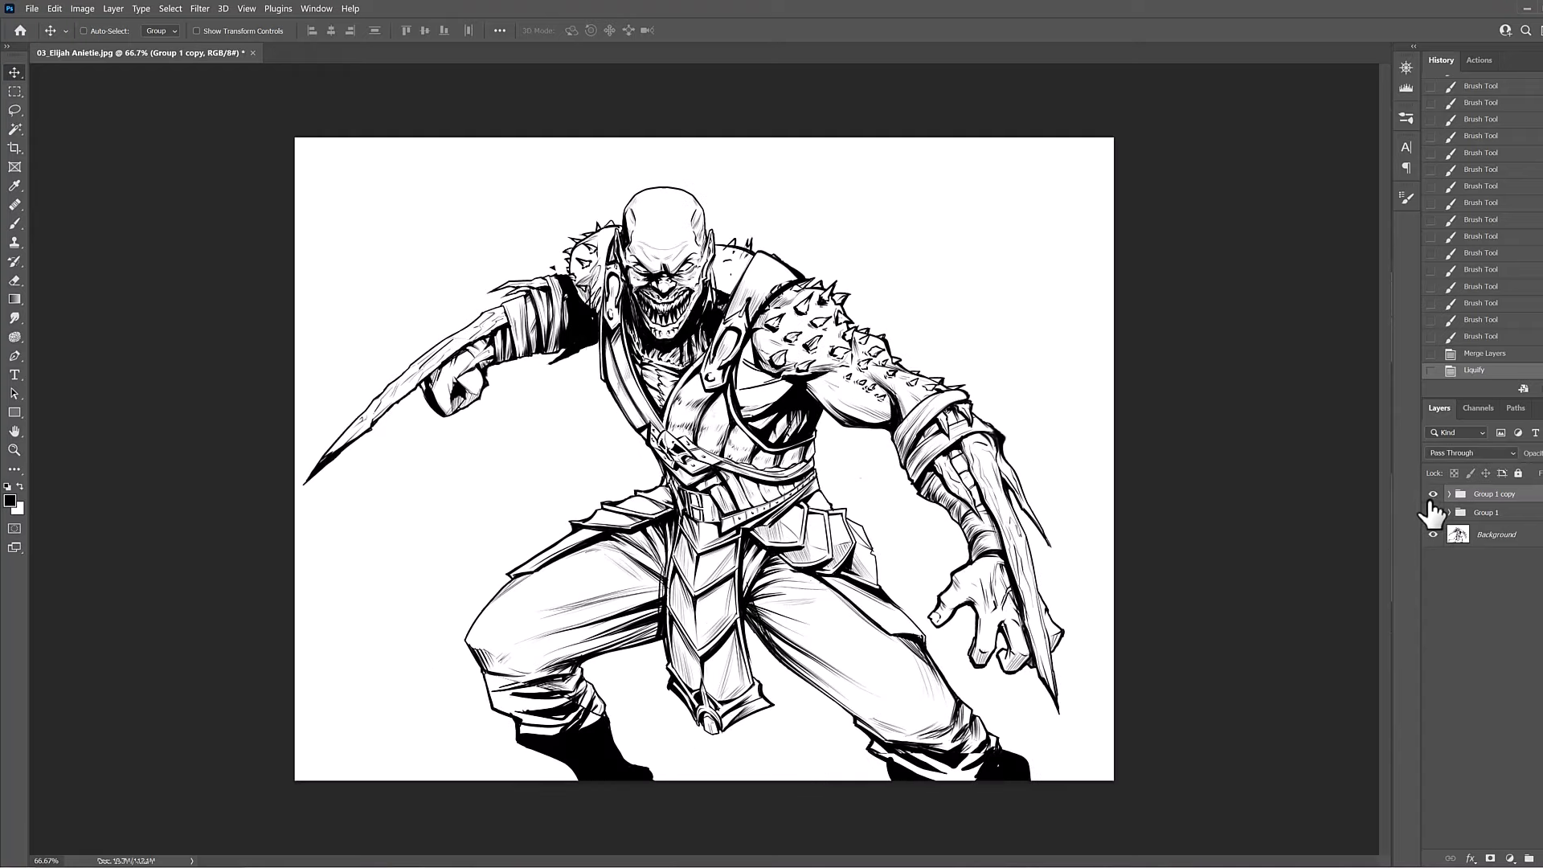
pyautogui.click(1433, 494)
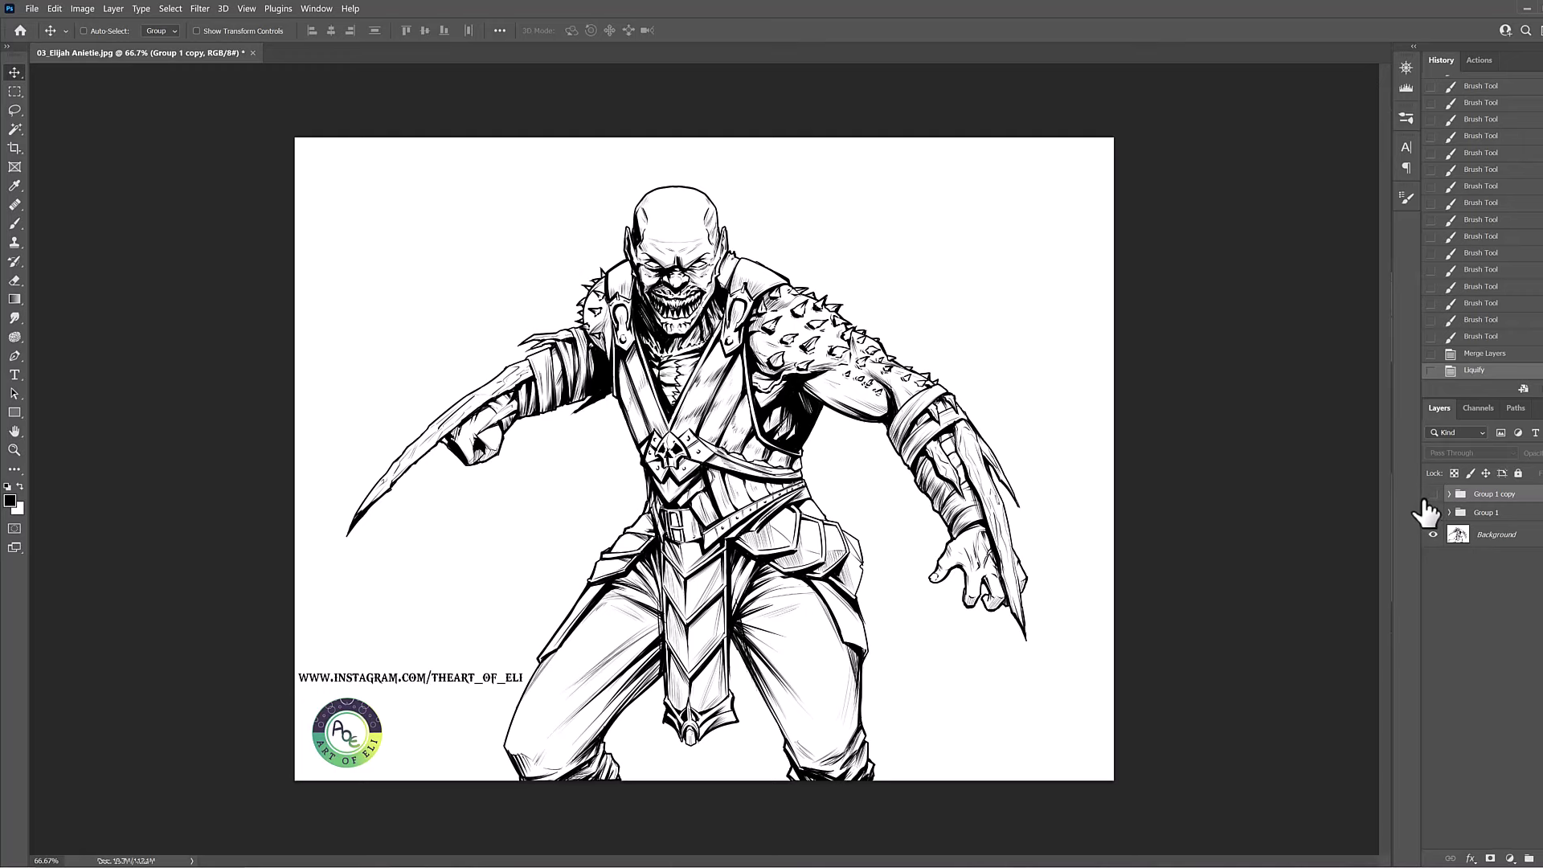
# Repeatedly show and hide Group 1 copy to examine the warrior's stance, arms, torso and legs against the original, finishing with the group shown.
pyautogui.click(1433, 494)
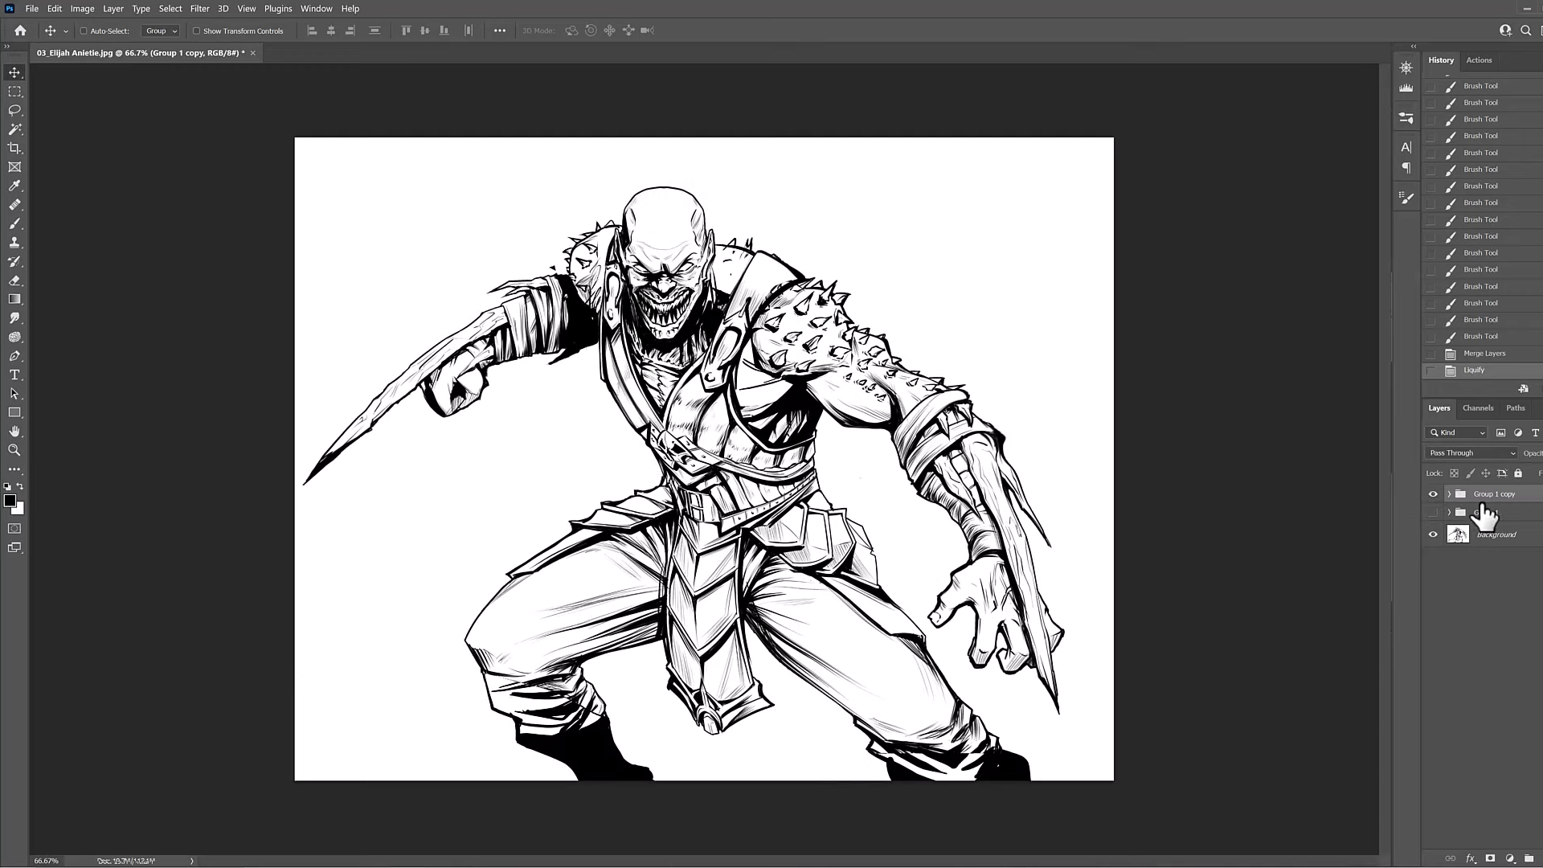
pyautogui.click(1434, 494)
pyautogui.click(1433, 495)
pyautogui.click(1433, 495)
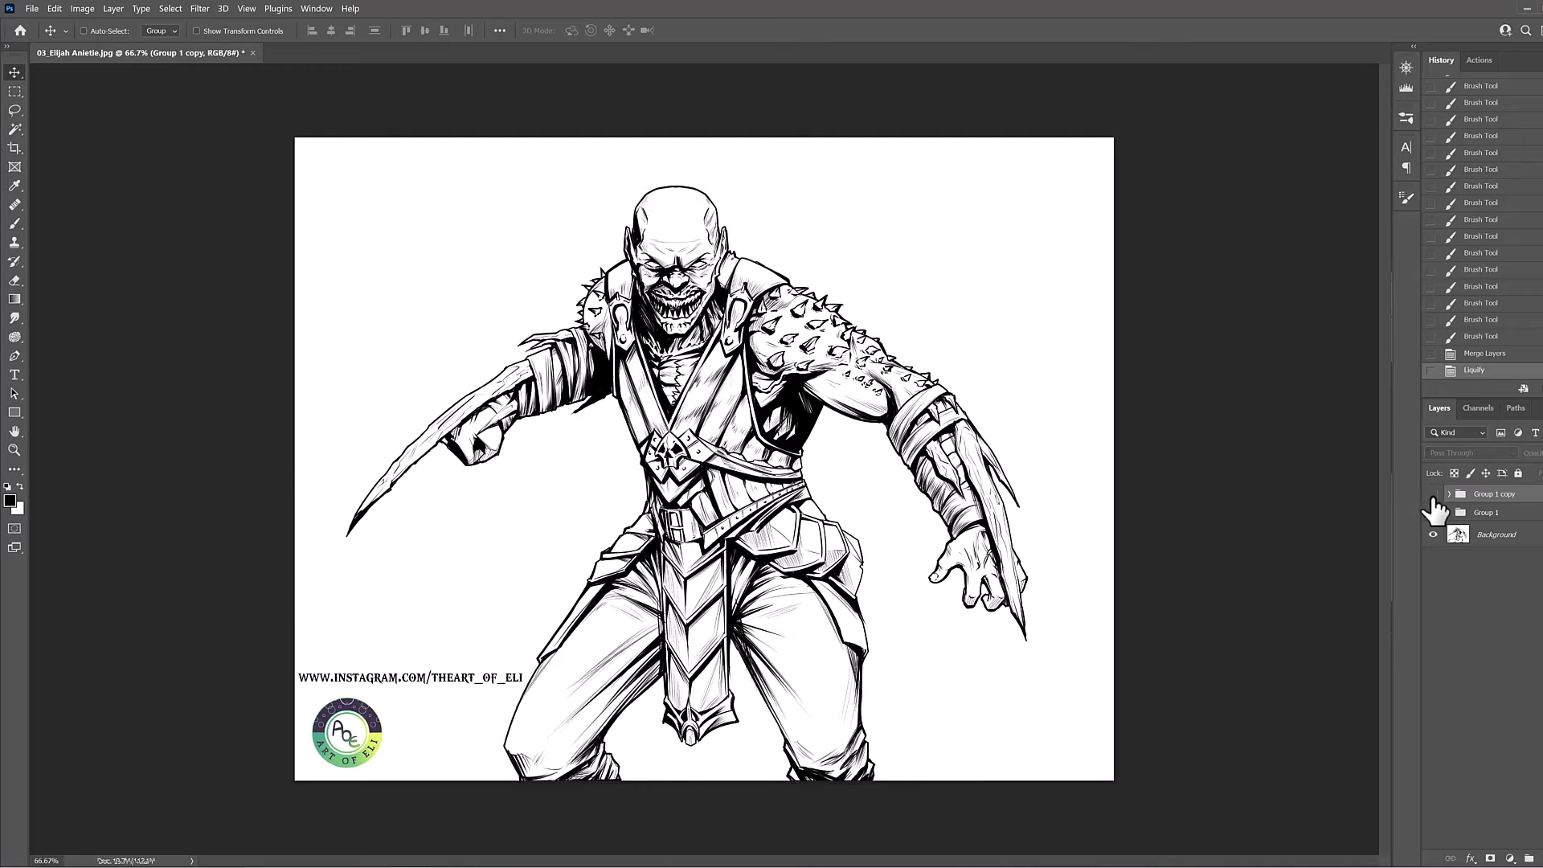
pyautogui.click(1434, 494)
pyautogui.click(1433, 495)
pyautogui.click(1433, 494)
pyautogui.click(1433, 495)
pyautogui.click(1434, 495)
pyautogui.click(1433, 494)
pyautogui.click(1433, 494)
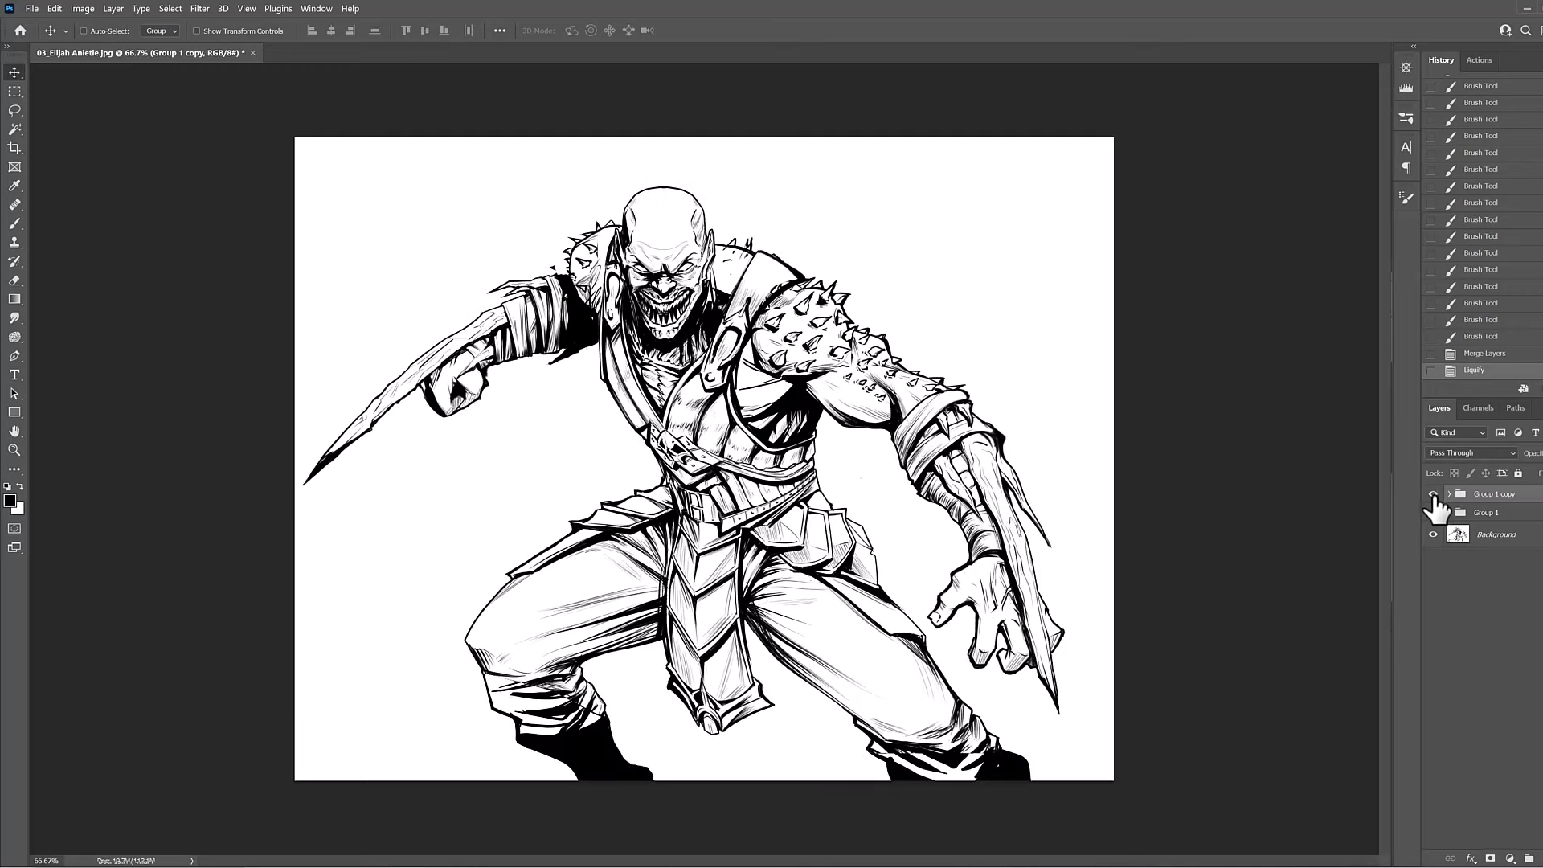
pyautogui.click(1434, 495)
pyautogui.click(1433, 496)
pyautogui.click(1433, 496)
pyautogui.click(1434, 496)
pyautogui.click(1434, 496)
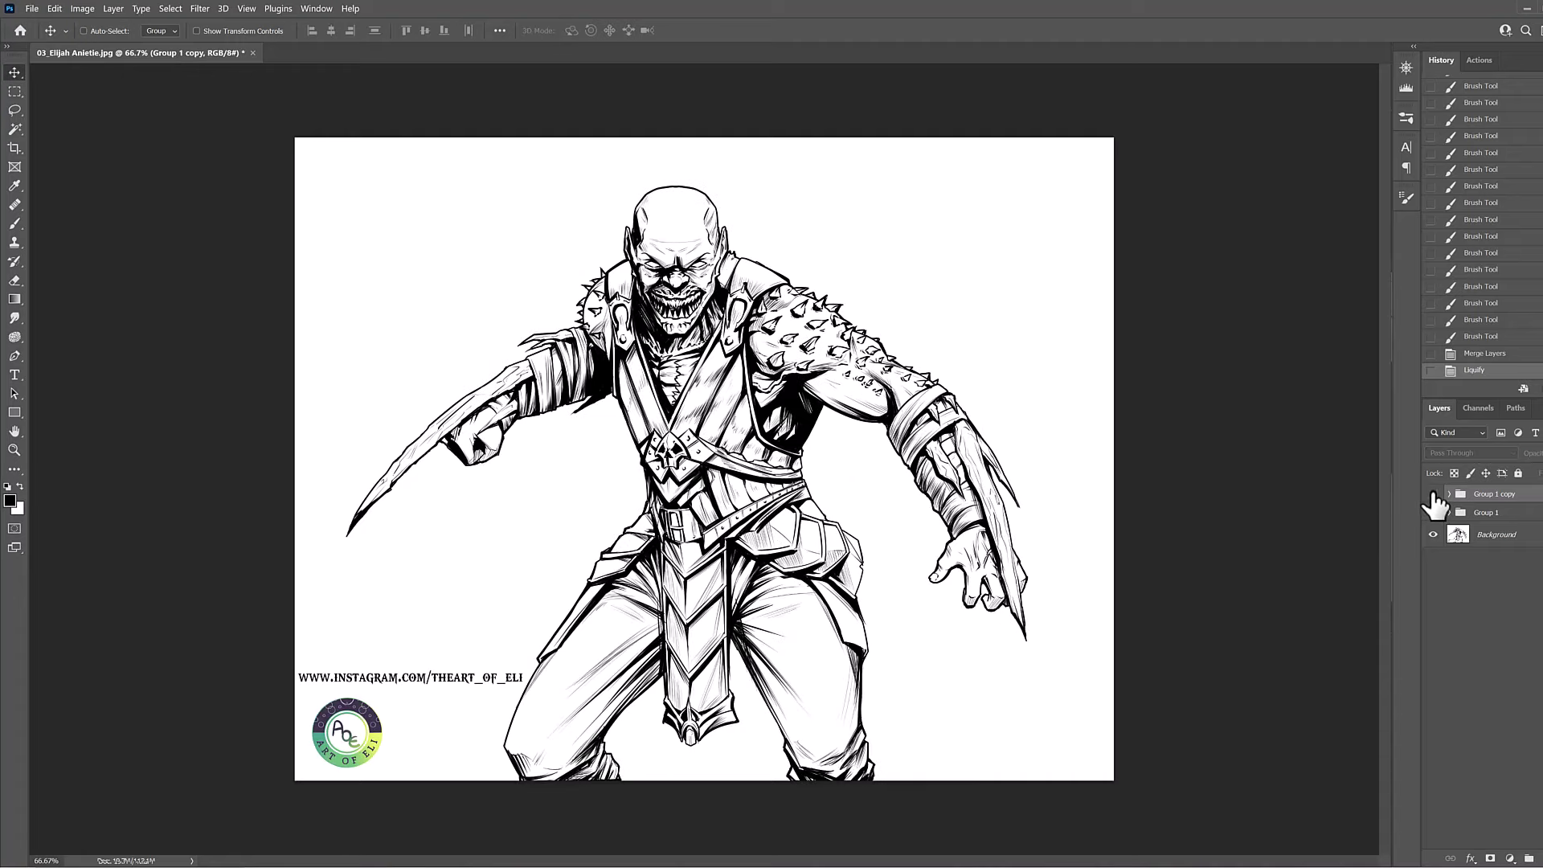
pyautogui.click(1434, 495)
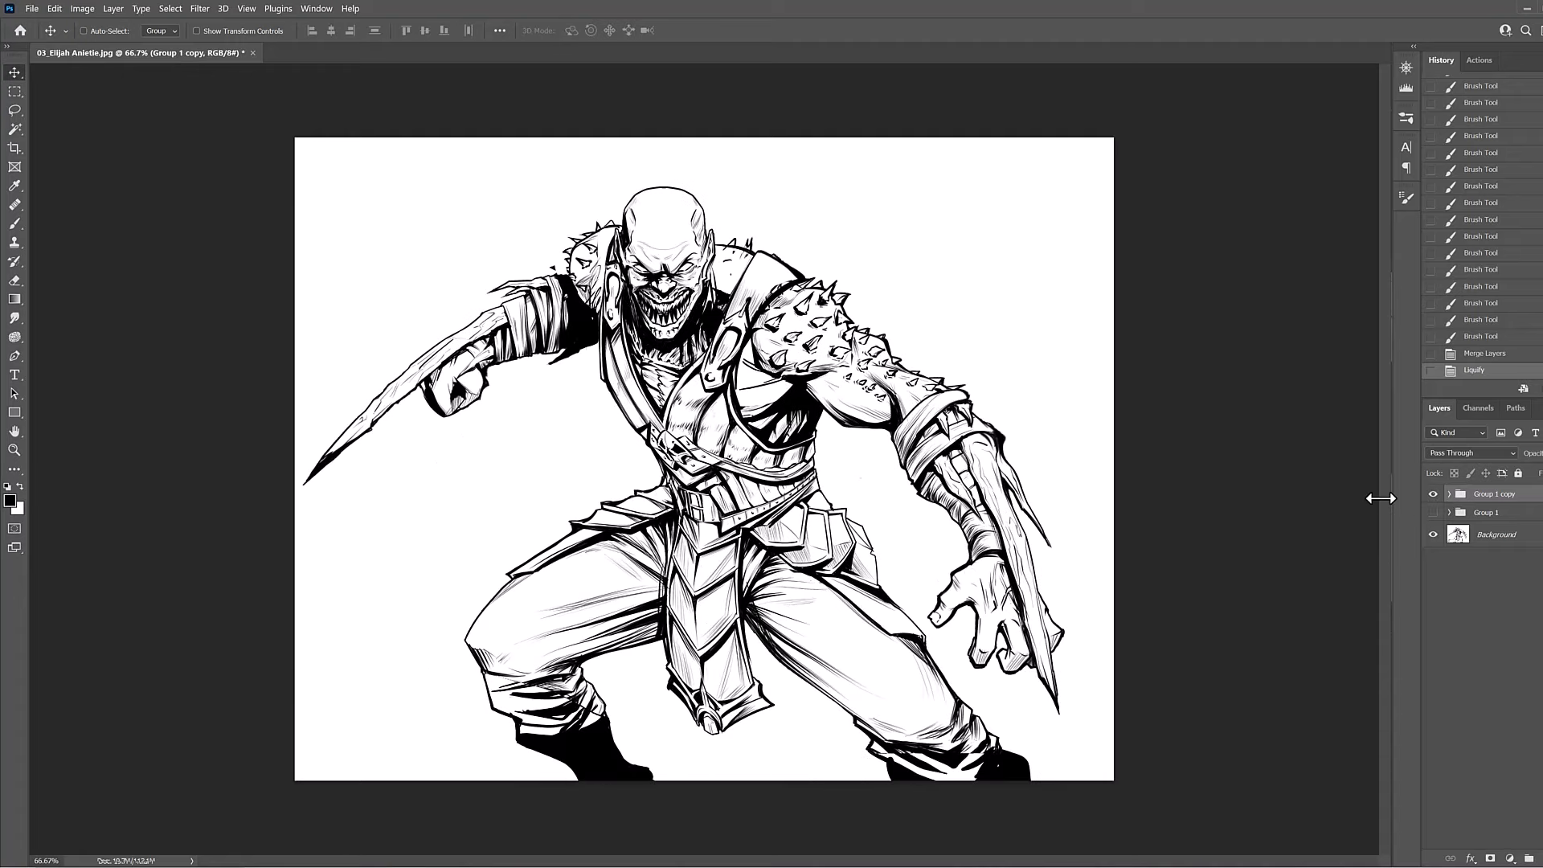
pyautogui.click(1435, 495)
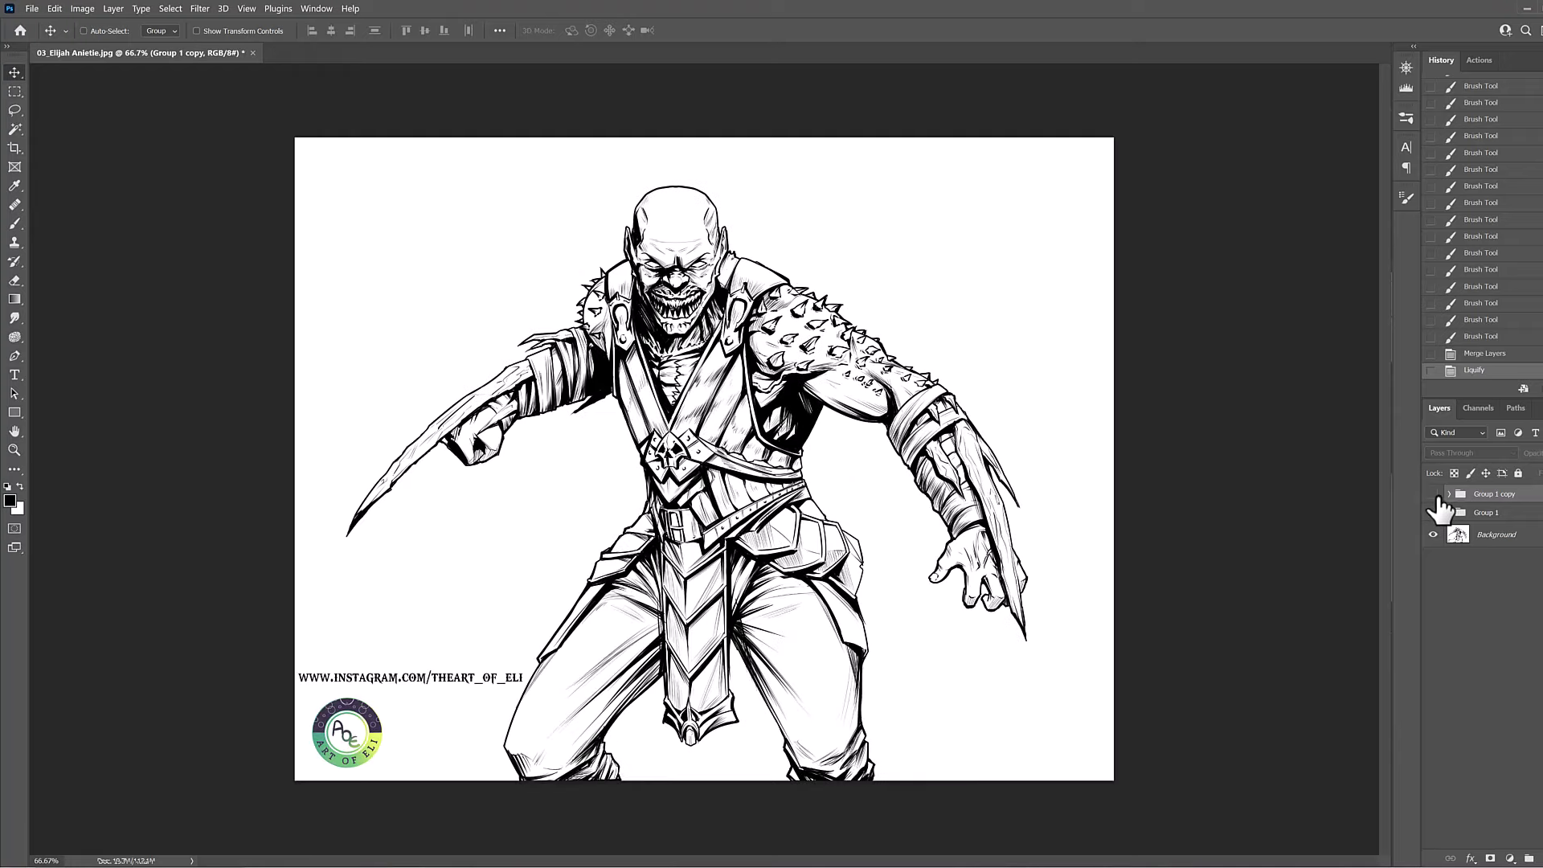
pyautogui.click(1435, 495)
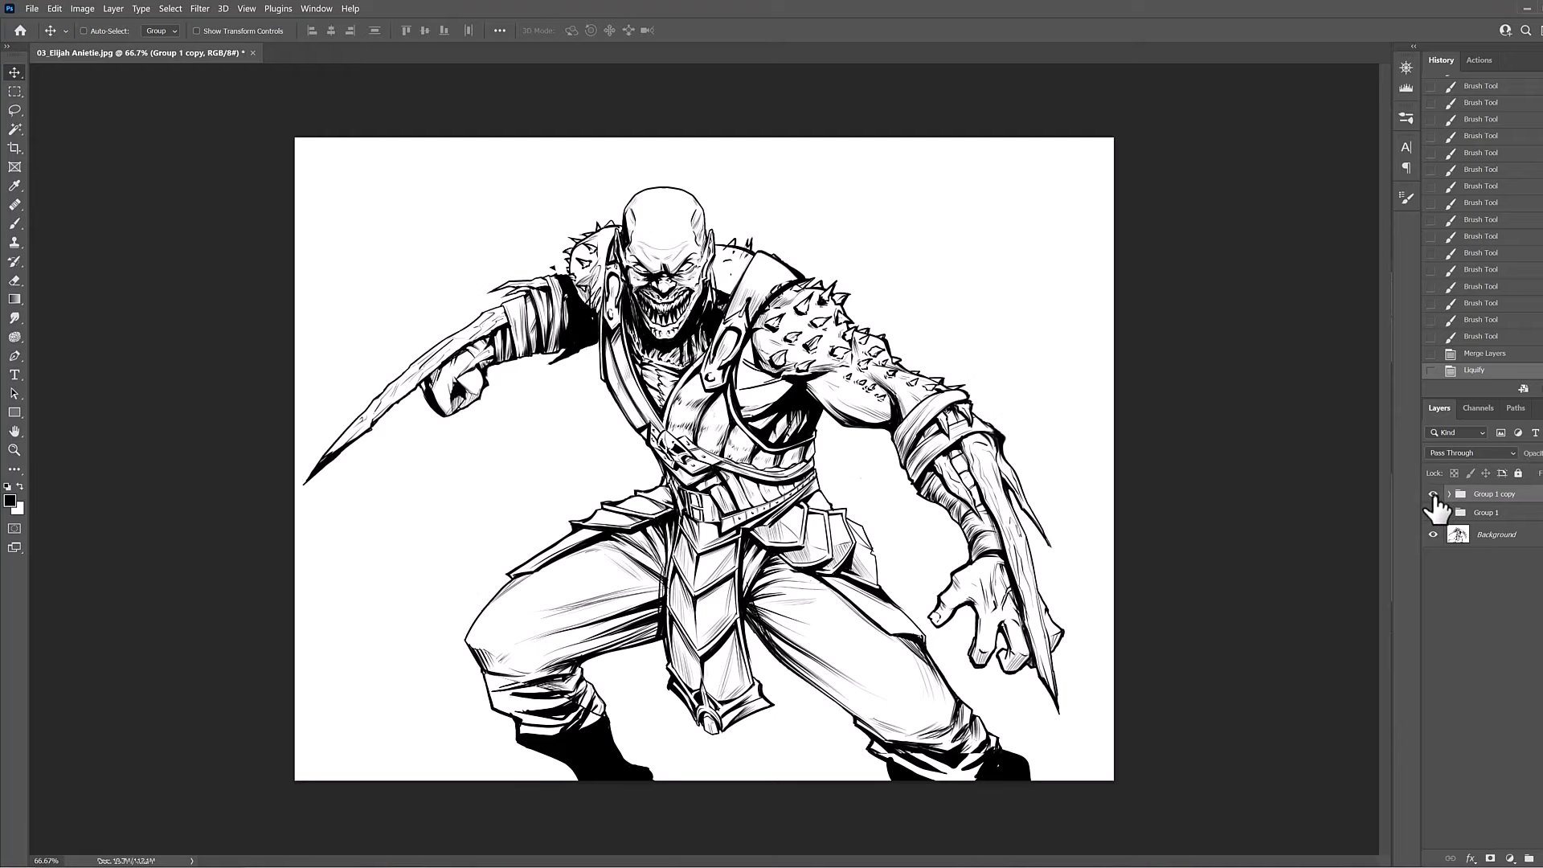
pyautogui.click(1434, 495)
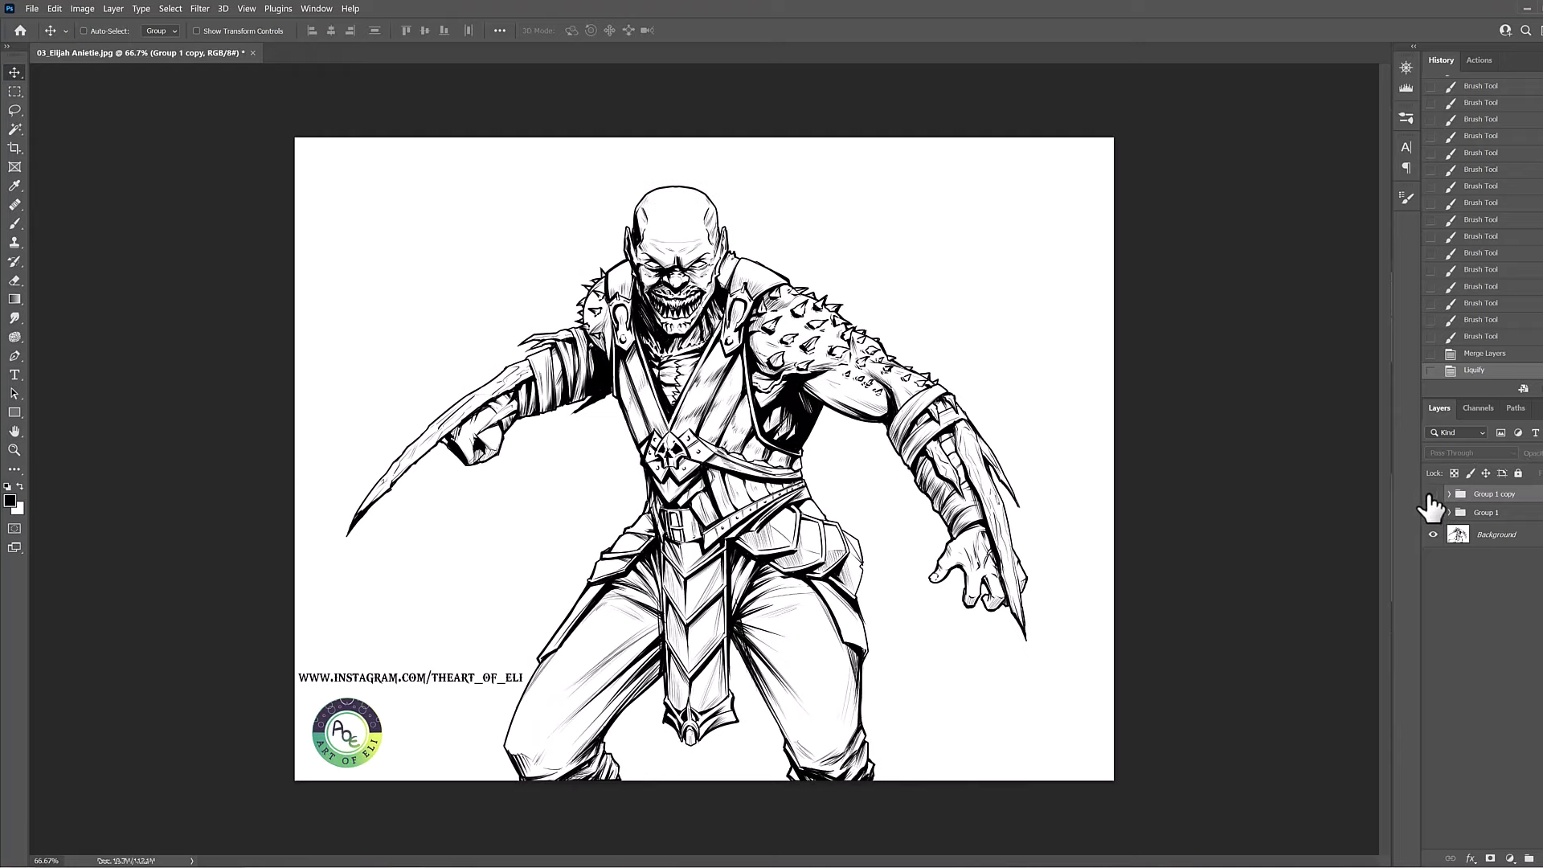
pyautogui.click(1434, 495)
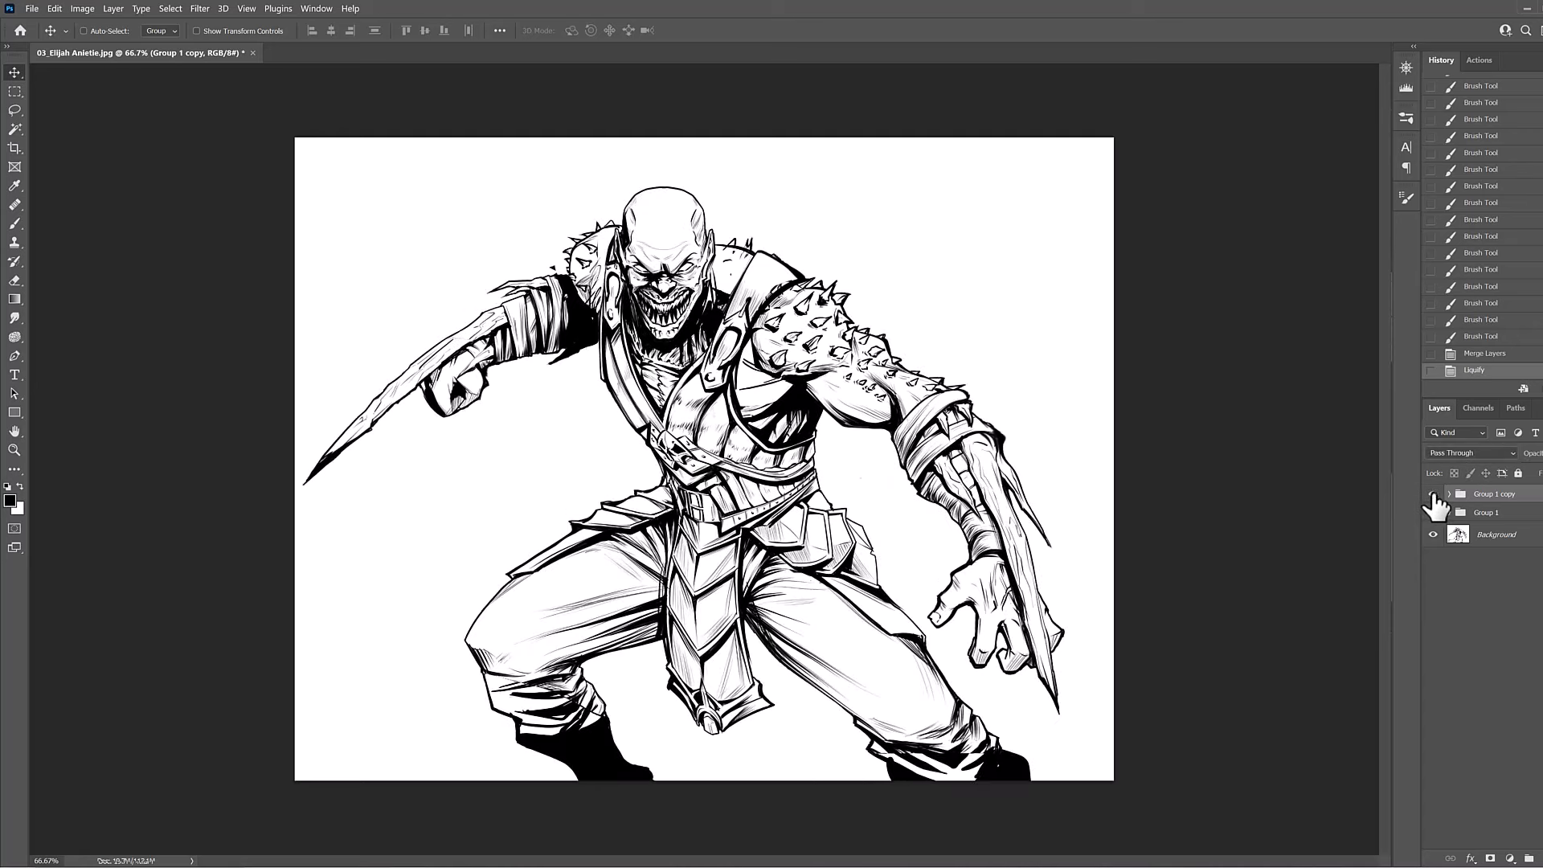
pyautogui.click(1434, 495)
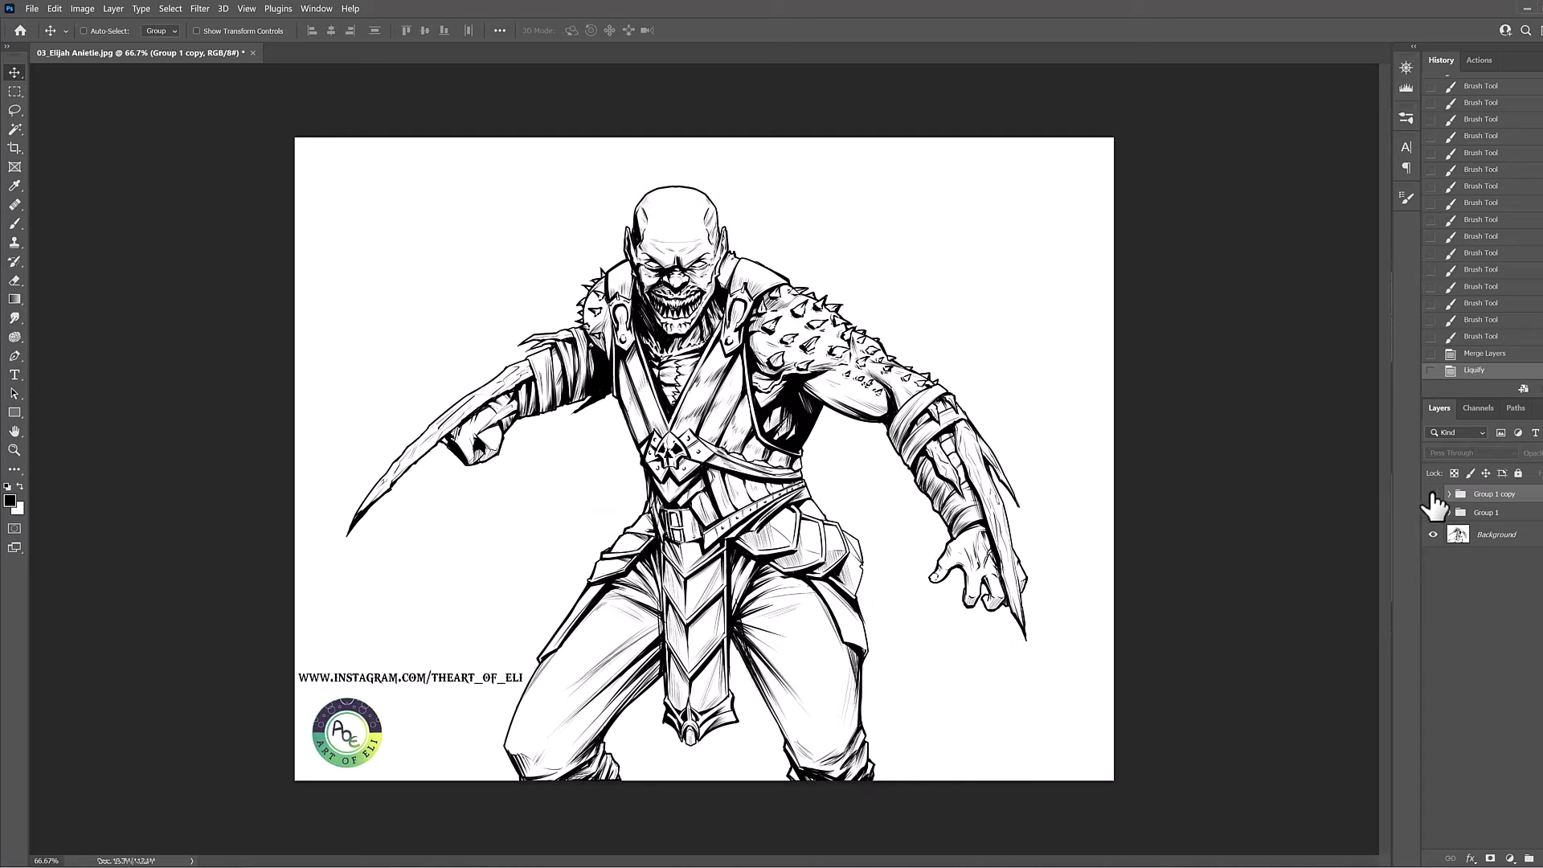
pyautogui.click(1434, 497)
pyautogui.click(1434, 495)
pyautogui.click(1434, 495)
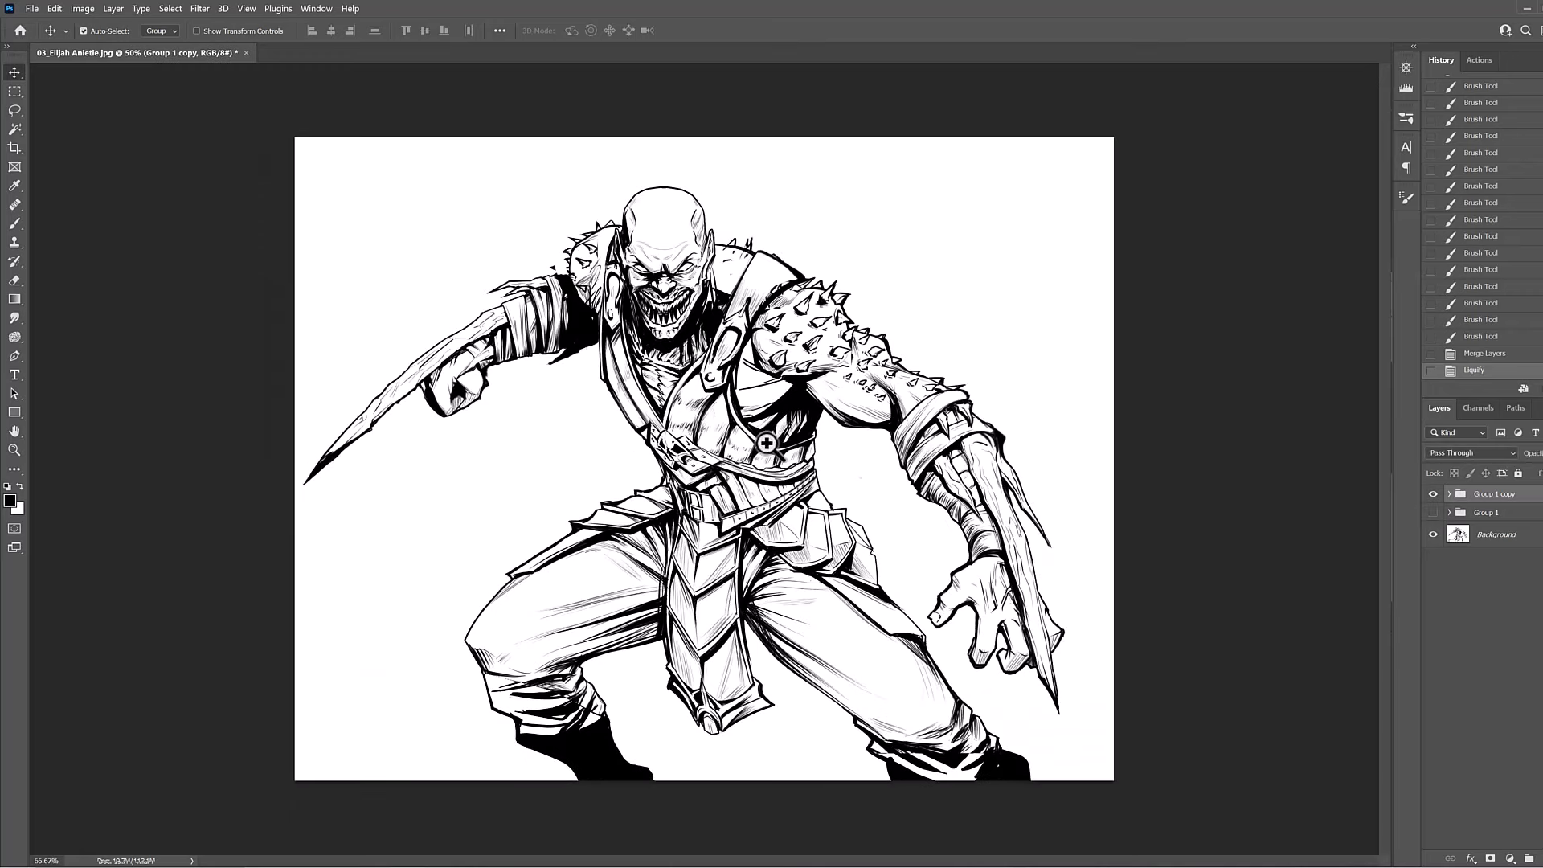